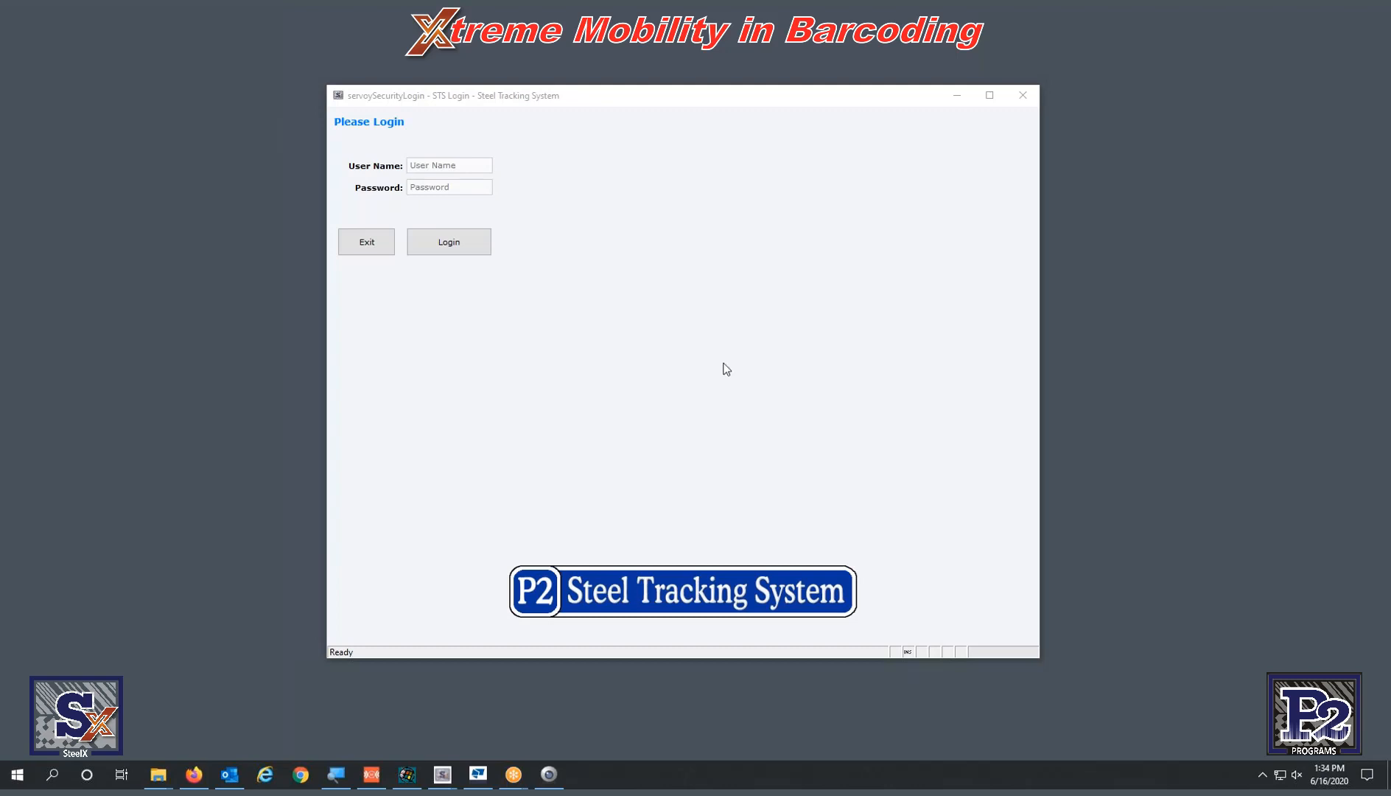
- Shift the STS-X login window slightly left and drag the Servoy Clients folder window over it
left_click(666, 236)
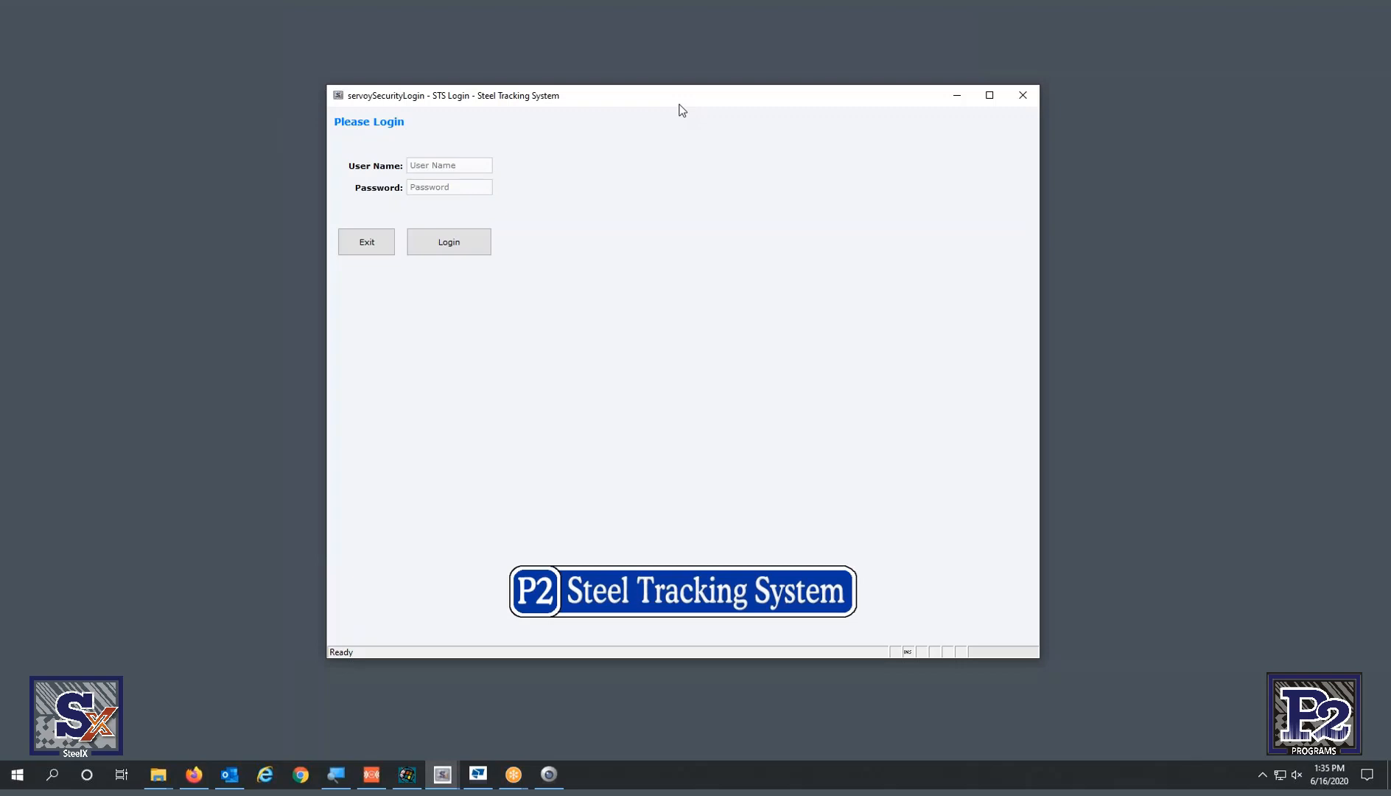
mouse_move(680, 104)
left_mouse_down()
mouse_move(698, 104)
mouse_move(666, 100)
left_mouse_up()
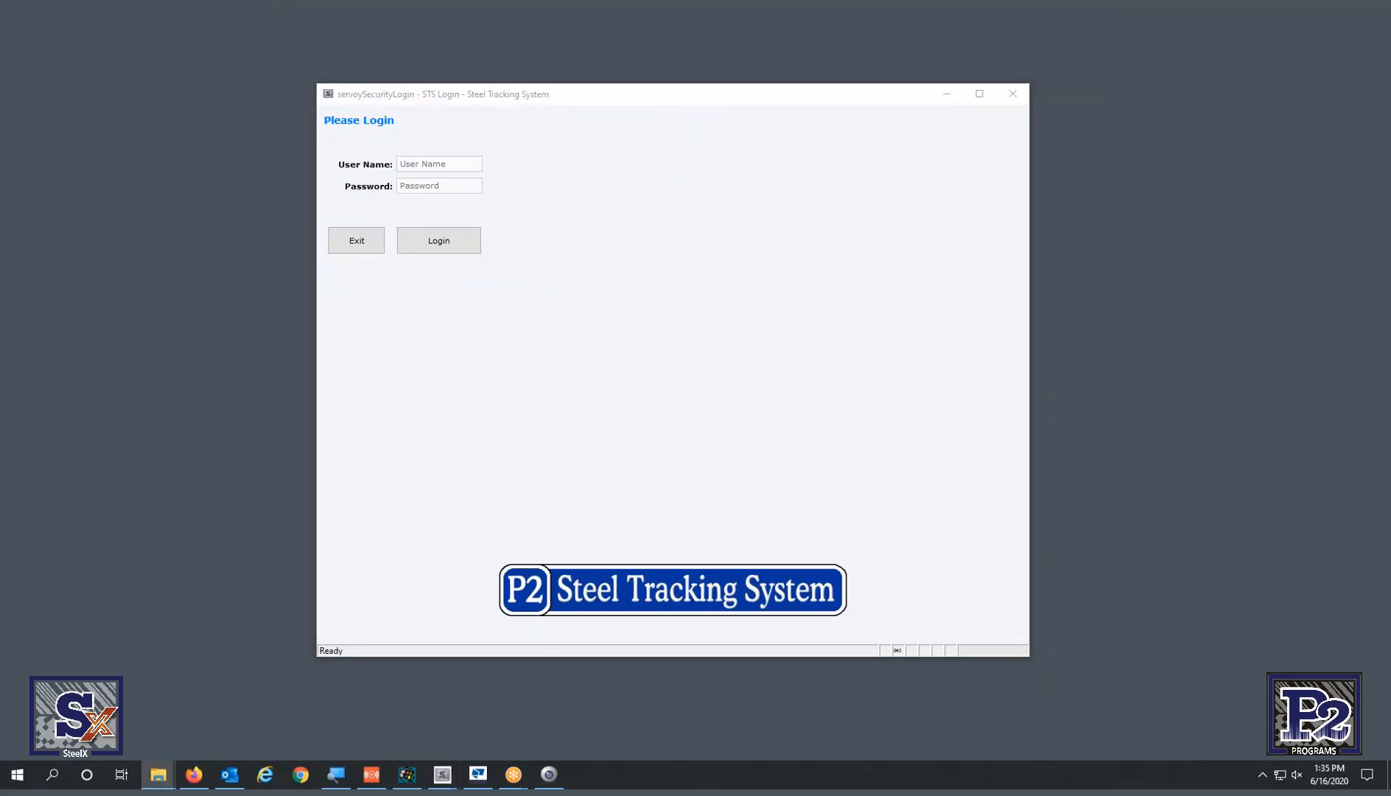
left_click_drag(1390, 391, 498, 106)
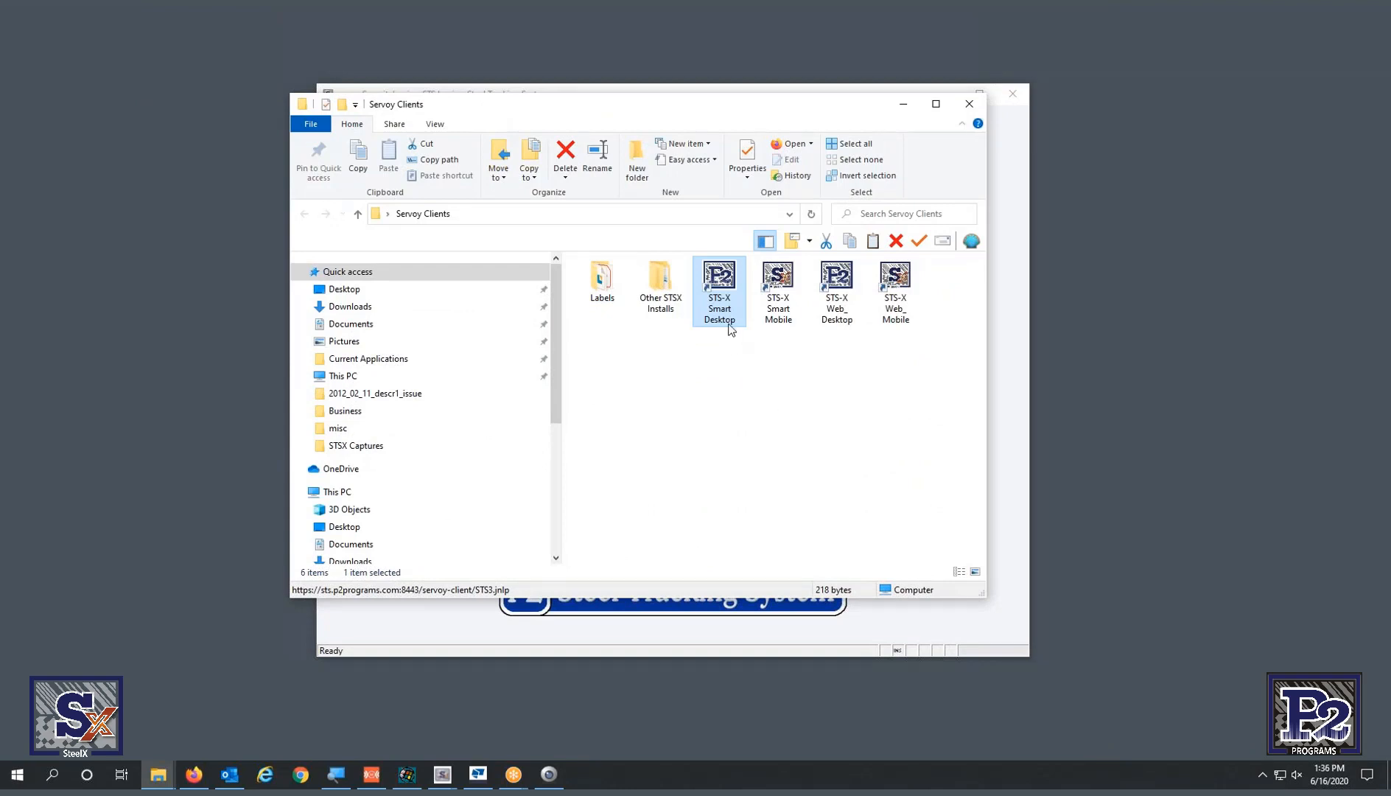
- Inspect the Smart Desktop, Smart Mobile, Web_Desktop and Web_Mobile shortcuts, then move the folder off-screen right
left_click(781, 317)
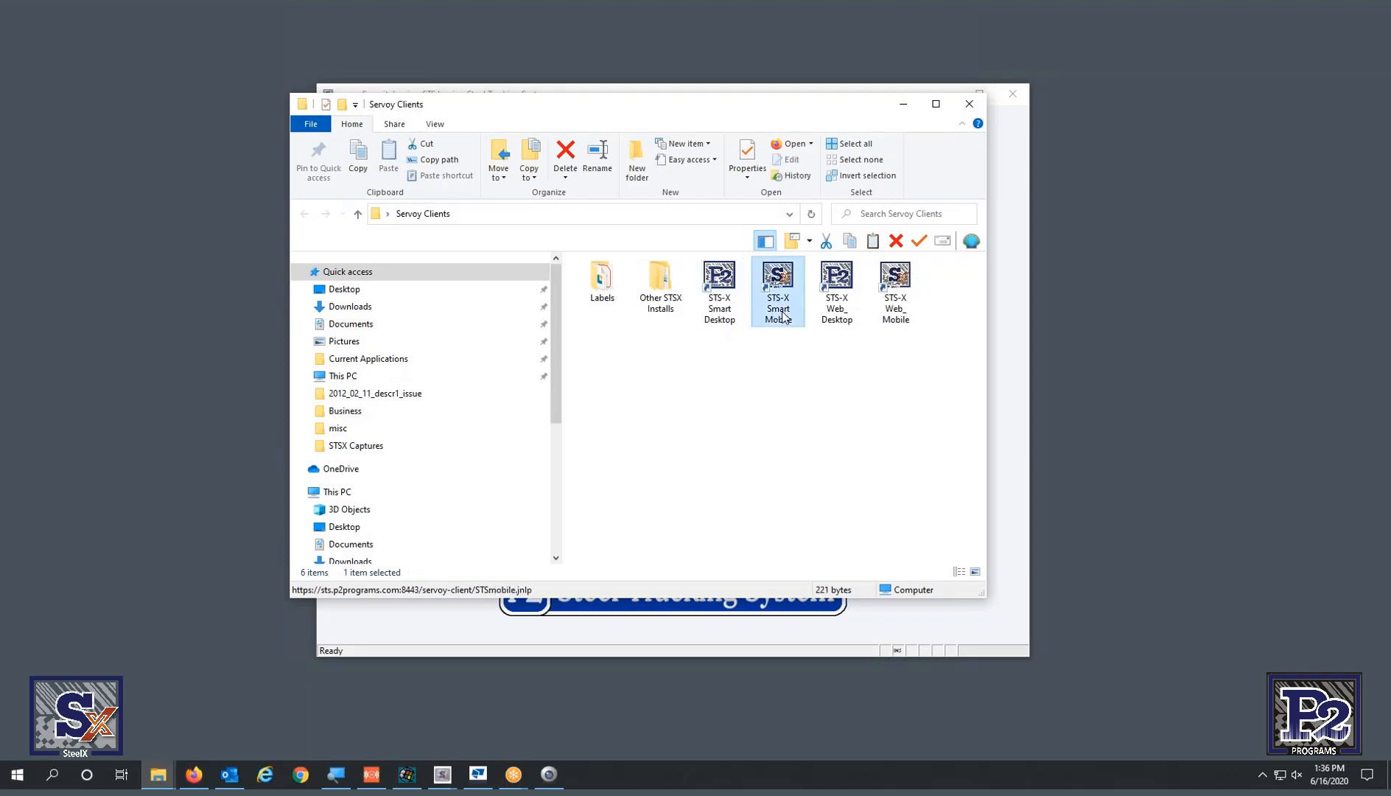
left_click(842, 318)
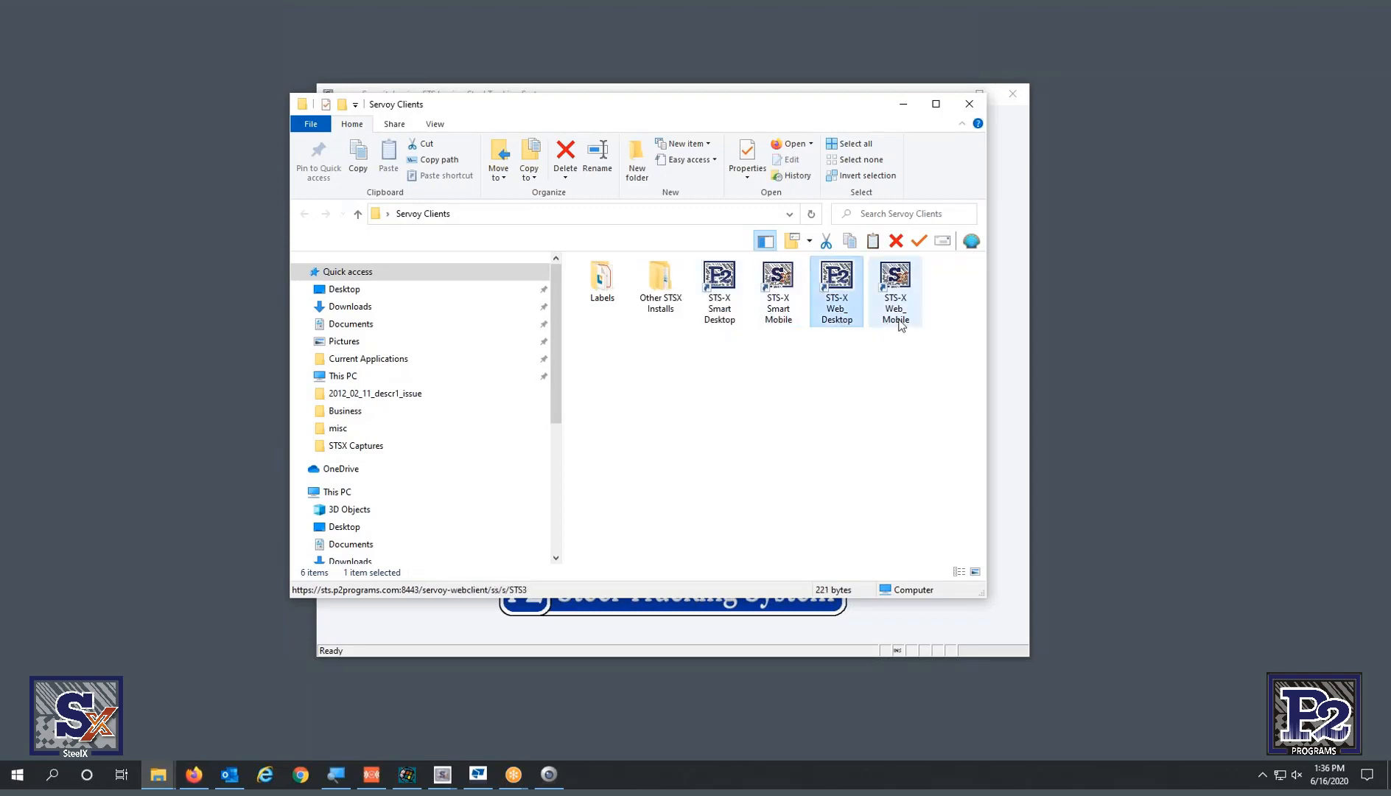
left_click(895, 324)
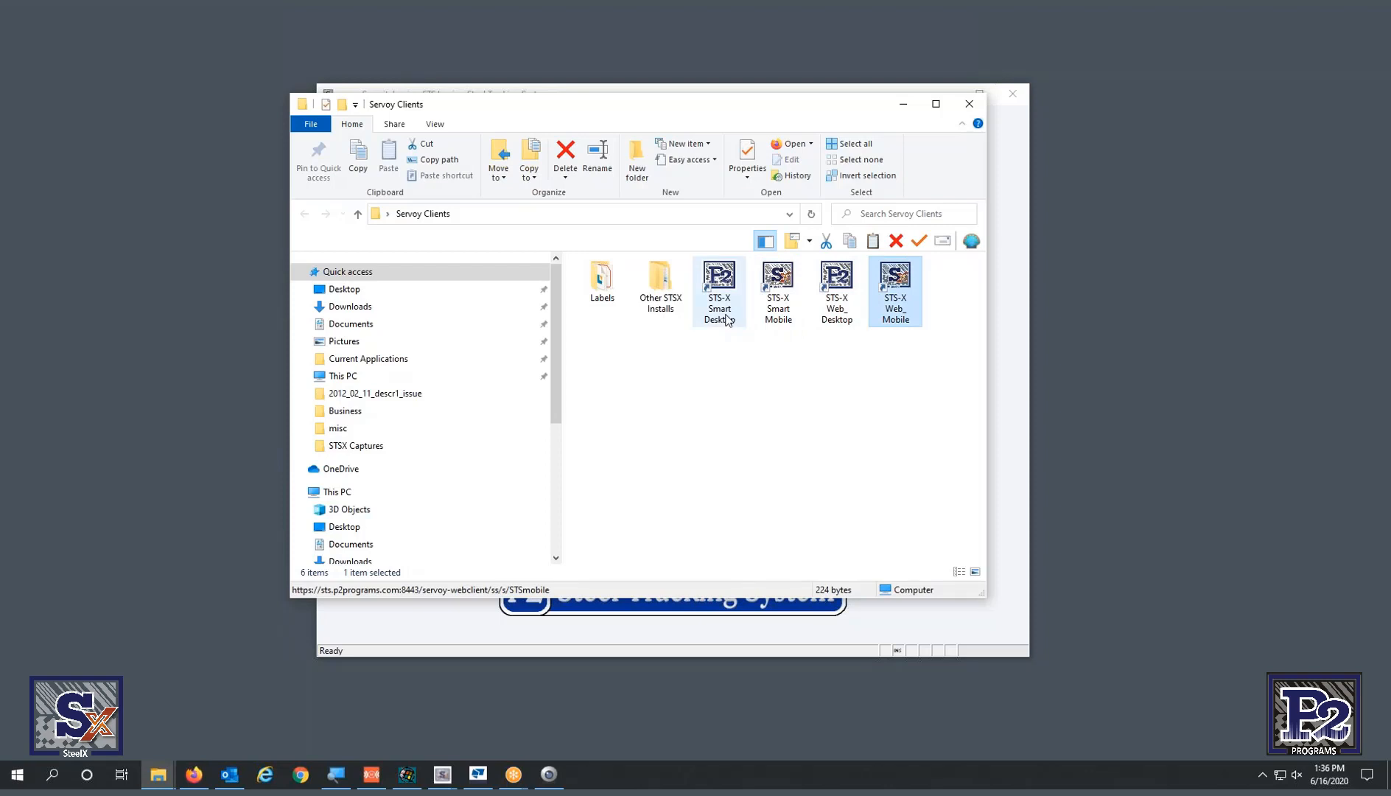
left_click(725, 318)
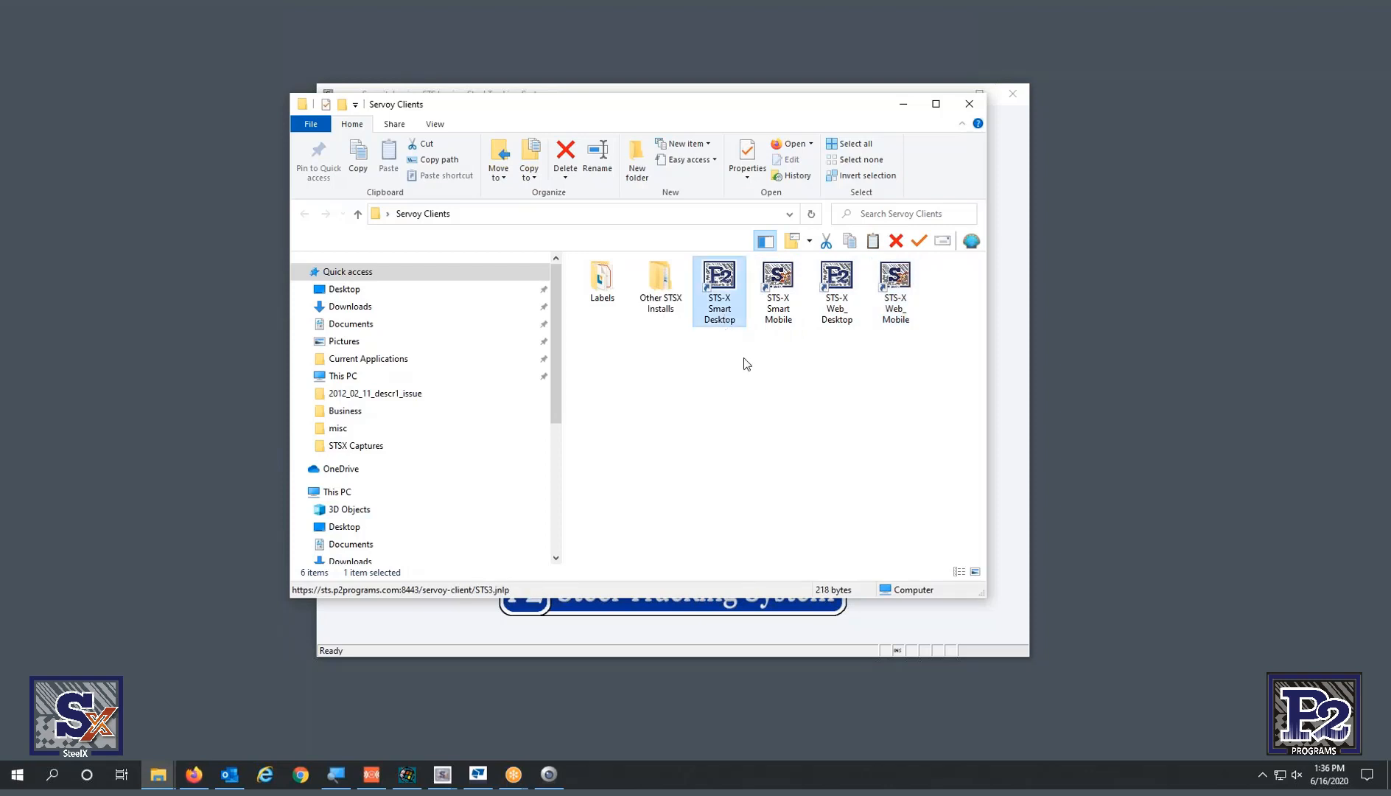
left_click(764, 308)
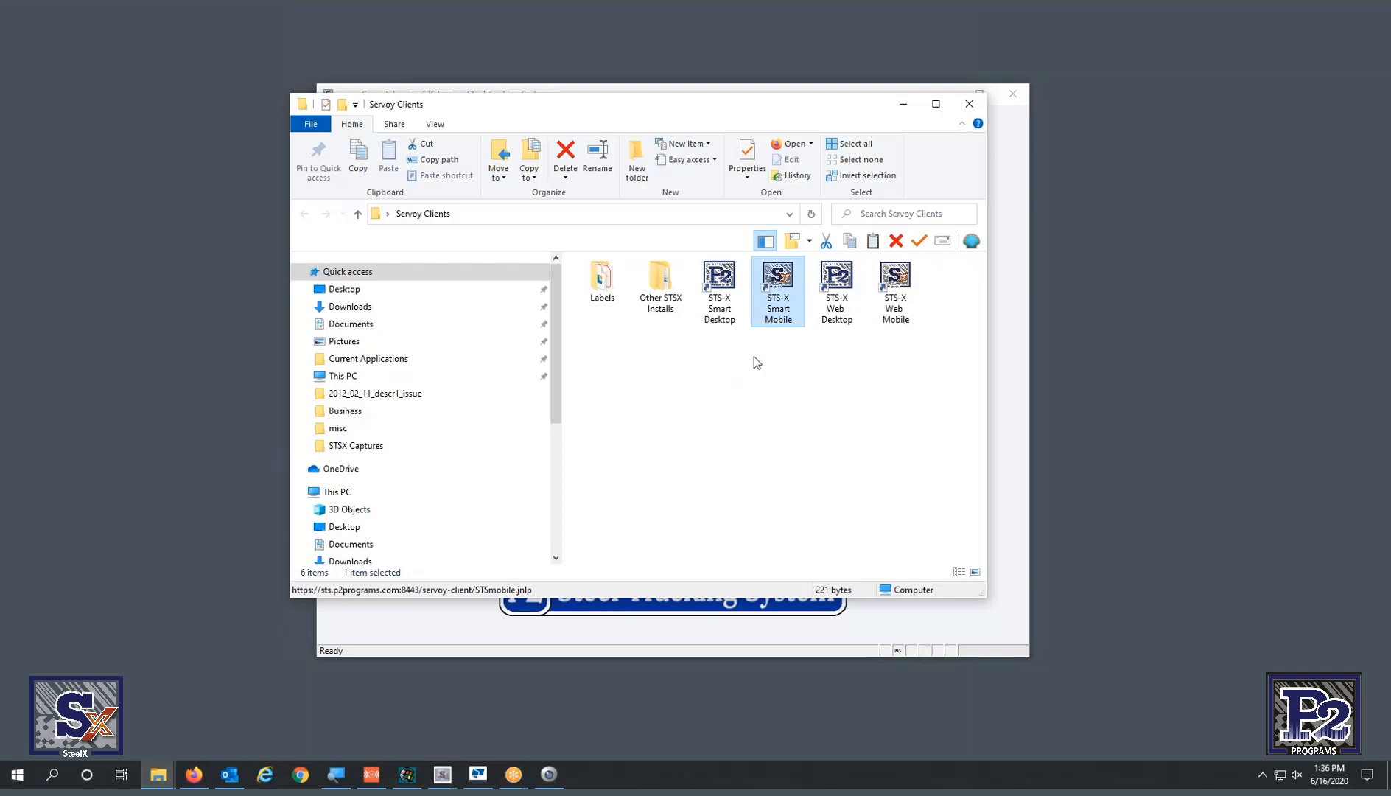
left_click(852, 309)
left_click(891, 309)
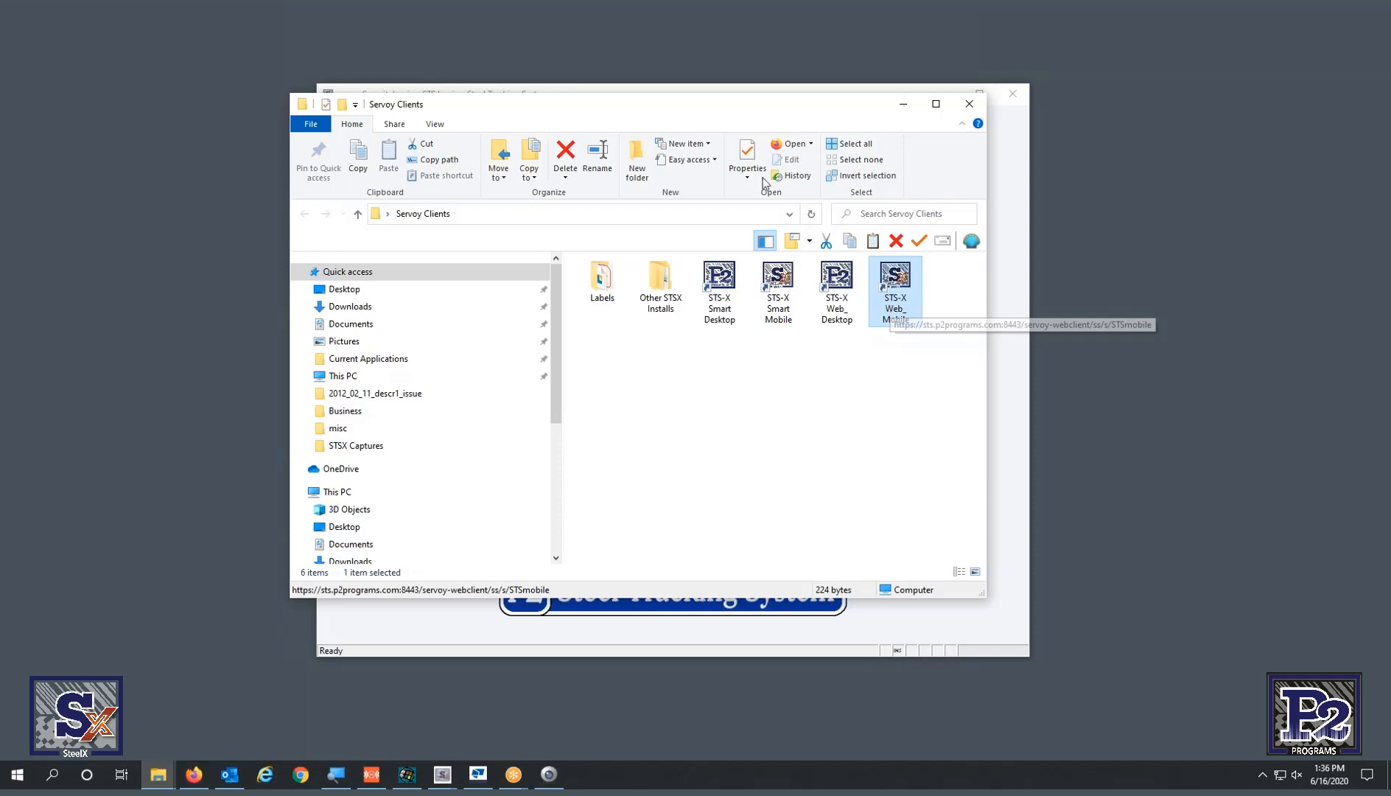
left_click_drag(679, 108, 1390, 184)
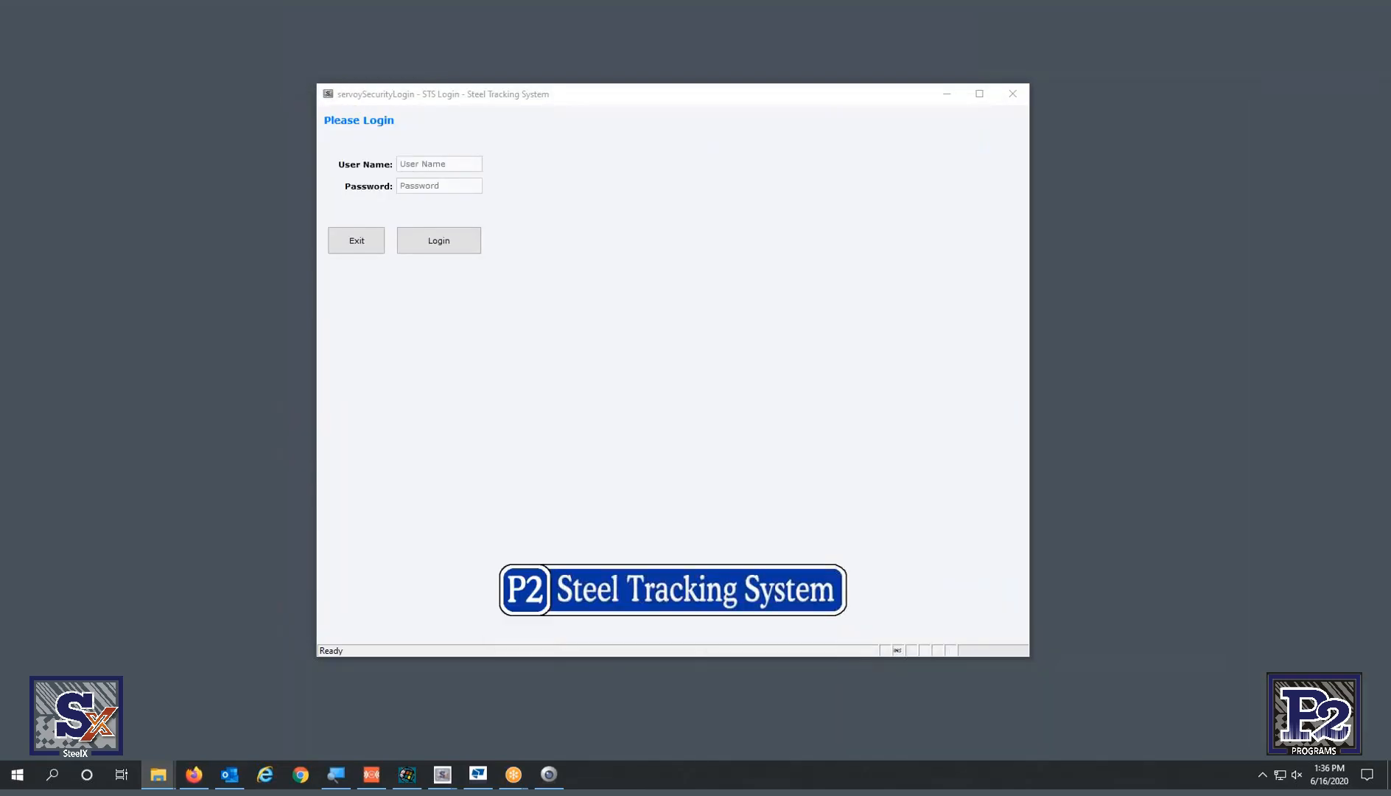
- Log in to STS-X with the user name and password to reach the main window
left_click(723, 321)
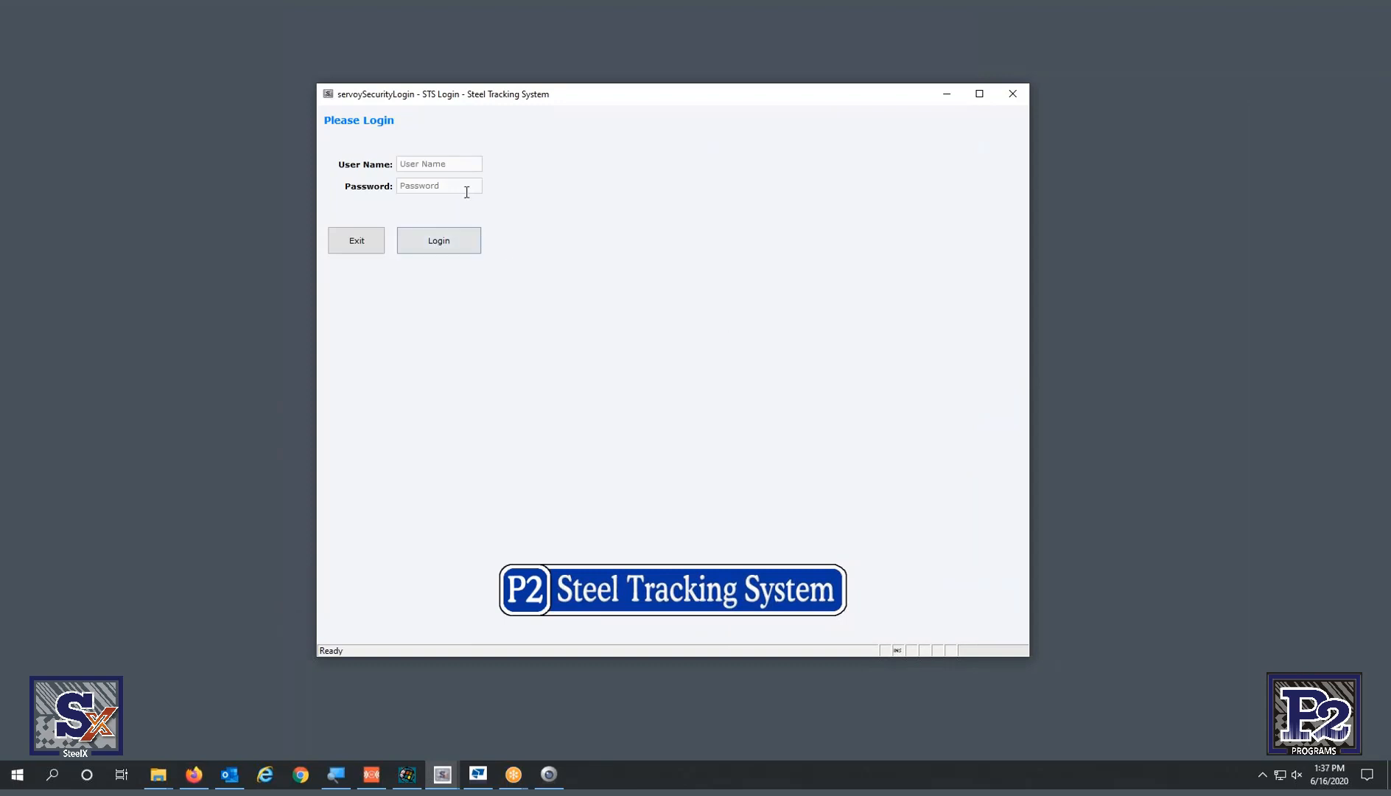
left_click(464, 160)
type("P")
key("Tab")
type("p")
key("Return")
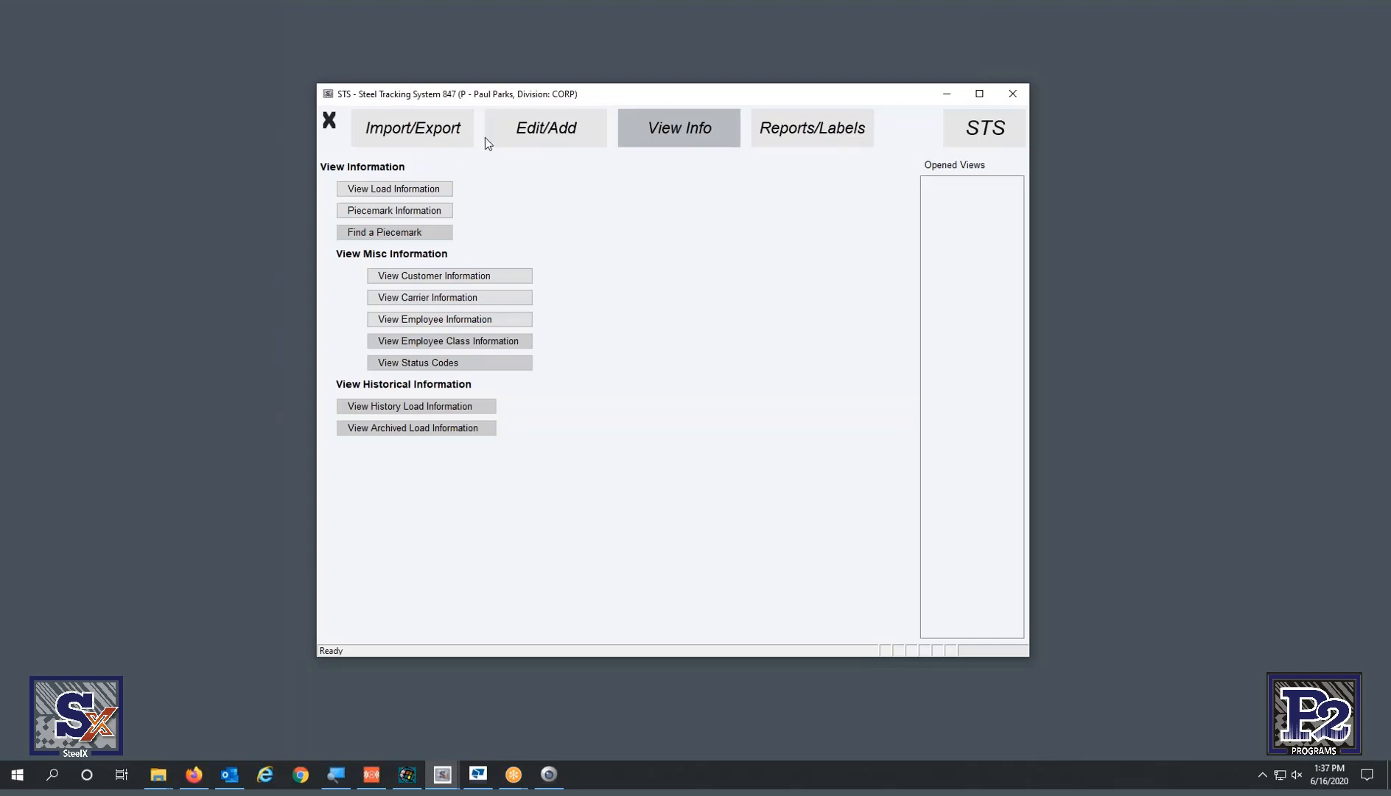
- Switch to the STS administration page listing preferences and license management
left_click(1003, 129)
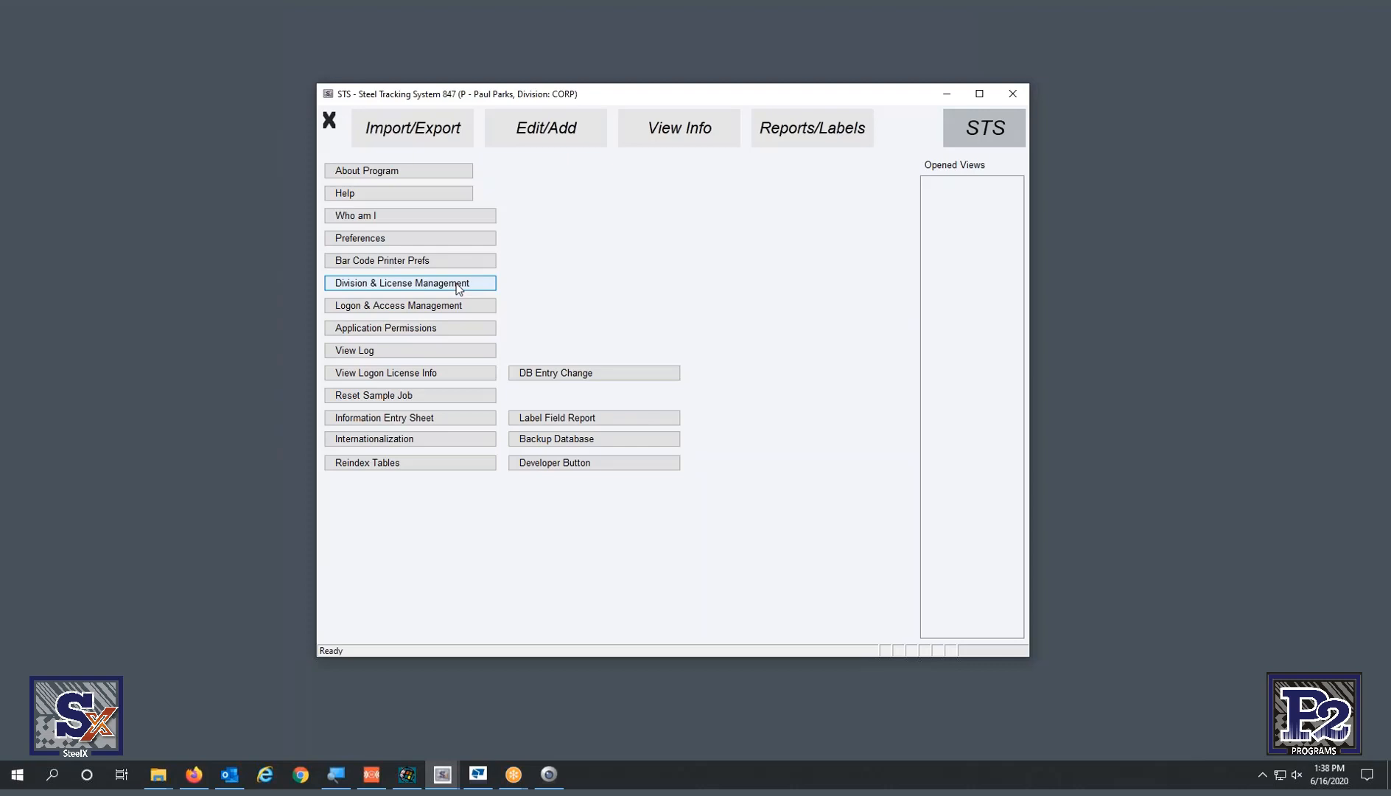
- Open and widen Division and License Management, review five divisions at 17/50 licenses, then close it
left_click(458, 286)
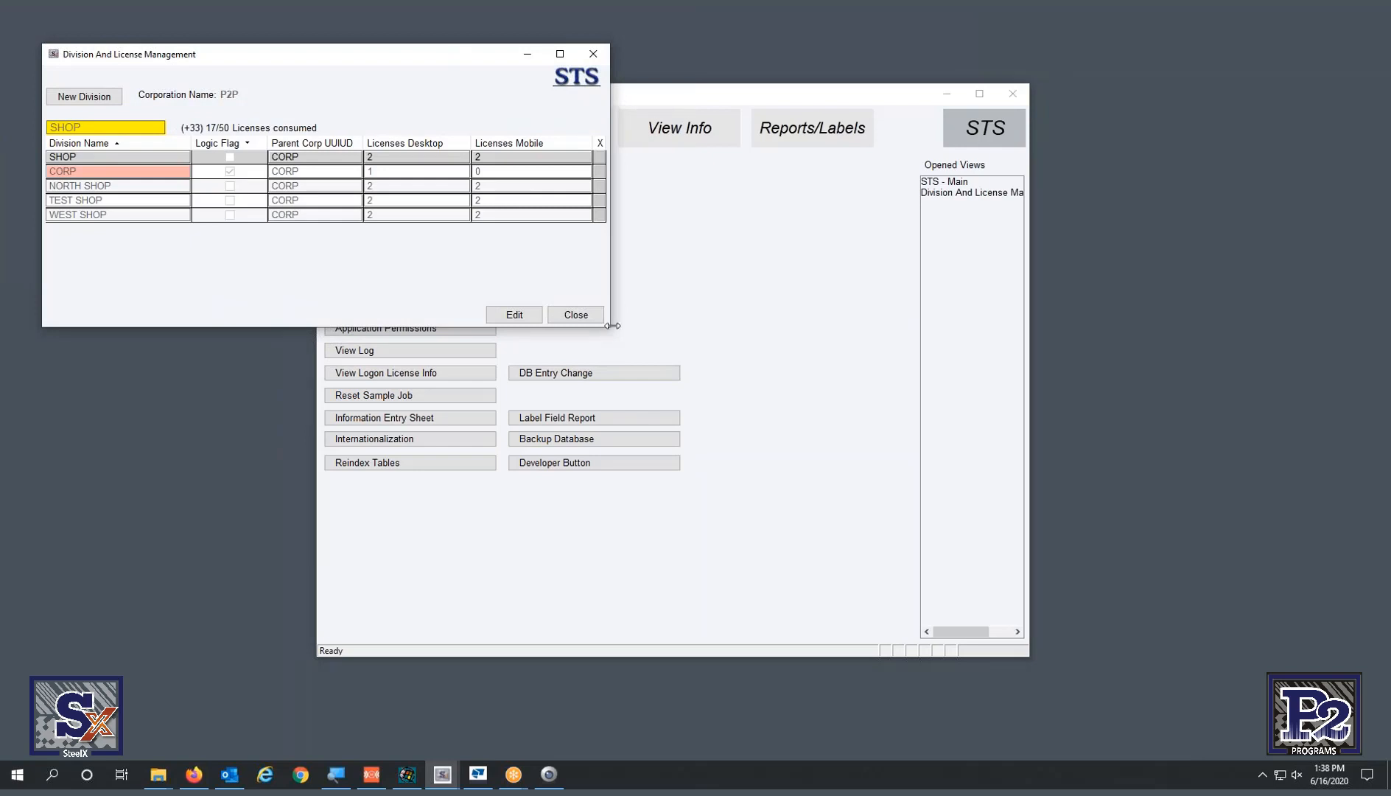
left_click_drag(613, 327, 1029, 327)
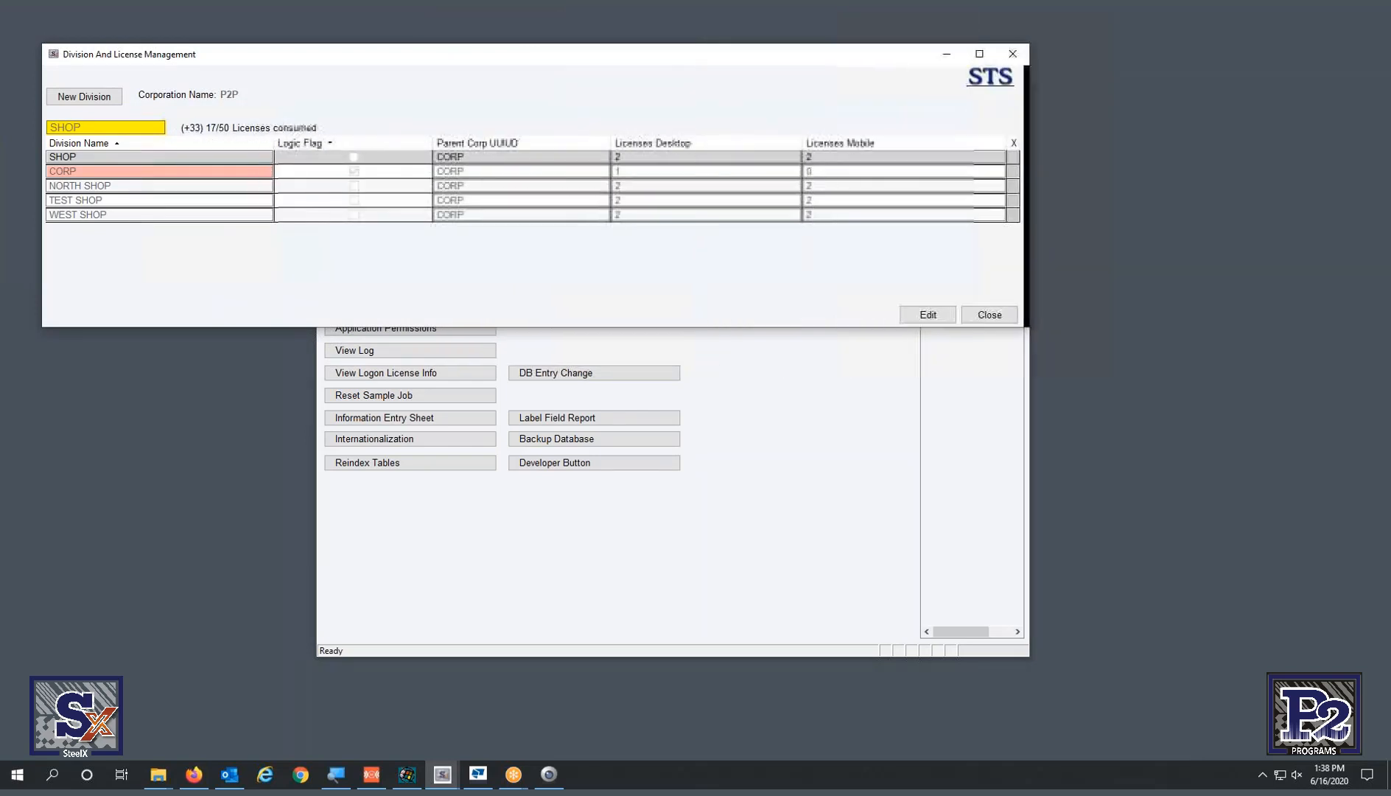
left_click_drag(801, 60, 909, 197)
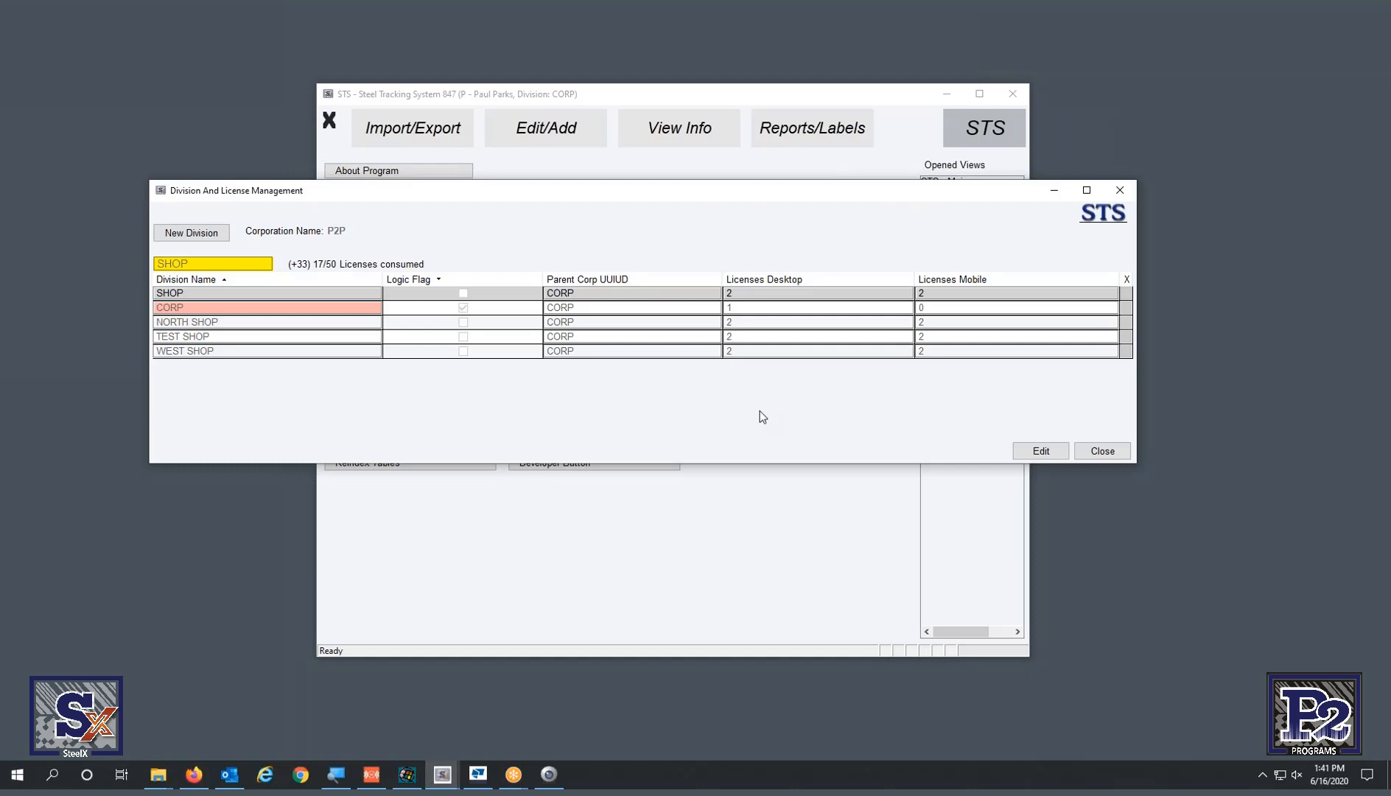
left_click(1120, 193)
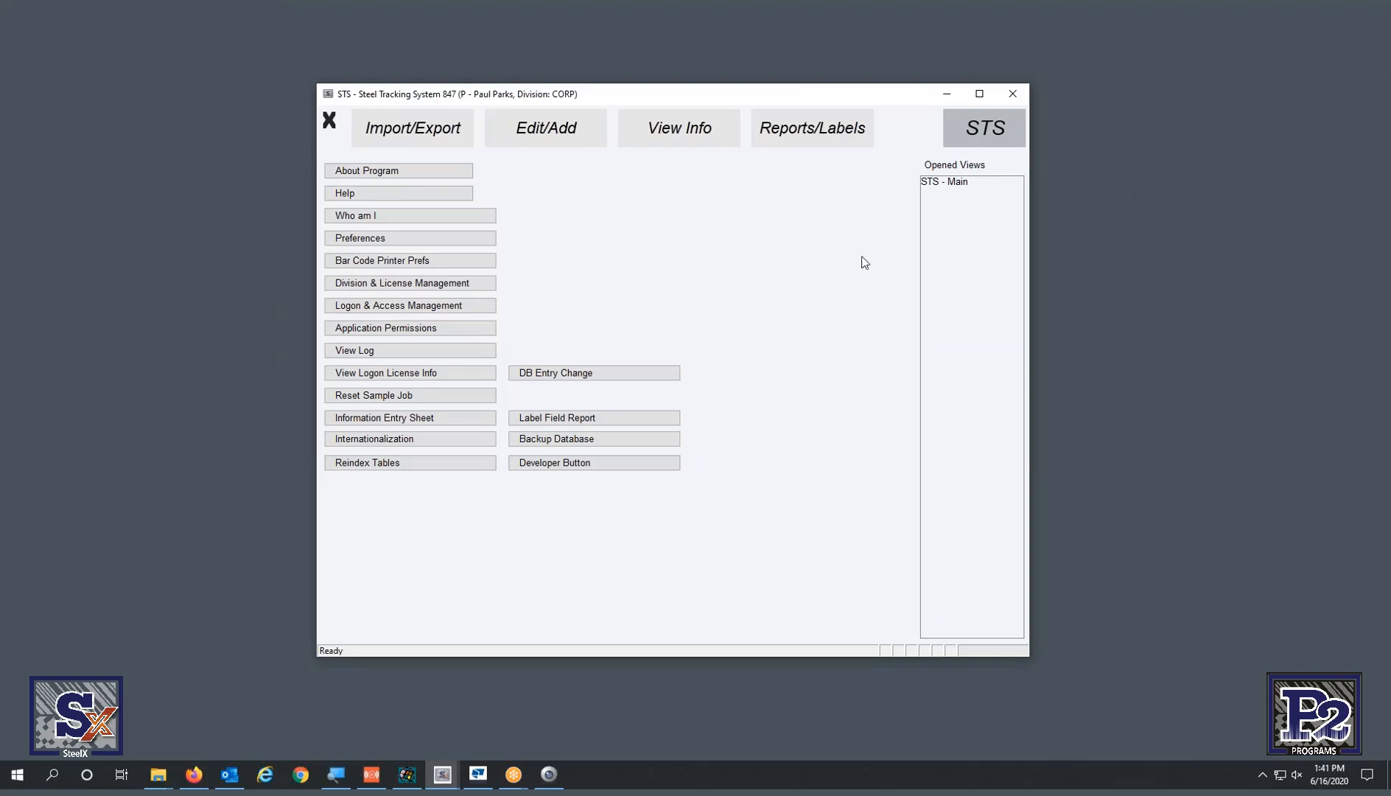
- Open Logon Management and select the WEST SHOP login to view its Shop and mobile permissions
left_click(462, 306)
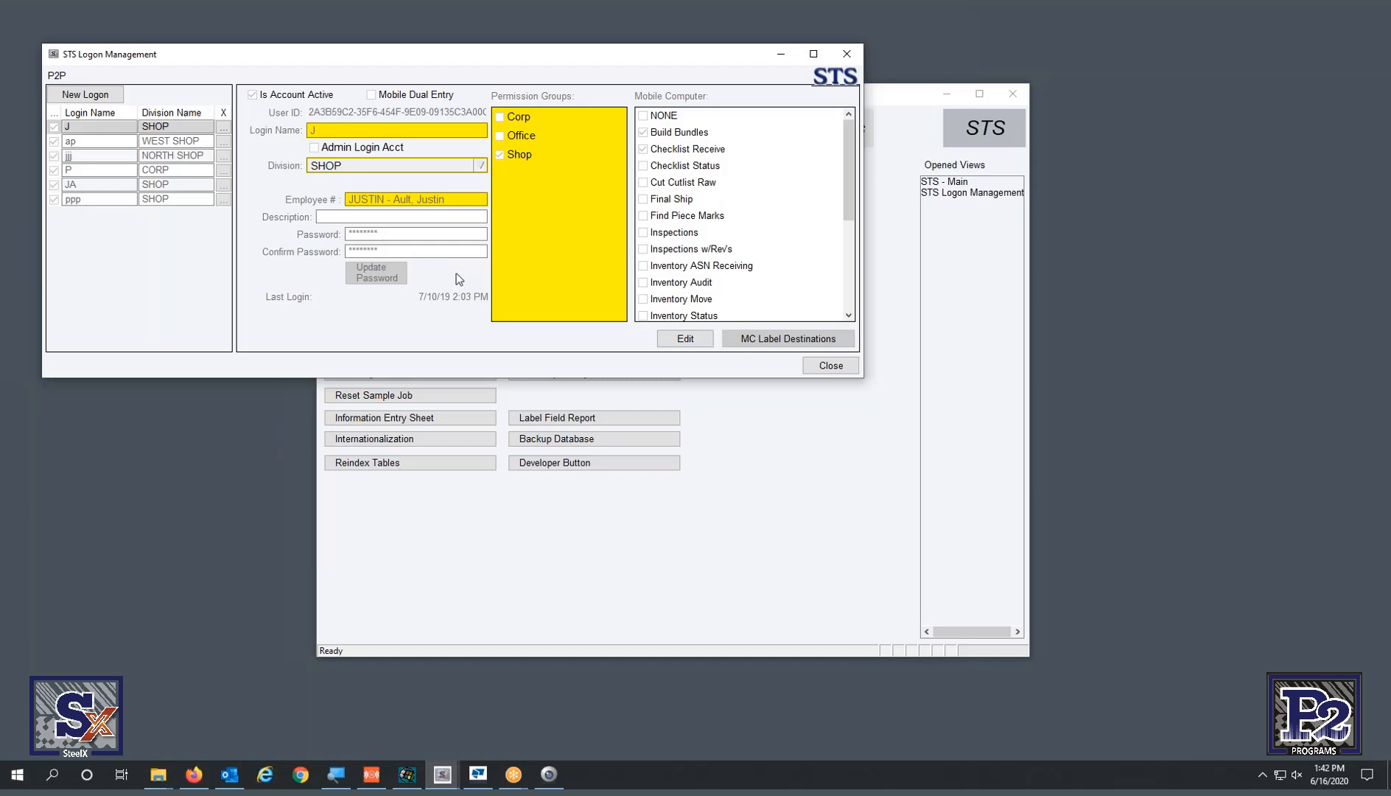
left_click(127, 142)
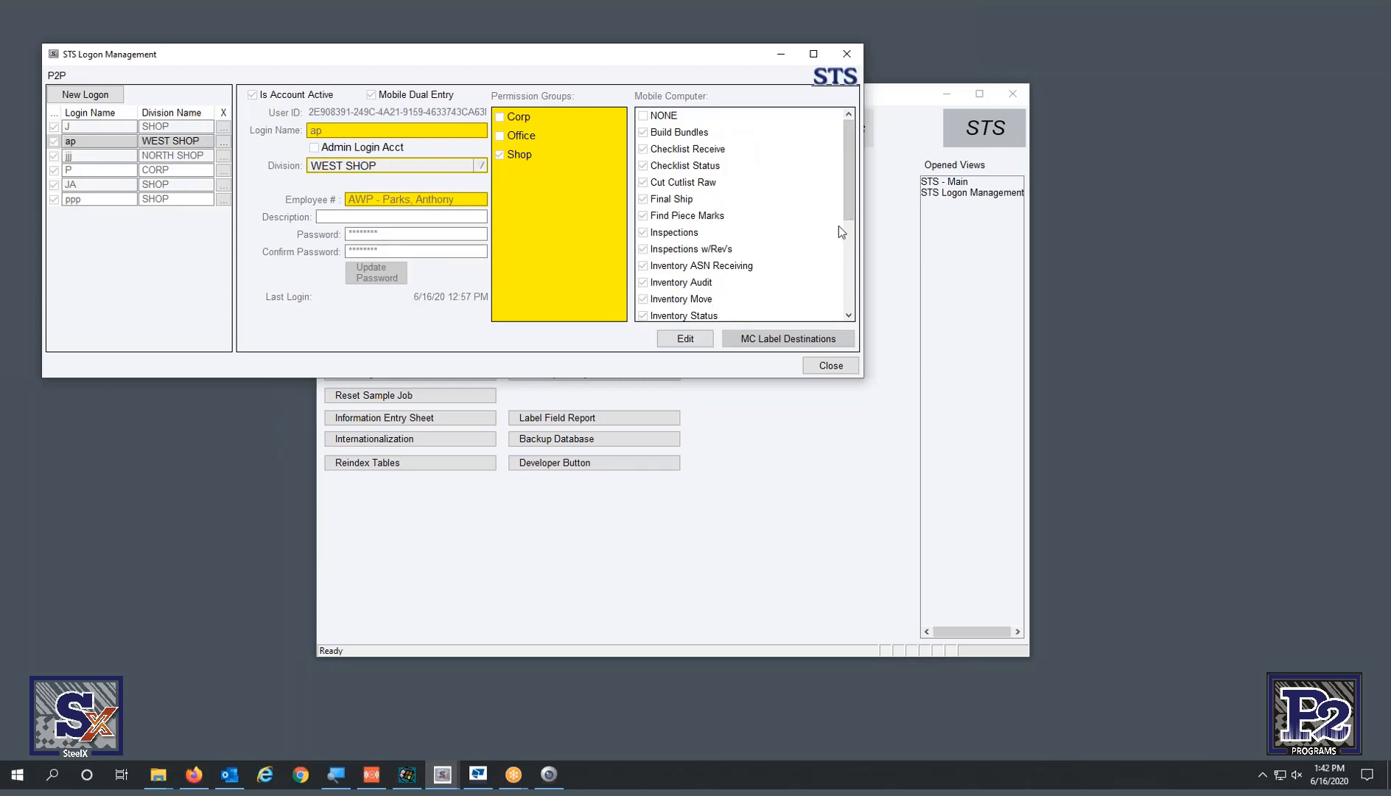
- Scroll the Mobile Computer permissions list, then close the Logon Management window
left_click_drag(848, 206, 840, 171)
left_click(847, 54)
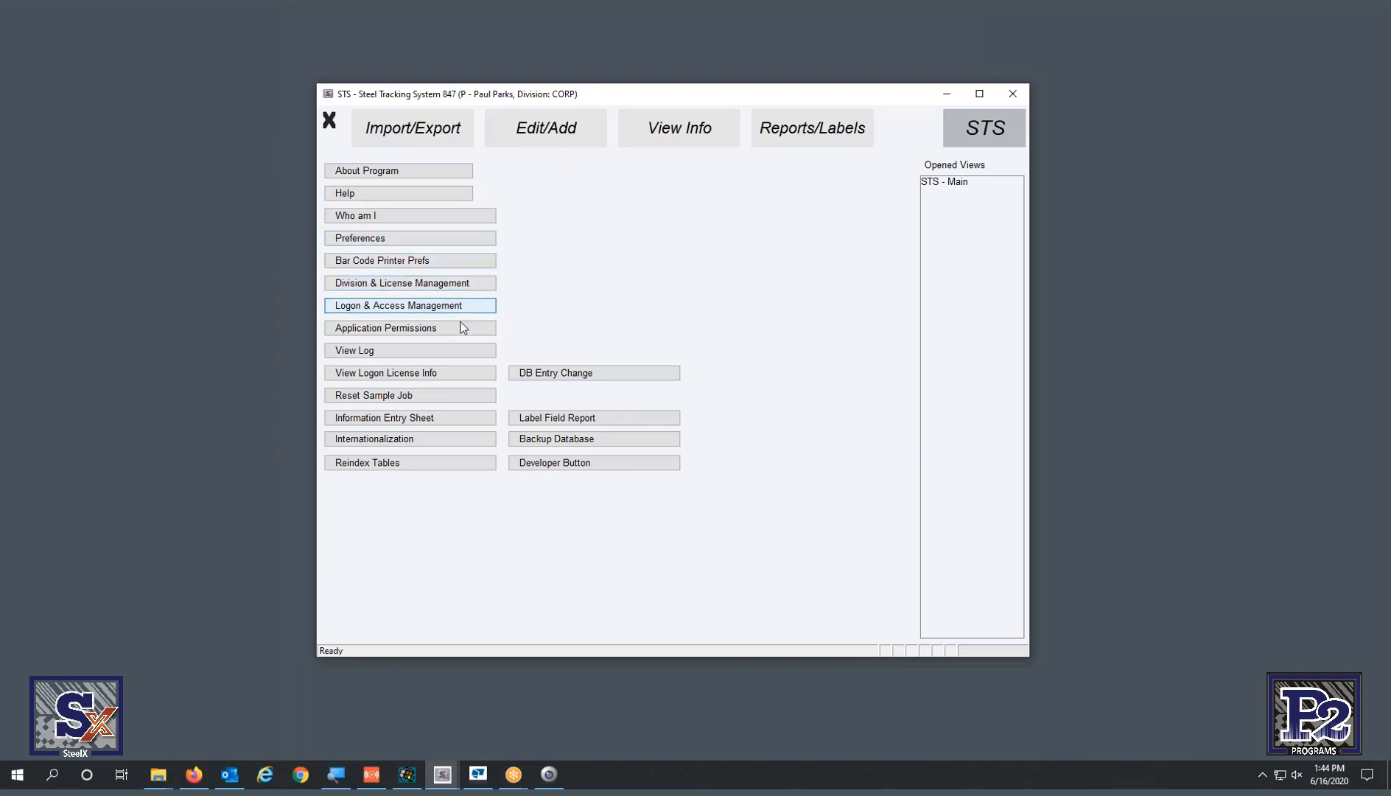
- Open and widen Logon License Info, inspecting STSmobile sessions from 192.168.10.110 and 192.168.10.95
left_click(435, 373)
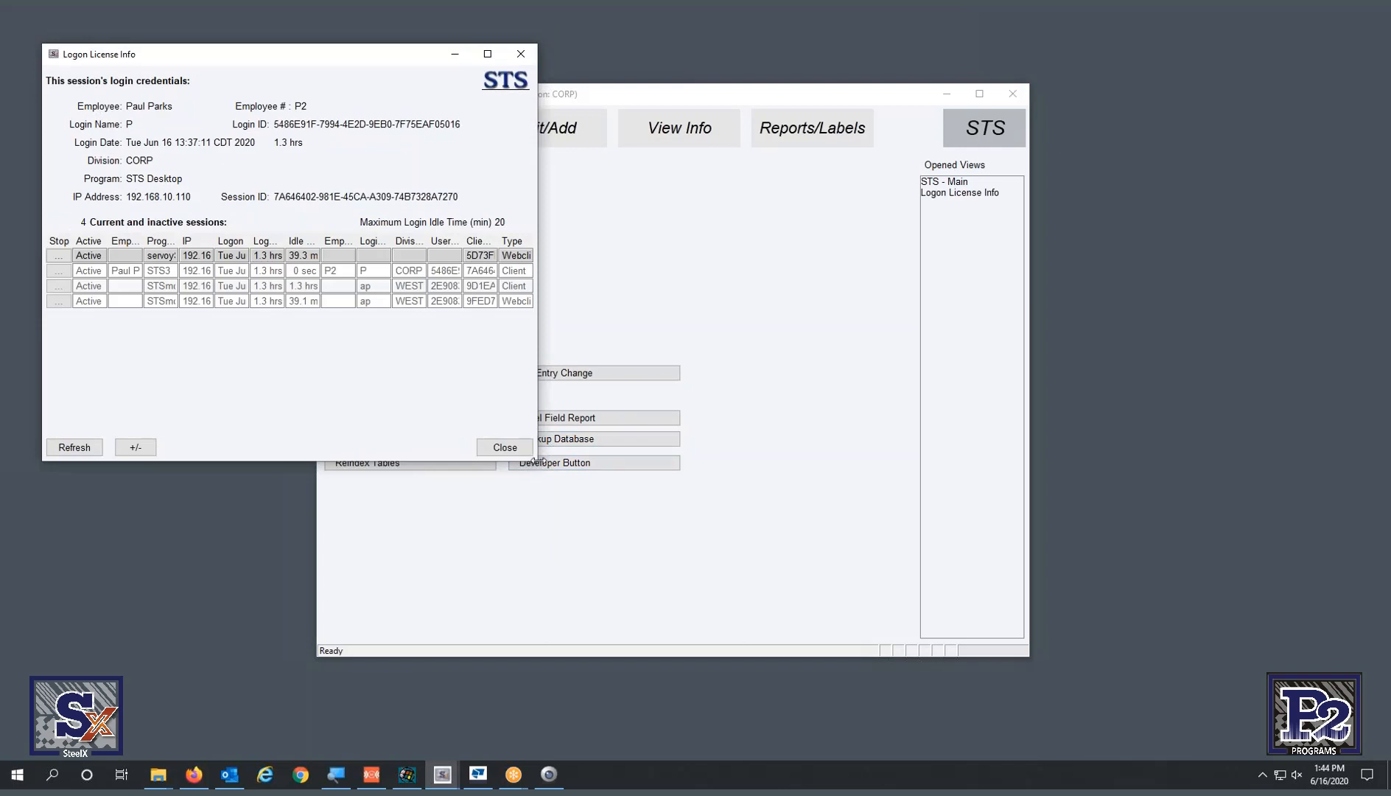
left_click_drag(536, 459, 1295, 457)
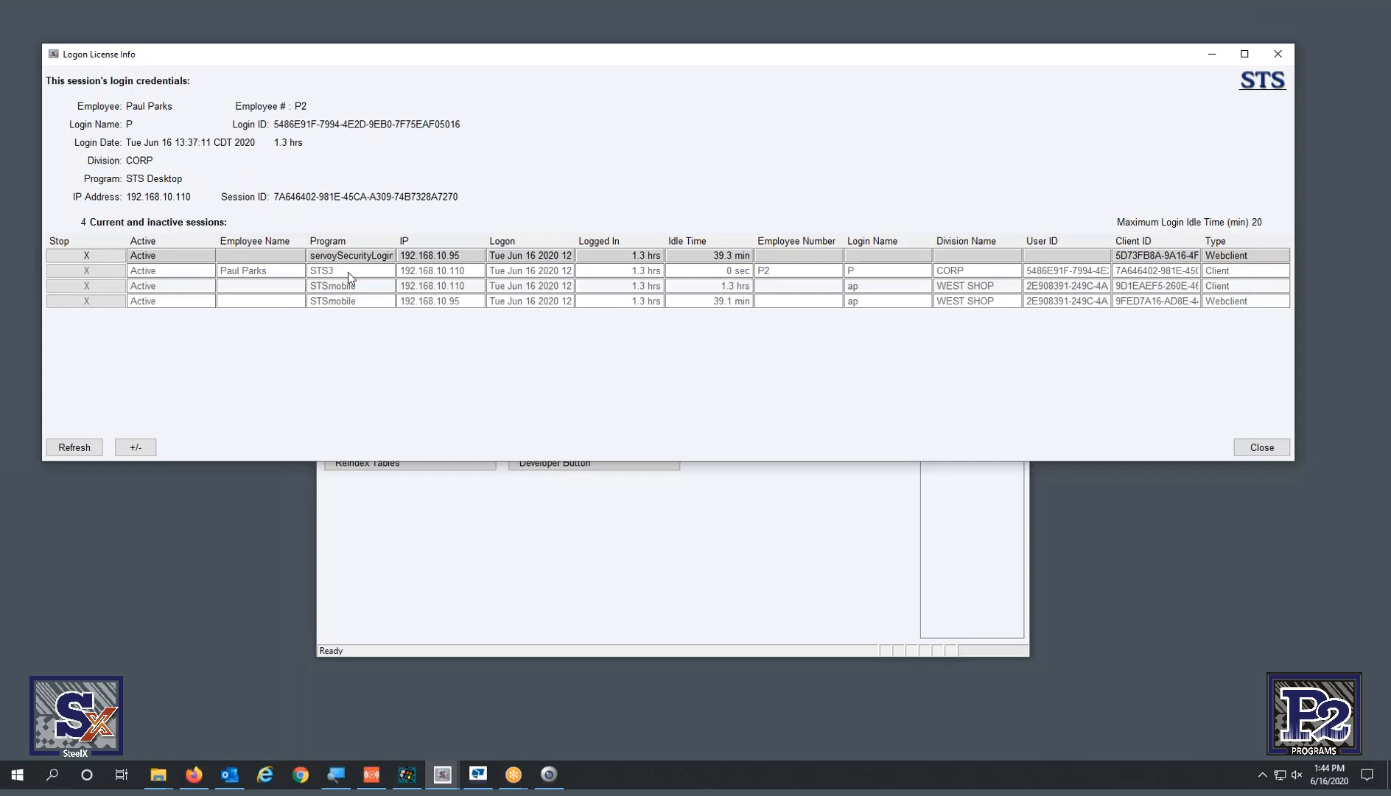
left_click(364, 285)
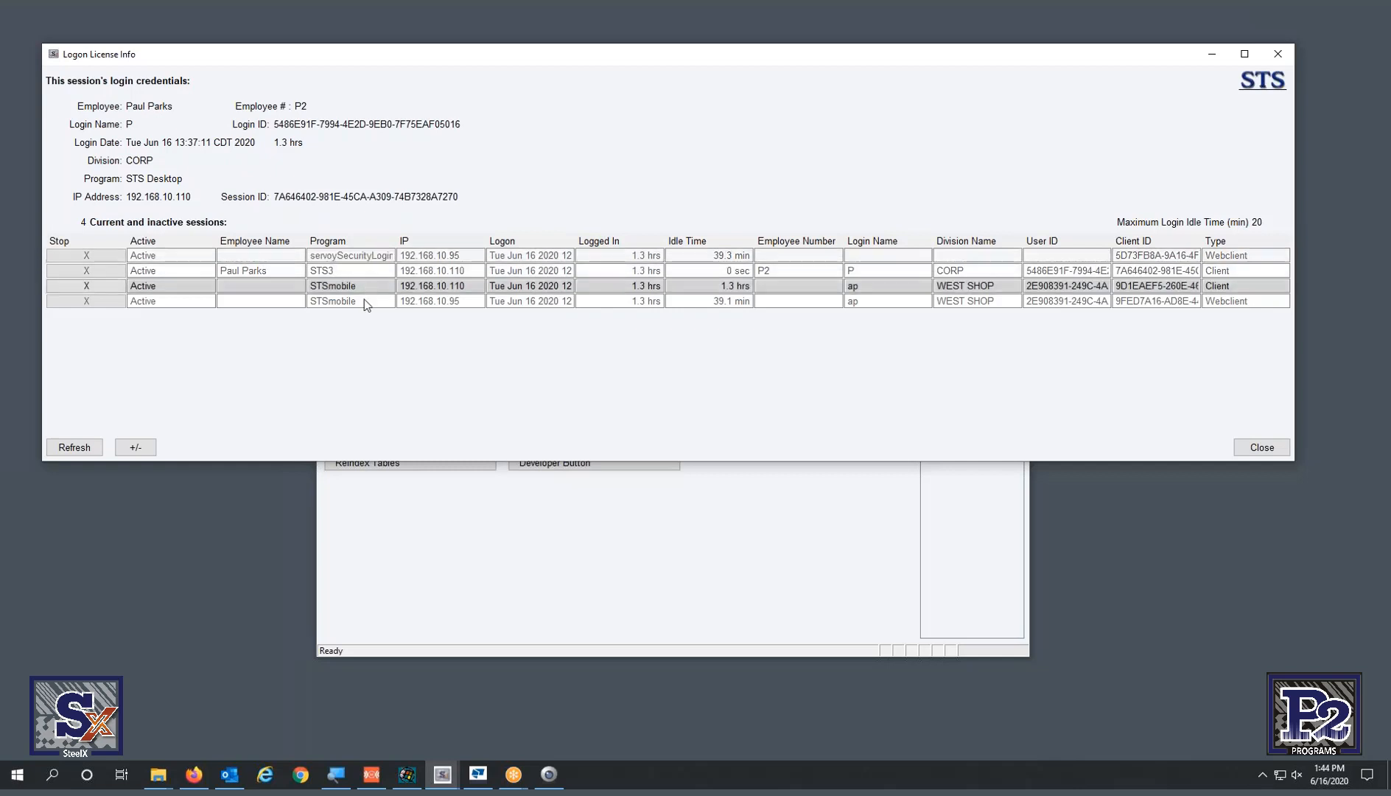
left_click(364, 300)
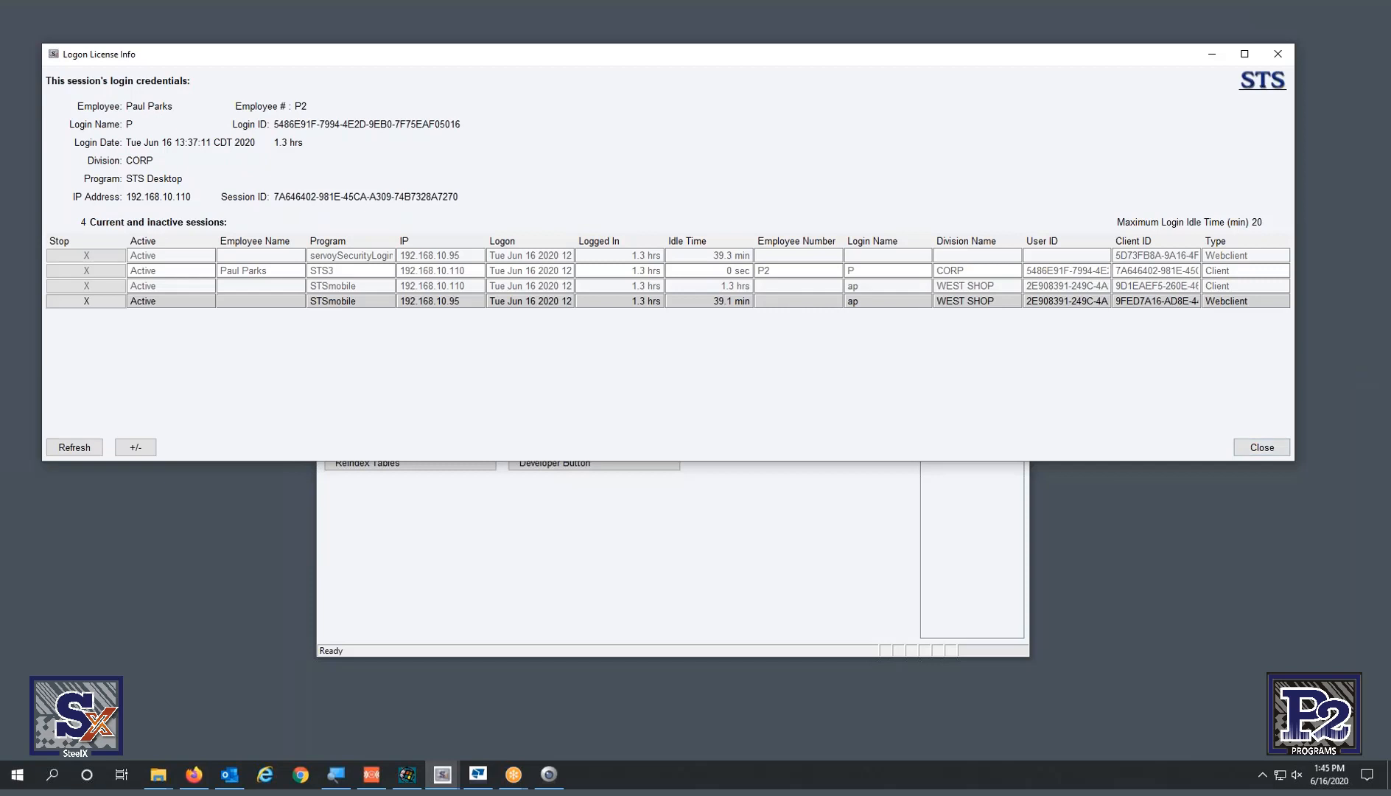
key("alt+Tab")
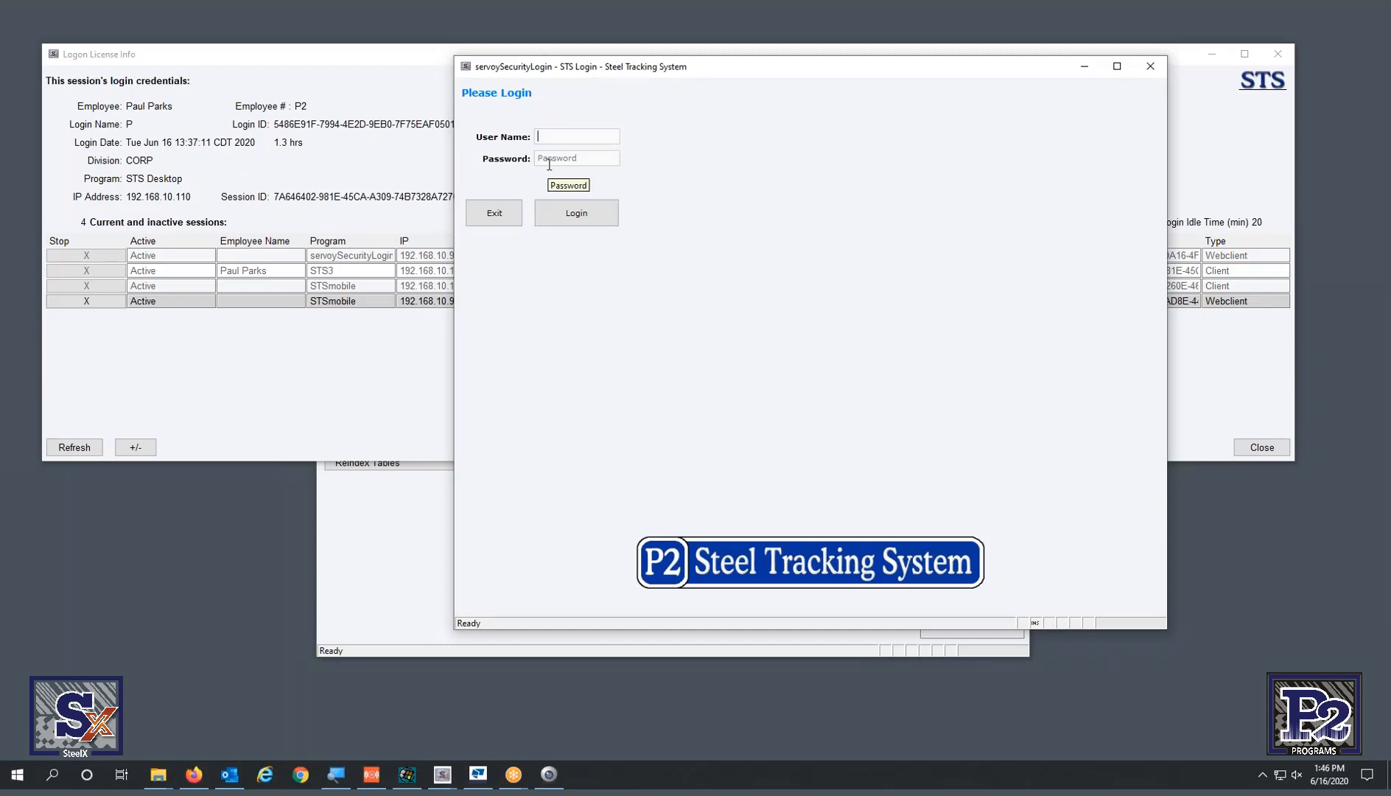
- Sign in at the second STS-X login prompt with the user name and password
type("P")
key("Tab")
type("•")
key("Return")
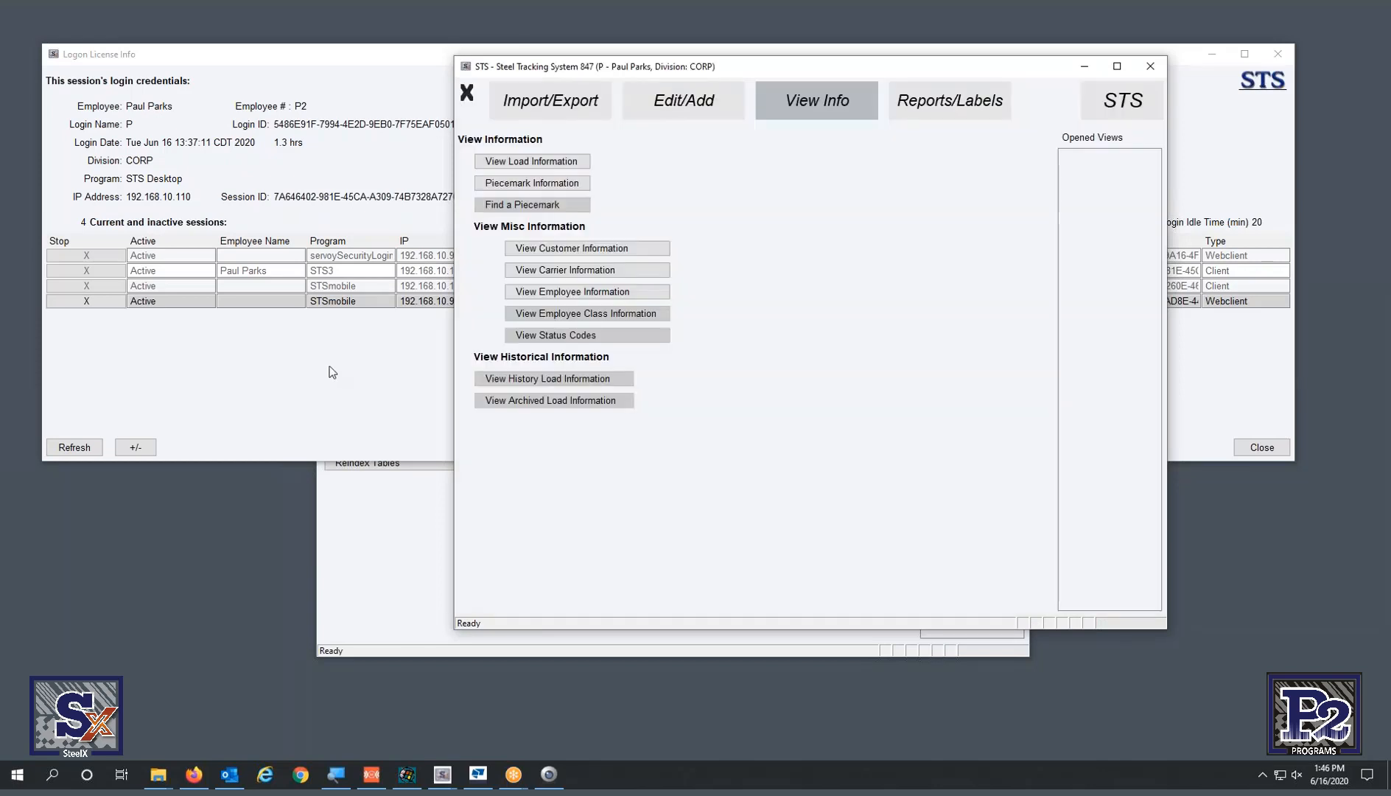
- Refresh Logon License Info, select the new fifth STS3 session, and nudge the main window right
left_click(281, 380)
left_click(77, 448)
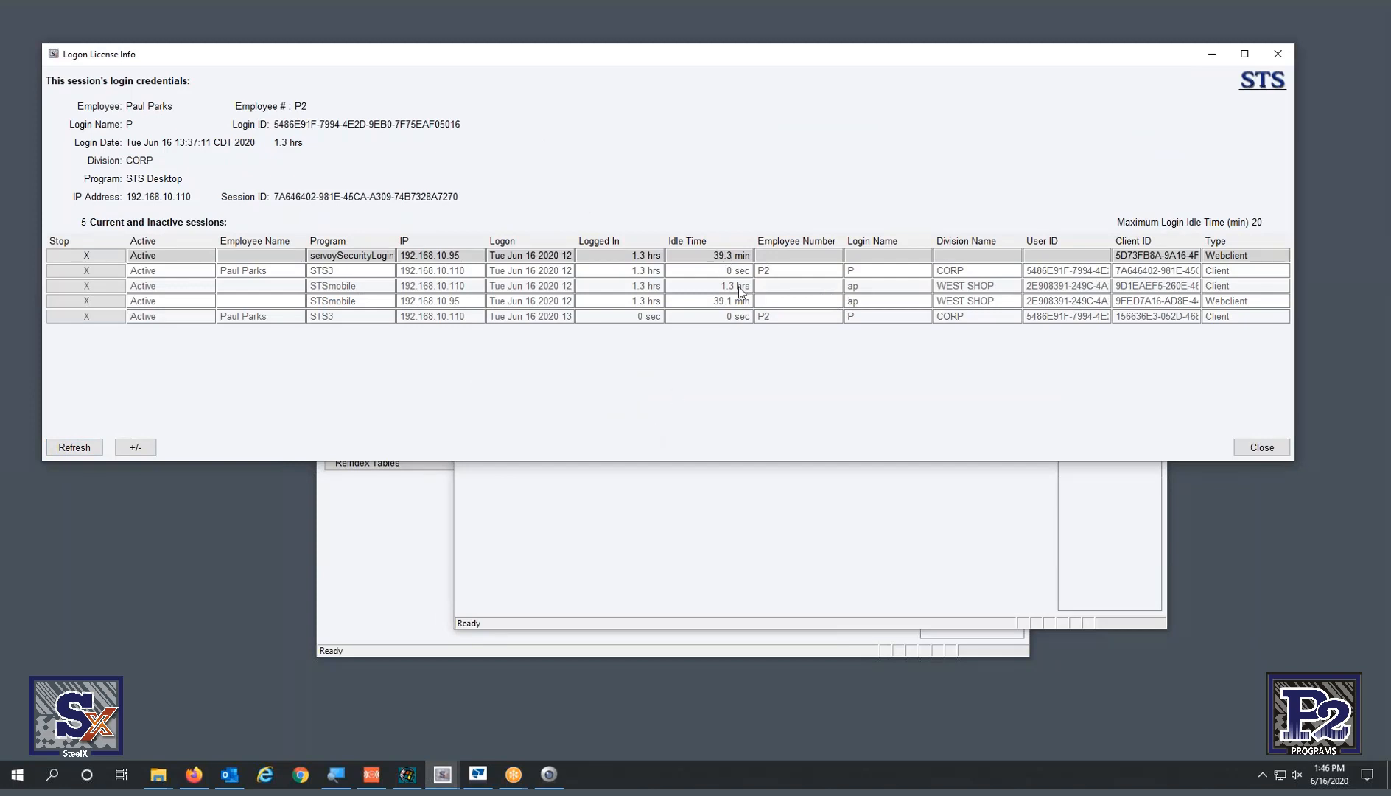
left_click(690, 316)
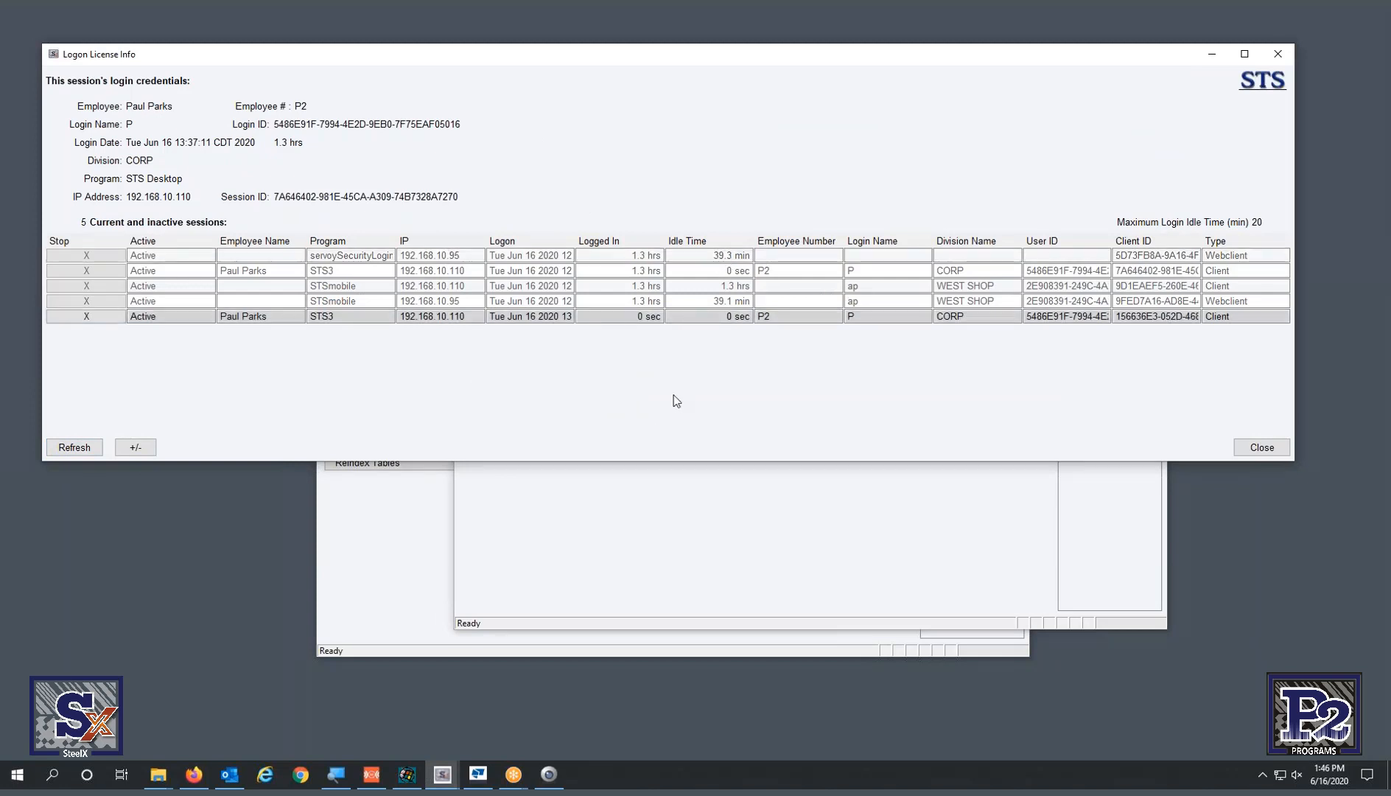
left_click(676, 554)
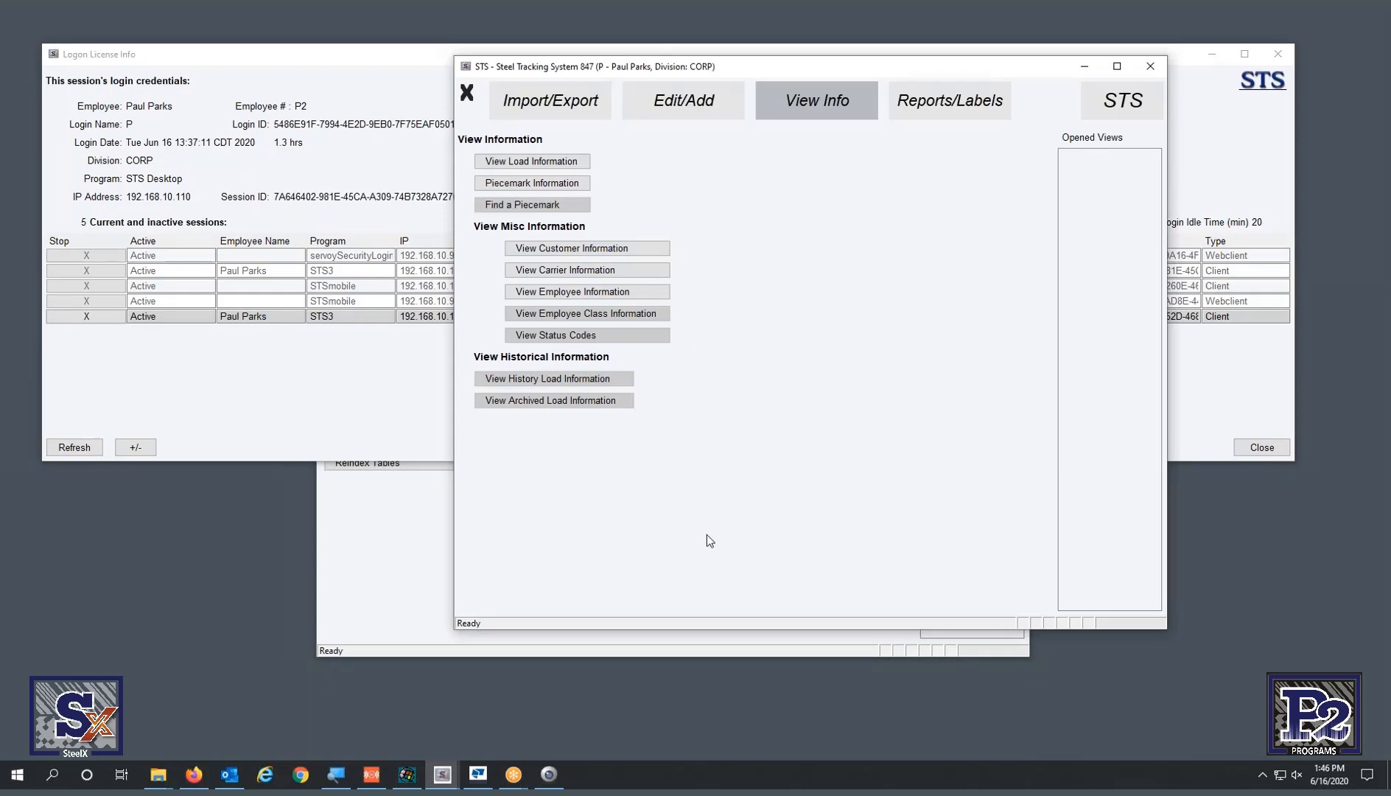
left_click_drag(827, 65, 872, 62)
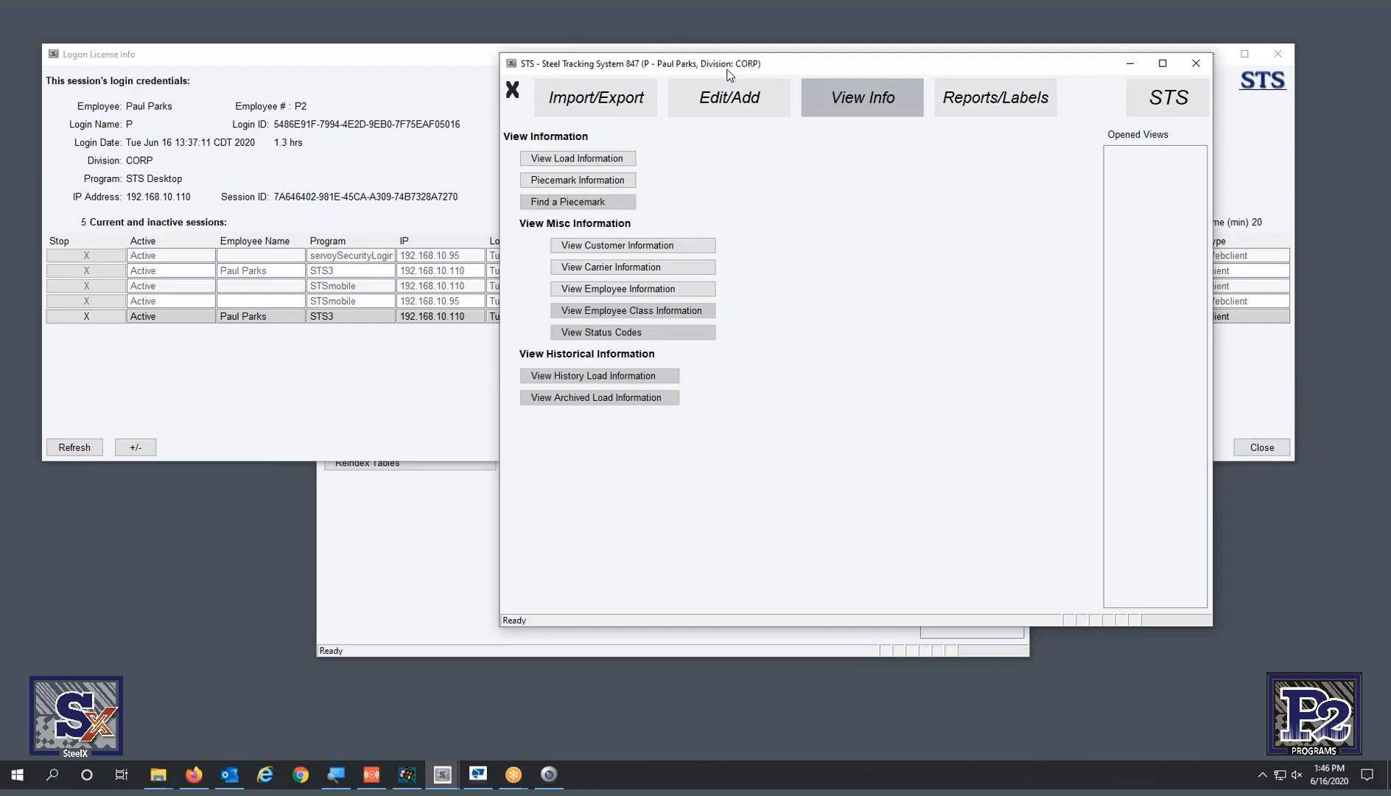
left_click(369, 360)
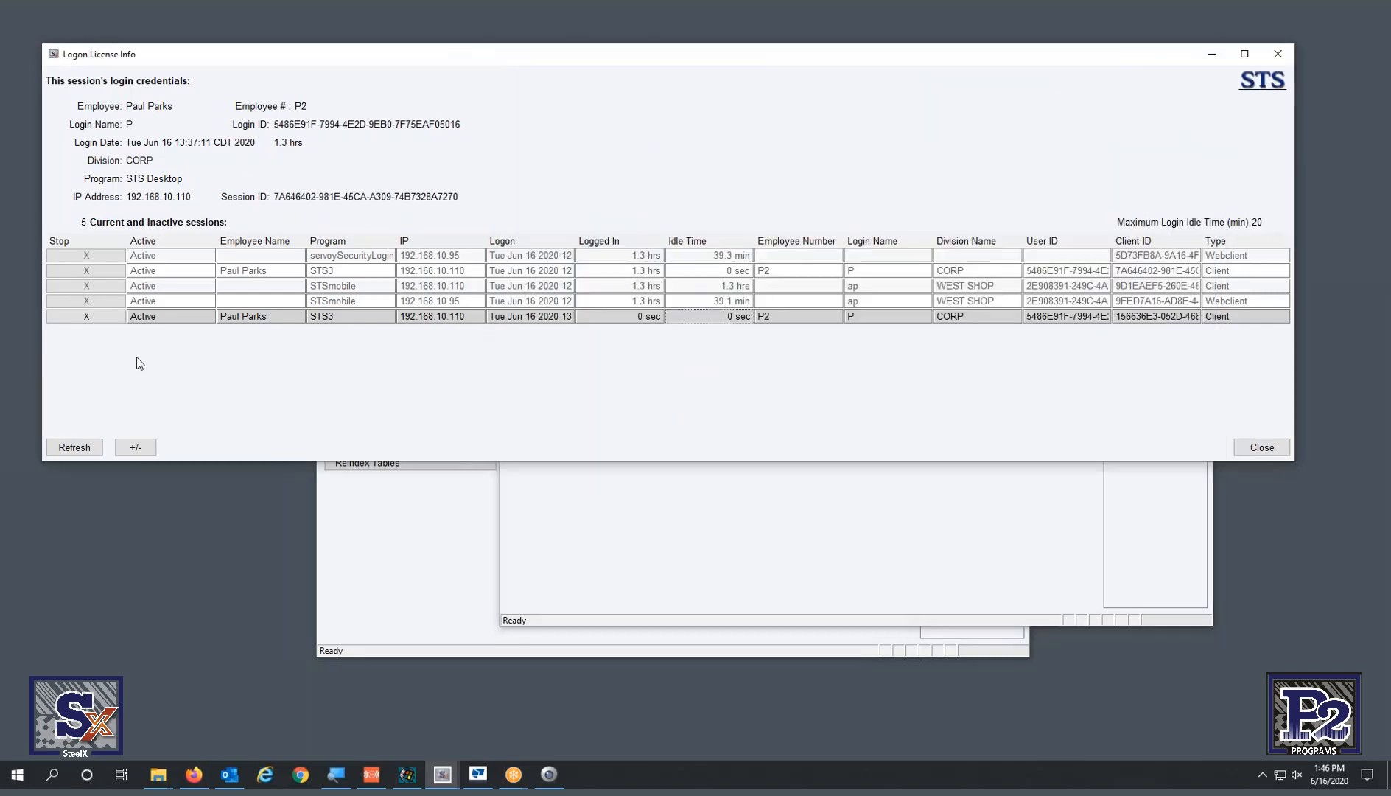
- Kill the fifth CORP STS3 session with Yes and refresh the list back to four sessions
left_click(91, 313)
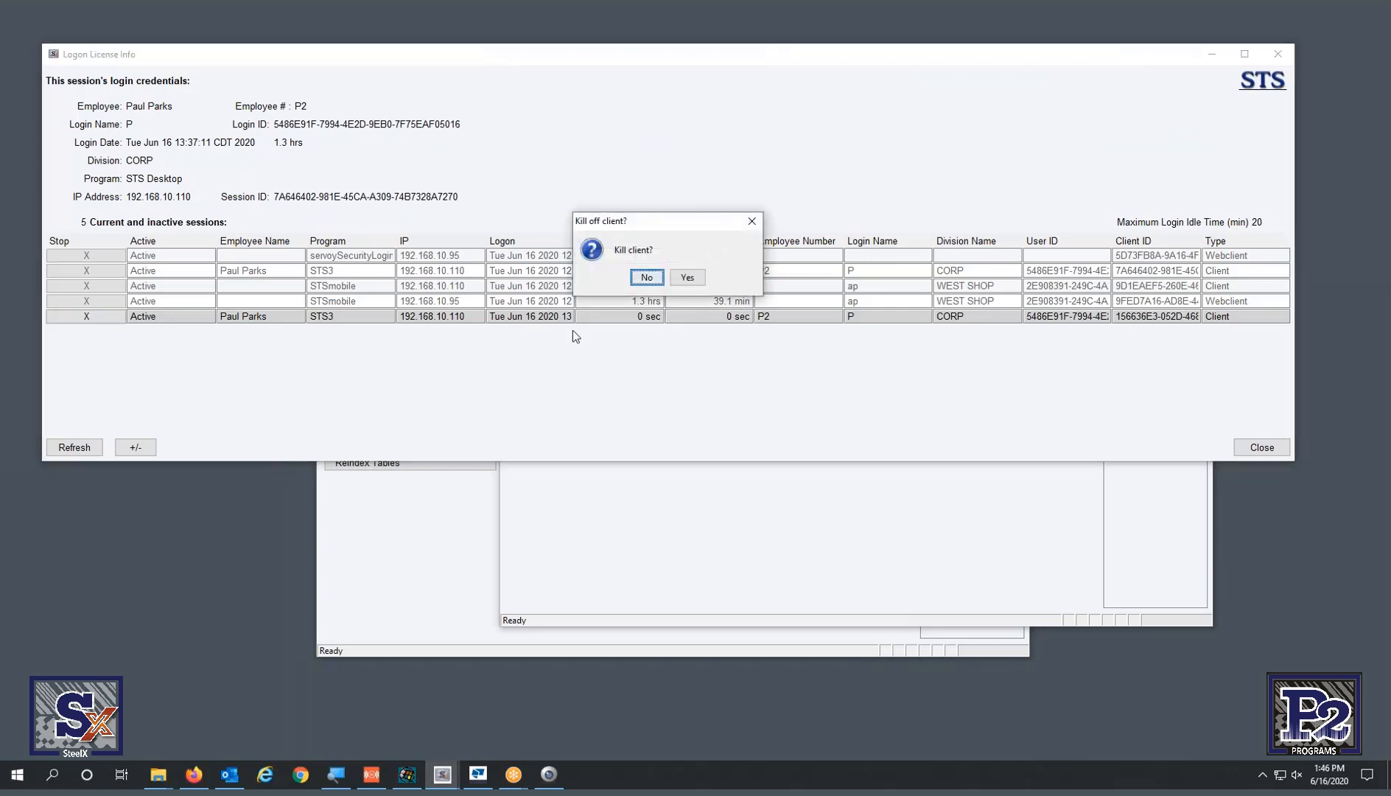
left_click(687, 277)
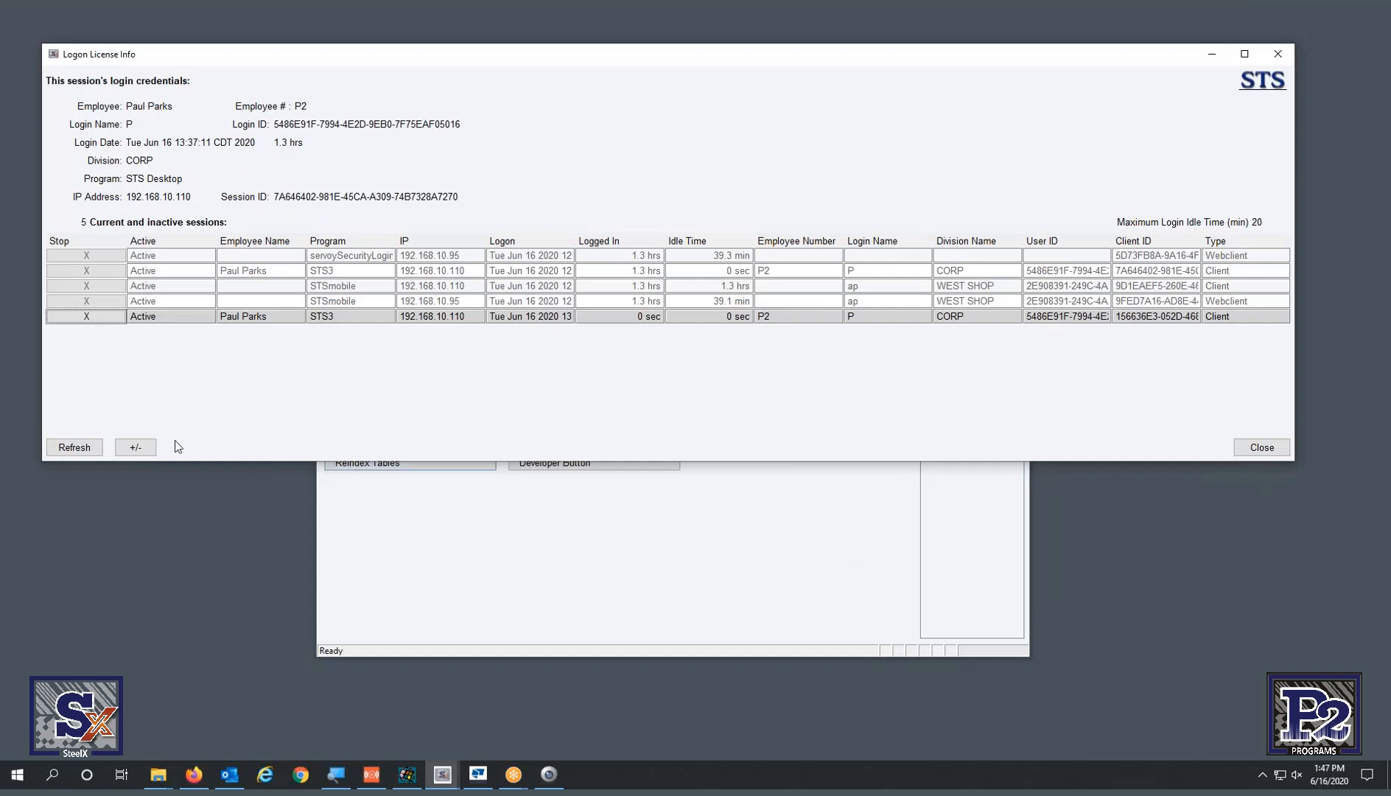
left_click(73, 447)
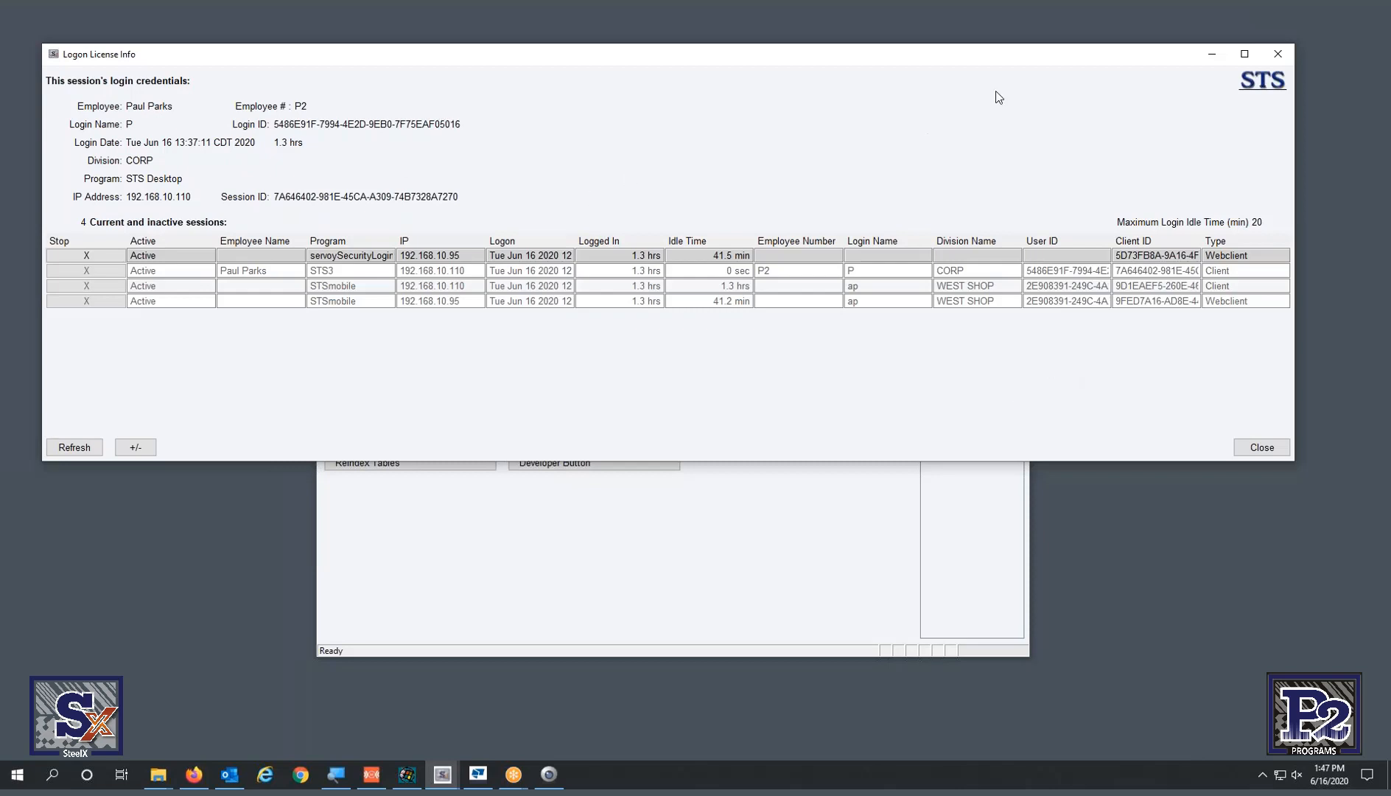
- Close the logon session list, browse the Internationalization text entries in an enlarged editor, then close it
left_click(1280, 56)
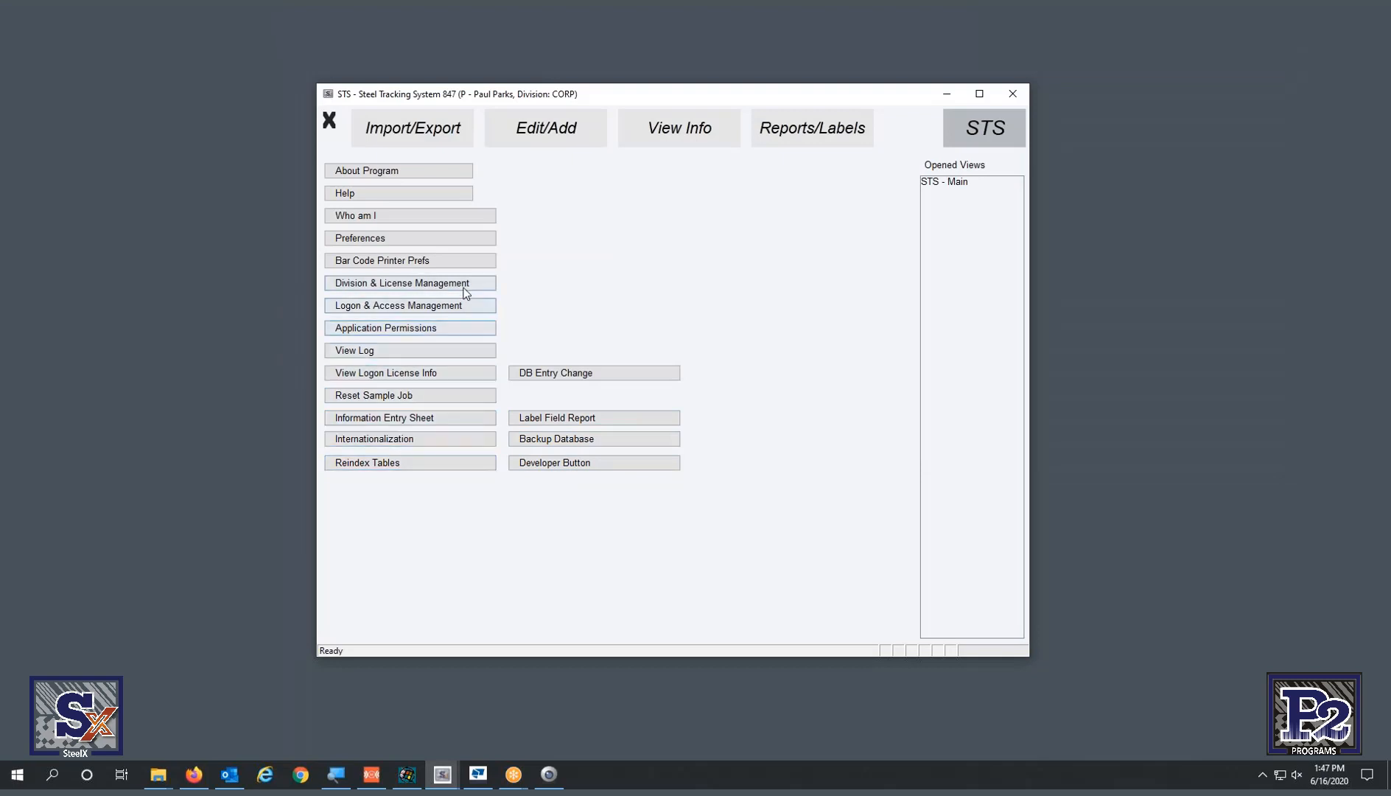
left_click(422, 444)
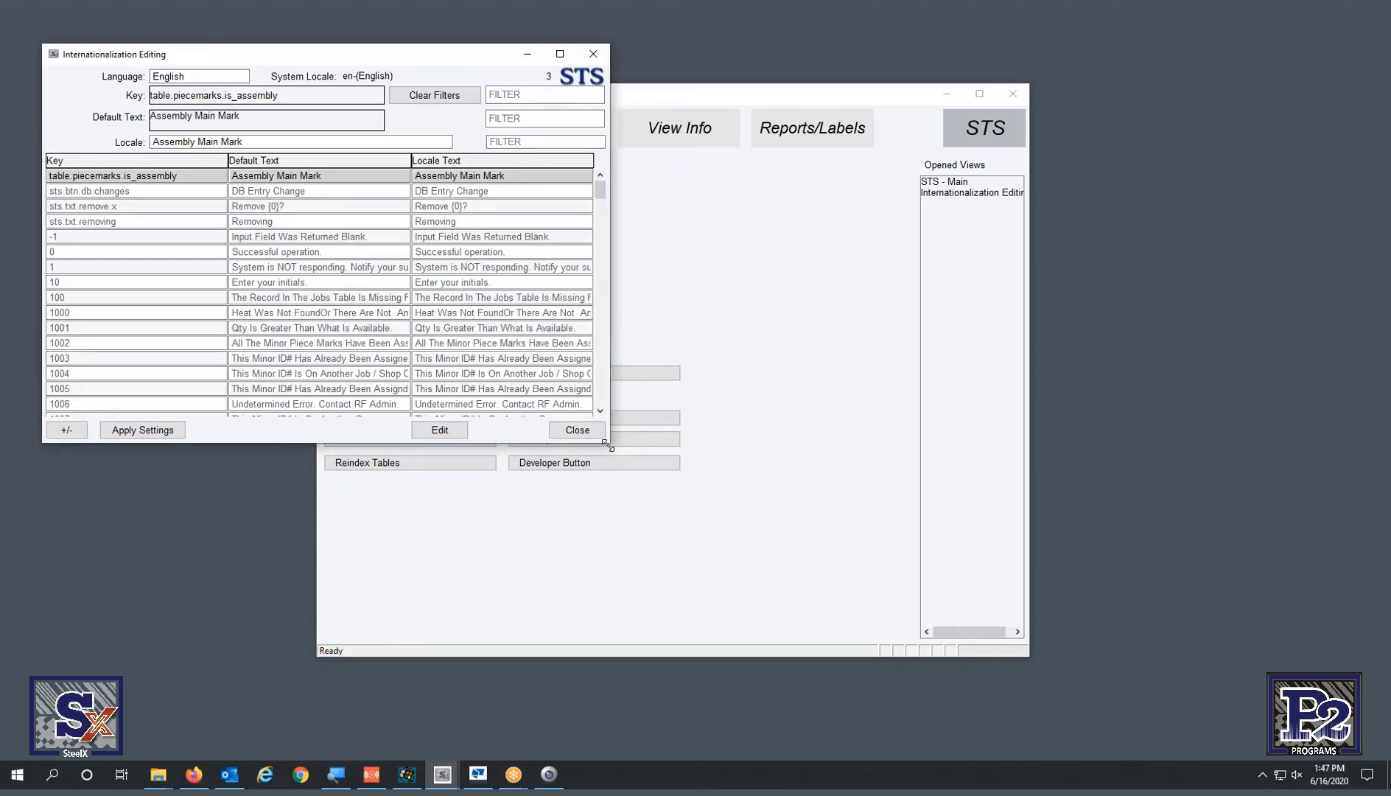
left_click_drag(608, 446, 904, 611)
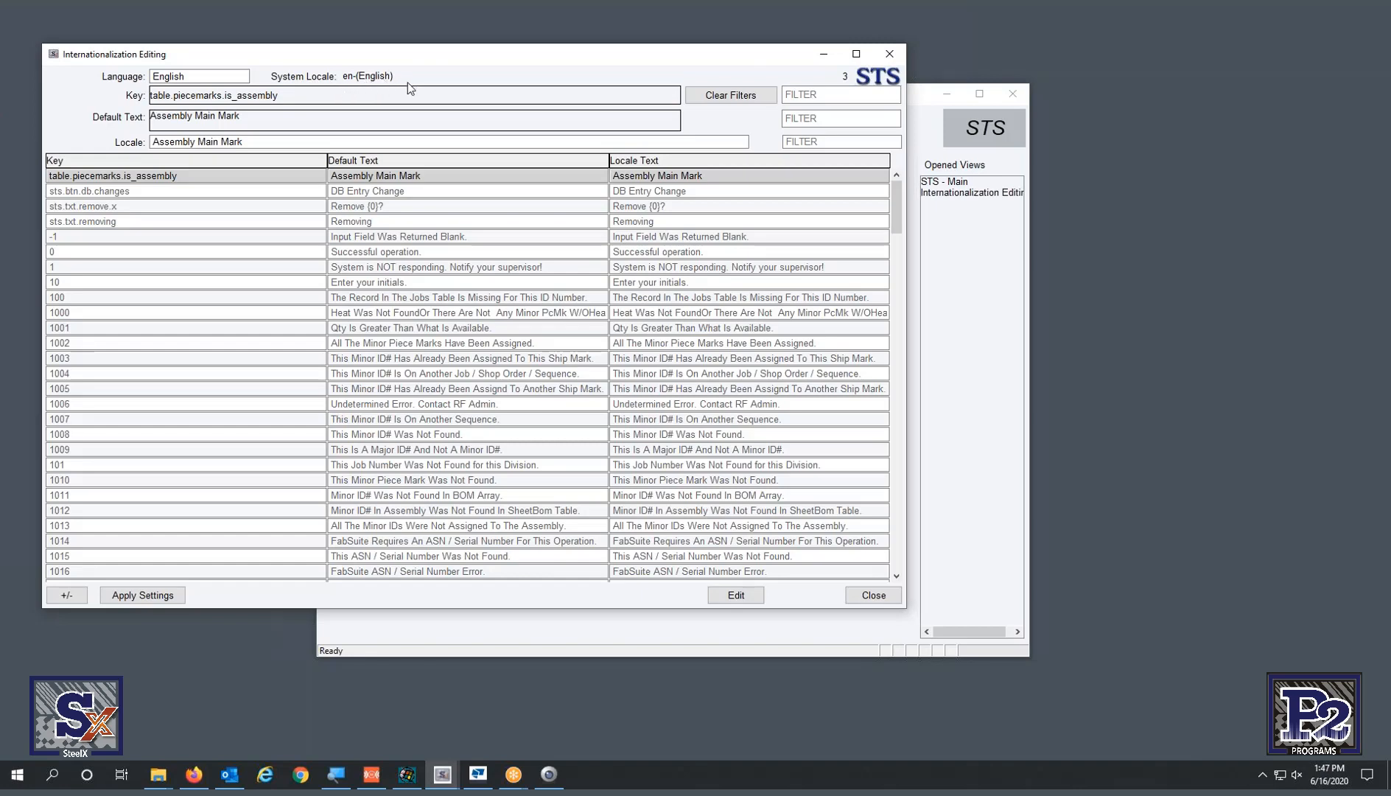
left_click(889, 53)
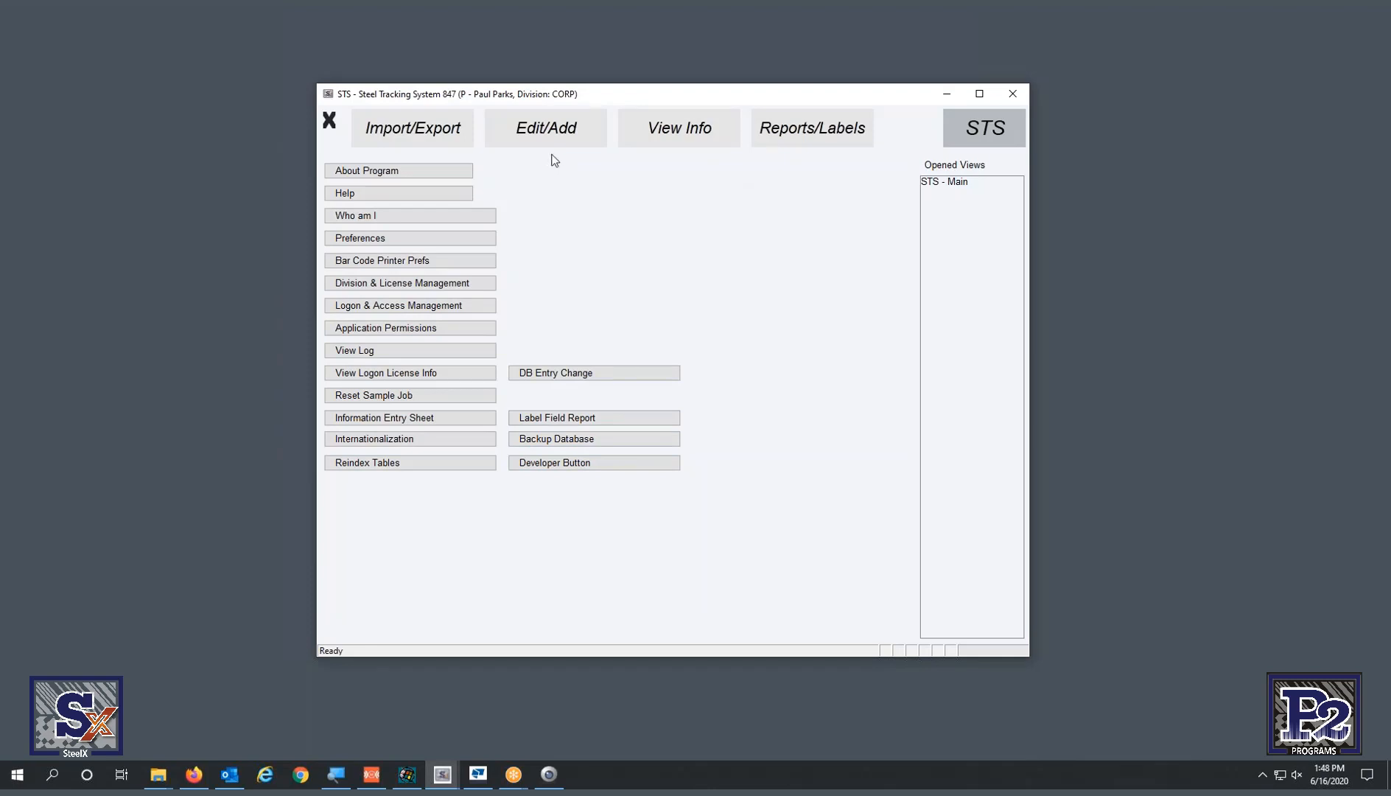
- Show the Edit/Add page with its job, transaction, misc-information and master edit options
left_click(564, 127)
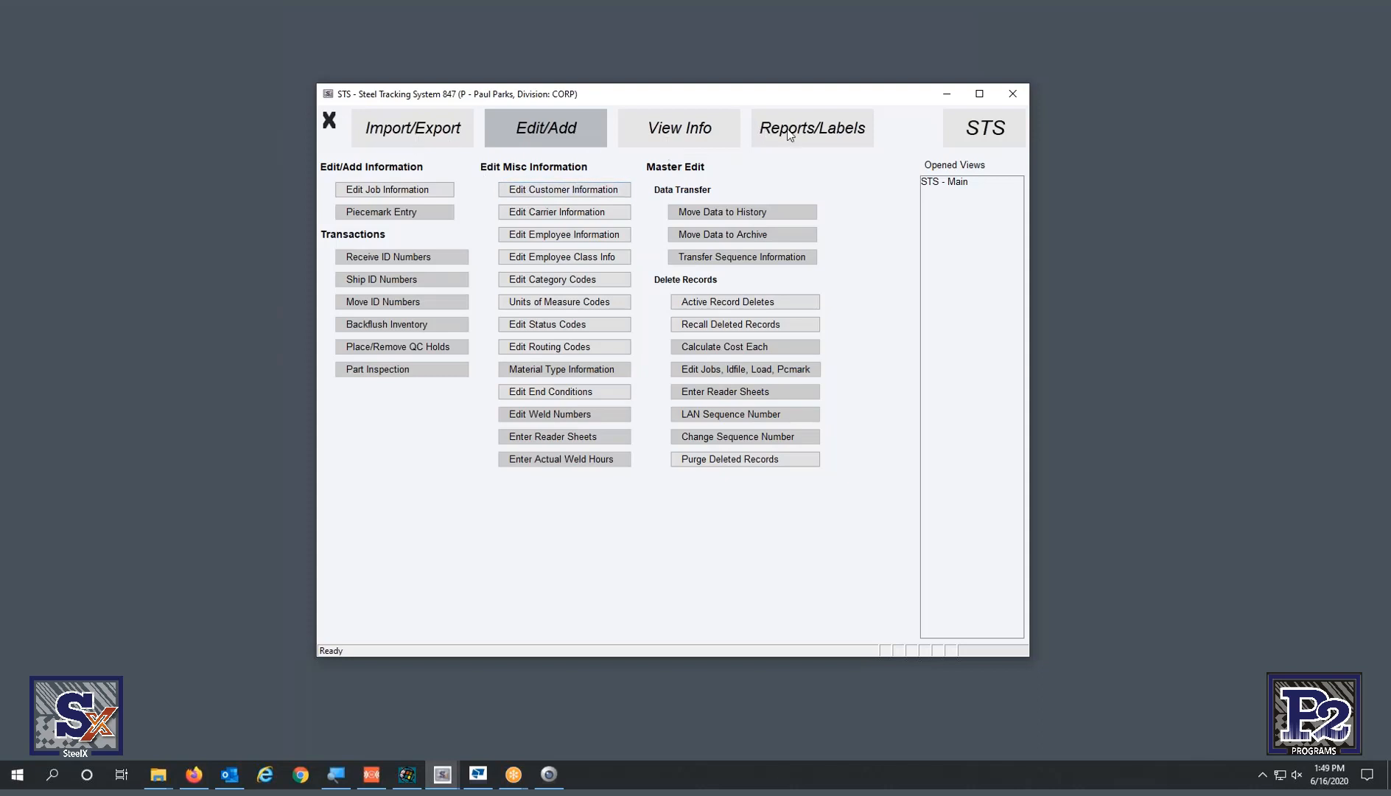
- Look through the STS, Import/Export and View Info tabs, then open Edit Employee Information from Edit/Add
left_click(995, 133)
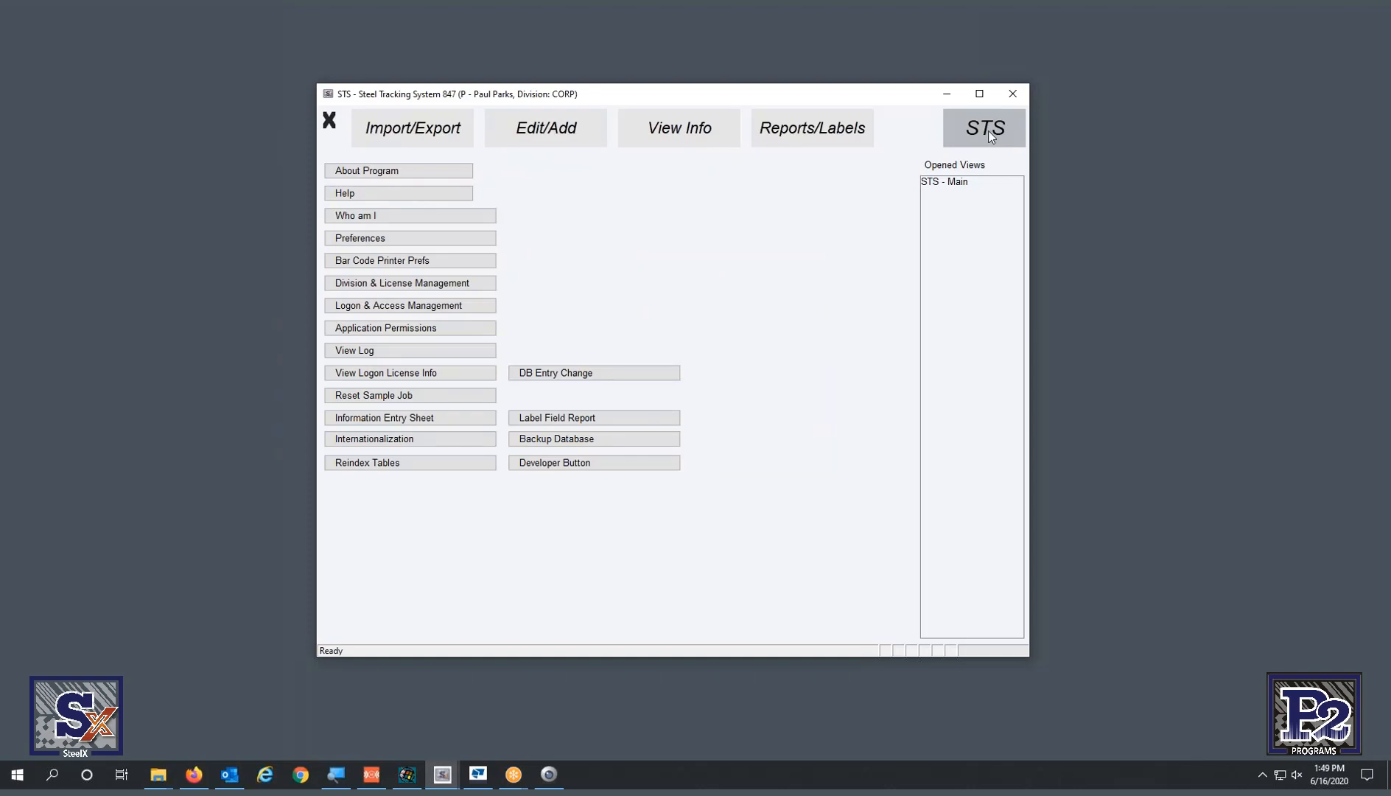
left_click(431, 130)
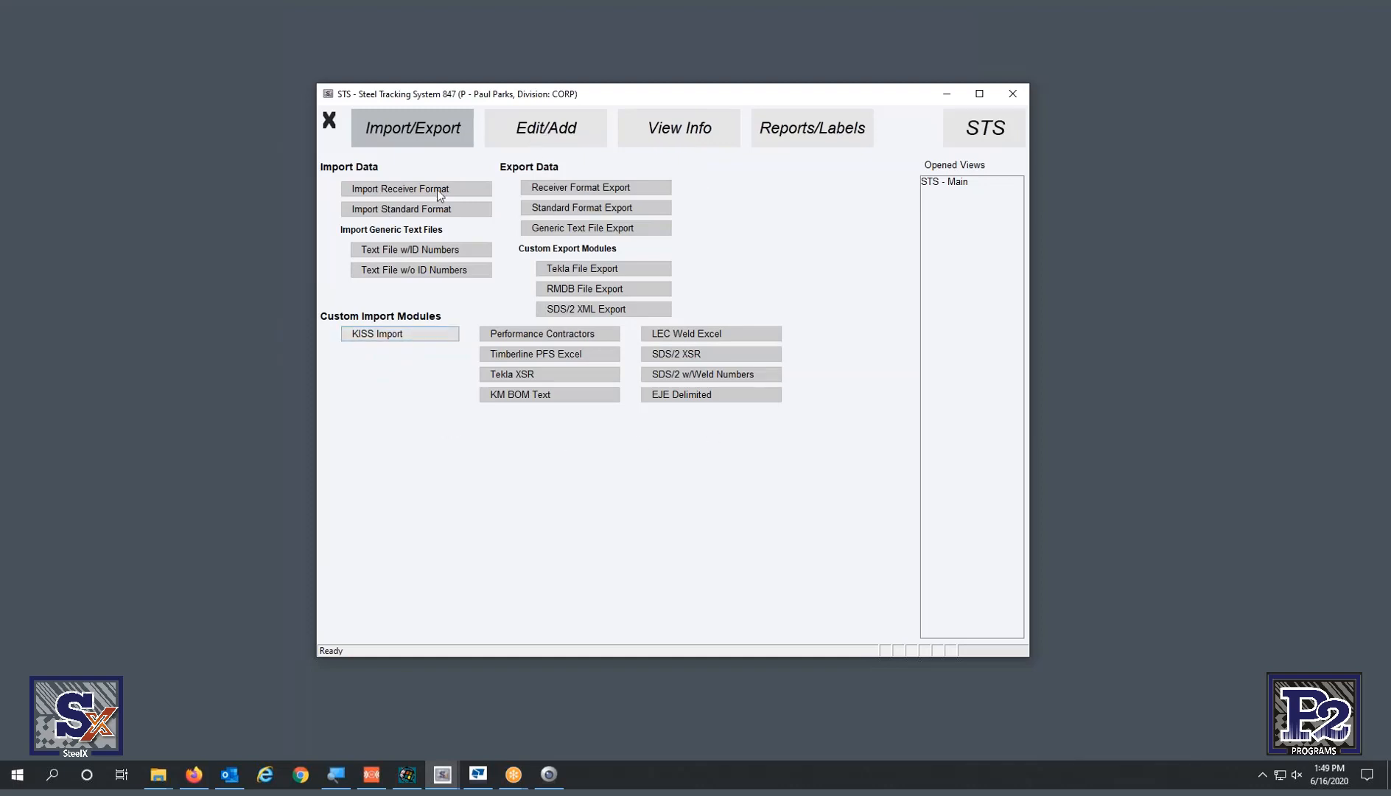
left_click(563, 130)
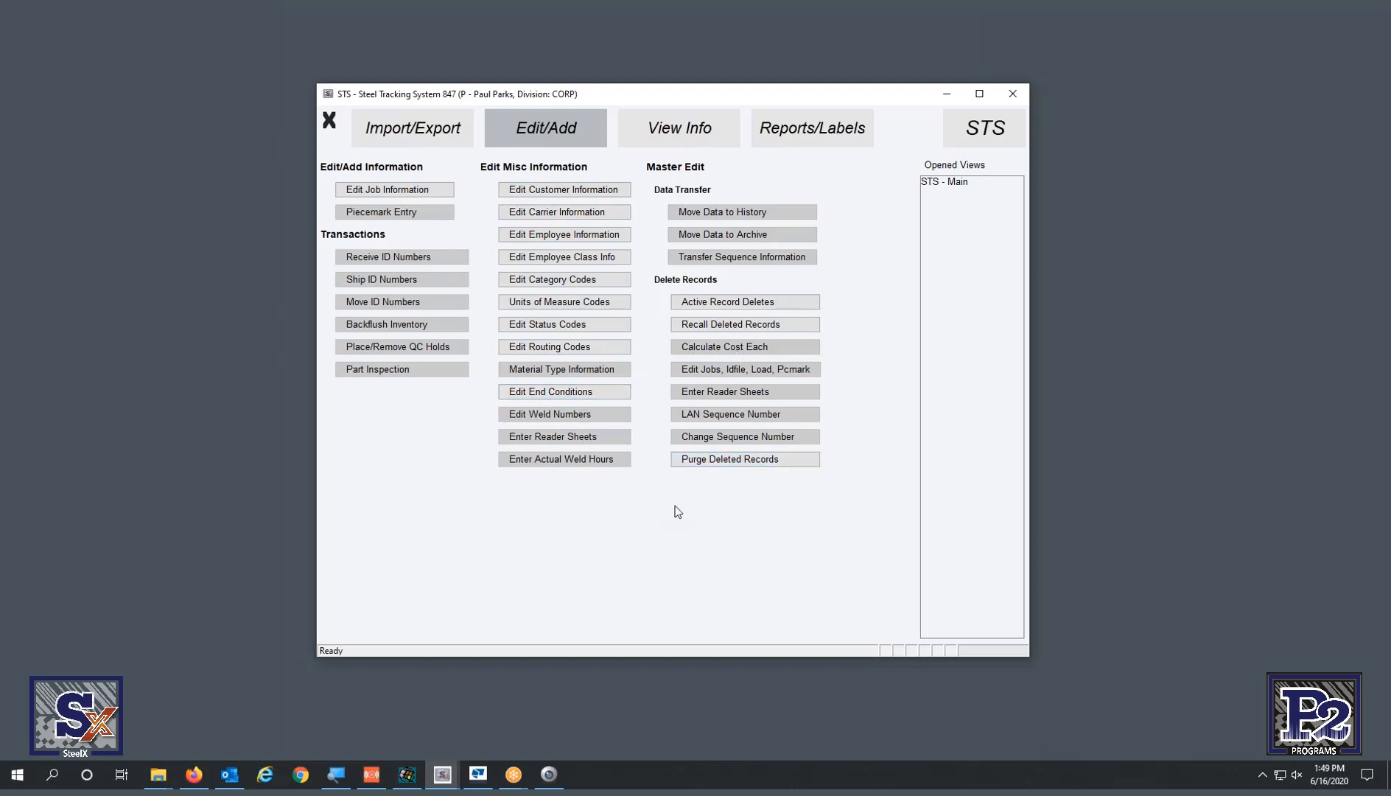
left_click(677, 130)
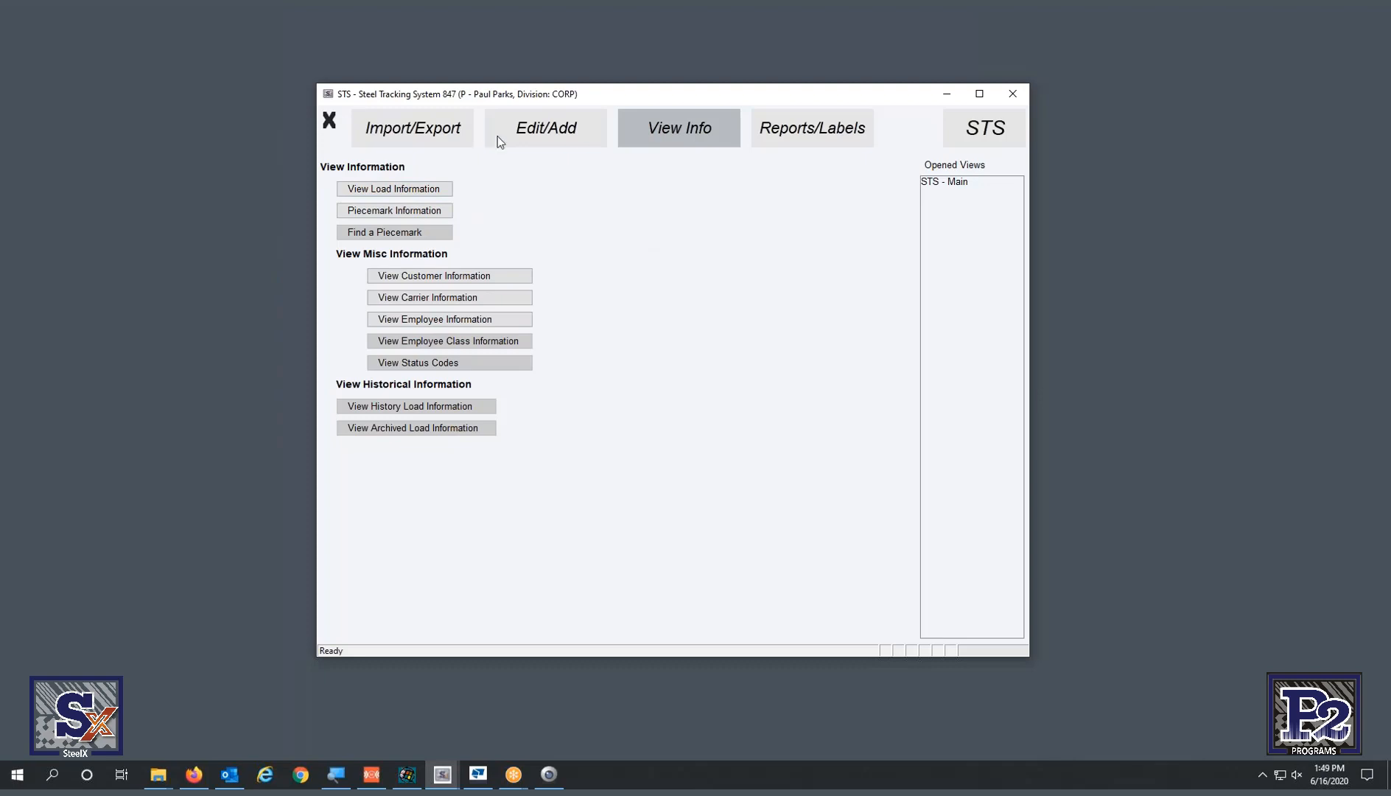
left_click(518, 138)
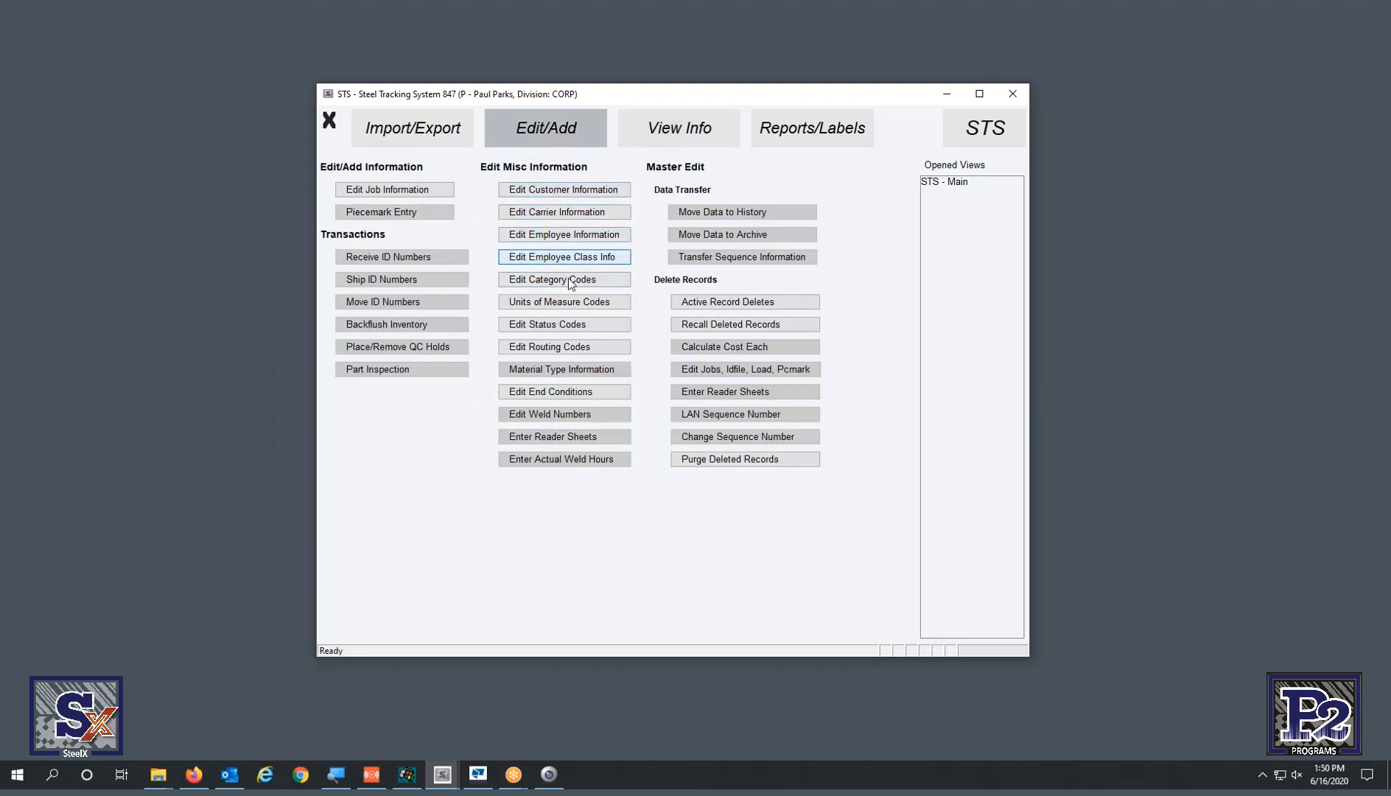
left_click(576, 235)
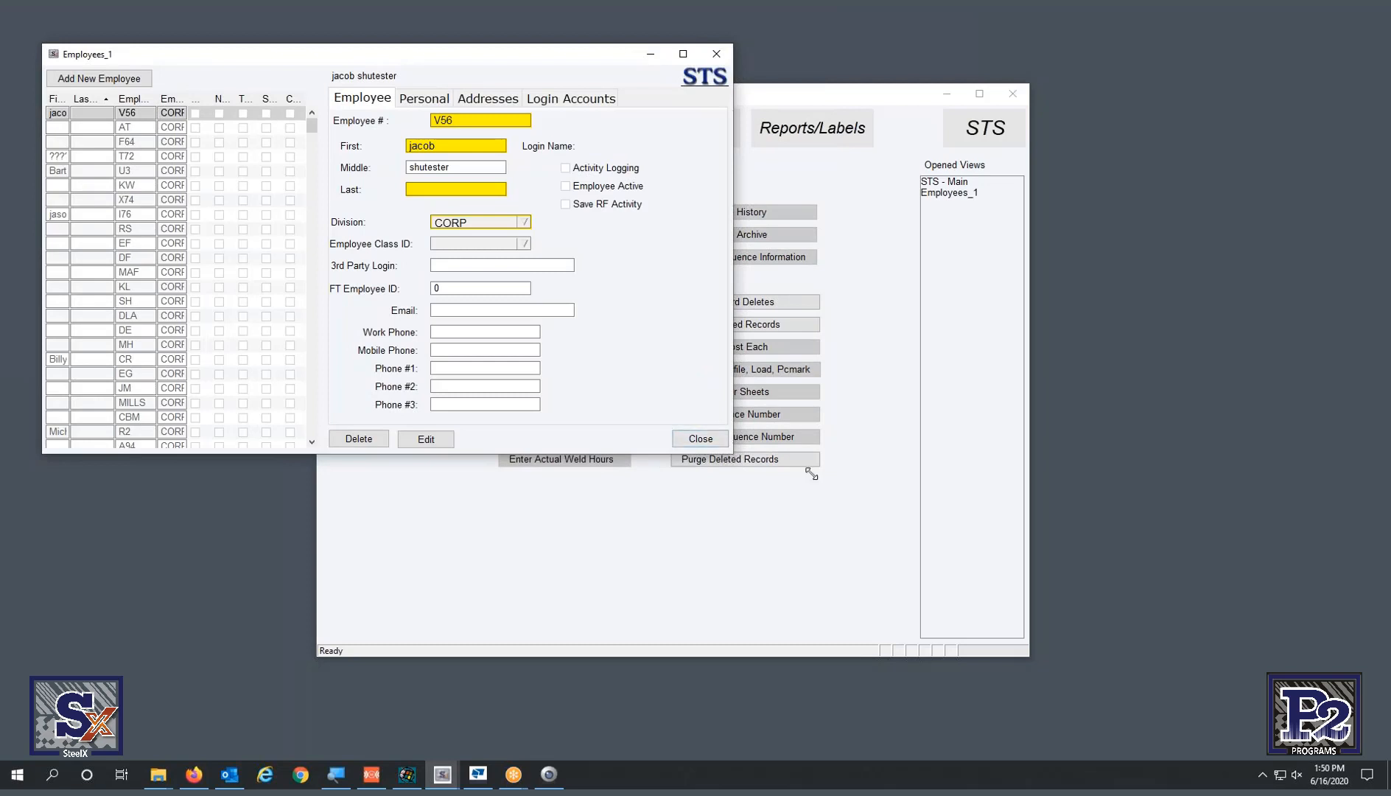
- Resize the Employees window and widen its division column and list, then move it so the Delete/Edit/Close row shows
left_click_drag(732, 454, 1160, 549)
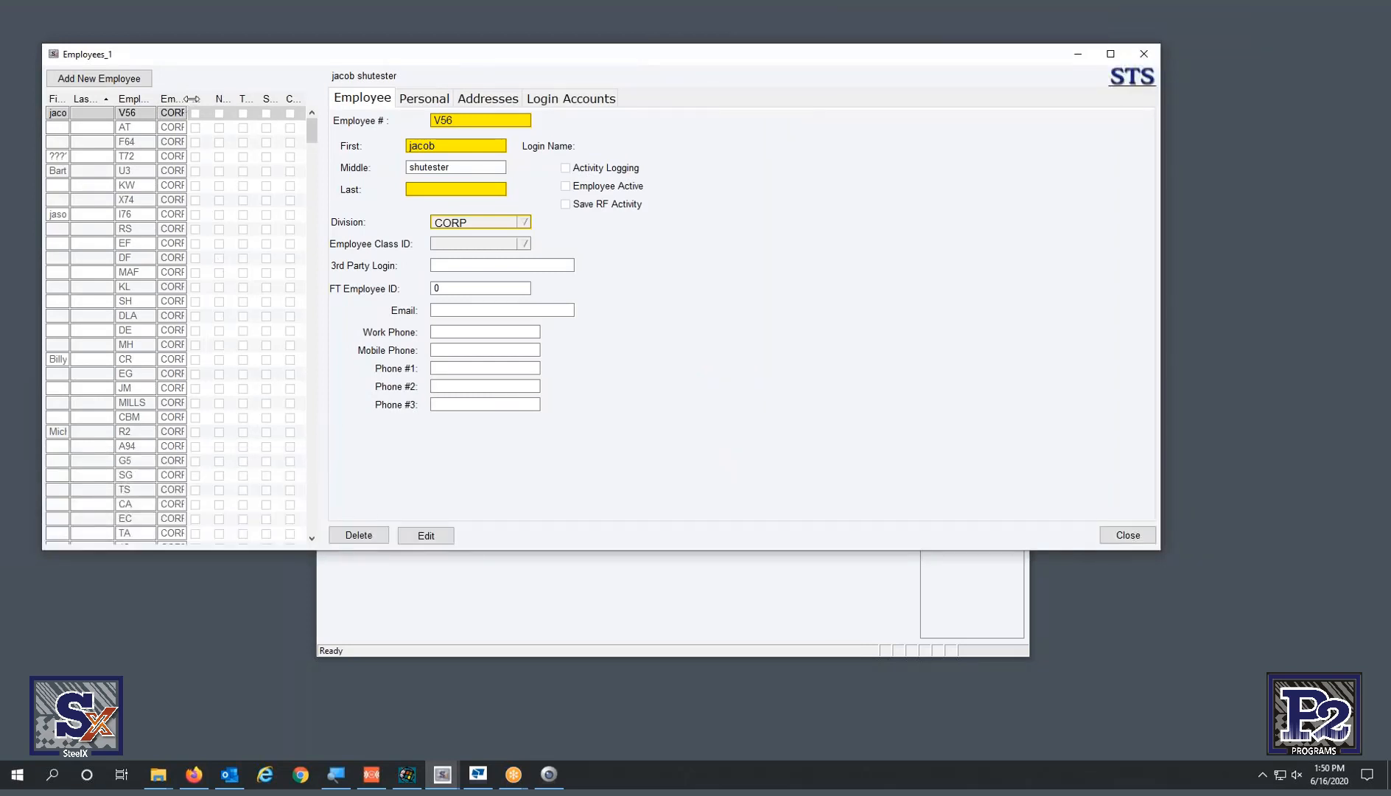
left_click_drag(191, 98, 201, 99)
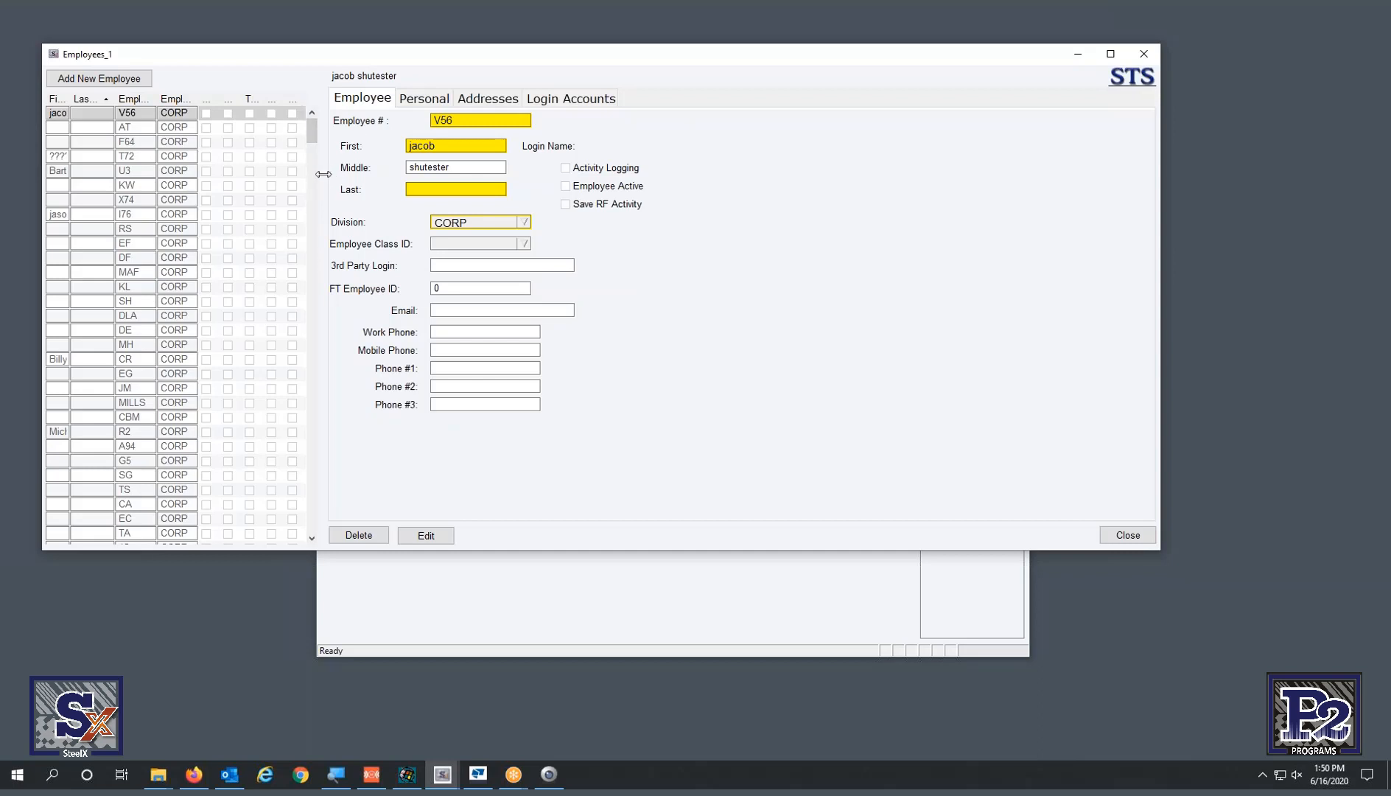
left_click_drag(321, 172, 475, 204)
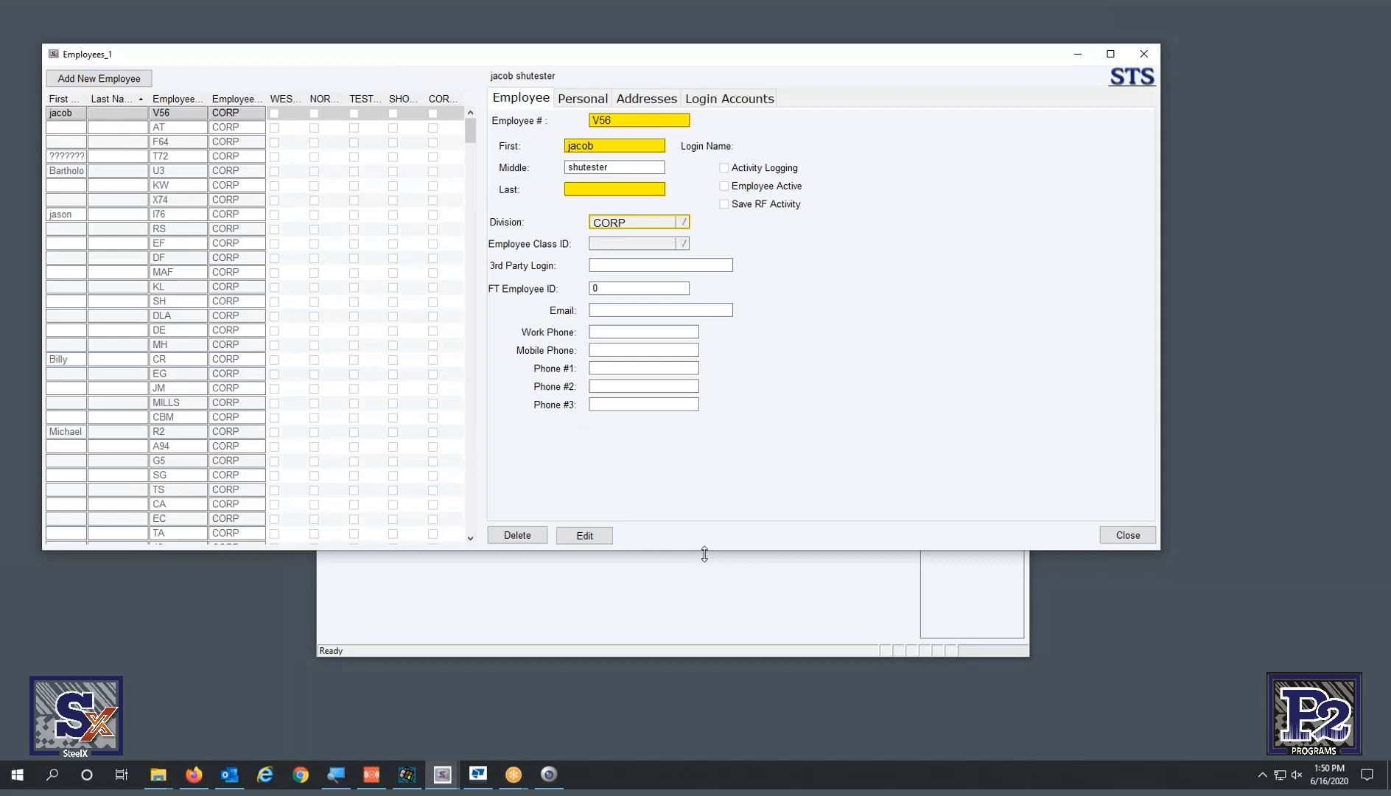
left_click_drag(704, 554, 728, 654)
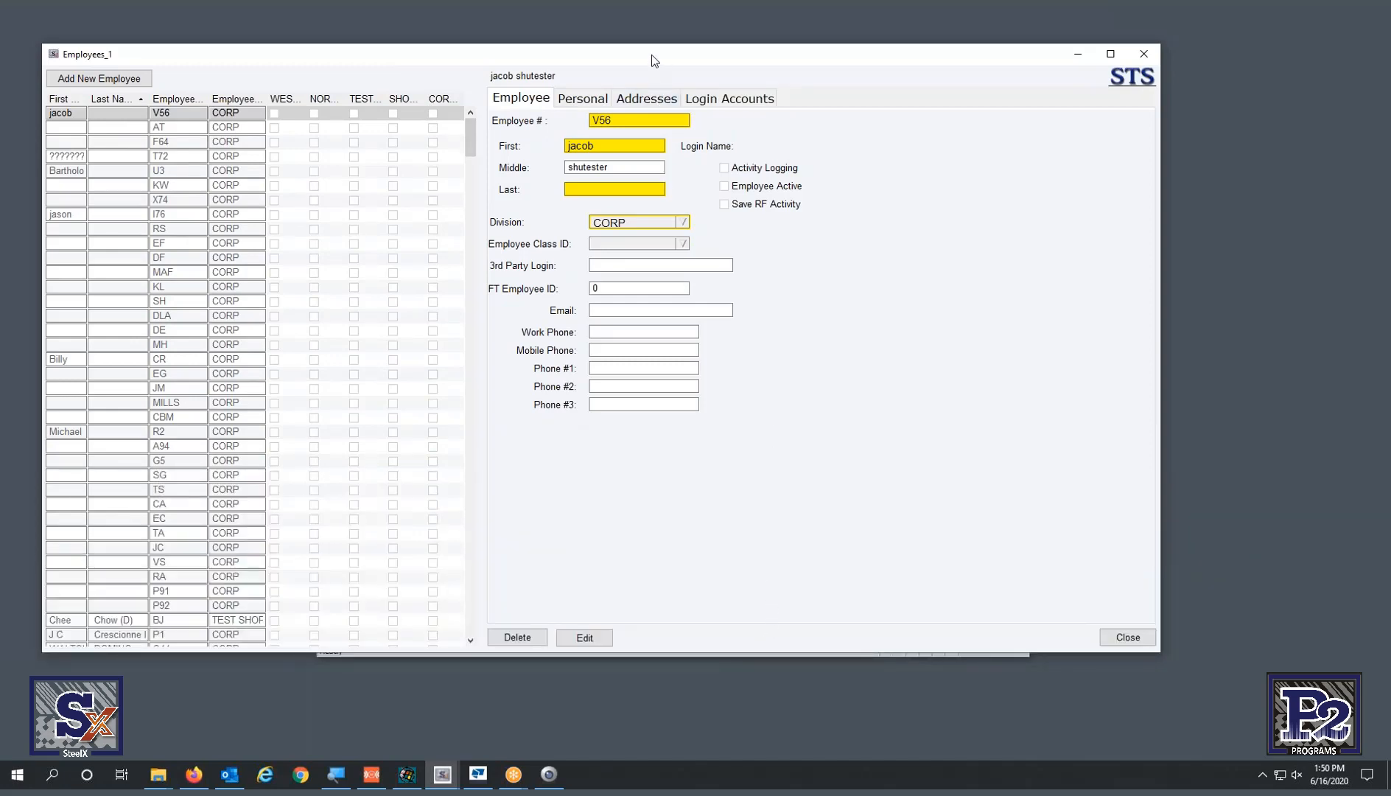
left_click_drag(651, 54, 749, 214)
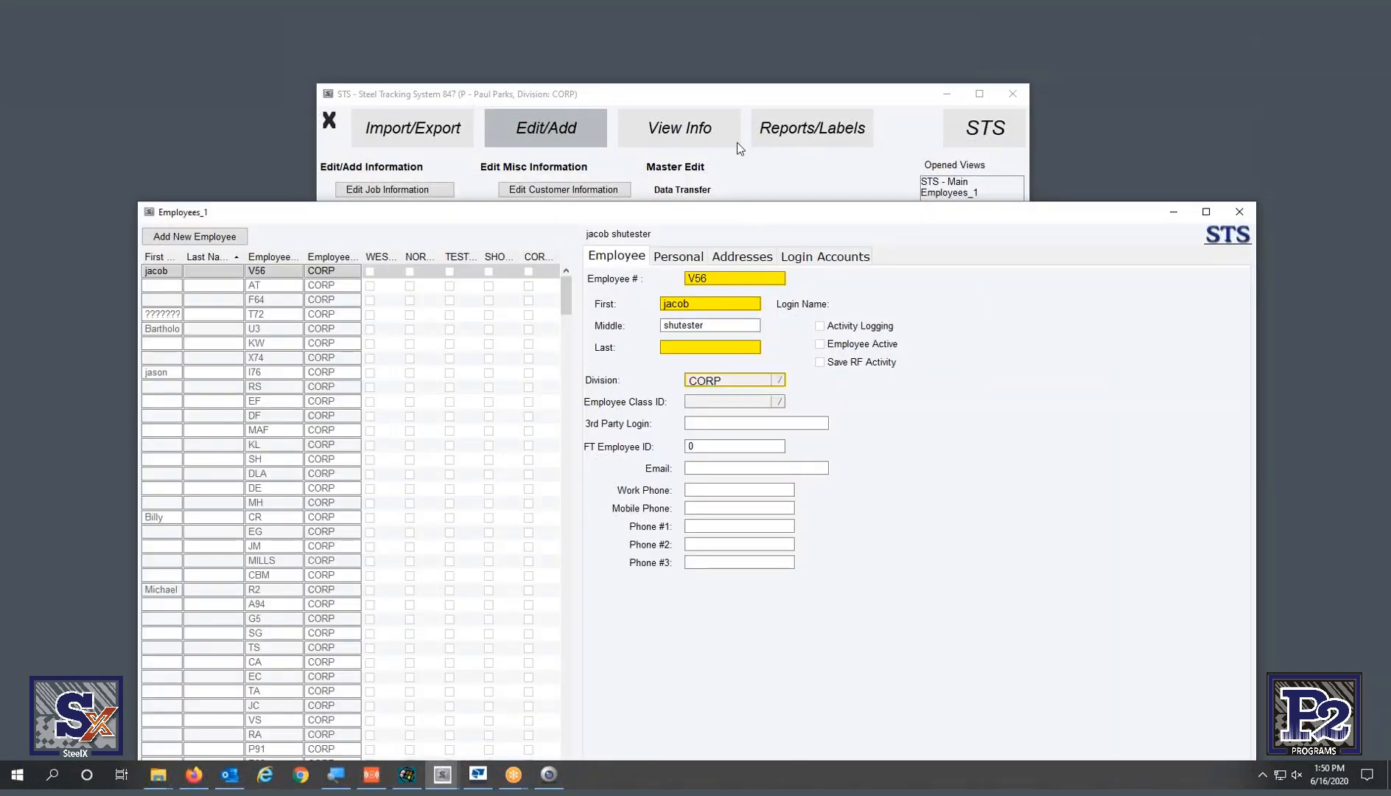
left_click(734, 96)
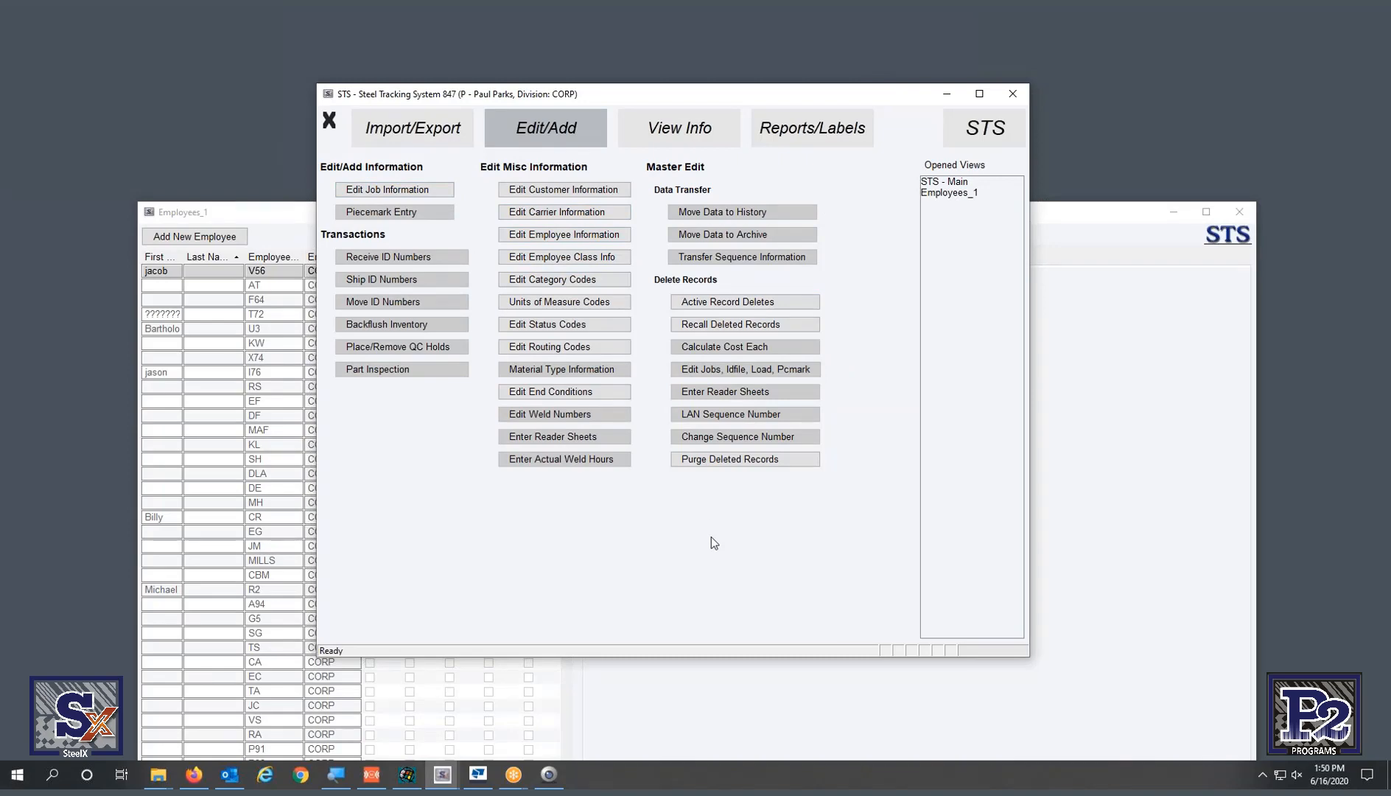
left_click(1100, 425)
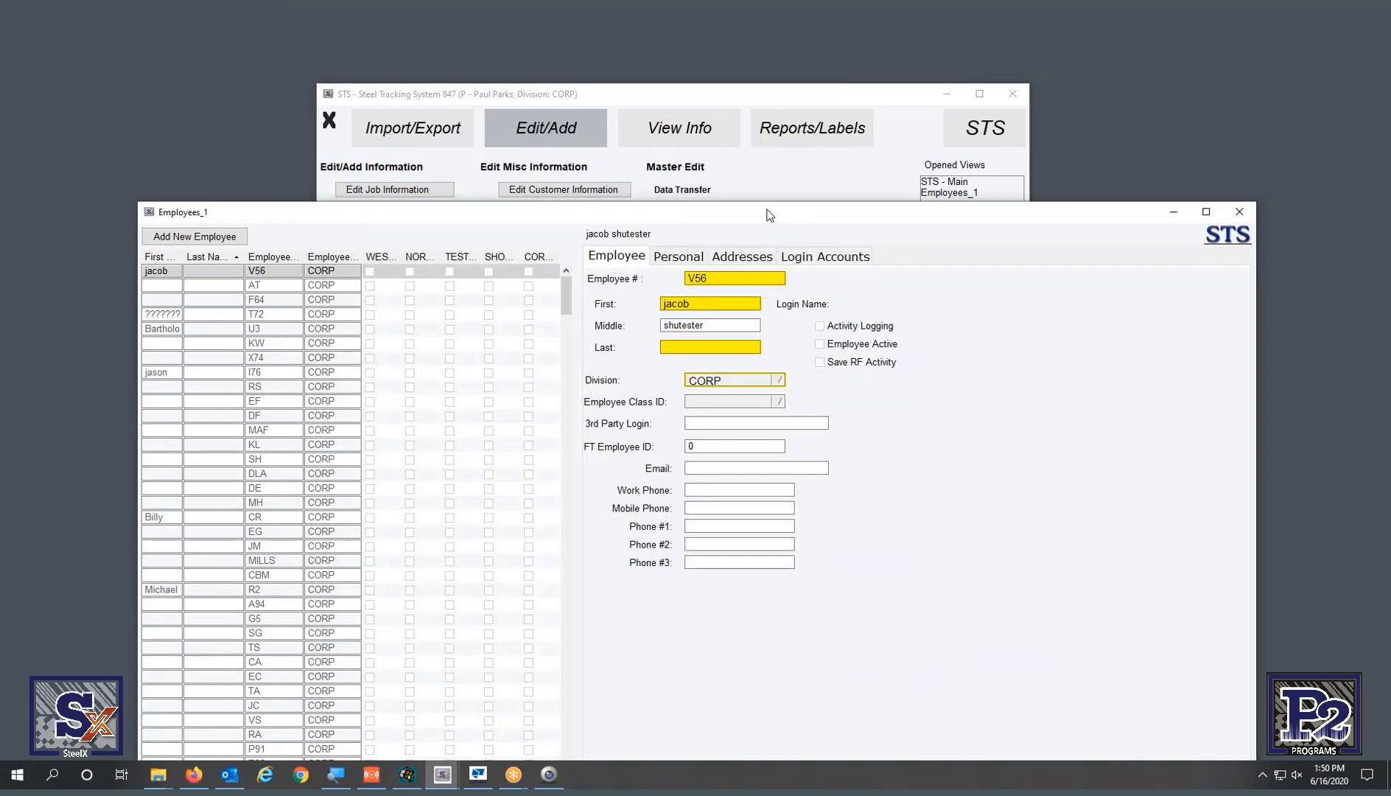
left_click_drag(768, 214, 704, 83)
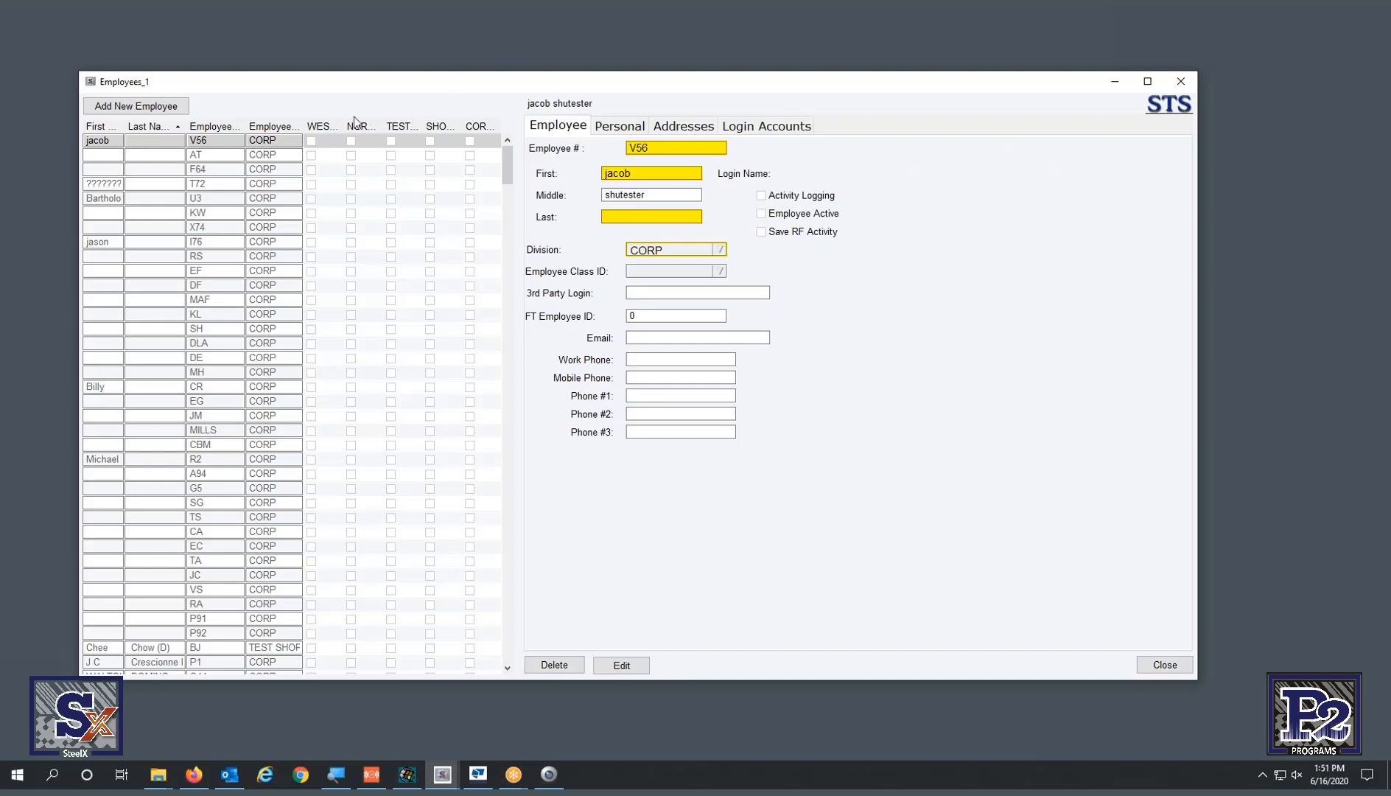
- Sort employees descending by the WEST column and widen the employee grid to show full headers
left_click(332, 131)
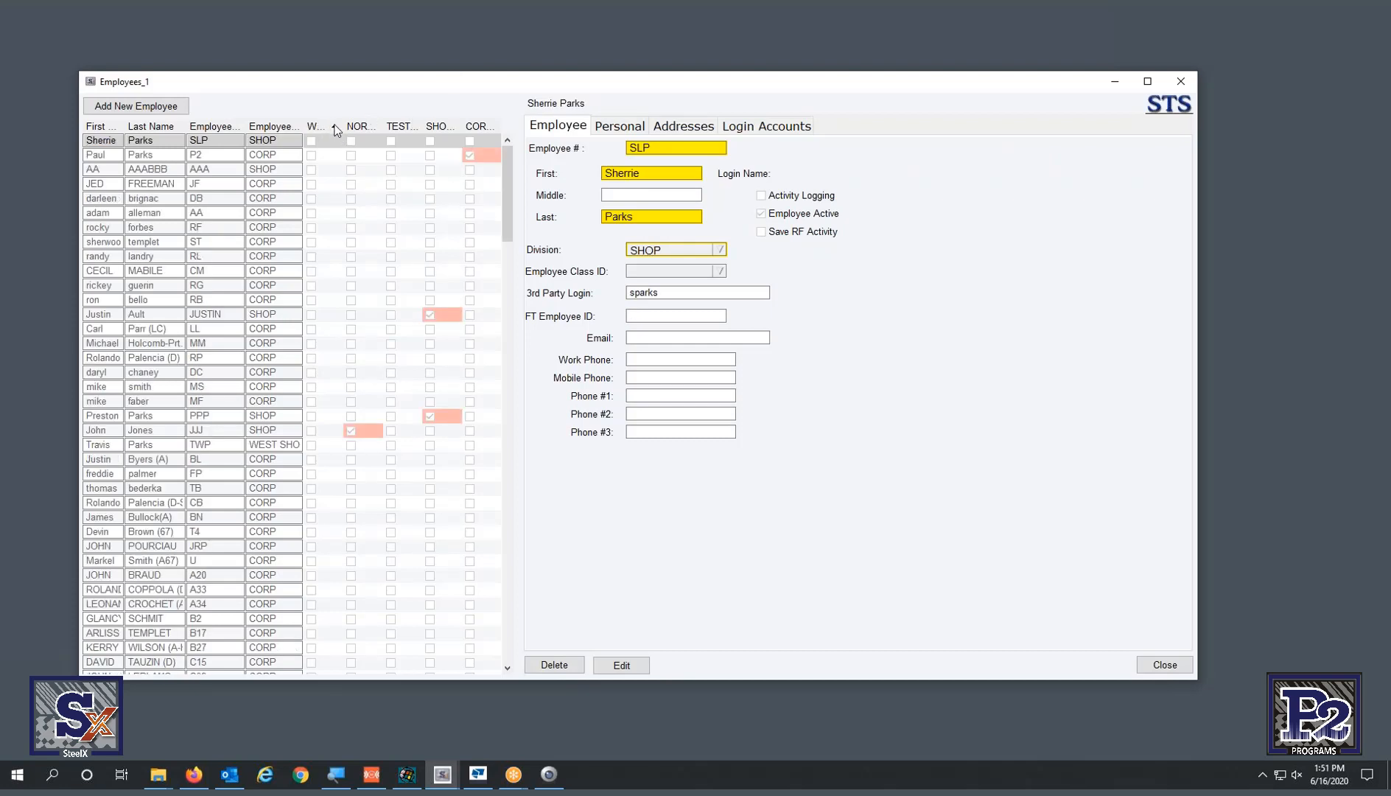
left_click(336, 130)
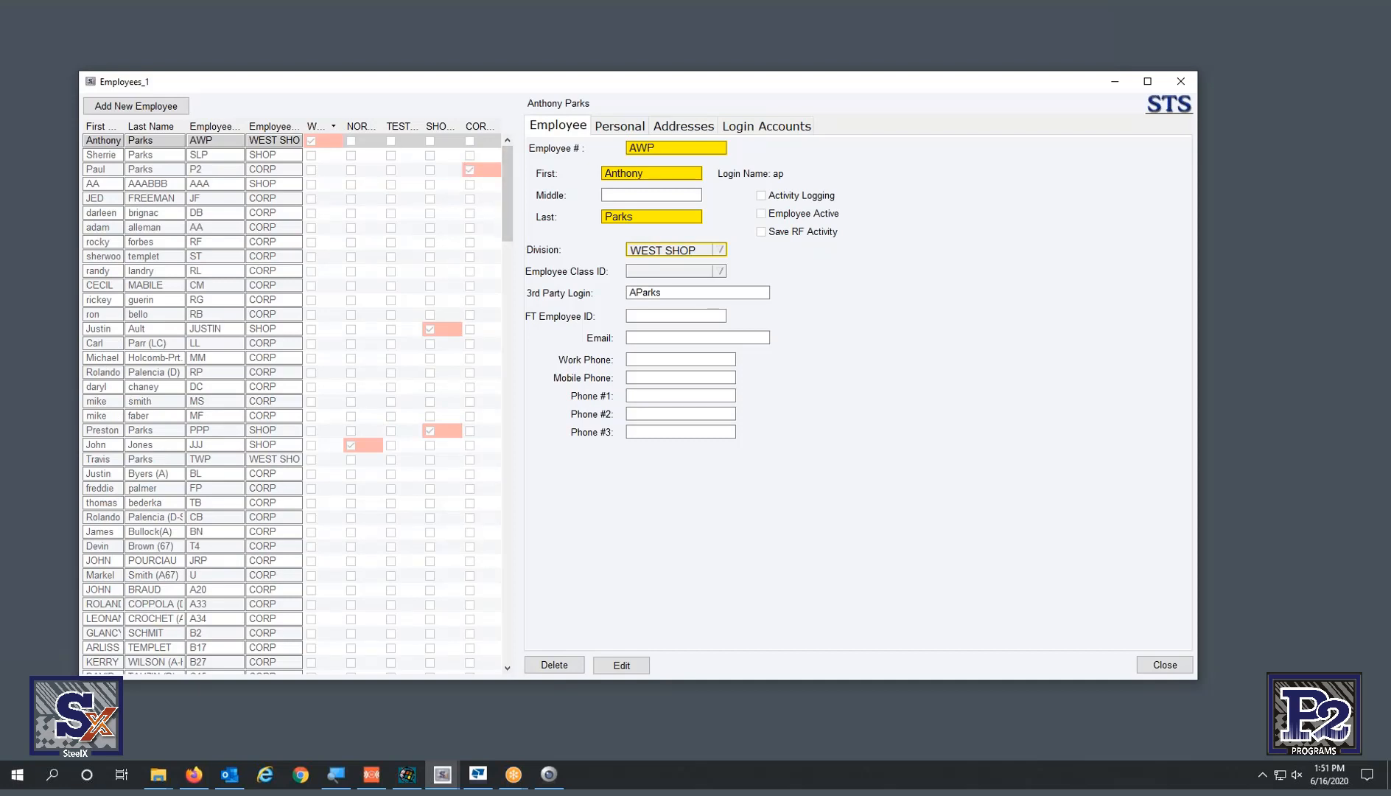
left_click_drag(519, 236, 670, 236)
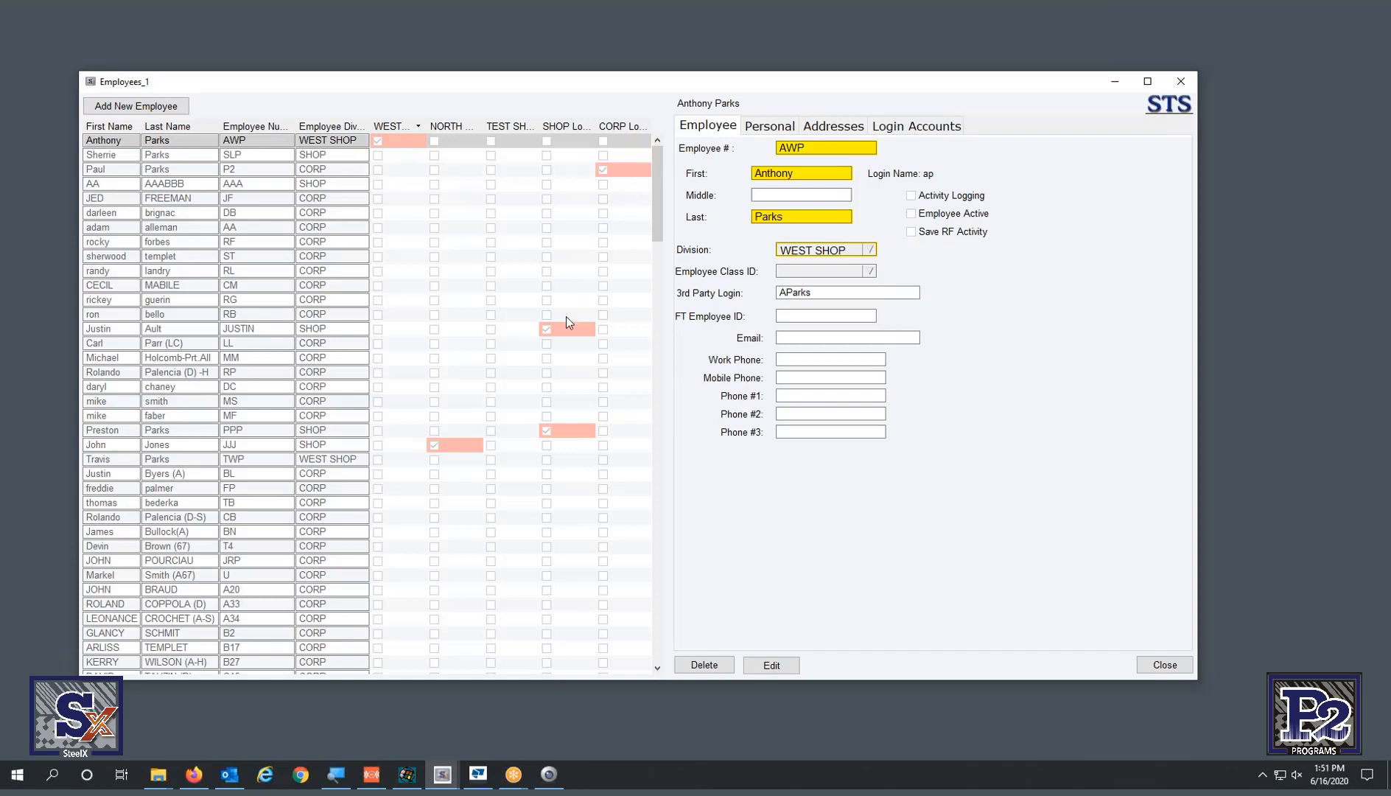
left_click(434, 446)
- Close the Employees window and switch the main window to its Import/Export page
left_click(1178, 82)
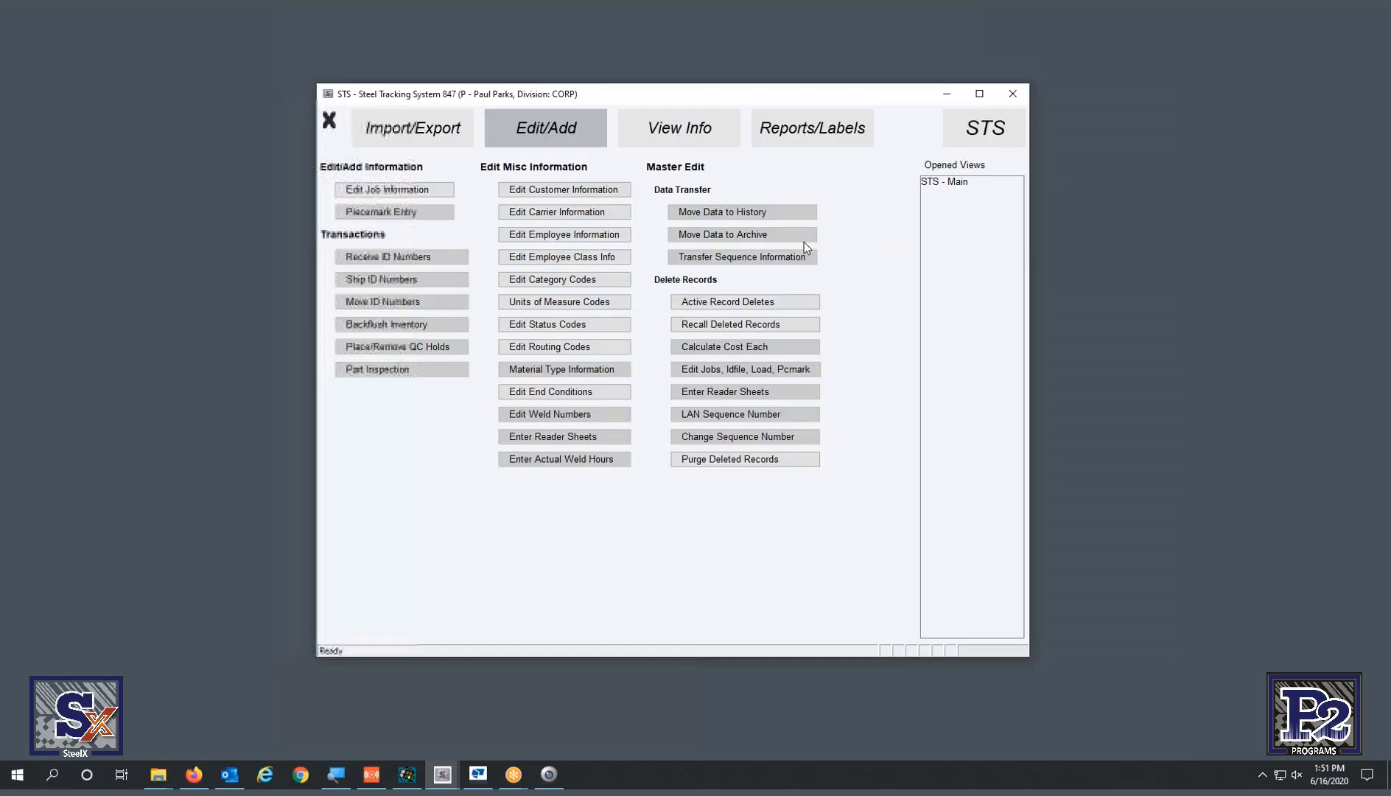
left_click(437, 133)
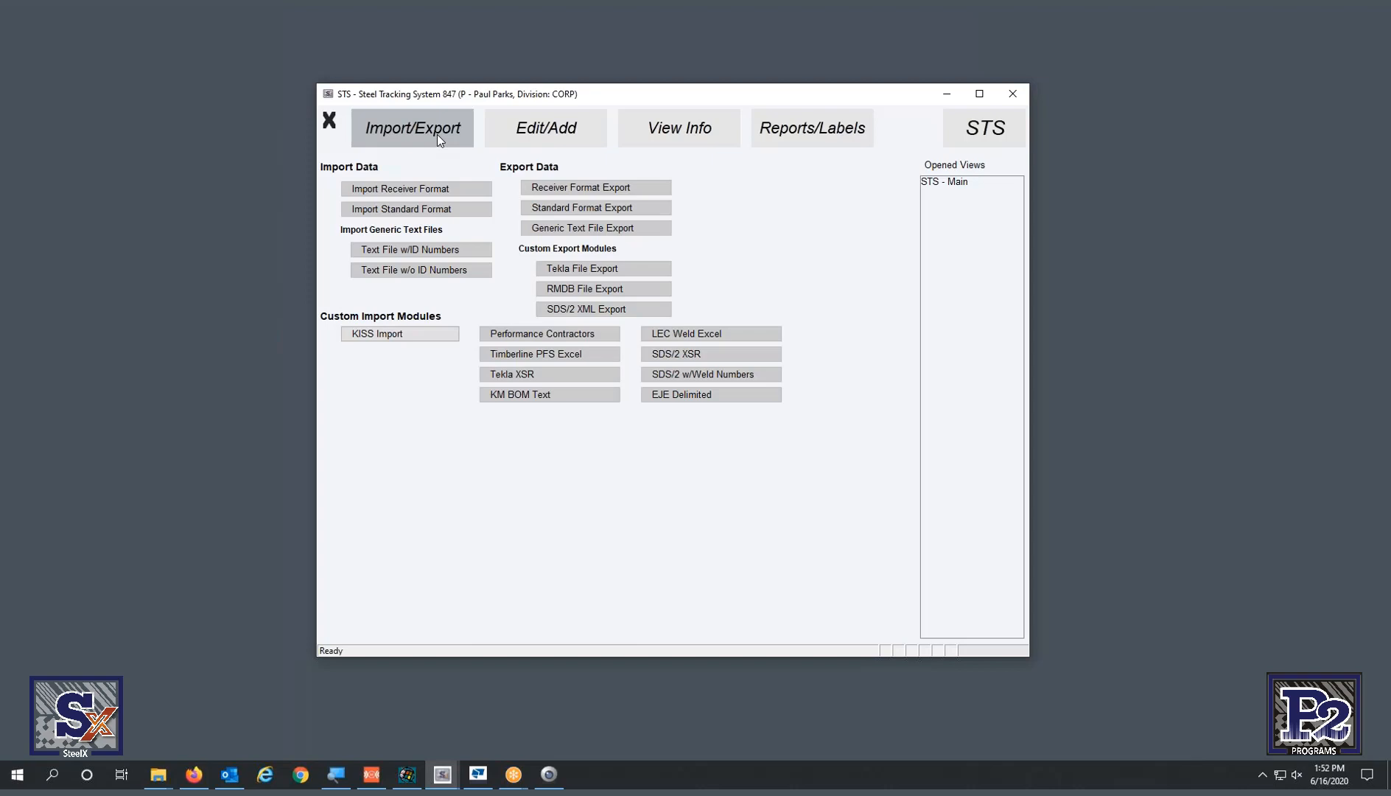
- Open and close the KISS Import form, then exit the STS program, confirming the prompt
left_click(400, 338)
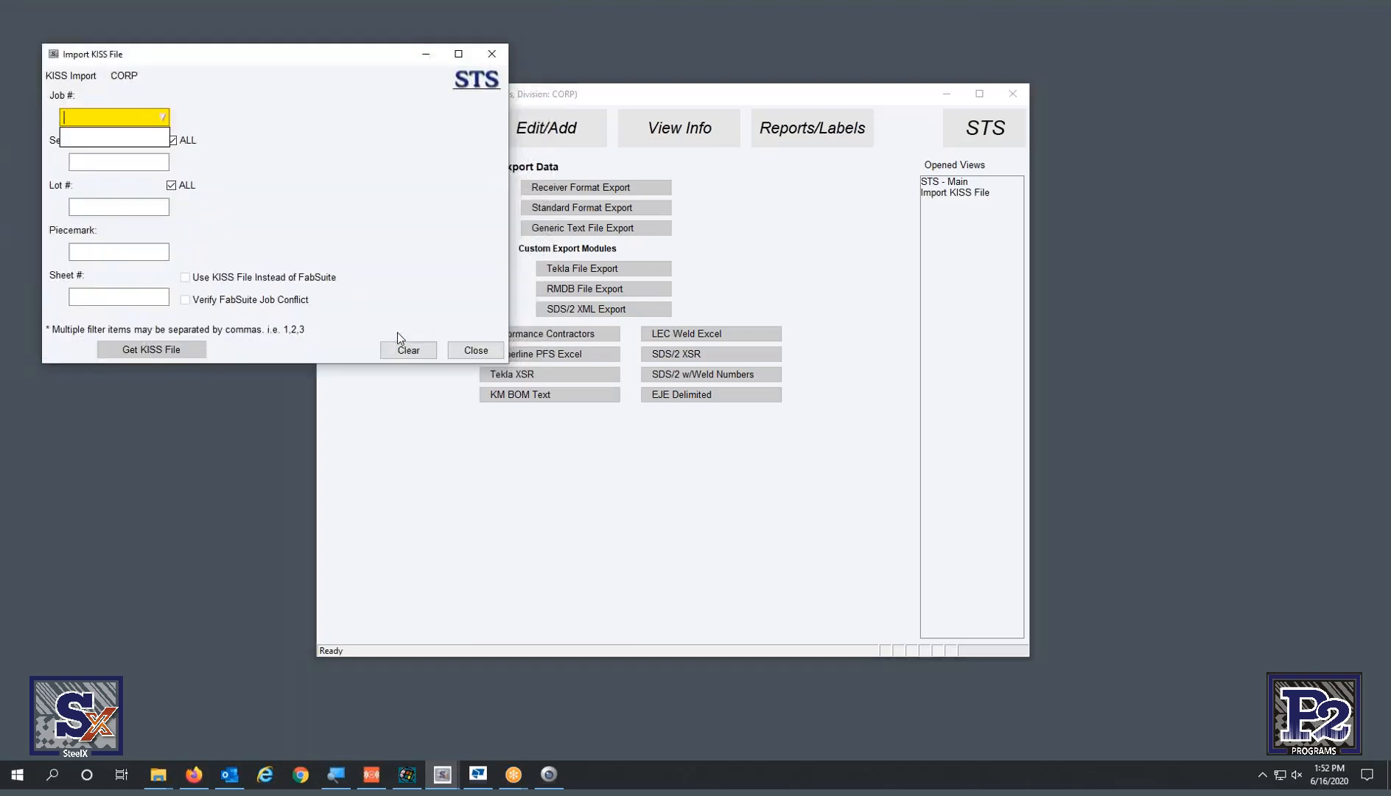
left_click(464, 351)
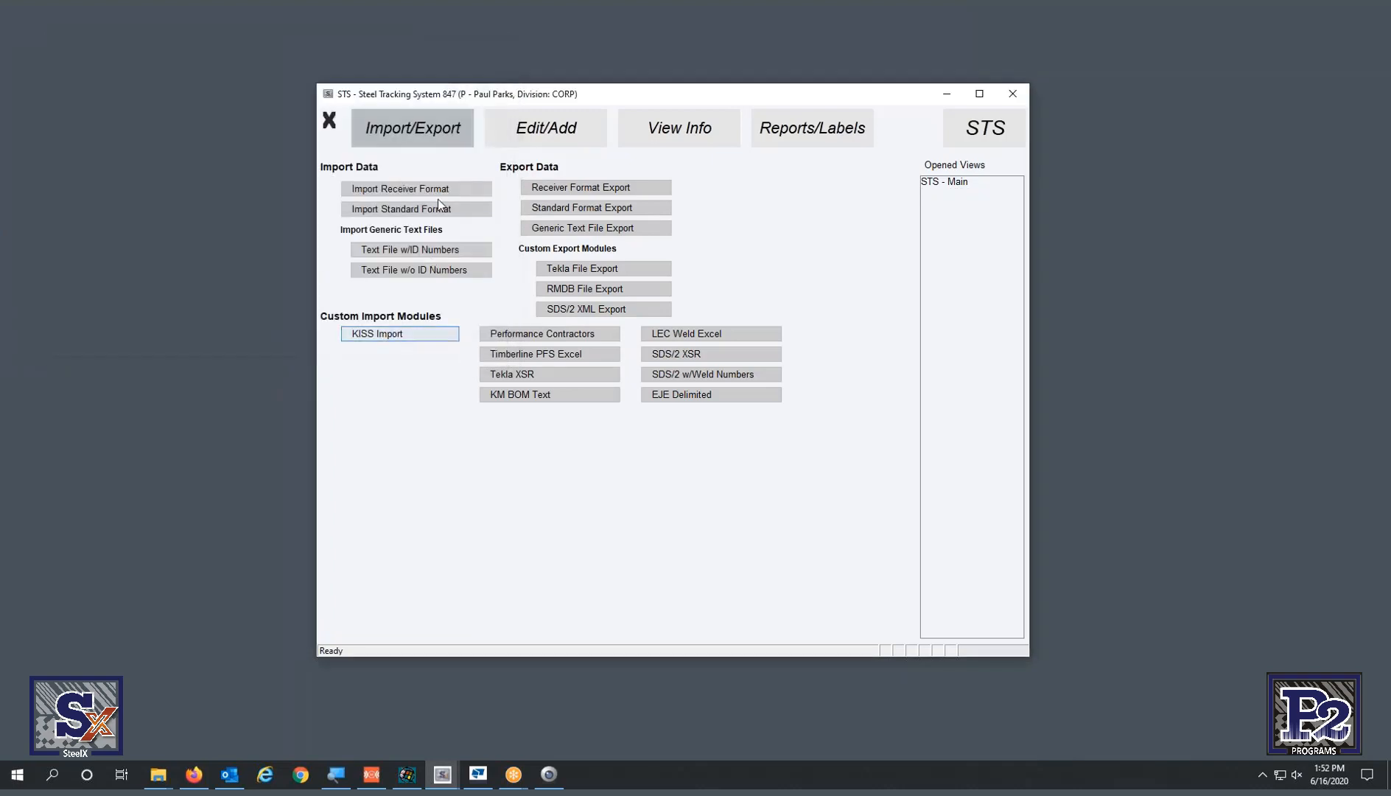
left_click(329, 123)
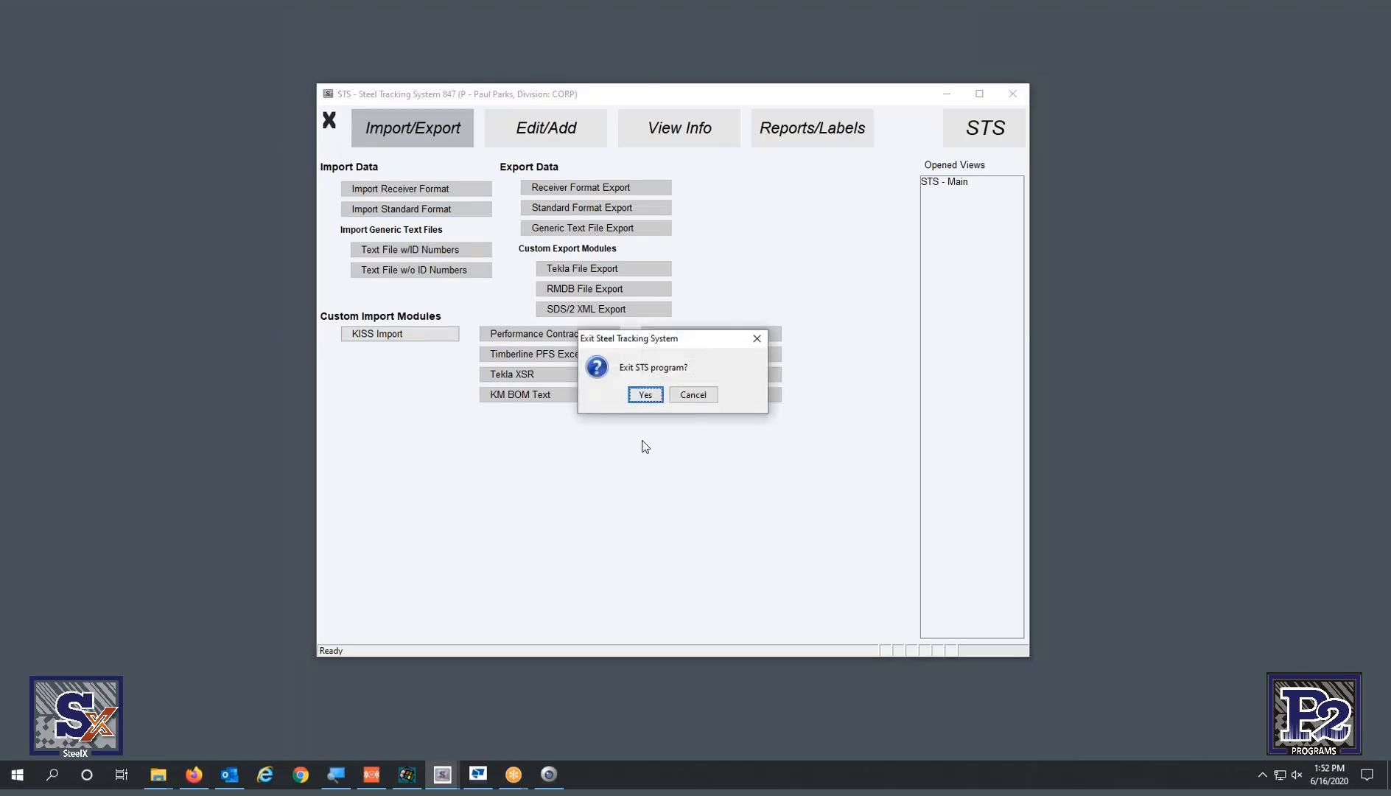
left_click(646, 395)
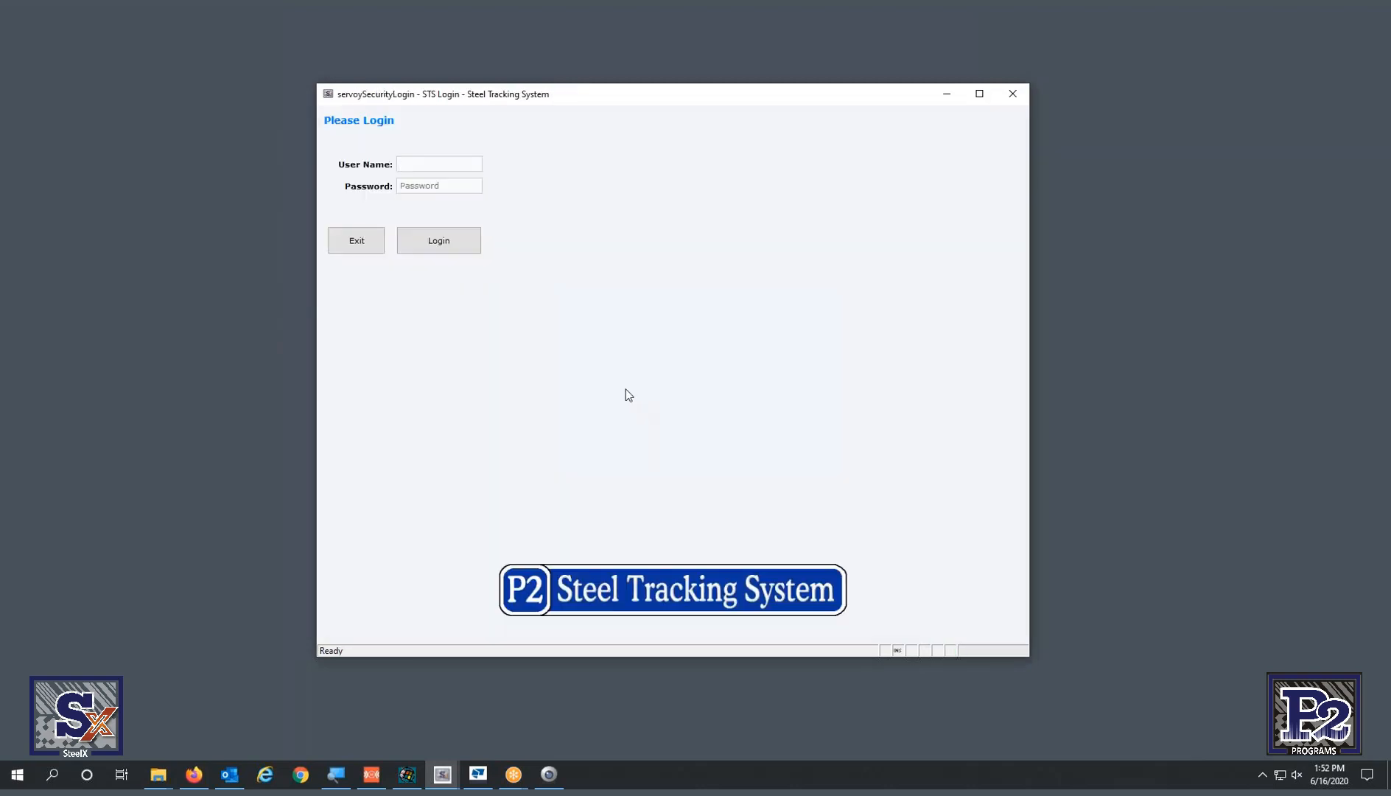
- Log back in as the WEST SHOP user by entering the user name and password
type("p2")
key("Tab")
type("p2")
key("Return")
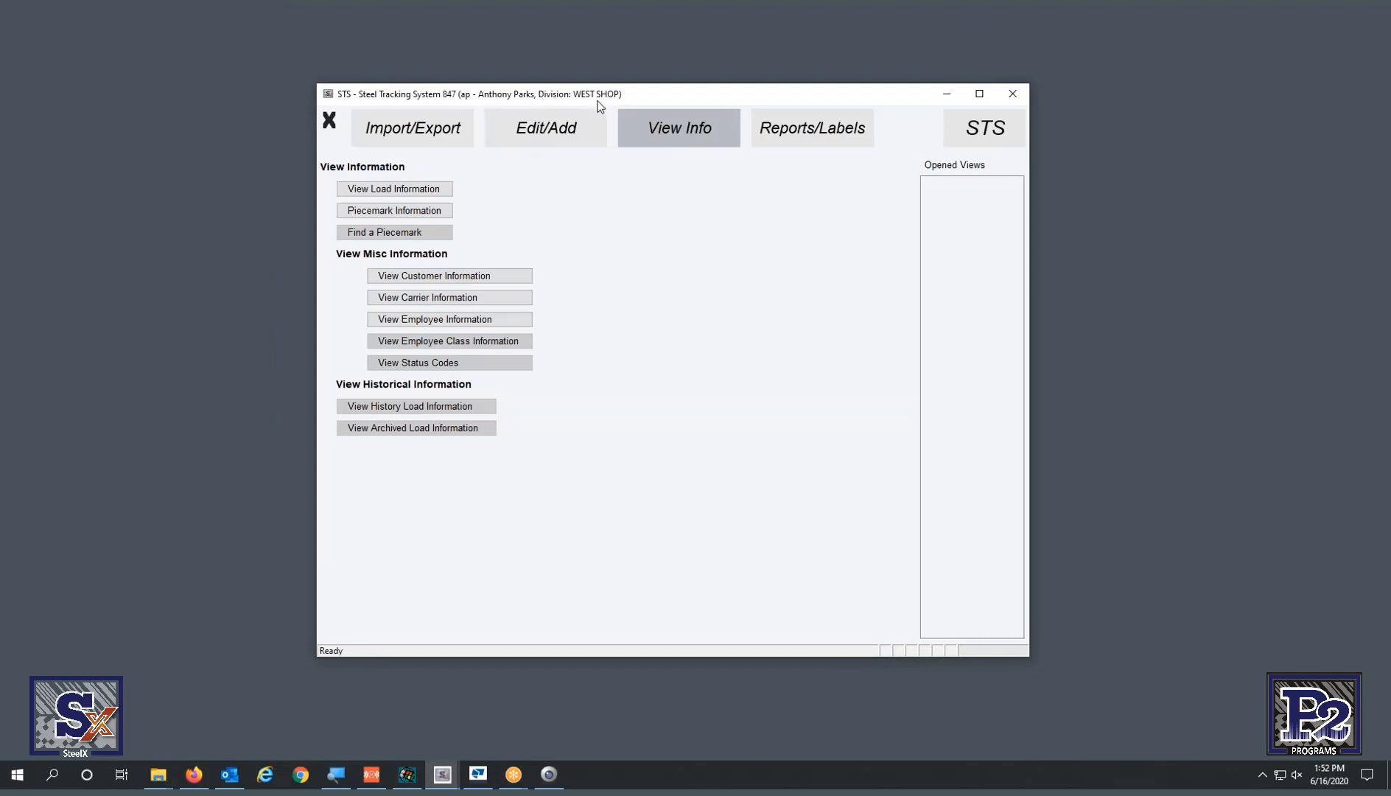
- Open KISS Import and fill in Job # NXP2021 with Sheet # 54
left_click(435, 132)
left_click(376, 338)
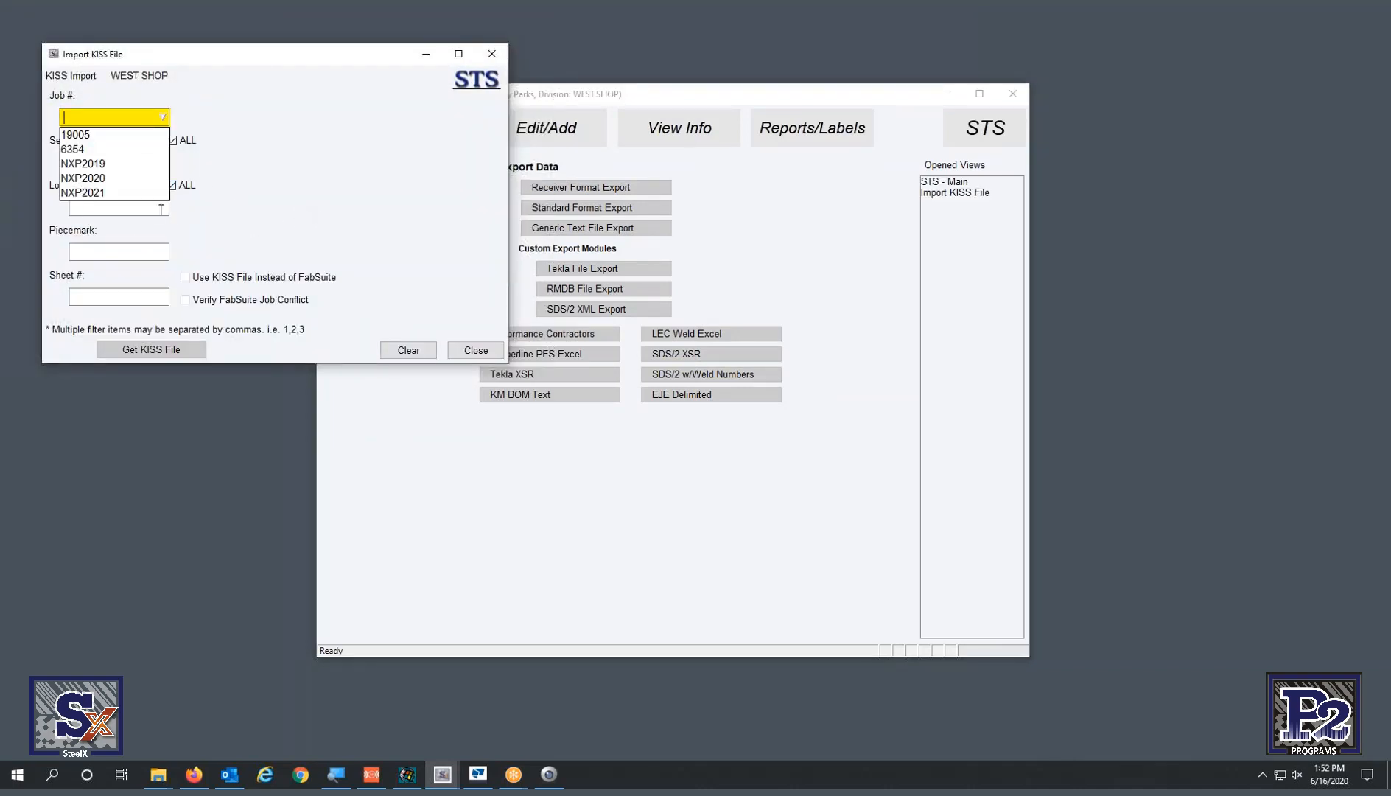
left_click(121, 195)
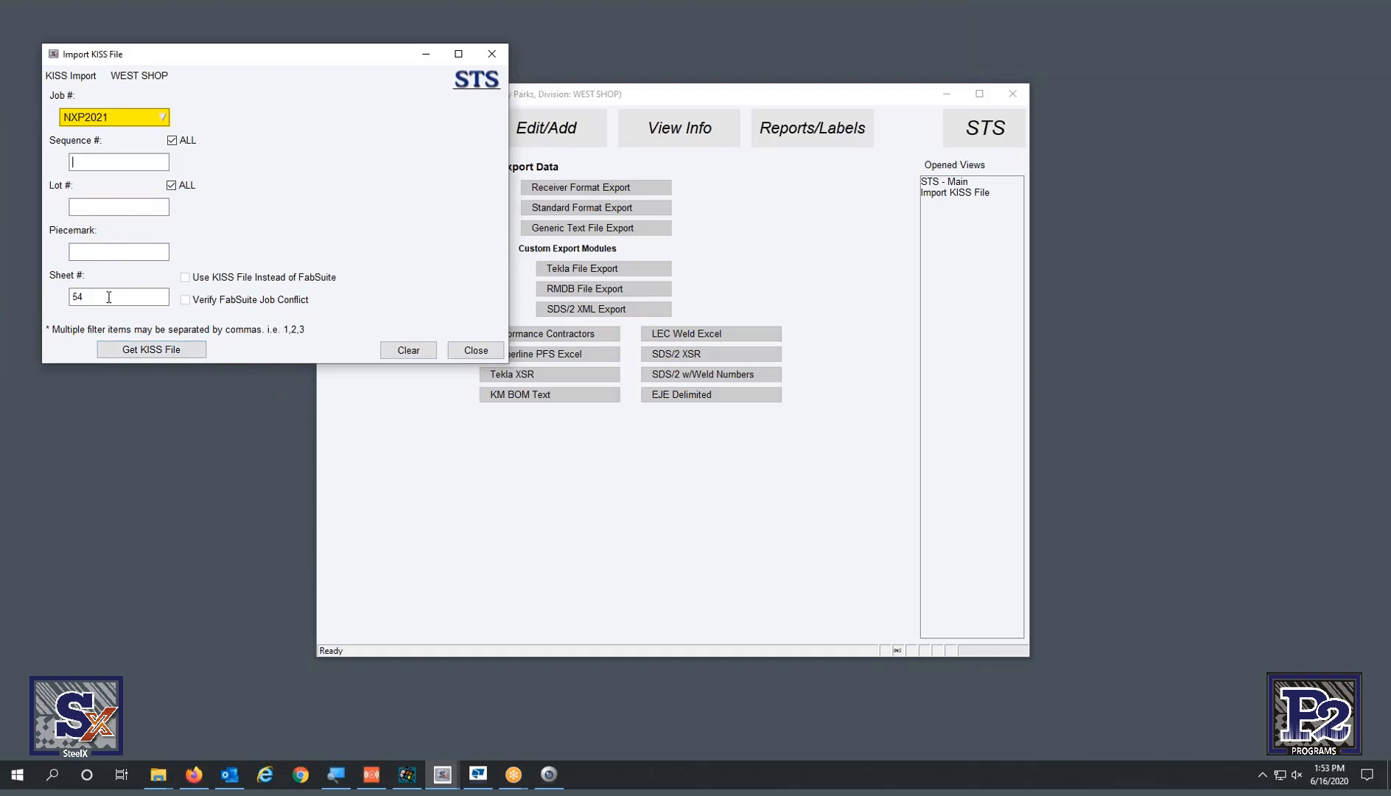
double_click(105, 296)
- Check Tekla EPM production control, then return to the main STS window
left_click(479, 778)
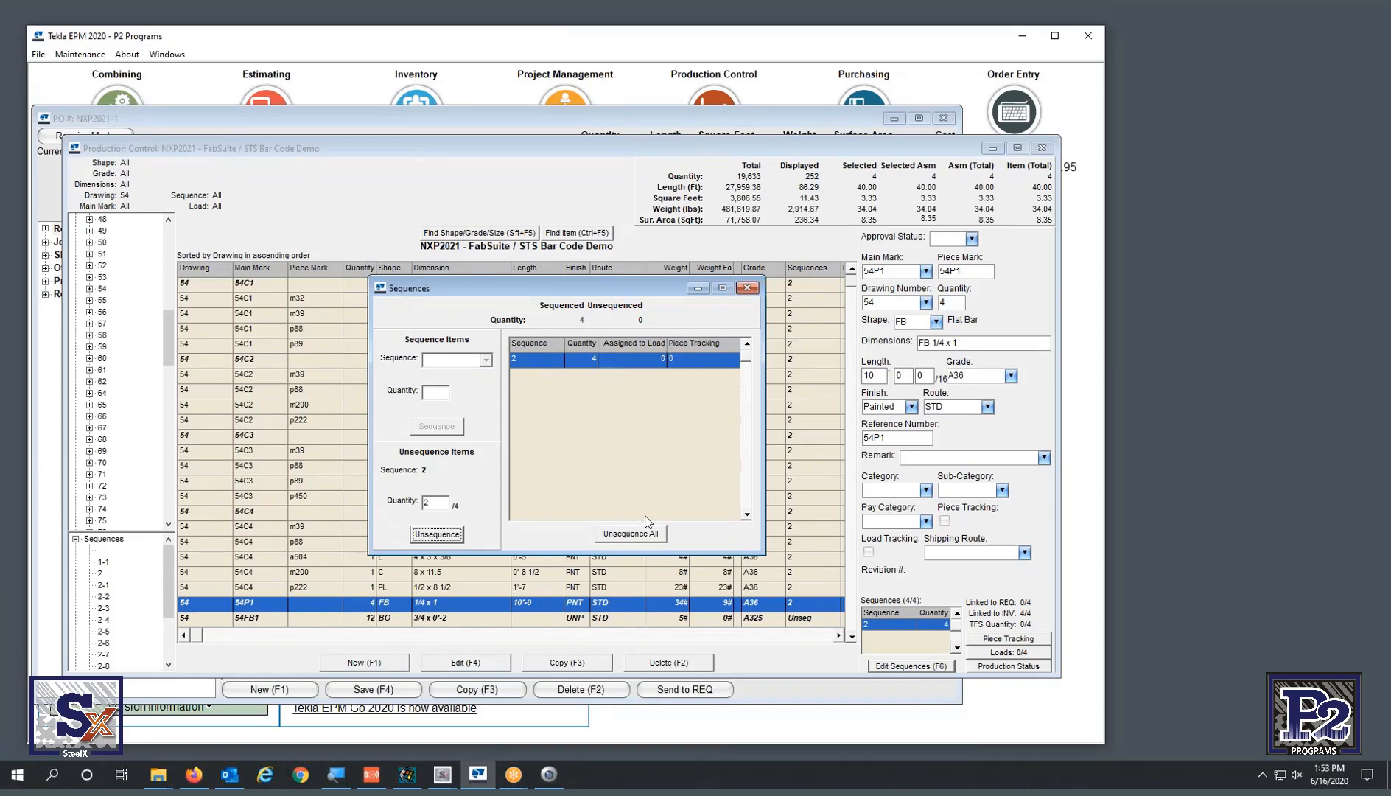
left_click(442, 773)
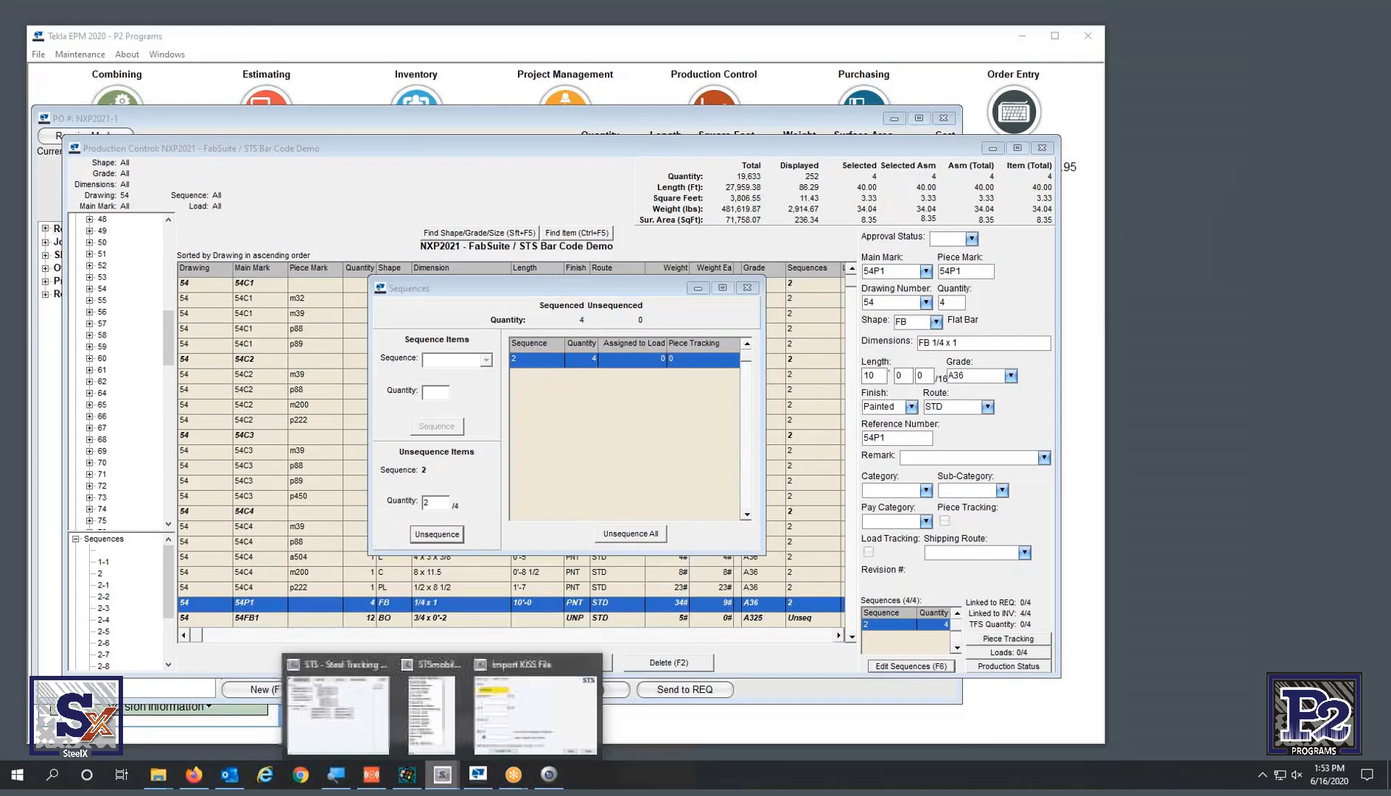
left_click(337, 710)
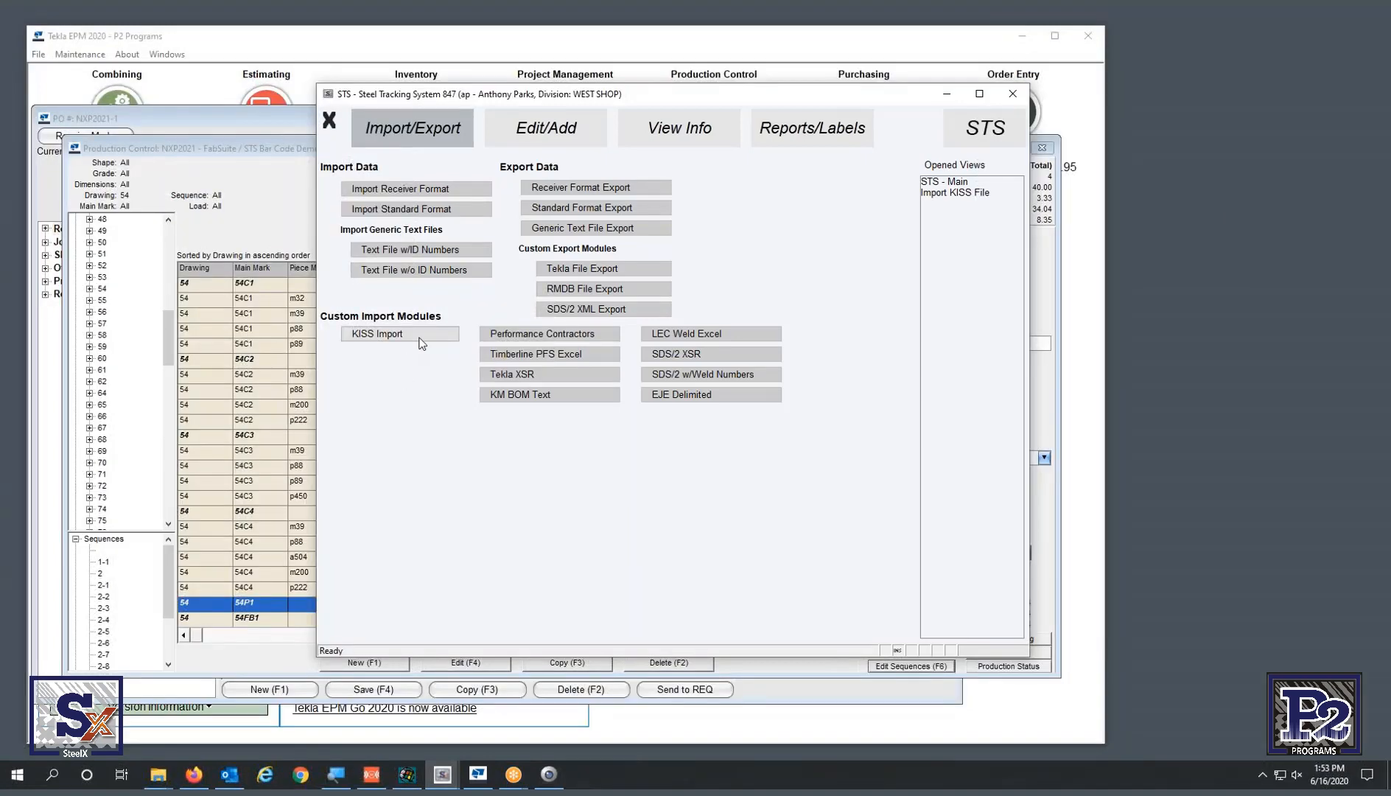
- Open View Load Information and pick sheet 54 from the Sheet # list
left_click(651, 138)
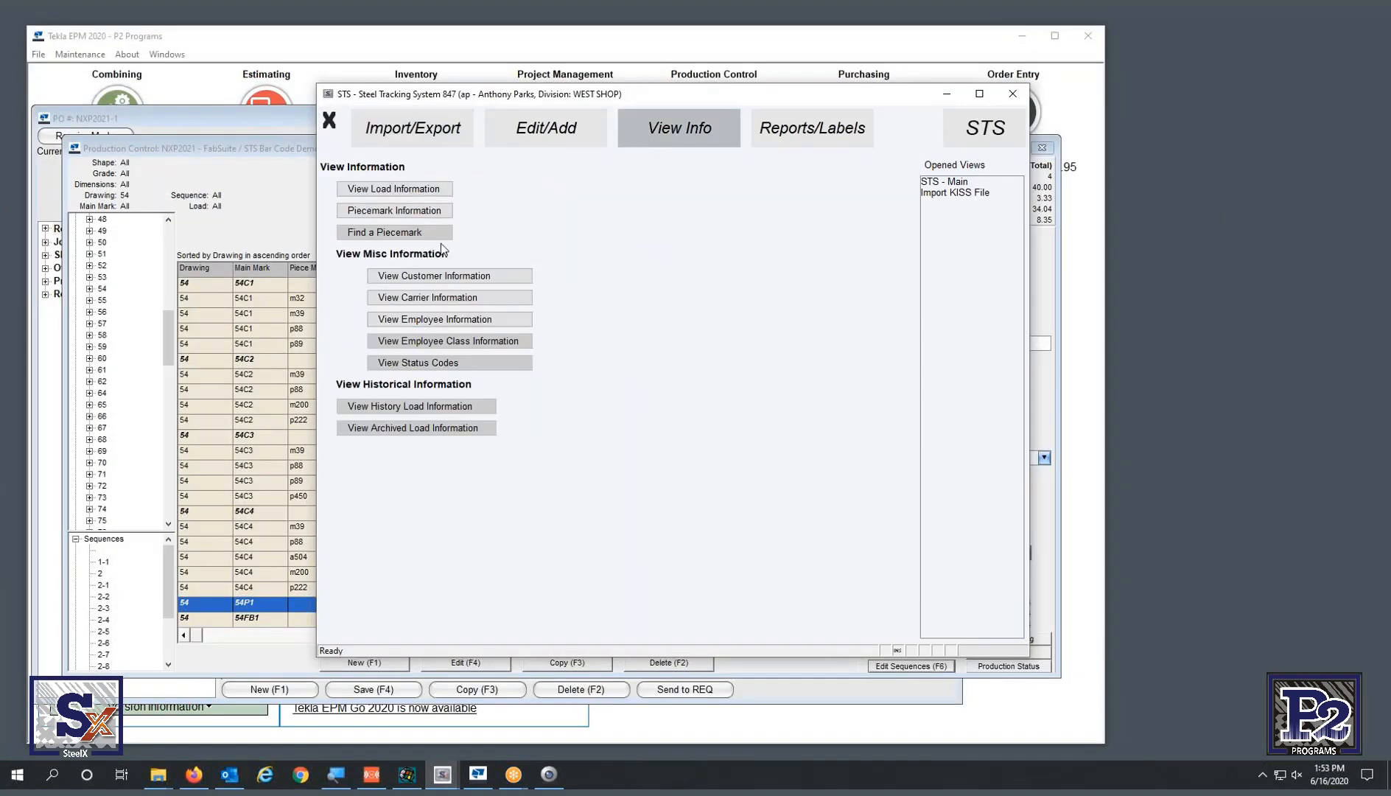
left_click(411, 190)
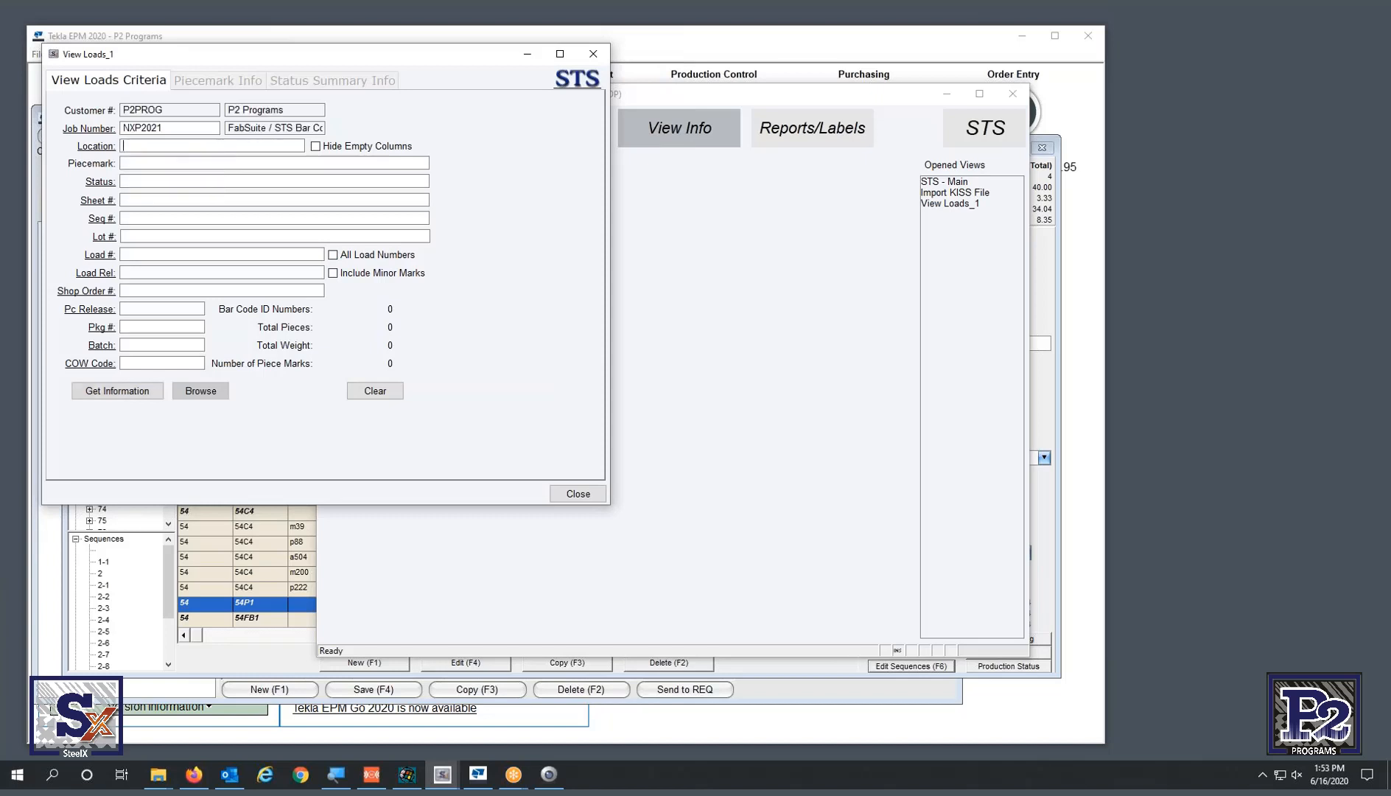
left_click(97, 200)
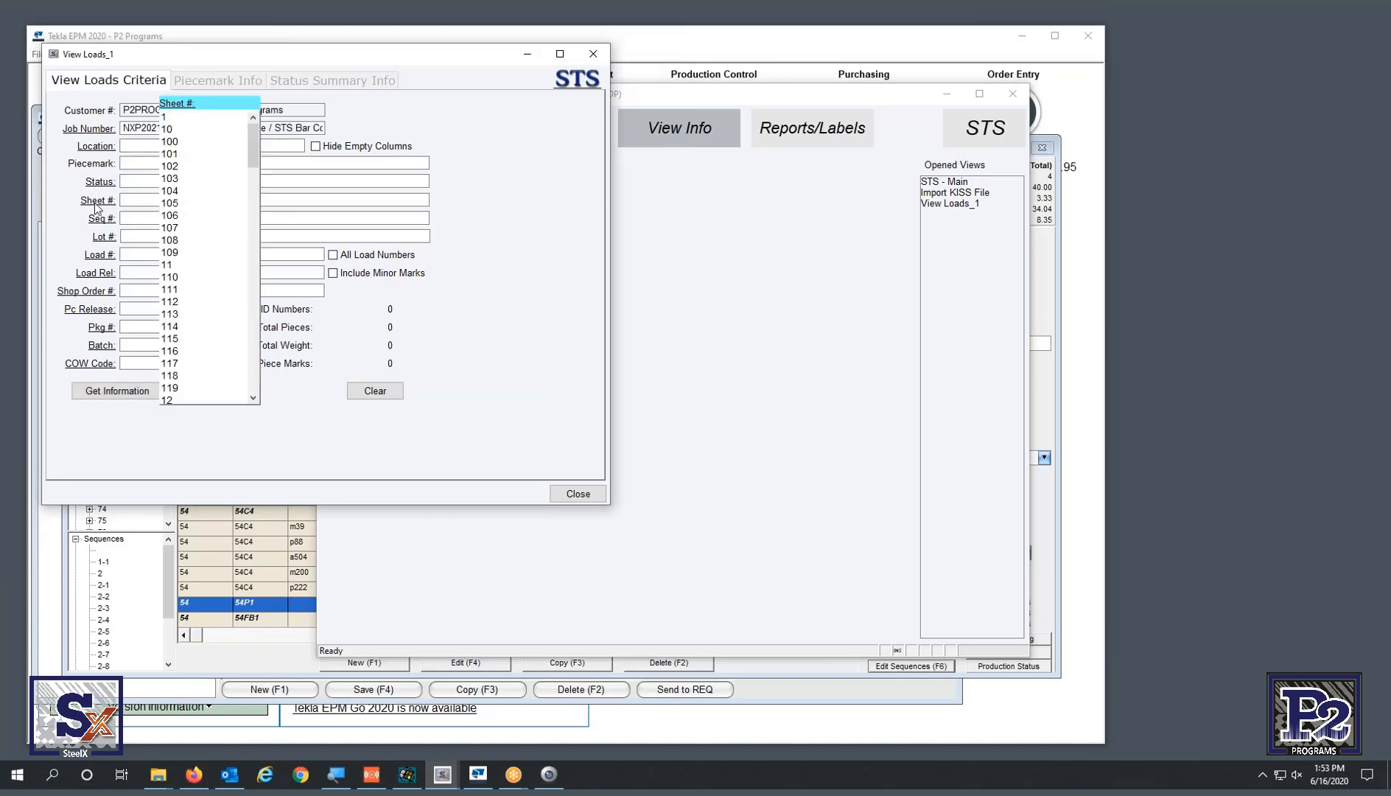
scroll(258, 278, "down", 20)
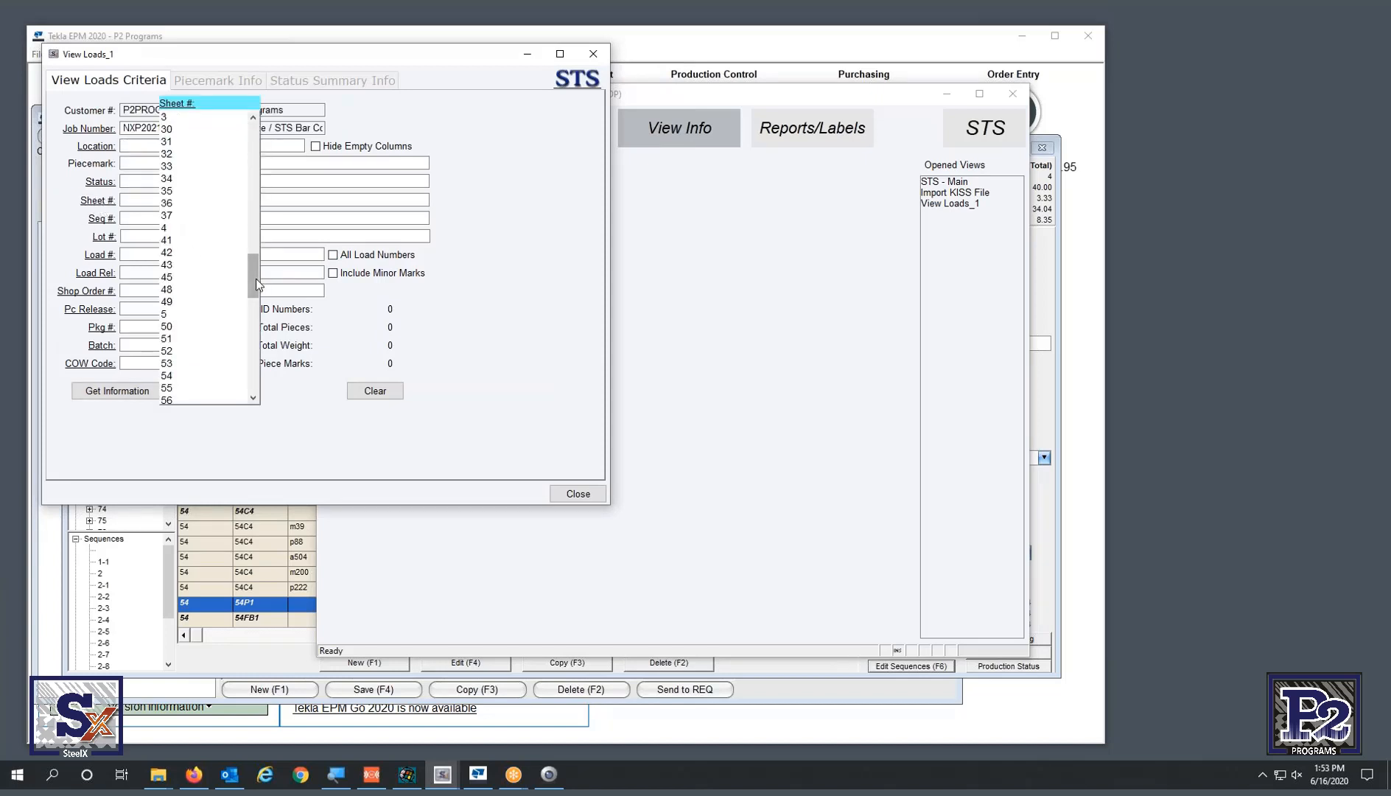
left_click(177, 375)
left_click(292, 412)
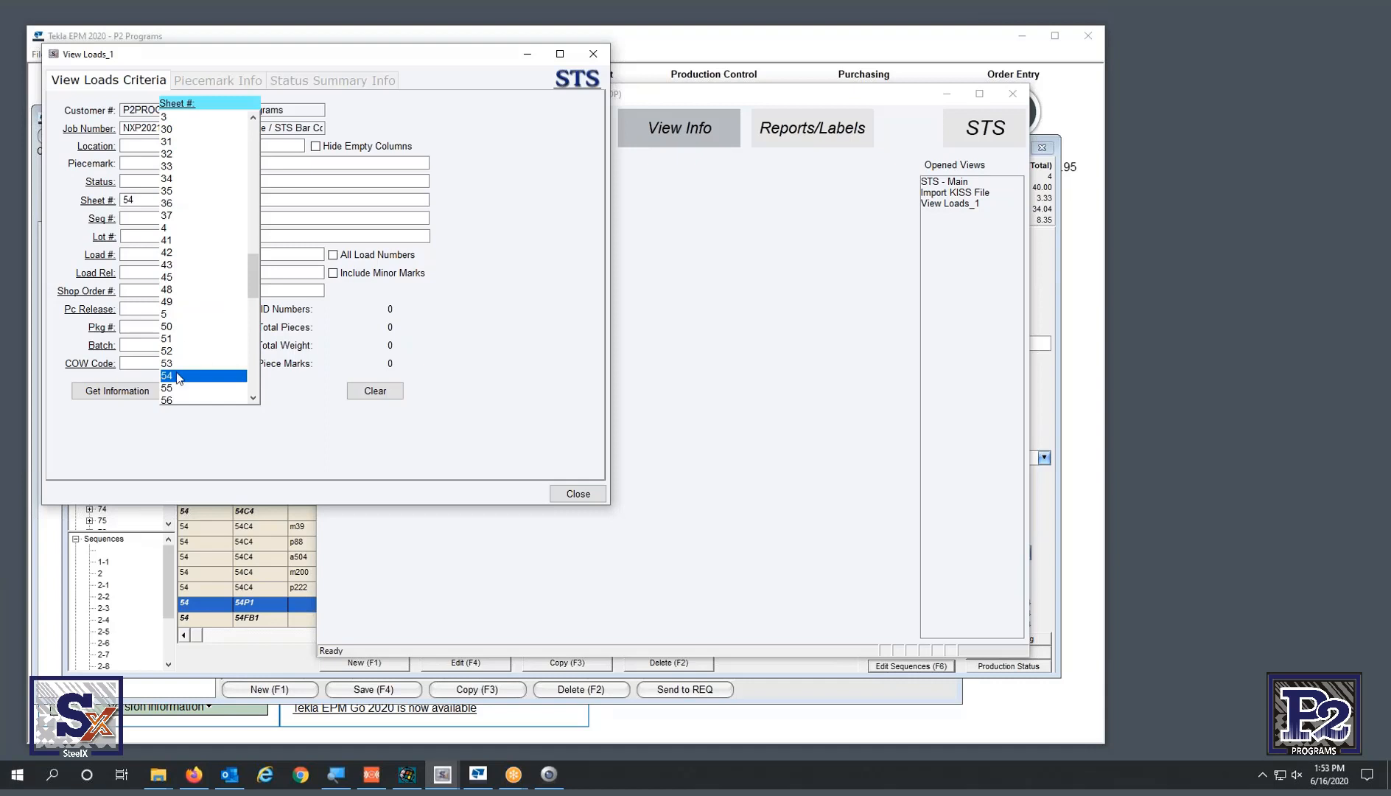
- Remove the extra sheet 55 from the filter, get totals (8 pieces, 2,852 lbs) and browse the loads
left_click(171, 388)
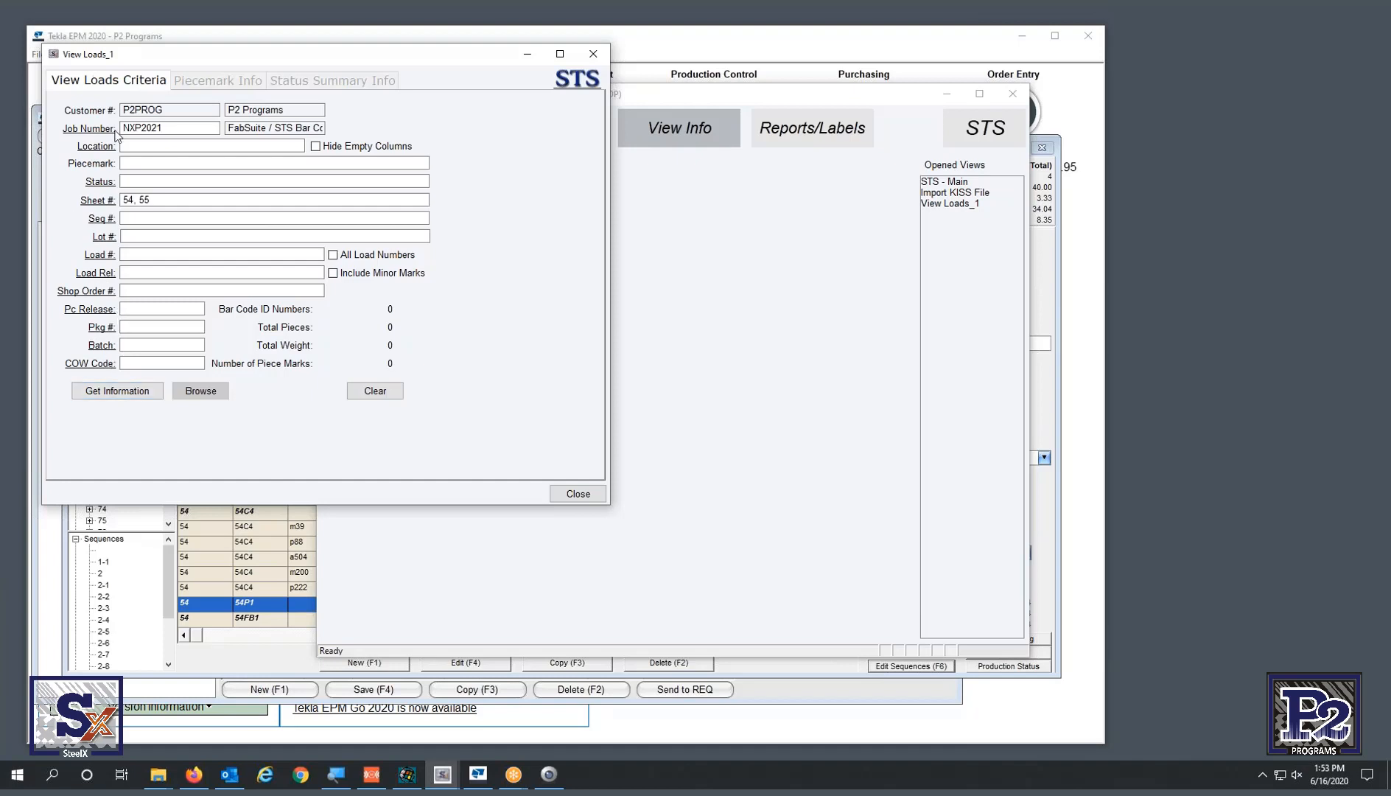
double_click(132, 199)
left_click_drag(157, 198, 138, 196)
key("BackSpace")
key("BackSpace")
left_click(147, 390)
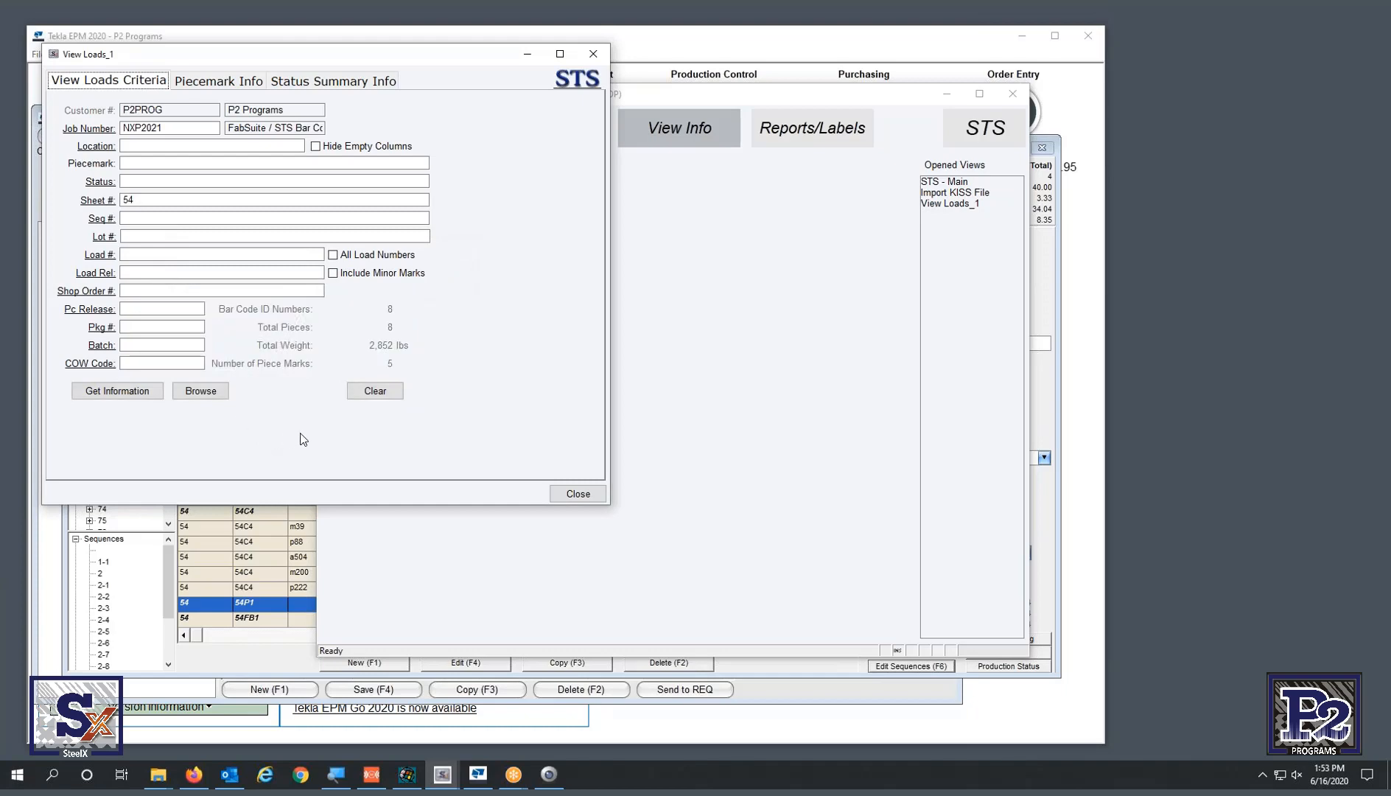
left_click(218, 388)
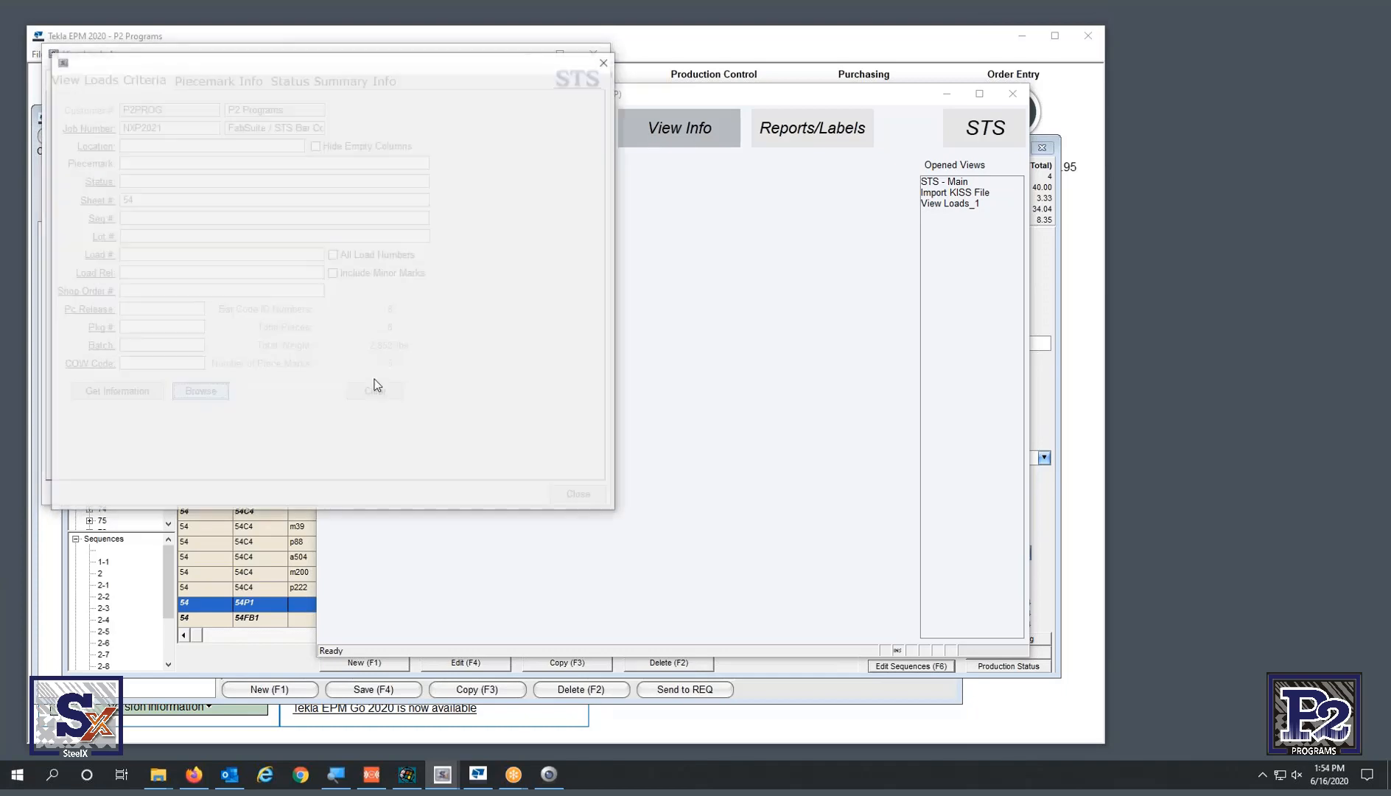
- Select the four 54P1 rows PP02100034–37 and widen the list to show Finish and Grade
left_click_drag(616, 511, 1148, 535)
left_click(893, 154)
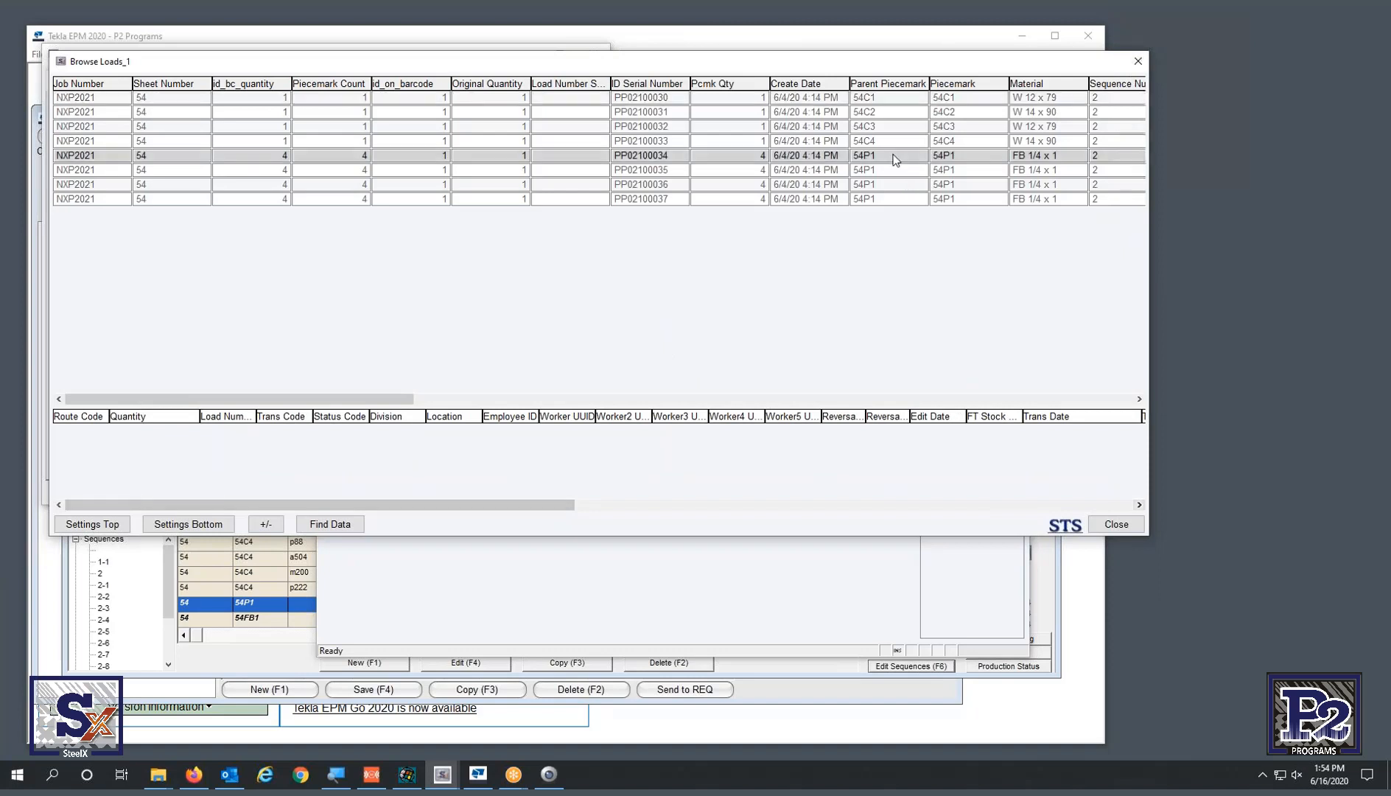
left_click(895, 200, "shift")
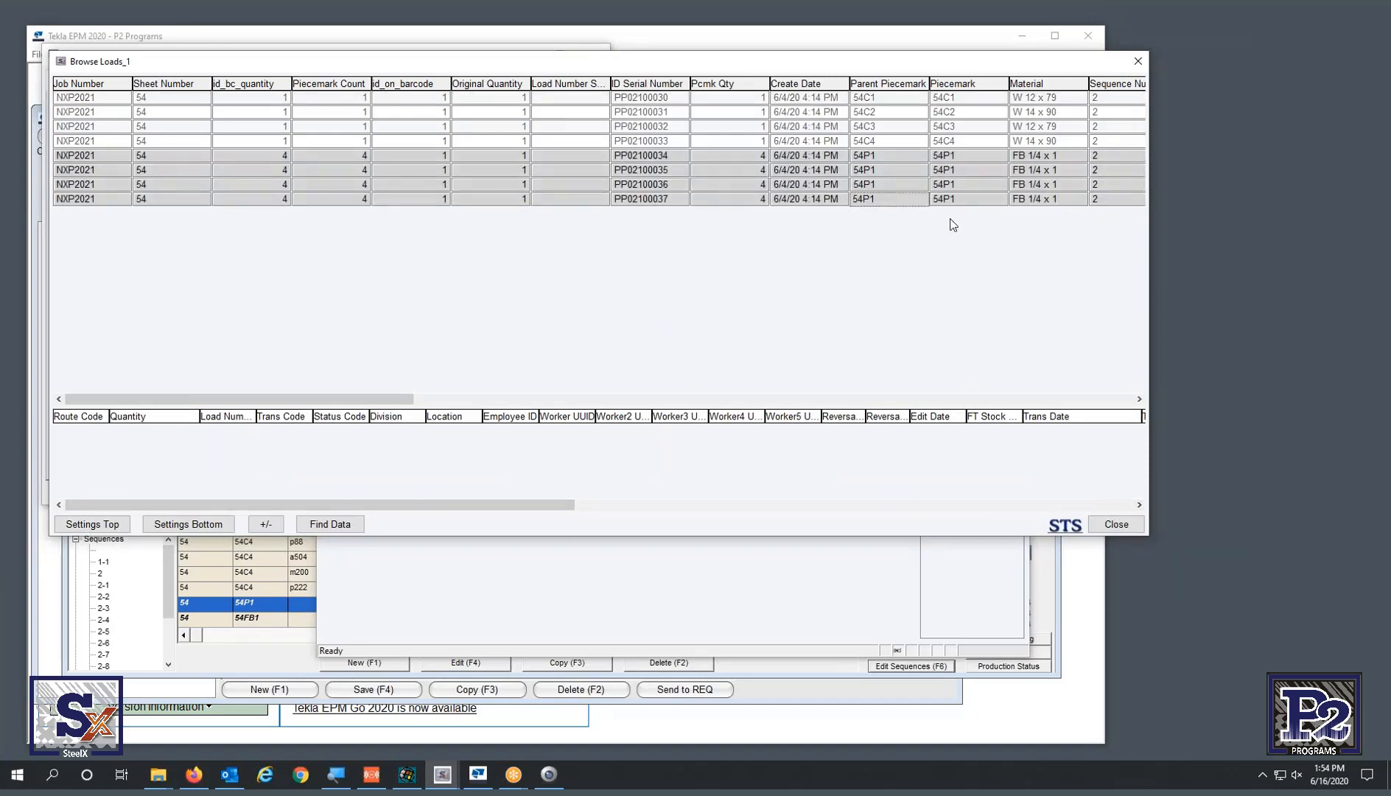
left_click_drag(1148, 243, 1291, 243)
- Review each of the four 54P1 rows twice, then close the Browse Loads list
left_click(1102, 156)
left_click(1102, 169)
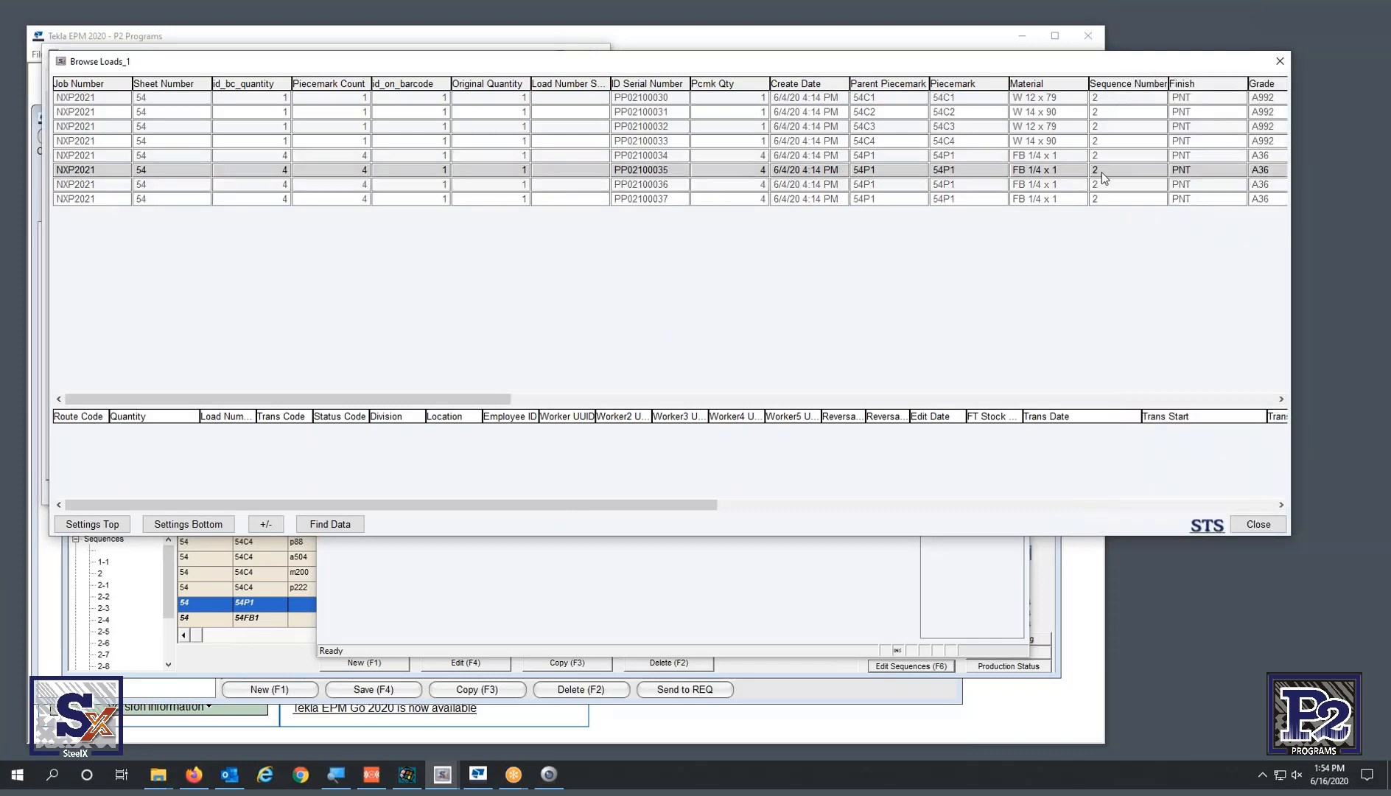
left_click(1102, 185)
left_click(1105, 199)
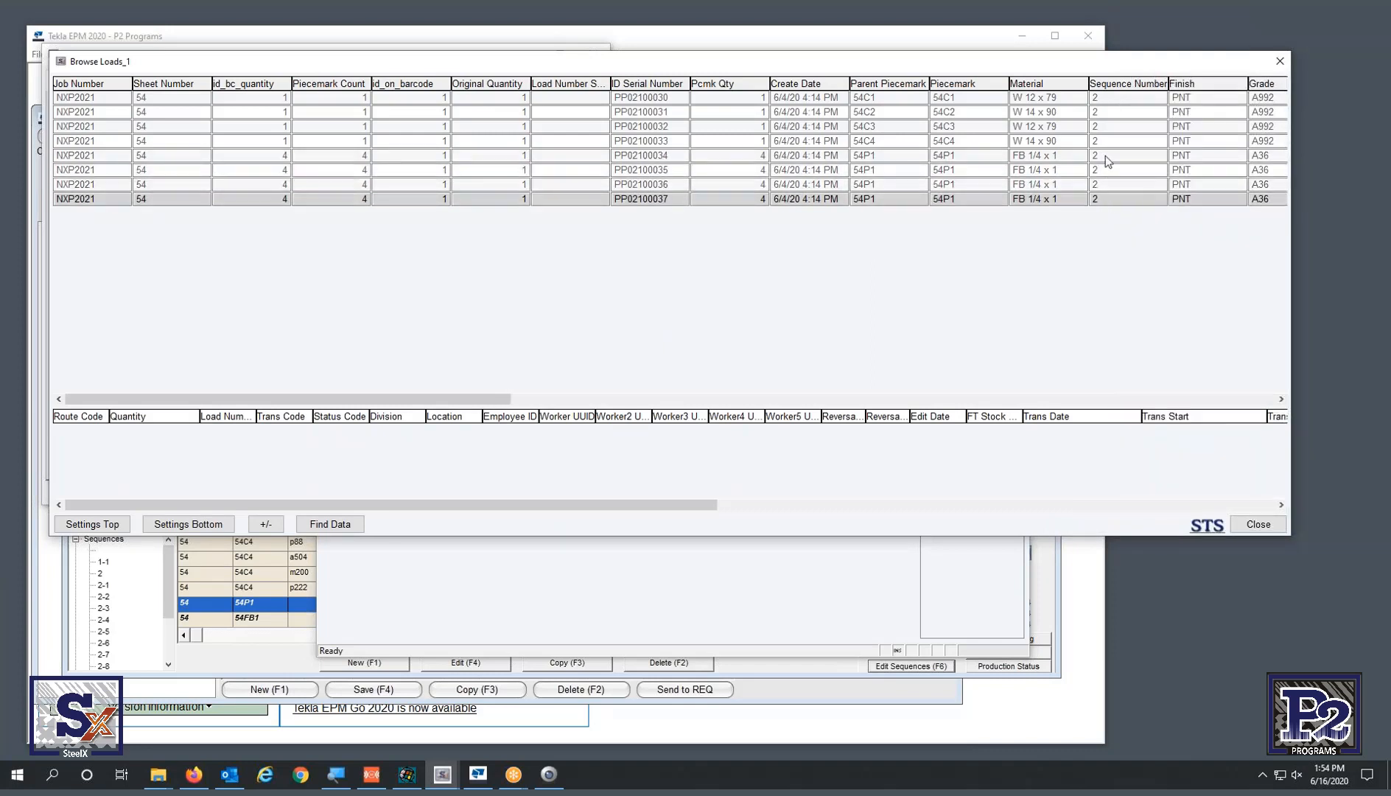
left_click(1105, 156)
left_click(1107, 169)
left_click(1108, 184)
left_click(1110, 197)
left_click(1278, 62)
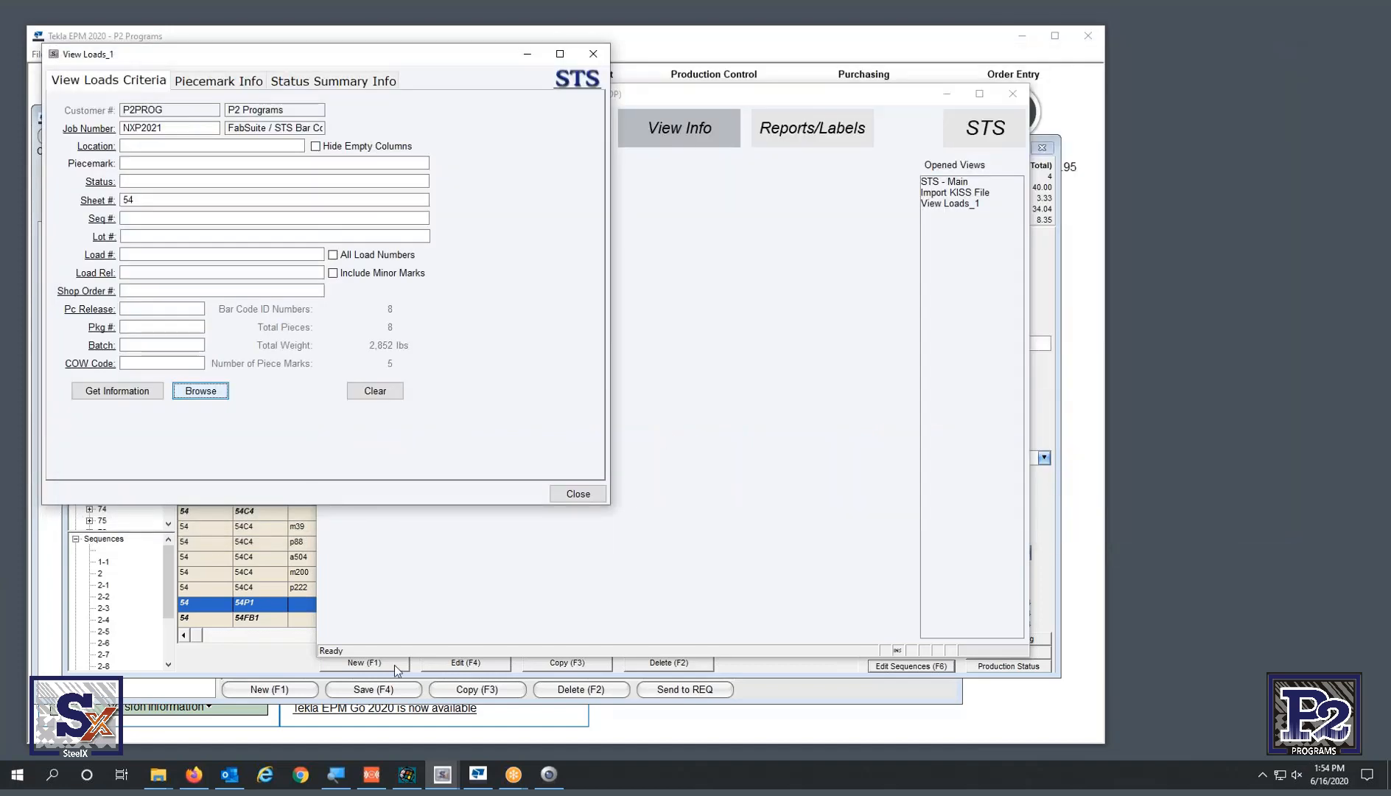
- Unsequence 54P1's pieces and assign quantity 2 to sequence 3, leaving two in sequence 2
left_click(736, 719)
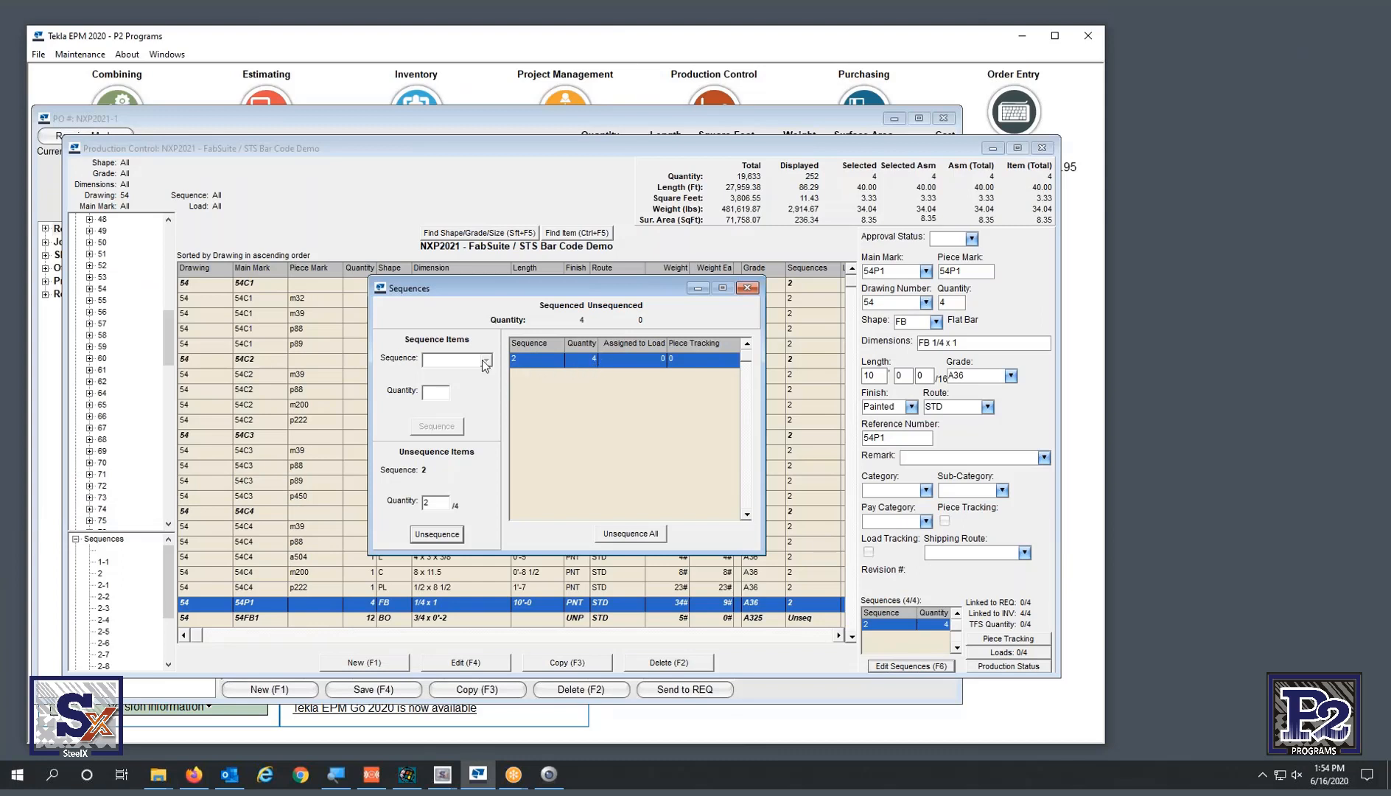
left_click(437, 535)
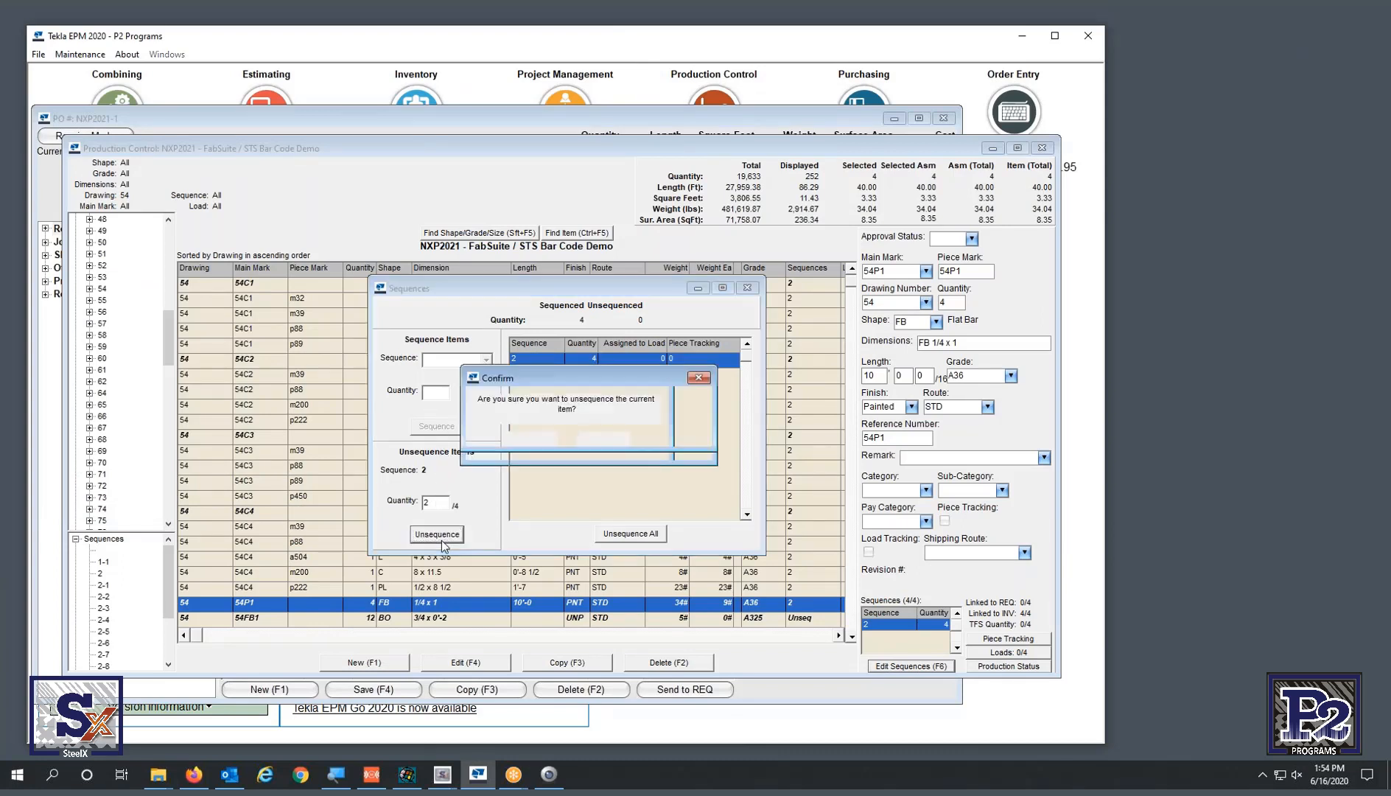
left_click(538, 438)
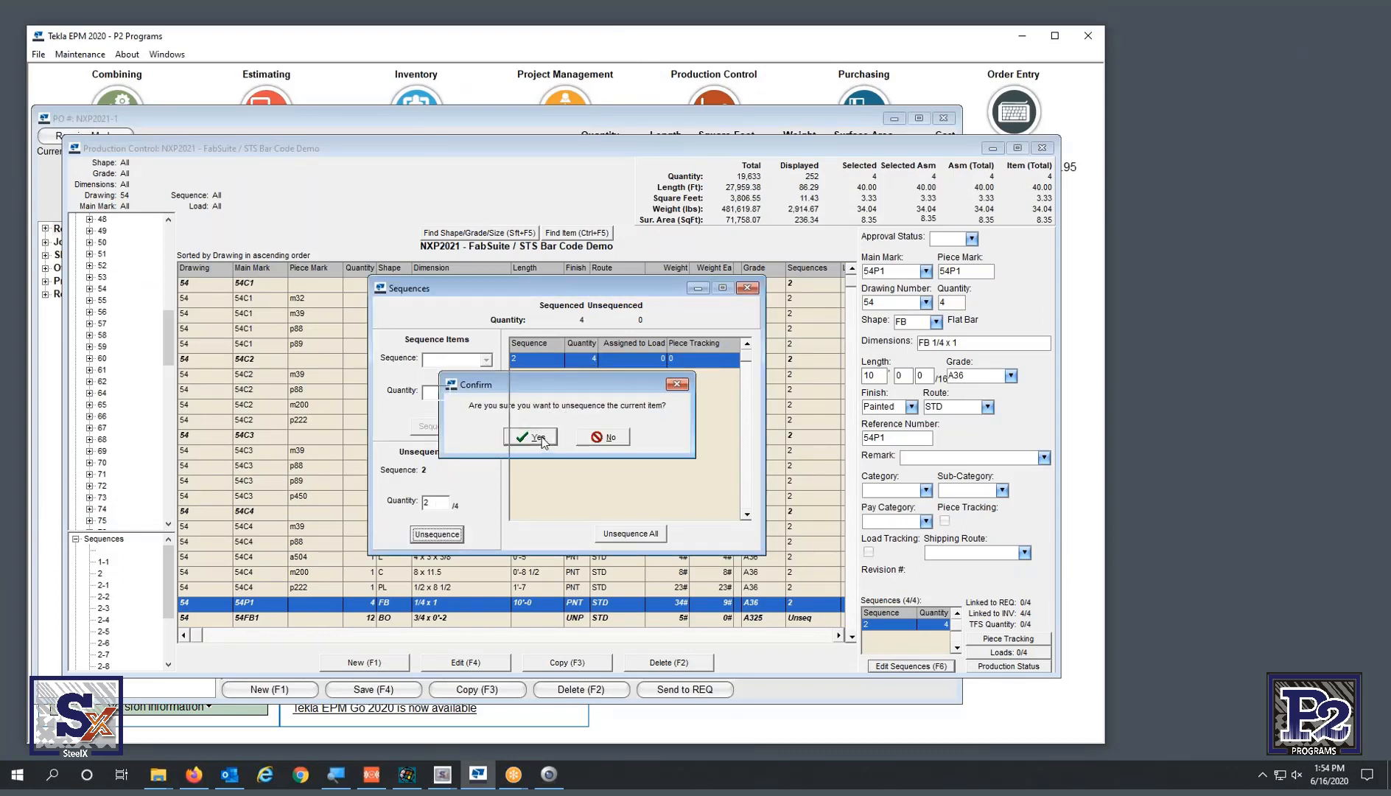
left_click(486, 360)
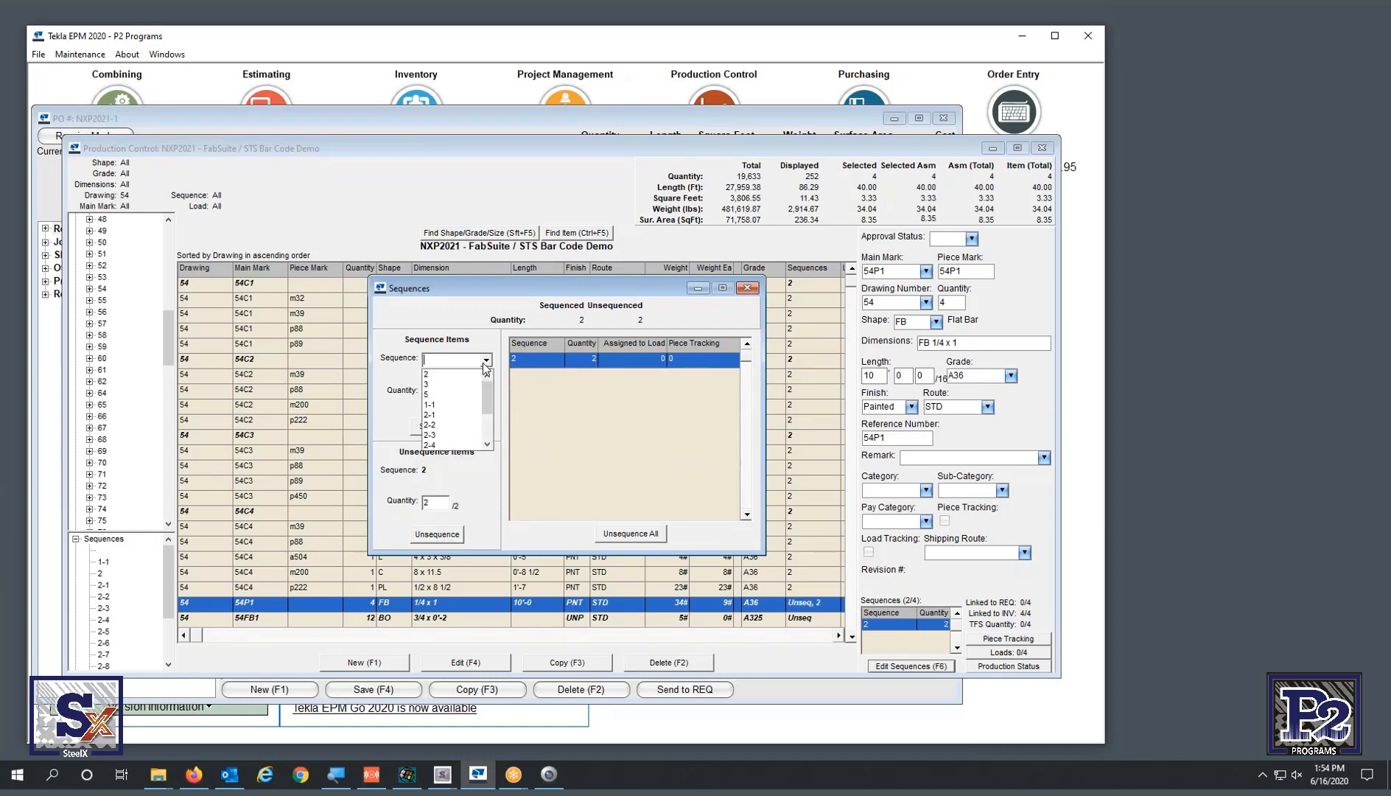
left_click(452, 384)
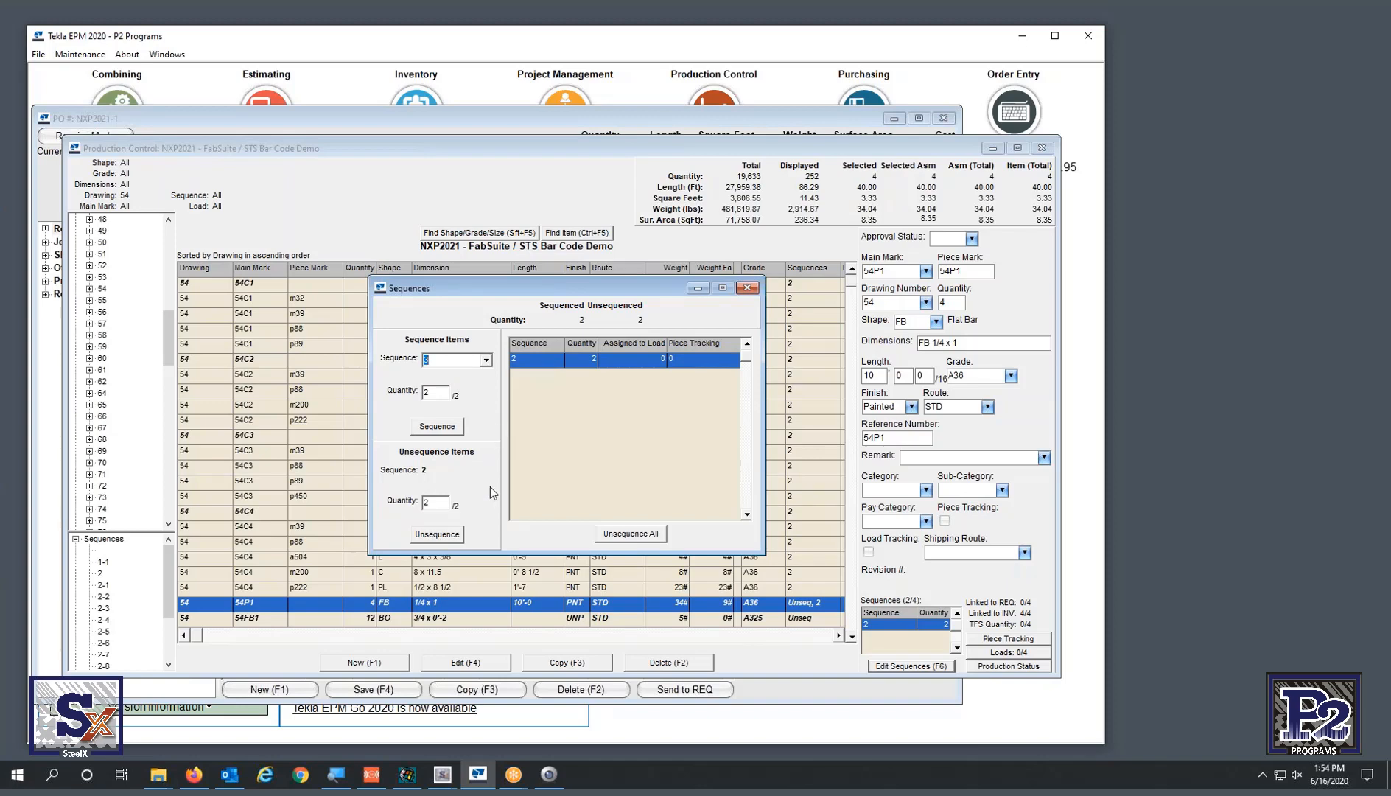
left_click(442, 428)
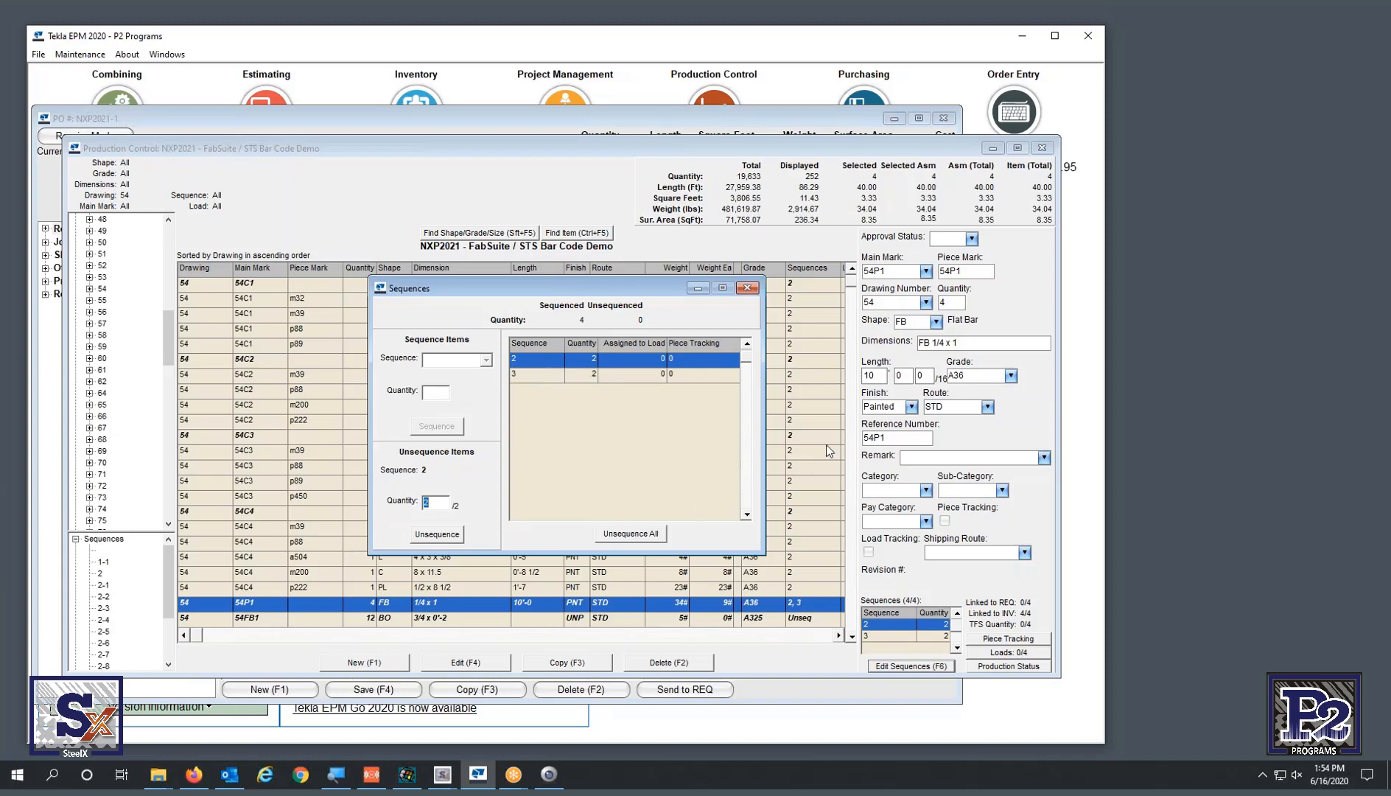
left_click(442, 774)
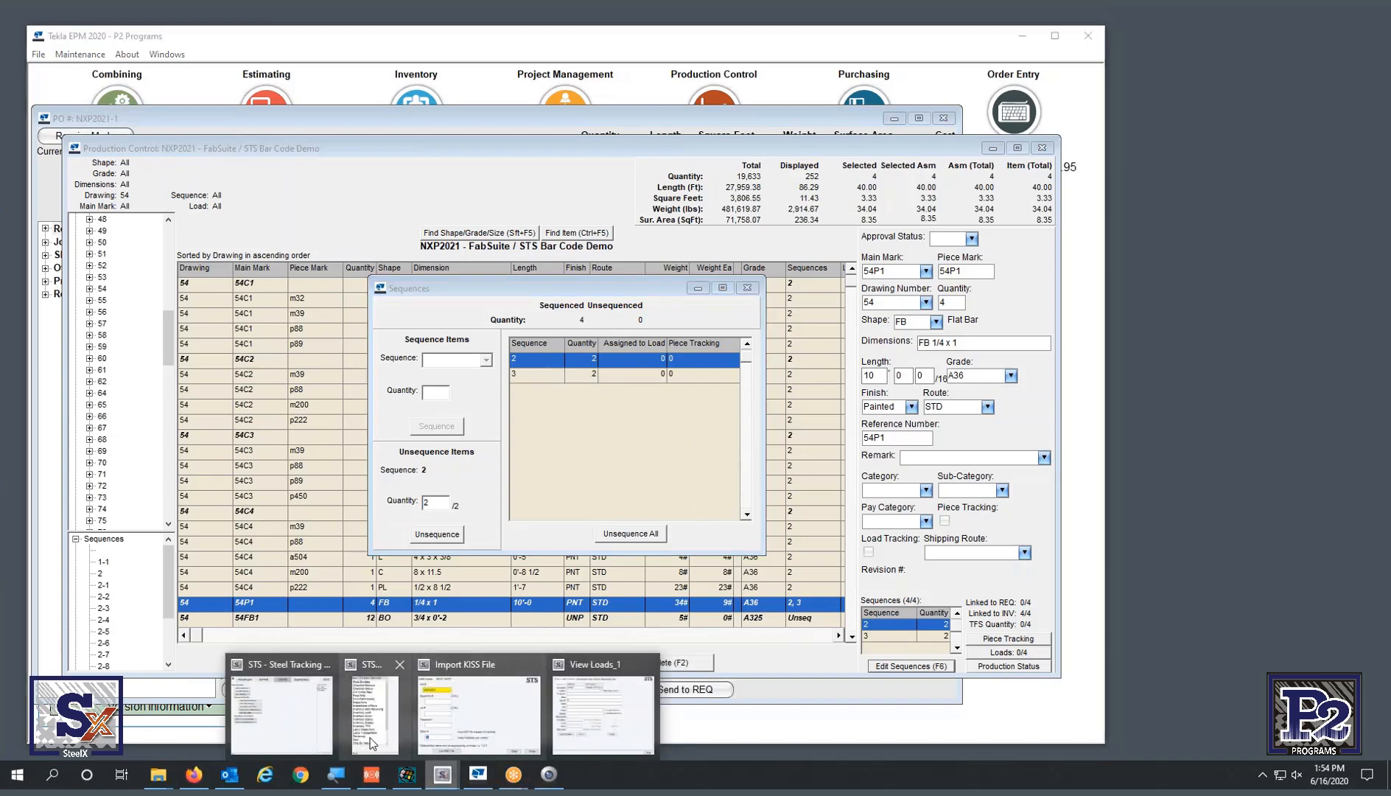
- Get the KISS file for job NXP2021, sheet 54, from FabSuite
left_click(496, 725)
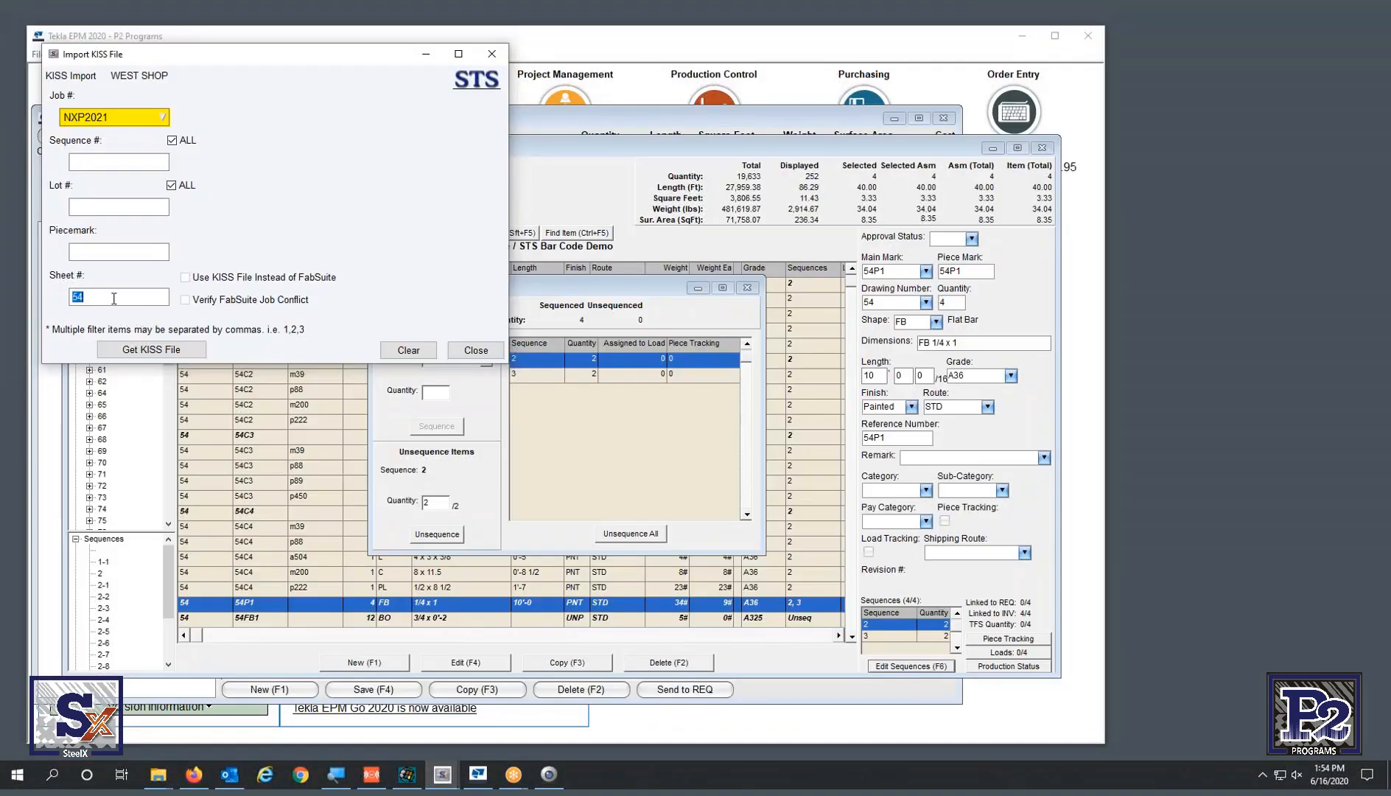
left_click(149, 351)
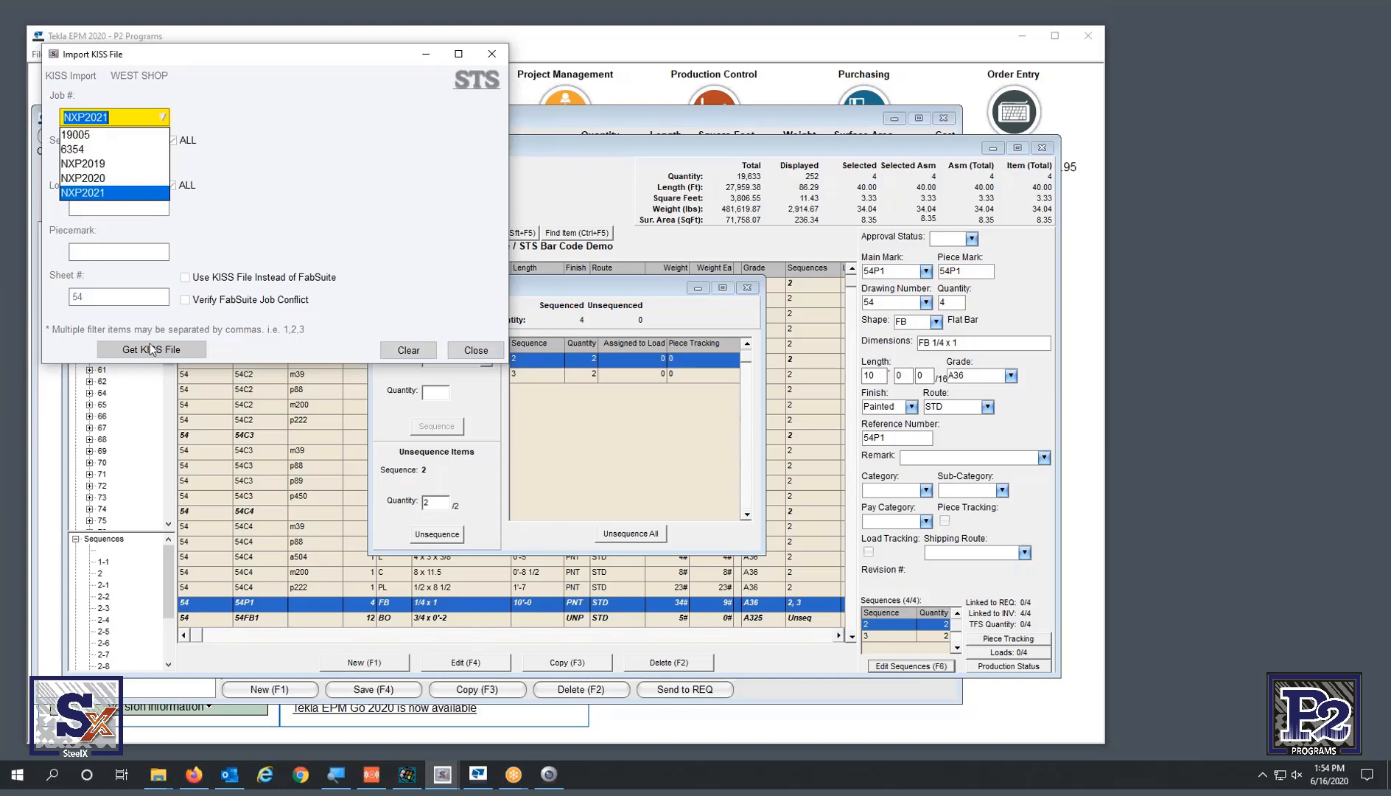
left_click(150, 346)
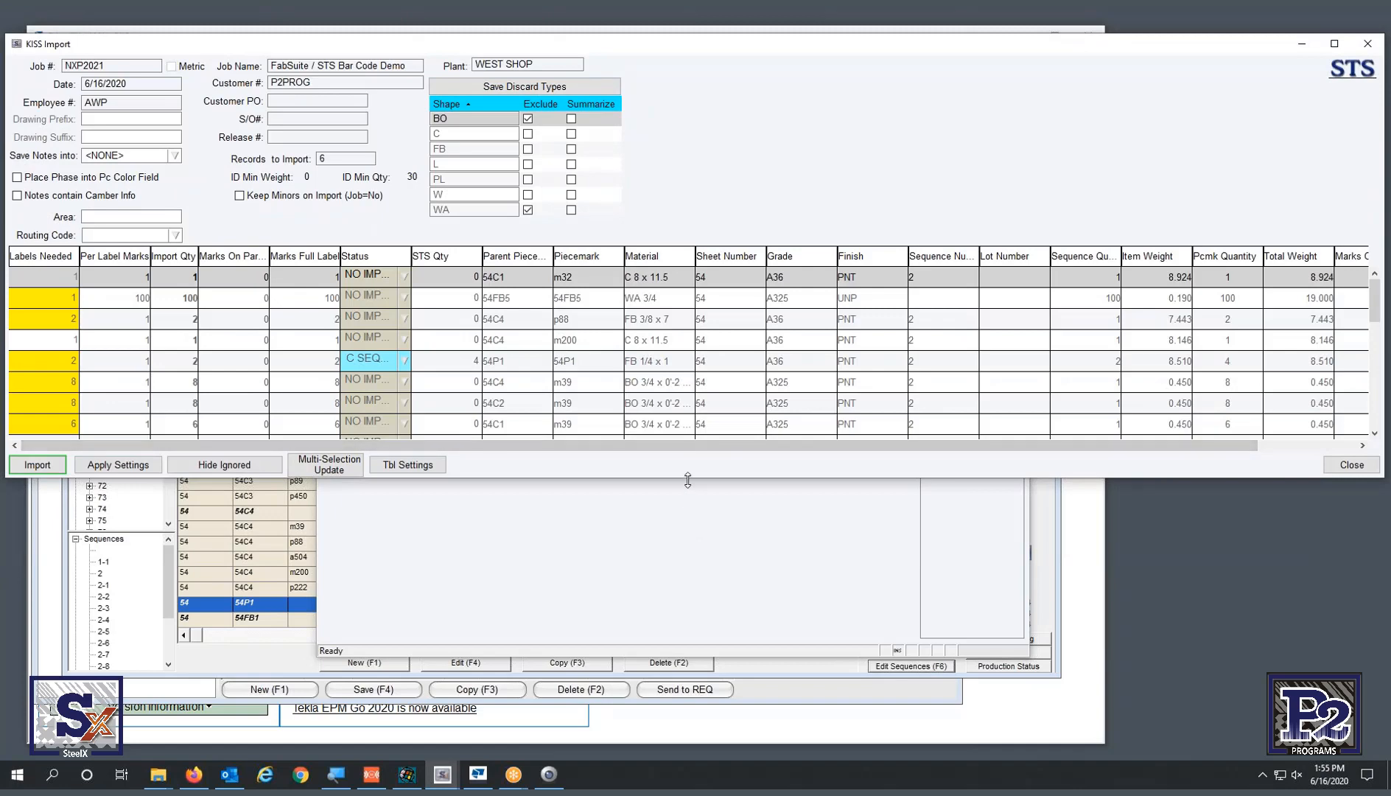
- Enlarge the import grid, widen Status, hide ignored records, and select the 54P1 sequence 3 CREATE row
left_click_drag(687, 478, 695, 662)
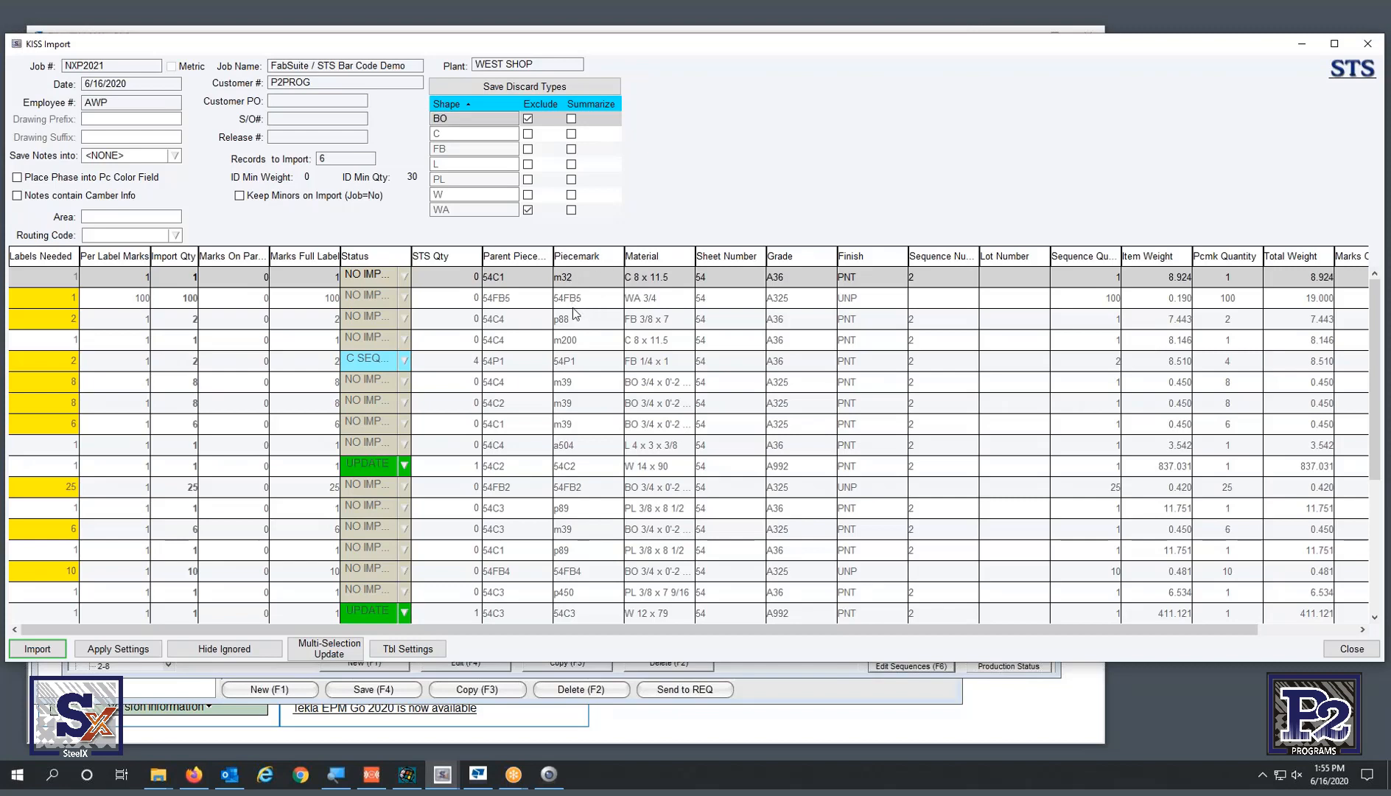
left_click(575, 324)
left_click(581, 340)
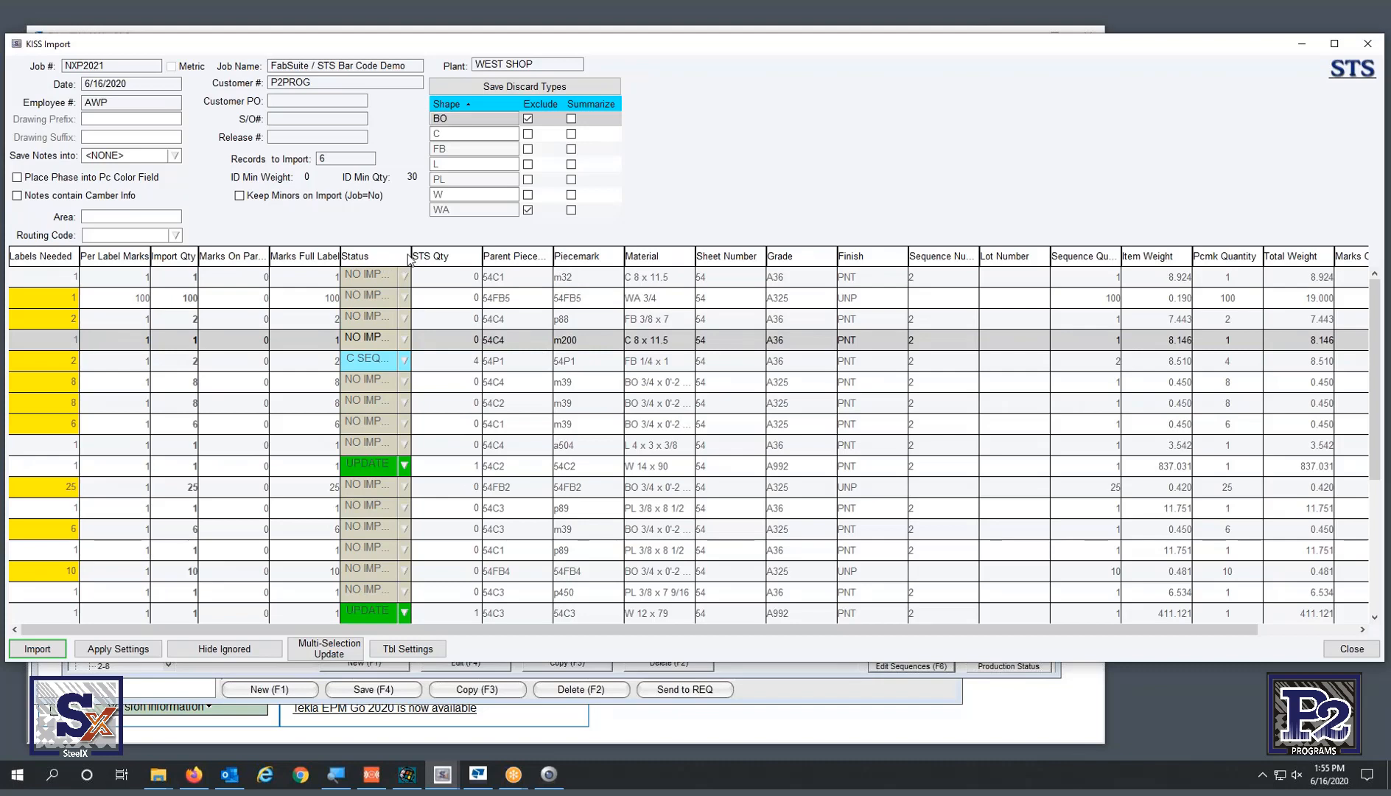
left_click_drag(407, 255, 436, 255)
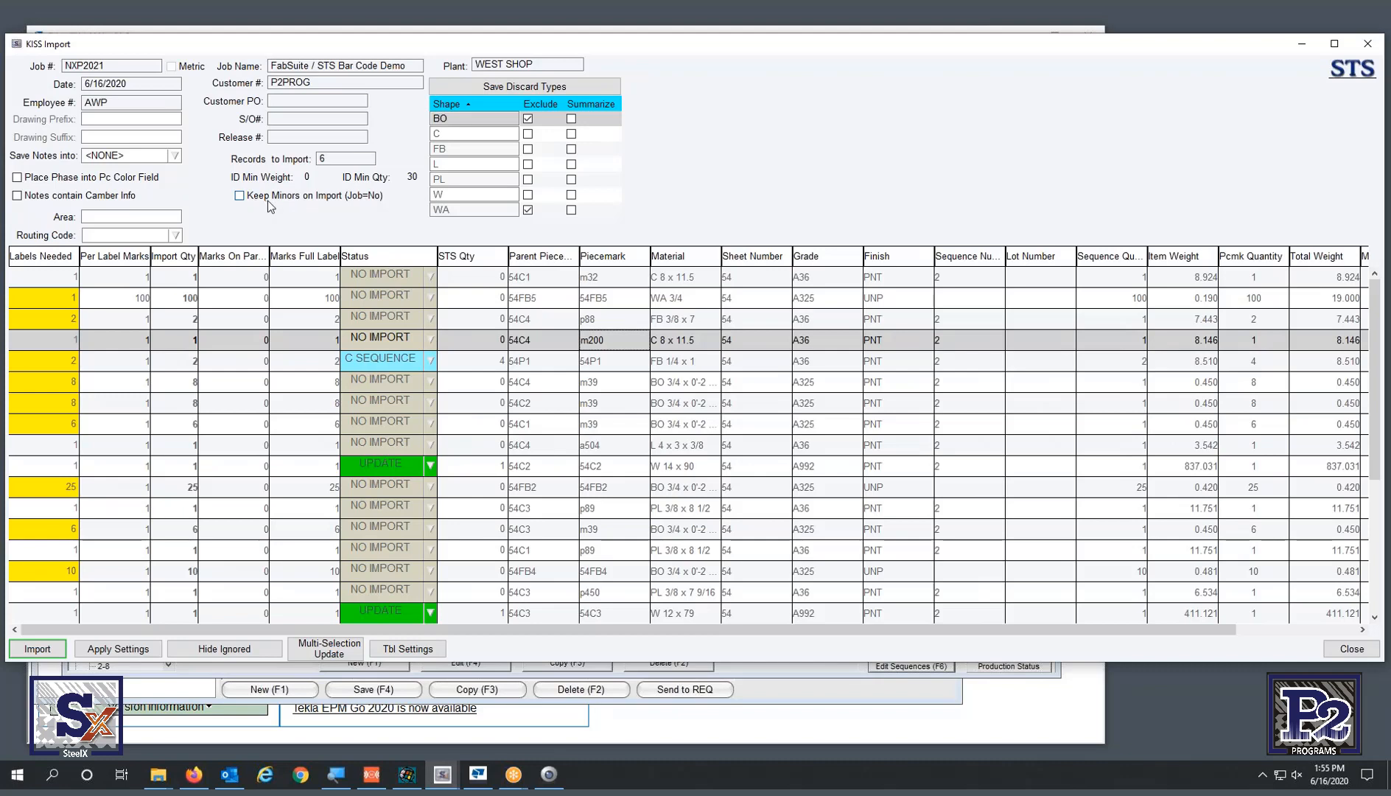
left_click(240, 650)
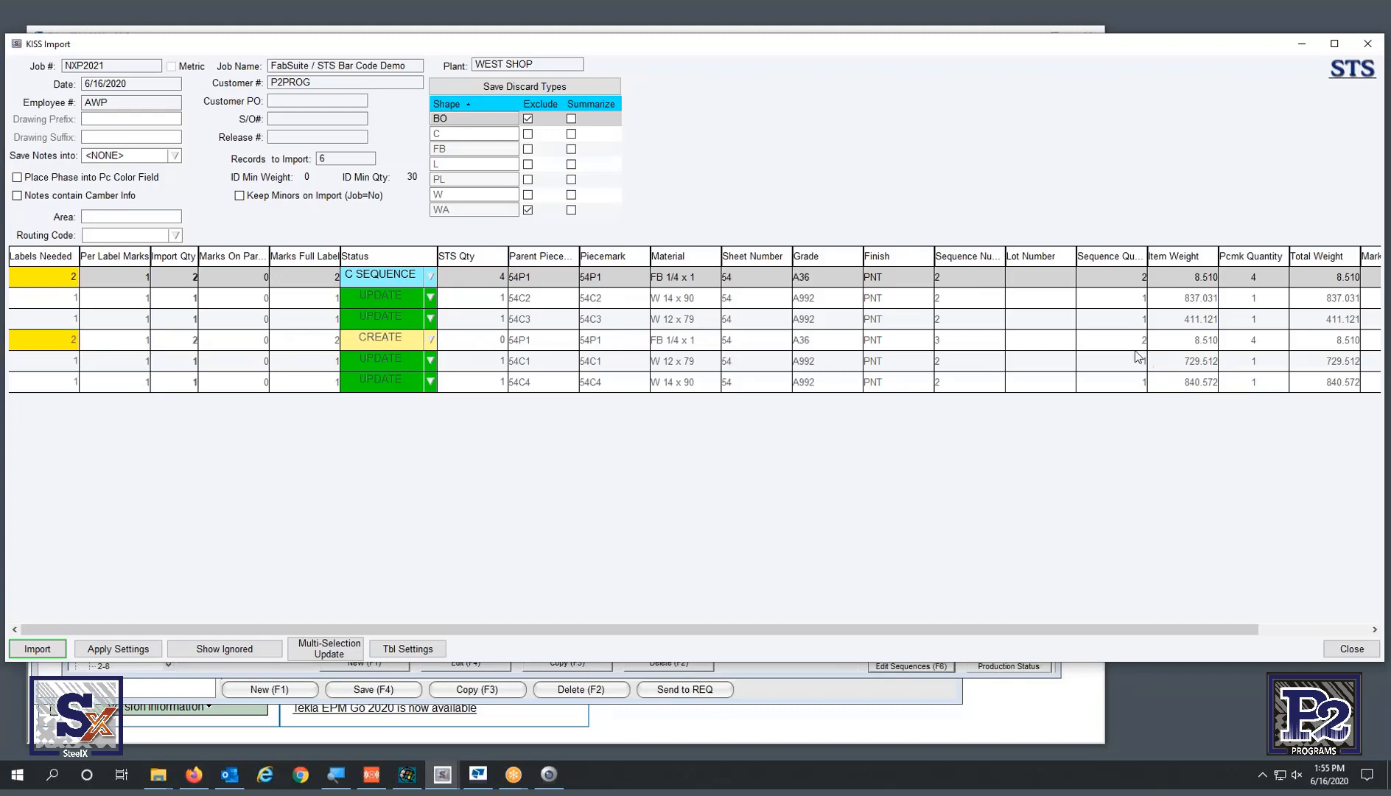
left_click(945, 342)
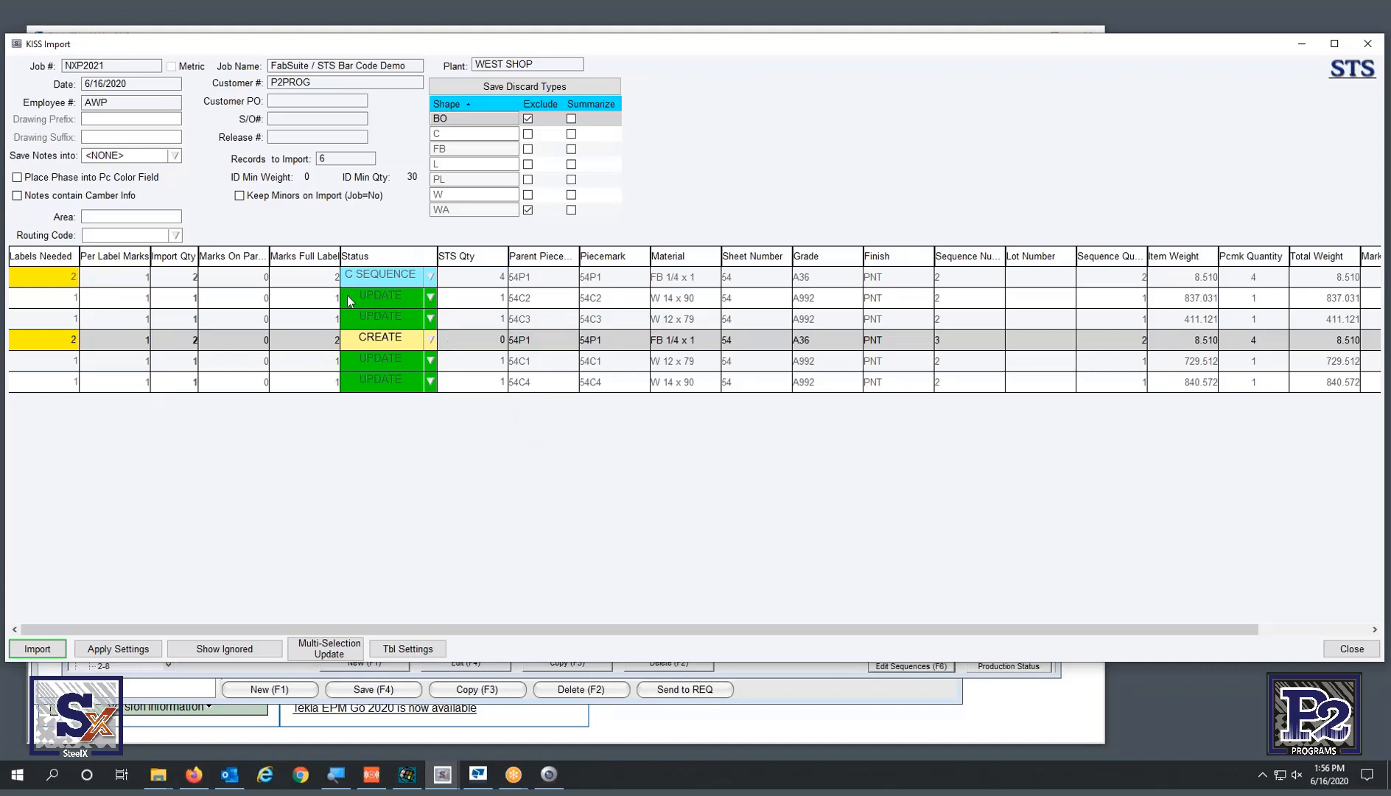
- Import the six records with saved settings and KISS route codes, skipping the backup
left_click(36, 648)
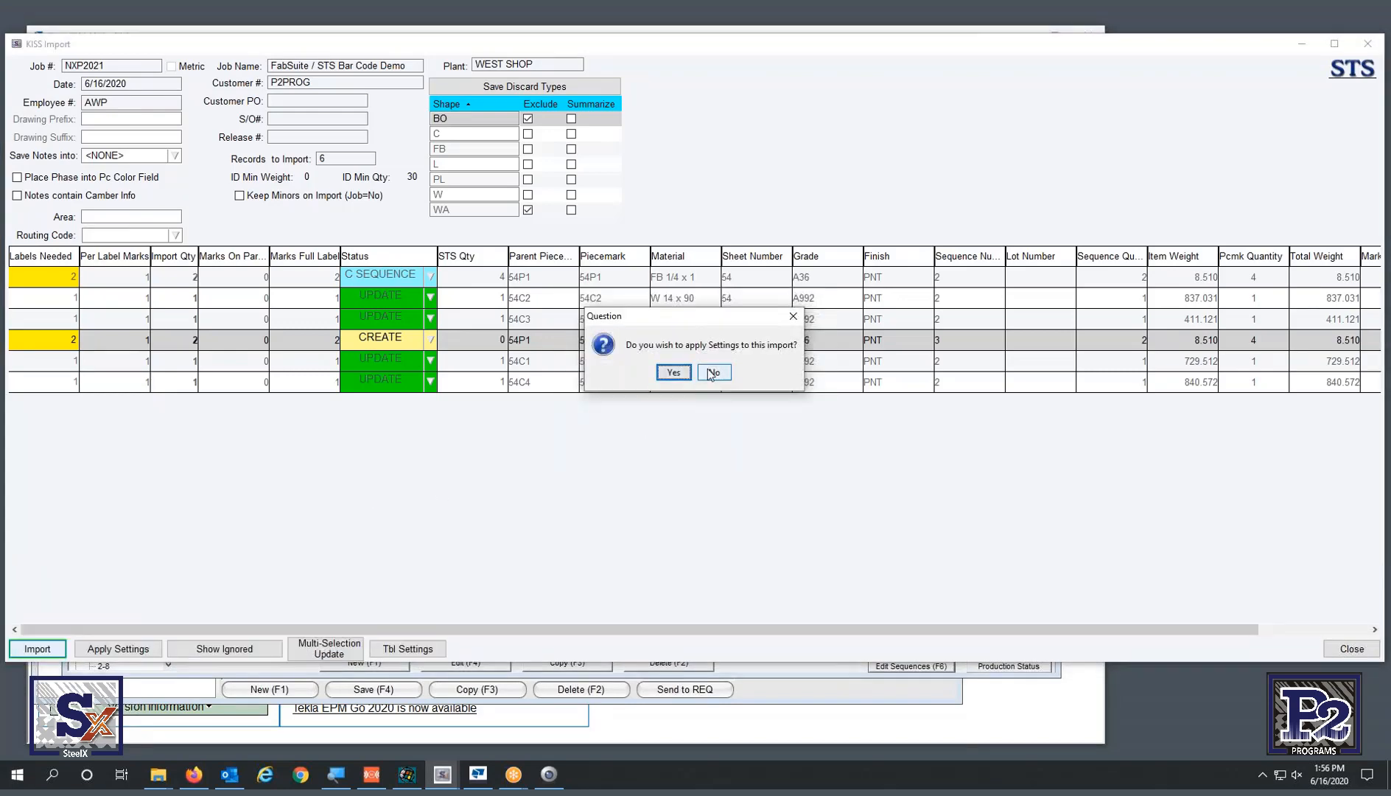
left_click(675, 372)
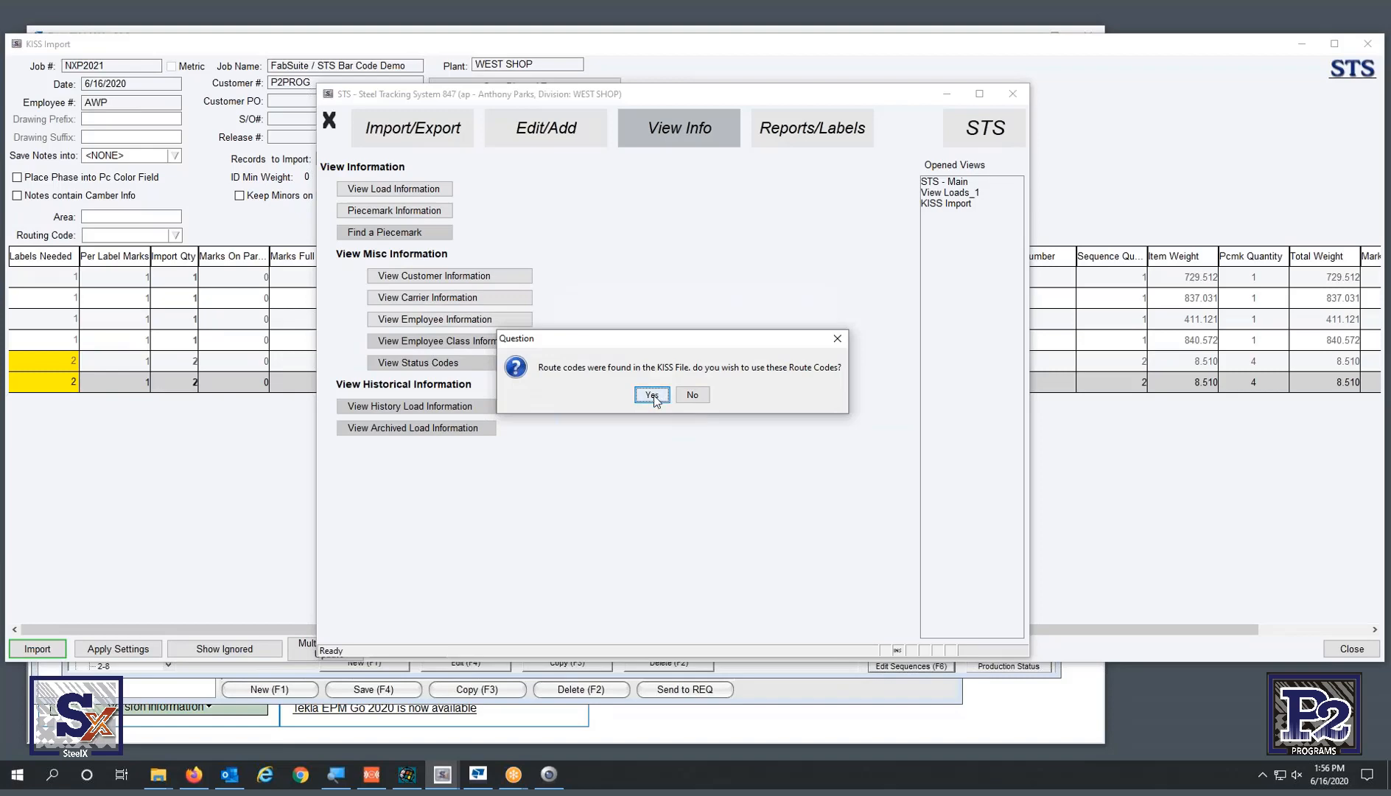
left_click(654, 399)
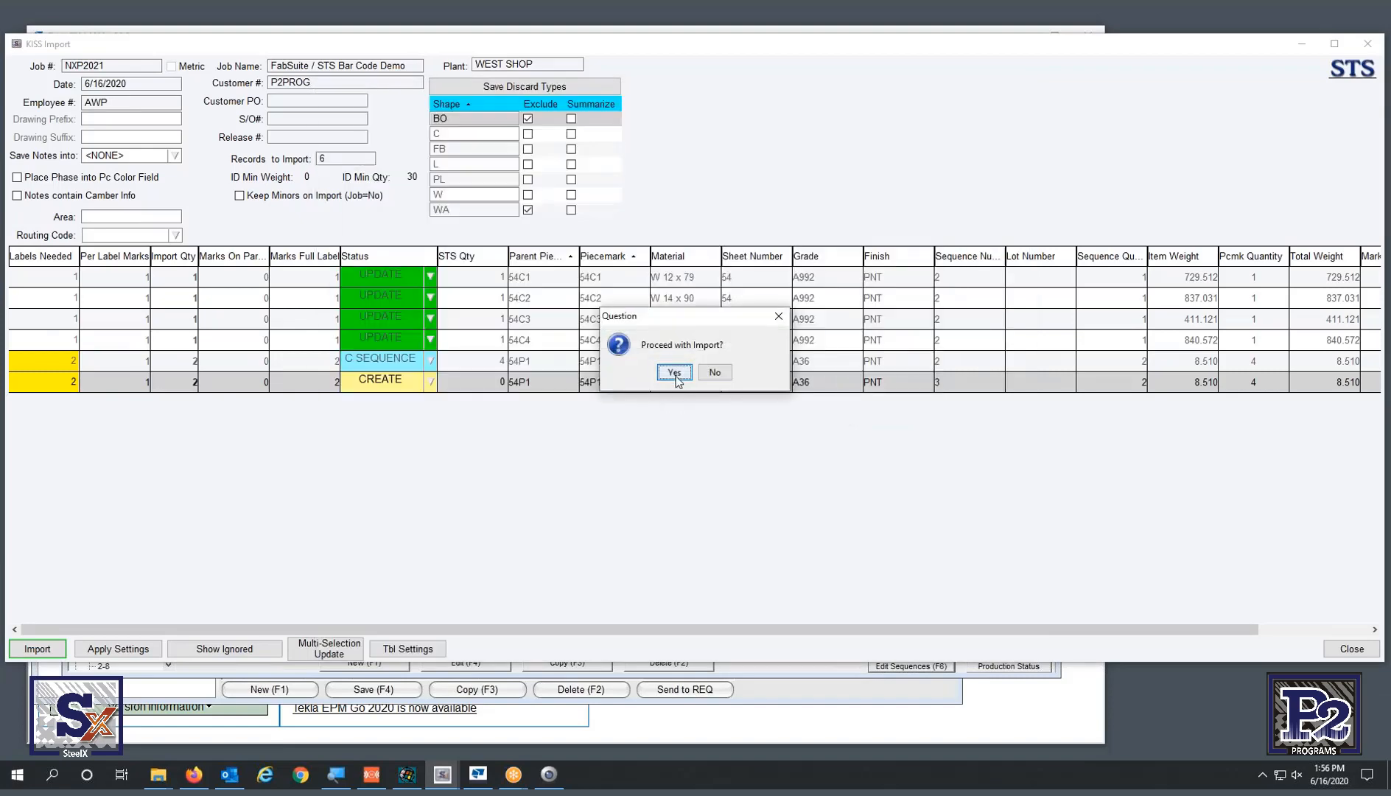
left_click(675, 373)
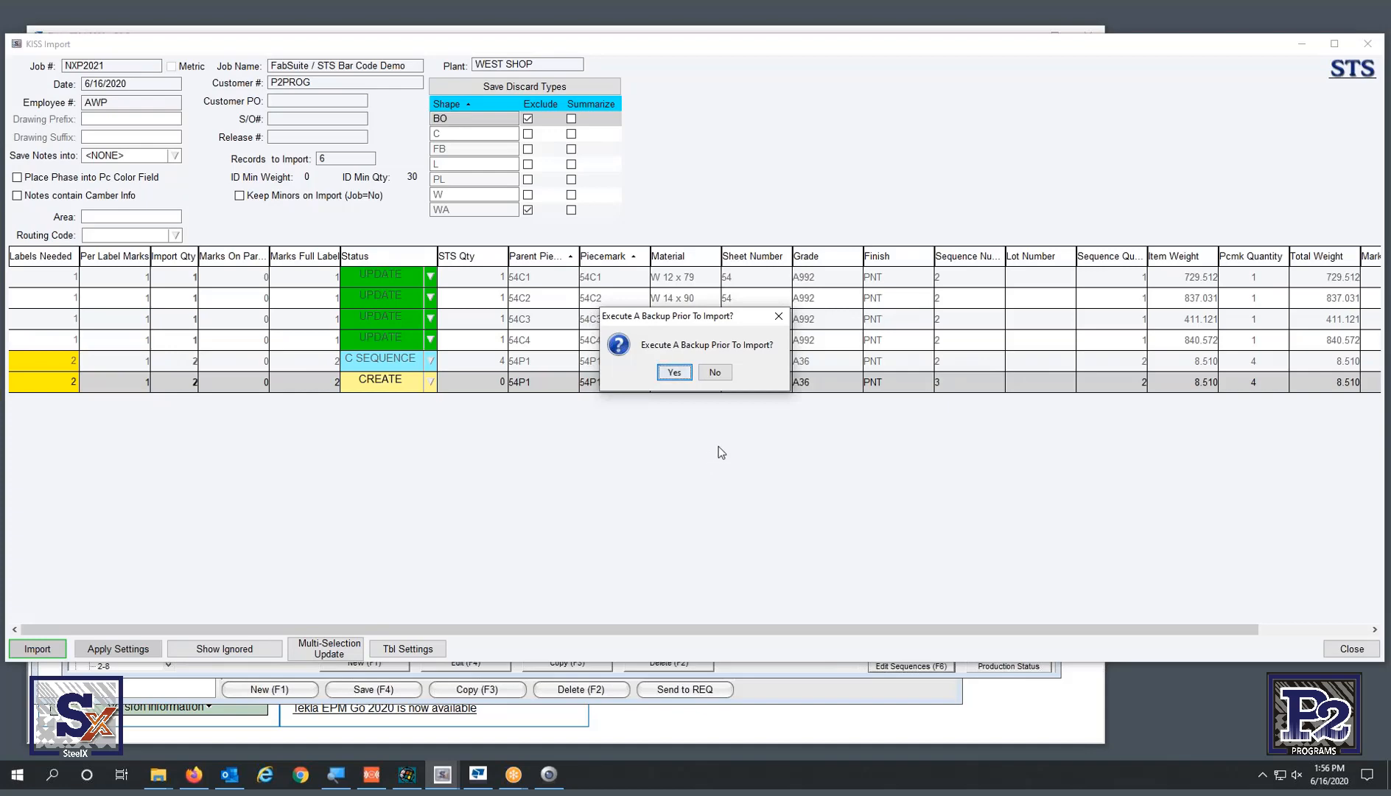
left_click(714, 372)
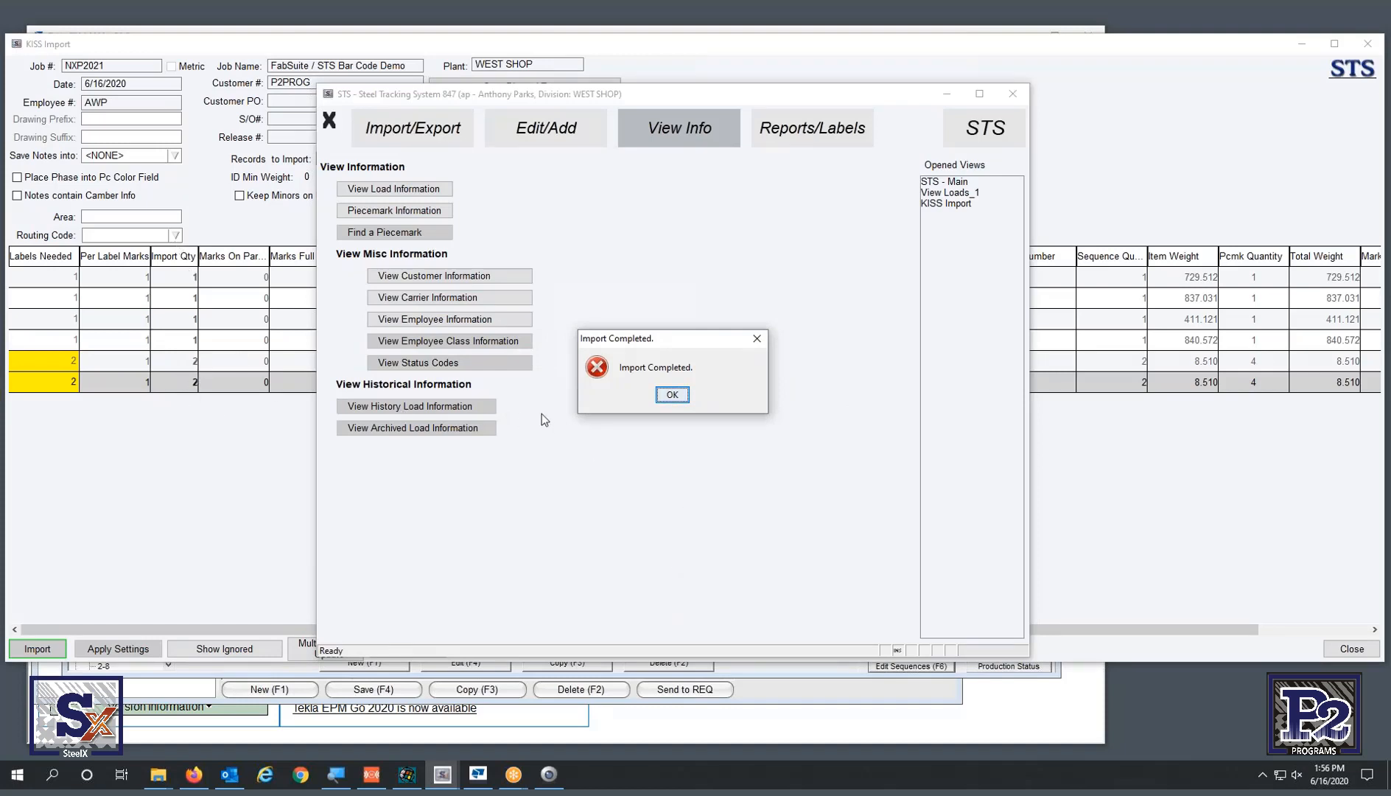
- Acknowledge the completed import and return to the View Loads window
left_click(678, 394)
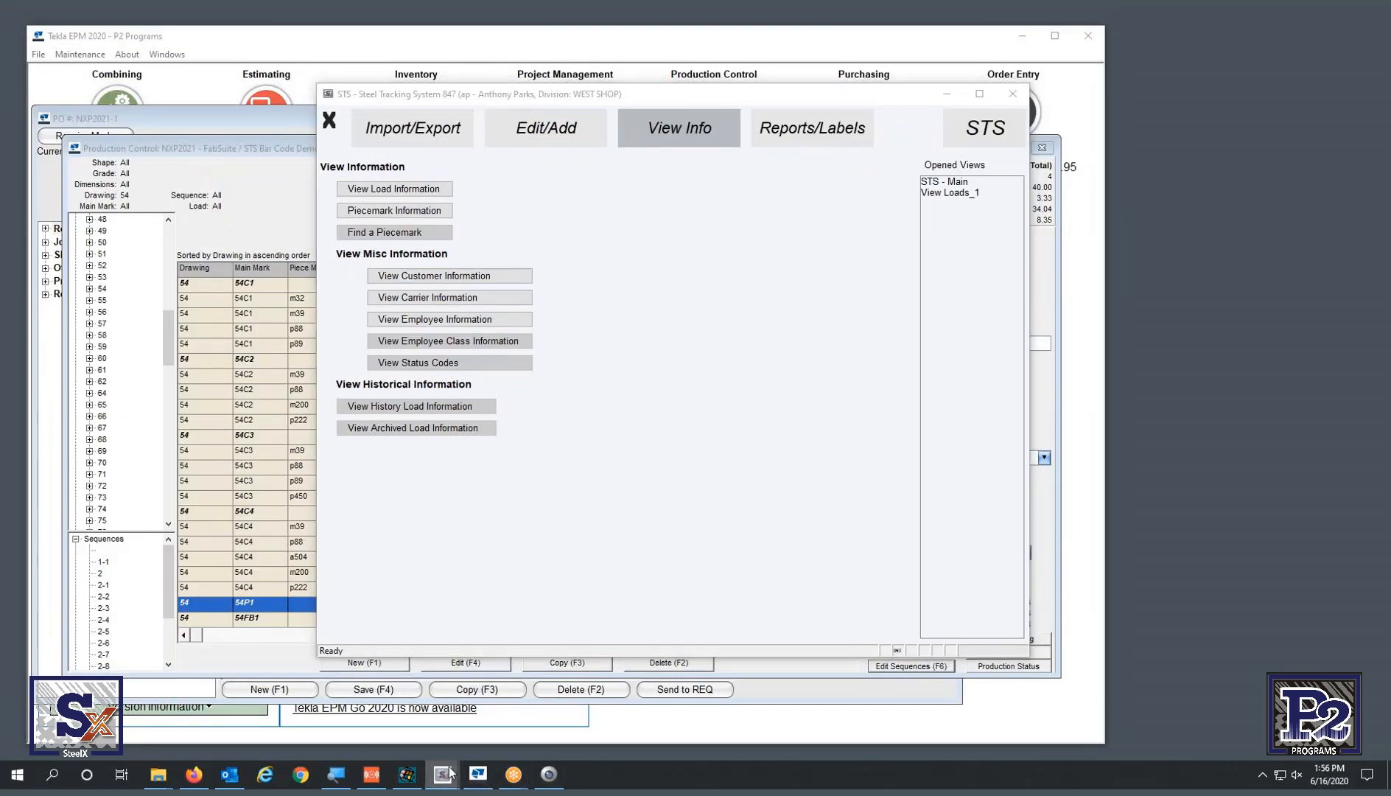
mouse_move(452, 771)
left_click(523, 708)
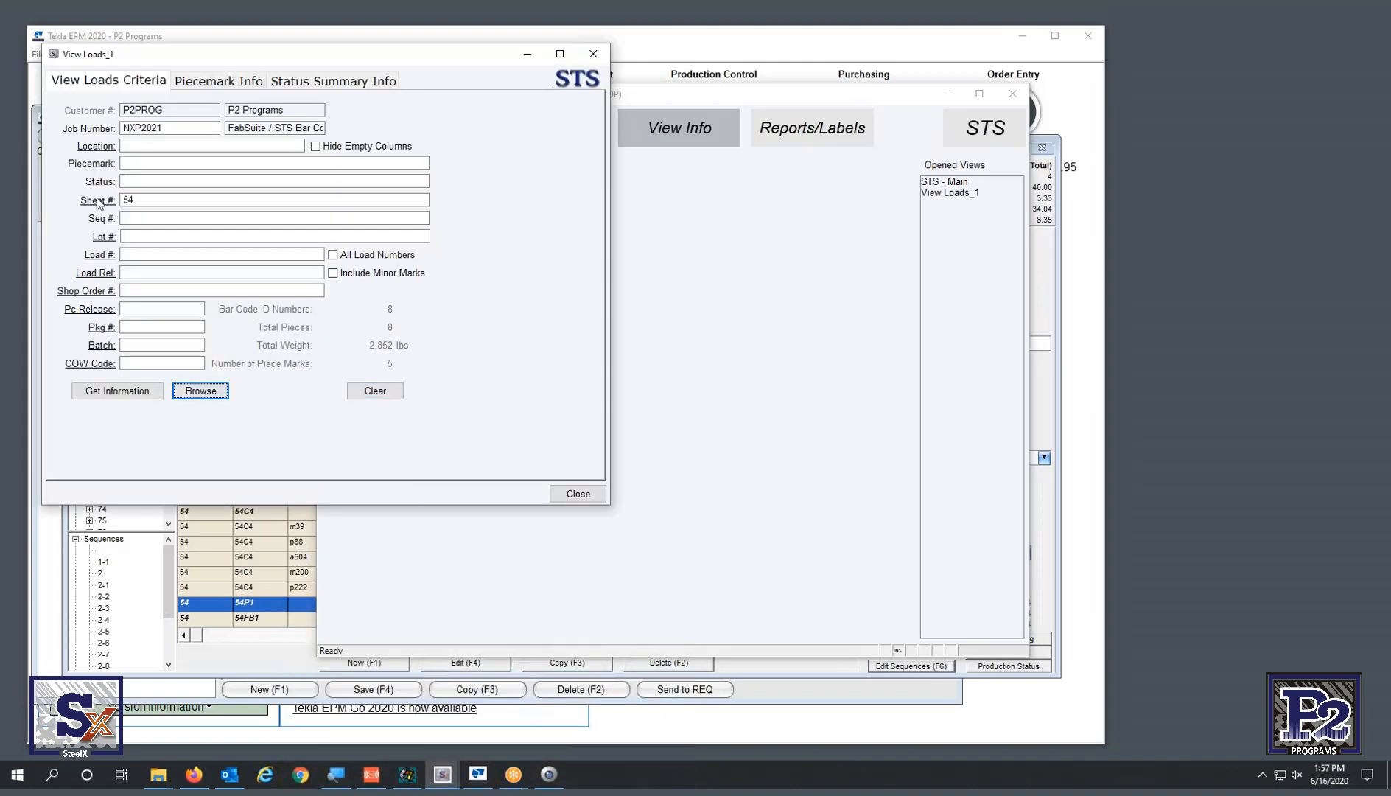
- Get load information for NXP2021 sheet 54 and browse its individual load records
left_click(785, 320)
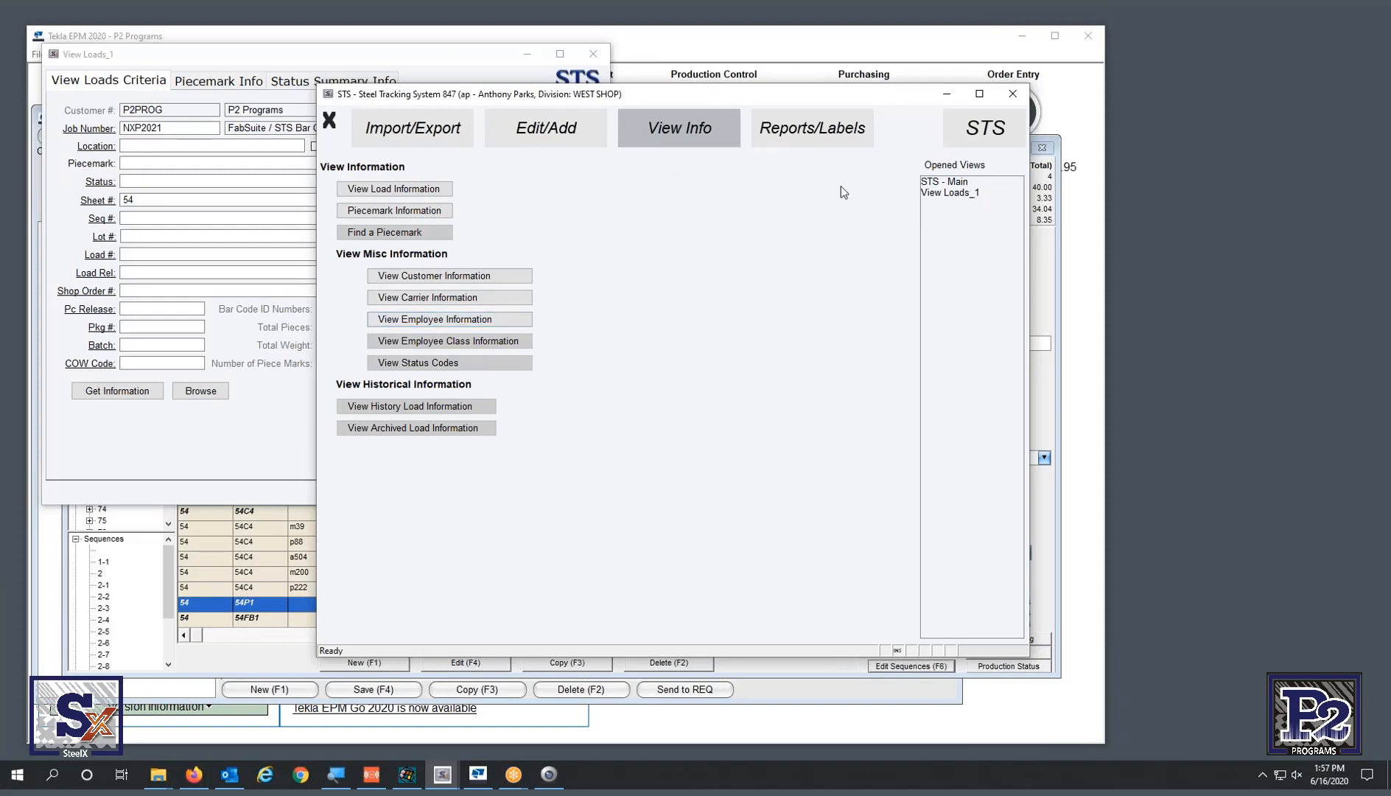
left_click(960, 193)
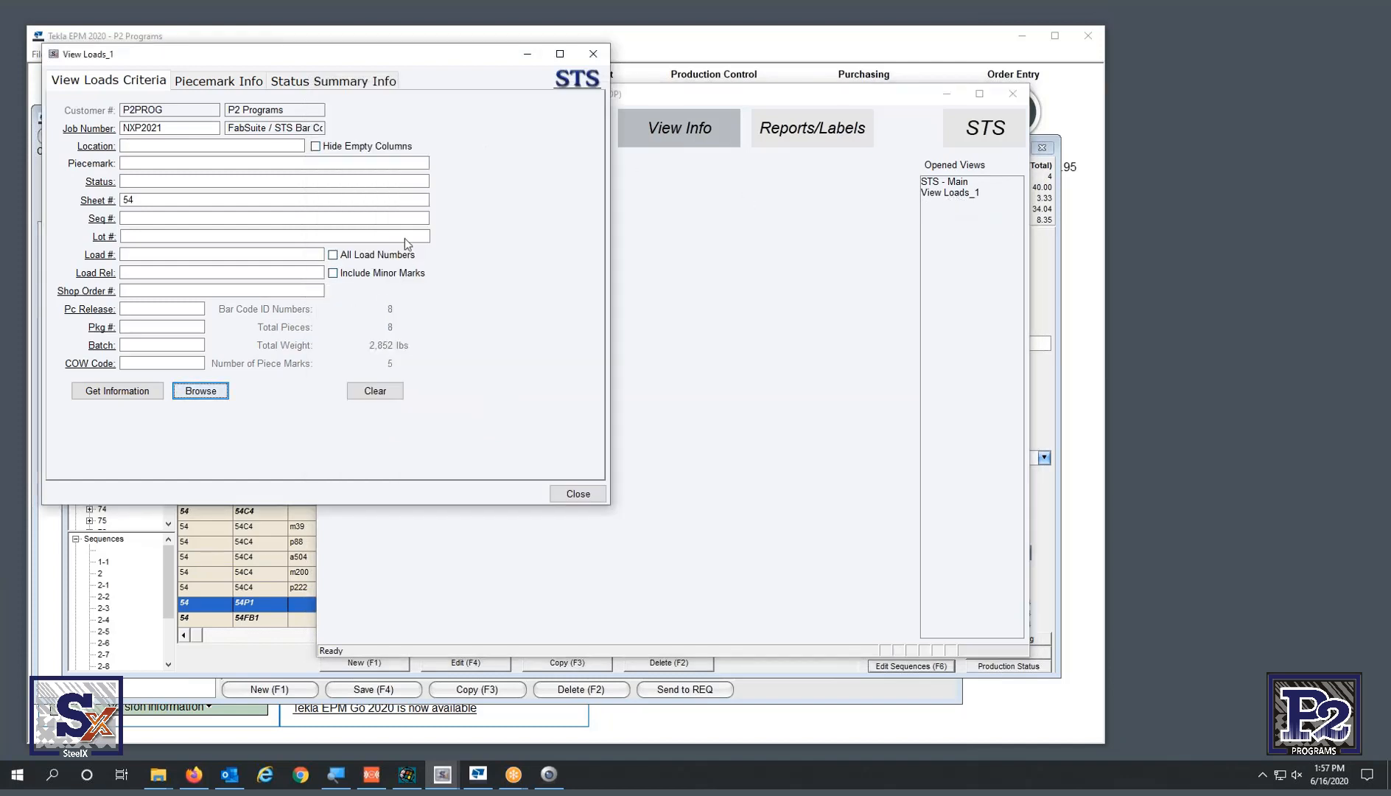
left_click(579, 84)
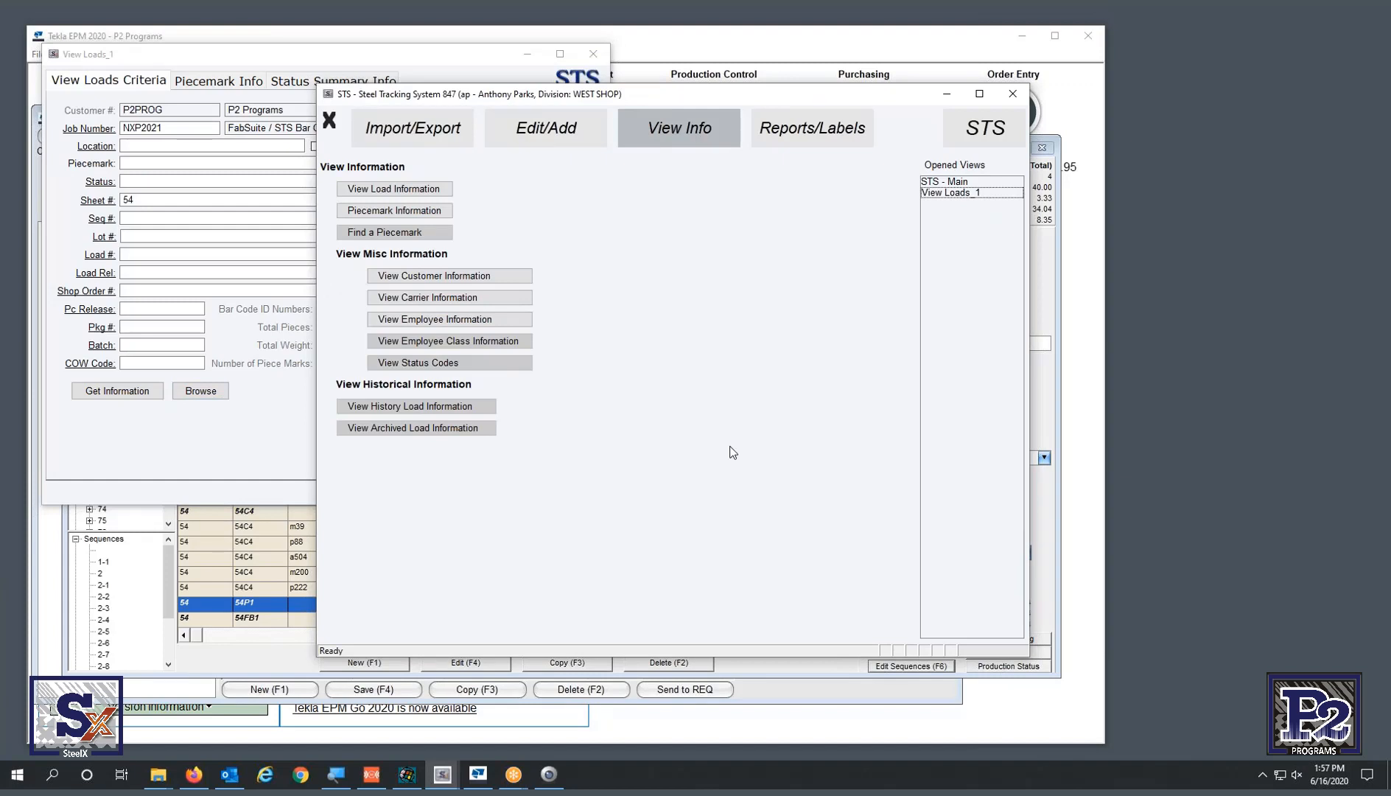
left_click(953, 194)
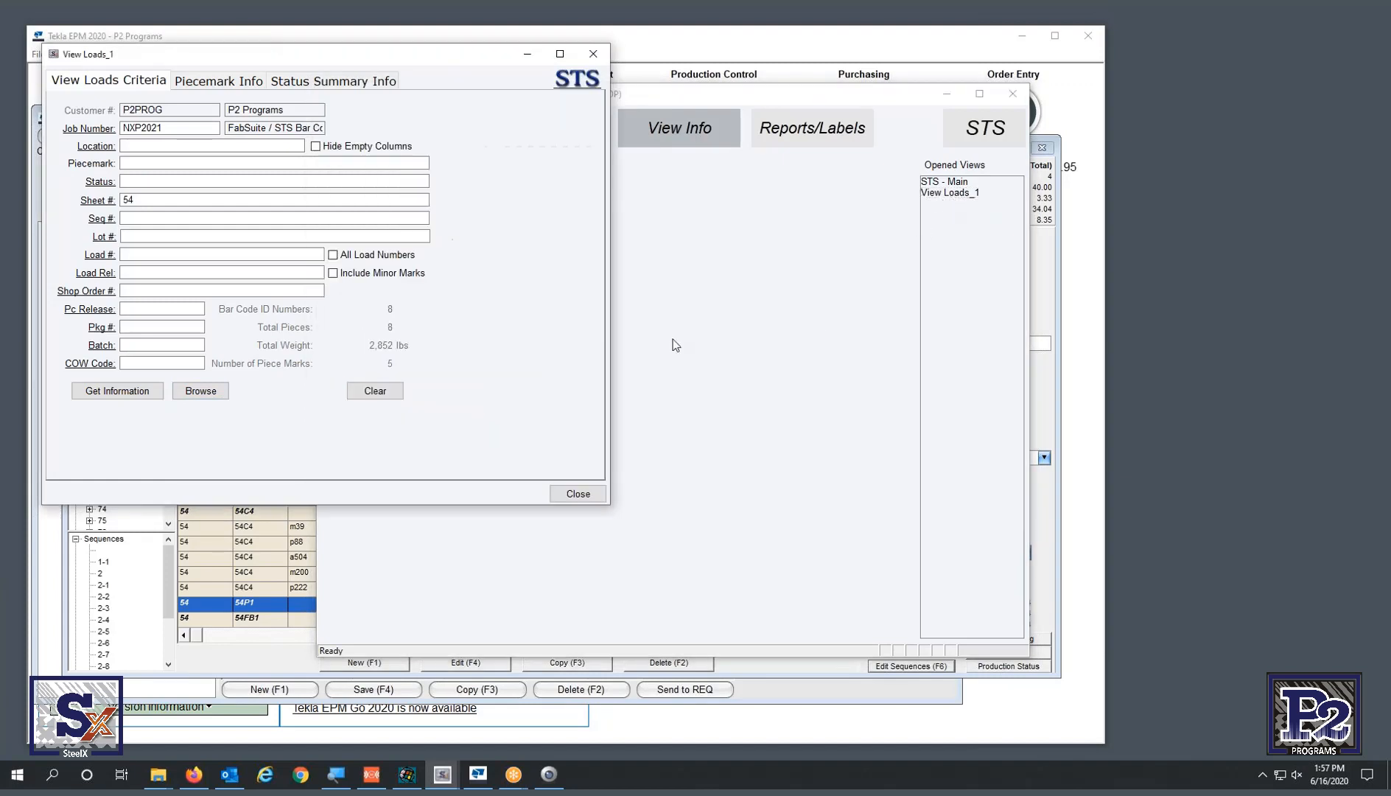
left_click(121, 392)
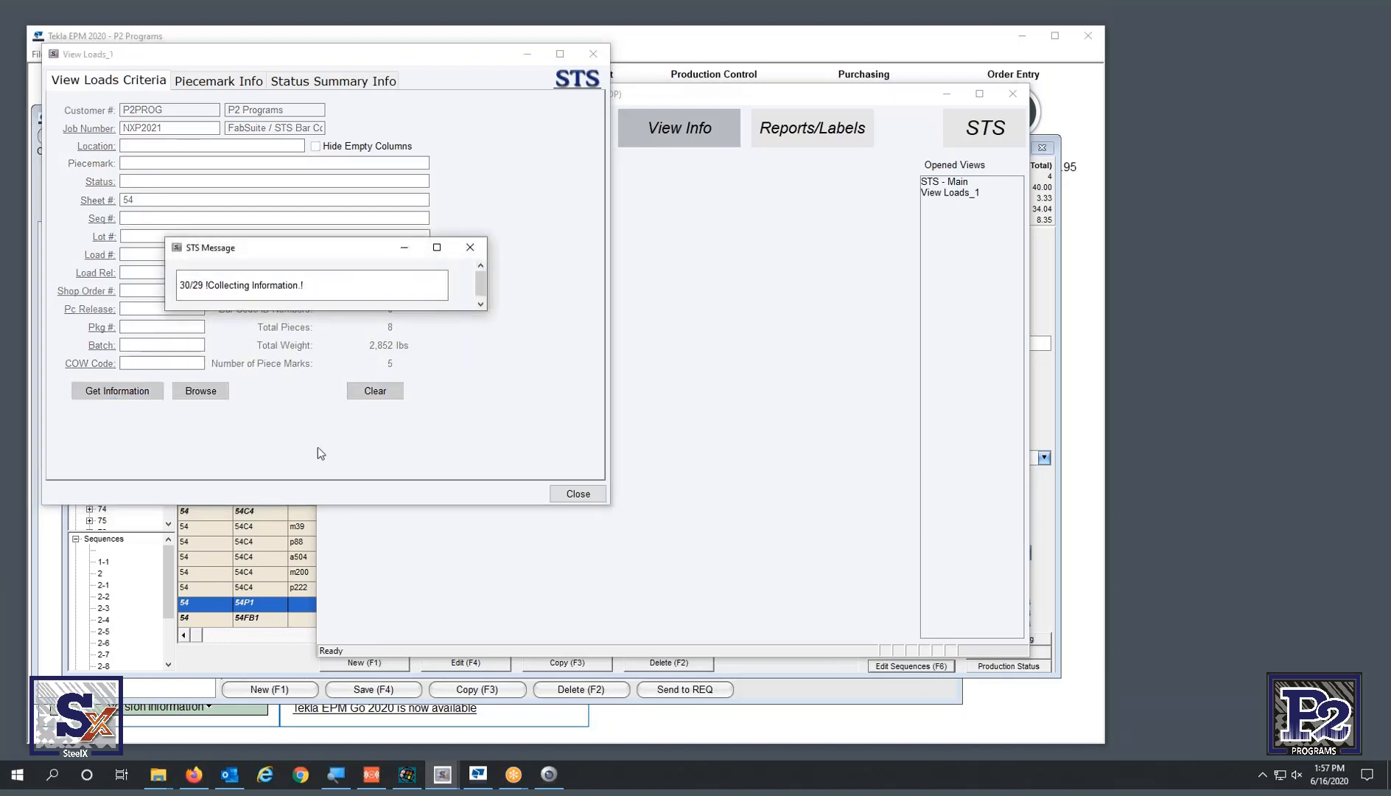
left_click(197, 393)
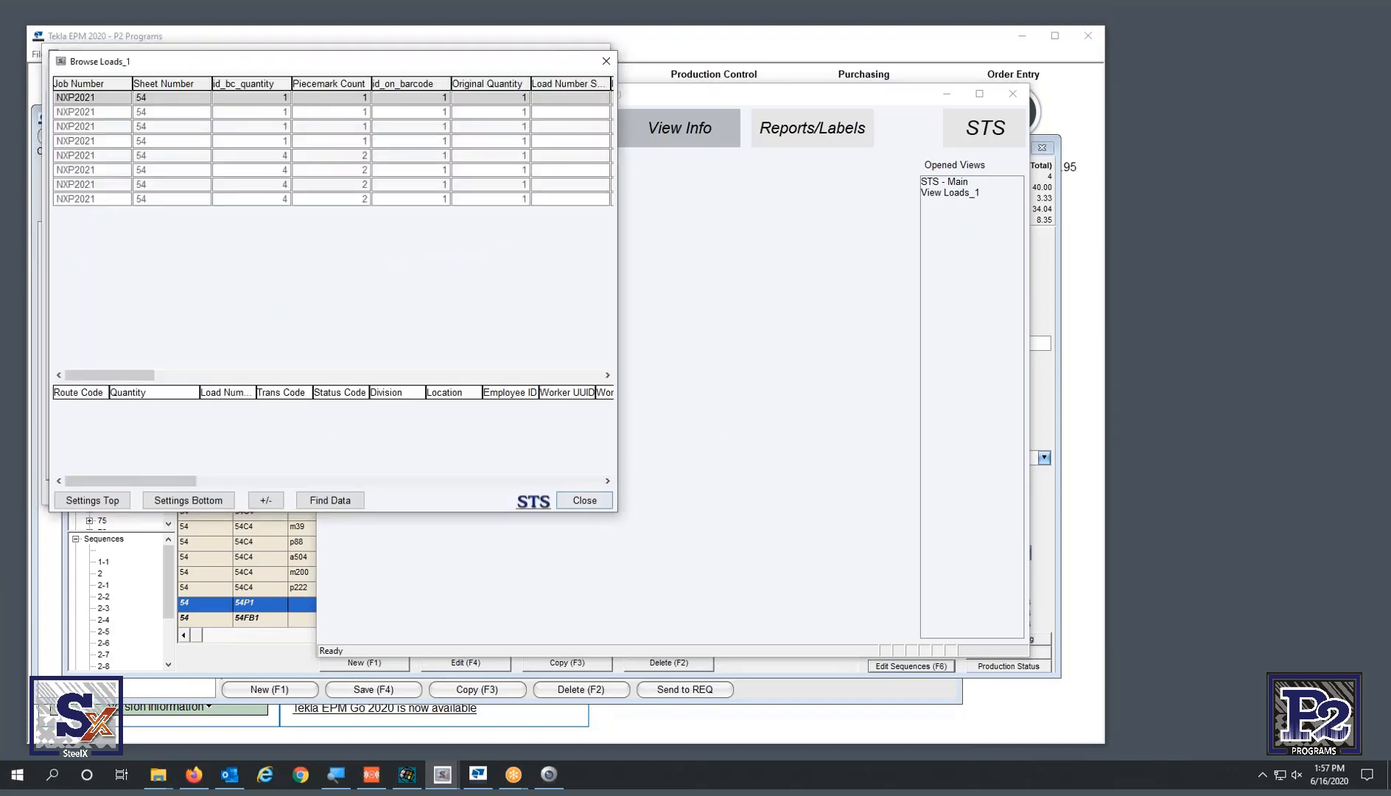
- Enlarge the Browse Loads list and check each 54P1 record's sequence number
left_click_drag(616, 512, 1349, 628)
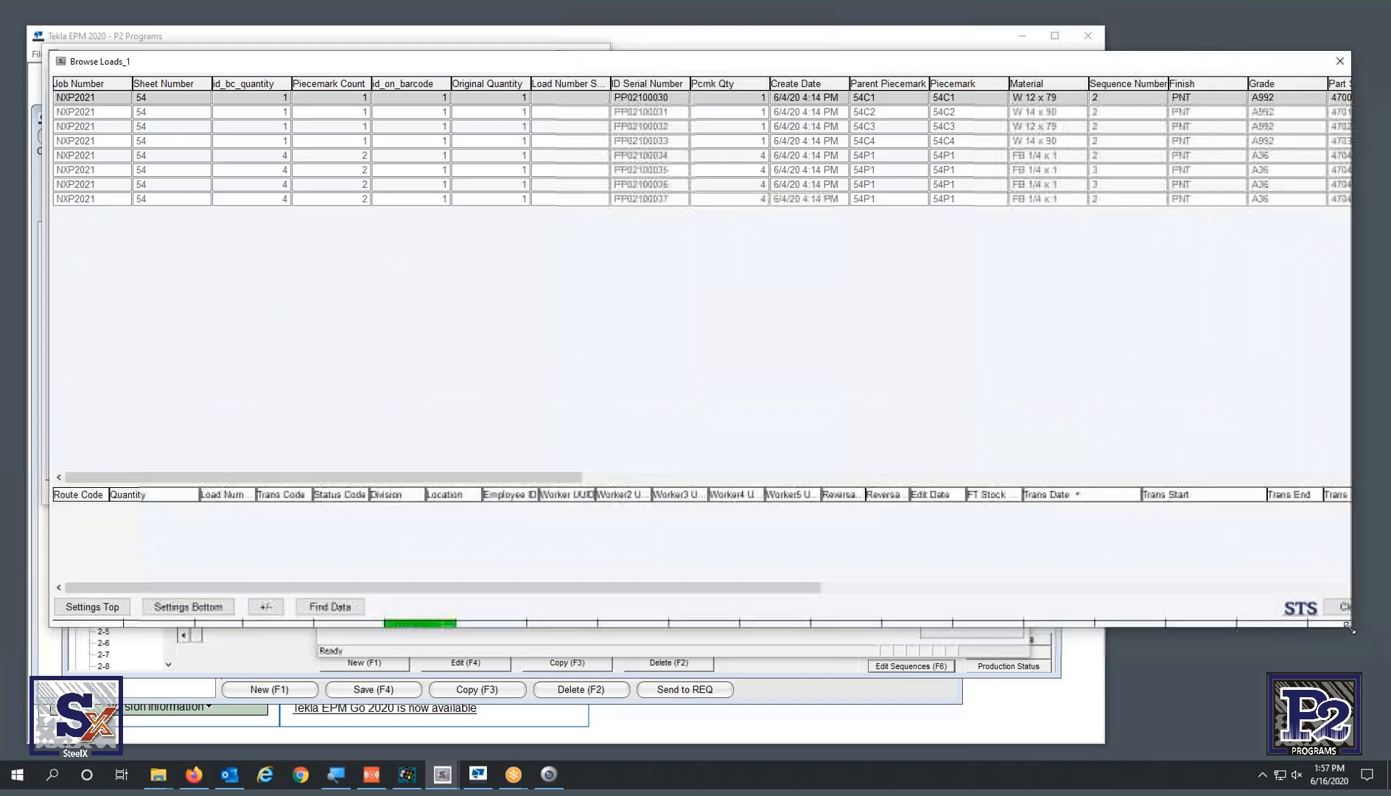
left_click(1120, 174)
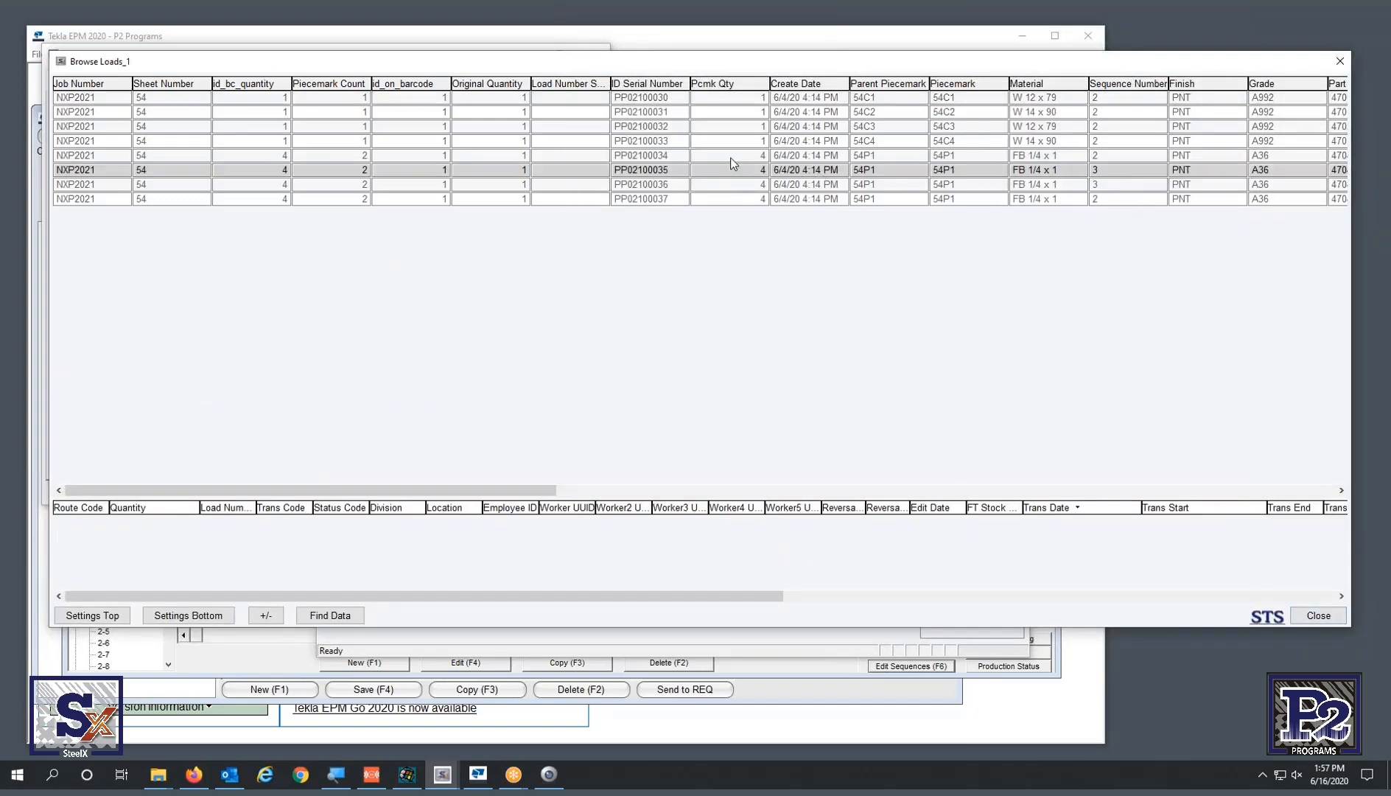
key("Down")
left_click(674, 156)
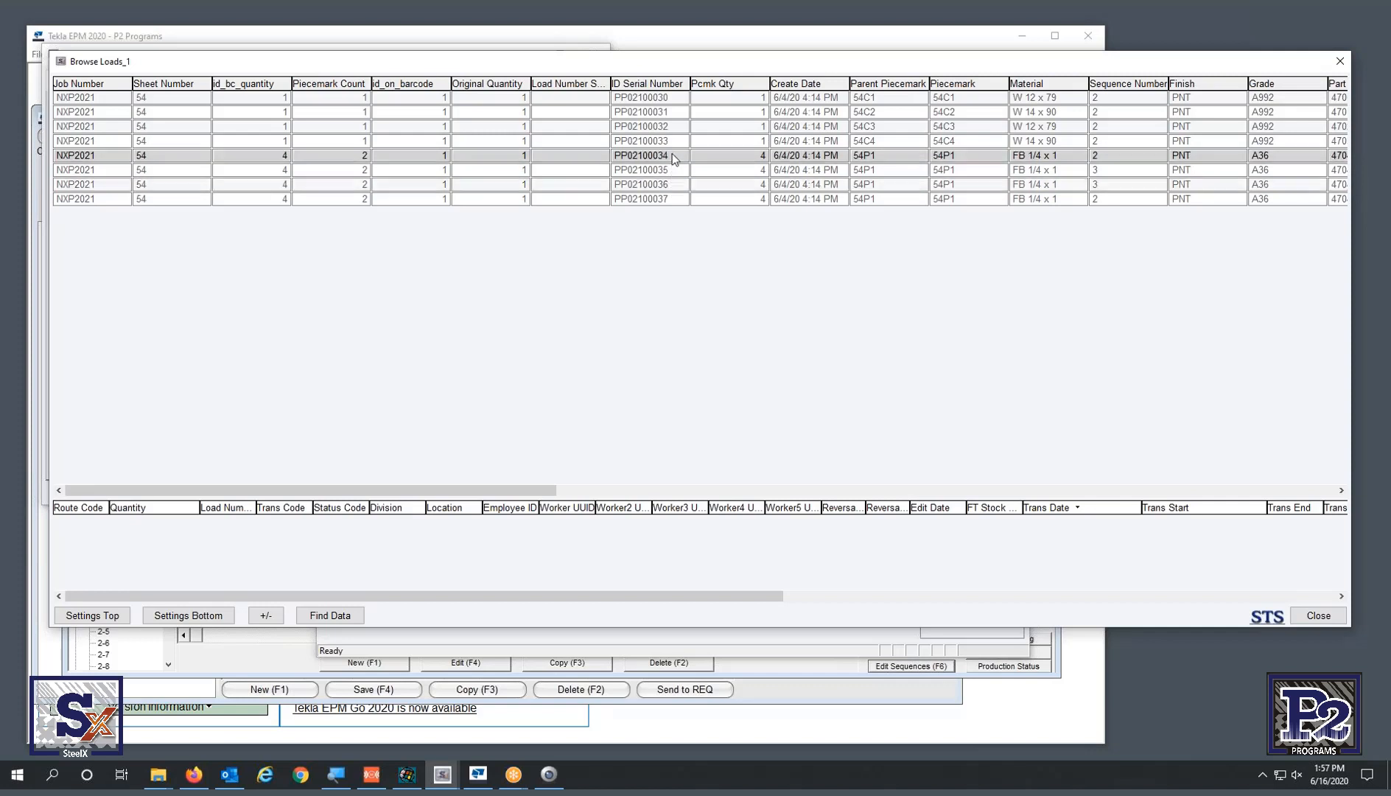
left_click(673, 171)
left_click(674, 185)
left_click(675, 200)
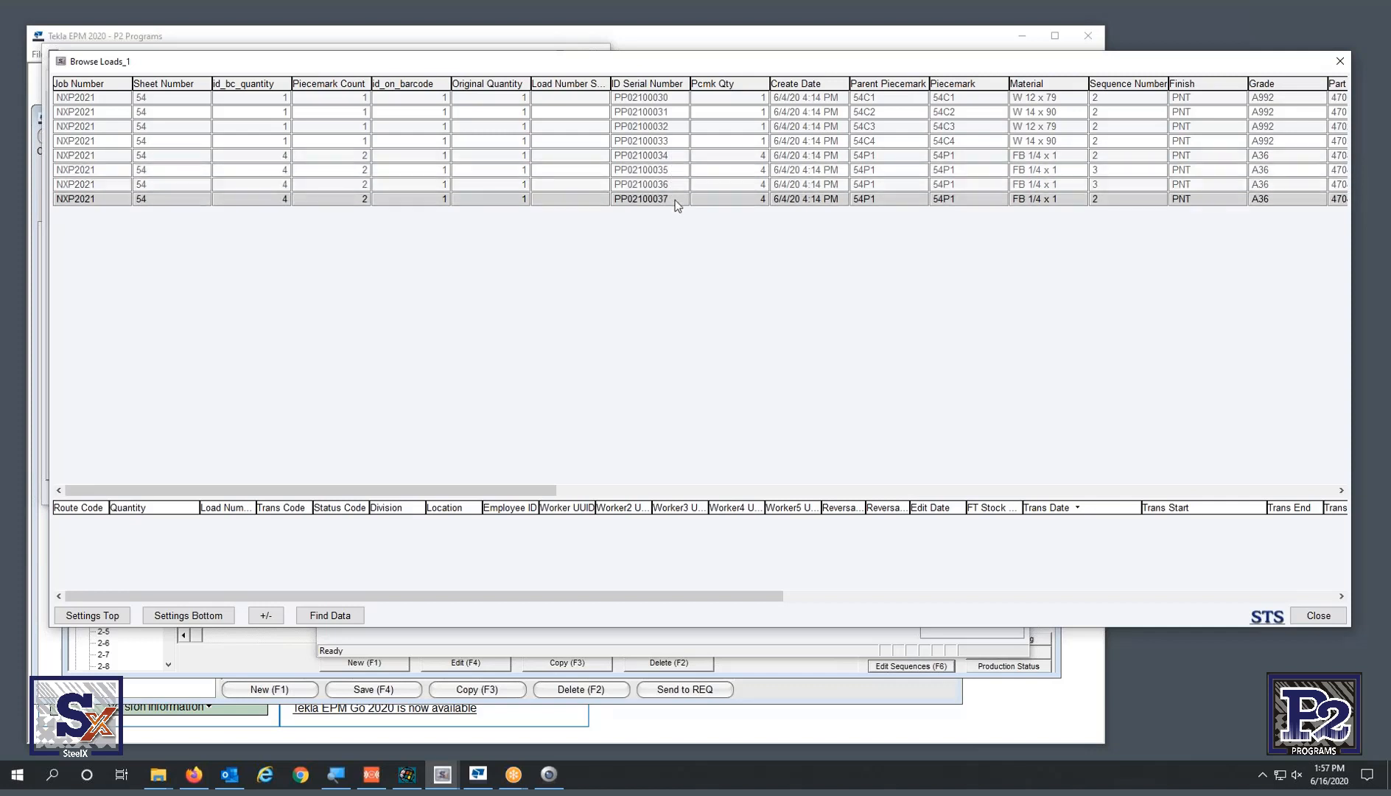
left_click(1111, 186)
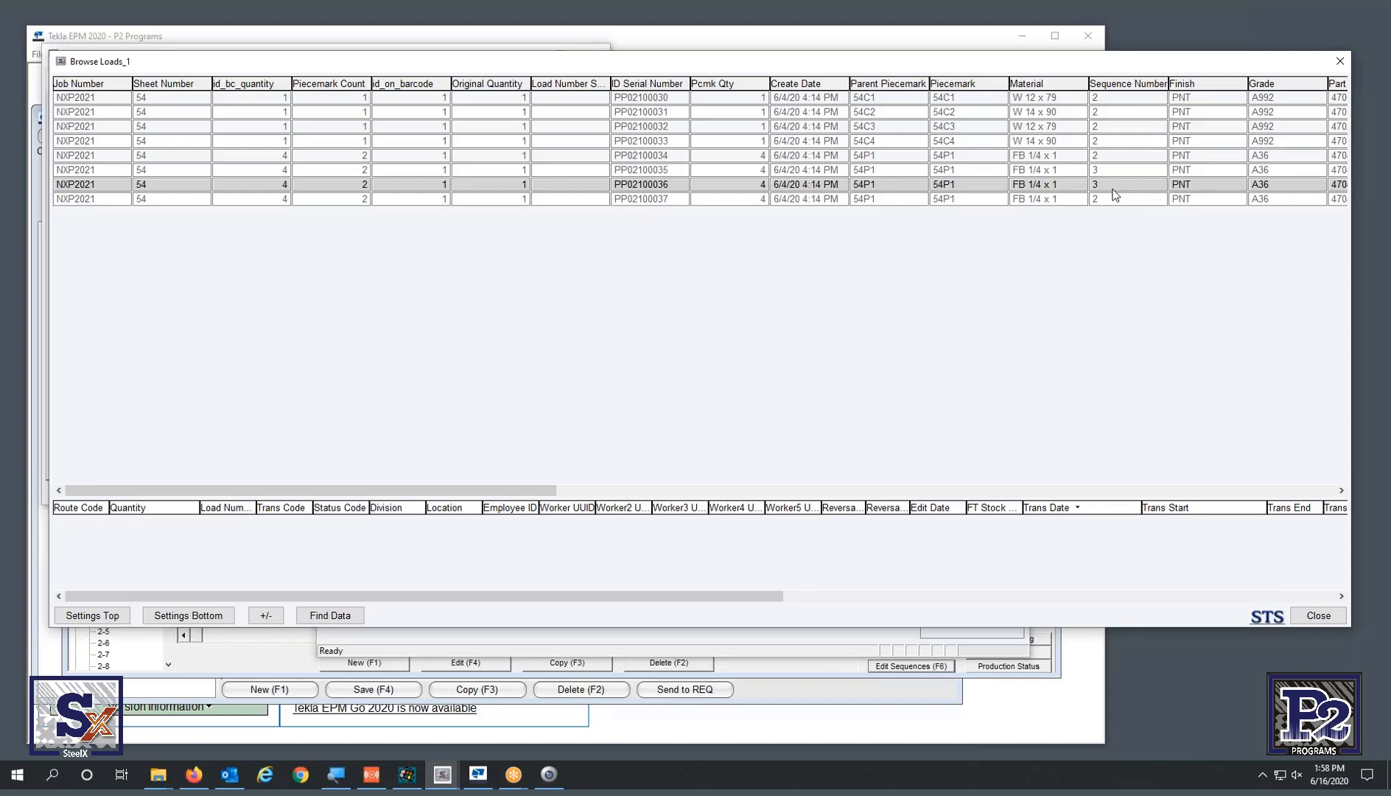
- Compare the last 54P1 records, then return to the 54P1 Sequences dialog in Tekla EPM
left_click(677, 169)
left_click(678, 184)
left_click(678, 199)
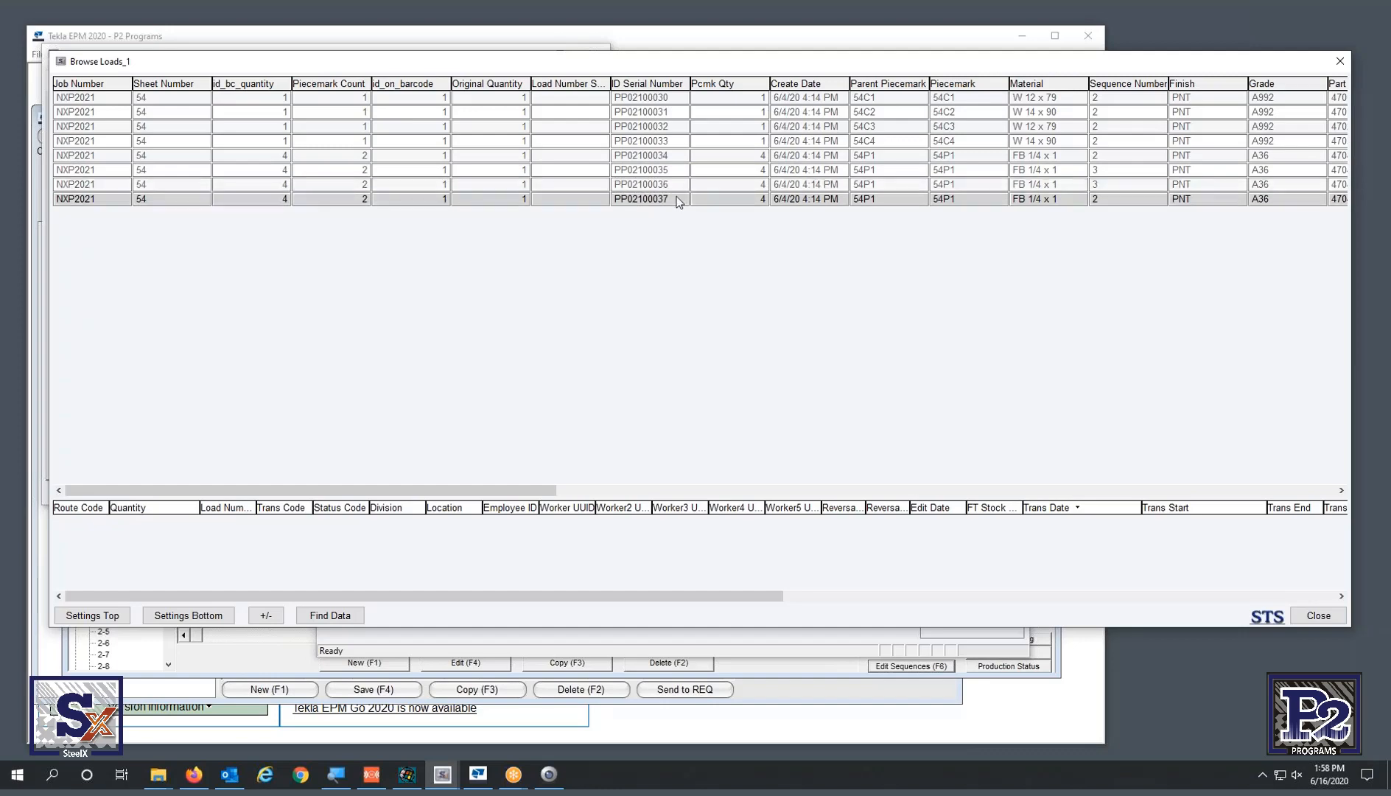
left_click(1015, 705)
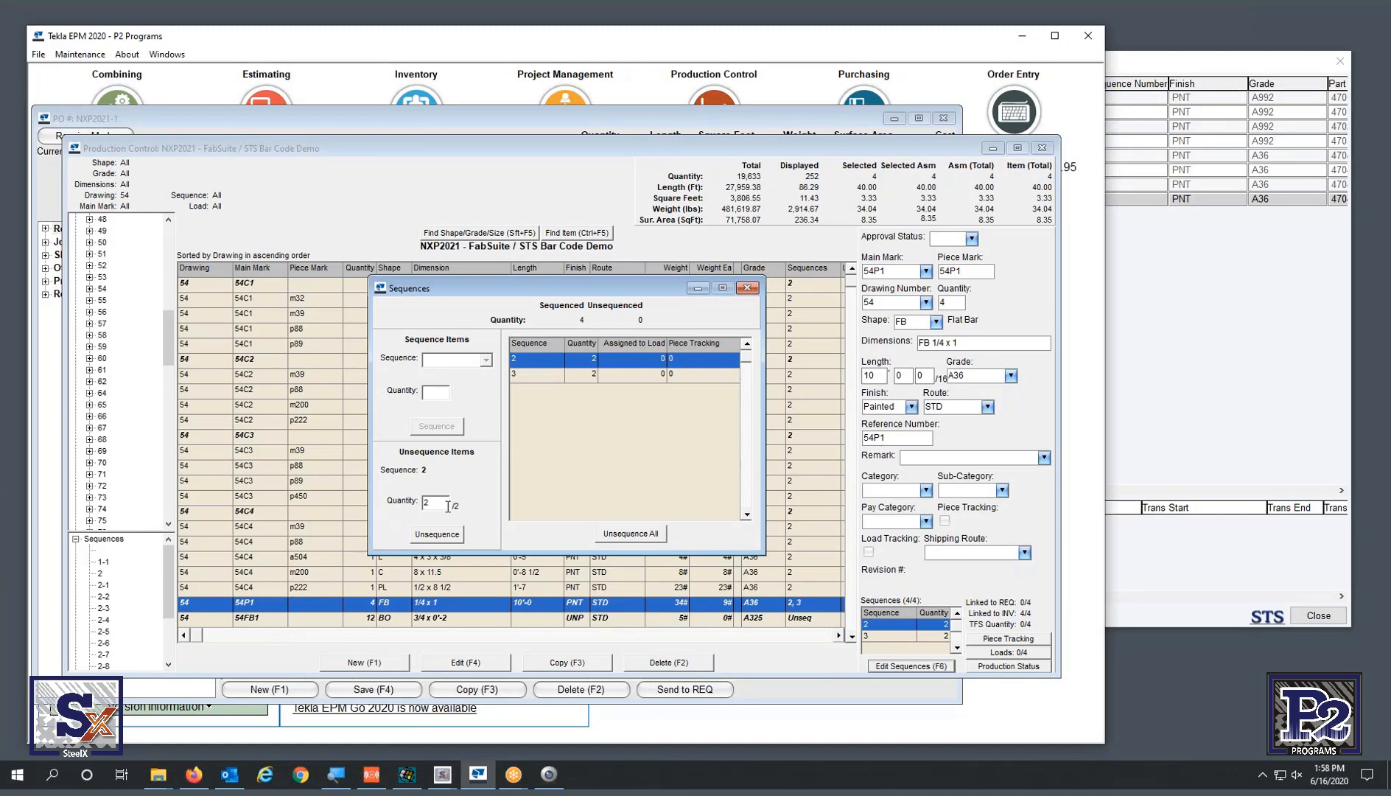
- Unsequence the two sequence 3 pieces of 54P1 and assign them to sequence 2
left_click(566, 373)
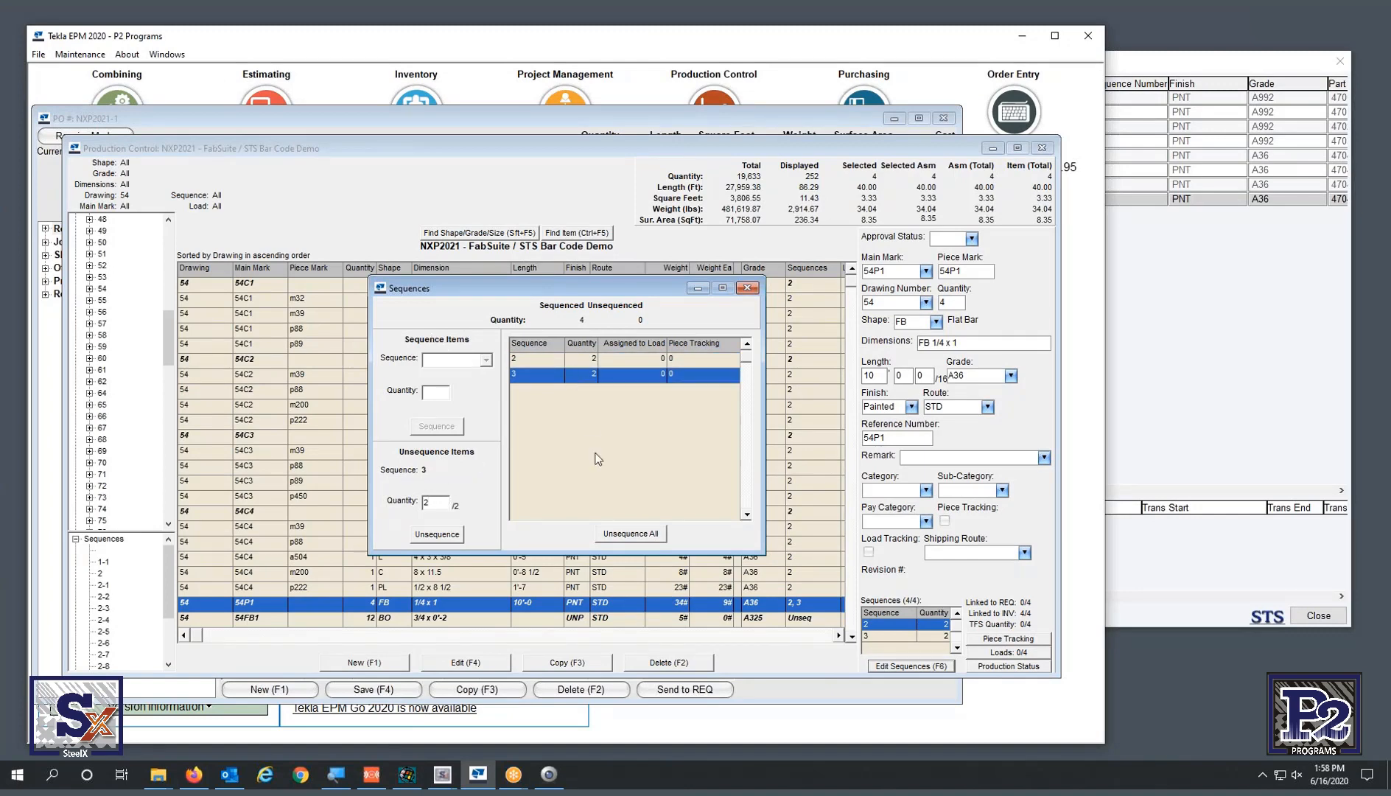
left_click(440, 534)
left_click(532, 439)
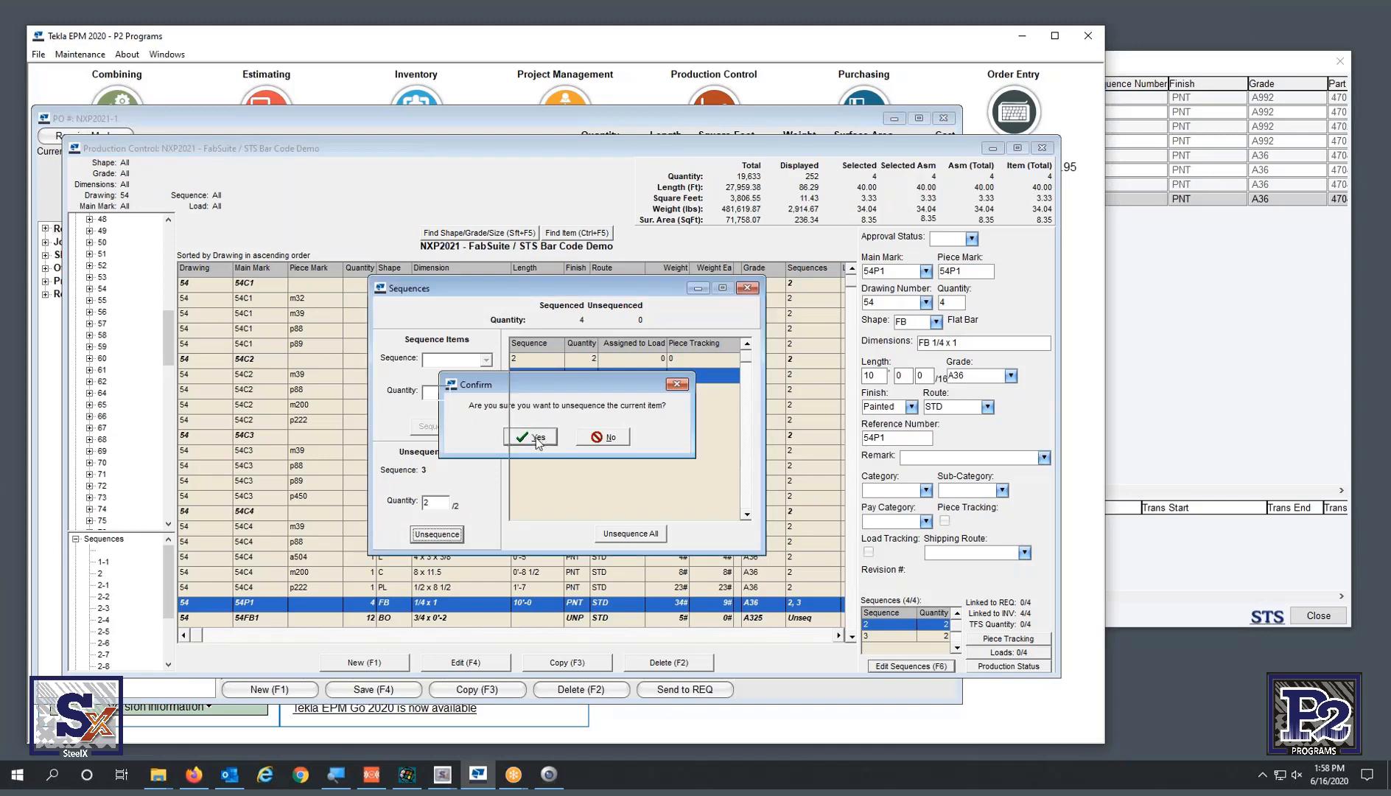
left_click(479, 361)
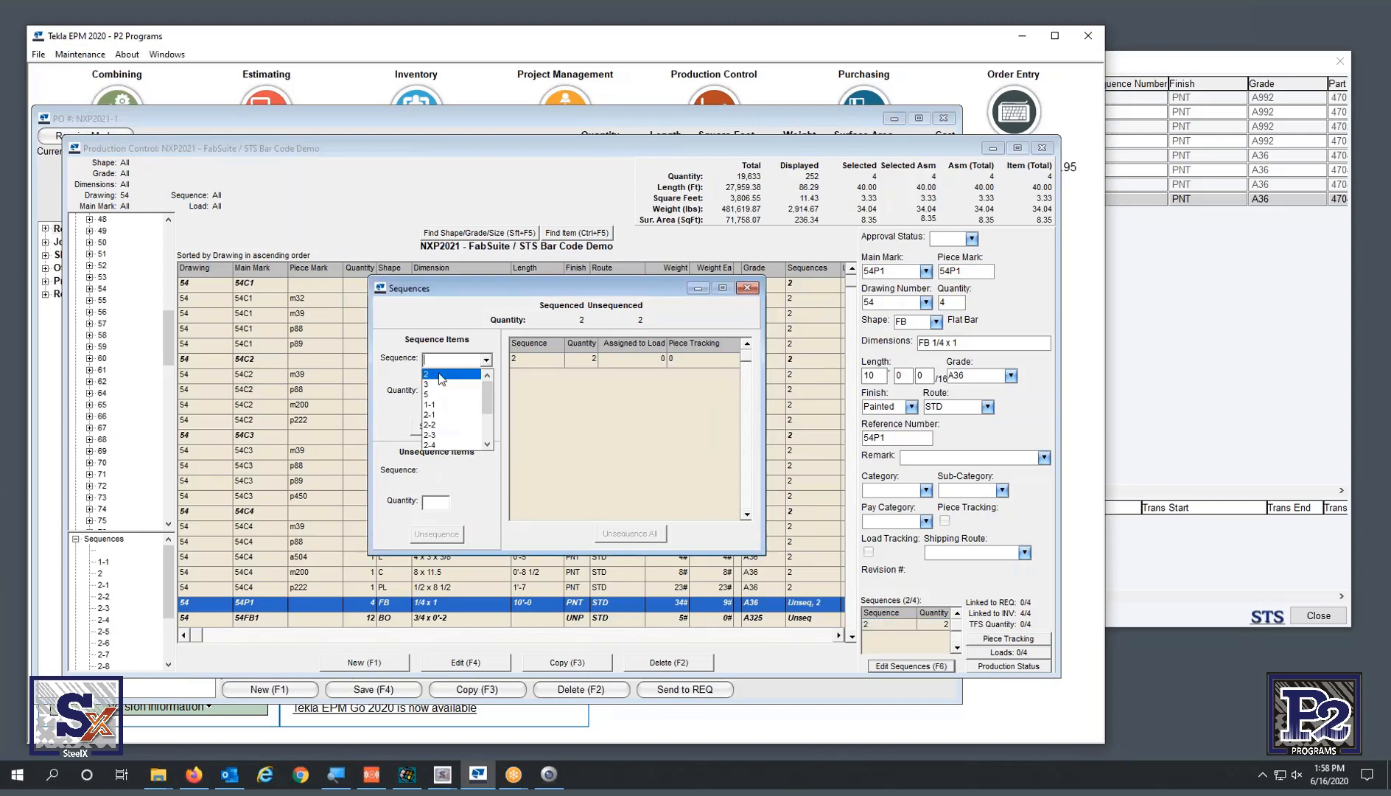
left_click(468, 405)
left_click(446, 428)
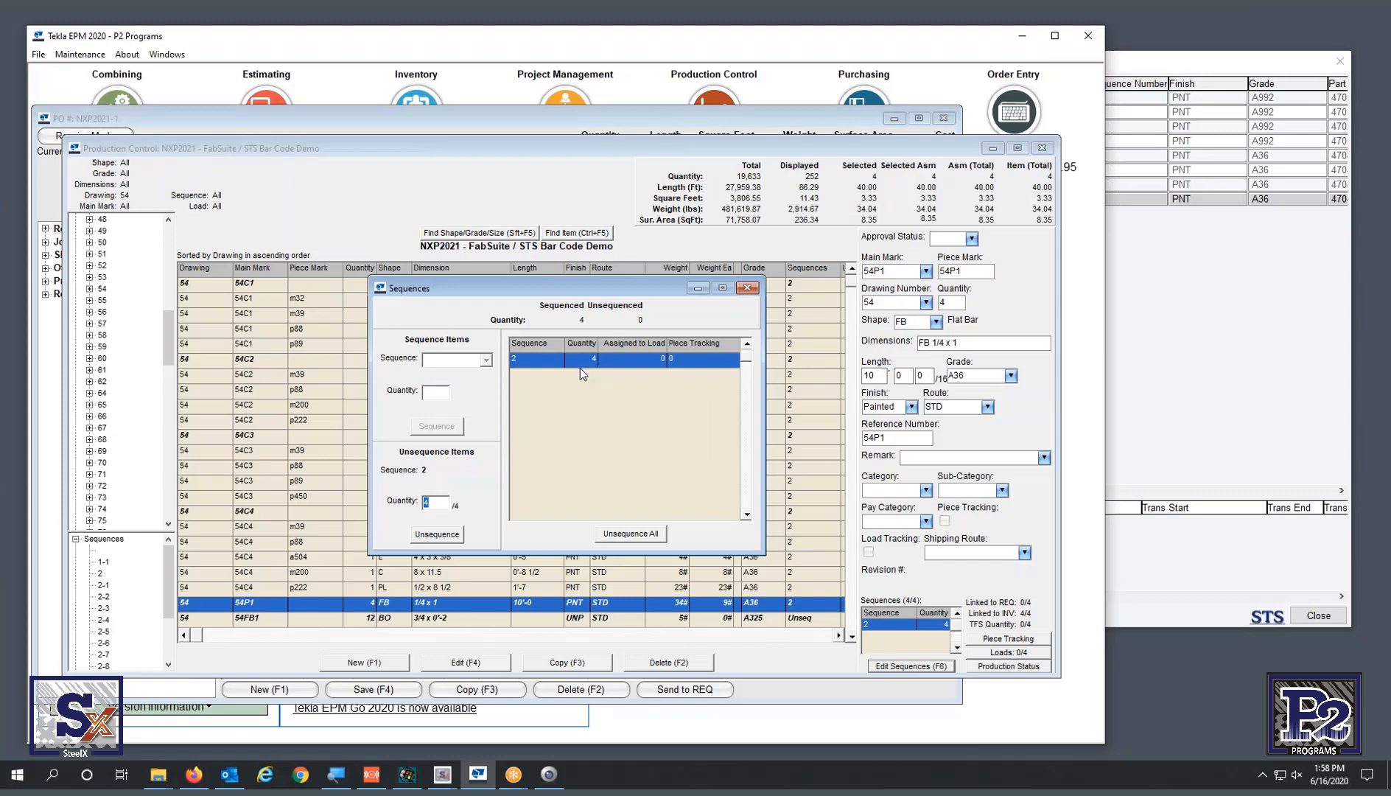
- Close the Browse Loads_1 list and bring up the open STS windows
left_click(1223, 344)
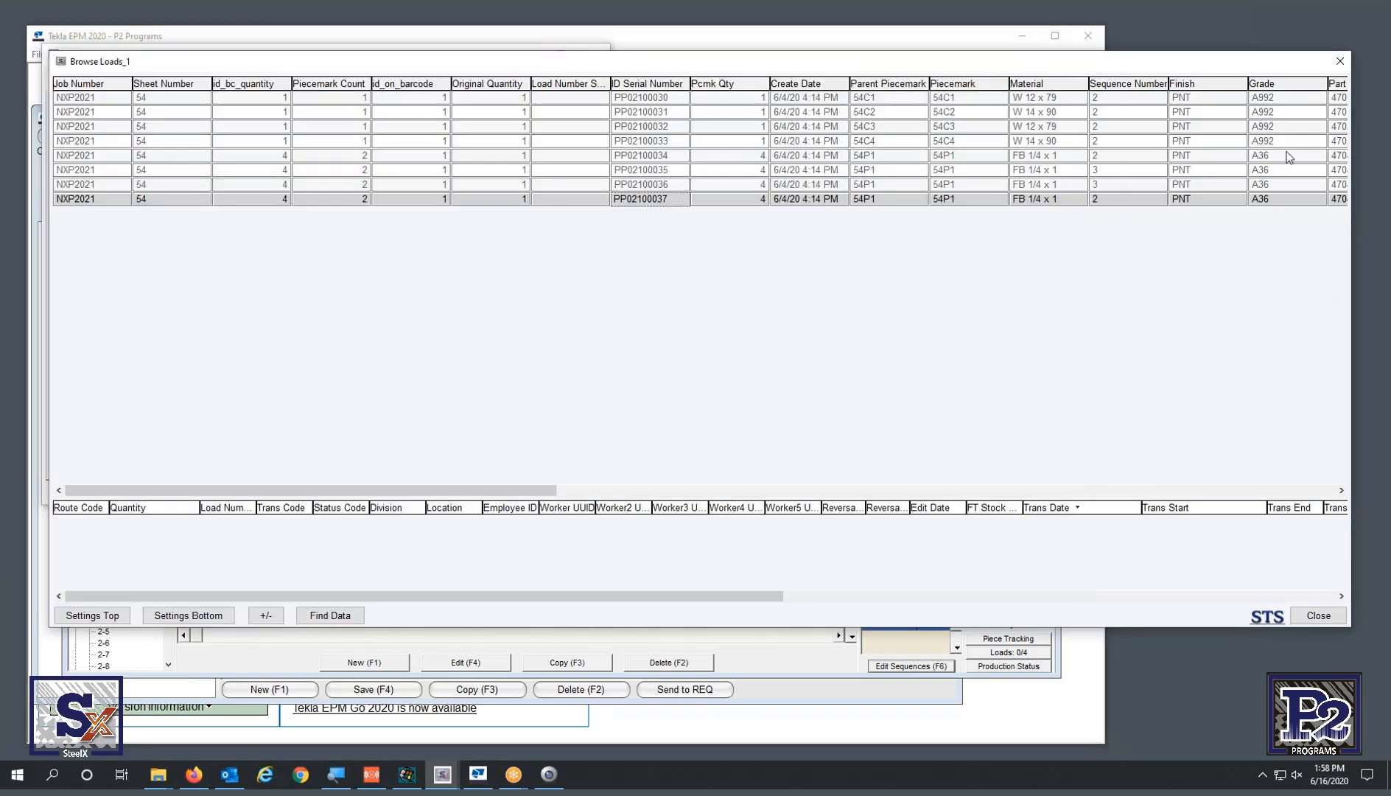
left_click(1340, 60)
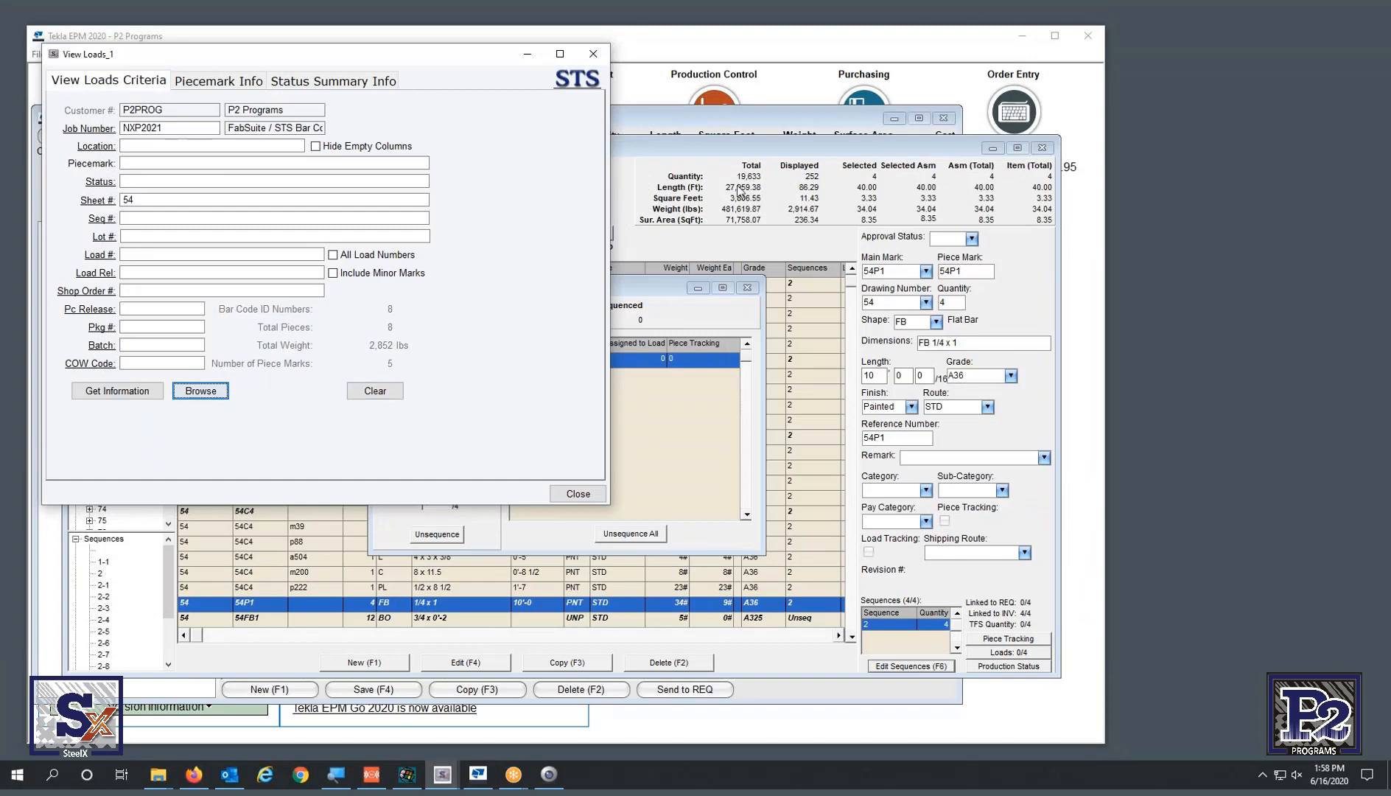
left_click(442, 774)
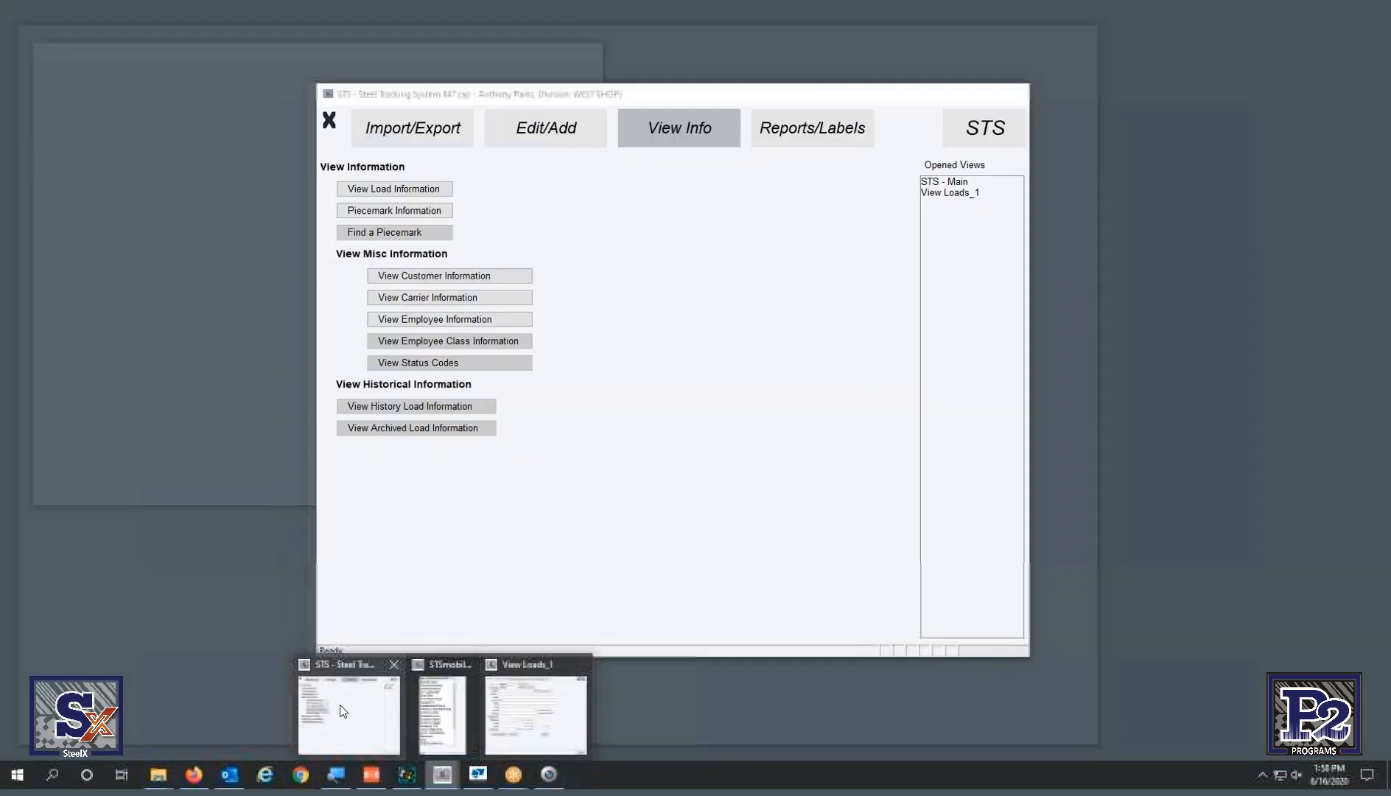
- Open KISS Import and get the KISS file for job NXP2021, sheet 54
left_click(349, 711)
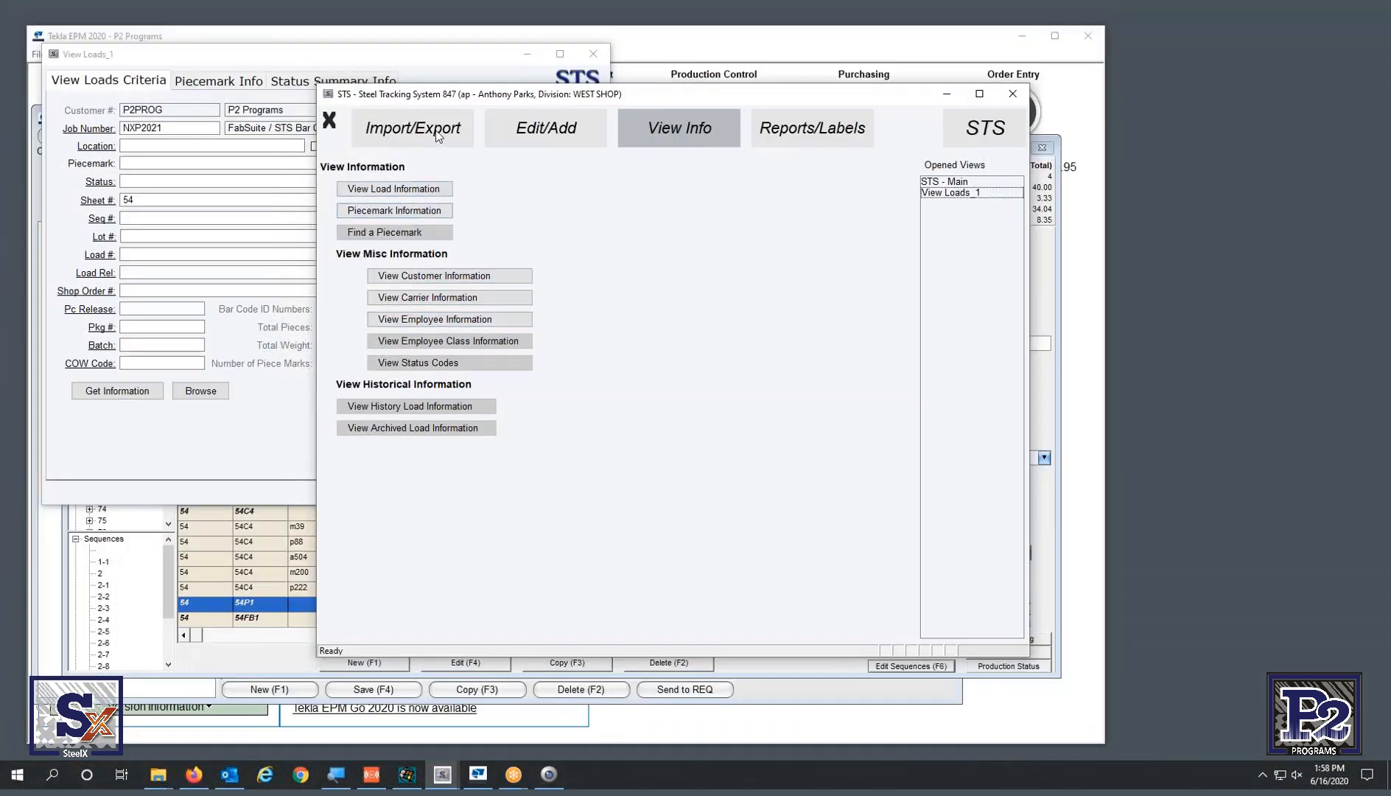
left_click(389, 333)
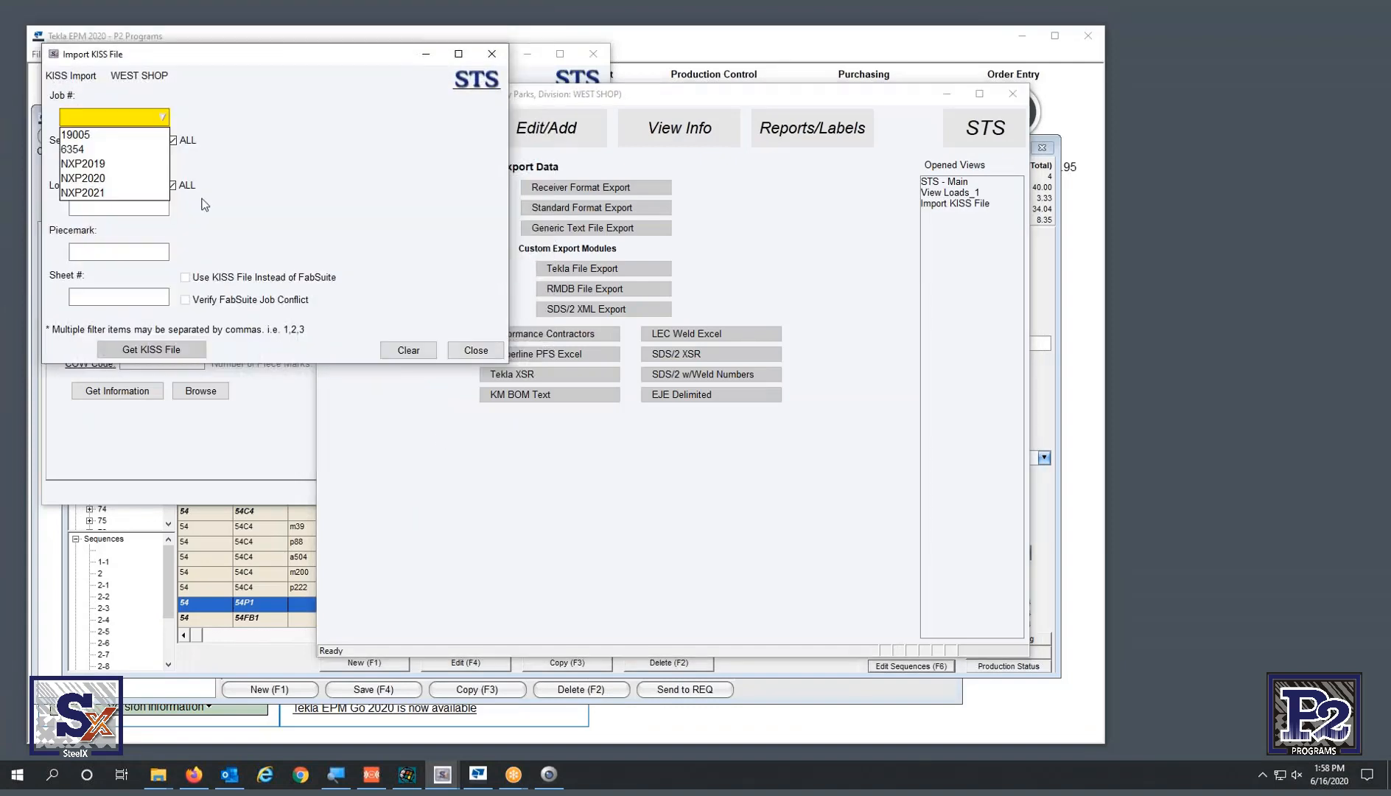
left_click(107, 194)
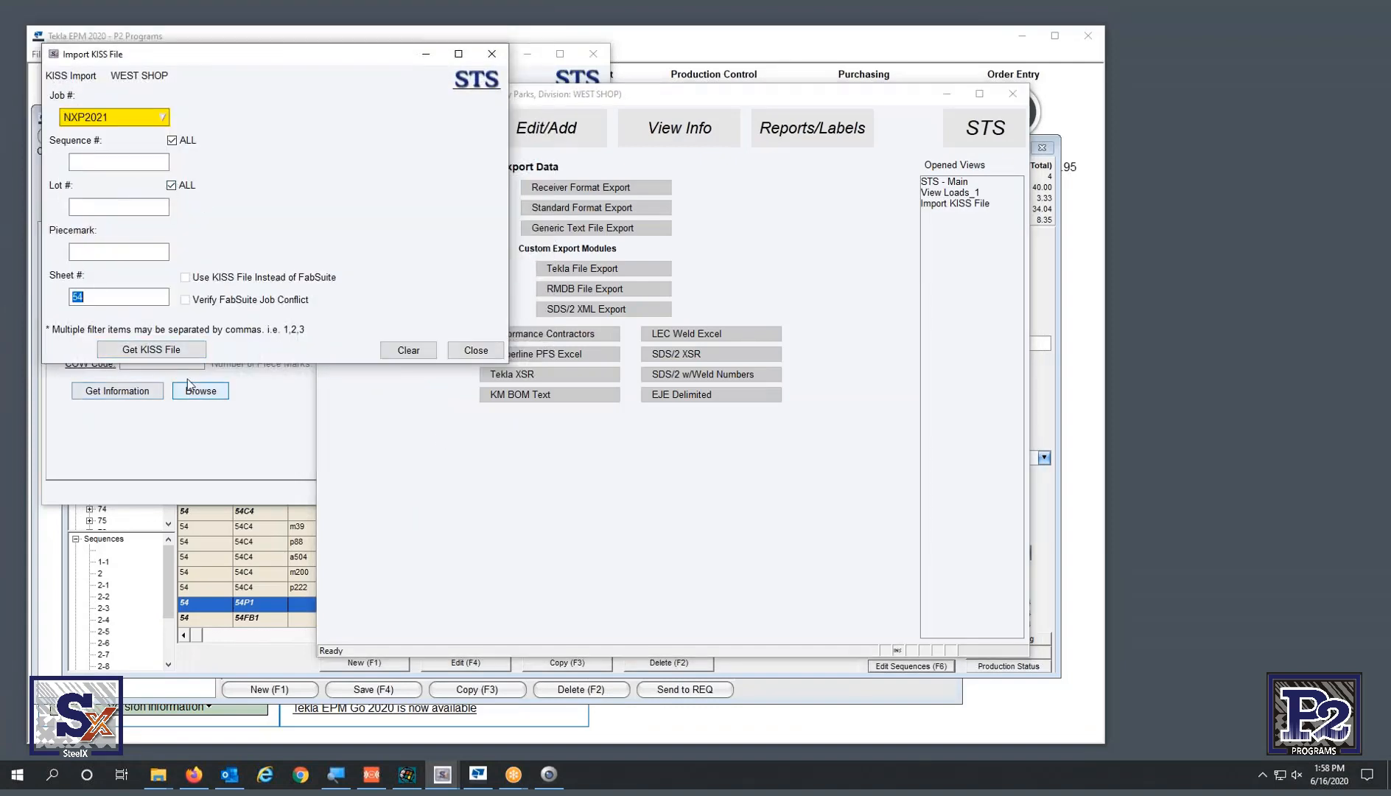
left_click(179, 349)
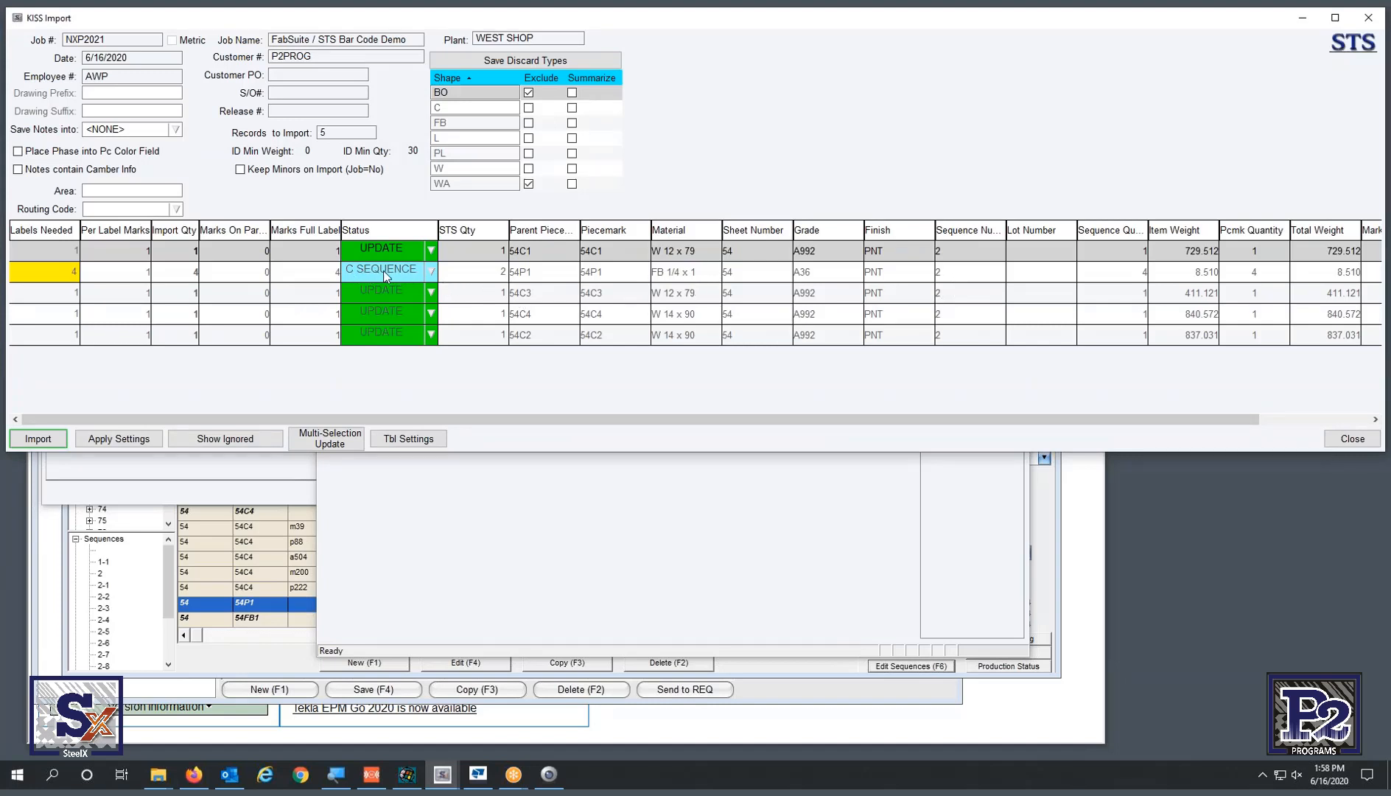
- Import the five records with settings and KISS route codes, skip the backup, and acknowledge completion
left_click(33, 440)
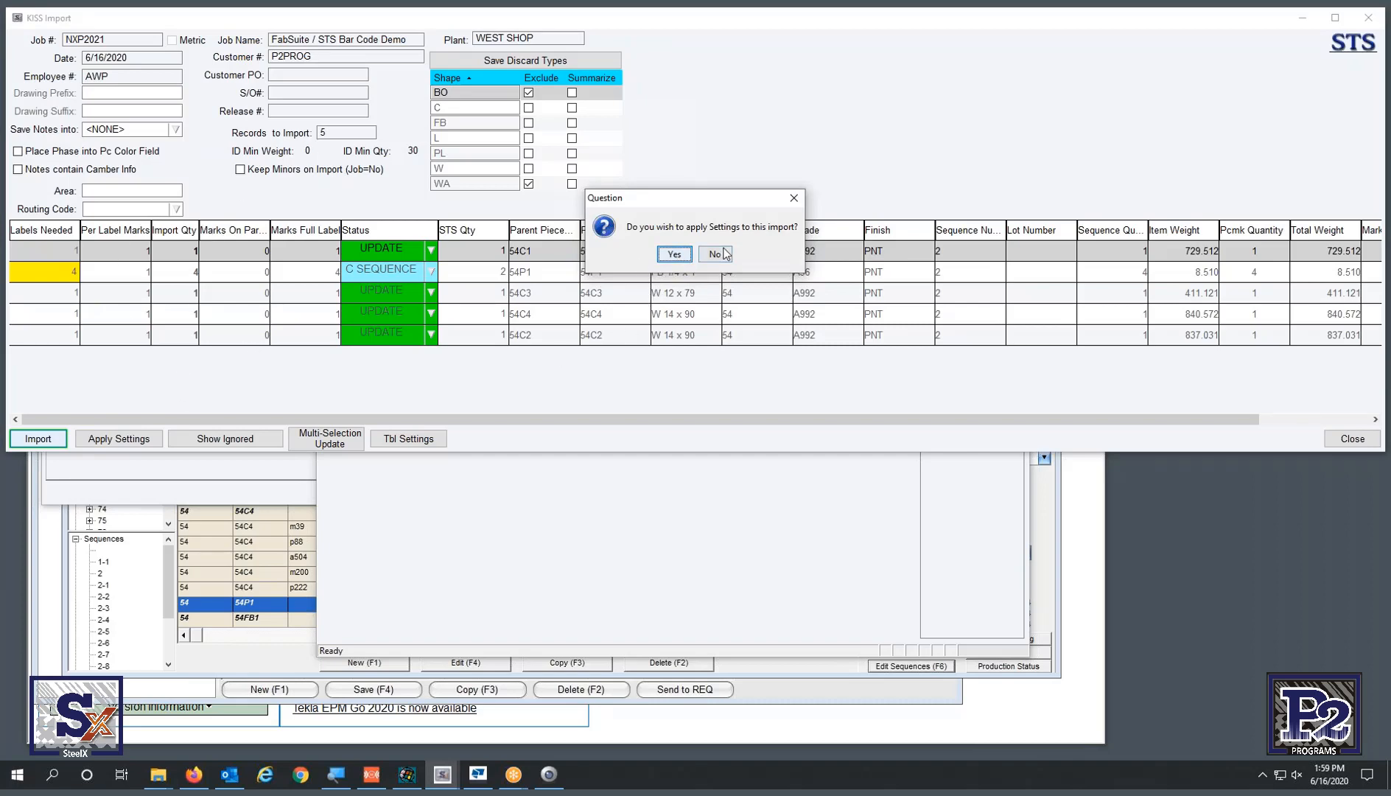
left_click(675, 254)
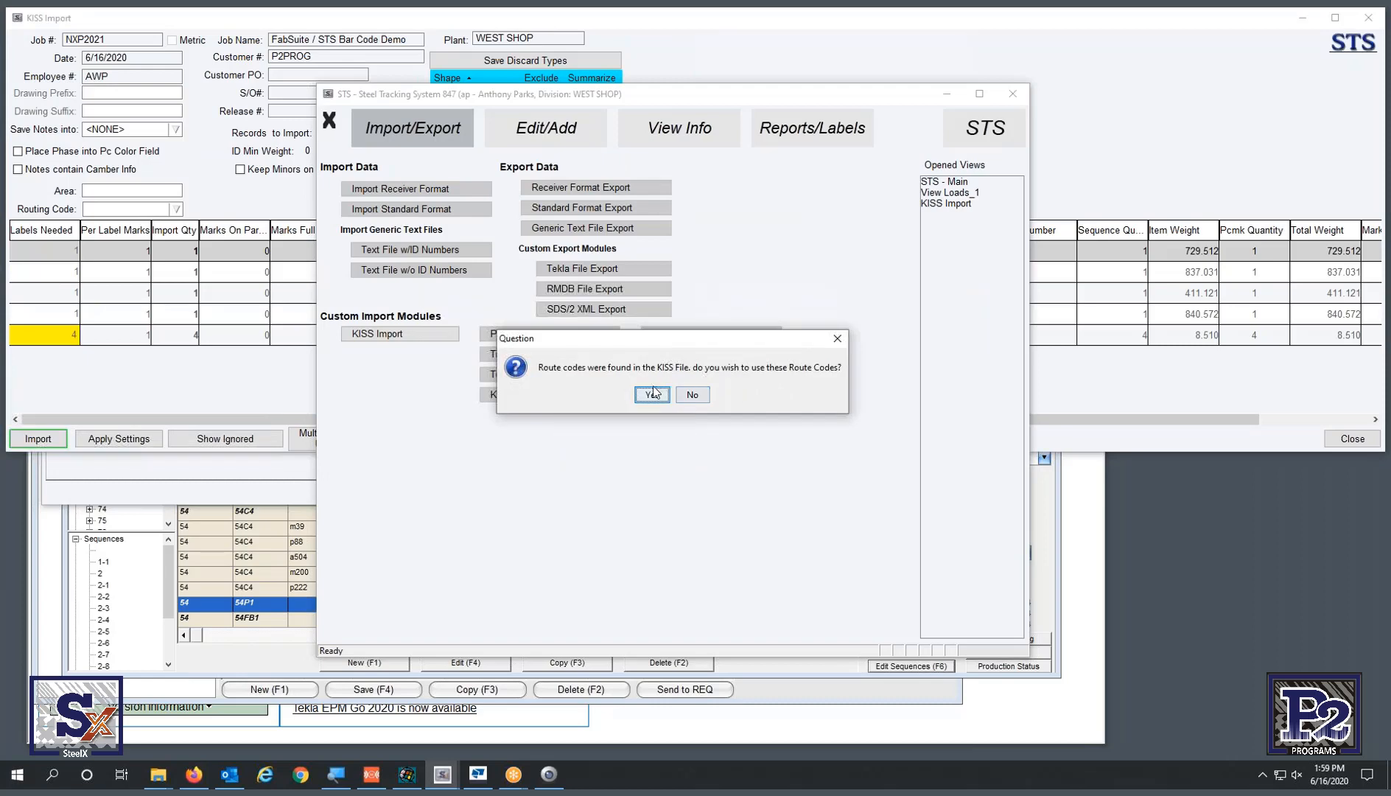
left_click(653, 394)
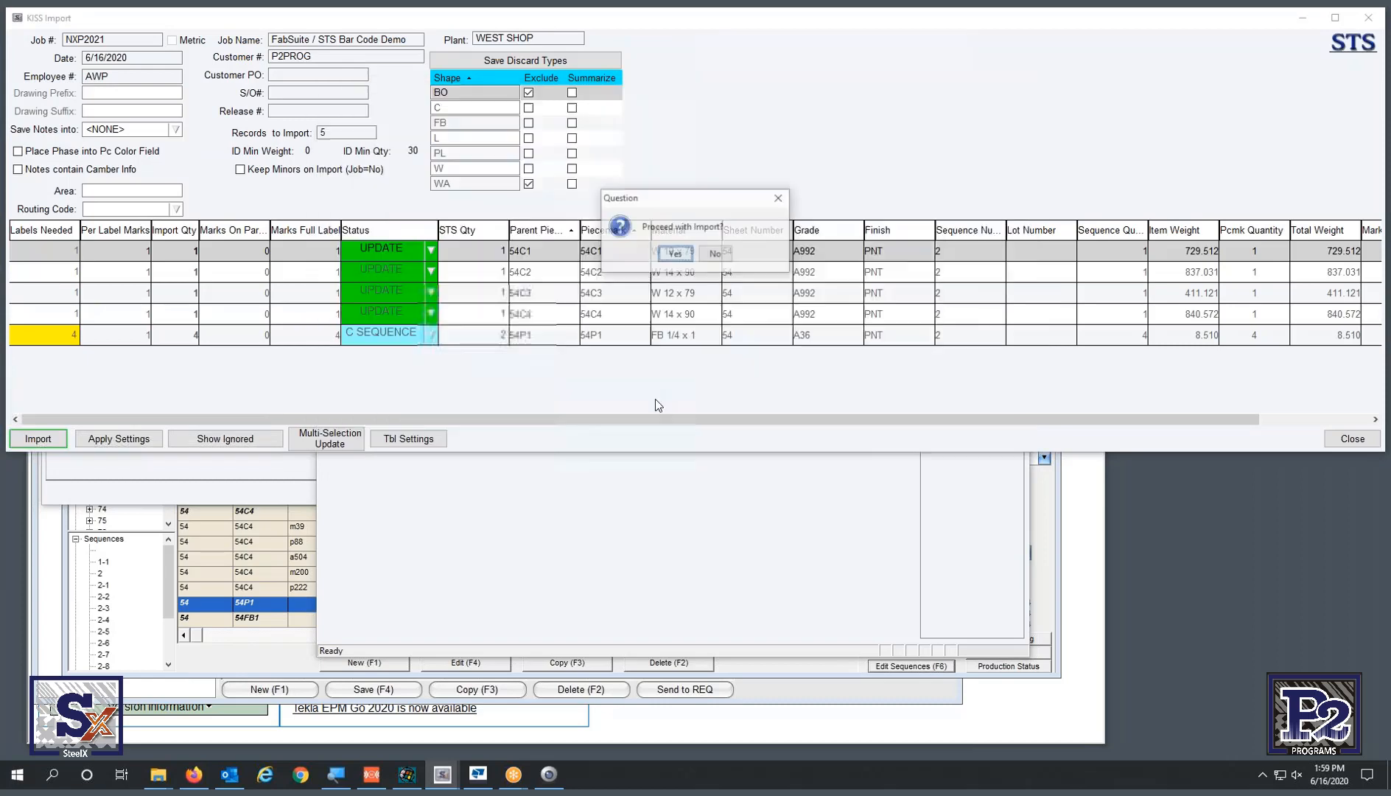
left_click(675, 254)
left_click(713, 256)
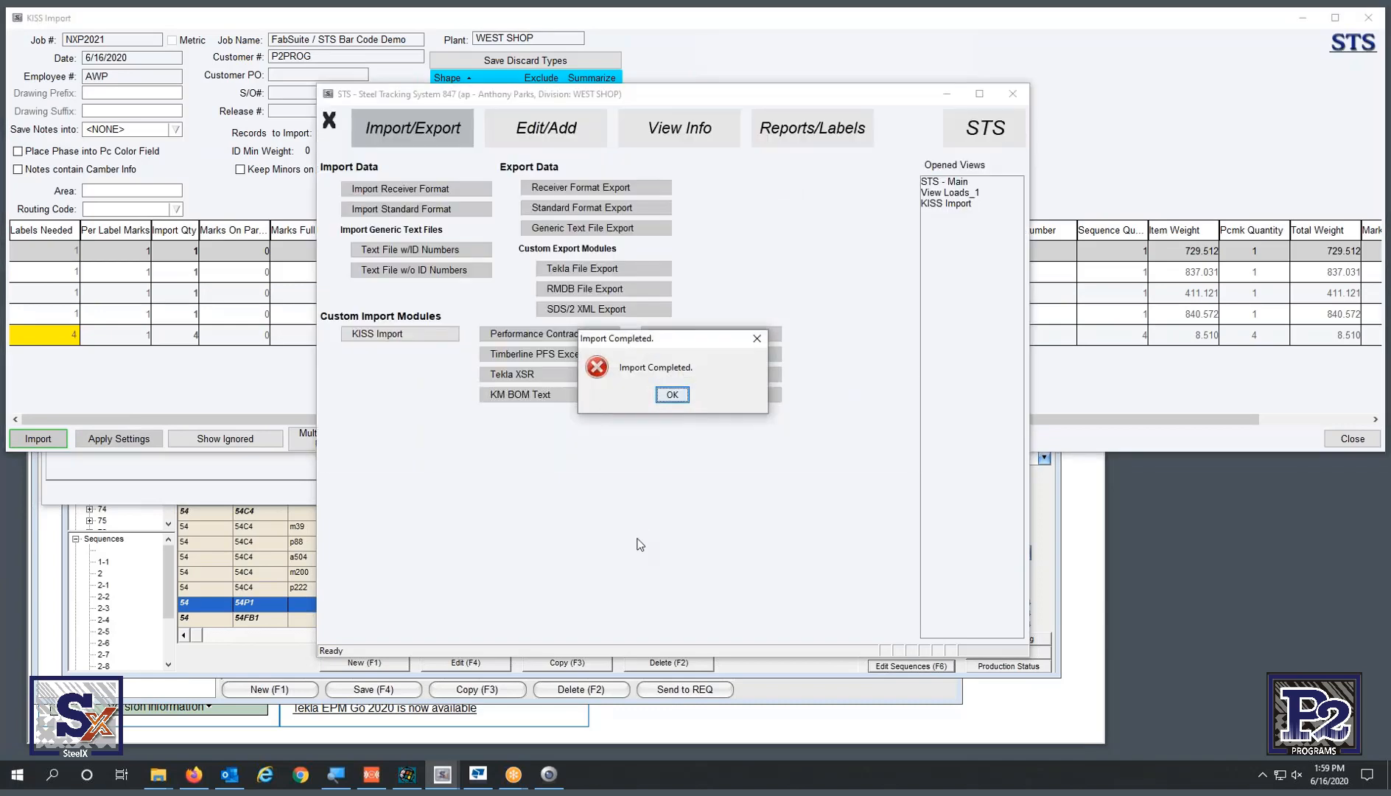
left_click(672, 395)
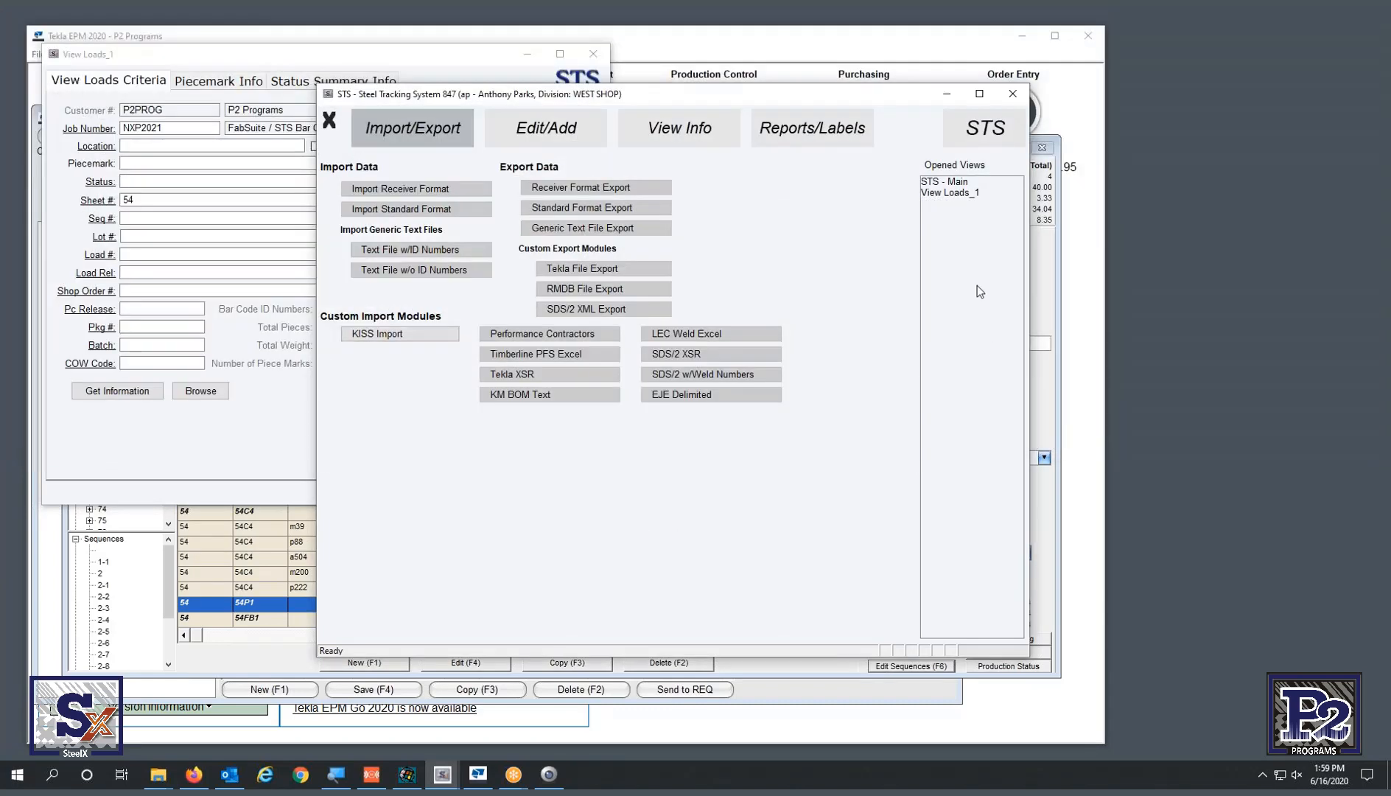
- Gather load information for job NXP2021 sheet 54 and show it in an enlarged browse grid
left_click(272, 428)
left_click(147, 397)
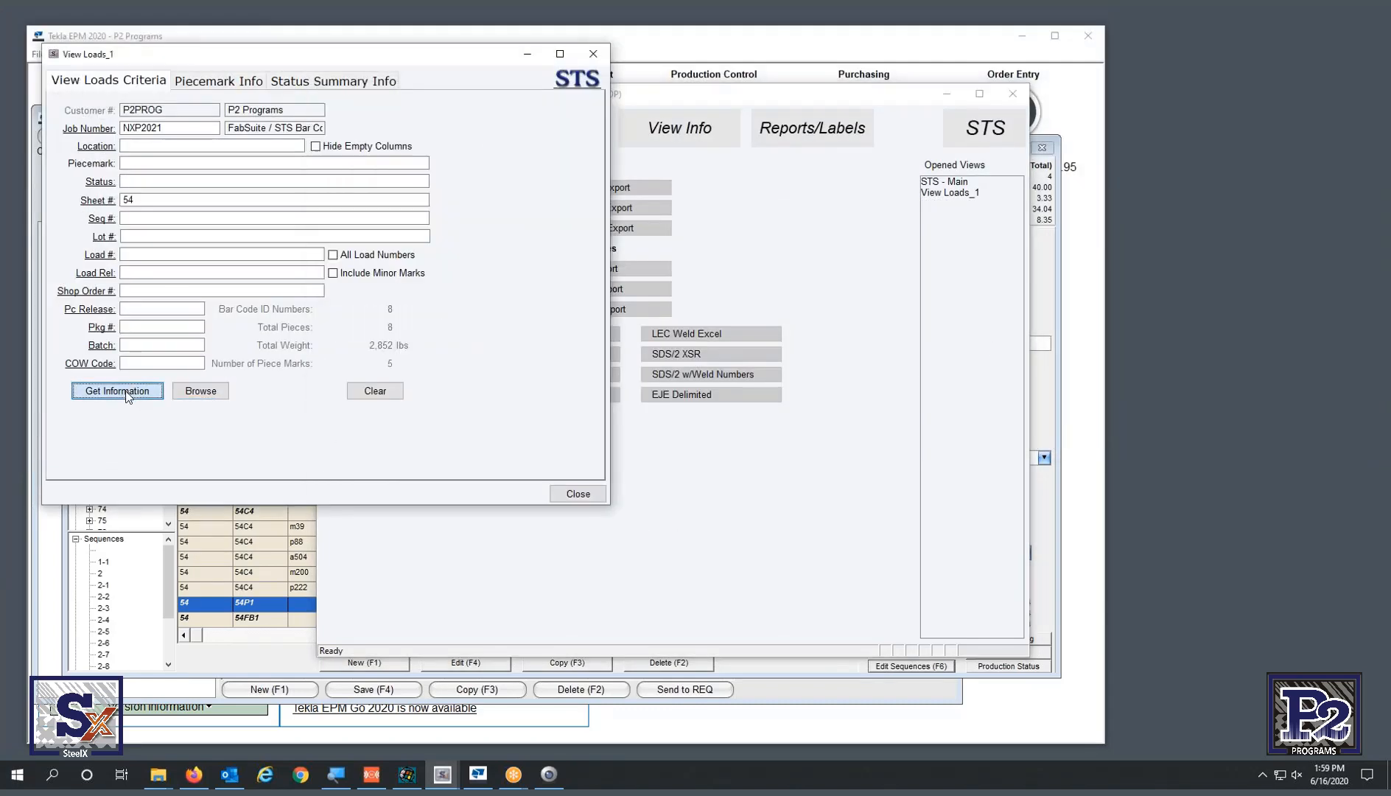
left_click(212, 395)
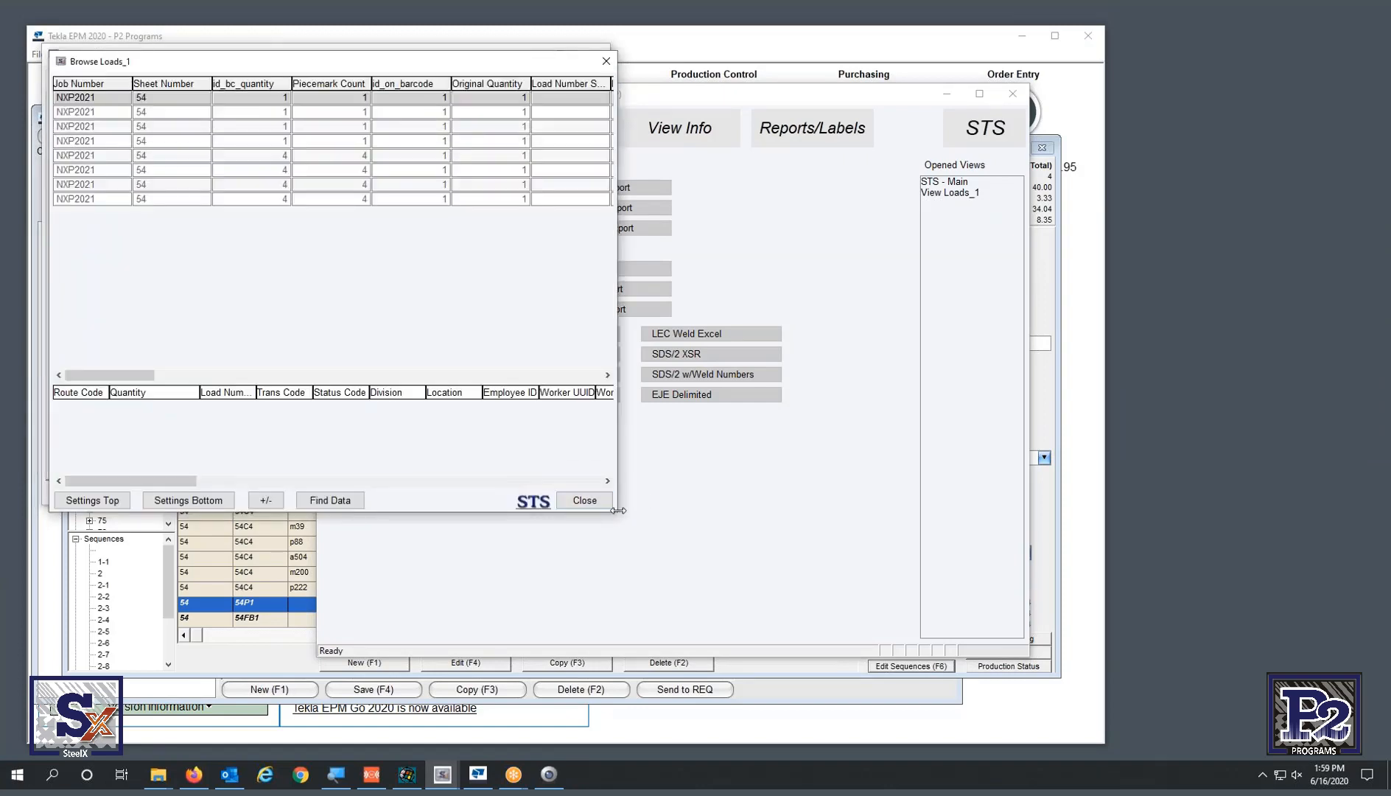
left_click_drag(616, 514, 1337, 613)
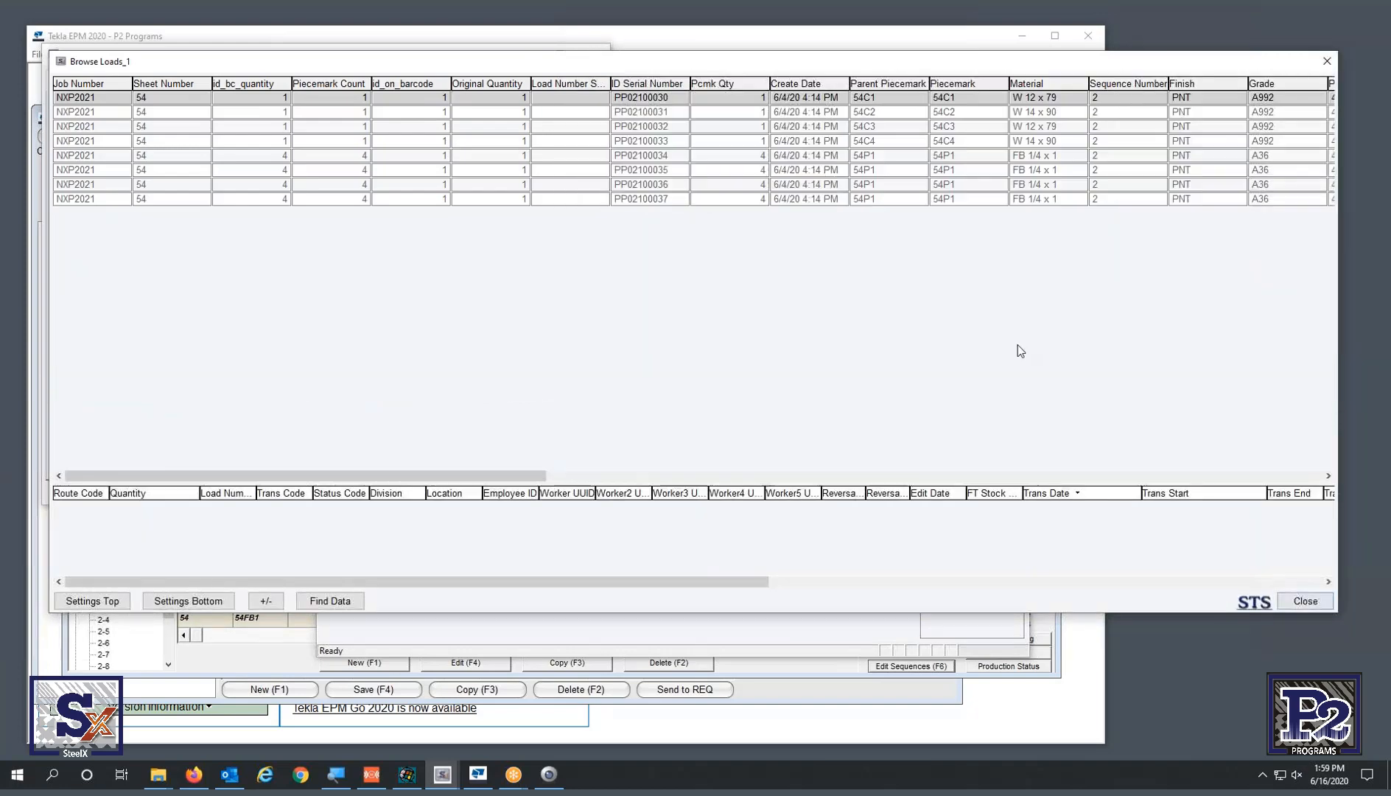
- Review the load rows PP02100034 through PP02100037 in the grid
left_click(1108, 156)
left_click(1109, 169)
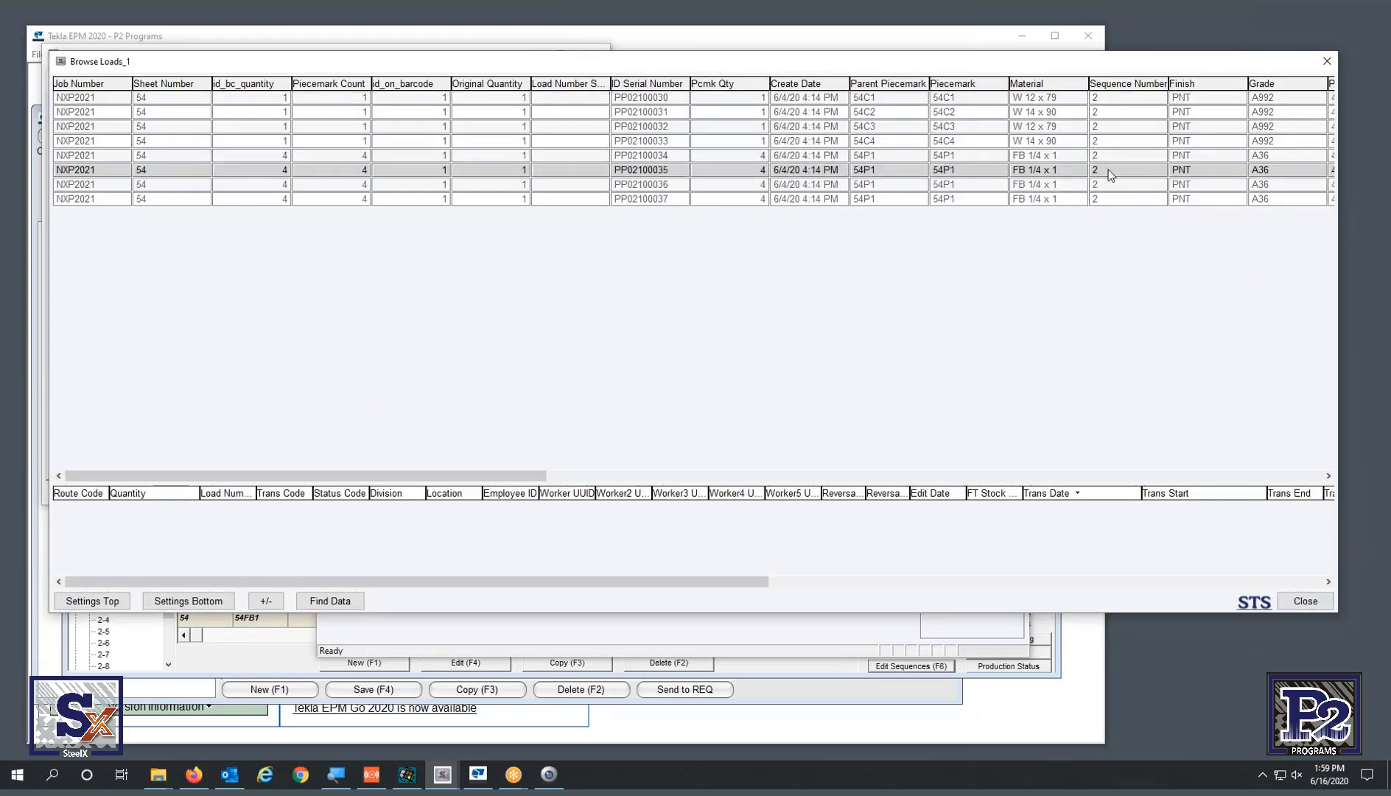
left_click(1110, 185)
left_click(678, 157)
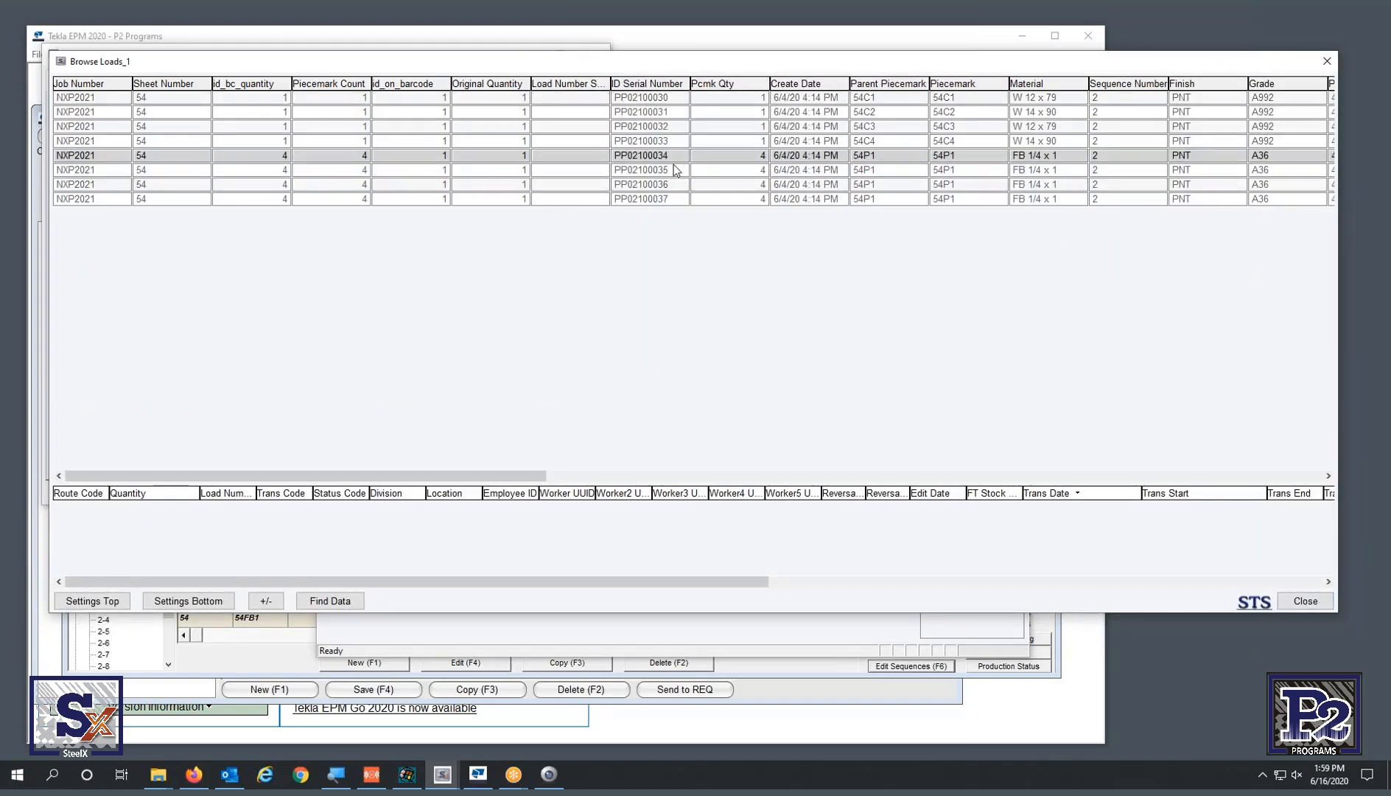
left_click(671, 170)
left_click(672, 184)
left_click(672, 199)
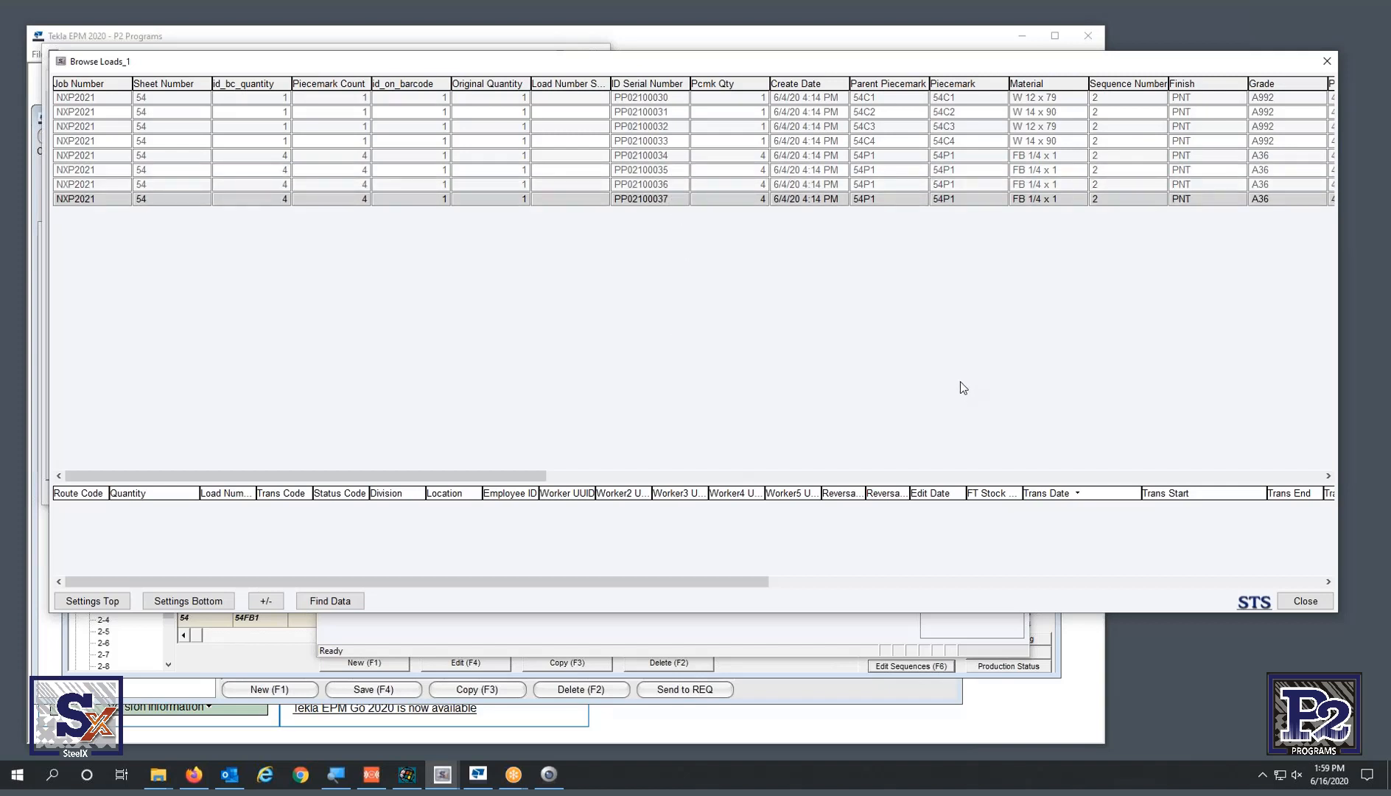
- Close the loads grid and criteria window, then bring purchase order NXP2021-1 forward in Tekla EPM
left_click(1327, 61)
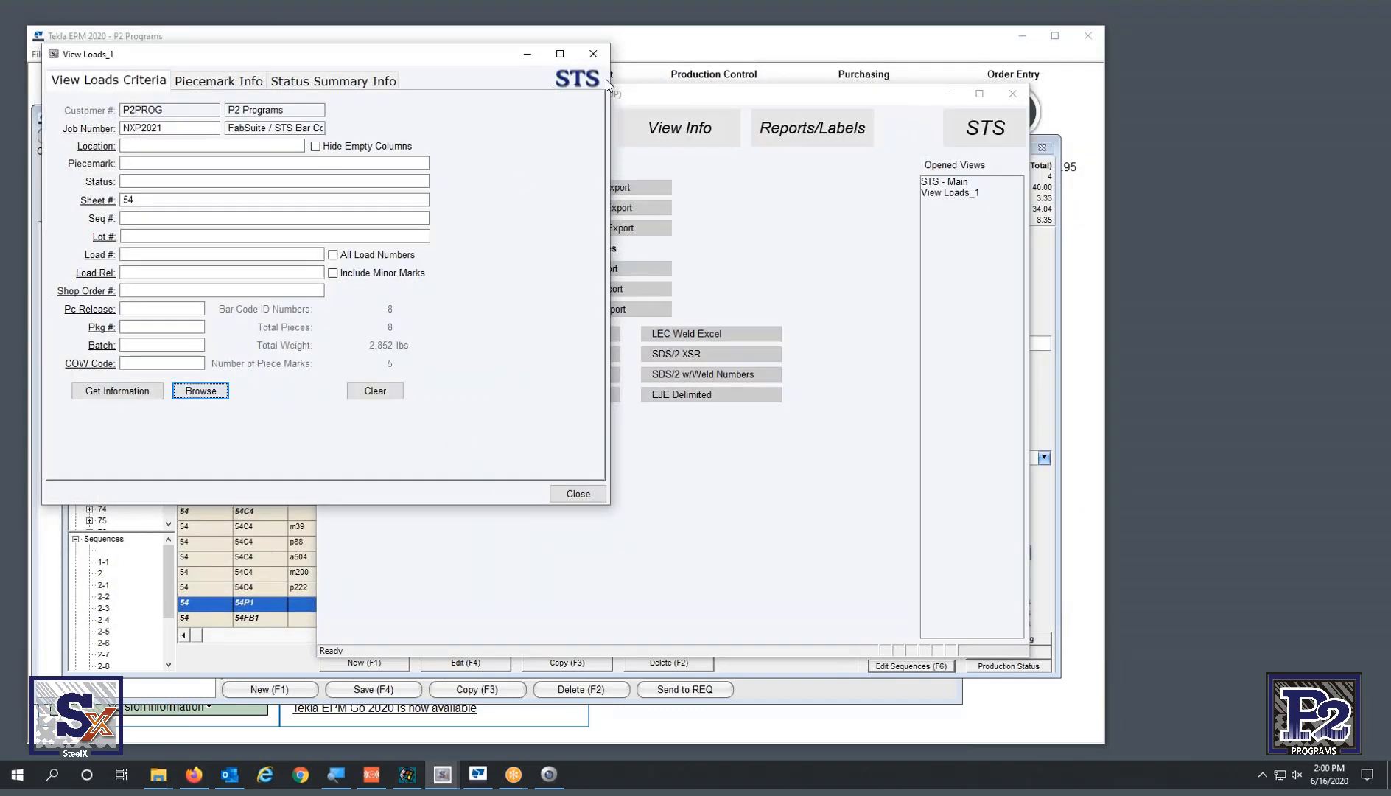
left_click(593, 54)
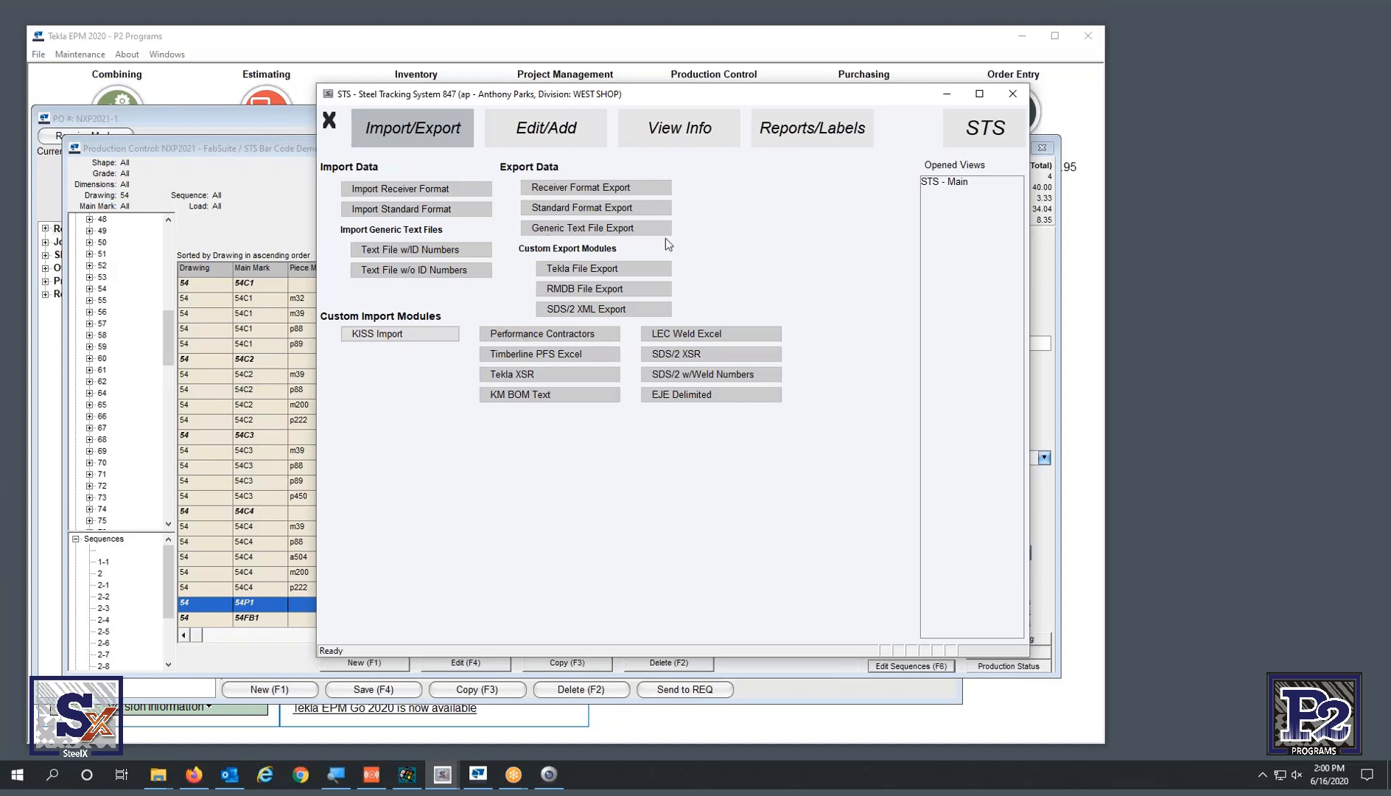
left_click(314, 46)
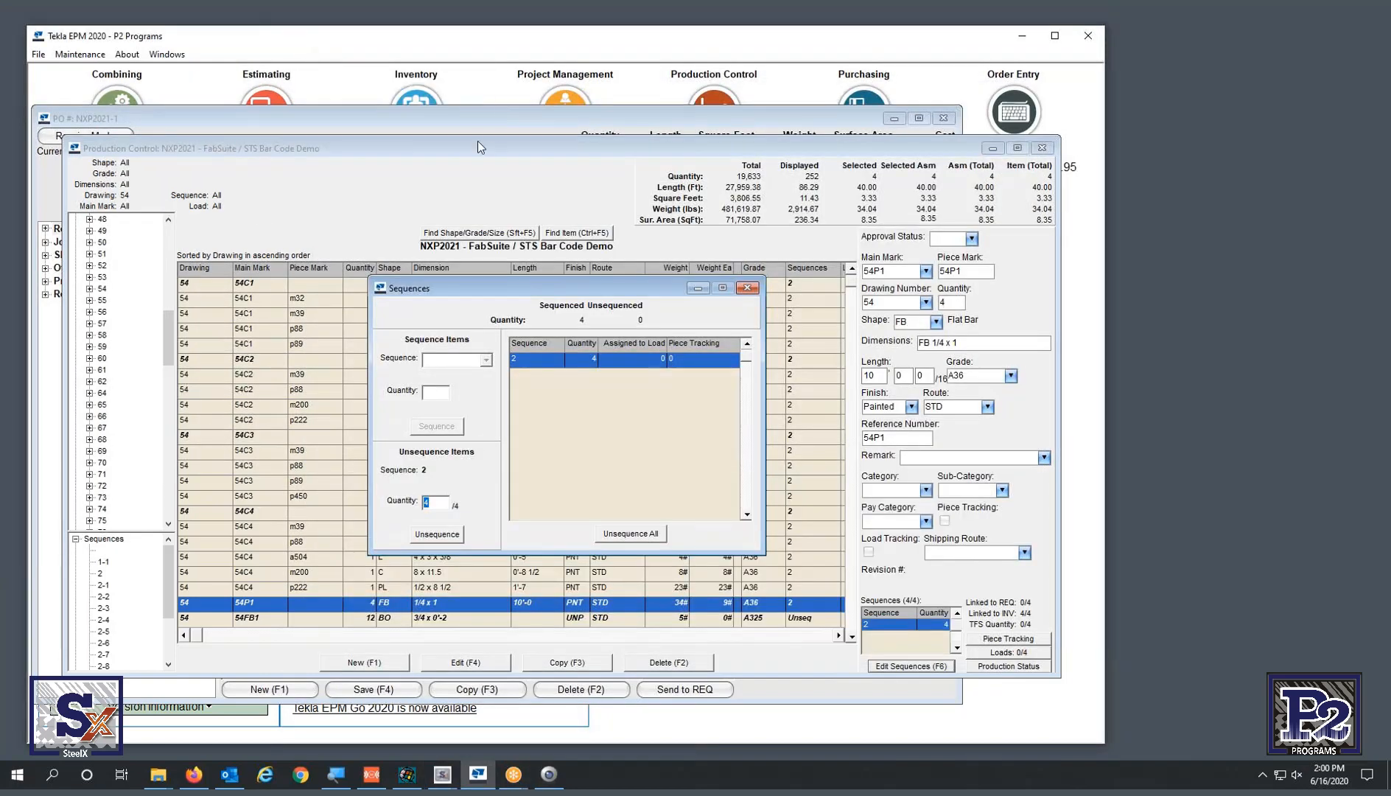
left_click(343, 122)
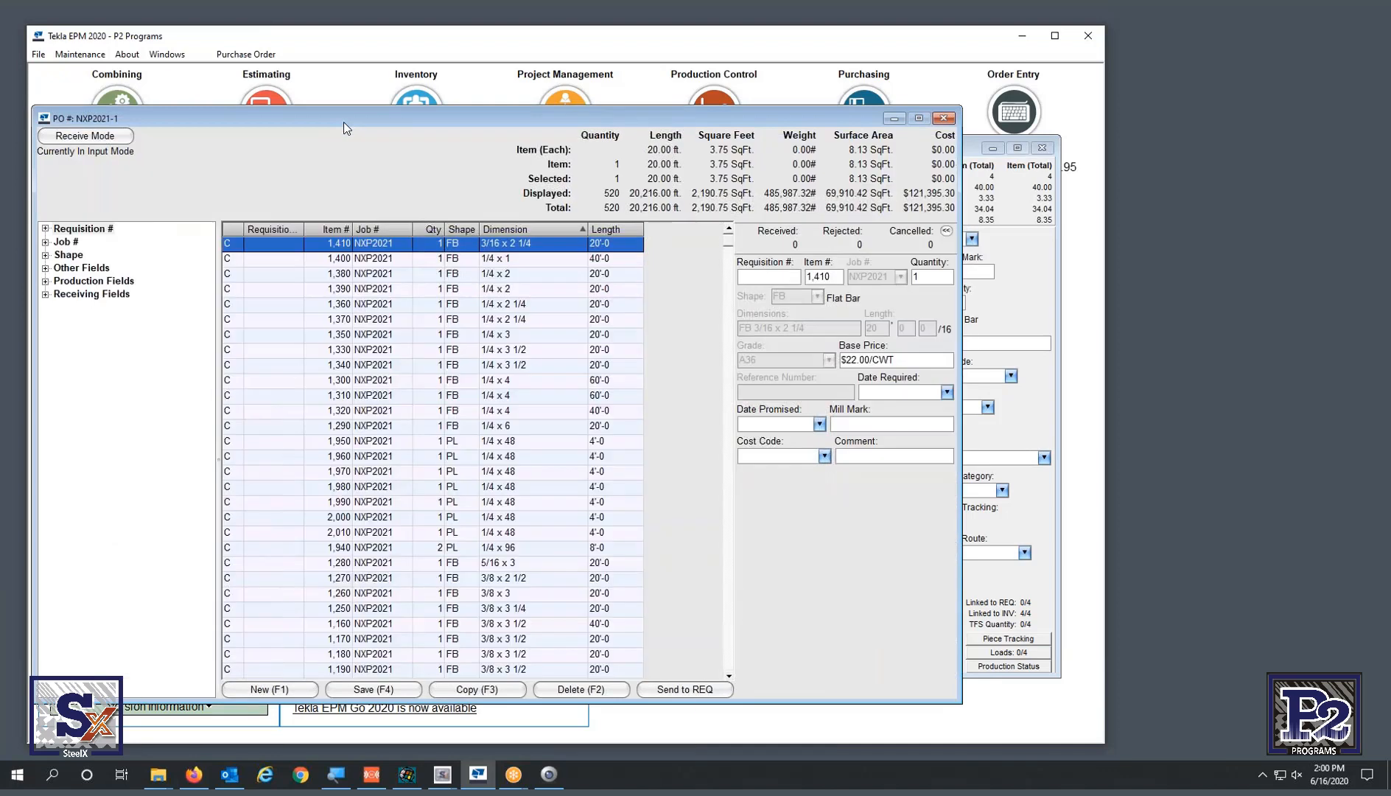
- Choose Shape & Grade as the filter for the purchase order receiving reports
left_click(247, 56)
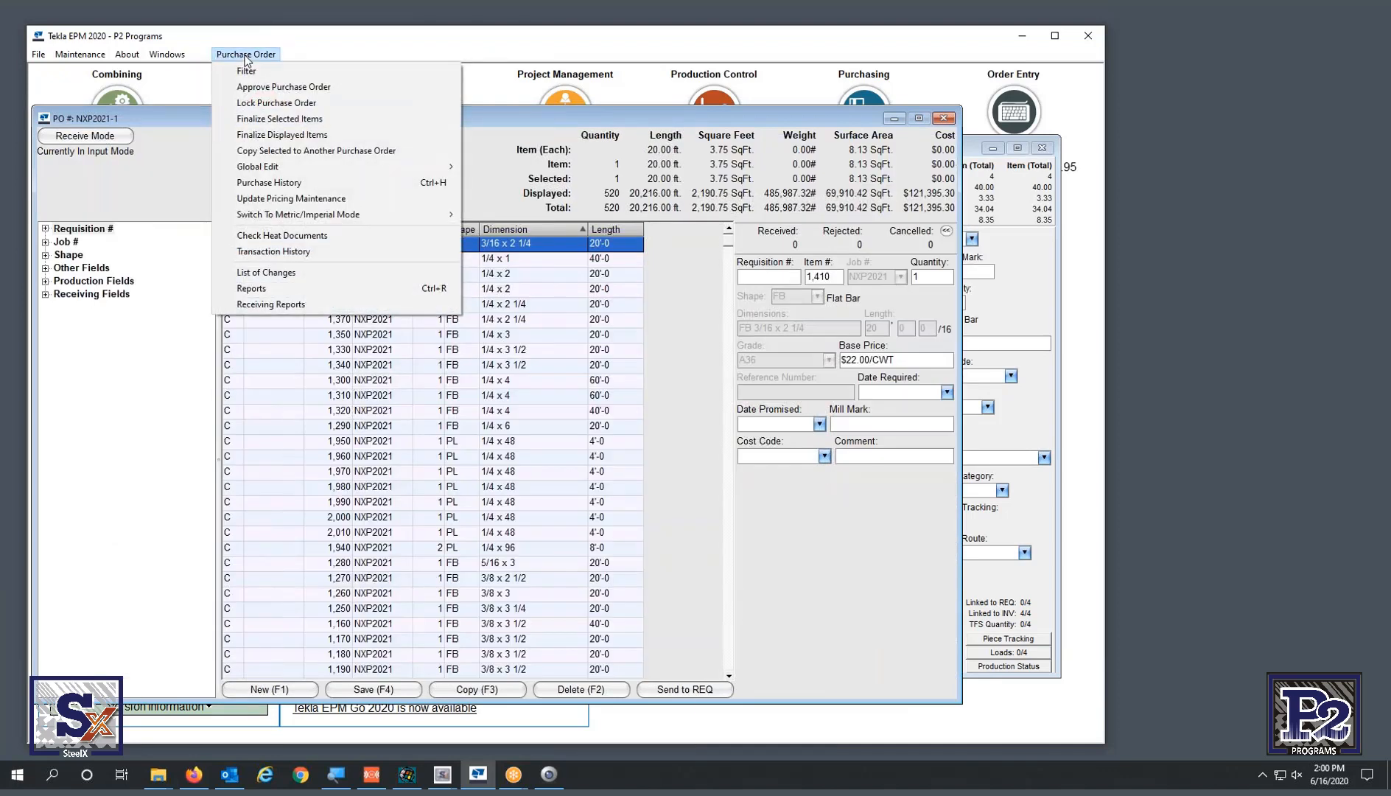
left_click(297, 311)
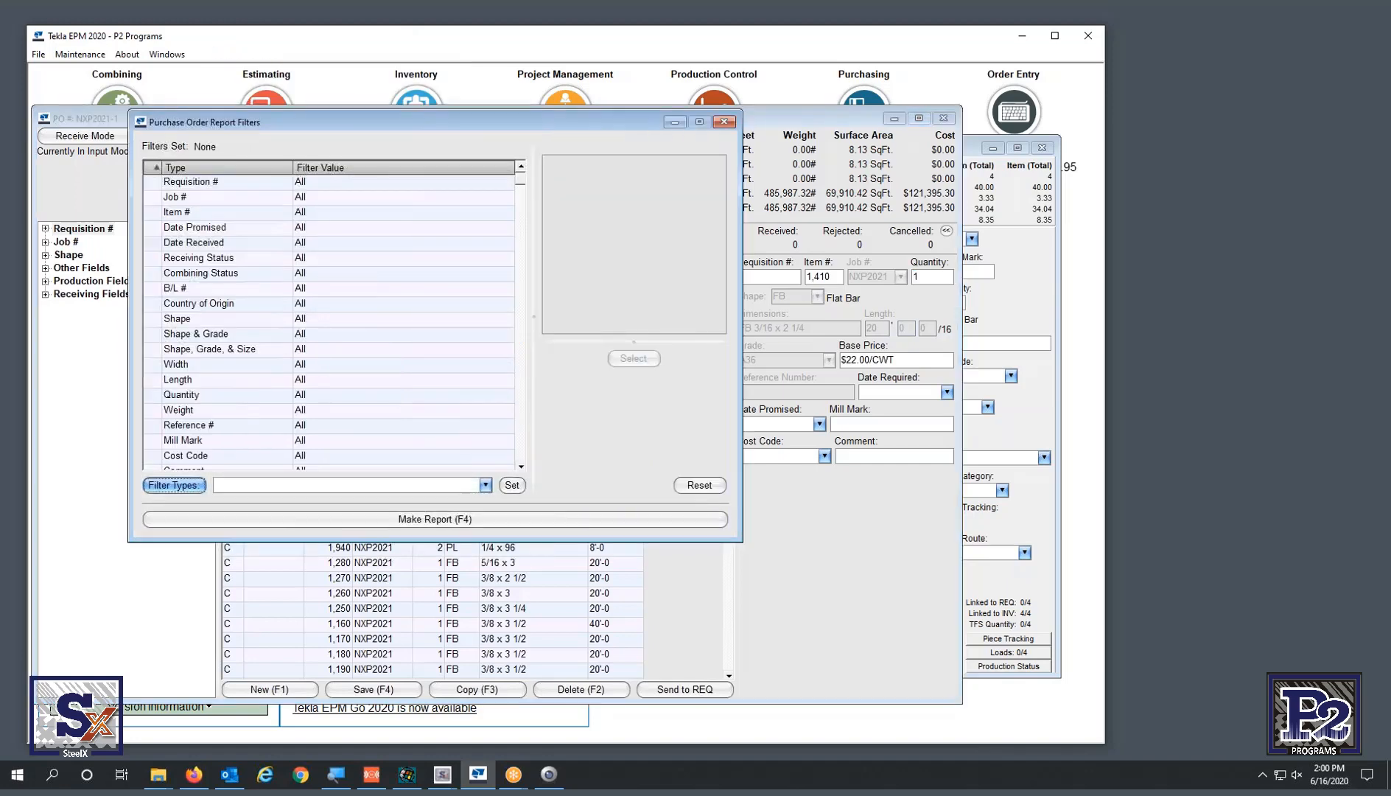
left_click(263, 335)
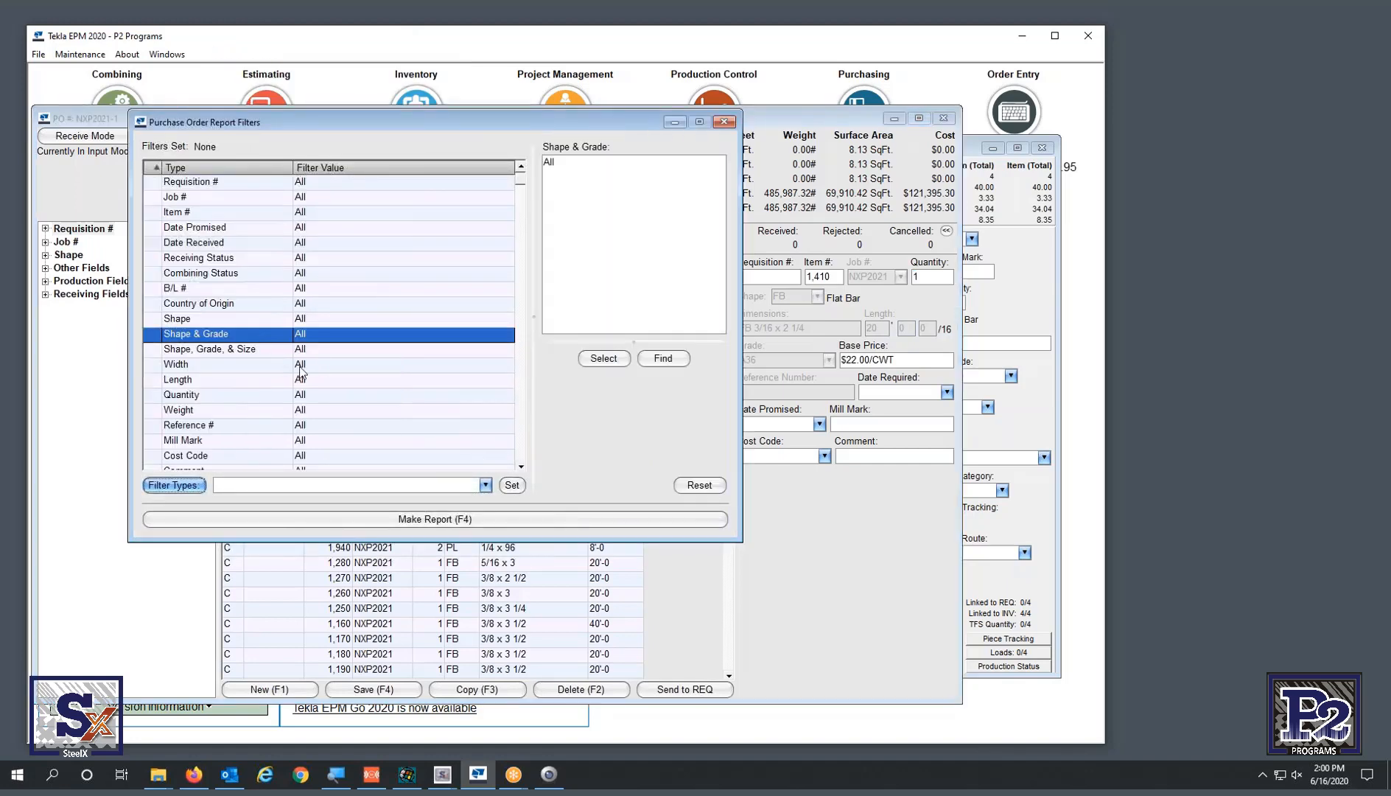
- Include C A36 and PL A36 in the Shape & Grade filter and build the report list
left_click(614, 359)
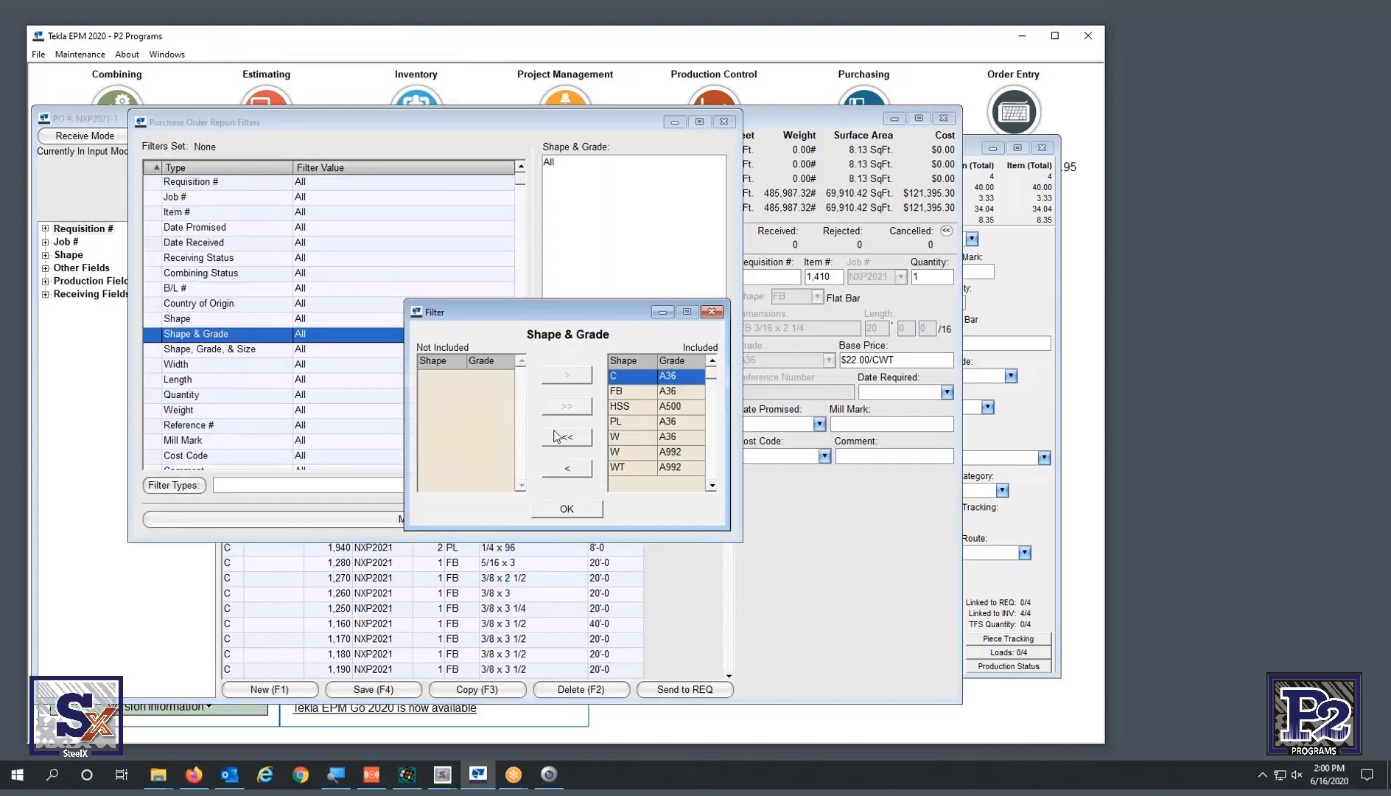
double_click(446, 375)
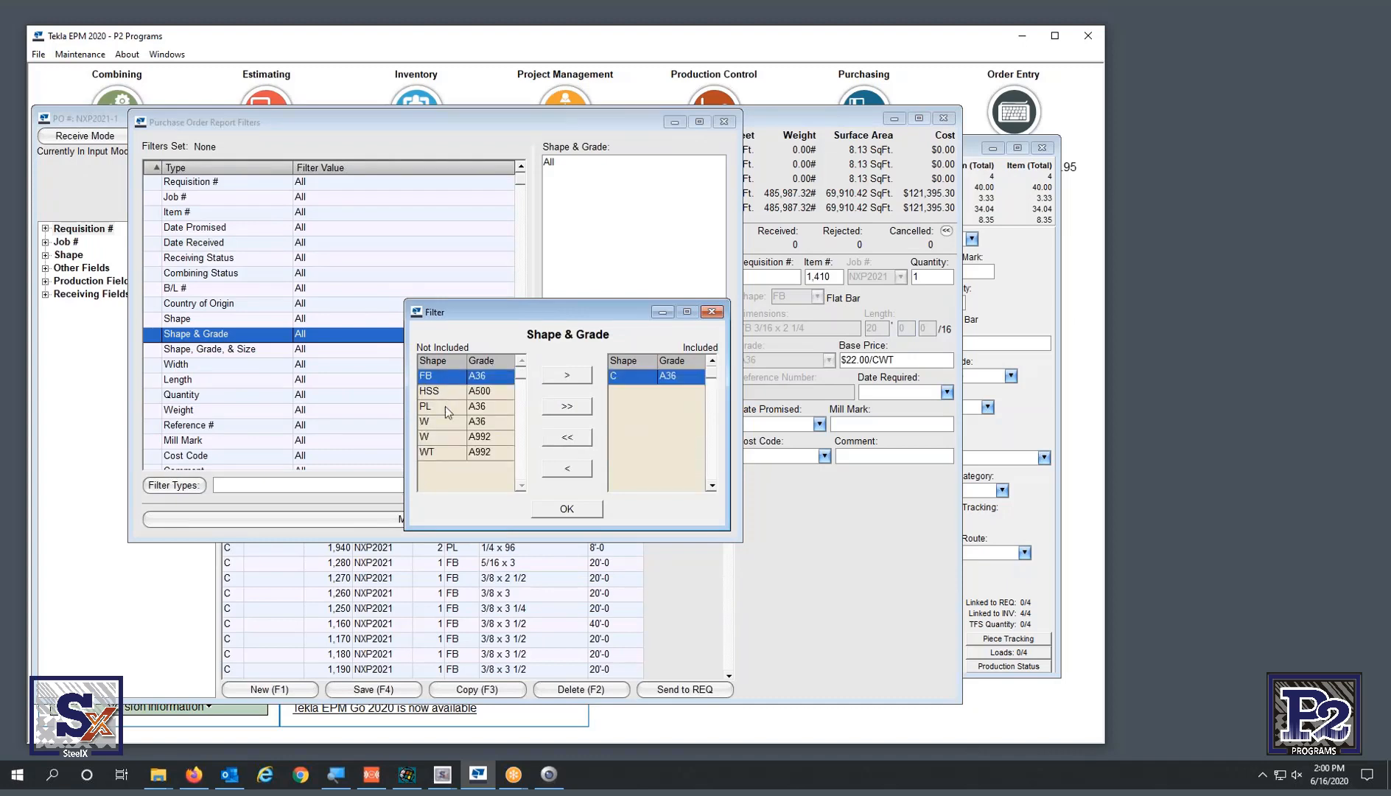
left_click(444, 407)
double_click(444, 408)
left_click(566, 510)
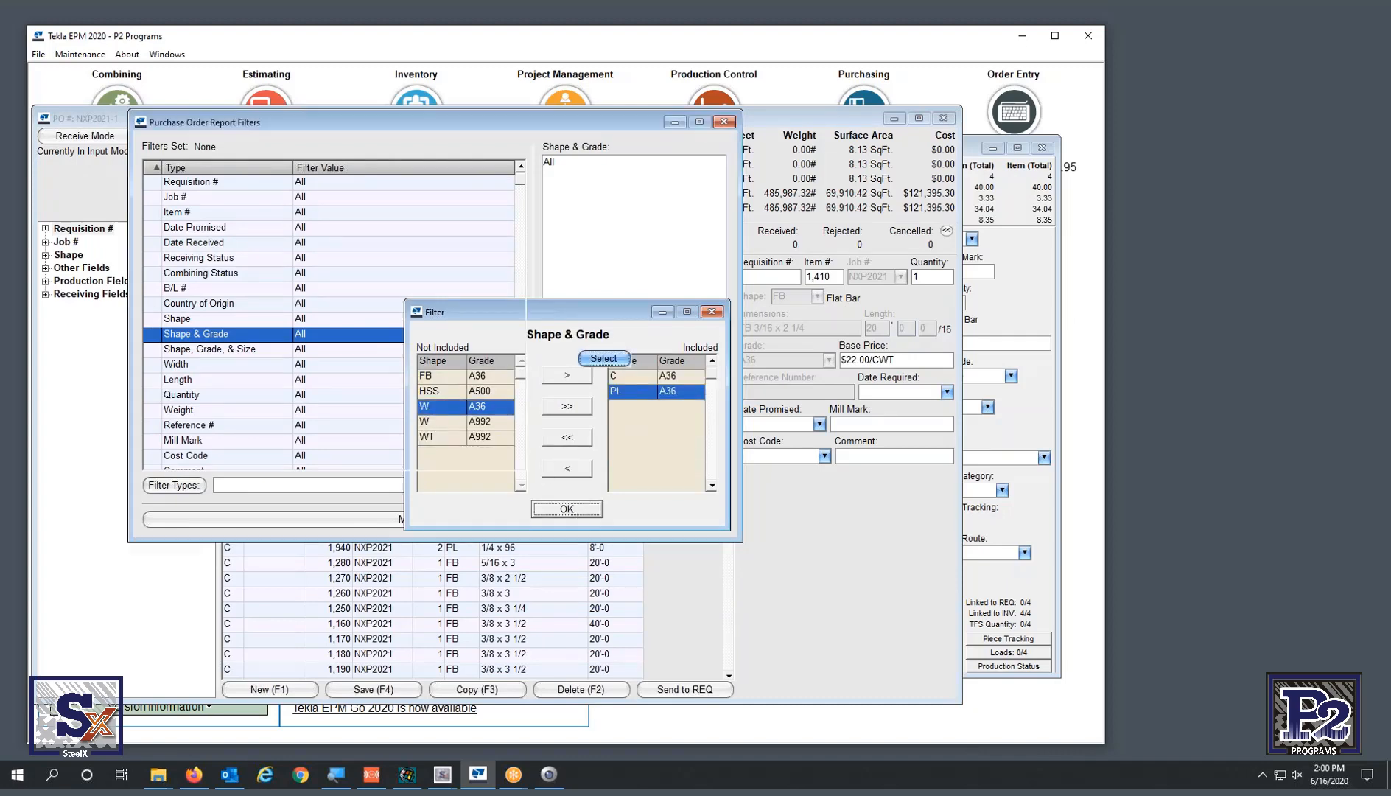
left_click(509, 520)
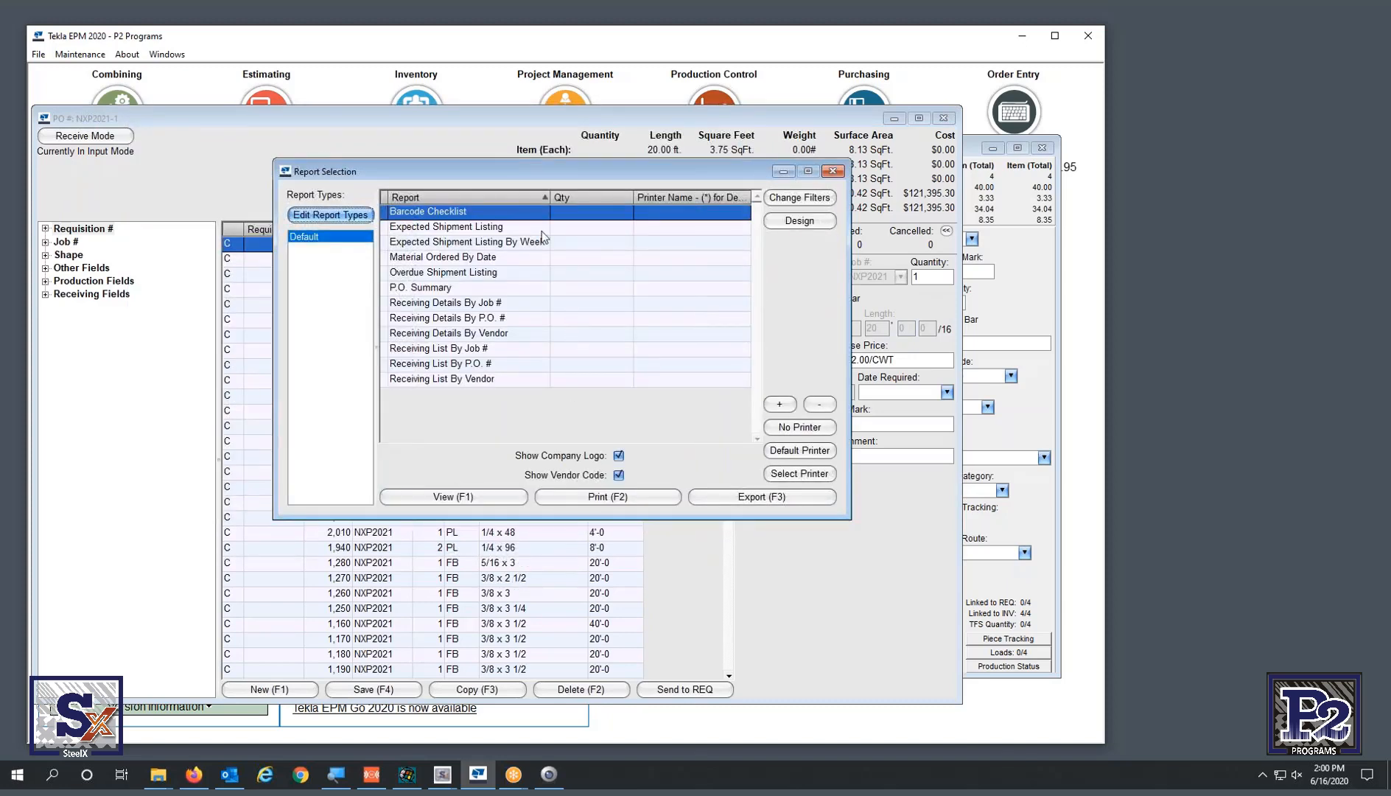
- View the Barcode Checklist in a resized viewer on the right, then close Report Selection
left_click(479, 498)
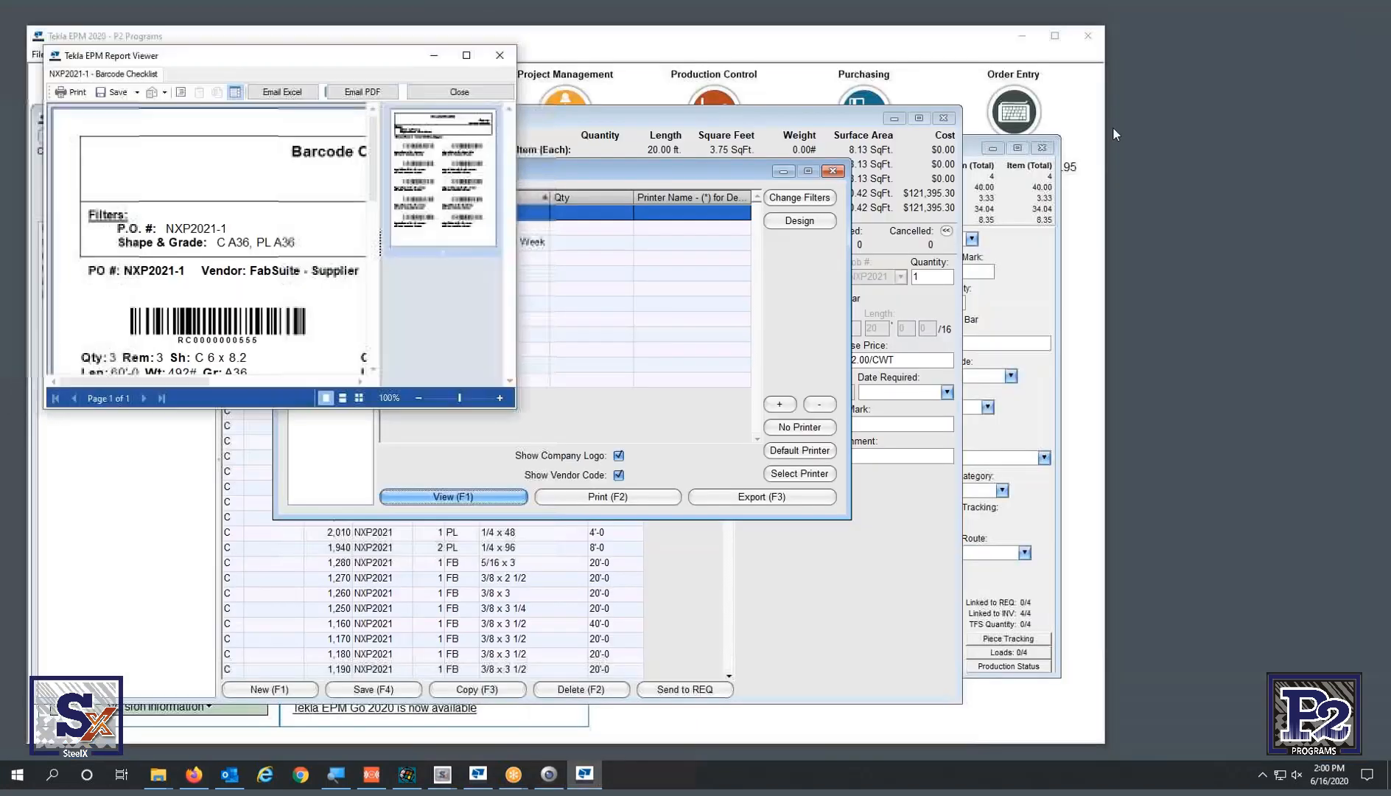
left_click(1339, 14)
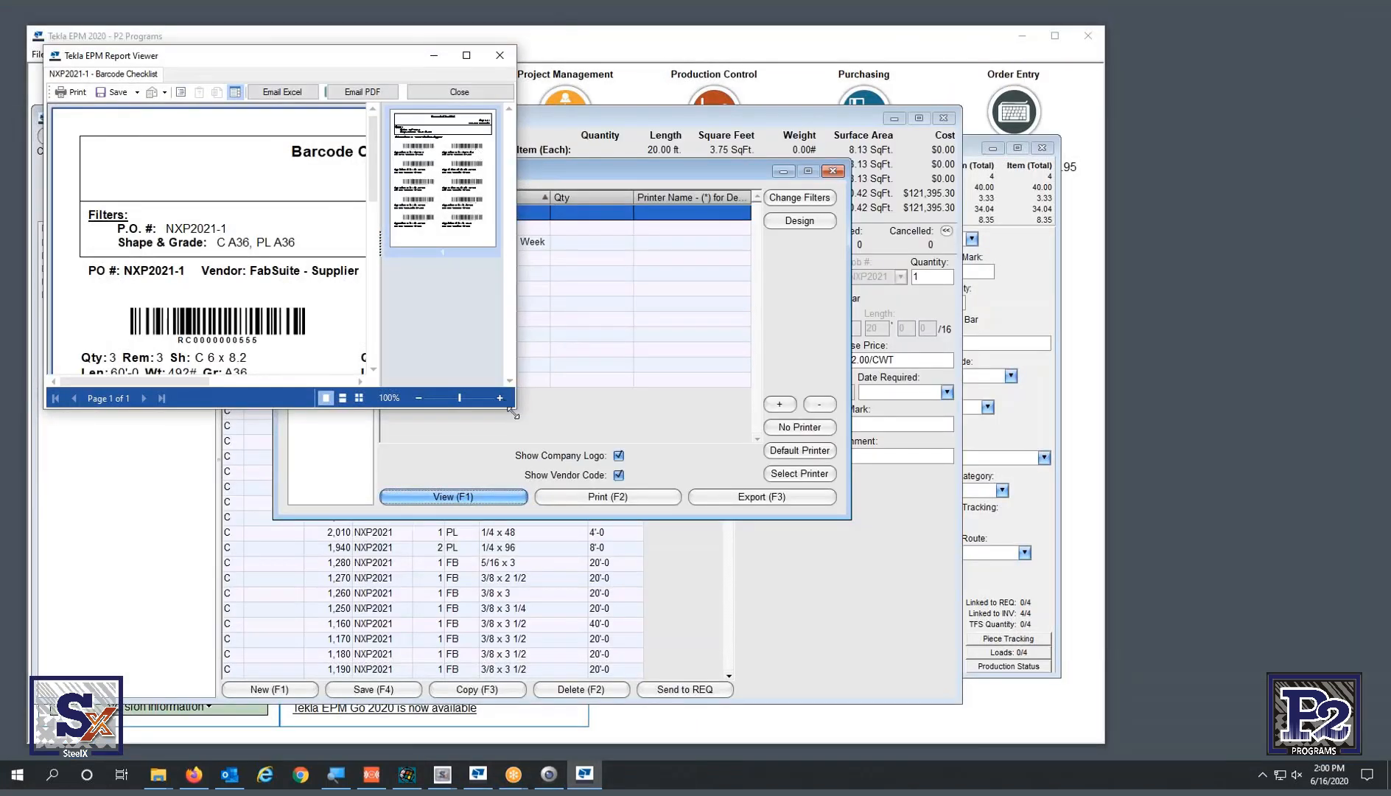
left_click_drag(523, 426, 832, 704)
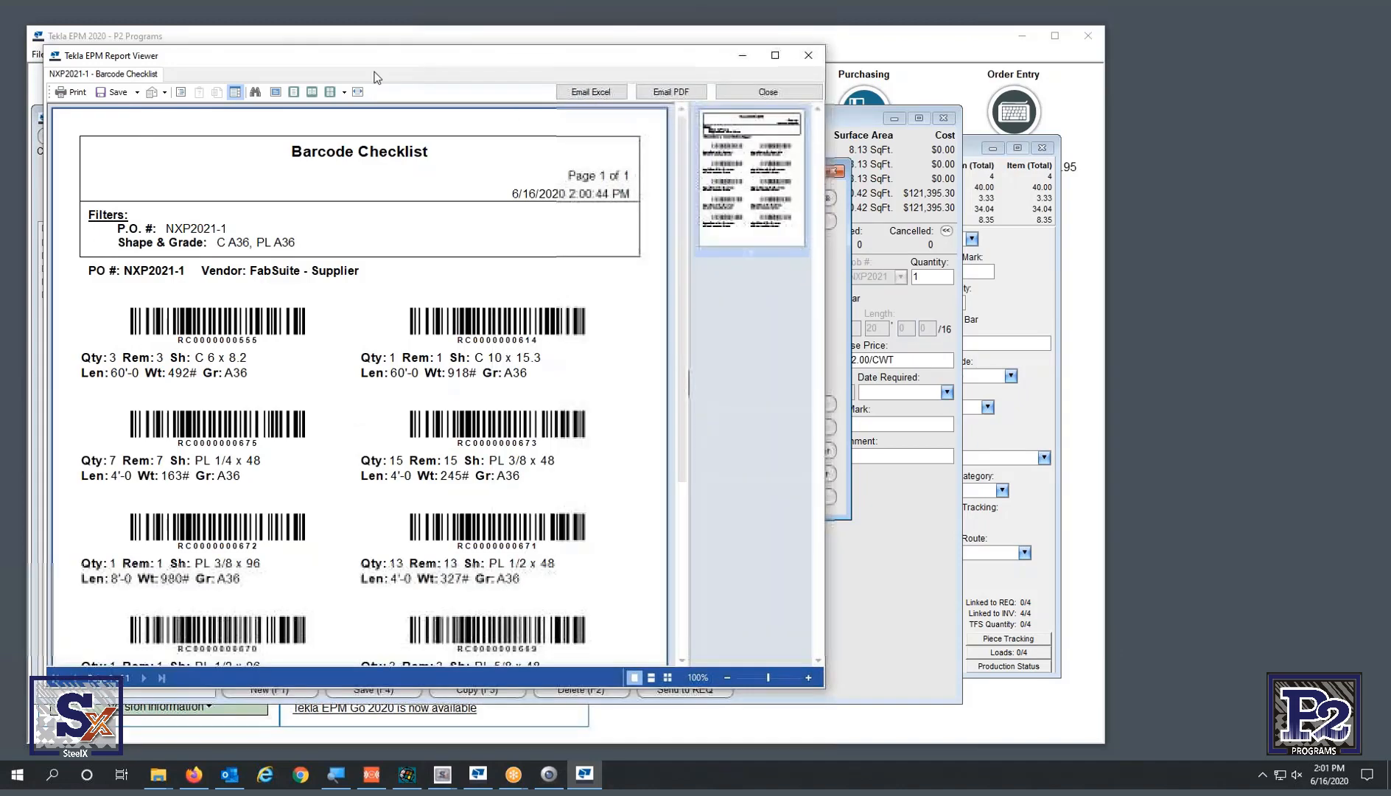
left_click_drag(295, 55, 796, 44)
left_click(480, 436)
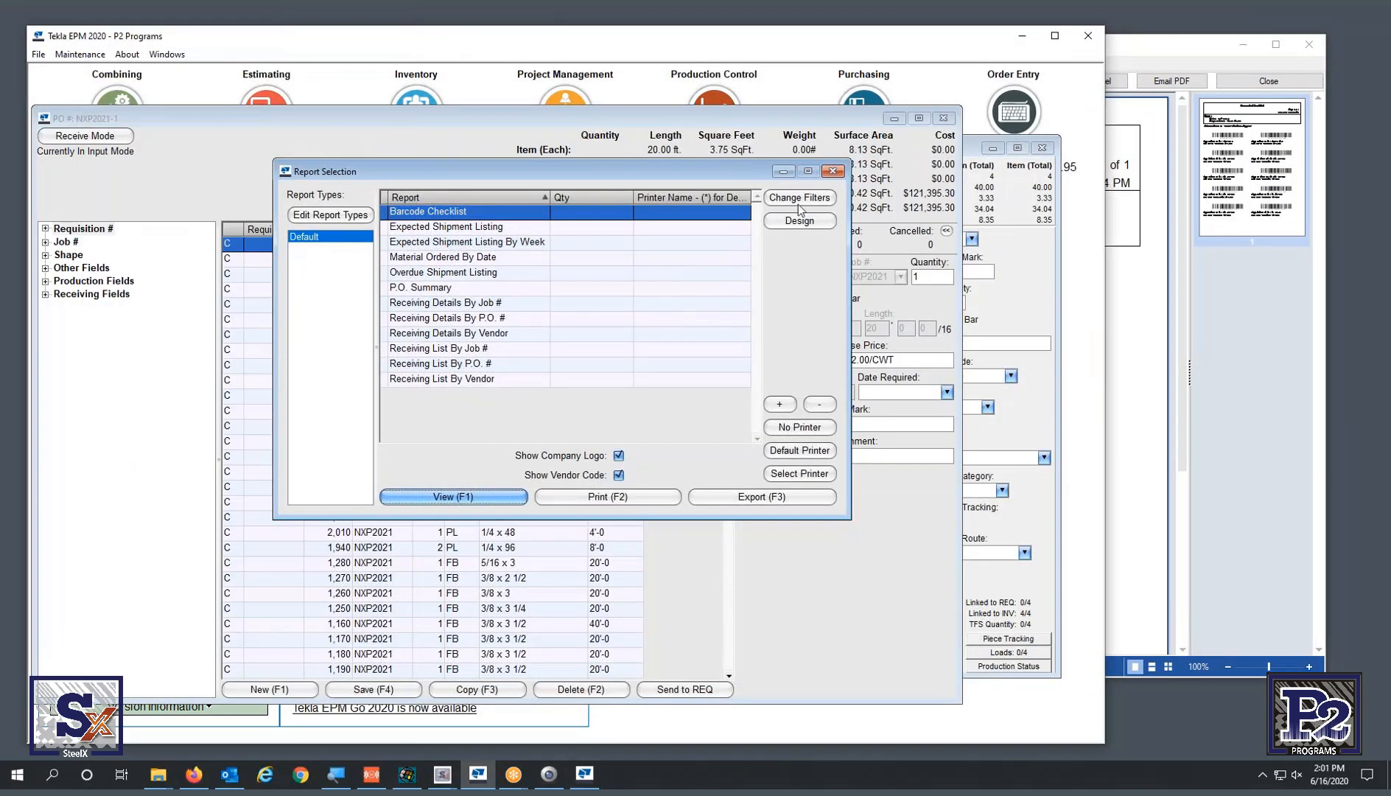
left_click(833, 172)
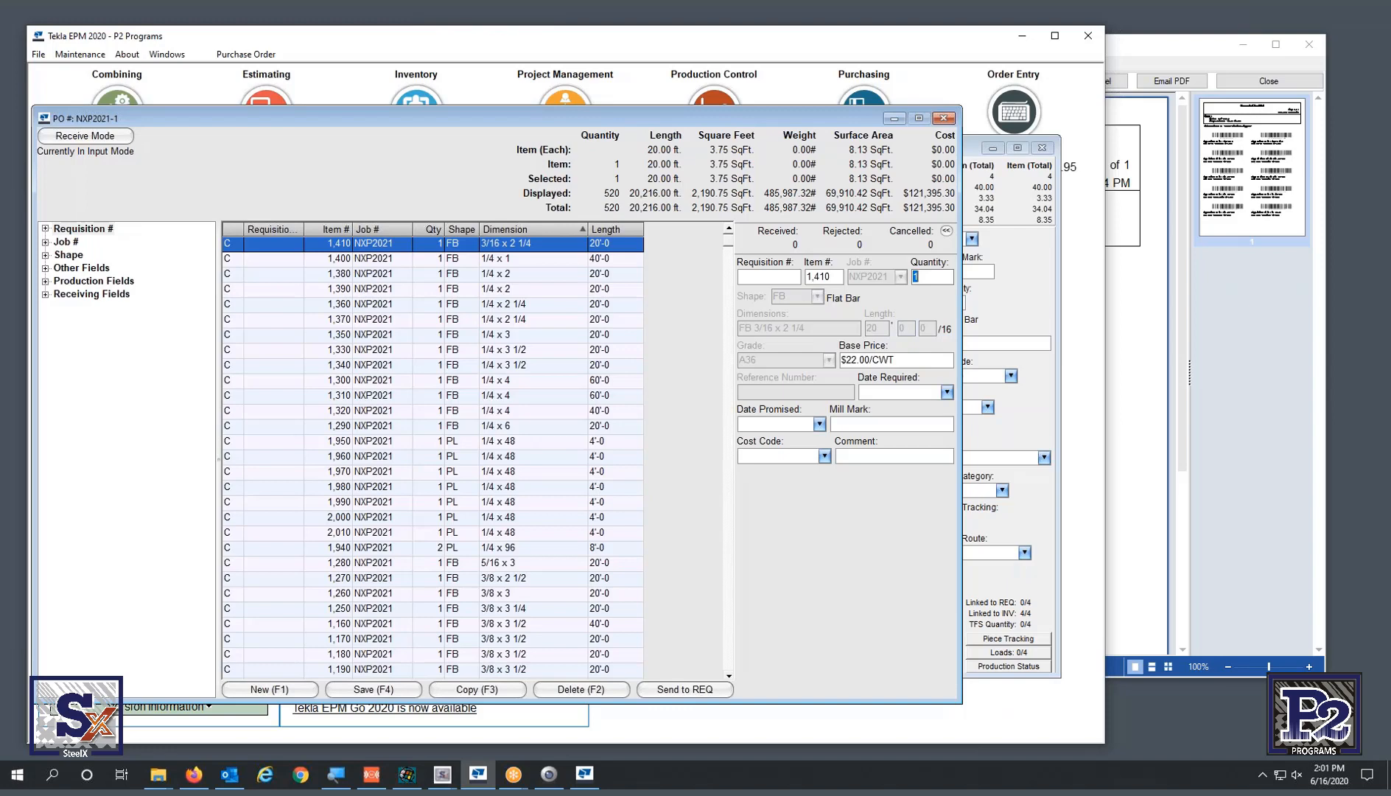
- Minimize Tekla EPM, open Checklist Receive in STSmobile, and place the web STS menu beside it
key("alt+Tab")
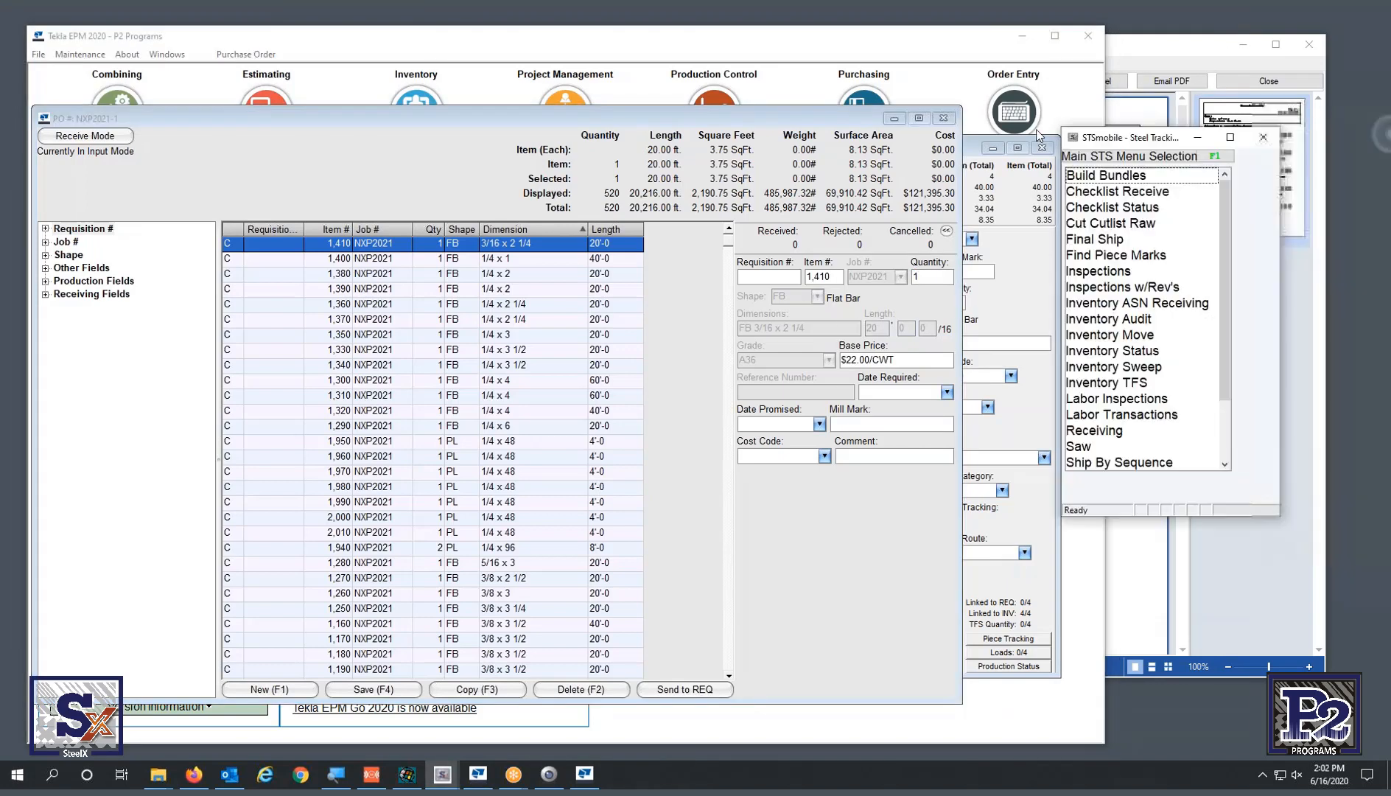
left_click_drag(1311, 133, 476, 87)
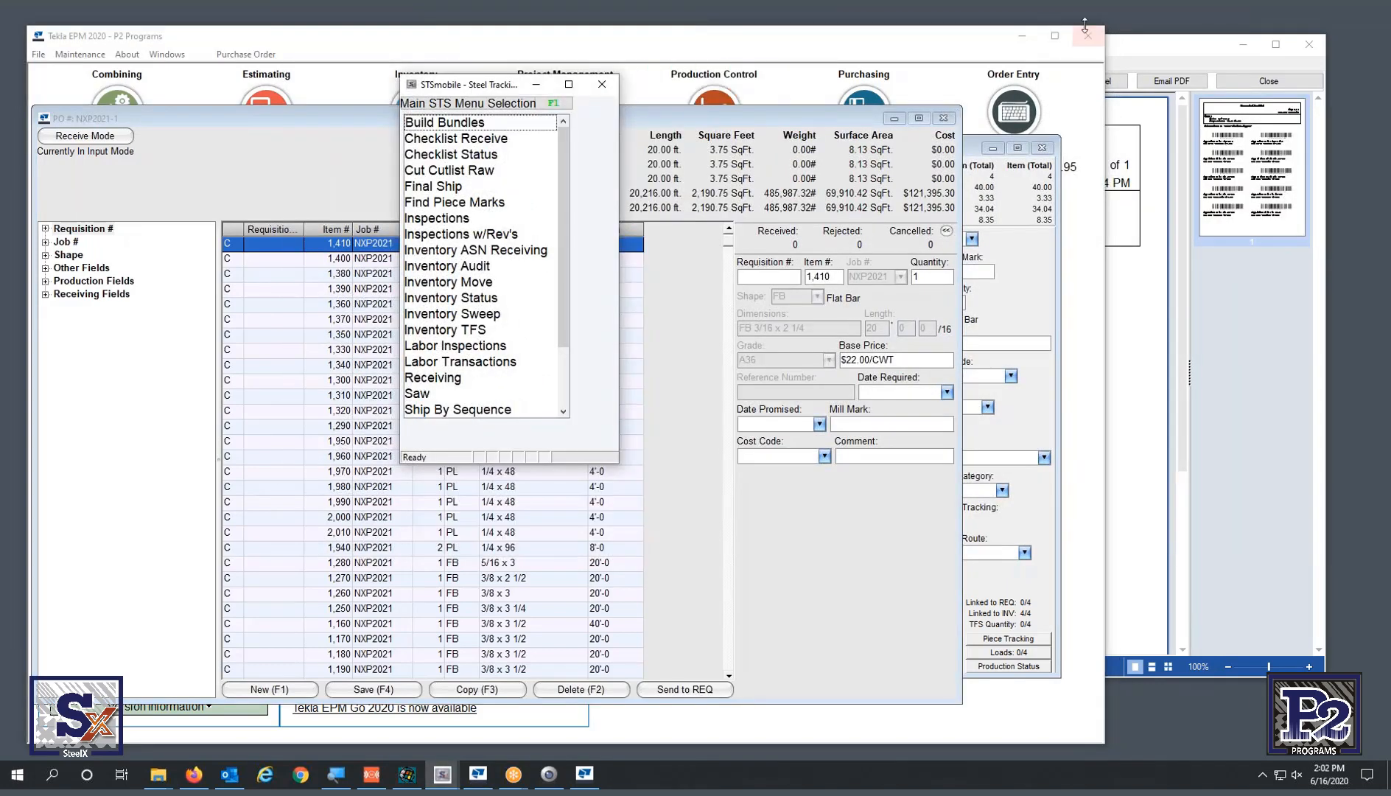
left_click(1022, 35)
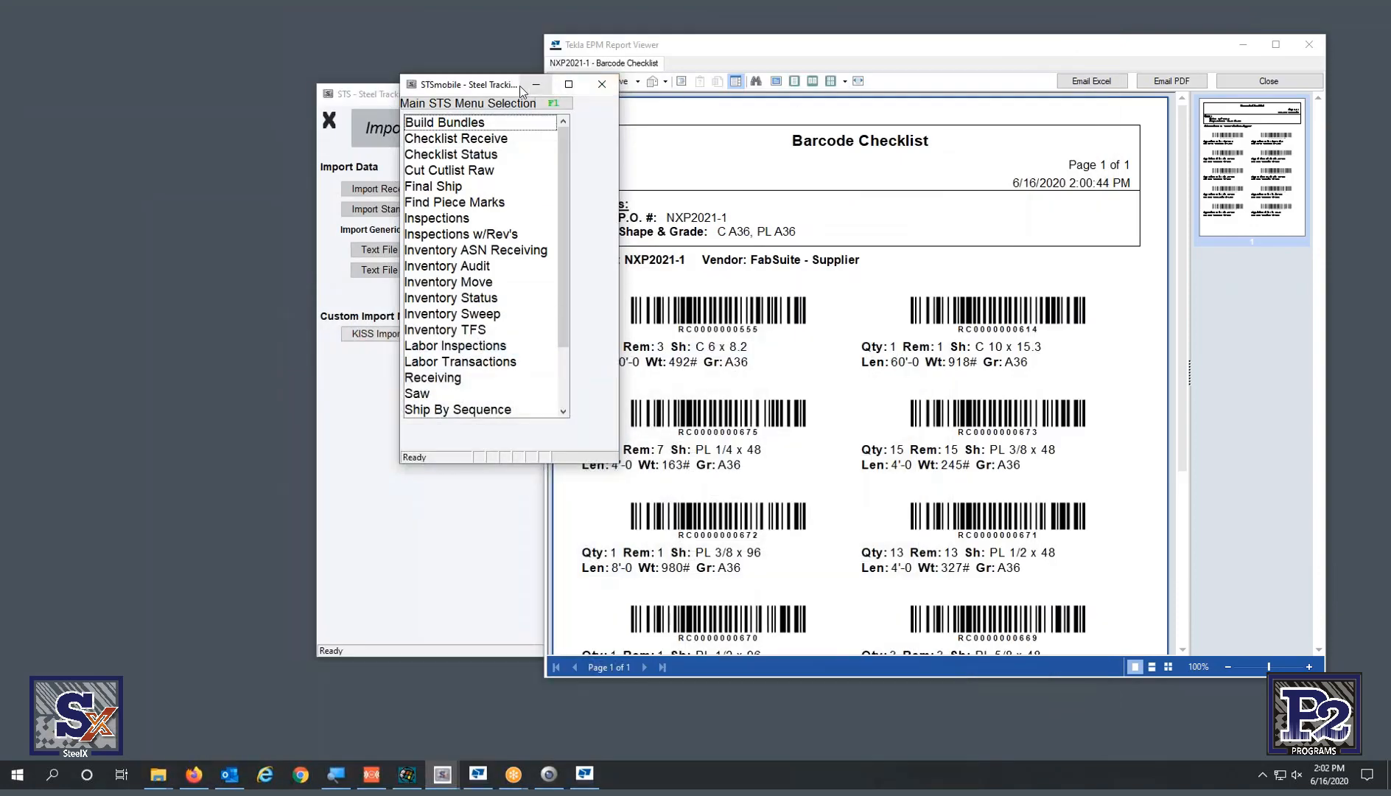
left_click_drag(486, 90, 144, 51)
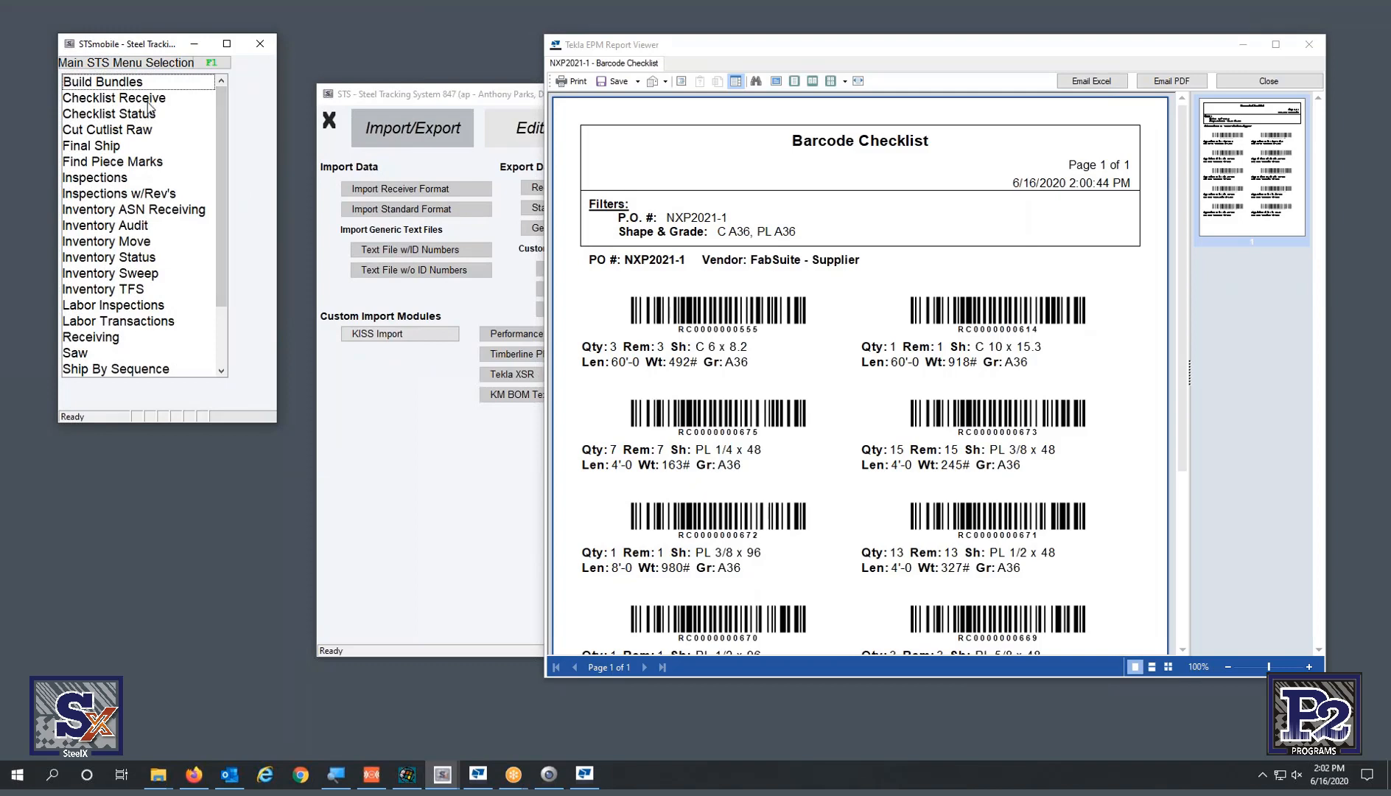
double_click(148, 103)
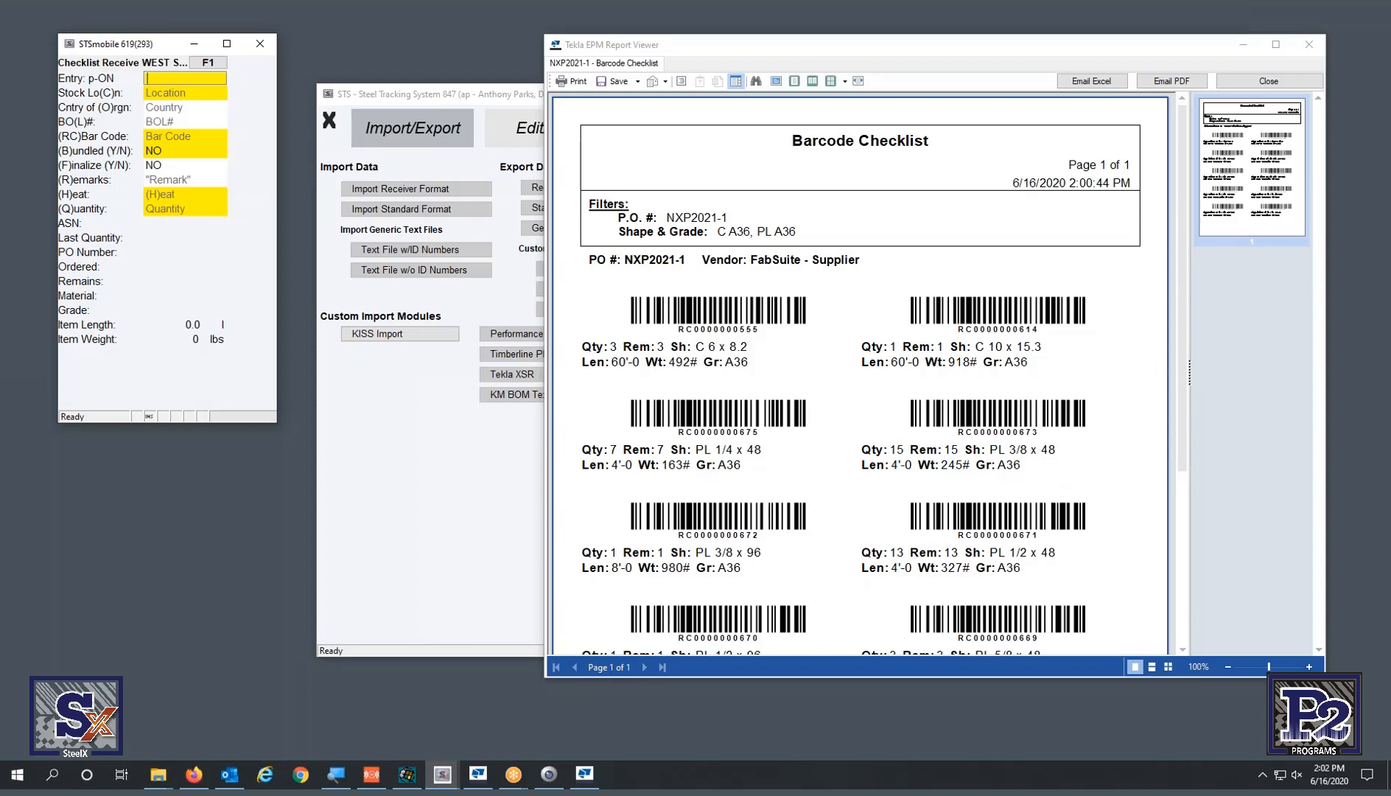
key("alt+Tab")
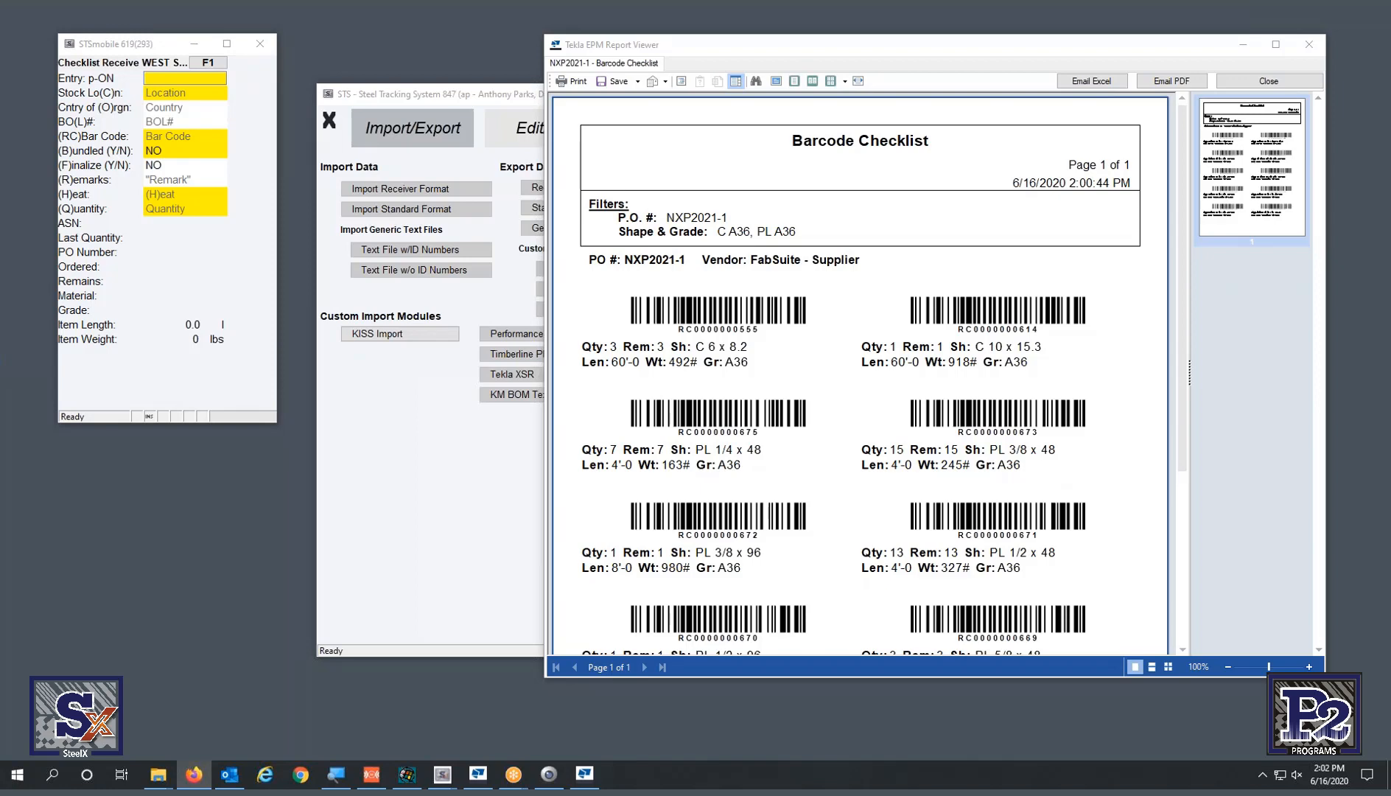
left_click_drag(1385, 122, 530, 46)
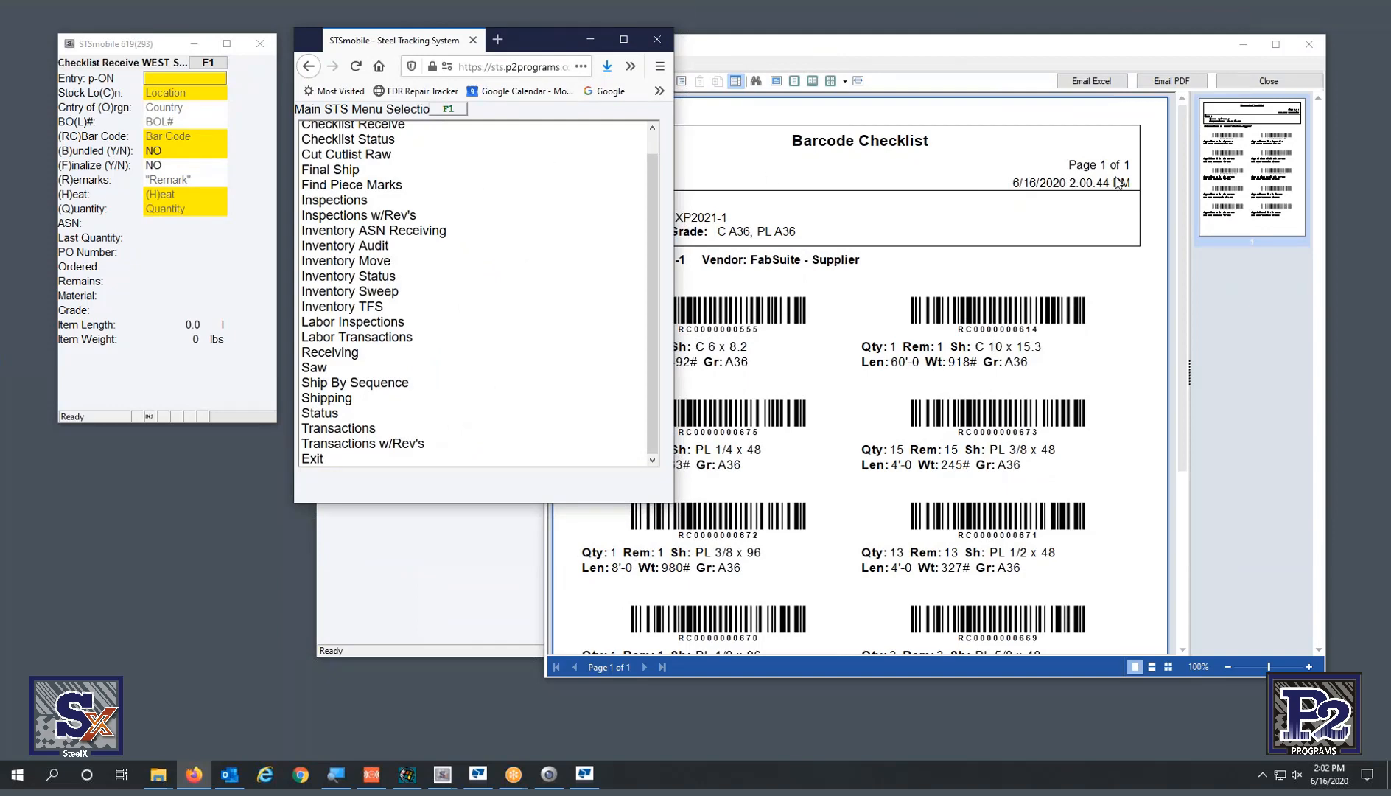
- Open Inventory Status from the web STSmobile menu, zoomed in for readability
left_click_drag(1389, 350, 1390, 243)
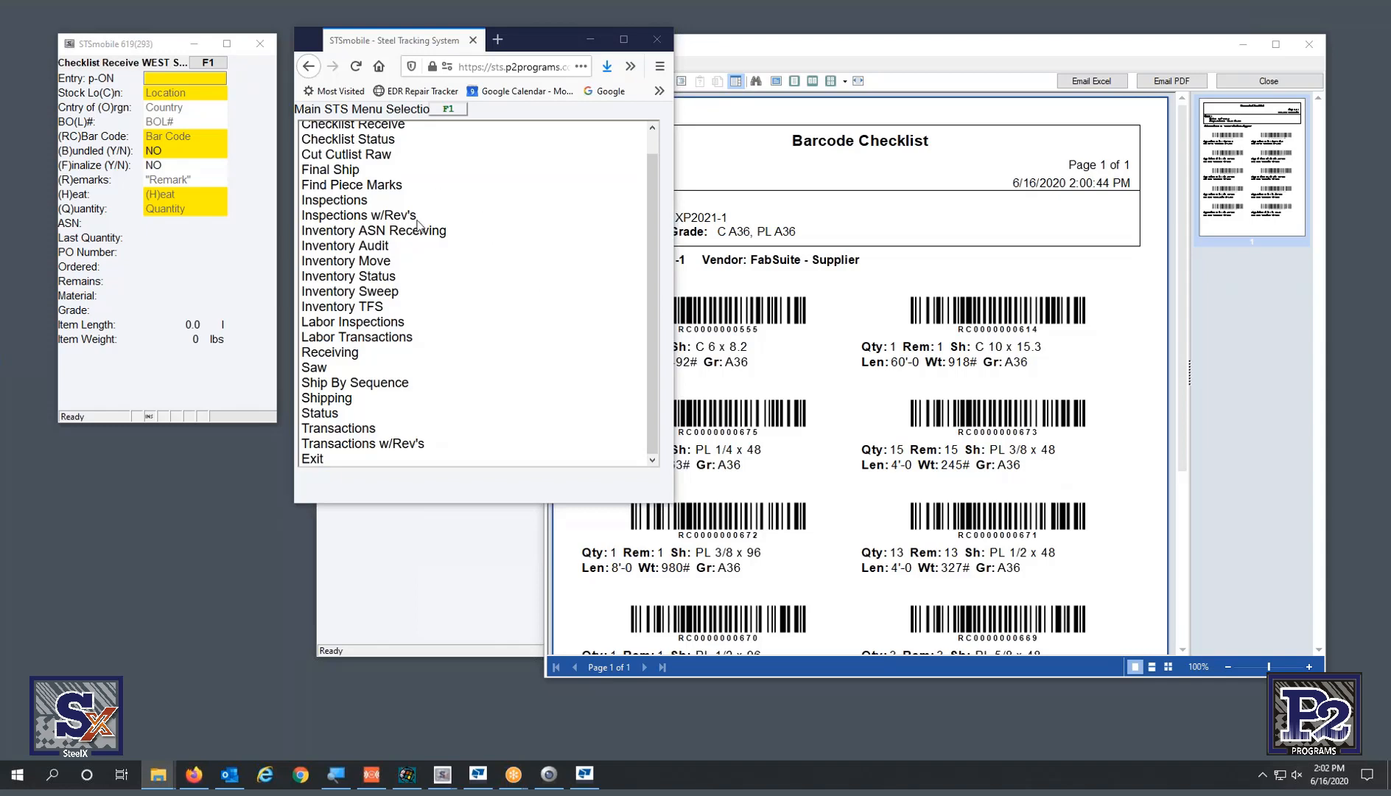
left_click(410, 281)
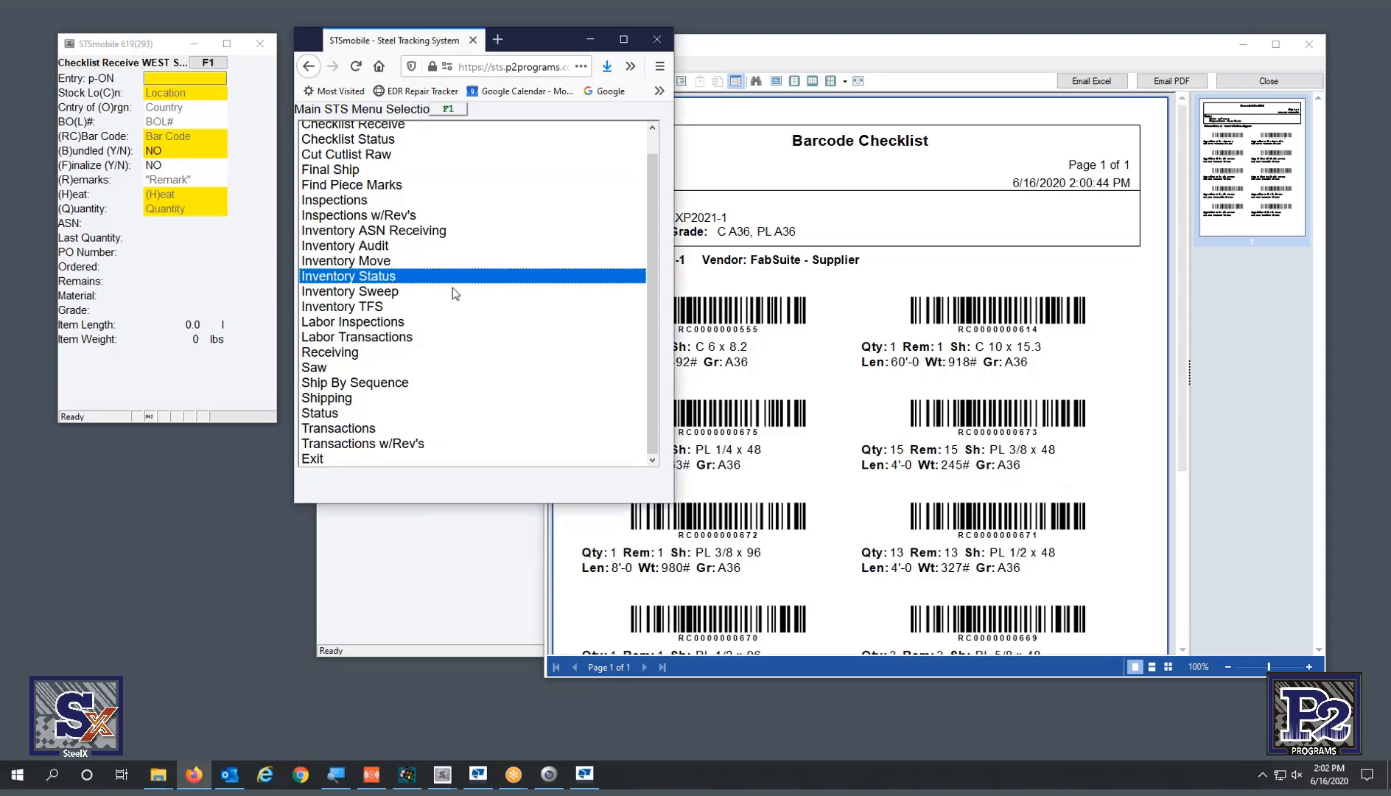
key("ctrl+plus")
key("ctrl+plus")
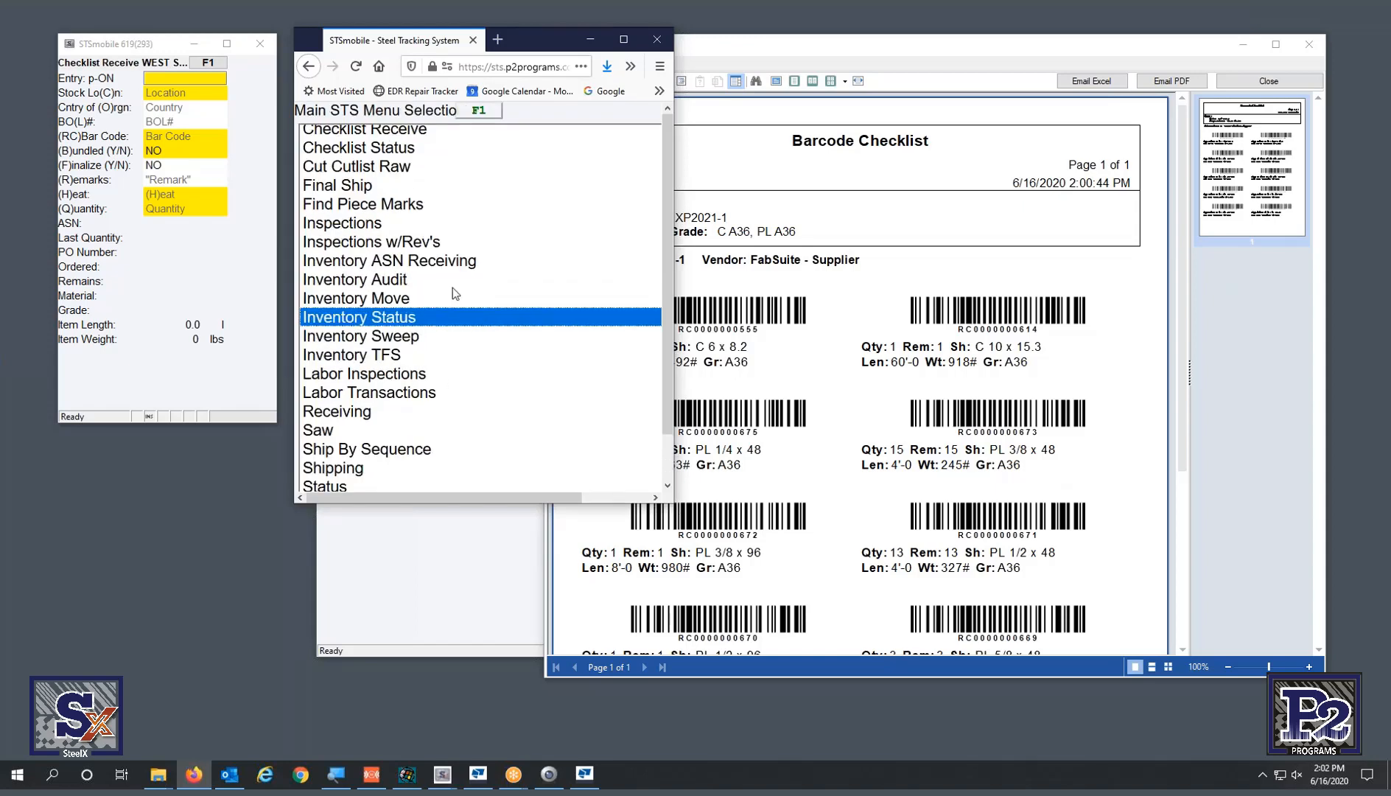
key("ctrl+plus")
key("ctrl+plus")
key("Return")
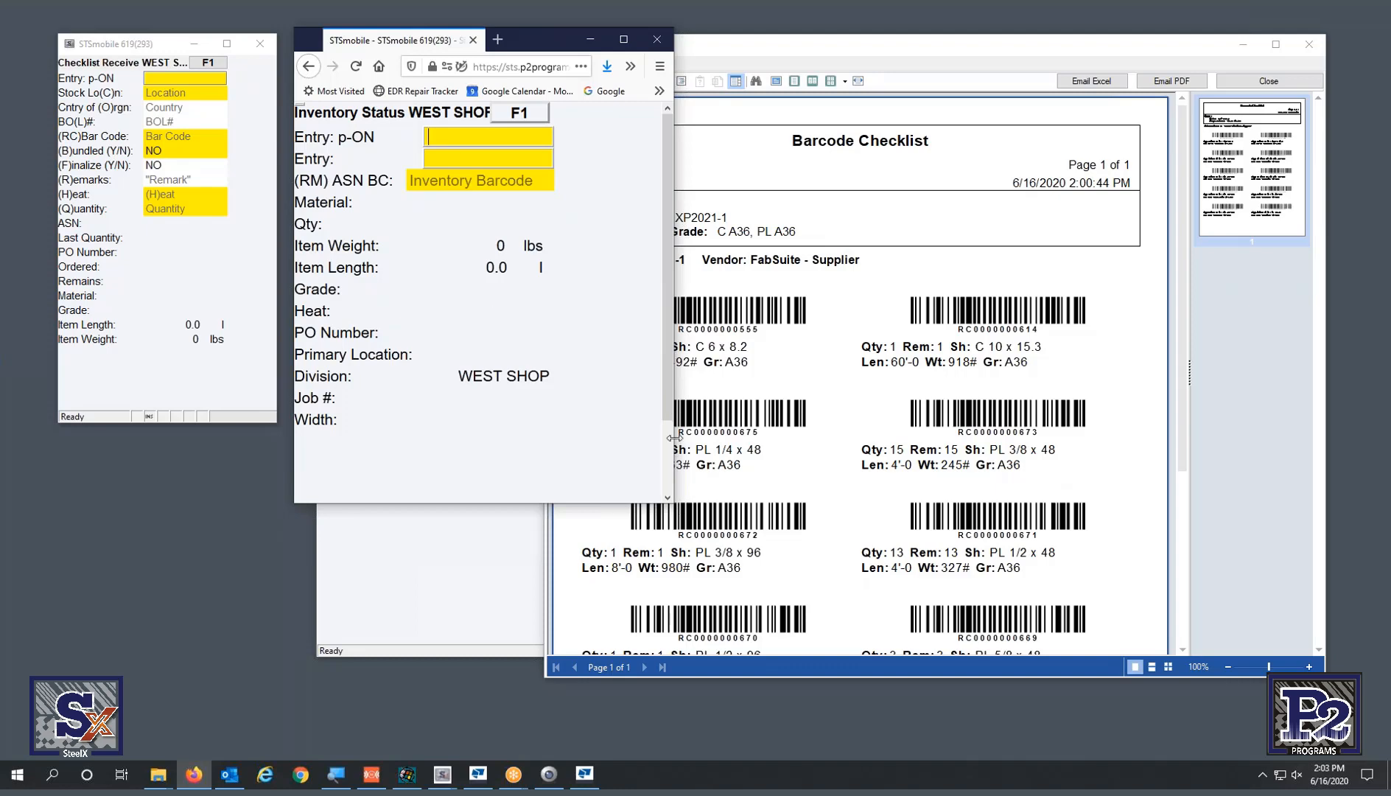
- Zoom the web page back out, shrink the browser and move it off-screen
left_click_drag(674, 438, 989, 436)
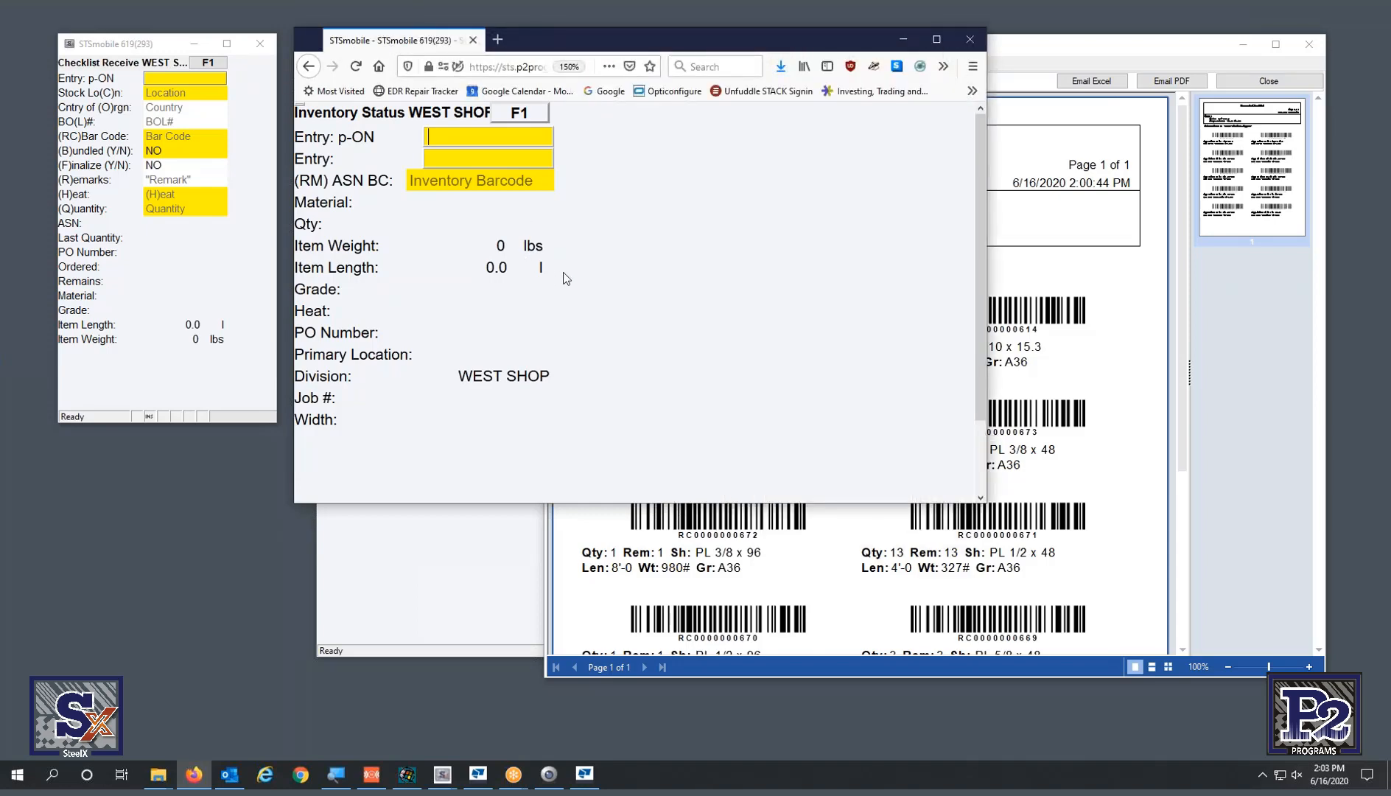
left_click(146, 375)
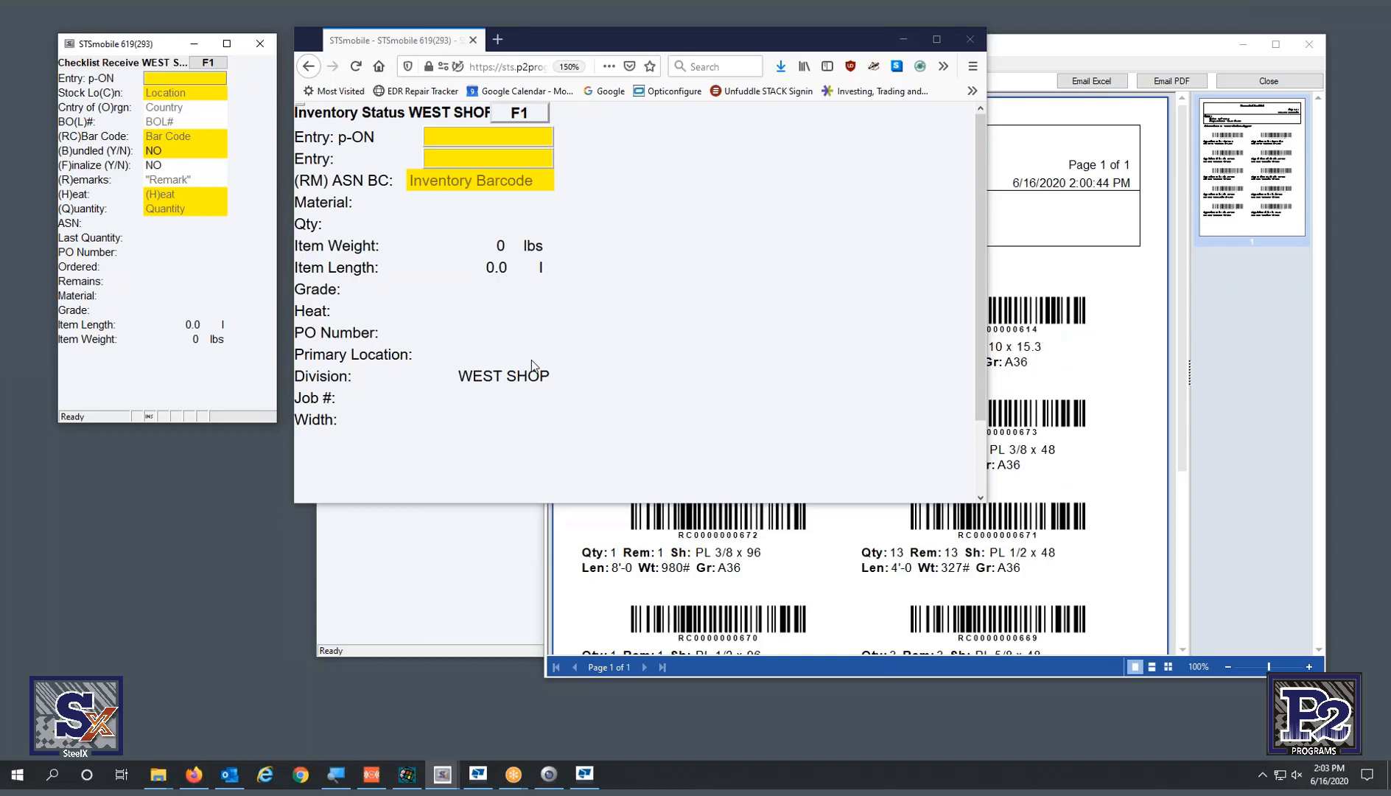
left_click(628, 153)
key("ctrl+minus")
key("ctrl+minus")
key("ctrl+minus")
key("ctrl+minus")
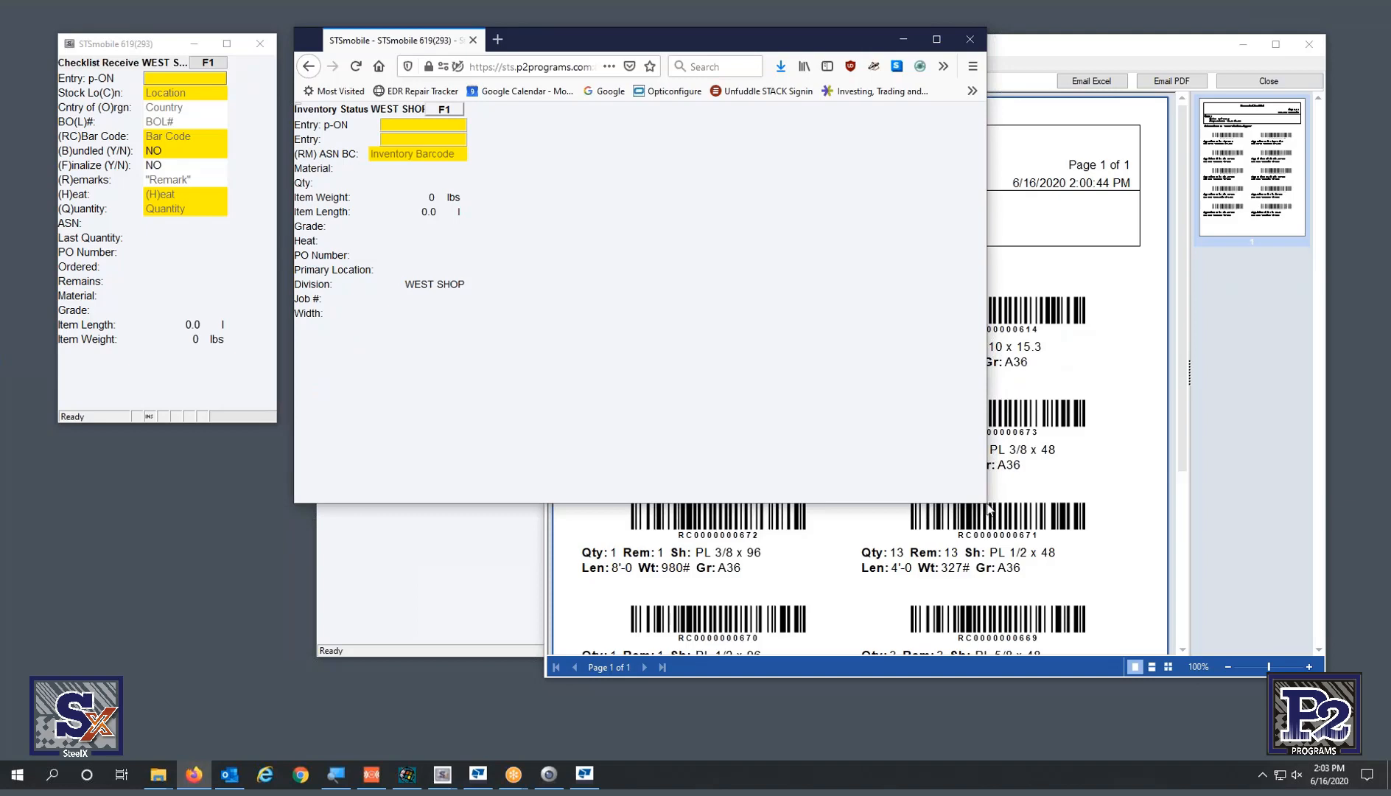
left_click_drag(988, 504, 624, 505)
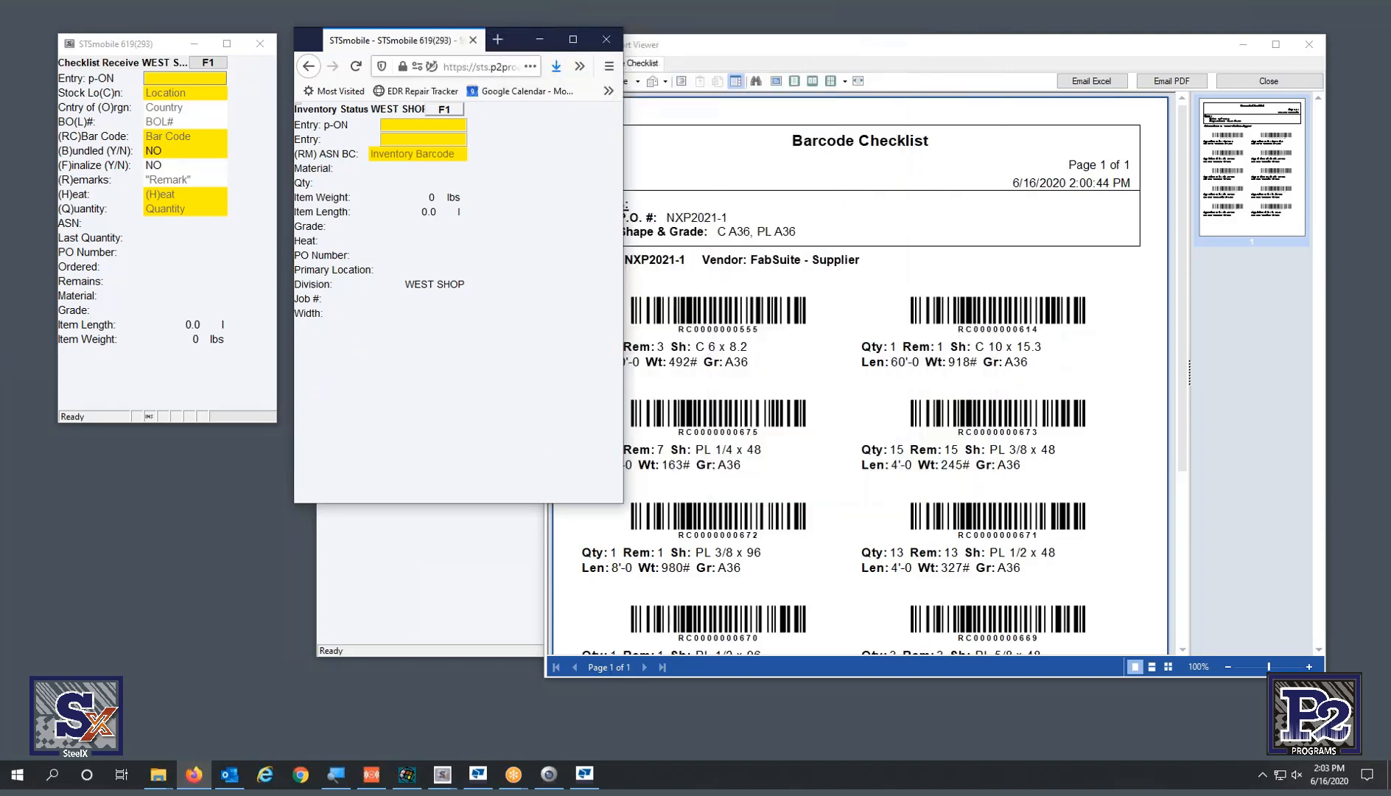
left_click_drag(513, 44, 1390, 125)
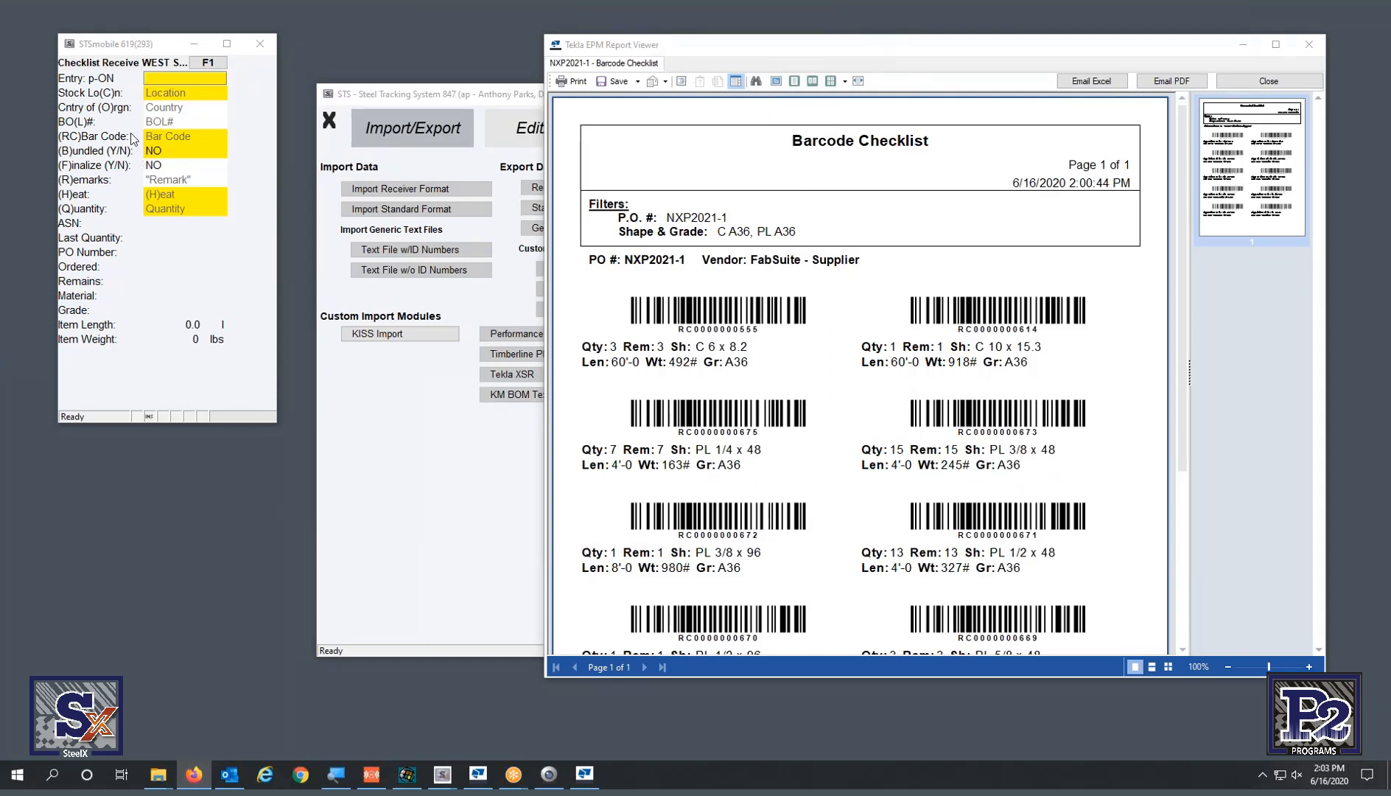
left_click(190, 95)
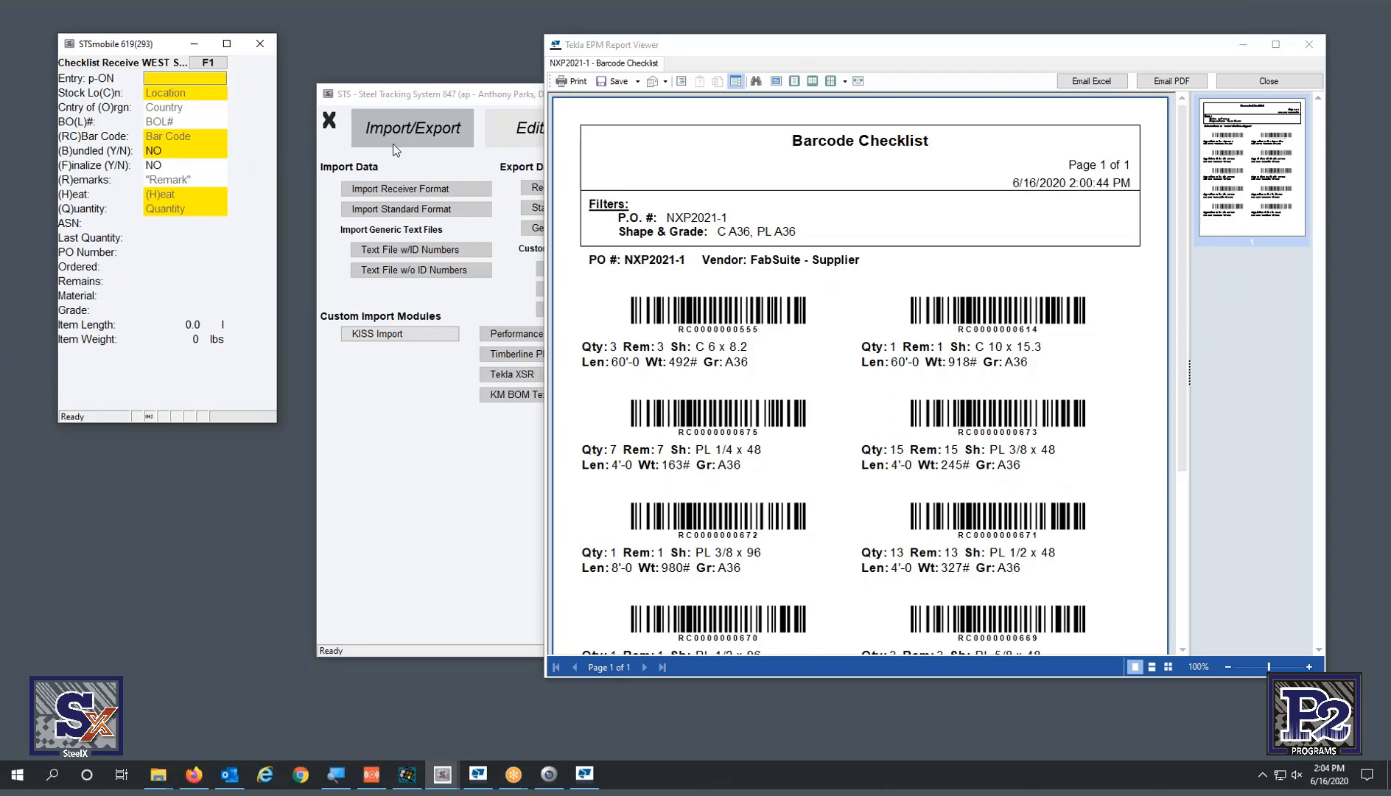
- Set stock location 999 (c999) and country of origin USA (OUSA)
type("c999")
key("Return")
type("OUSA")
key("Return")
type("RC0000000555")
key("Return")
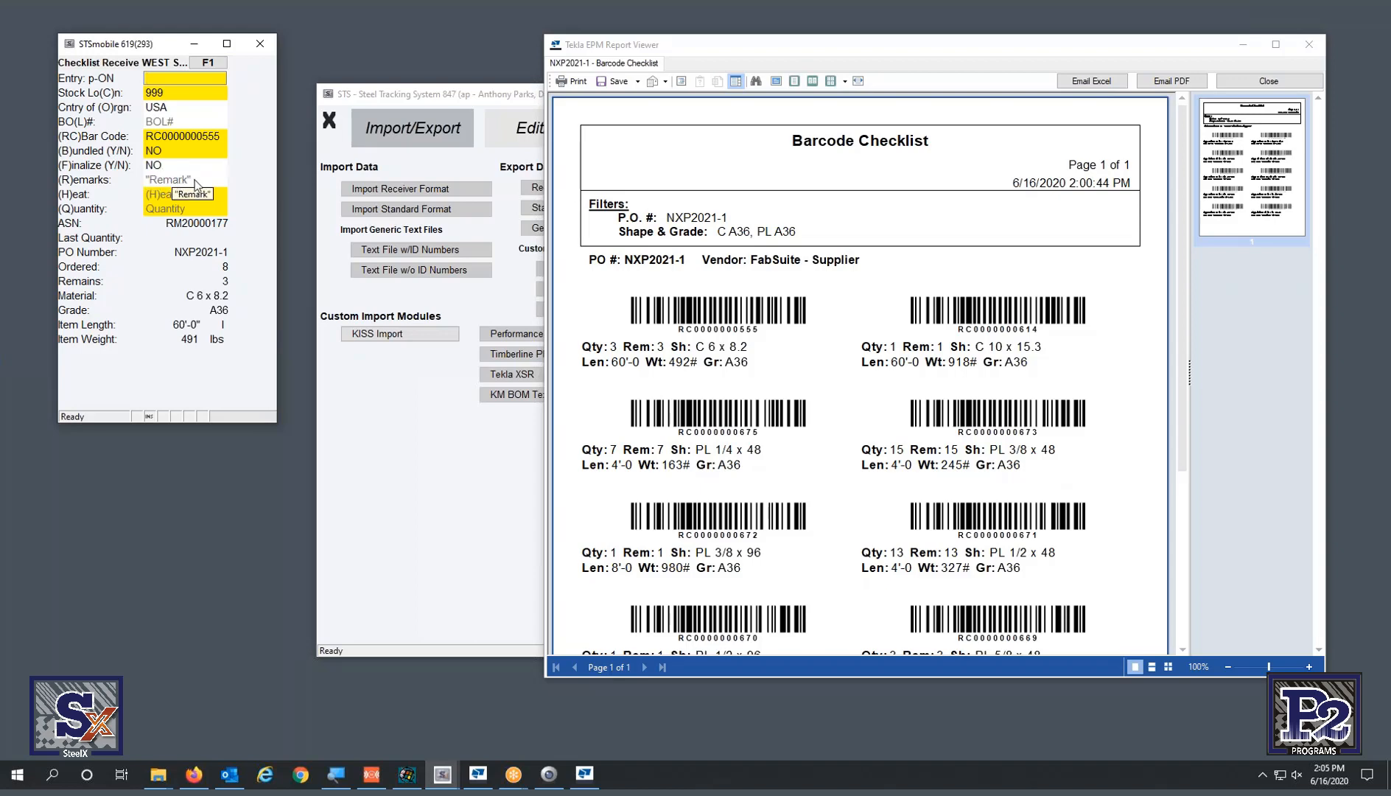
type("H123123")
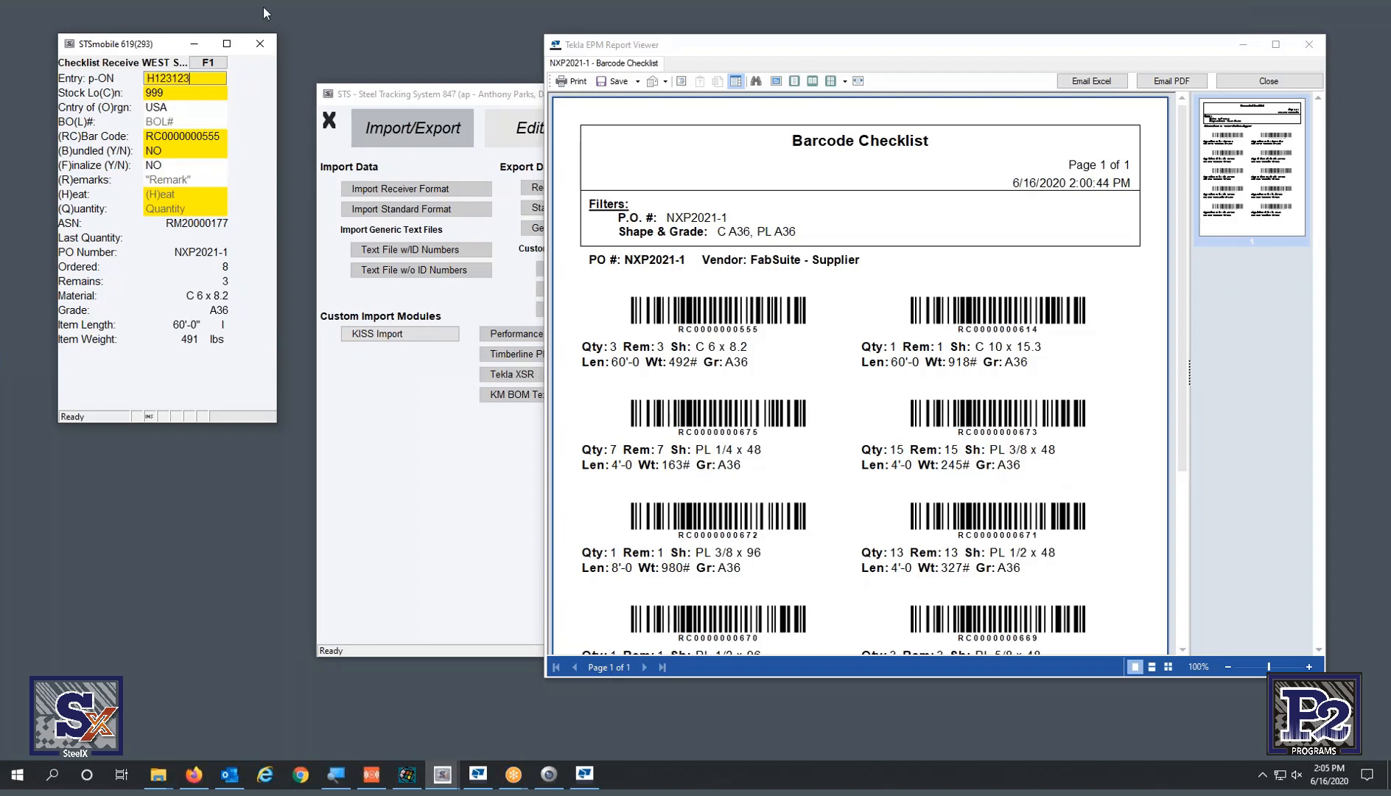
- Submit heat 123123 and quantity 3 for the C 6 x 8.2 piece, printing 3 labels
key("Return")
type("Q3")
key("Return")
type("RC0000000614")
key("Return")
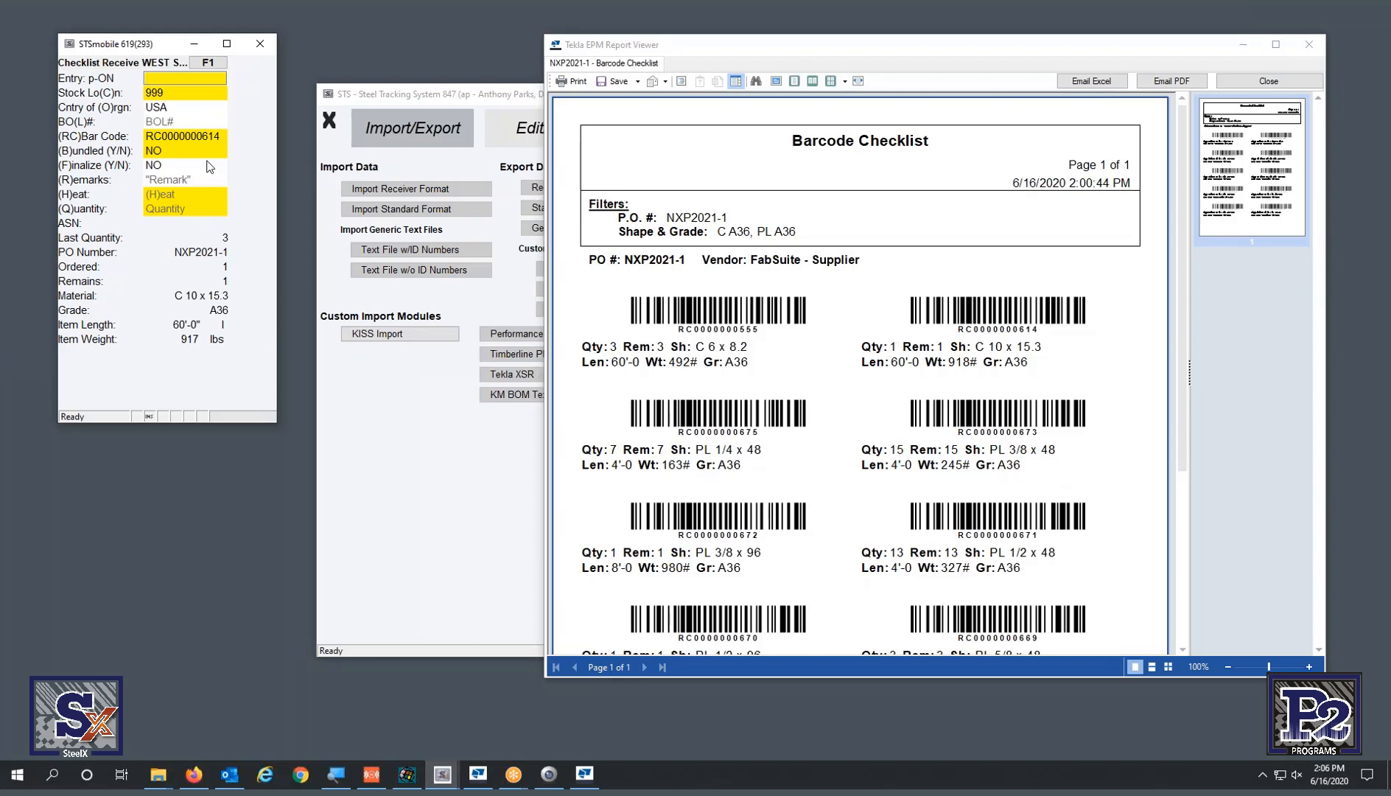
type("HABC123")
key("Return")
type("Q1")
key("Return")
scroll(865, 470, "down", 2)
scroll(858, 471, "down", 1)
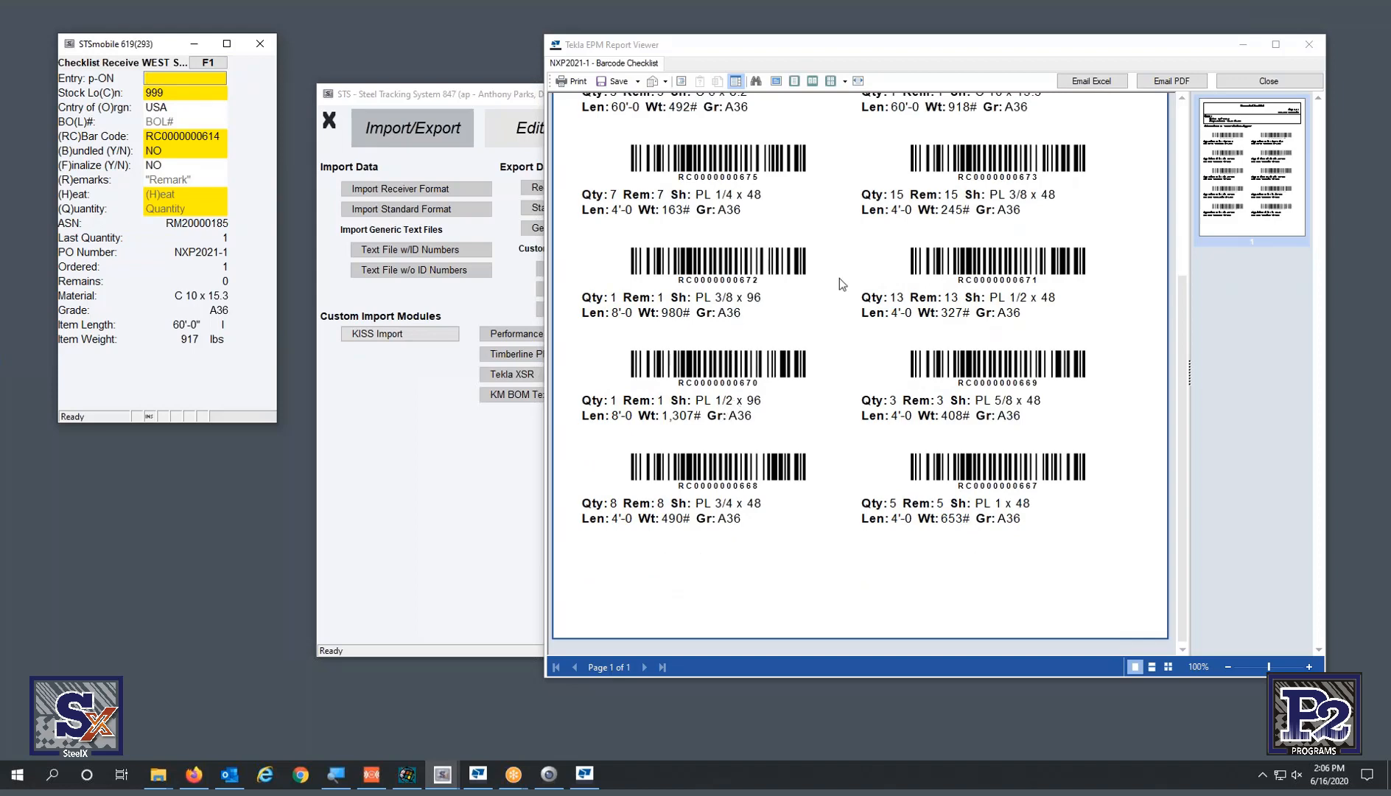
scroll(982, 230, "up", 1)
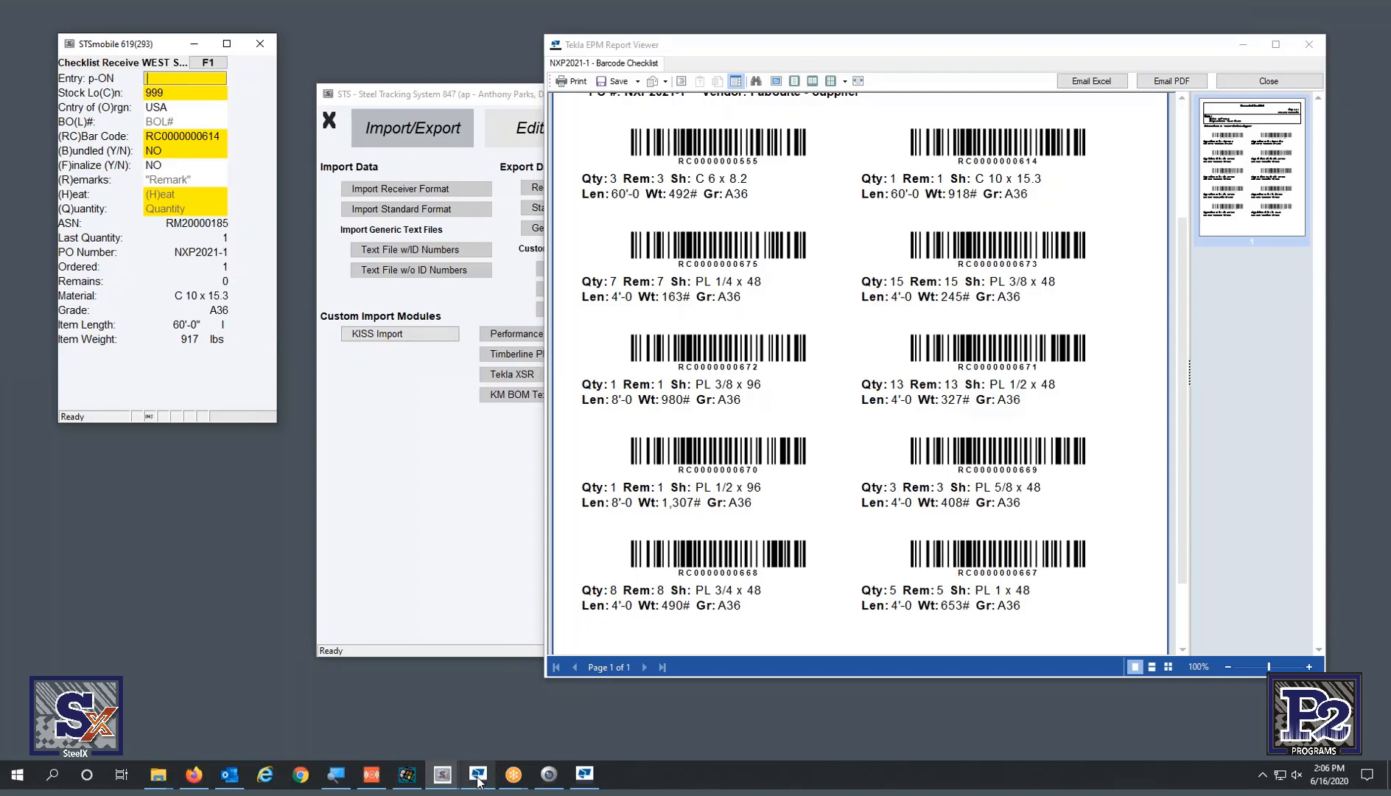
mouse_move(478, 780)
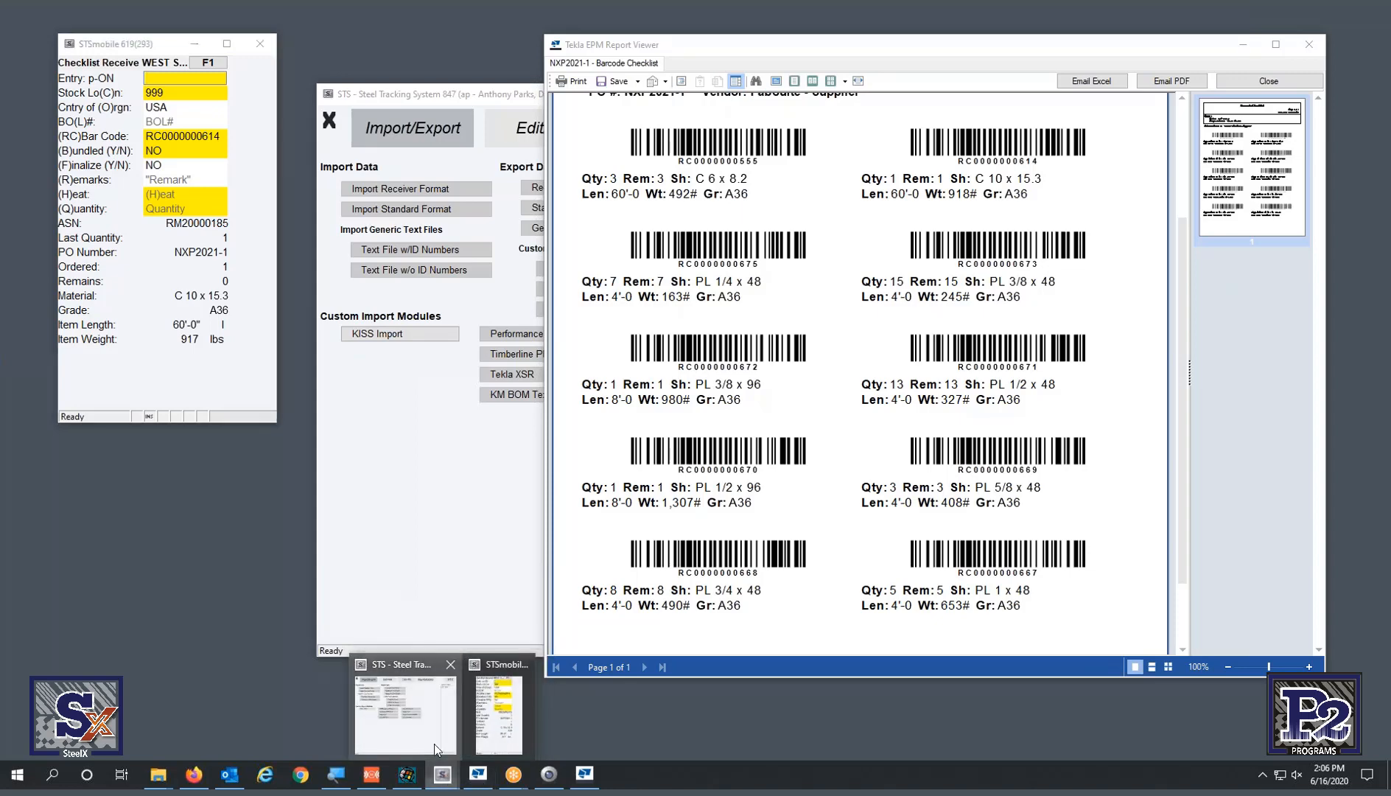
- Open the Raw Material Bar Code Labels form from the Reports/Labels section
left_click(434, 743)
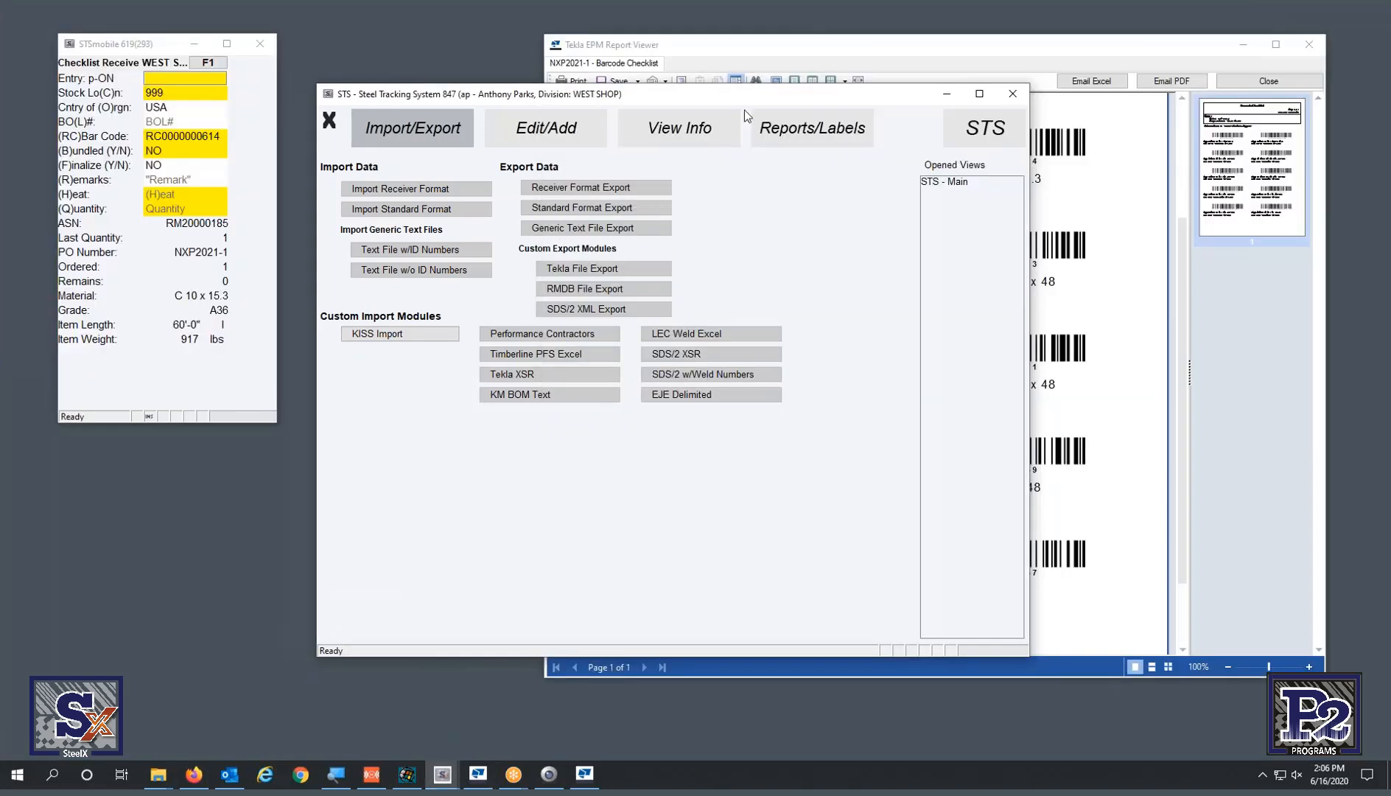
left_click(695, 130)
left_click(812, 128)
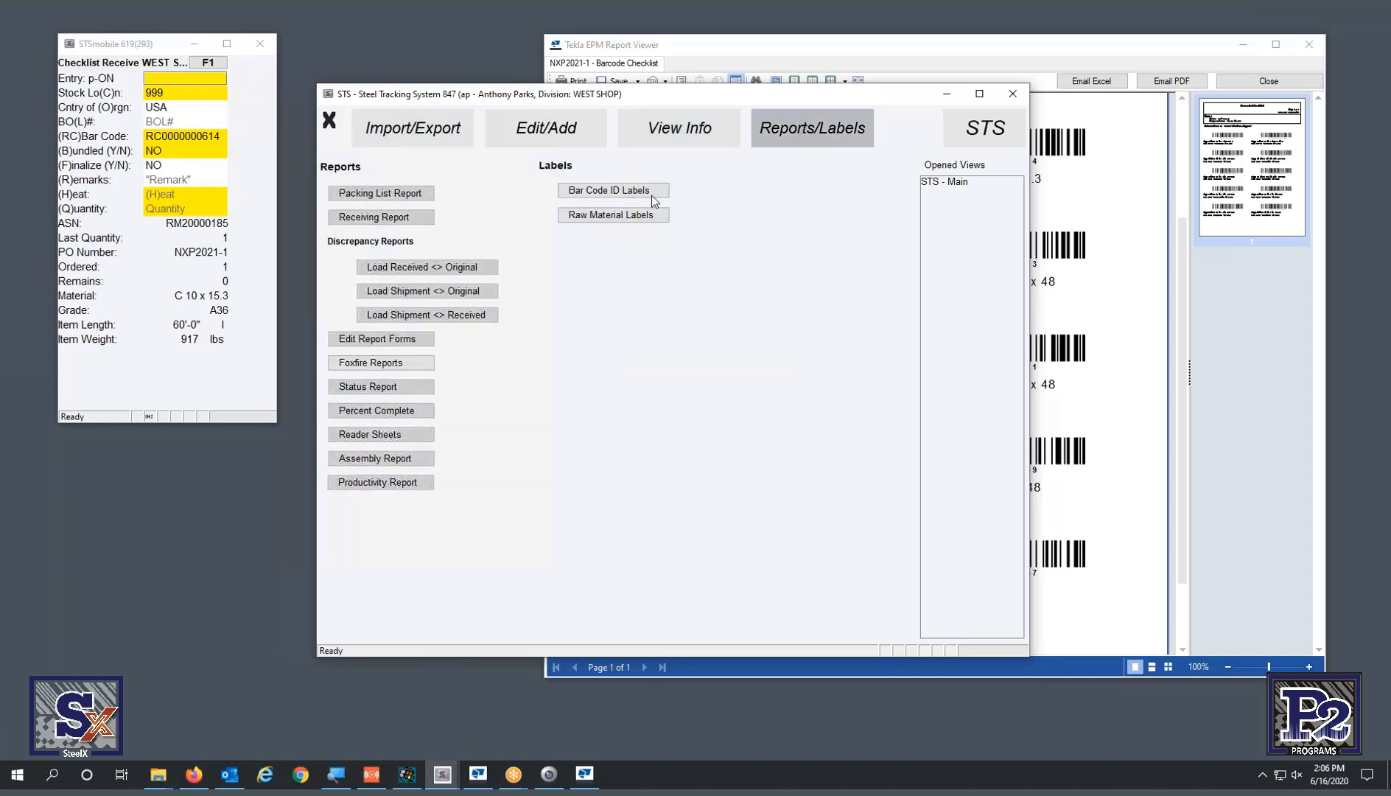
left_click(614, 215)
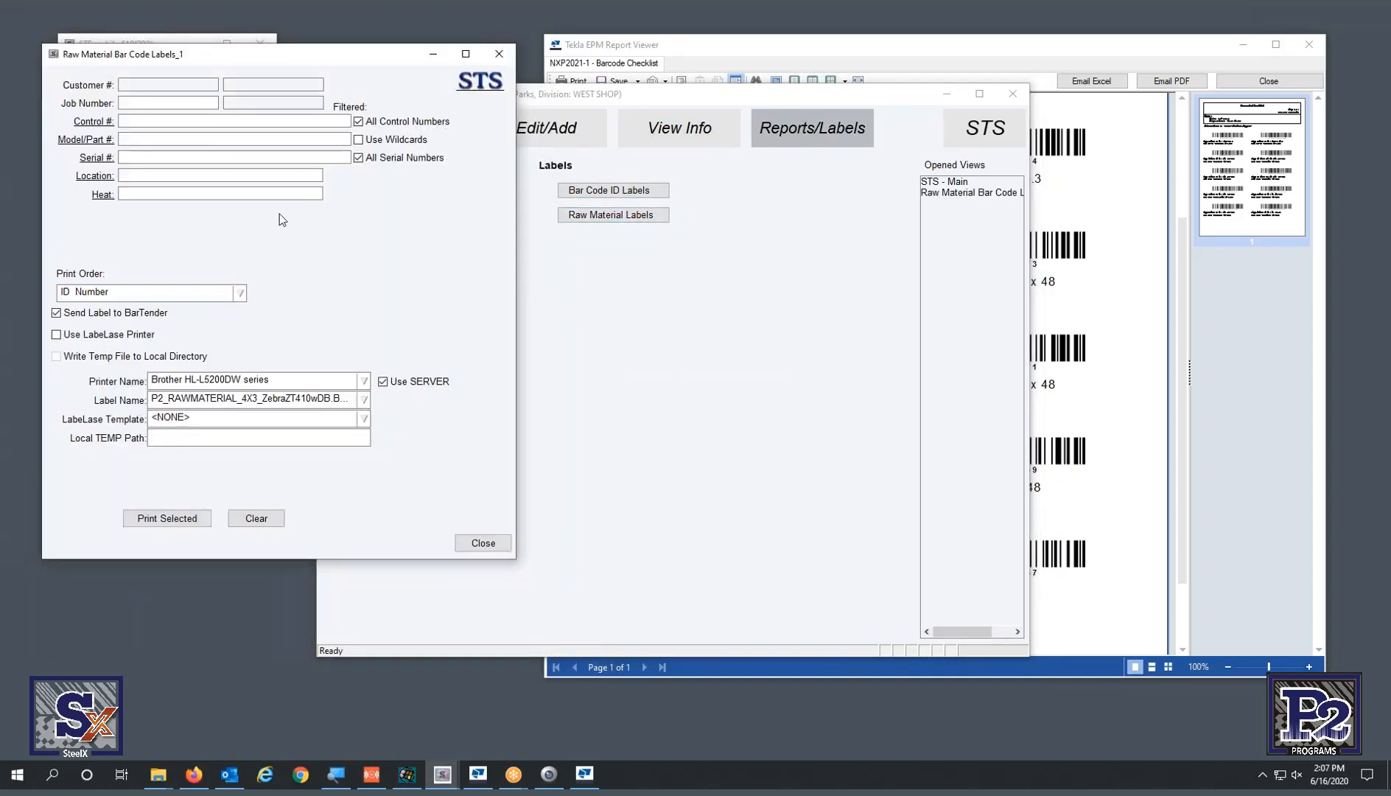
- Filter labels to job NXP2021 and part C 6 x 8.2, then list them for printing
left_click(145, 106)
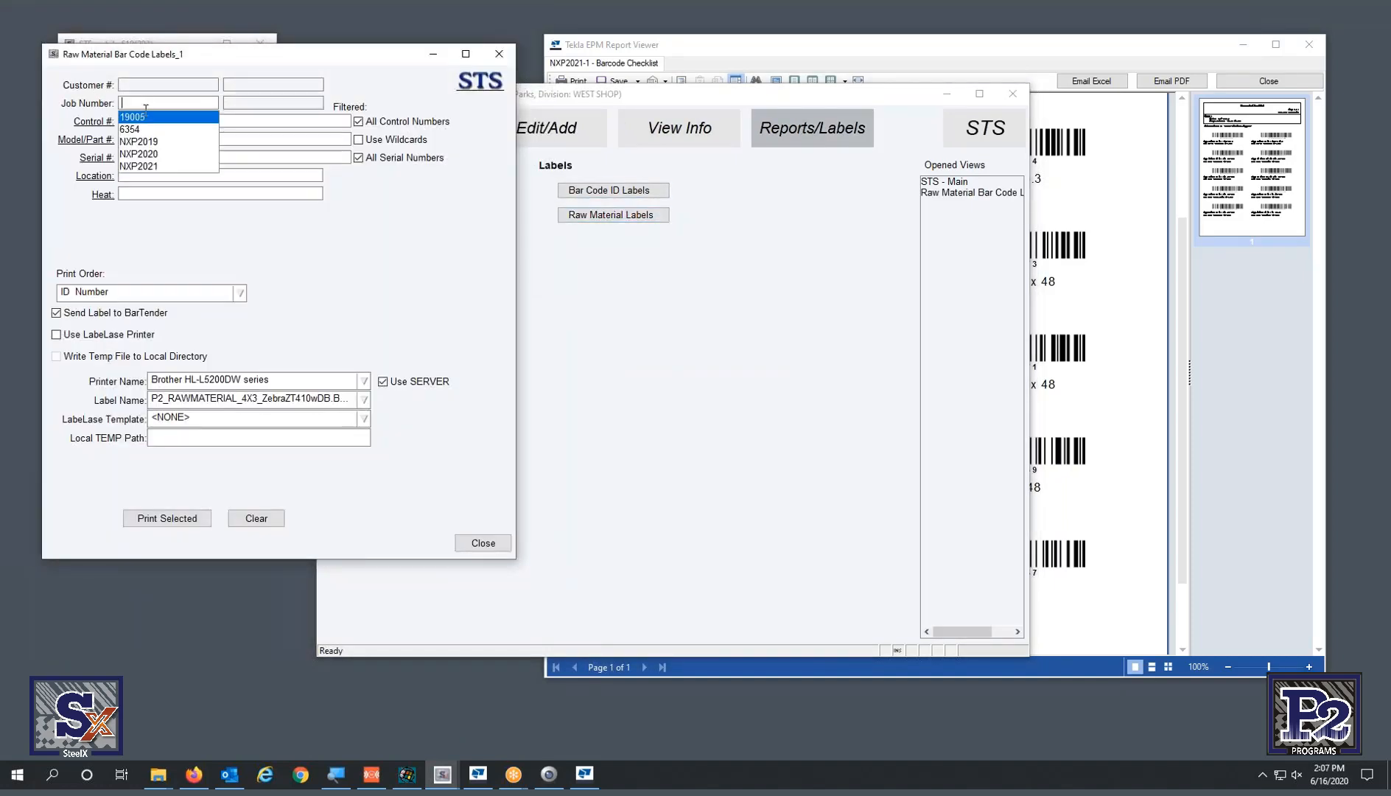
left_click(157, 167)
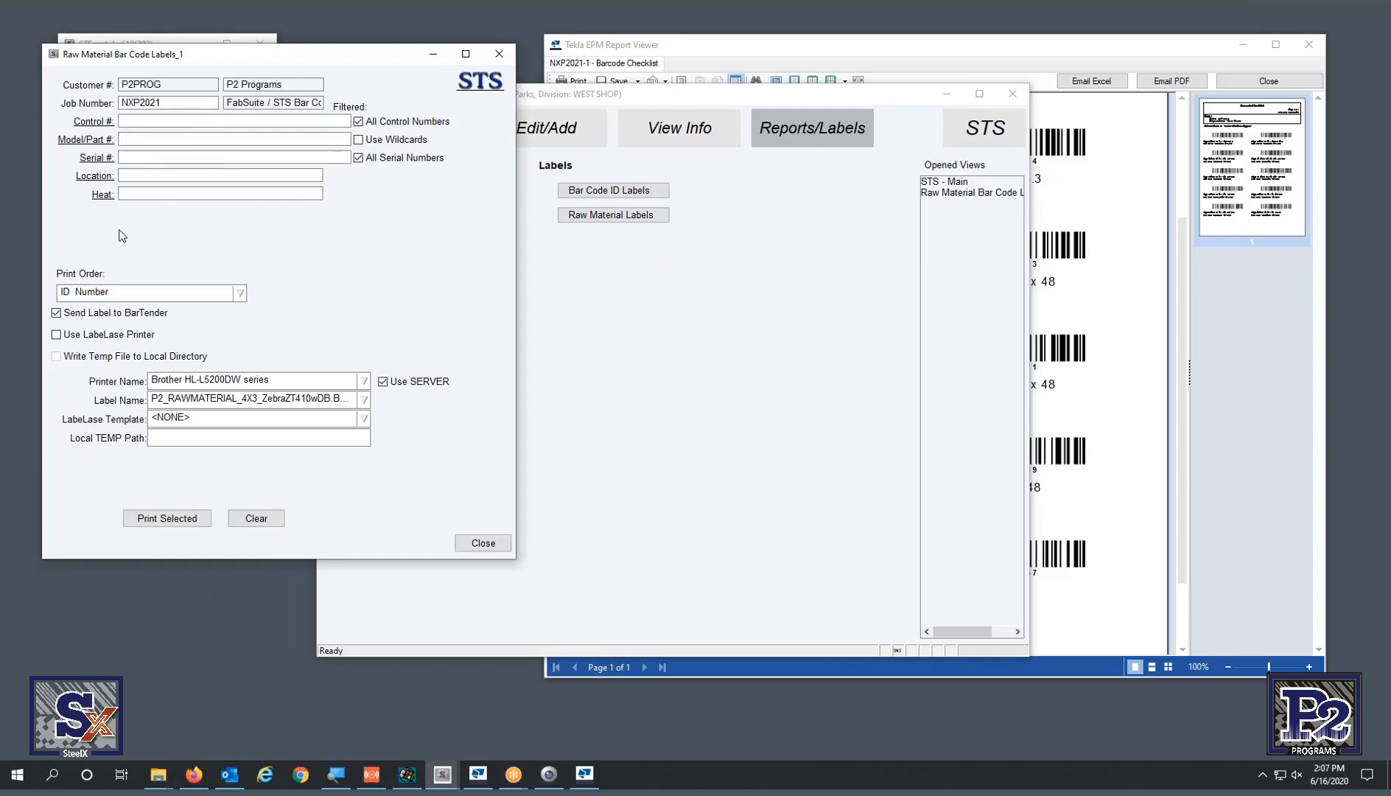
left_click(93, 146)
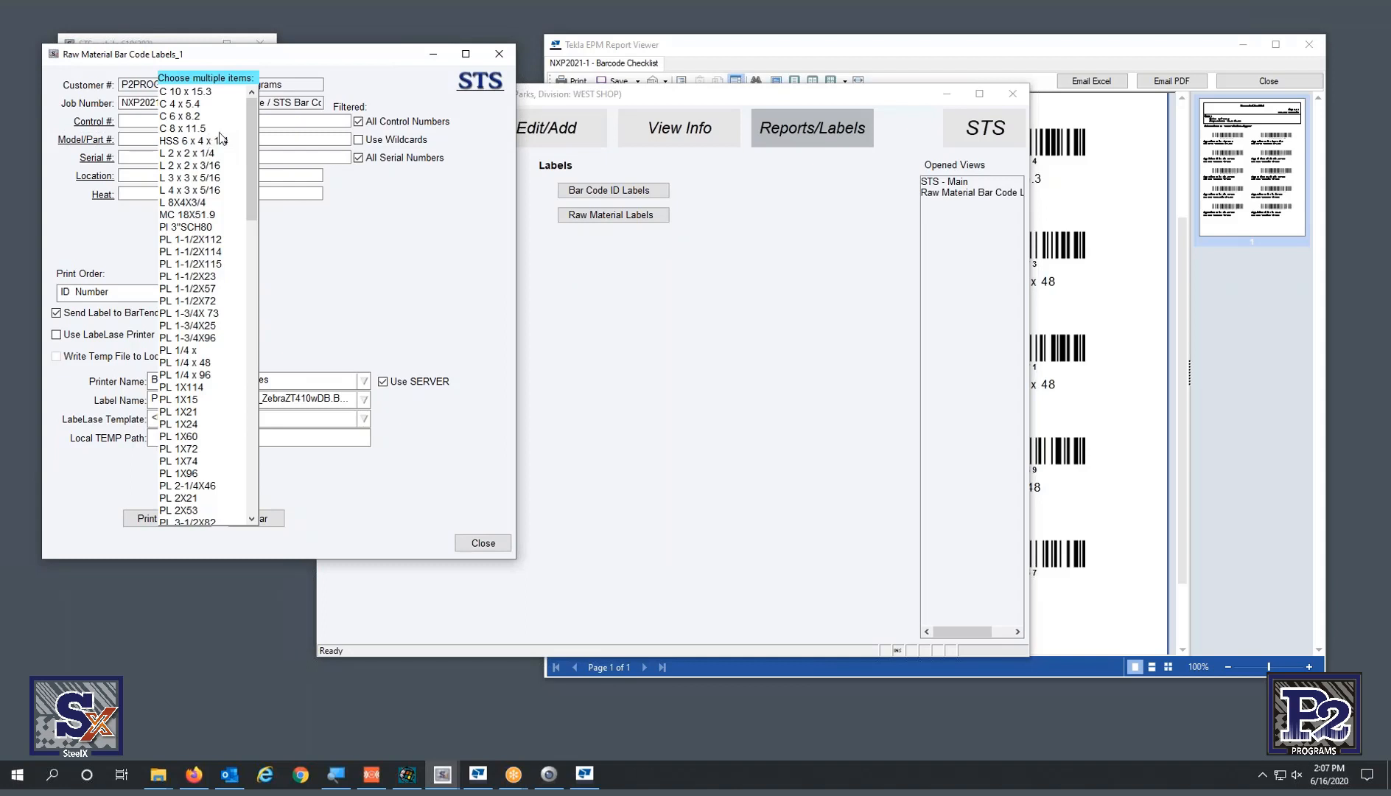
left_click(208, 116)
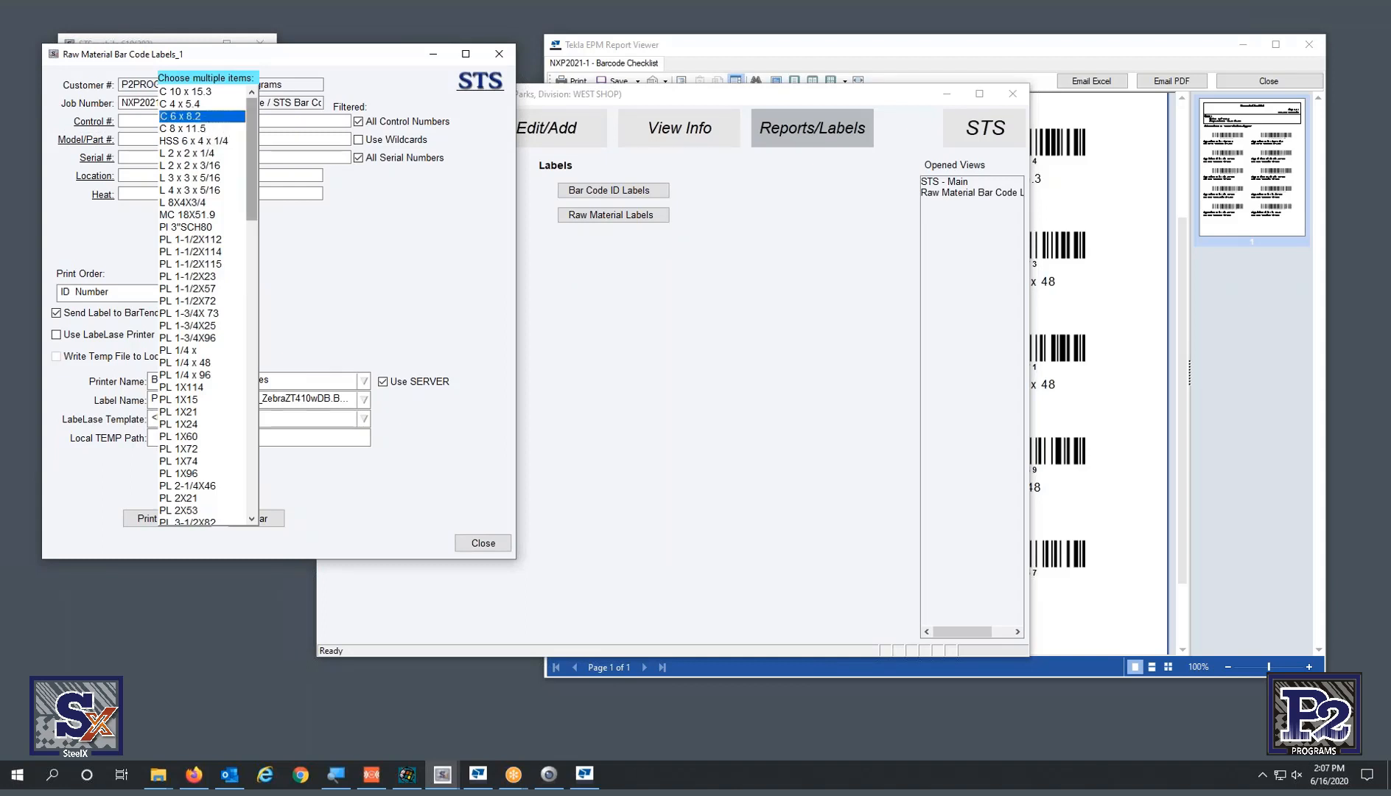
left_click(372, 280)
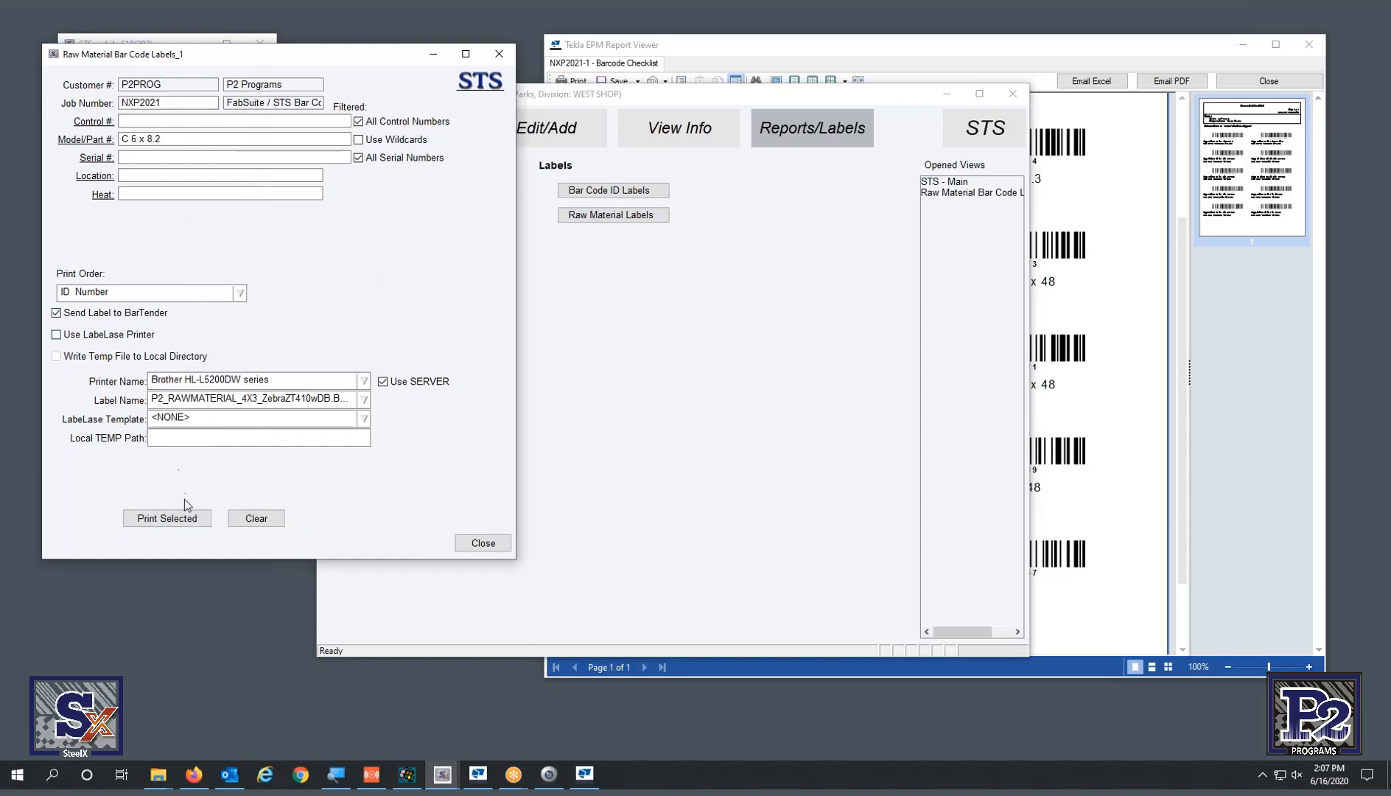
left_click(173, 519)
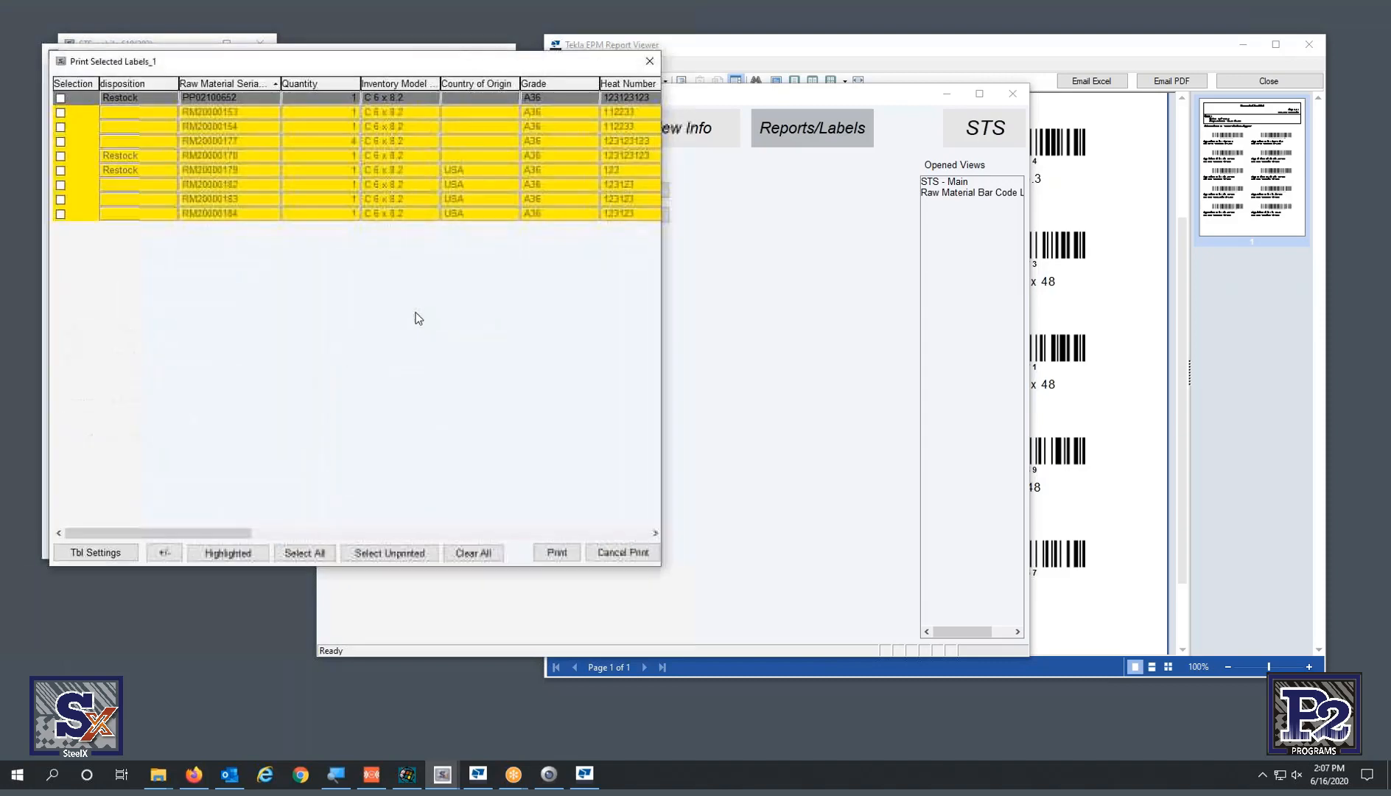
- Review label rows RM20000182 through RM20000184 in the widened list, then close it unprinted
left_click_drag(660, 359, 1031, 361)
left_click(467, 185)
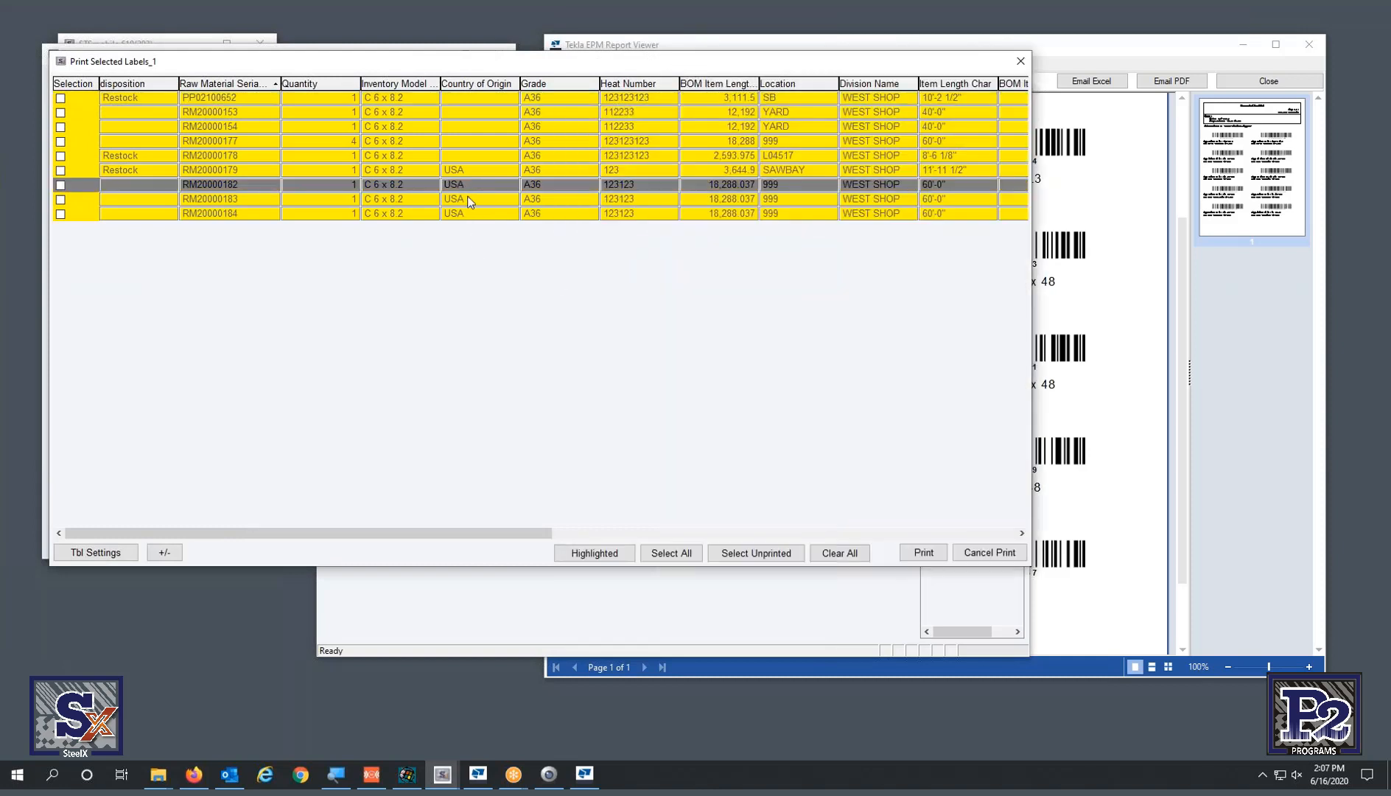
left_click(469, 204)
left_click(470, 213)
left_click(247, 187)
left_click(1021, 61)
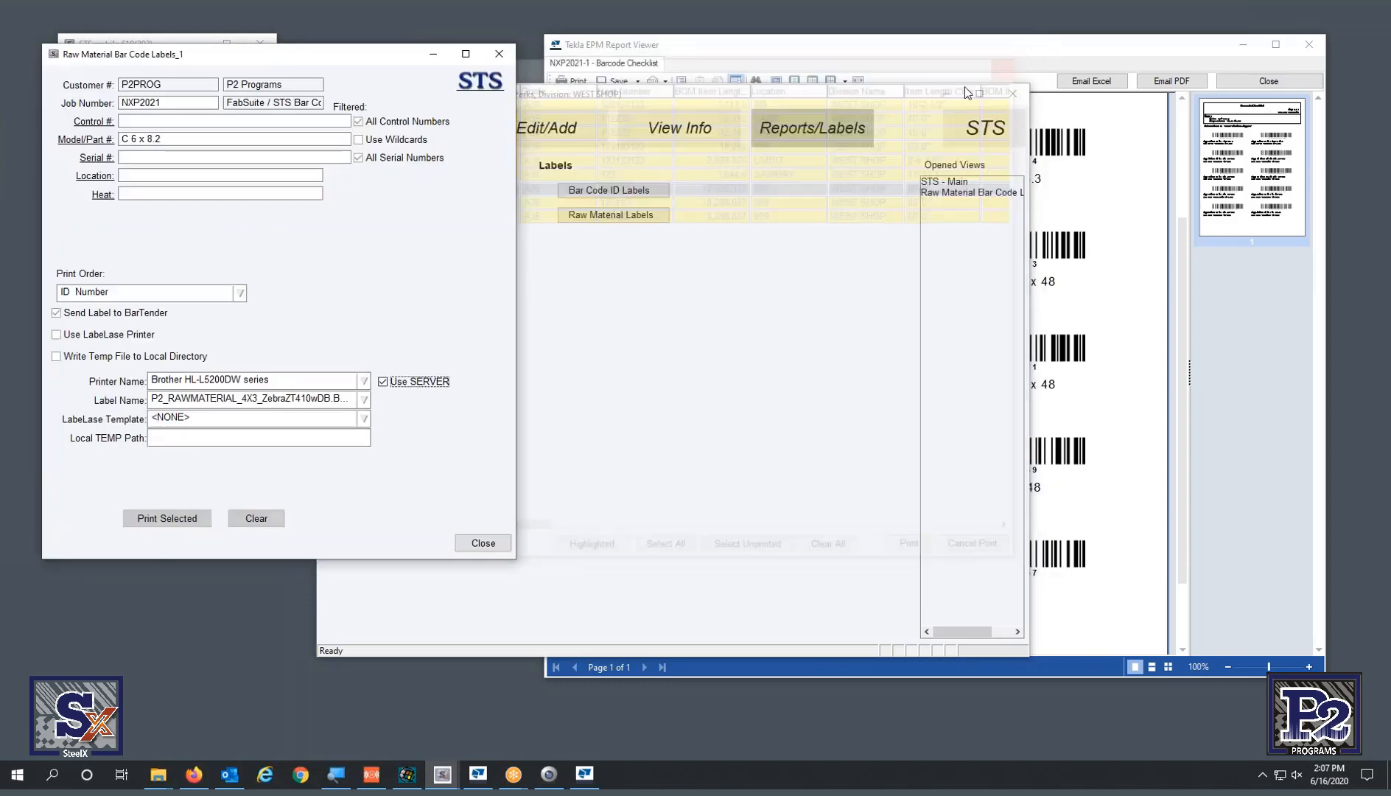
- Close the Raw Material Bar Code Labels form and the Barcode Checklist report viewer
left_click(495, 54)
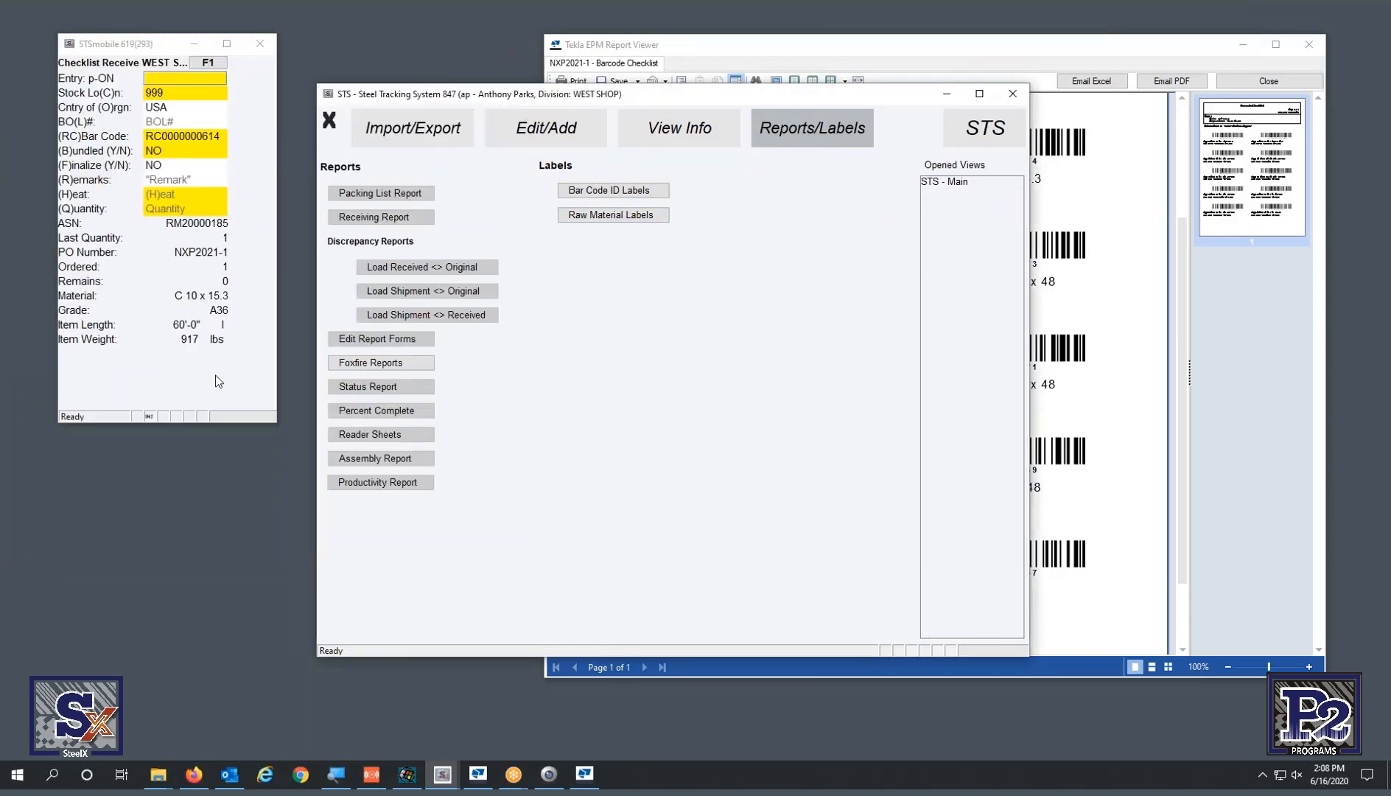
left_click(1055, 443)
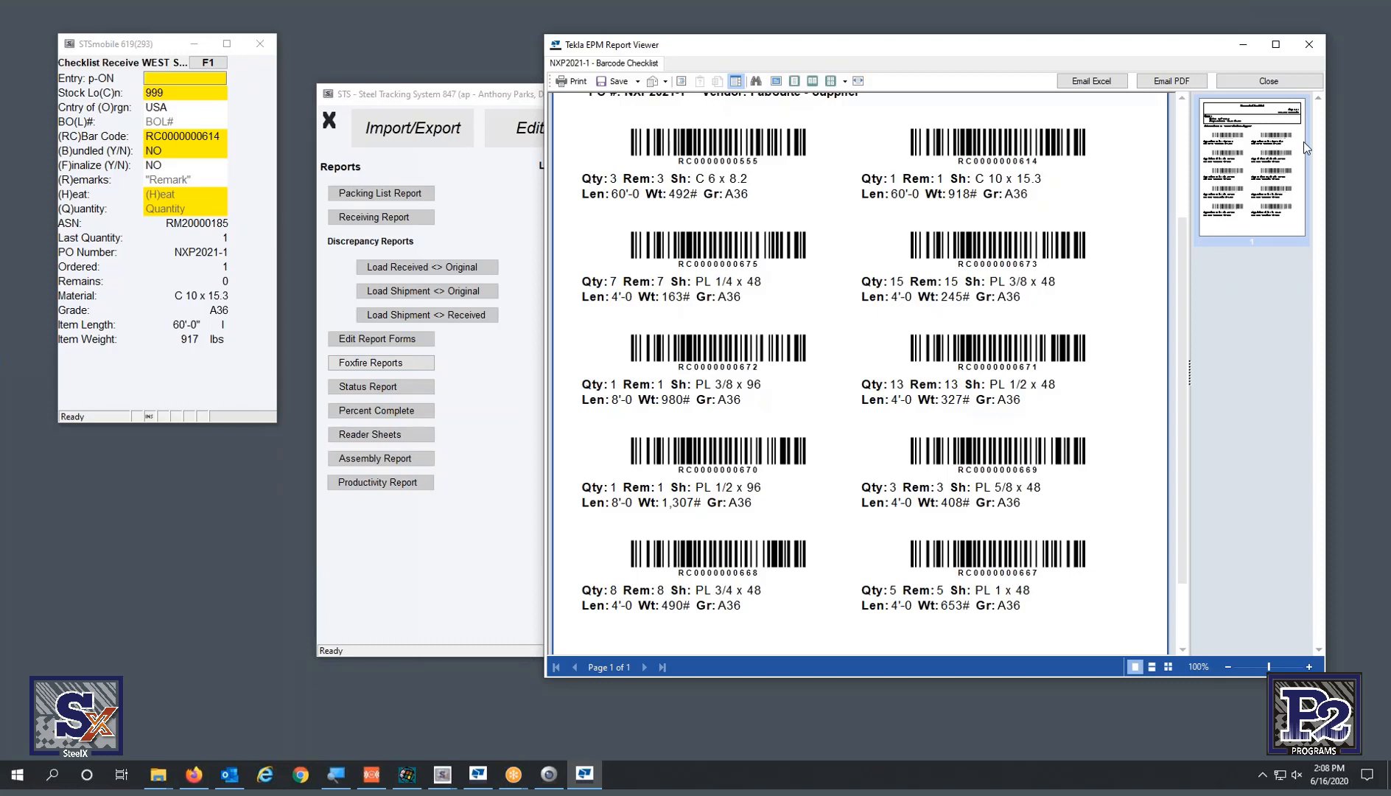
left_click(1265, 80)
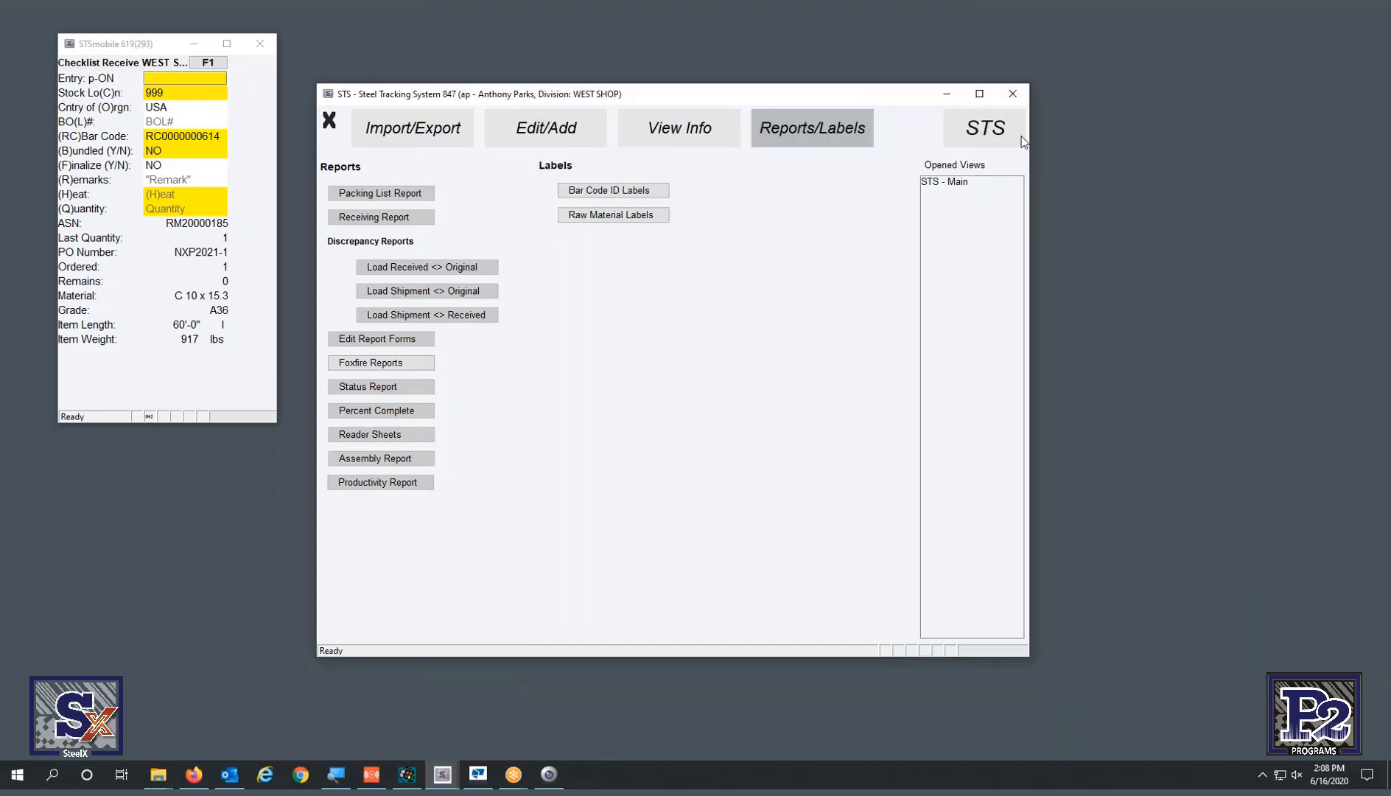
- Bring the WindowsCE emulator to the left side and move desktop STSmobile off the right edge
left_click_drag(1390, 36, 427, 53)
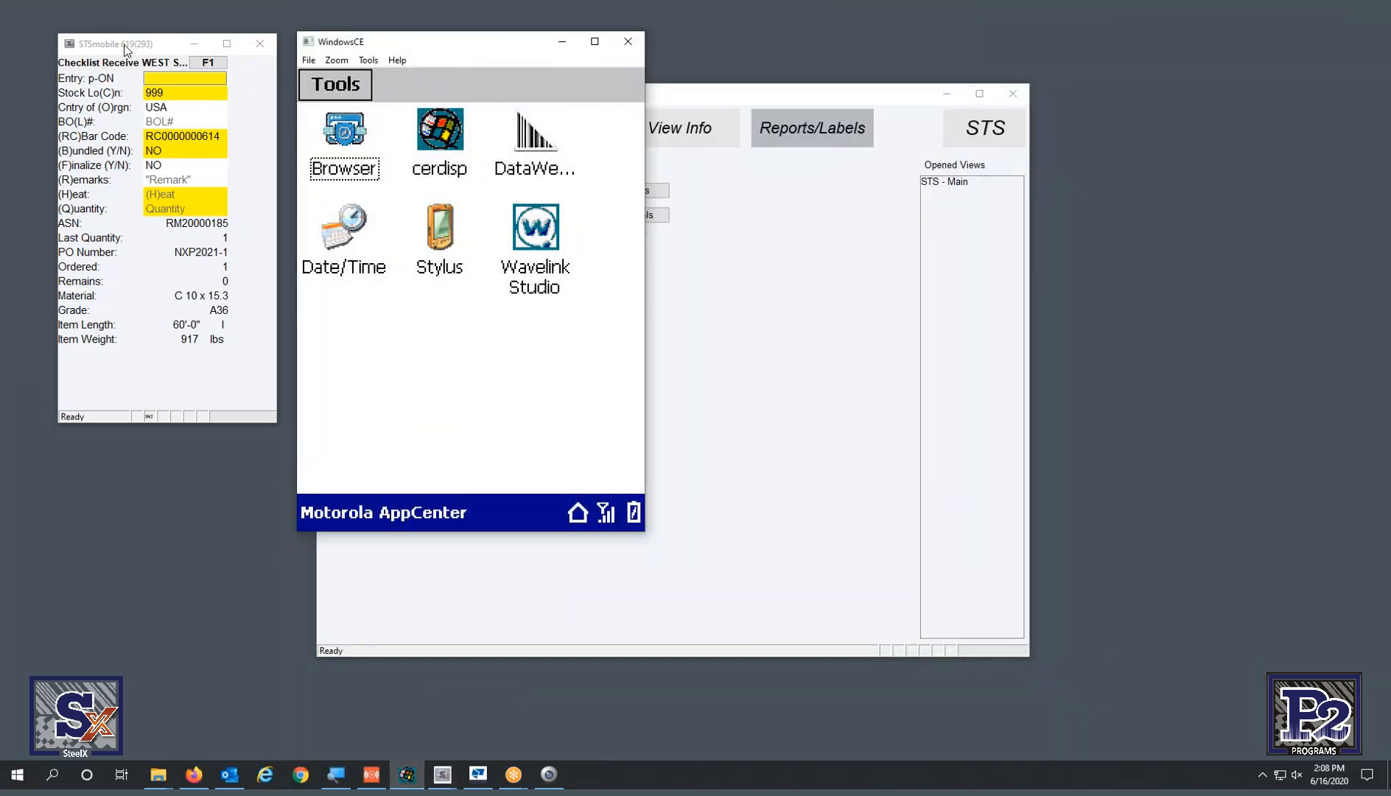
left_click_drag(125, 50, 632, 108)
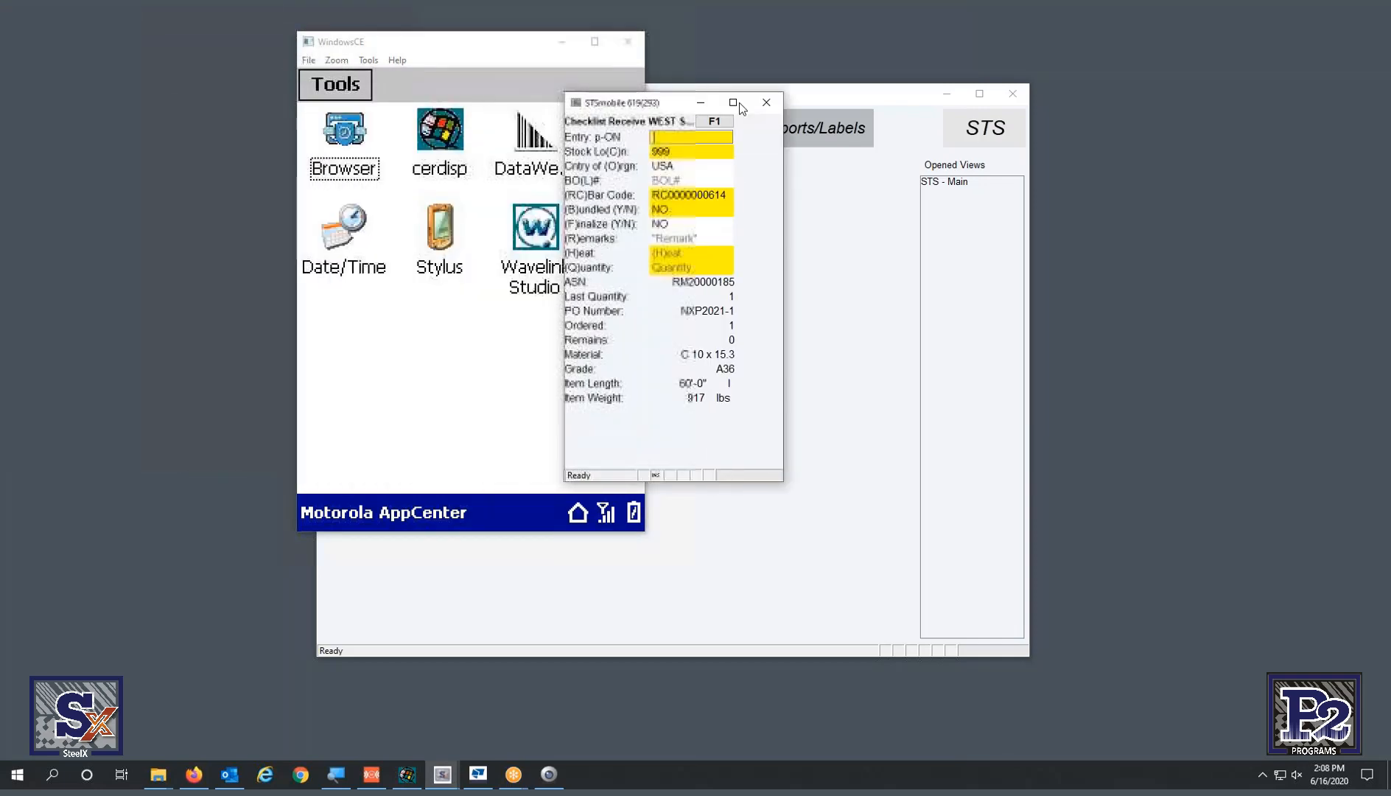
left_click_drag(741, 108, 1390, 90)
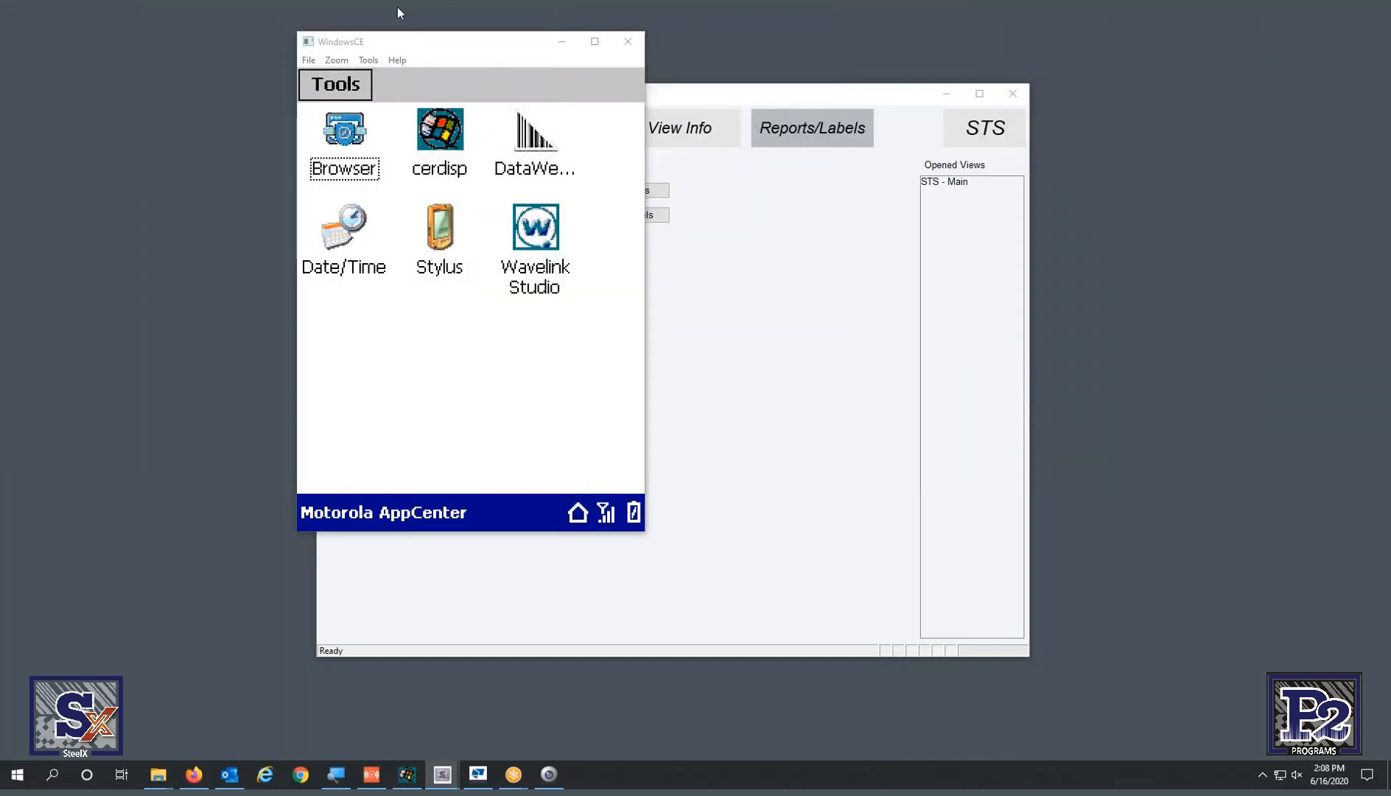
left_click_drag(453, 53, 207, 53)
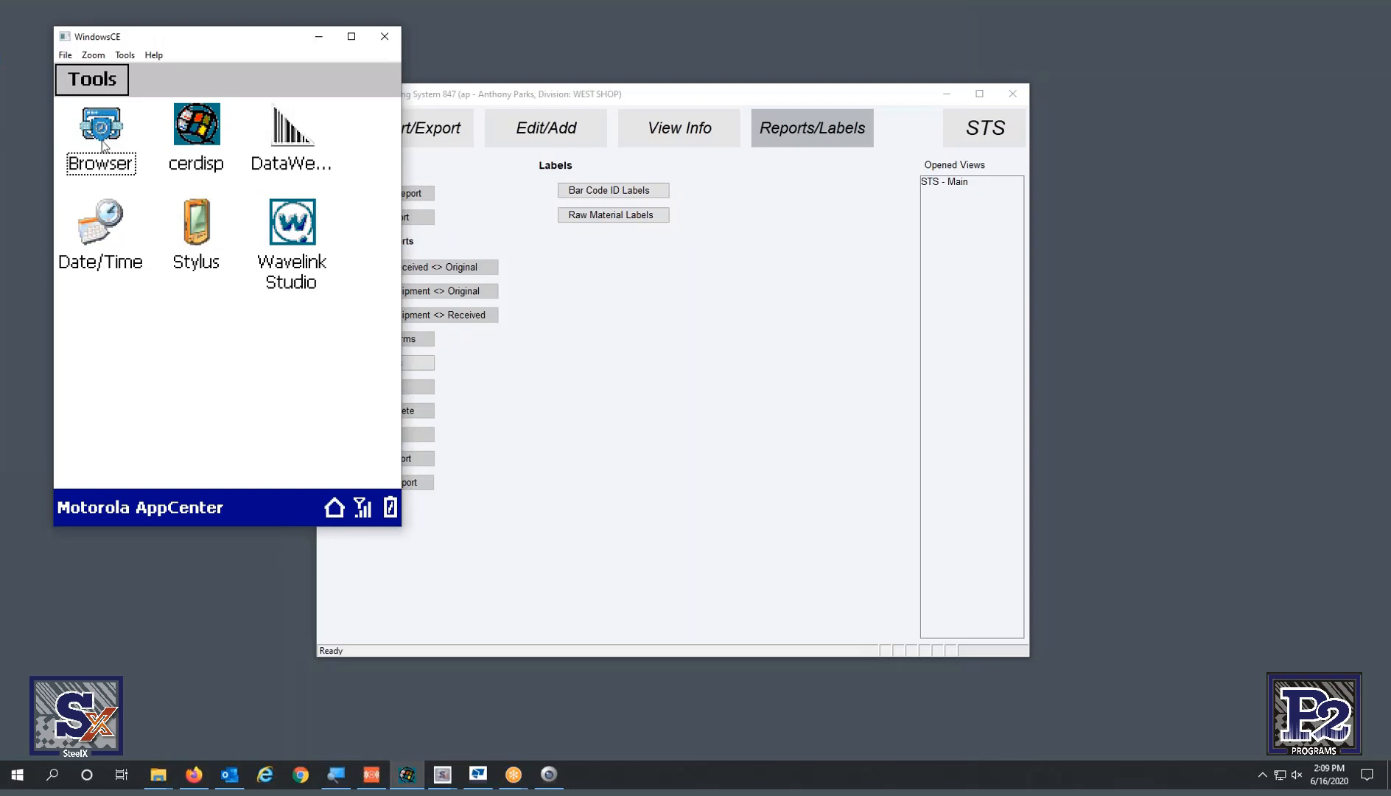
- Launch Enterprise Browser from the Tools screen and open STSMobile WiFi to its login
left_click(105, 165)
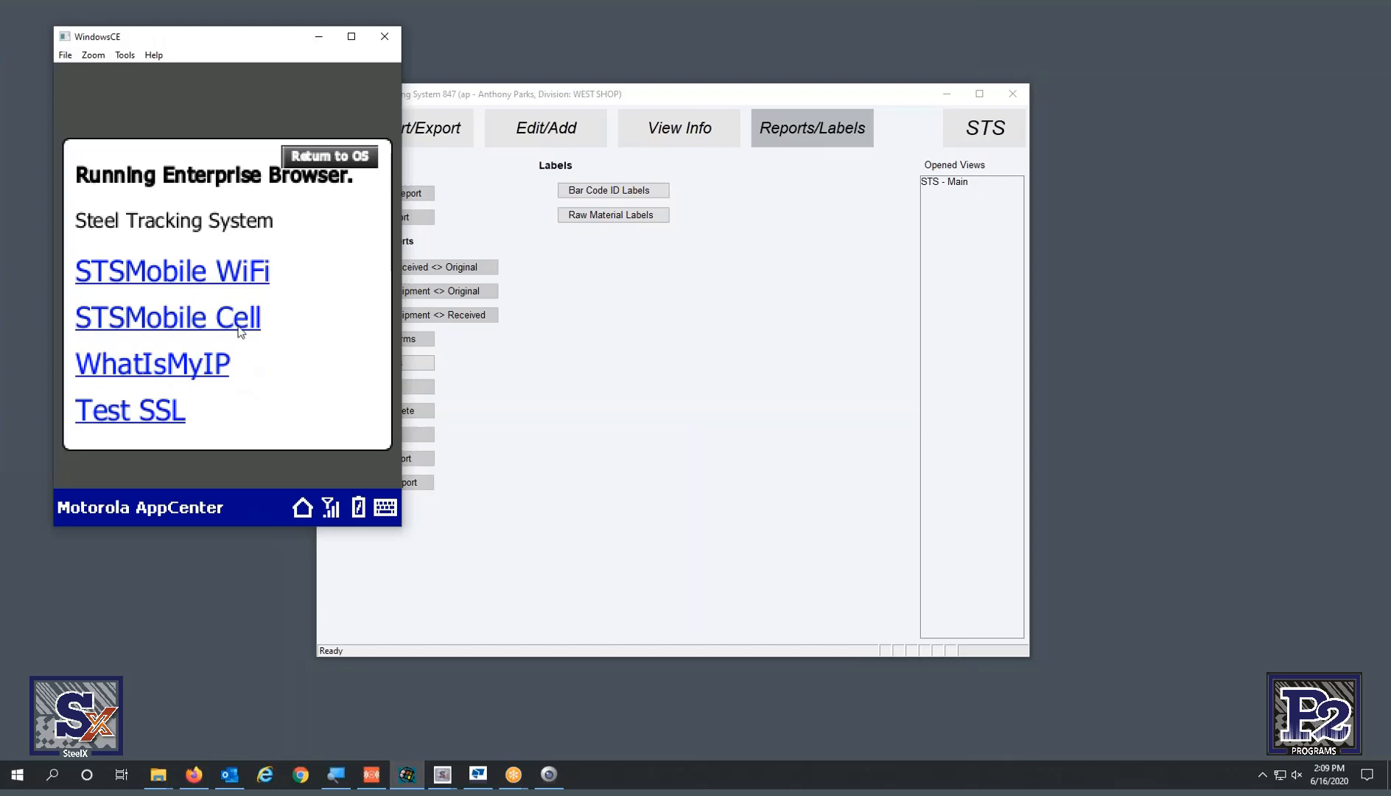
left_click(197, 278)
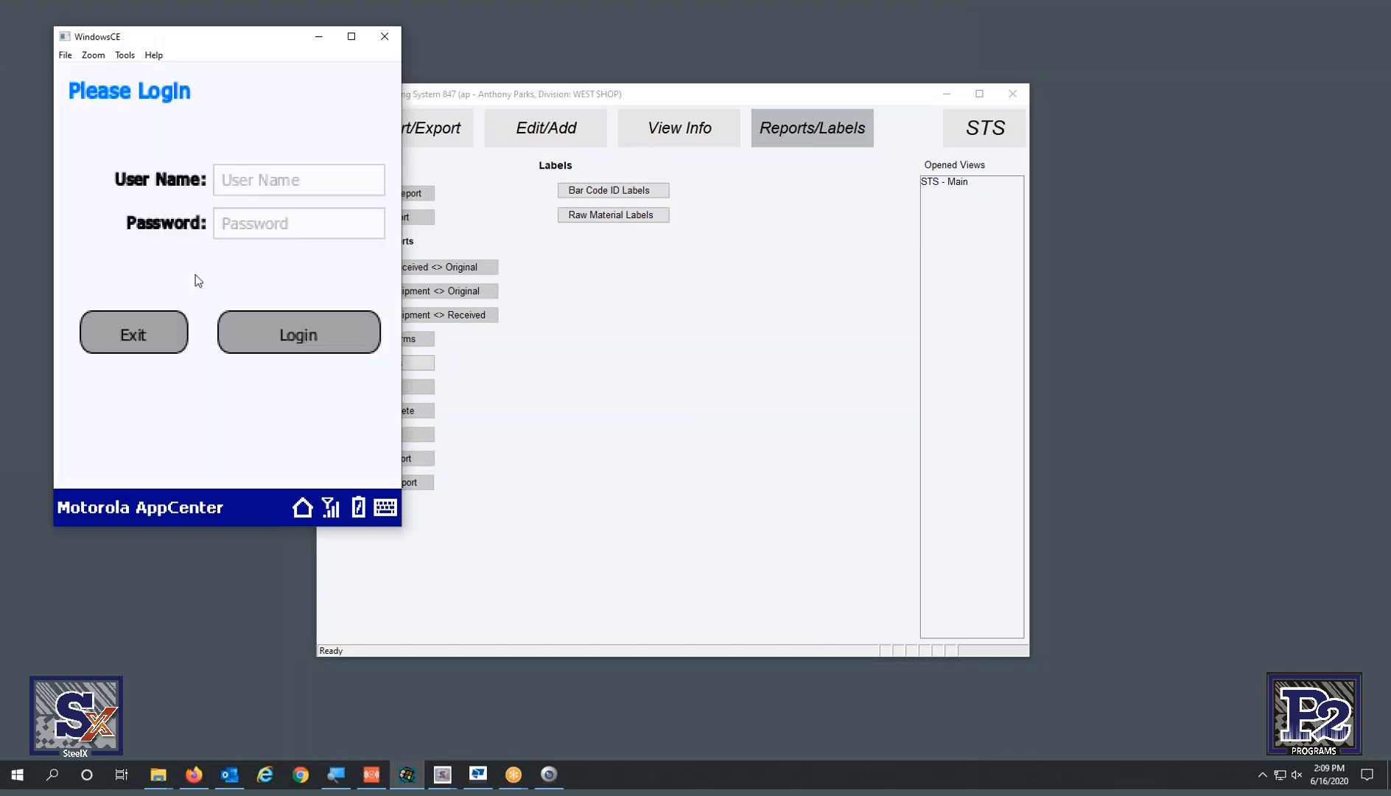
- Log in to STSMobile WiFi in the emulator by entering the user name and password
left_click(249, 184)
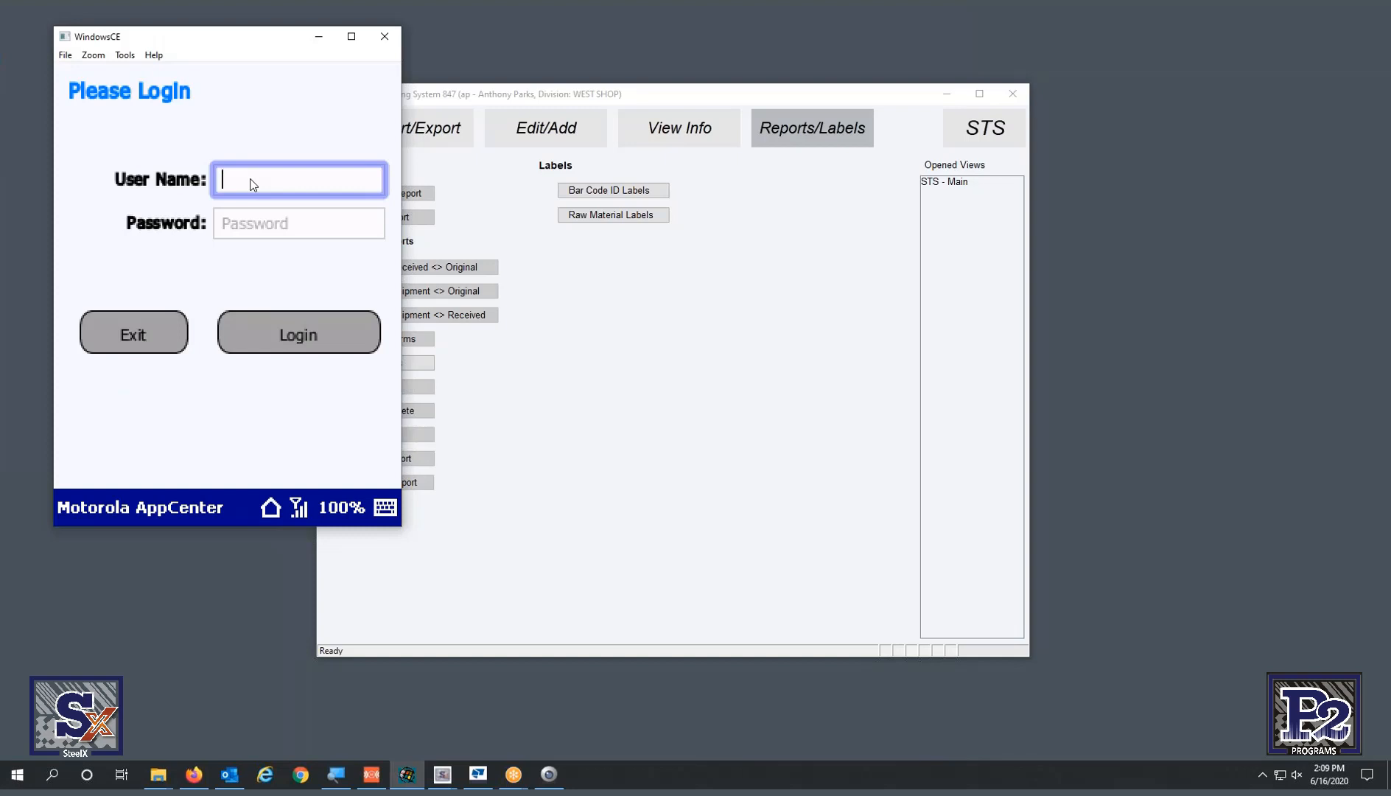
type("ap")
key("Tab")
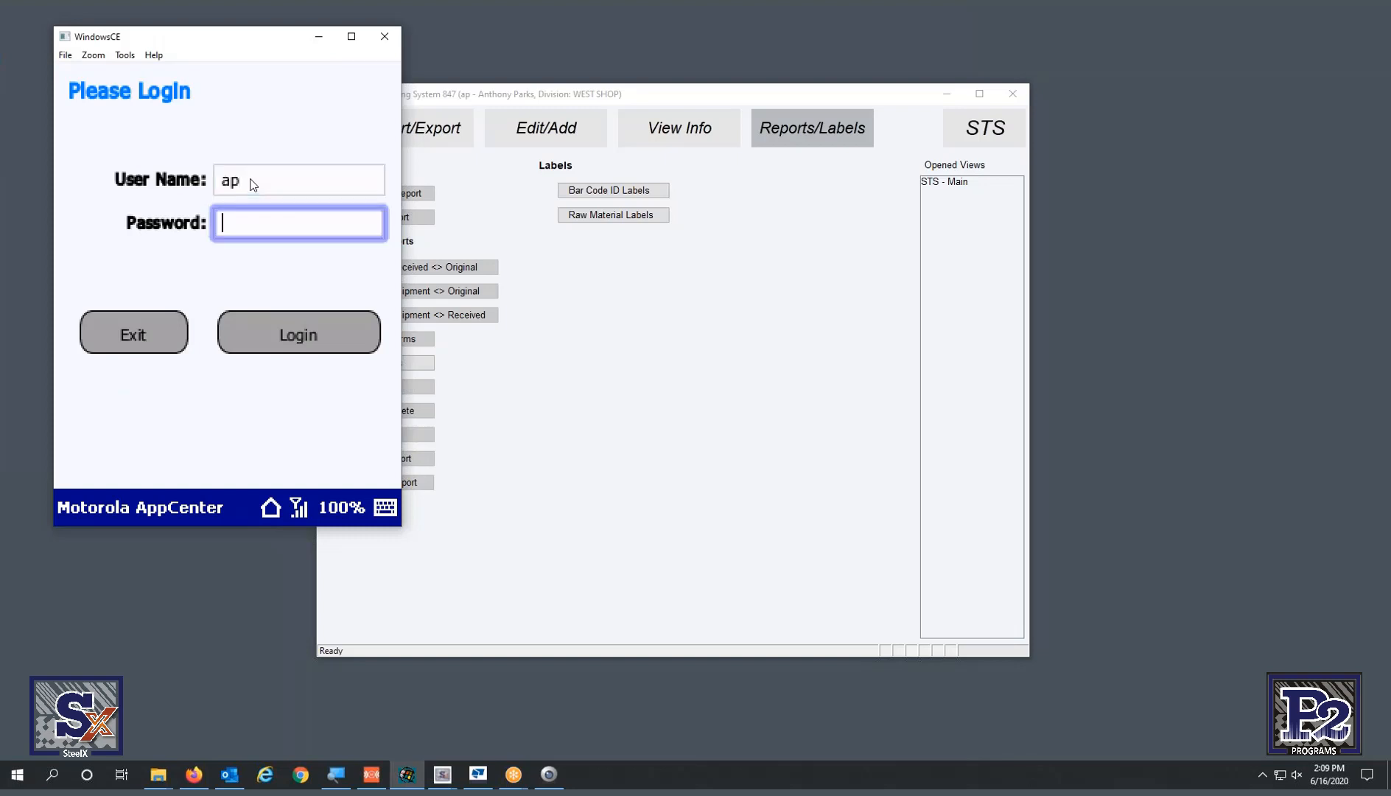
type("ap")
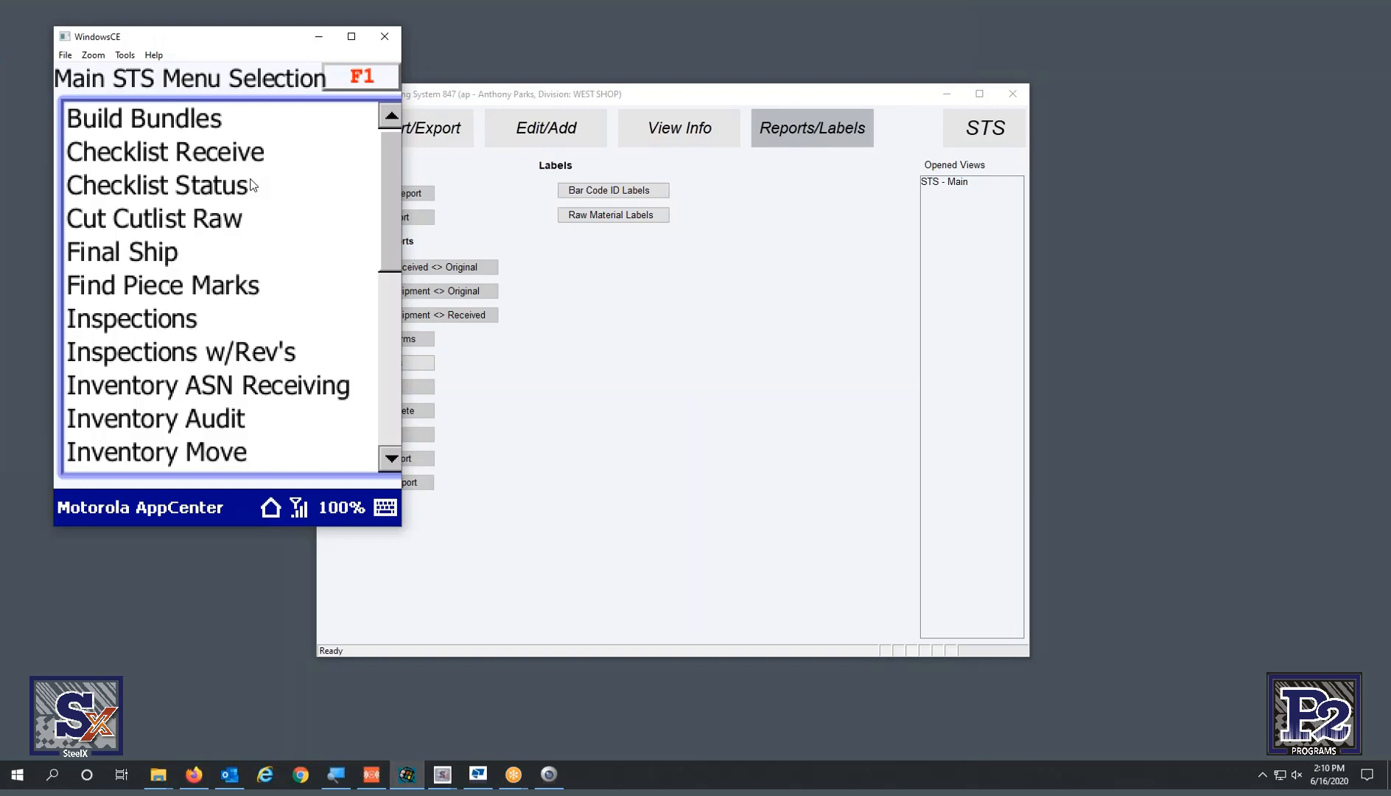
- Scroll the Main STS Menu Selection list down to reveal Inventory Move
scroll(250, 185, "down", 4)
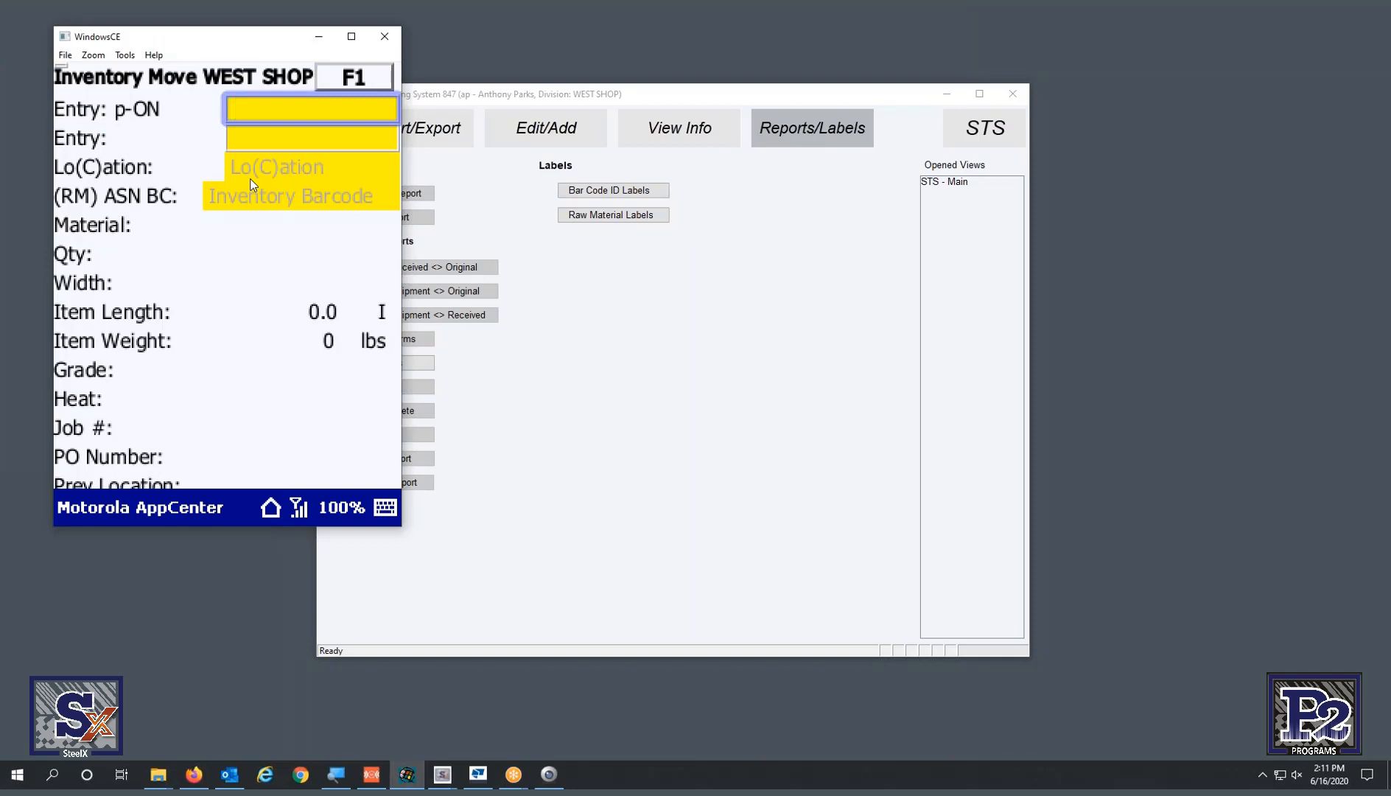
- Enter location barcode CYARD to set the move location to YARD, then switch to Tekla EPM
type("CYARD")
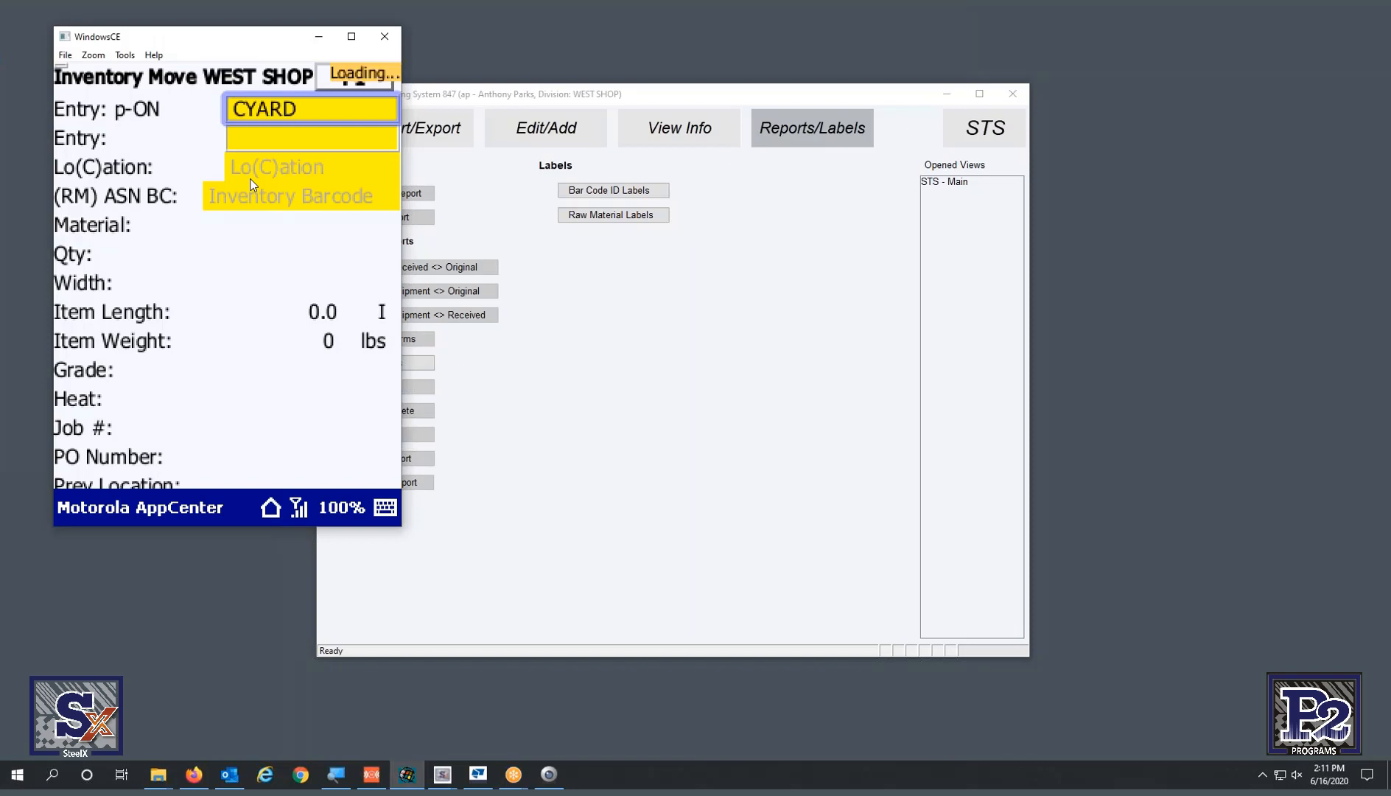
key("Return")
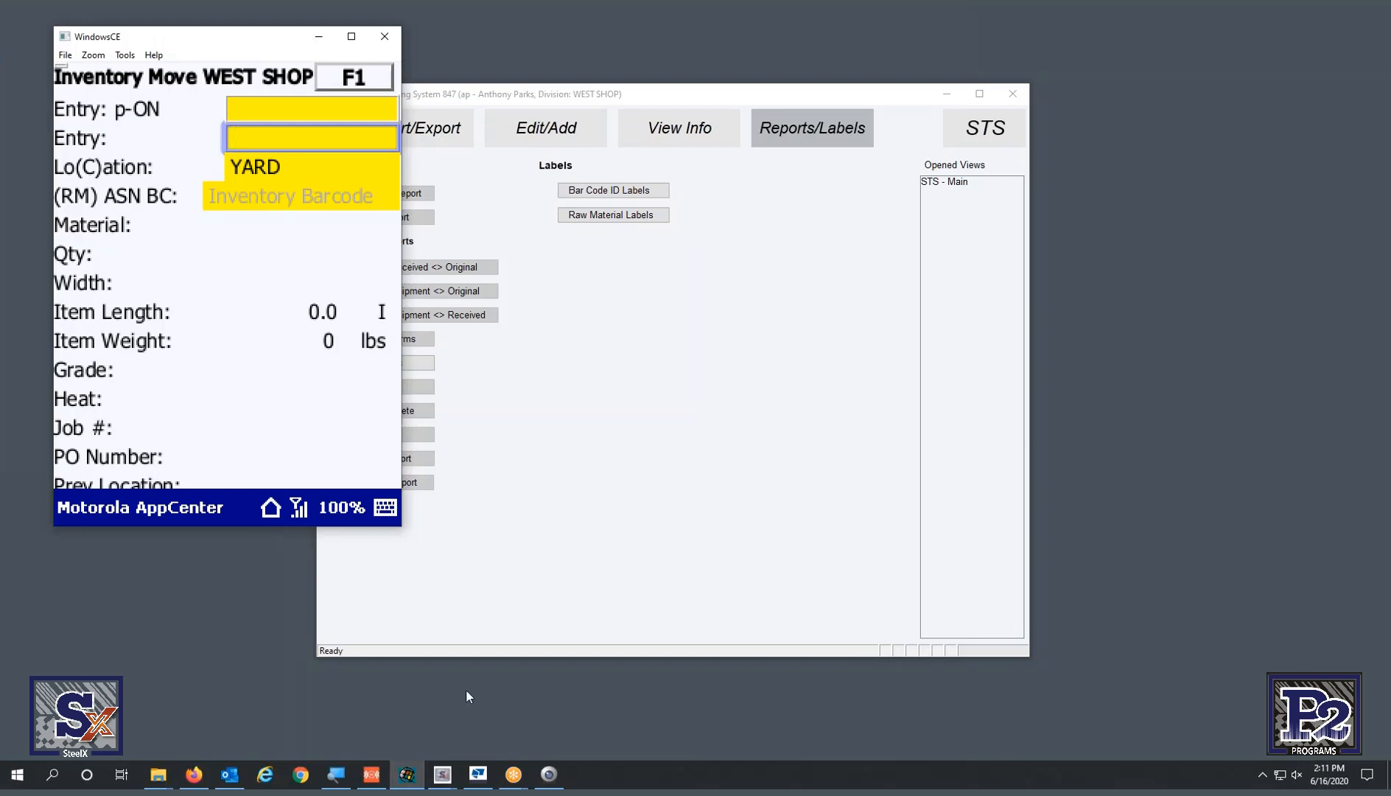
left_click(478, 781)
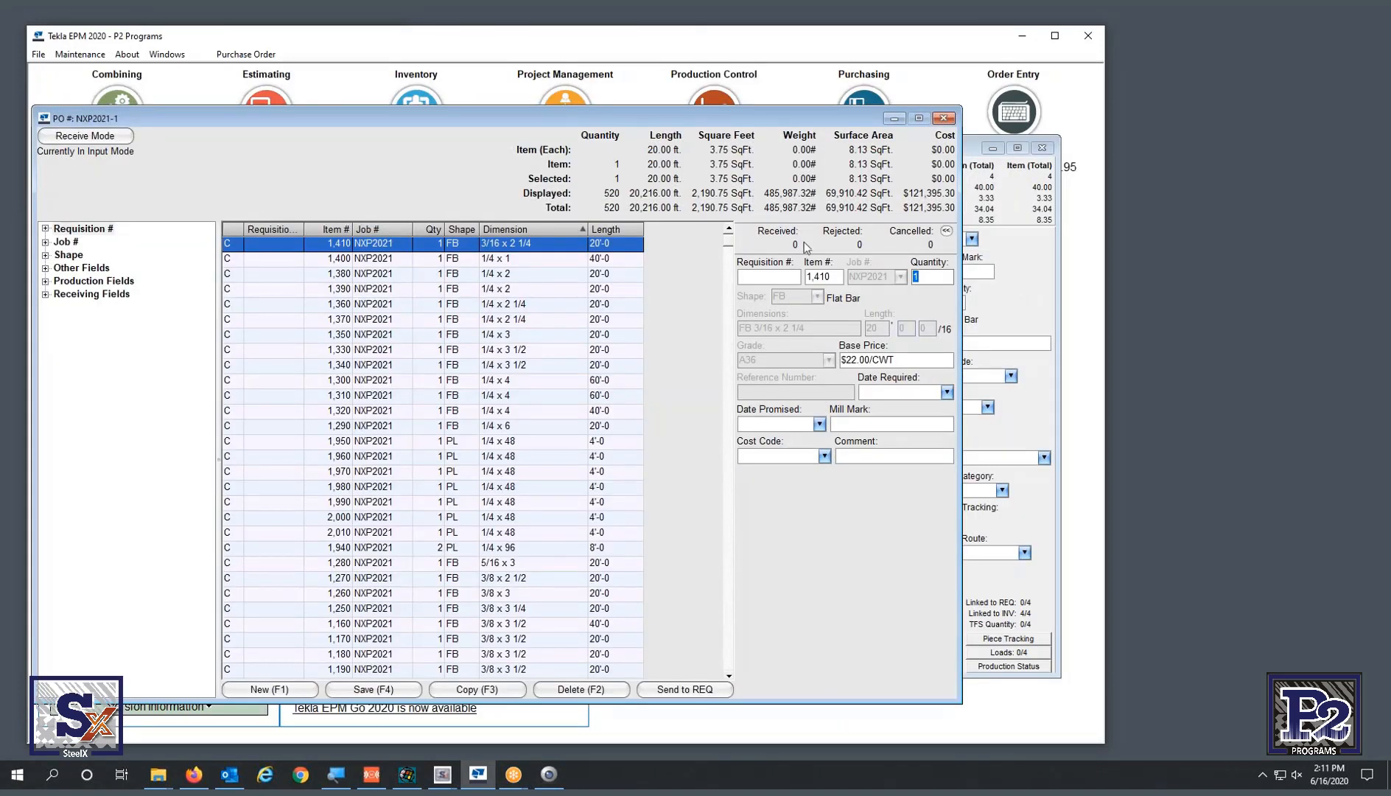
- Show Tekla EPM Inventory for job NXP2021, sorted by a widened Location column
left_click(1046, 273)
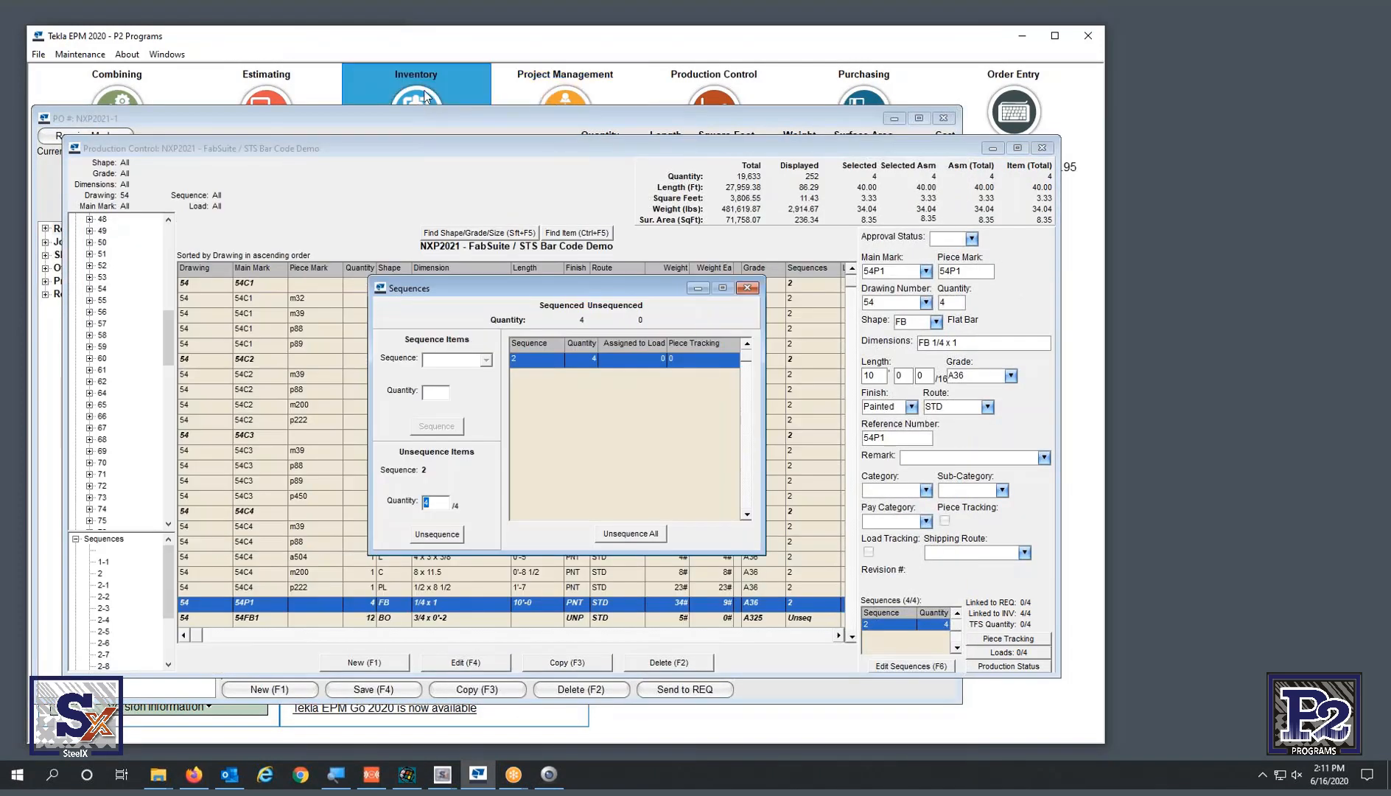
left_click(423, 96)
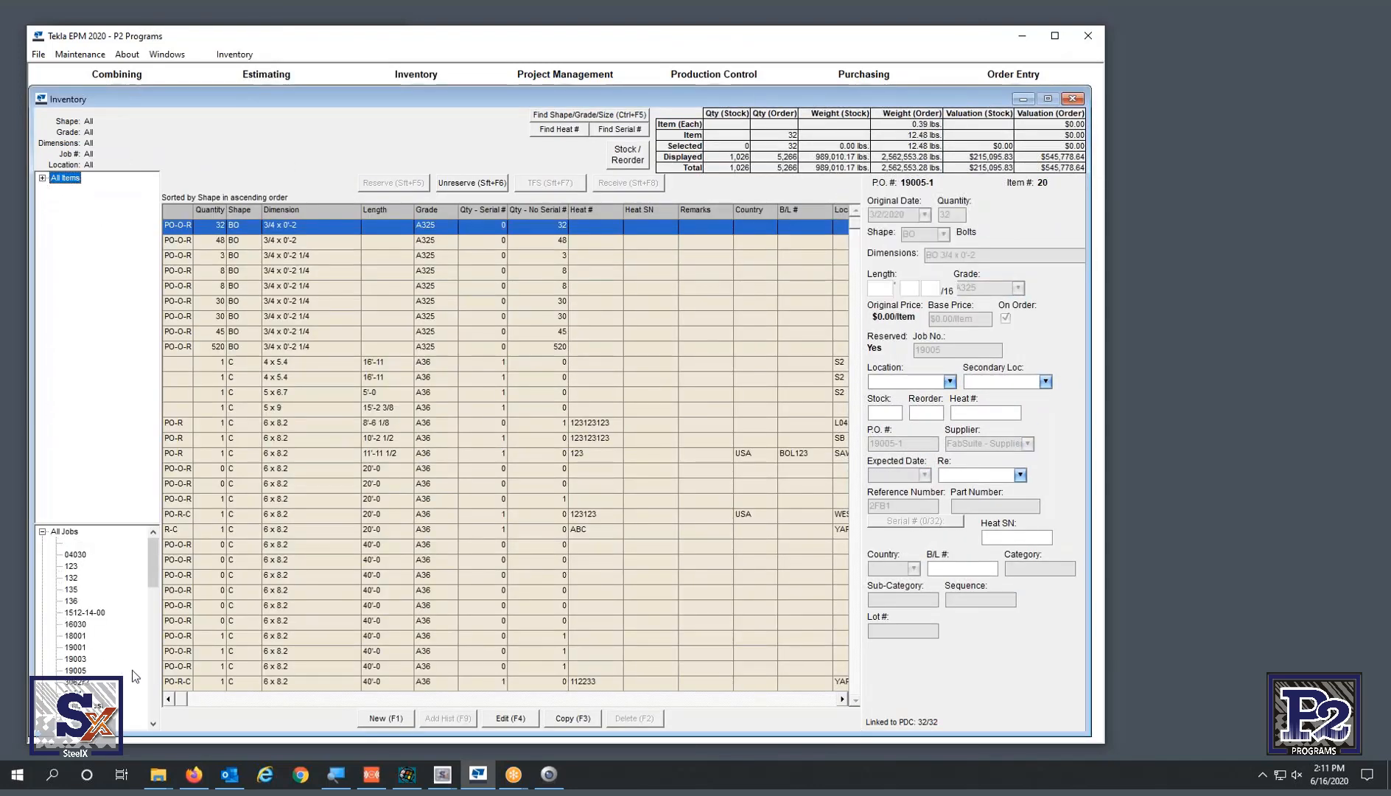
left_click_drag(152, 560, 153, 608)
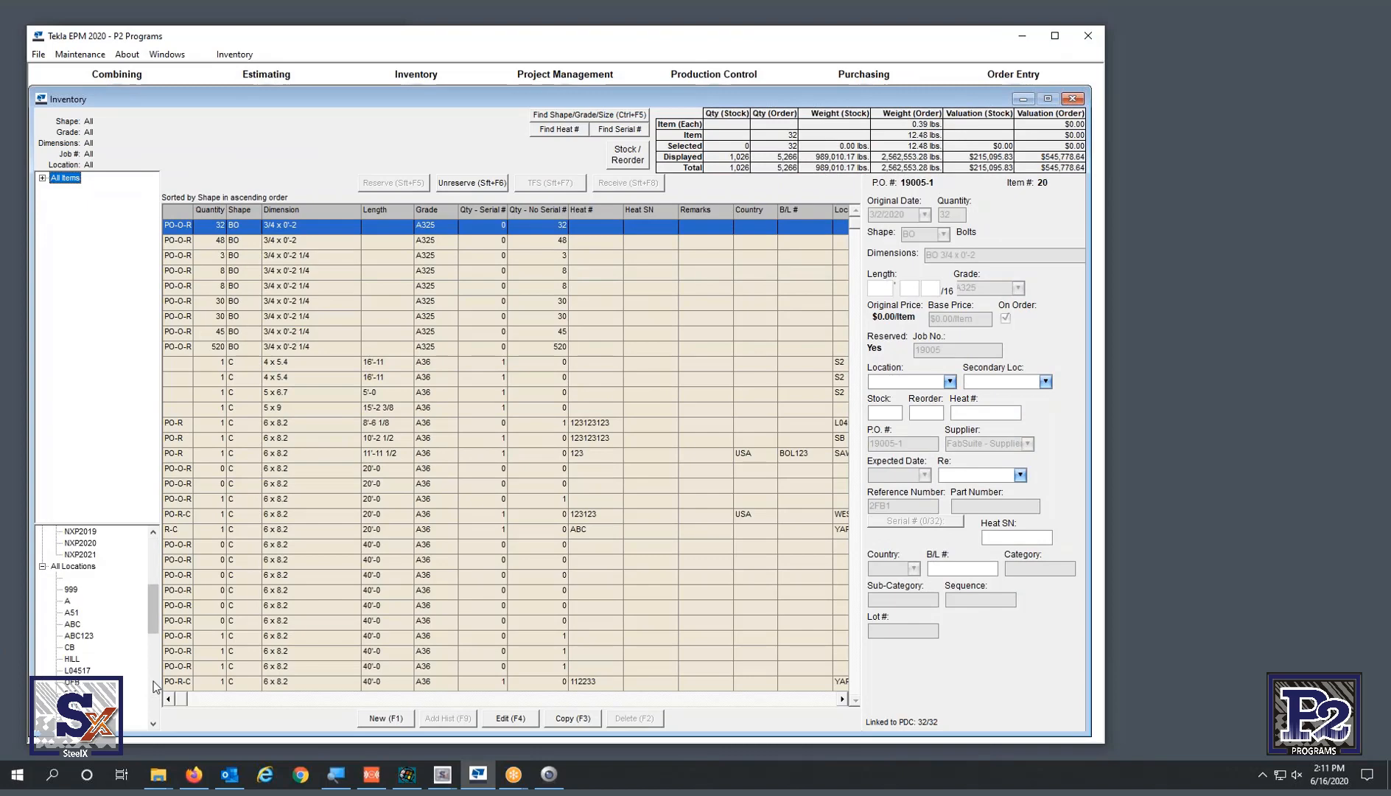
left_click(94, 554)
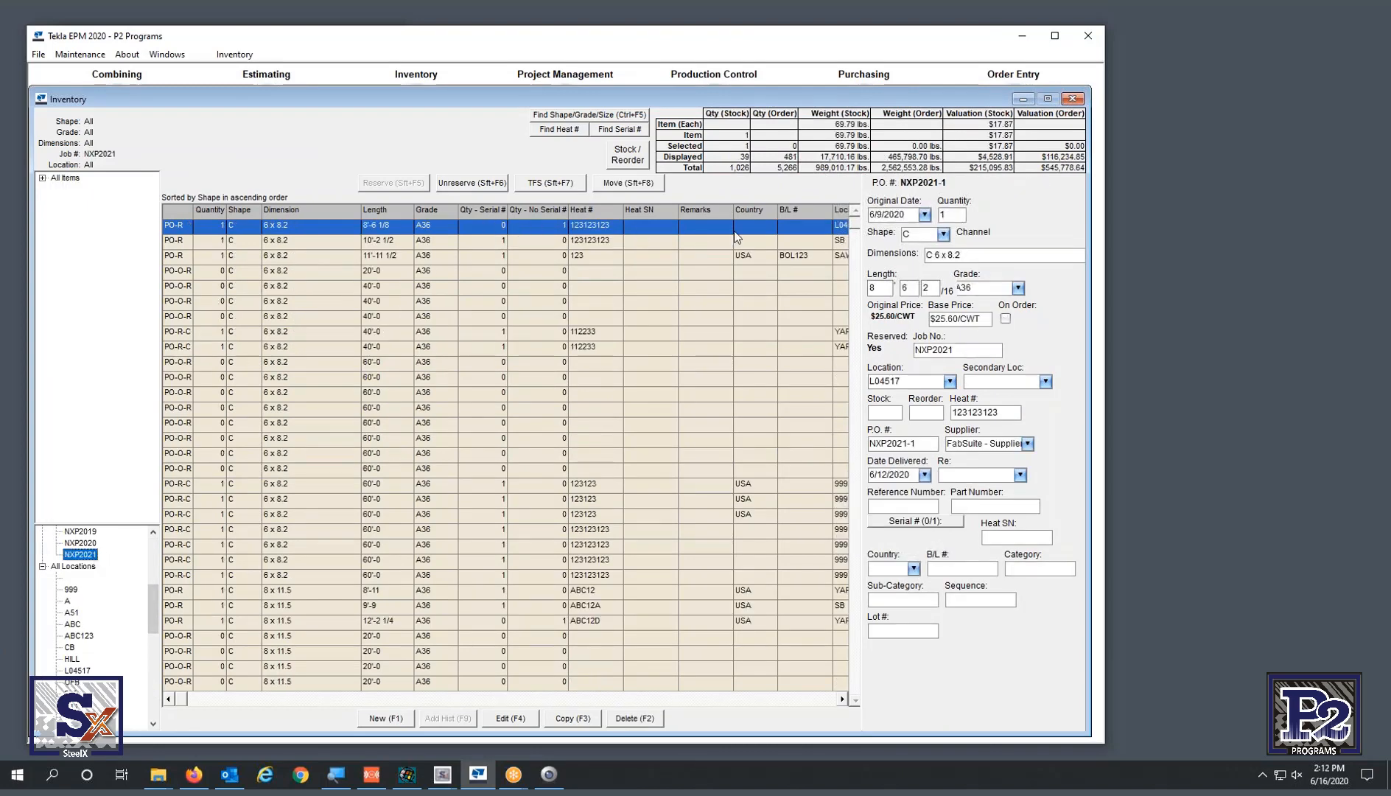
left_click(842, 211)
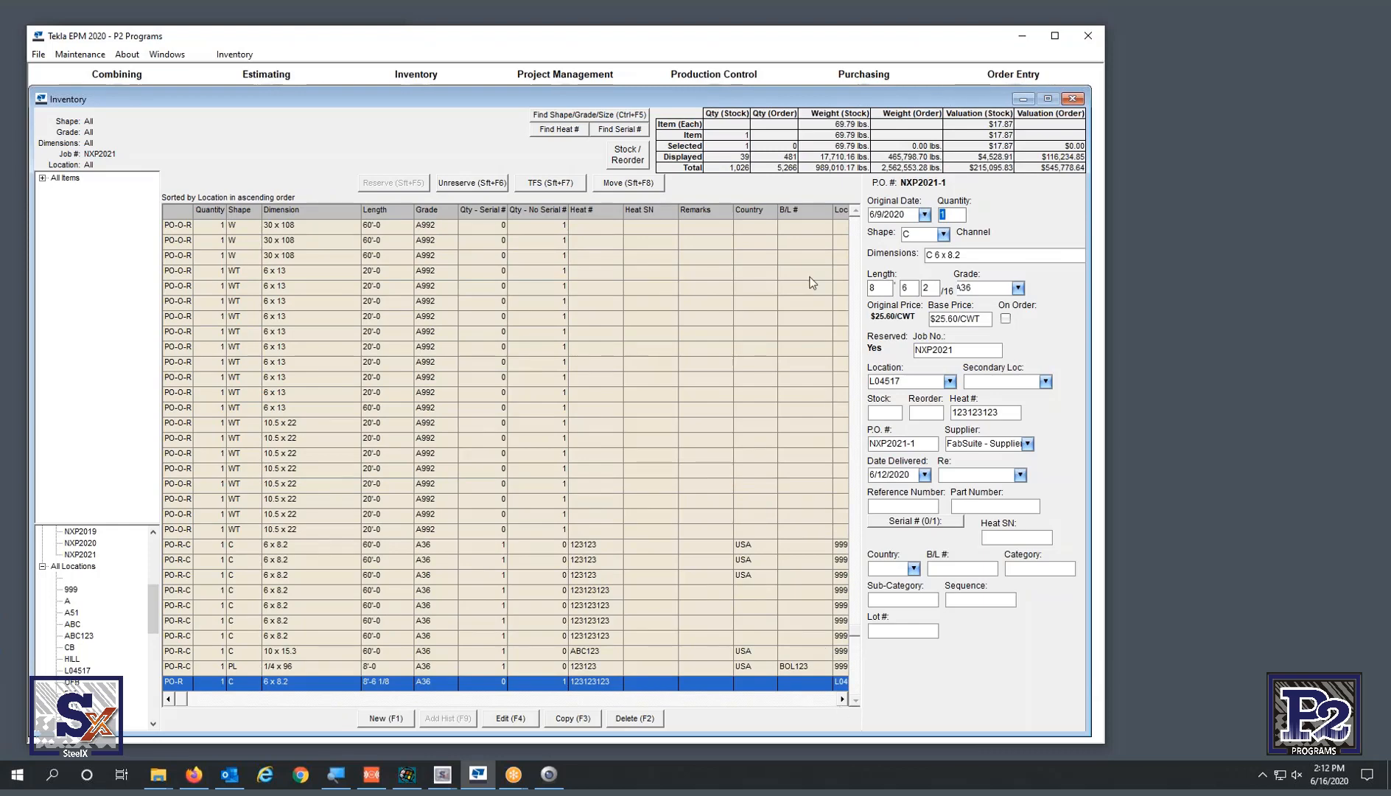
left_click_drag(831, 215, 815, 286)
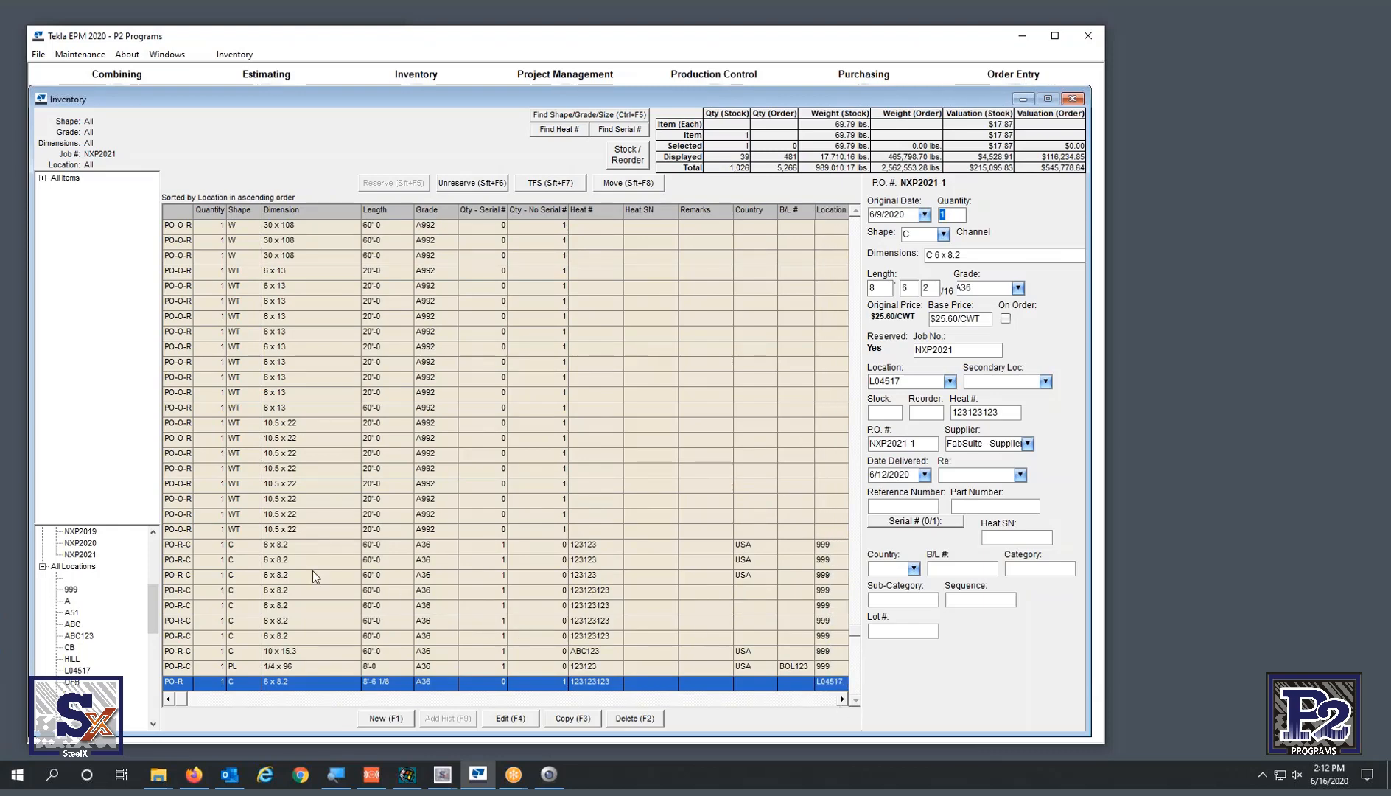
- Review the 60'-0 C 6 x 8.2 channel RM20000182 at location 999, then return to the emulator
left_click(295, 546)
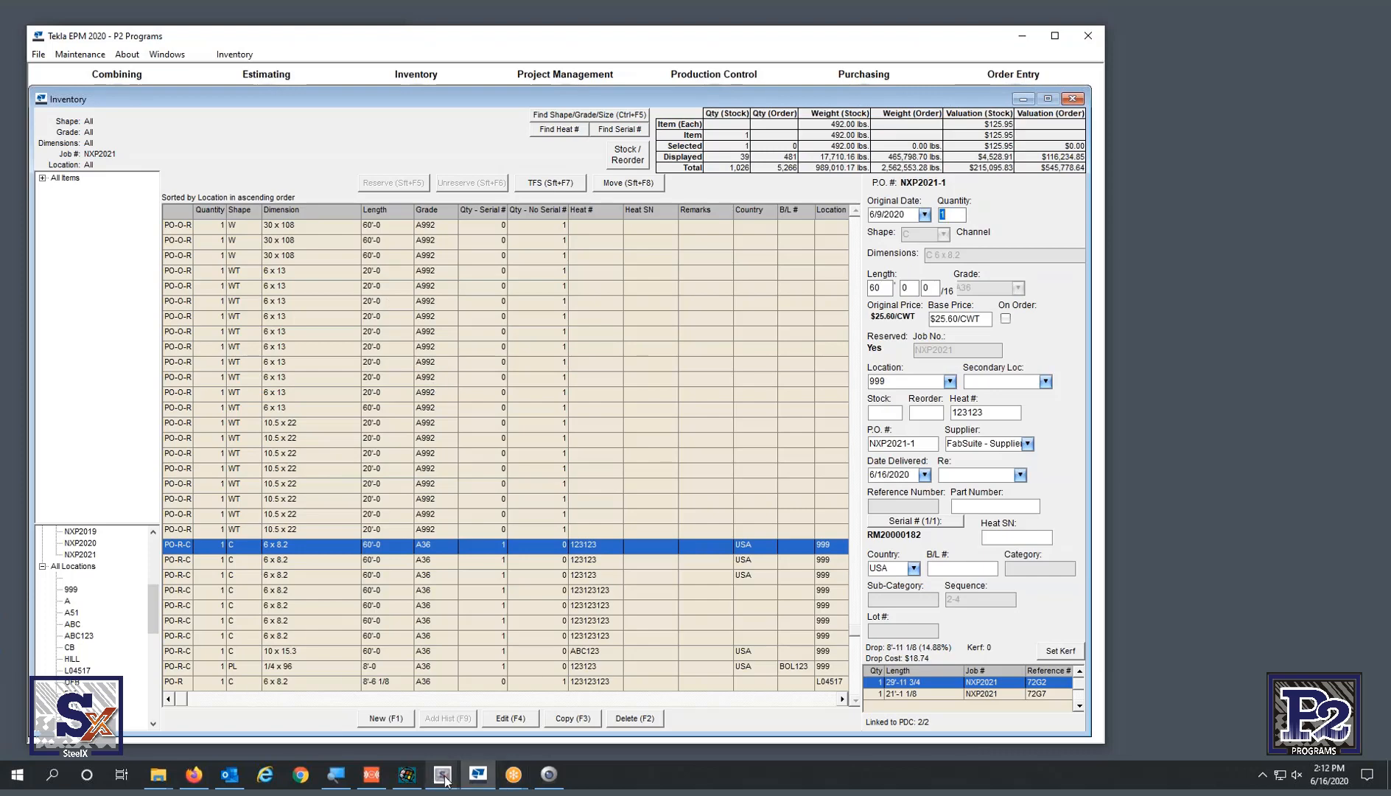
mouse_move(449, 781)
left_click(407, 775)
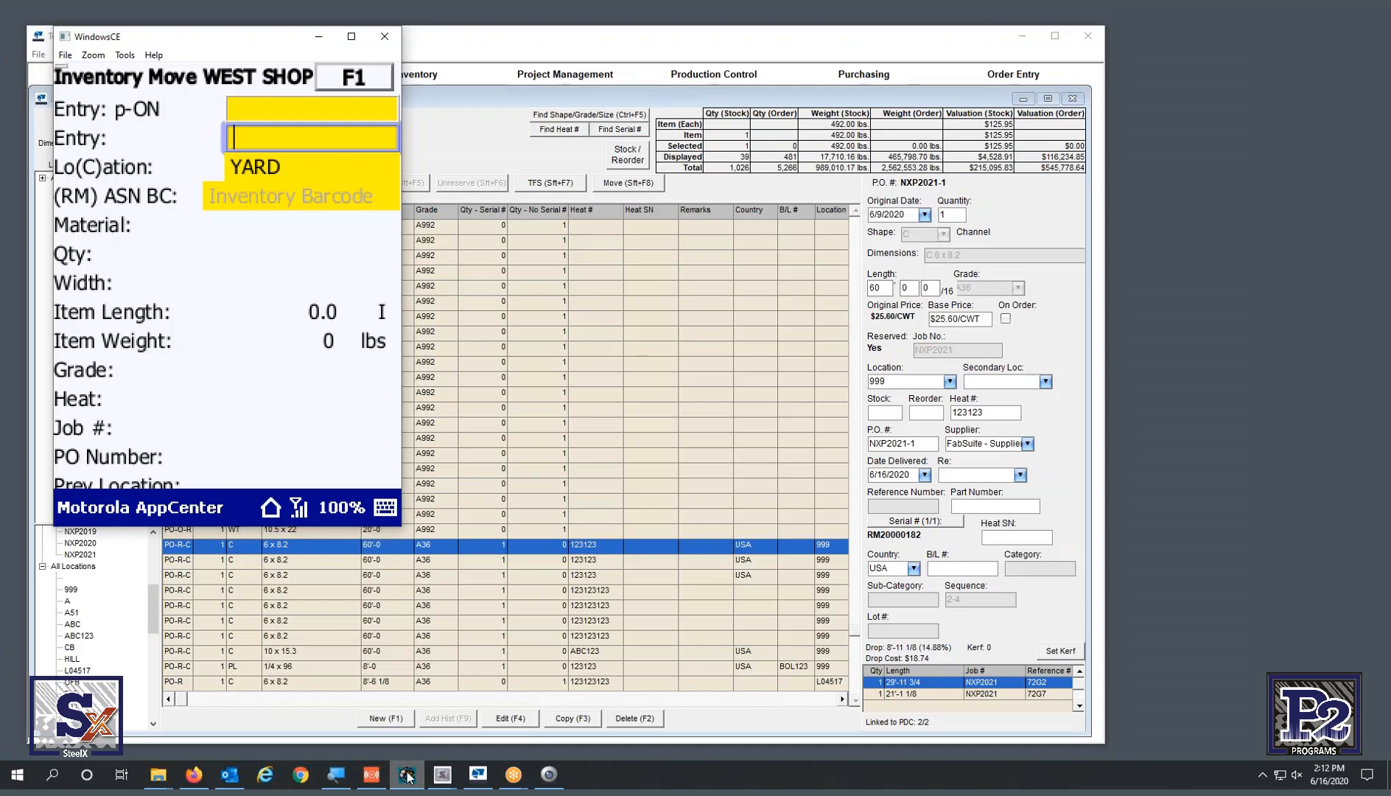
- Scan items RM20000185, RM20000184, RM20000182 and RM20000183 to move them into YARD
type("RM20000185")
key("Return")
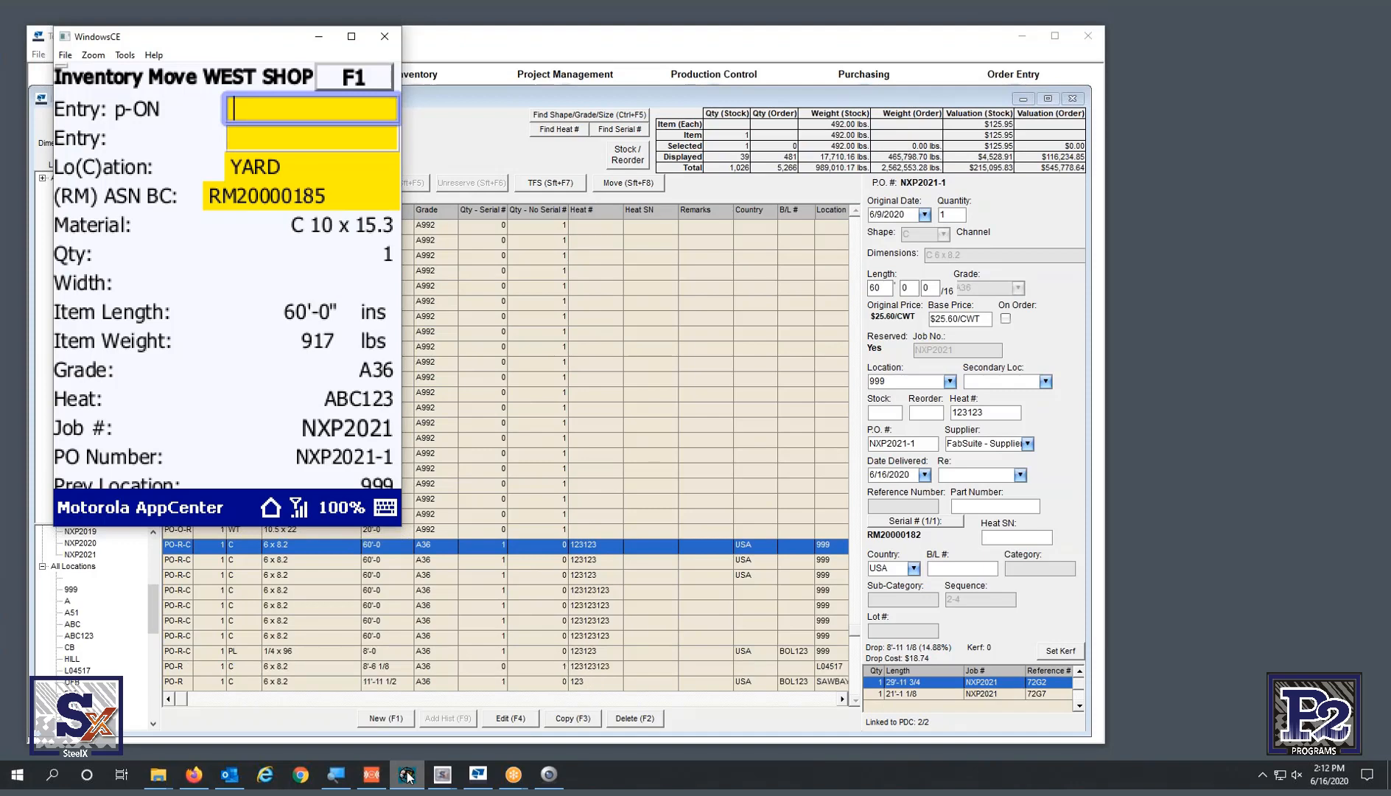
type("RM20000184")
key("Return")
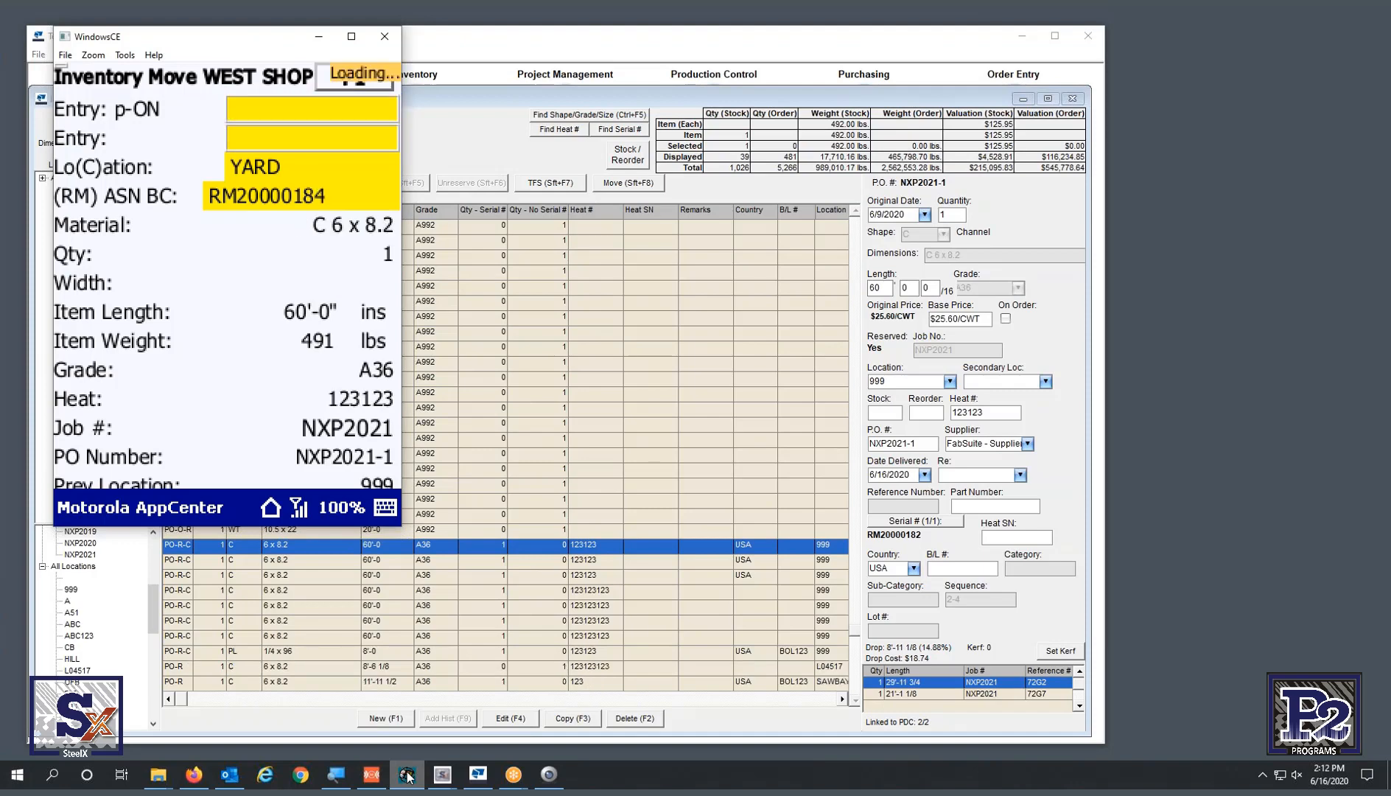
type("RM20000182")
key("Return")
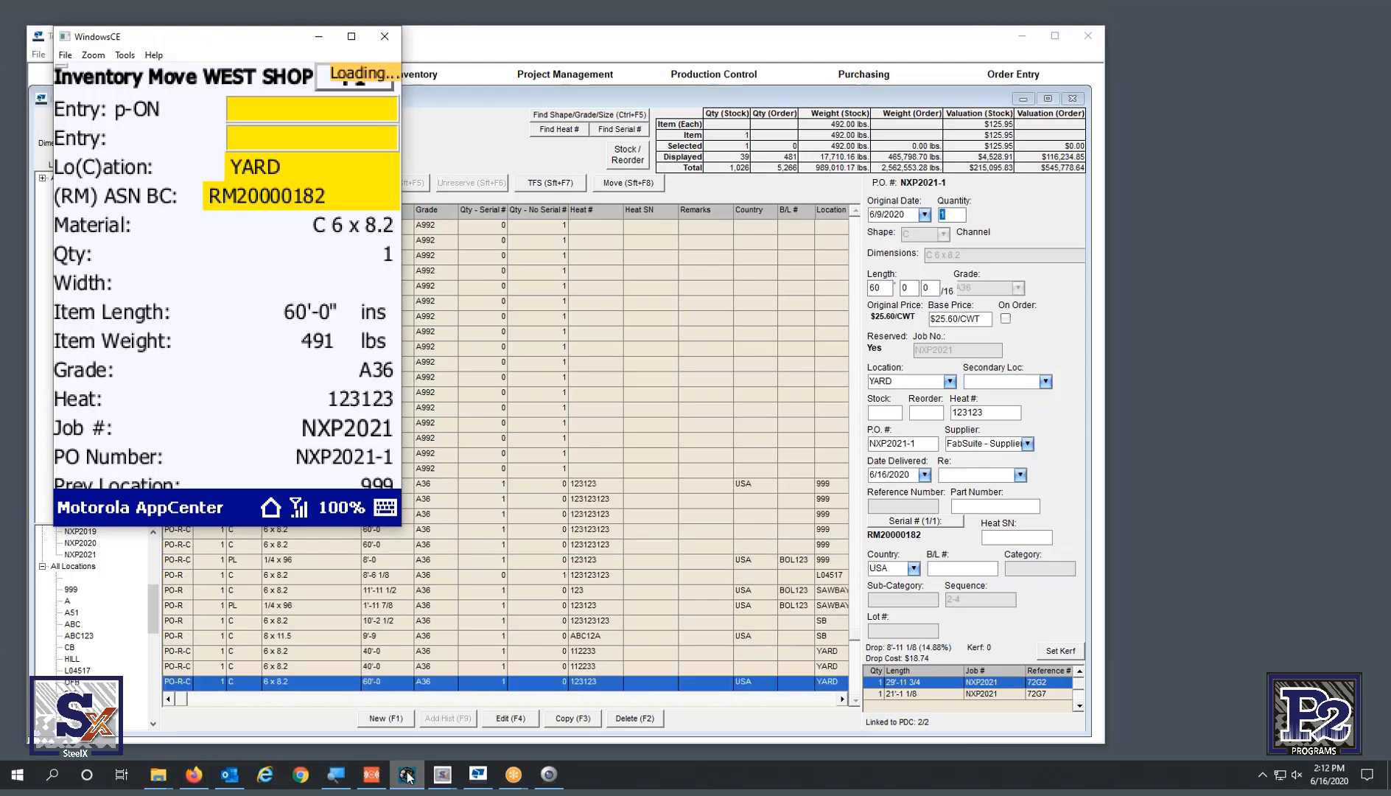
type("RM20000183")
key("Return")
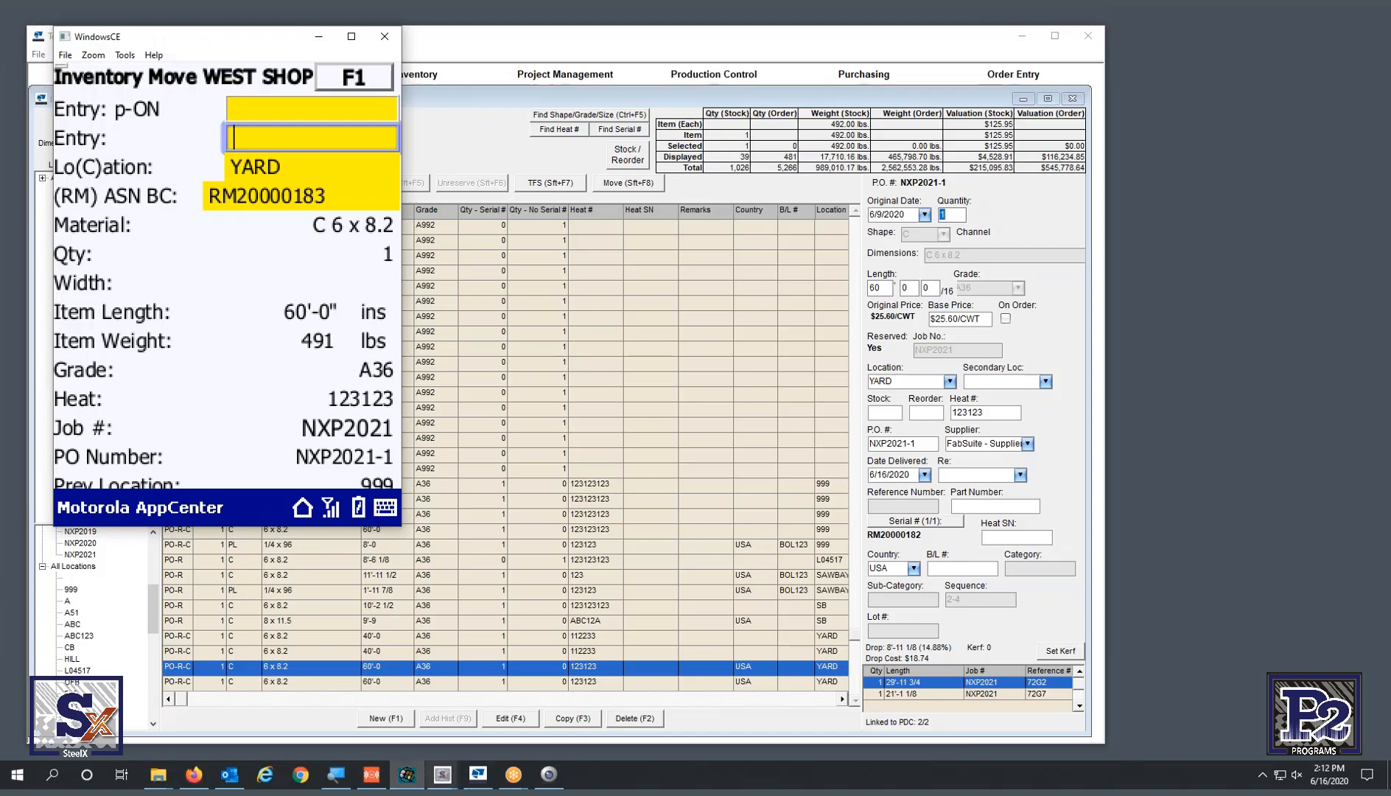
- Compare channels still at location 999 with those now in YARD, then close the Inventory window
left_click(813, 635)
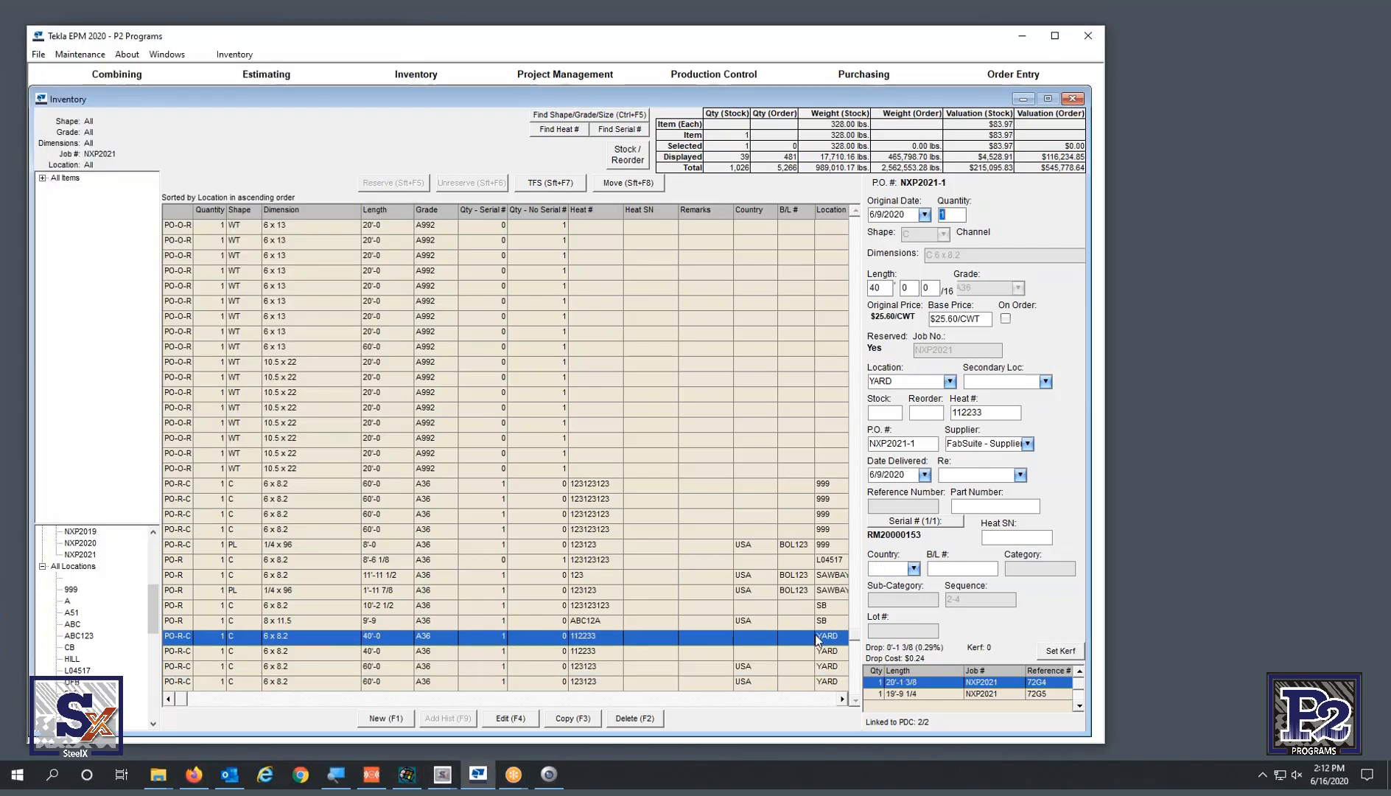
left_click(842, 515)
left_click(838, 500)
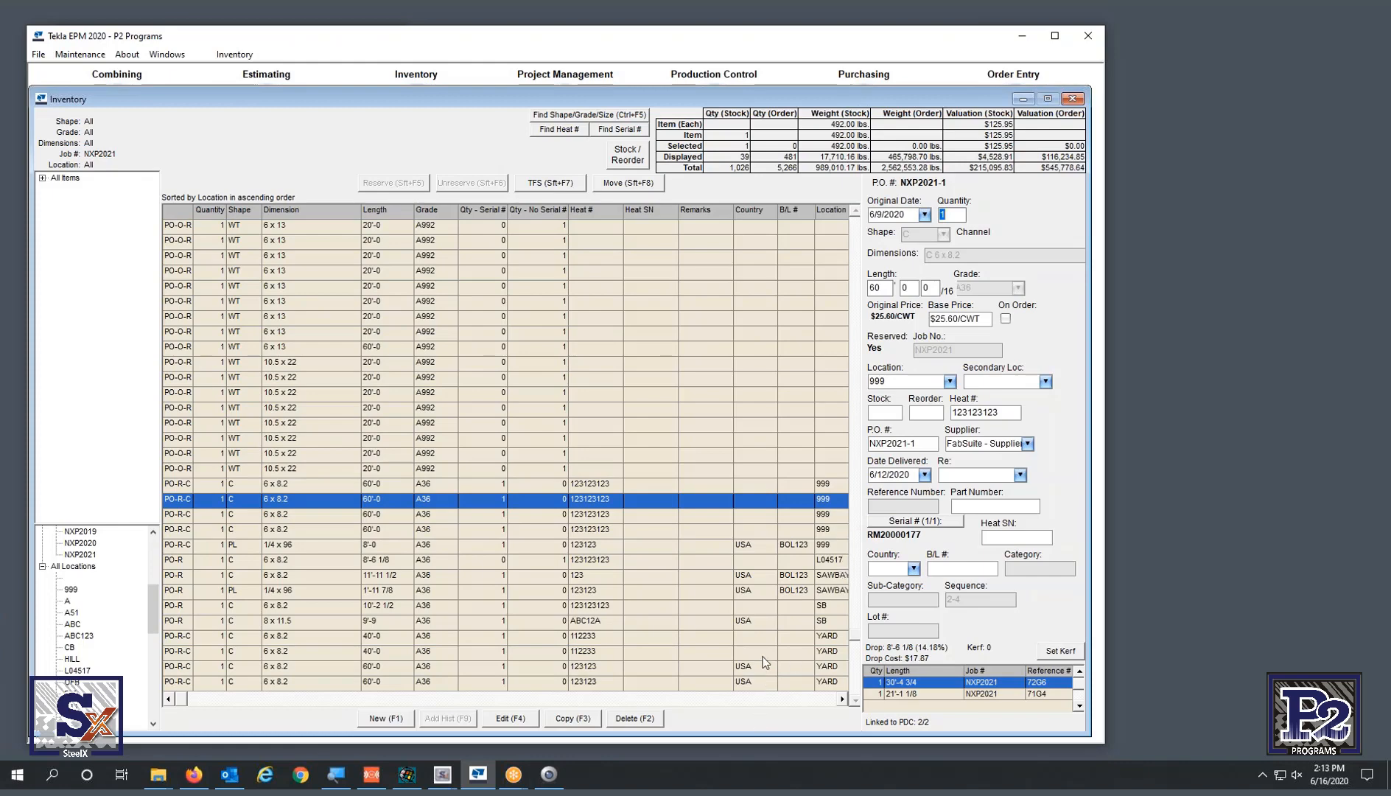
left_click(764, 638)
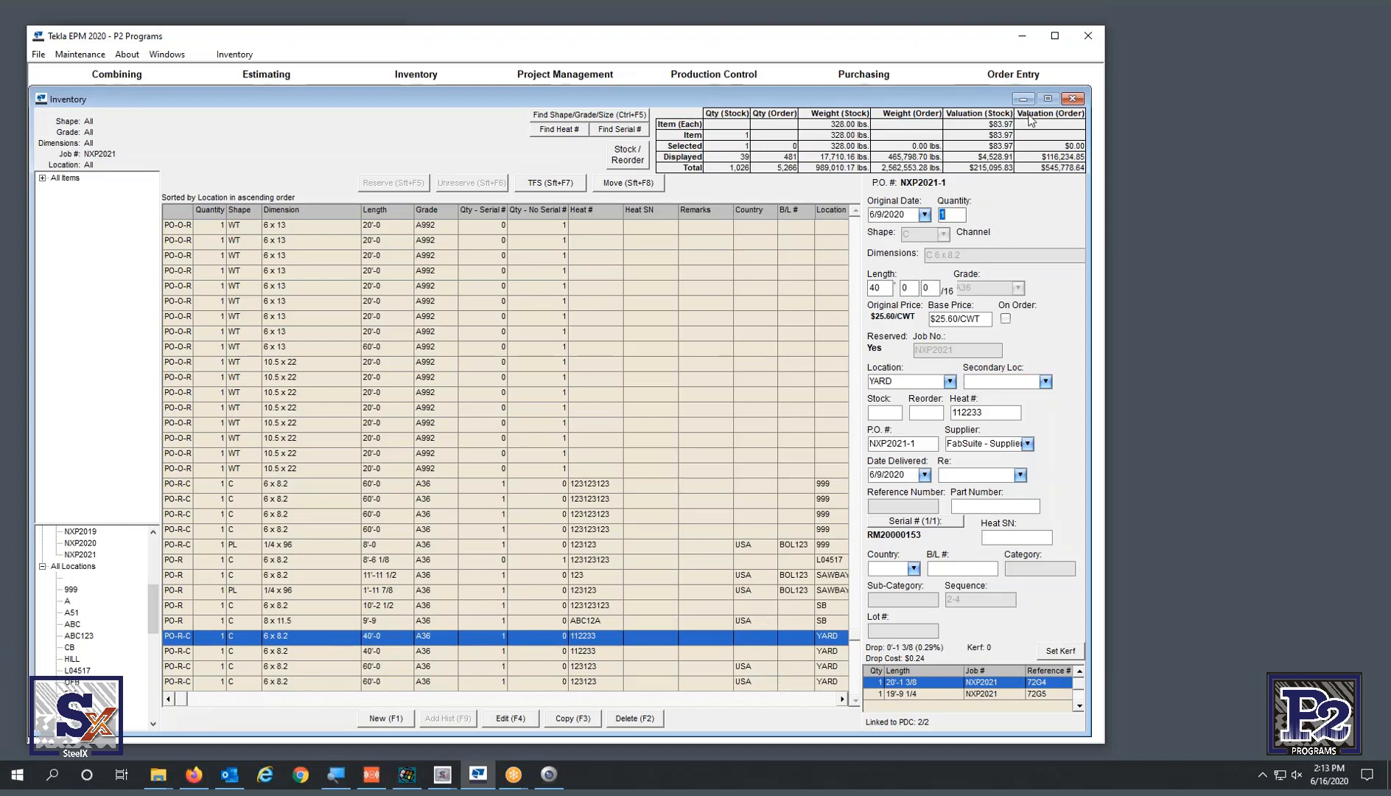
left_click(1072, 98)
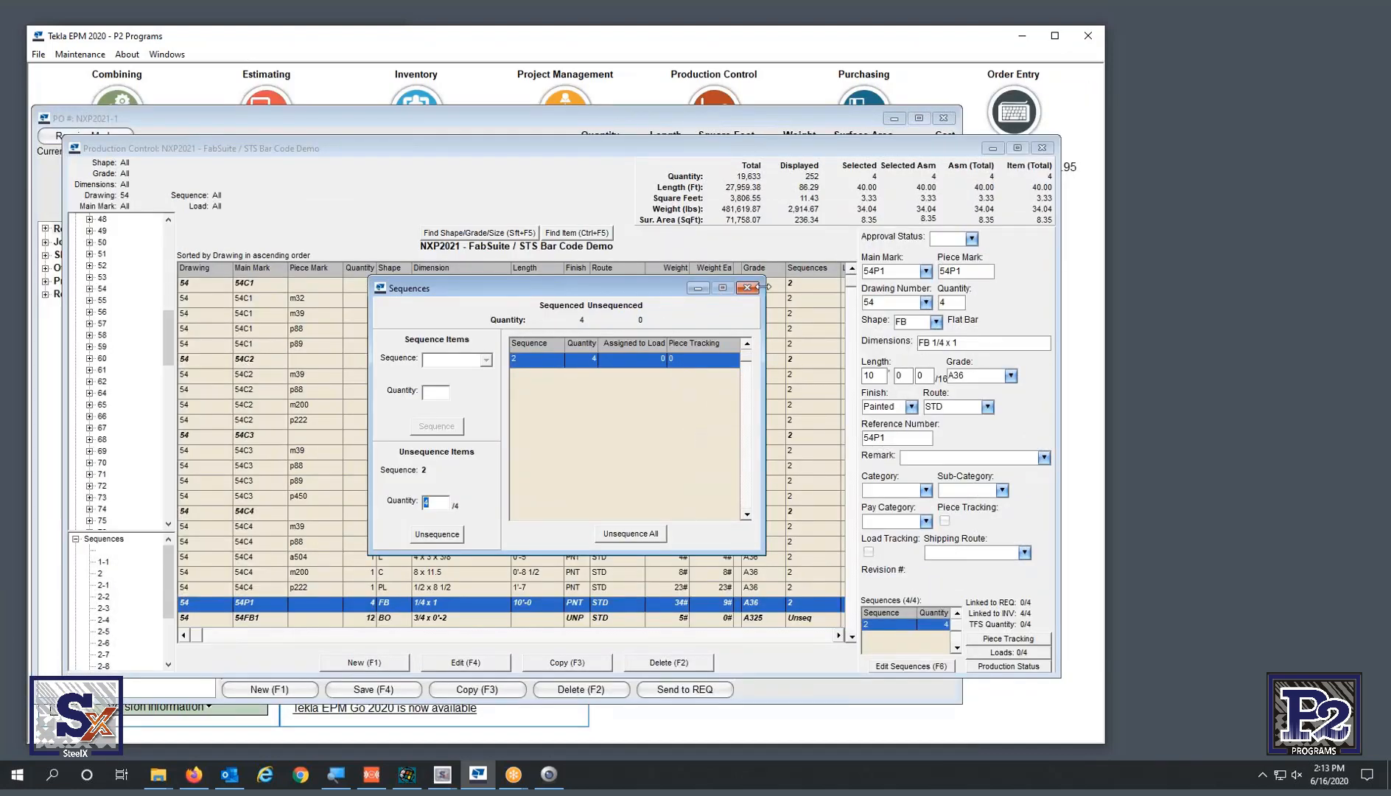
- Close piece 54P1's Sequences dialog and bring up the Production Control Purchasing menu
left_click(748, 288)
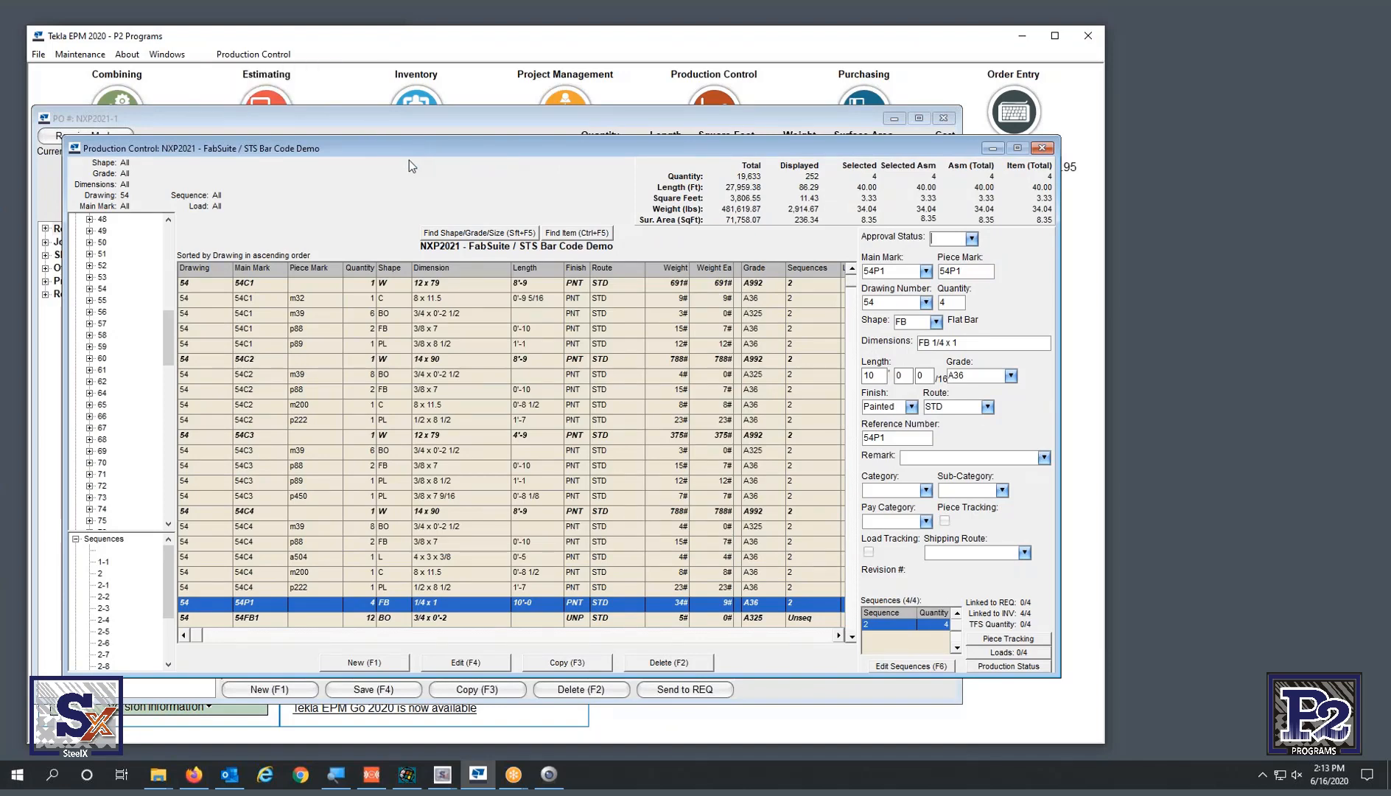
left_click(253, 54)
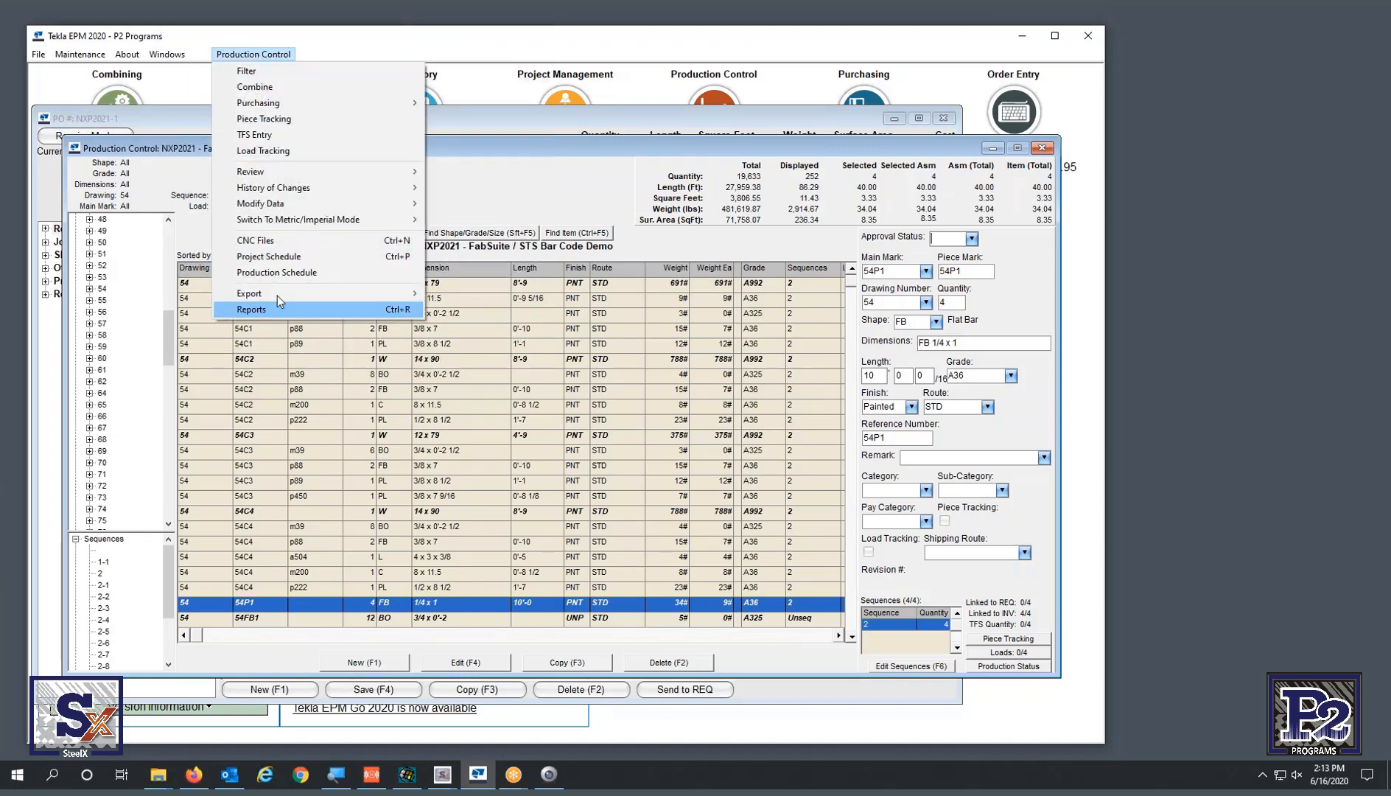
mouse_move(293, 108)
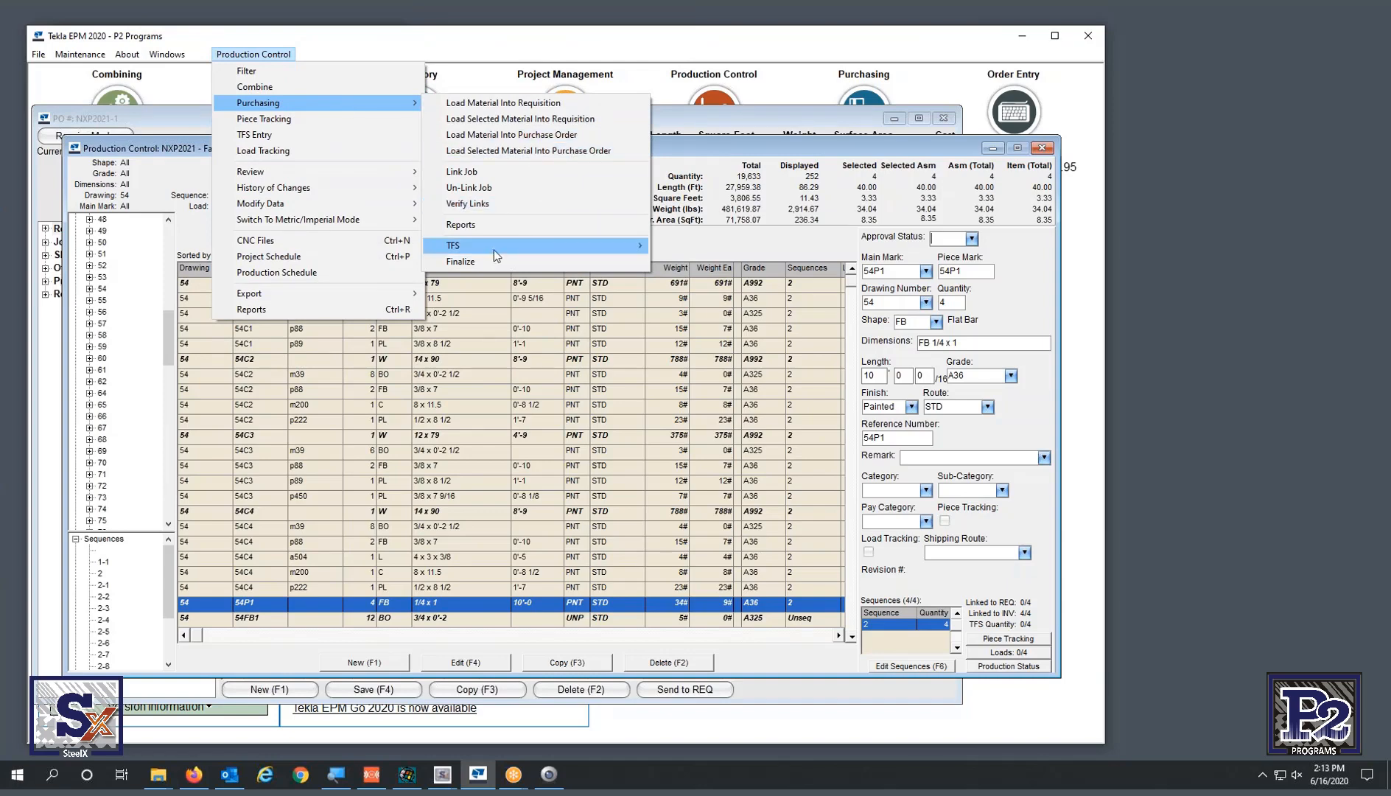
- Filter the purchasing reports to Shape & Grade C A36 and PL A36 only, and make the report
left_click(500, 224)
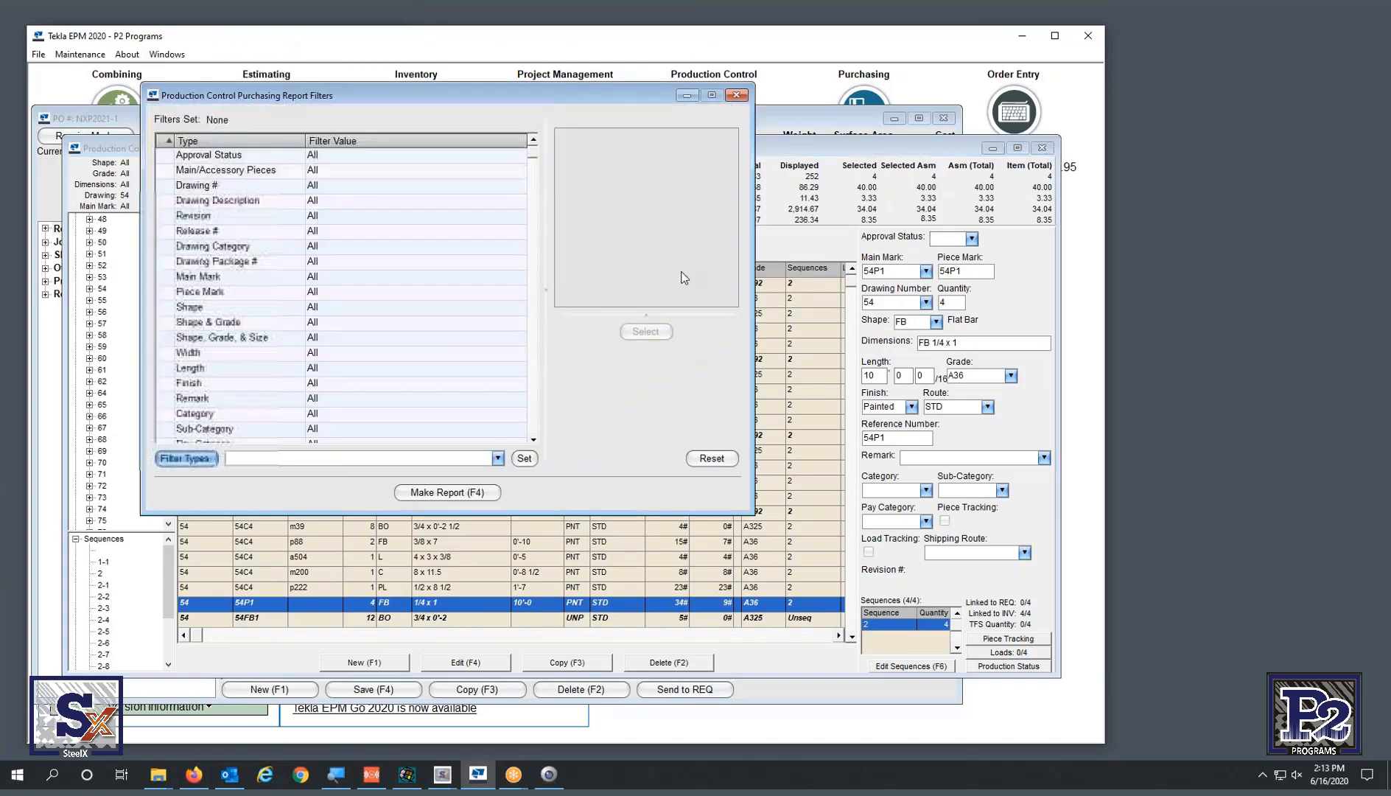
left_click(254, 325)
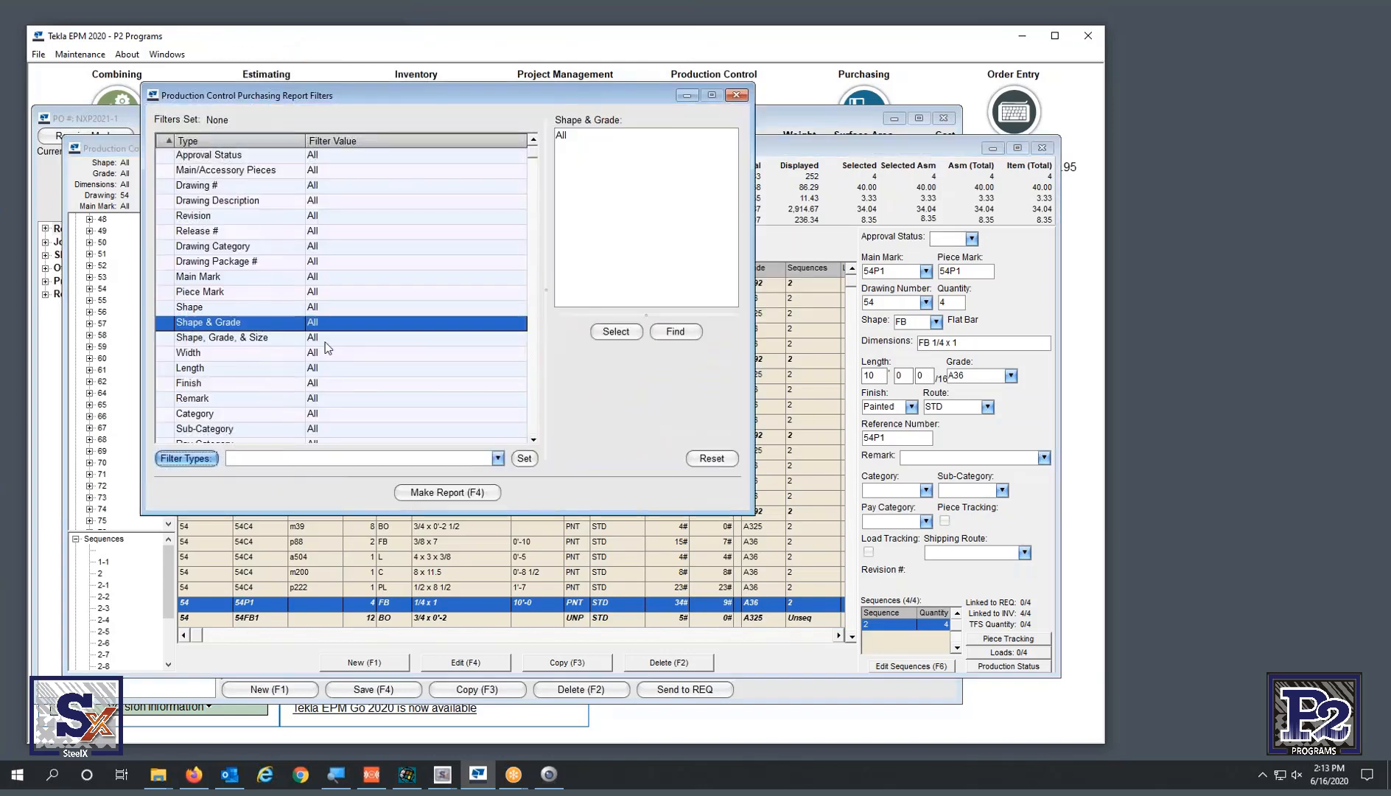
left_click(629, 332)
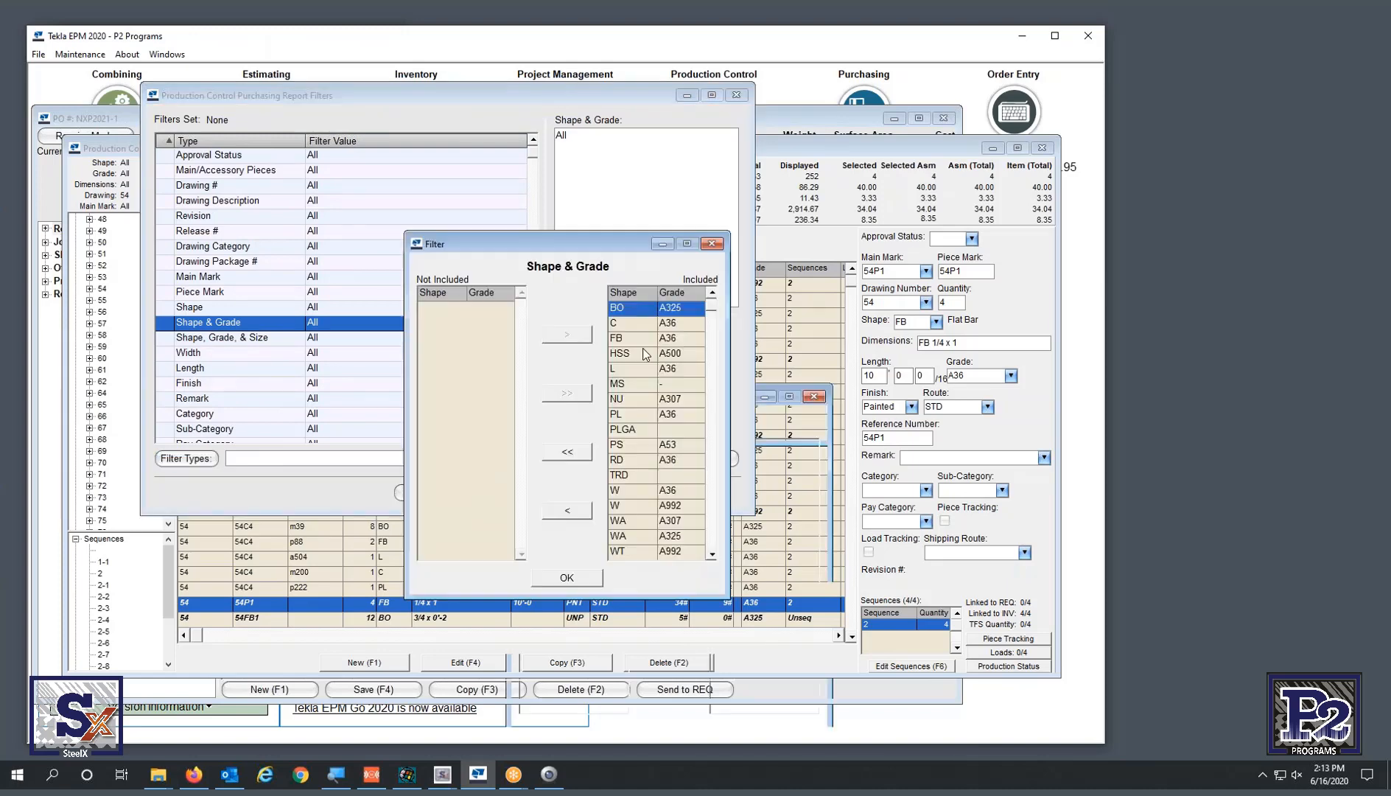
left_click(566, 450)
double_click(445, 324)
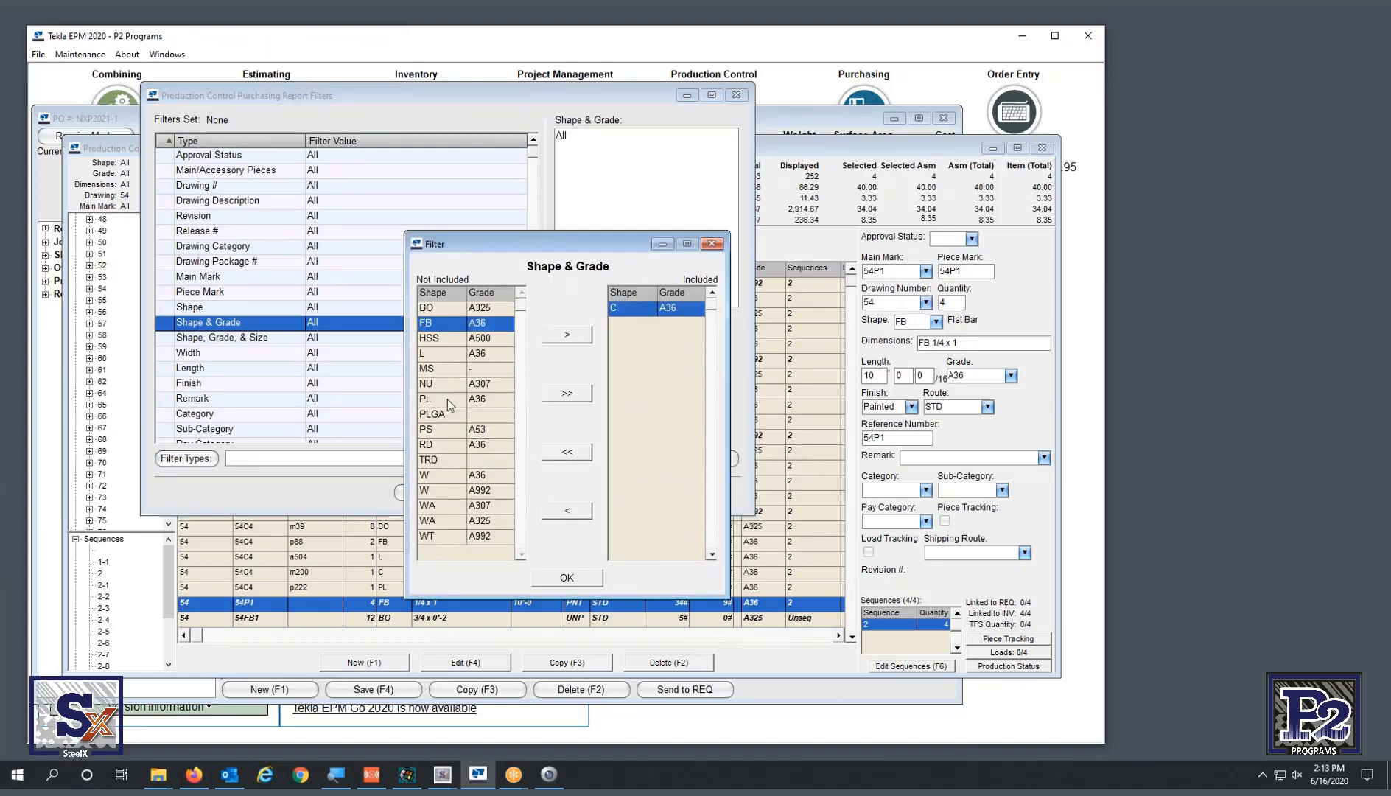
double_click(448, 399)
left_click(567, 577)
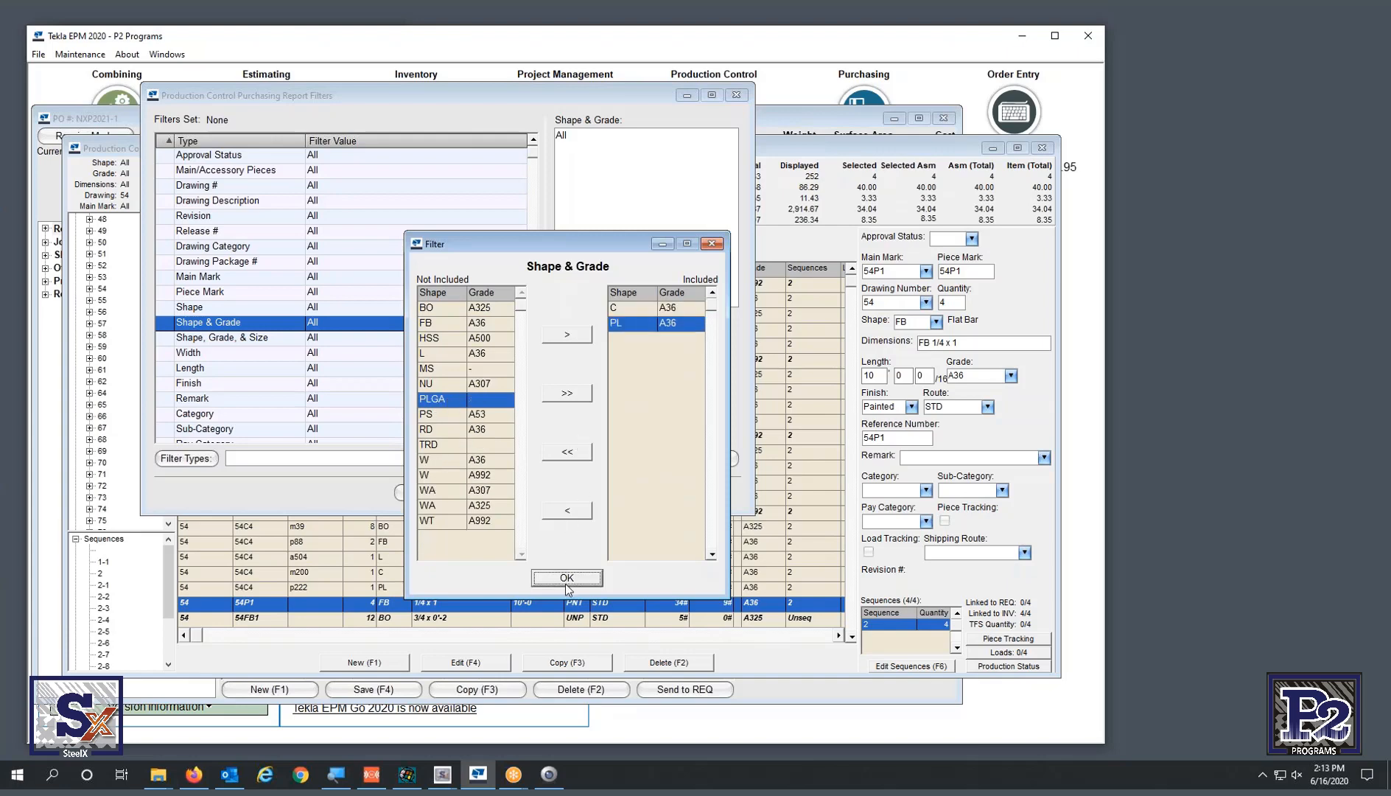
left_click(438, 494)
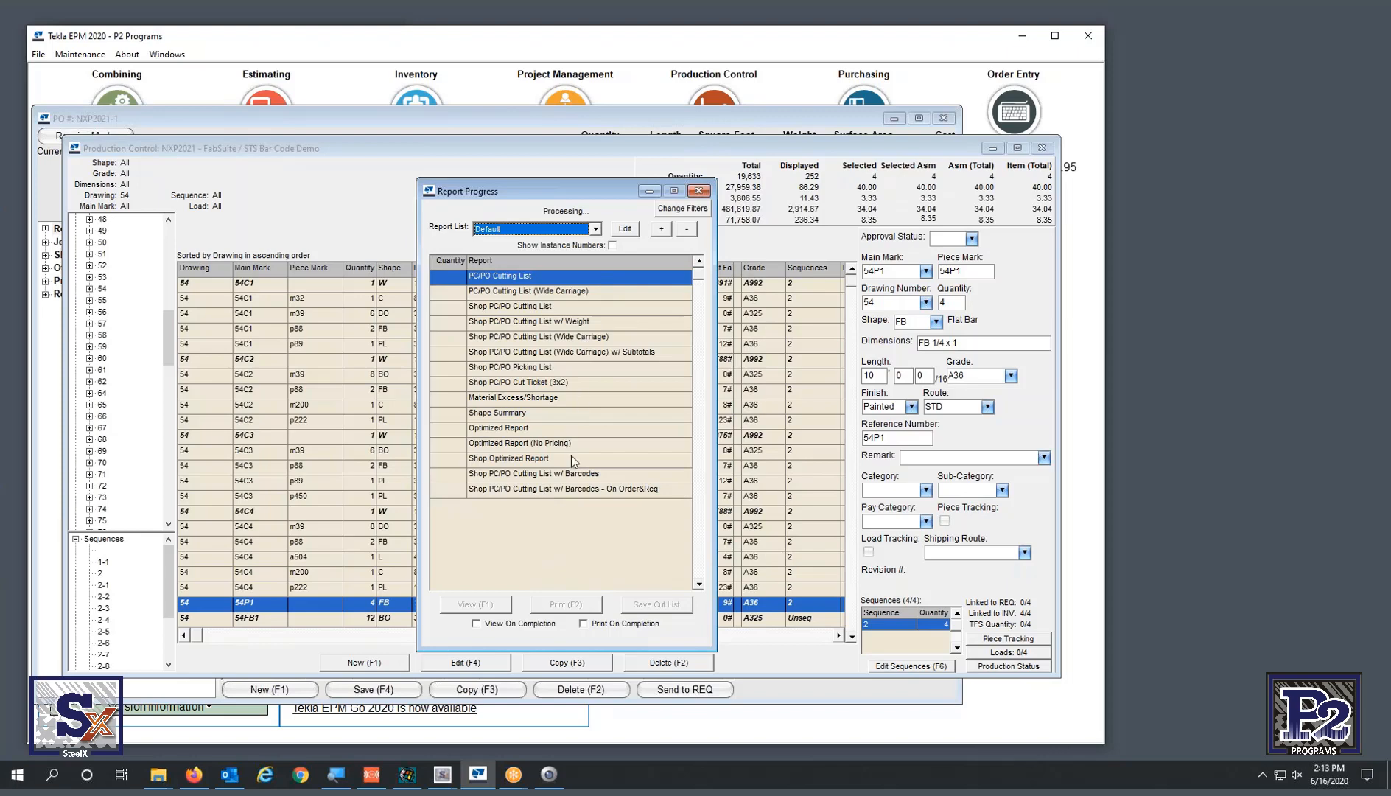
- Pick the Shop PC/PO Cutting List w/ Barcodes report from Report Progress and view it
left_click(576, 475)
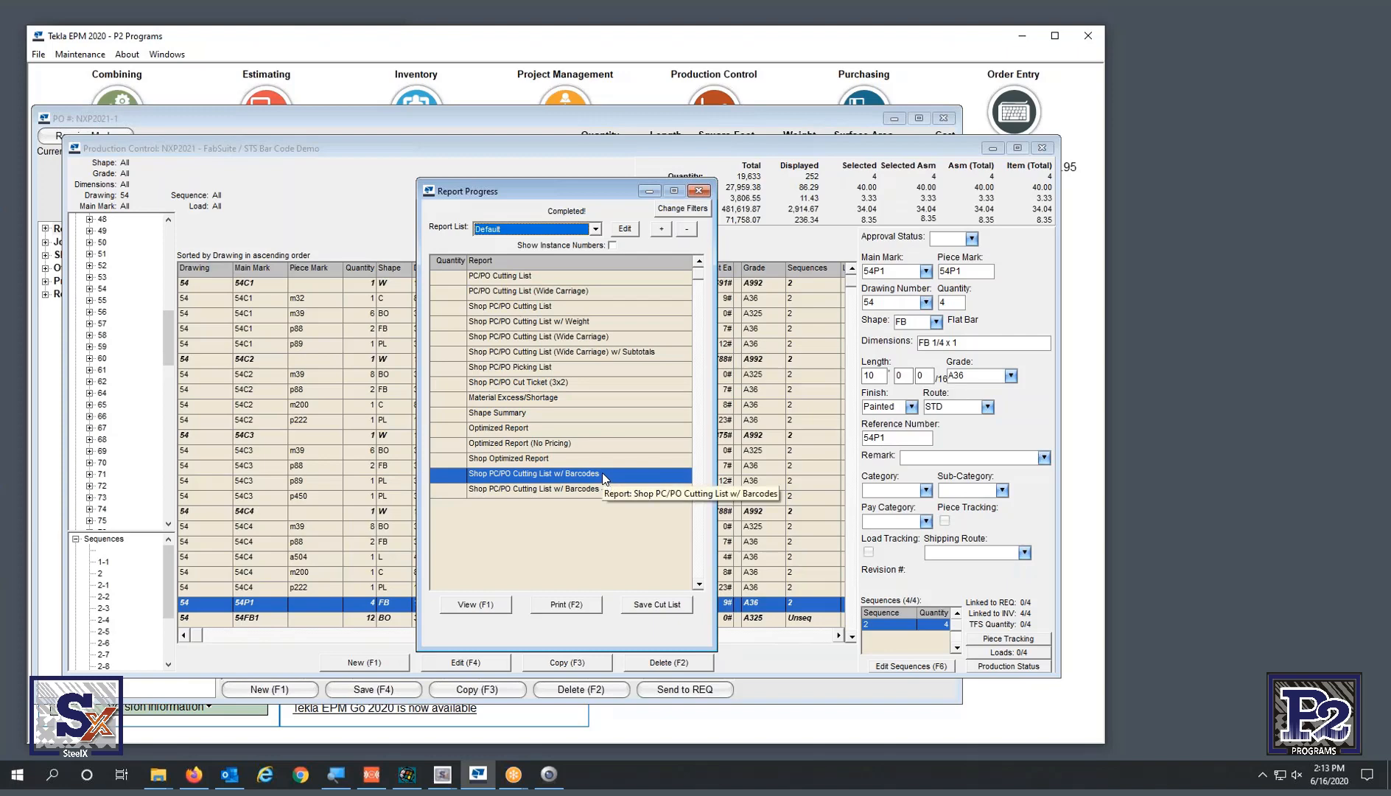
left_click(583, 491)
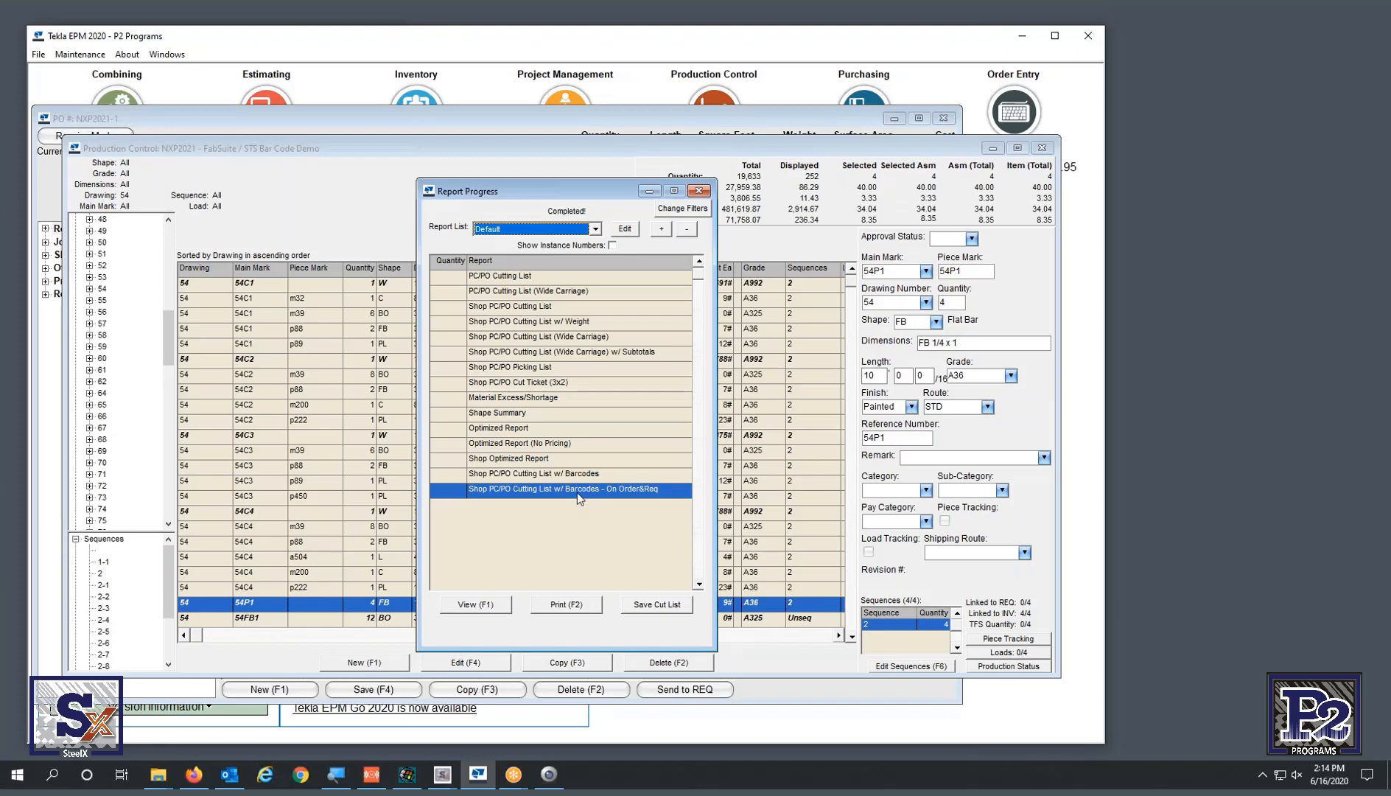
left_click(586, 462)
left_click(588, 476)
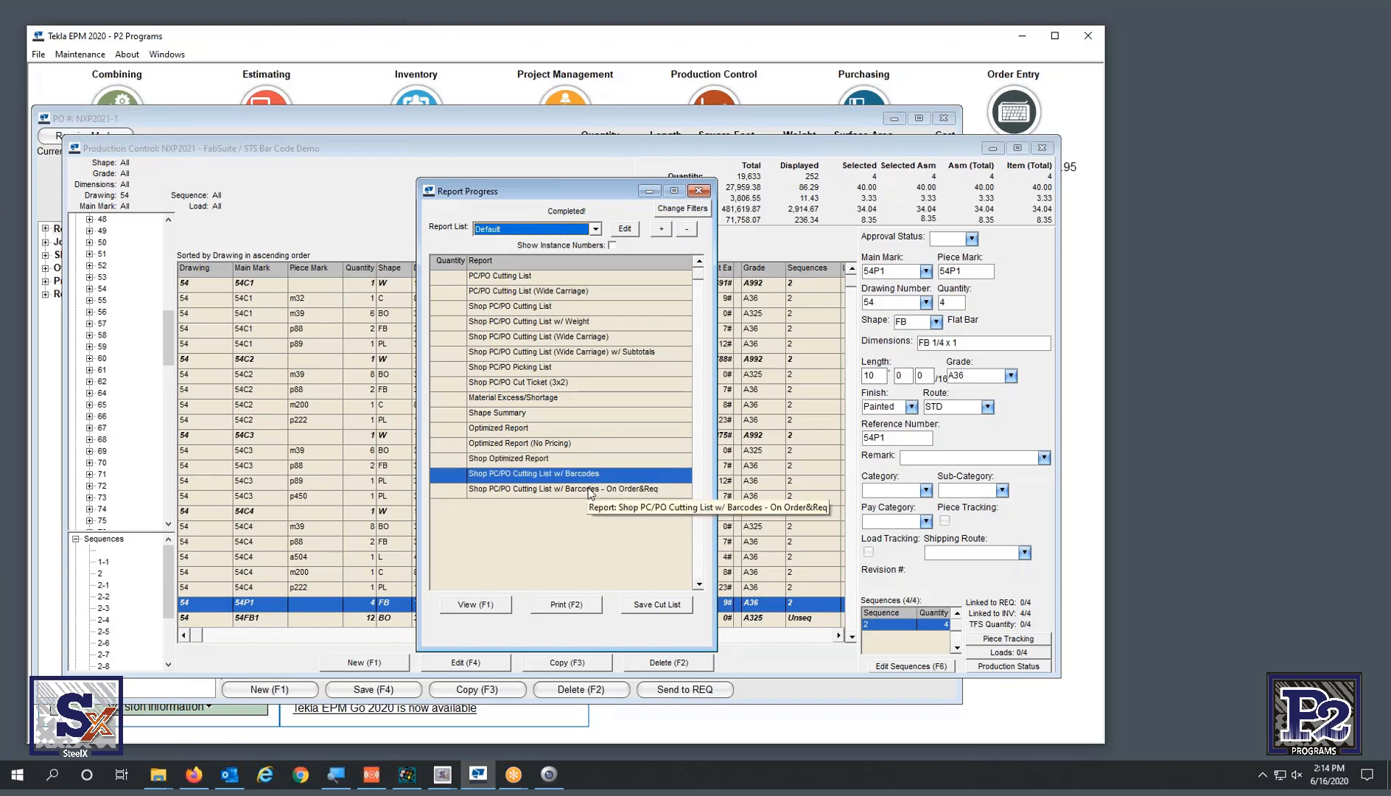
left_click(589, 490)
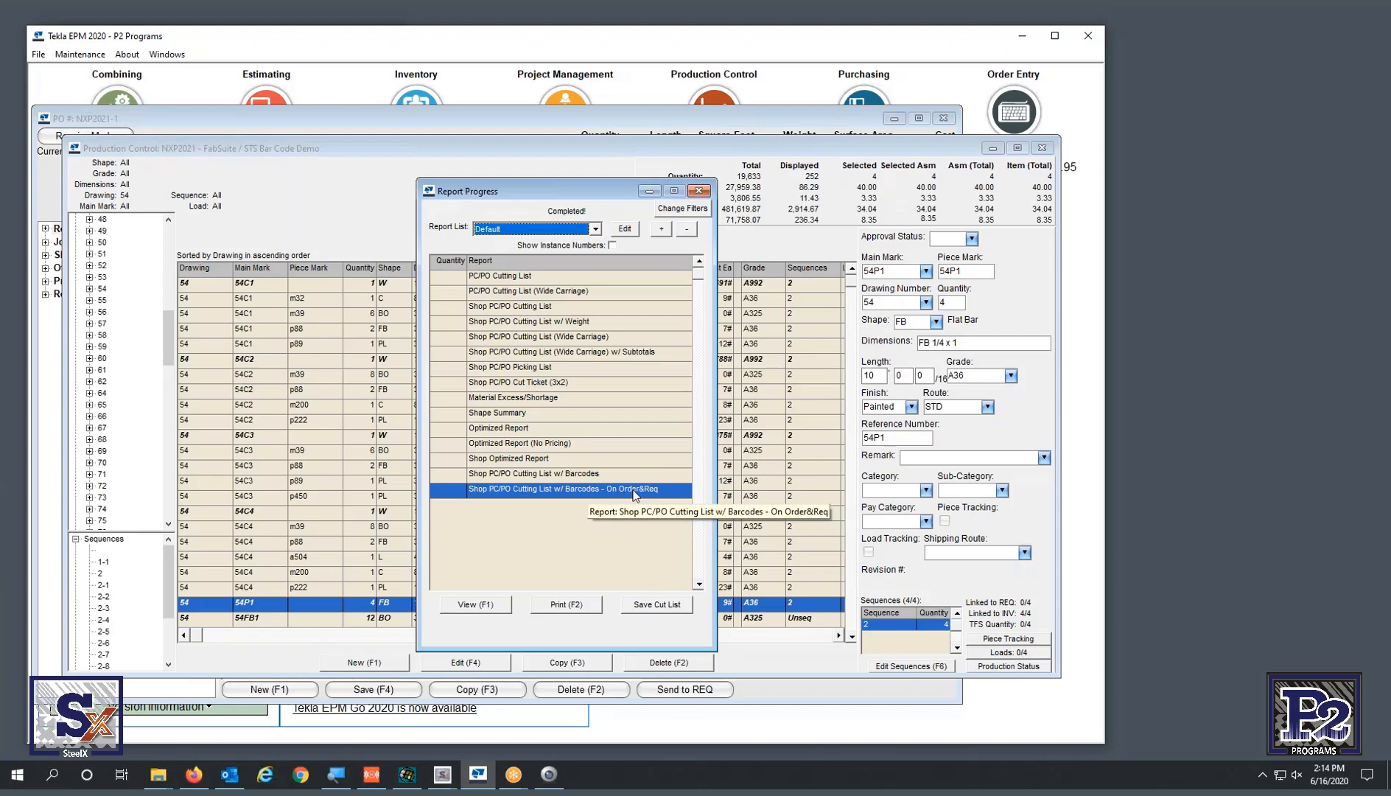
left_click(608, 474)
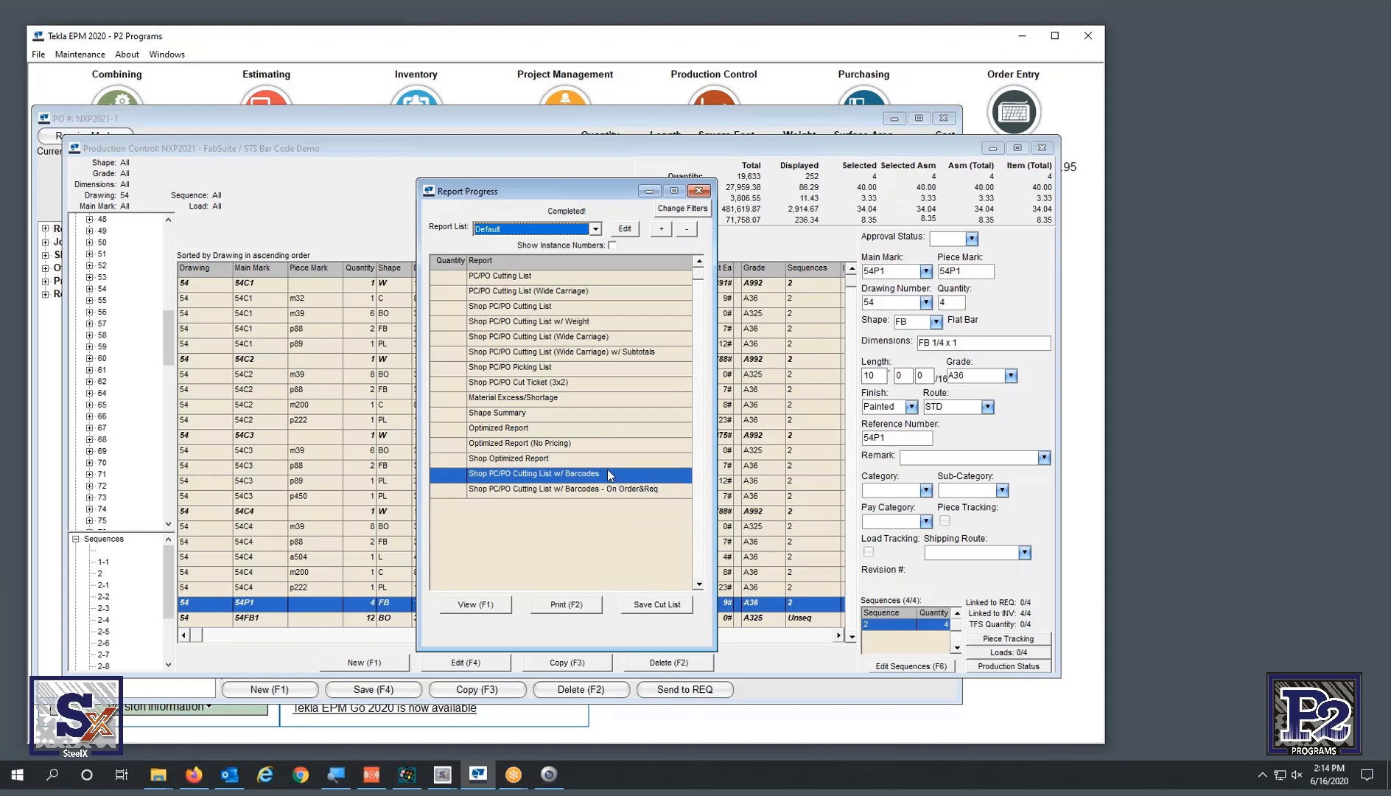
left_click(475, 605)
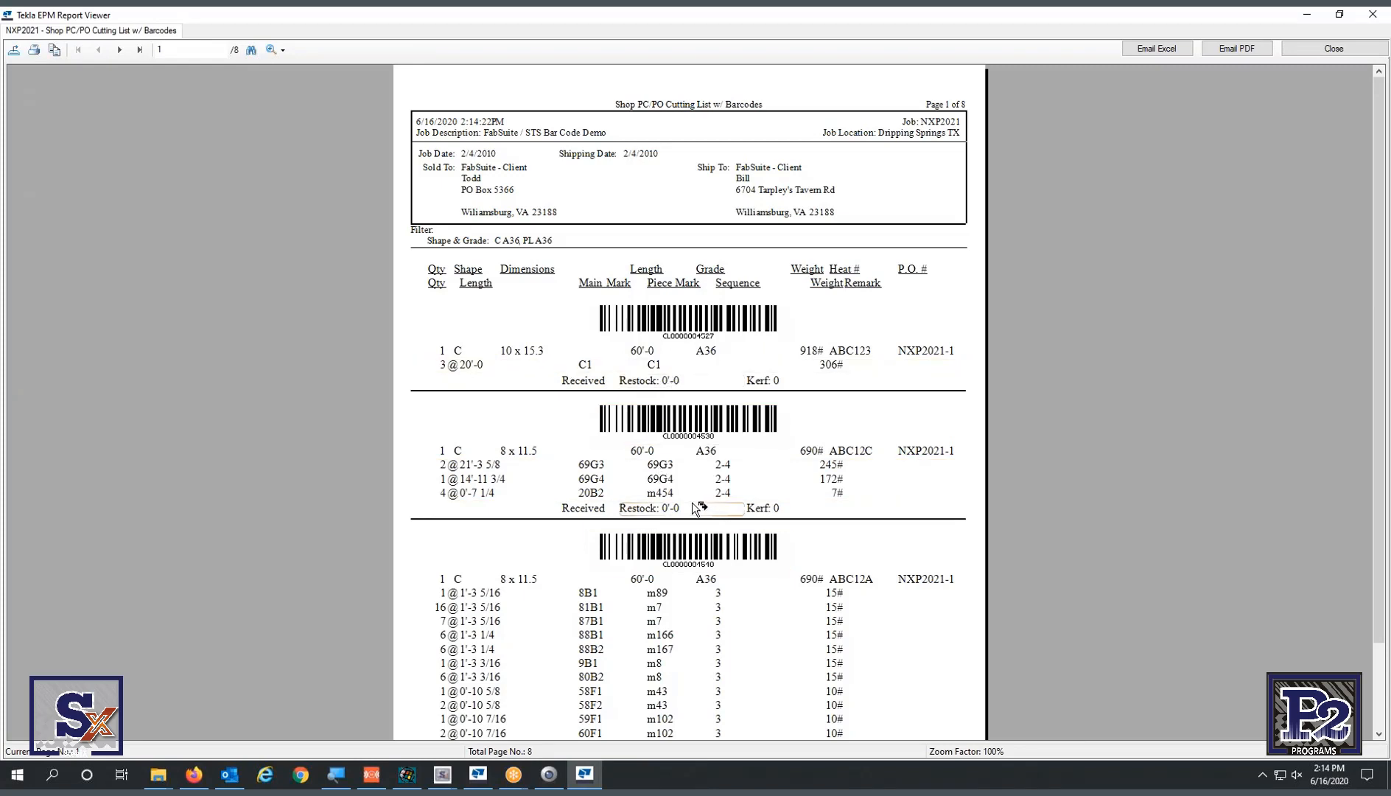
- Page through the cutting list to page 7 of 8, showing the barcoded 60'-0 C 6 x 8.2 bars
left_click(121, 55)
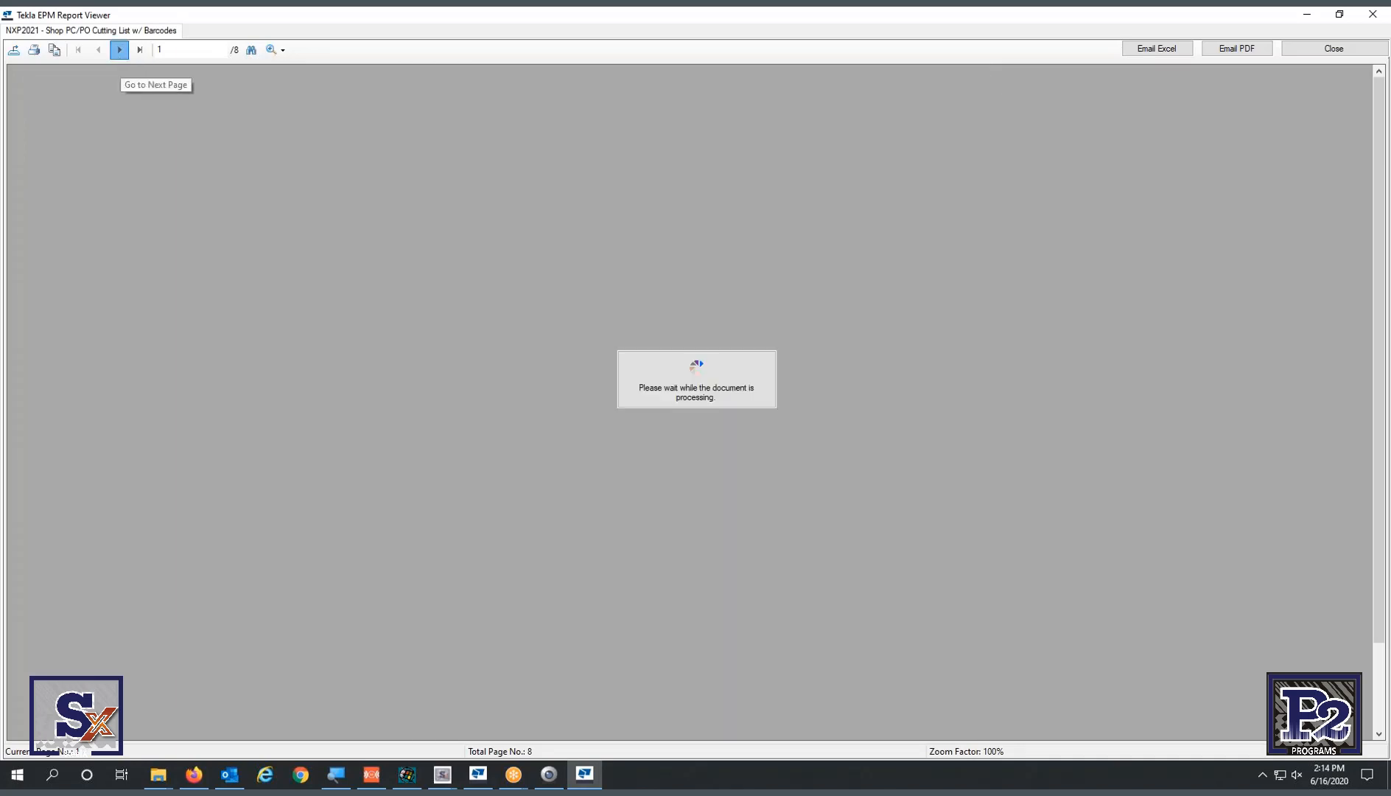
left_click(121, 55)
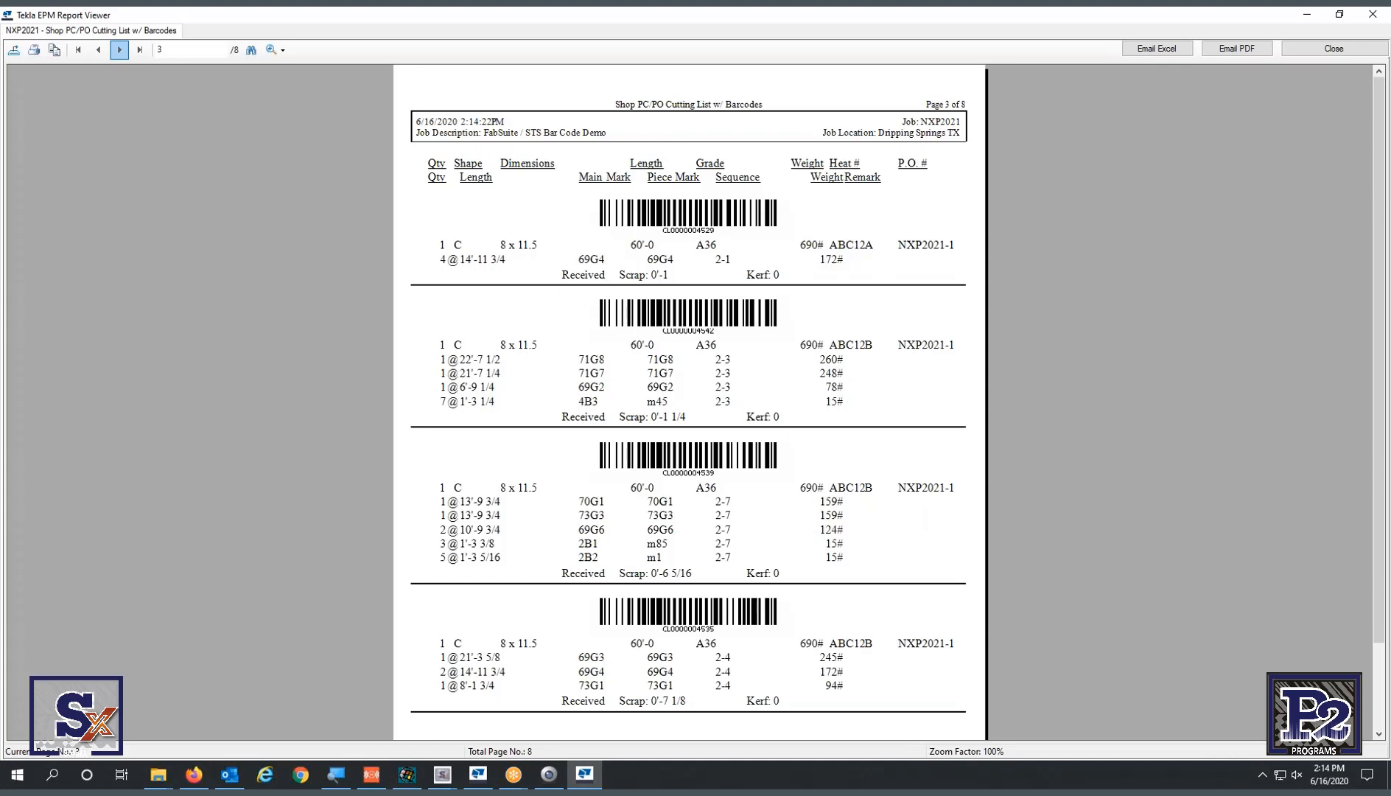
left_click(121, 53)
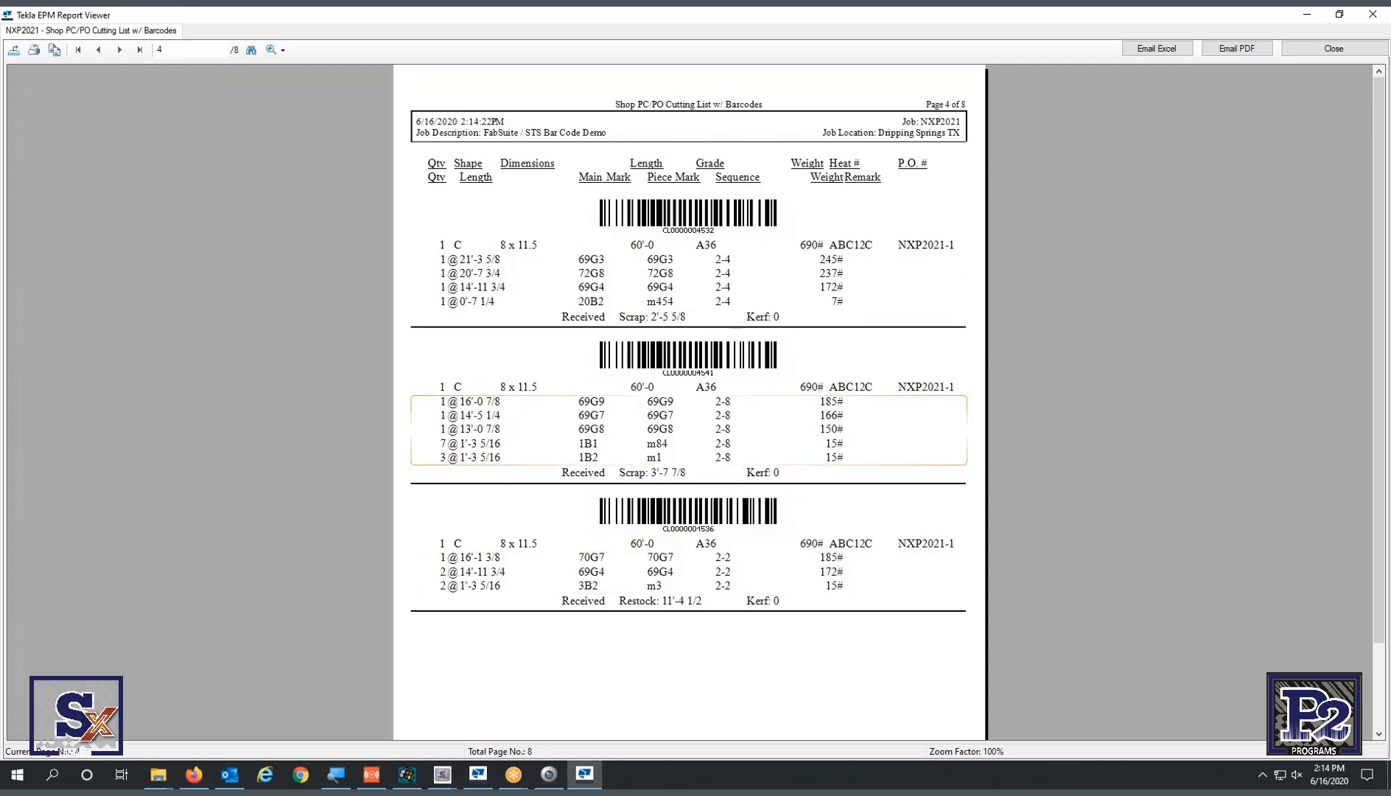
left_click(119, 50)
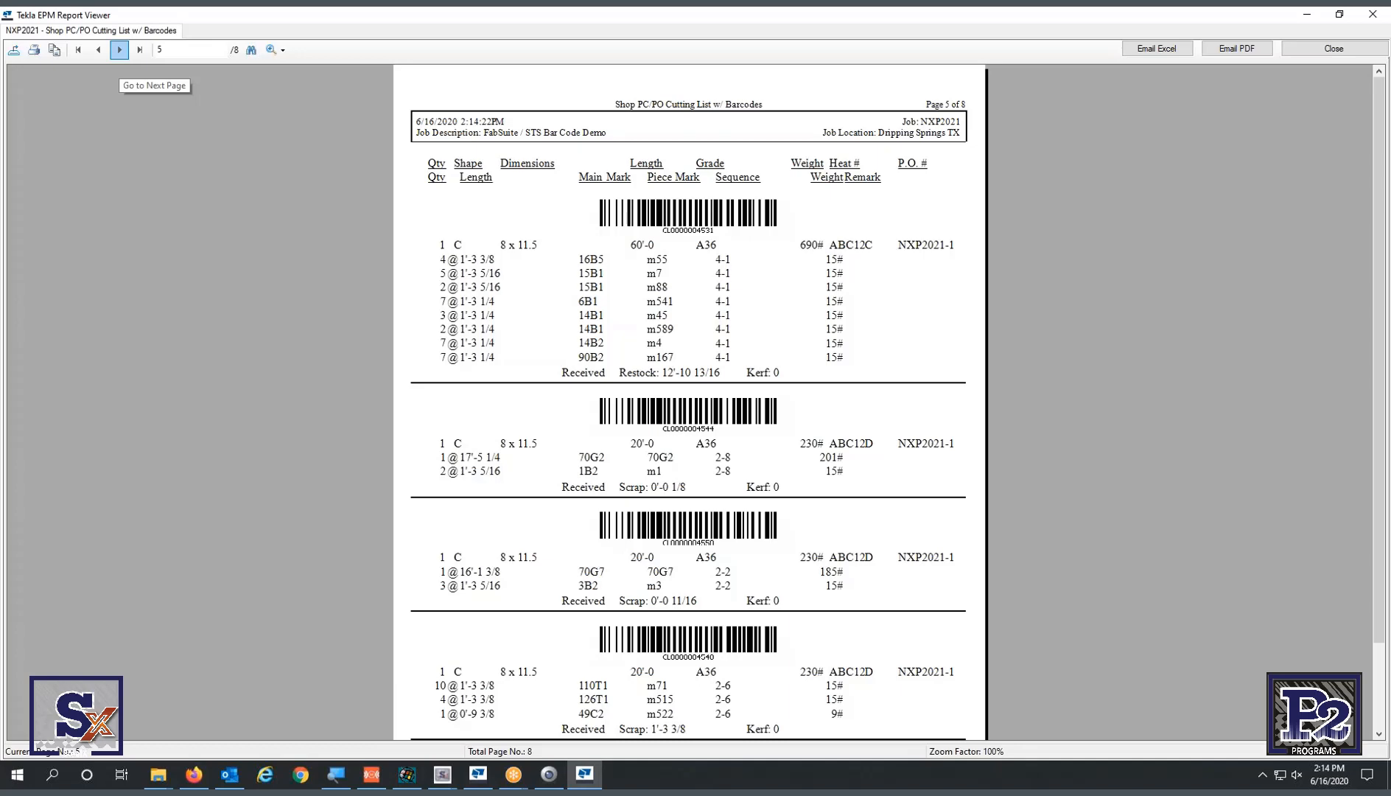
left_click(119, 50)
left_click(118, 50)
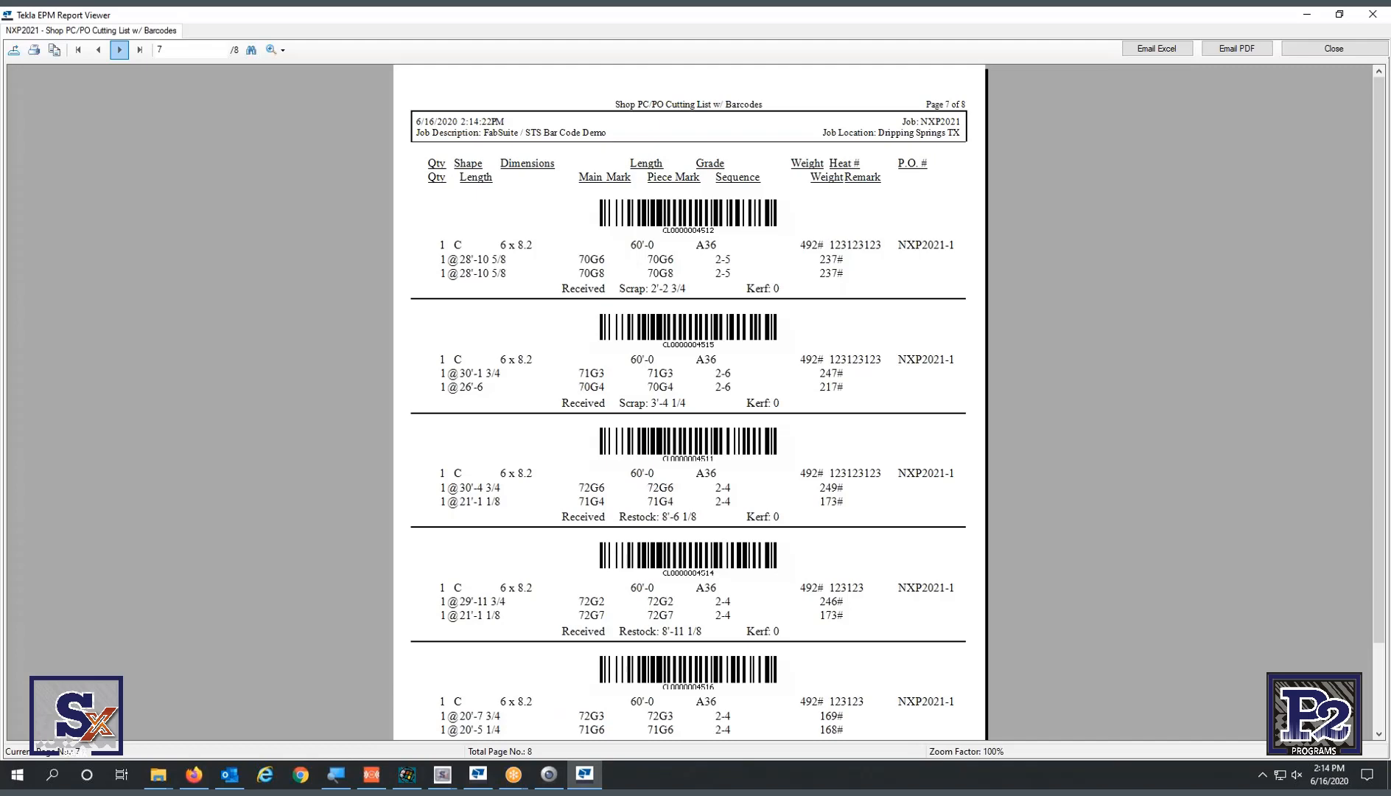
left_click(98, 50)
scroll(611, 622, "down", 3)
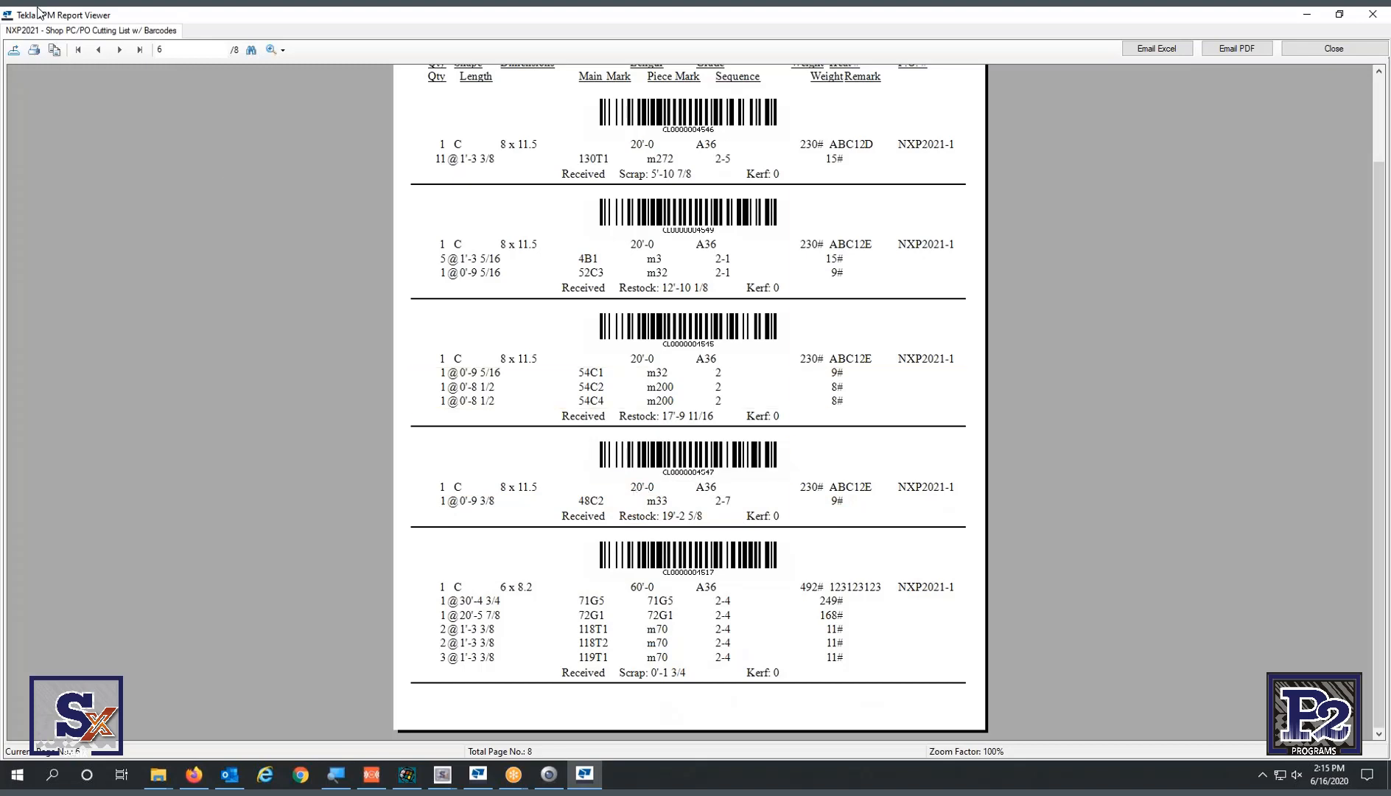
left_click(120, 51)
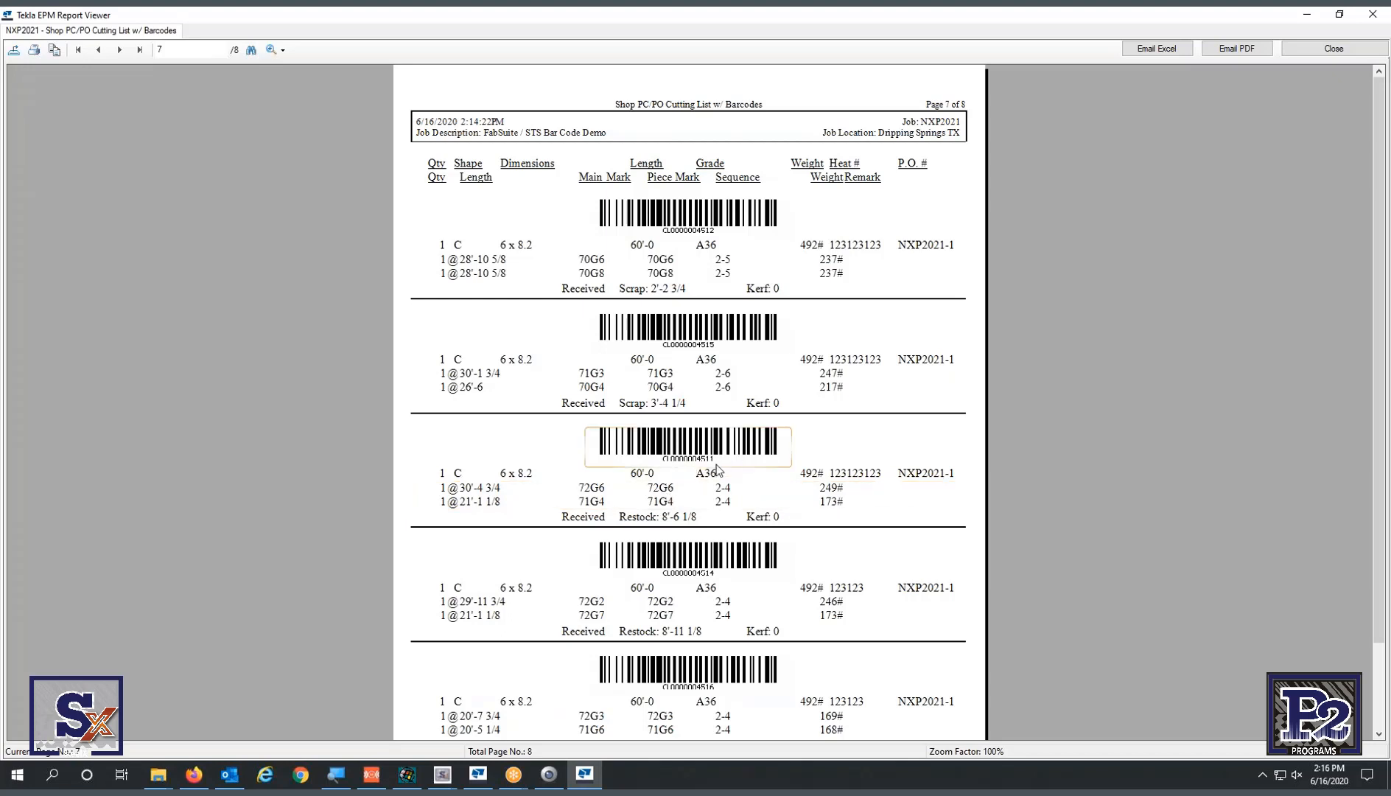
- Restore the Report Viewer, enlarge it to show the whole page, and move it right
left_click(1328, 22)
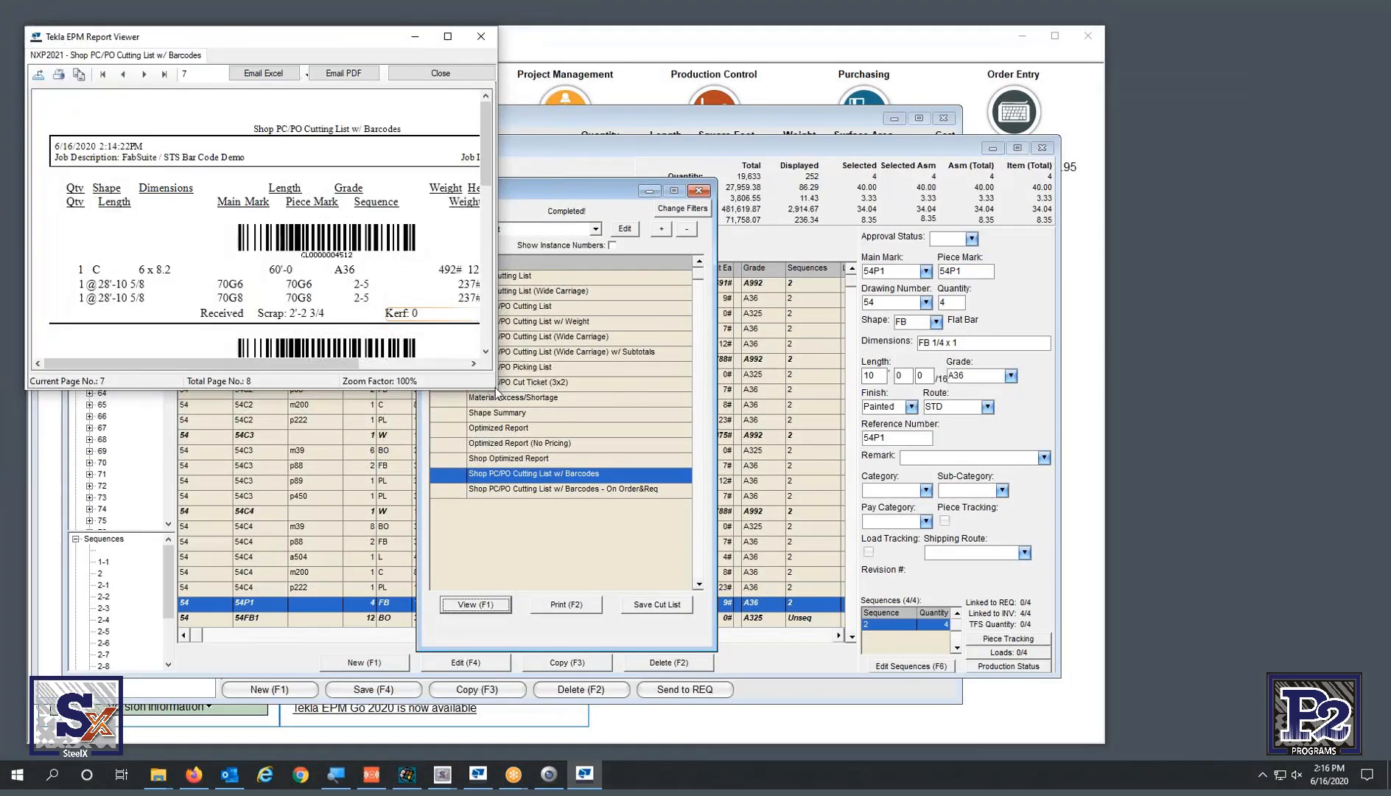
left_click_drag(496, 391, 795, 723)
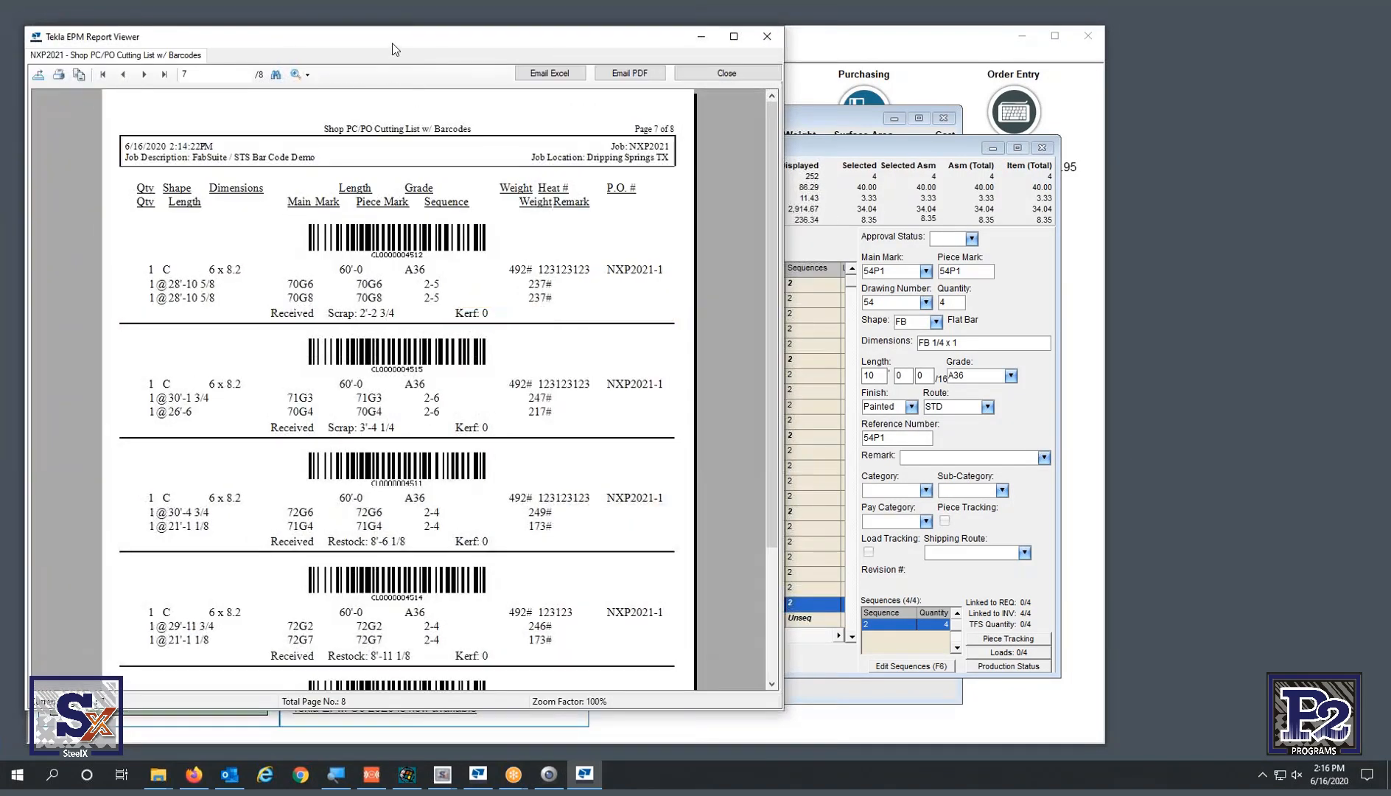
left_click_drag(392, 48, 957, 60)
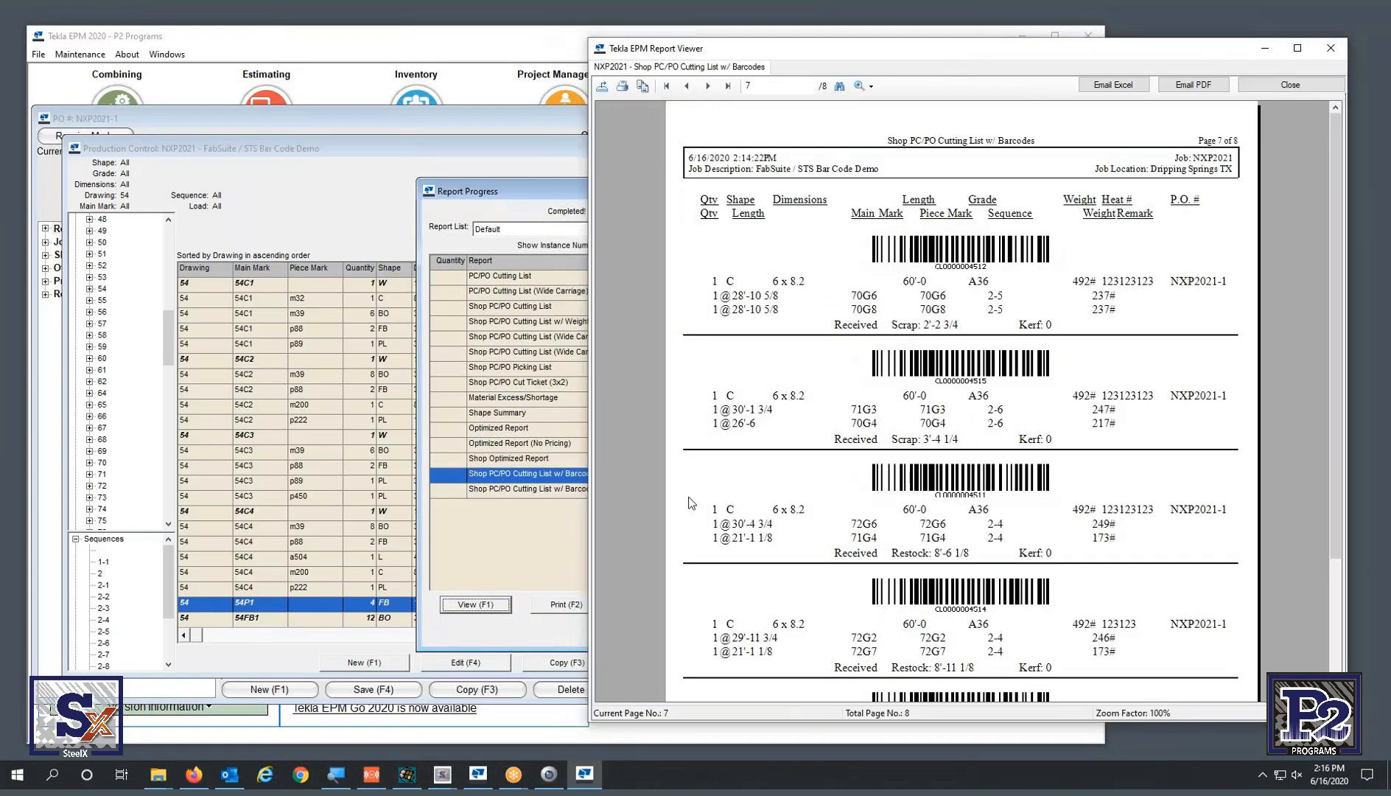
- Close the report list, minimize the EPM main window, and move the WindowsCE emulator off screen
left_click(555, 541)
left_click(701, 192)
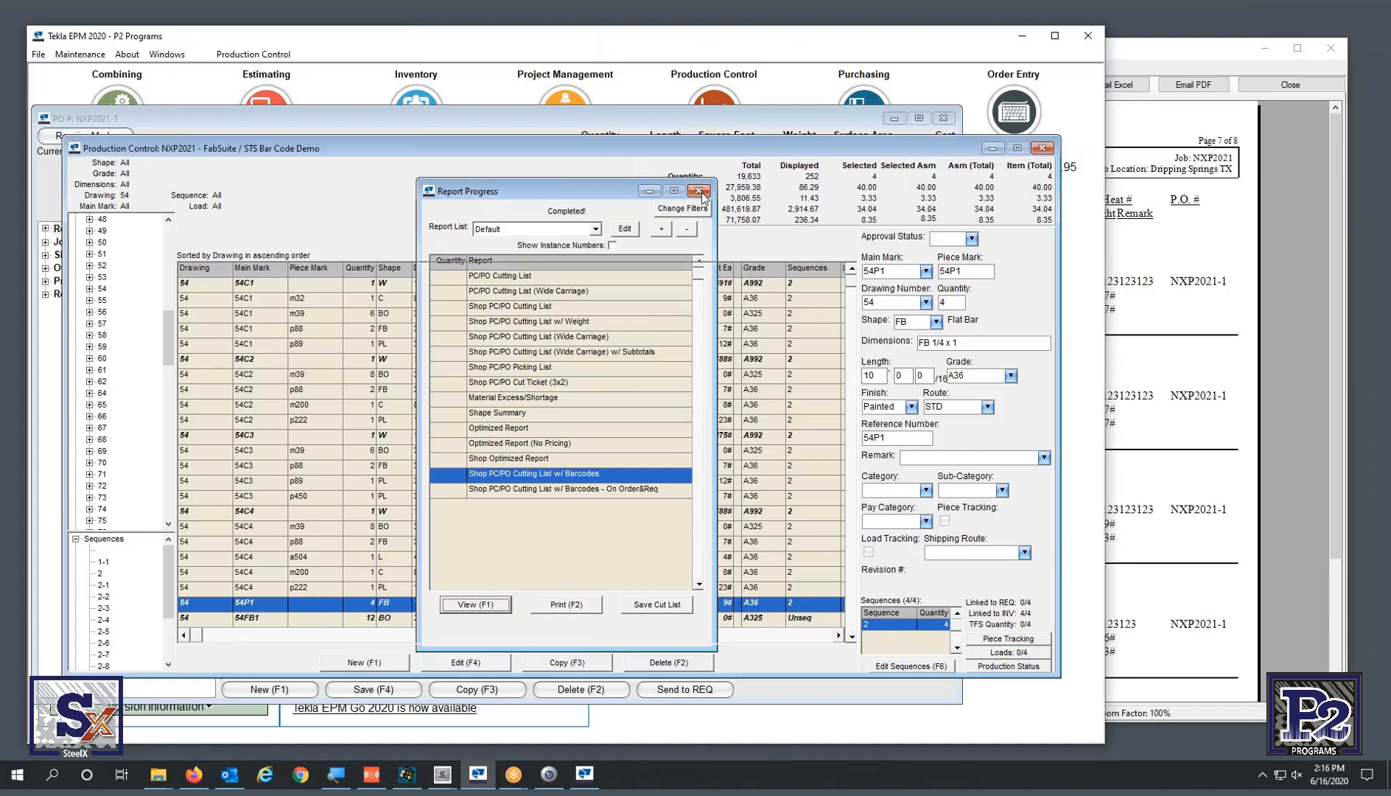
left_click(1021, 35)
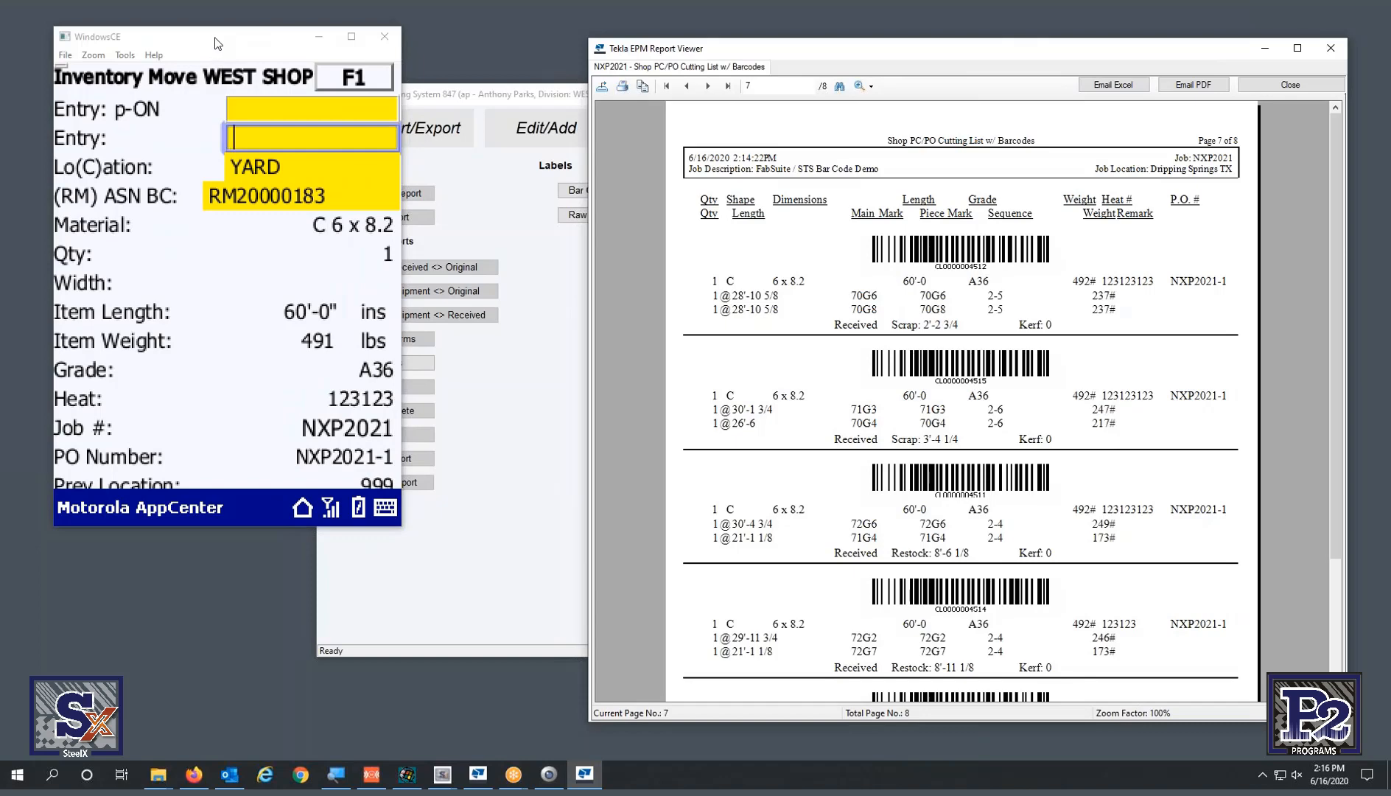
left_click_drag(218, 42, 1390, 51)
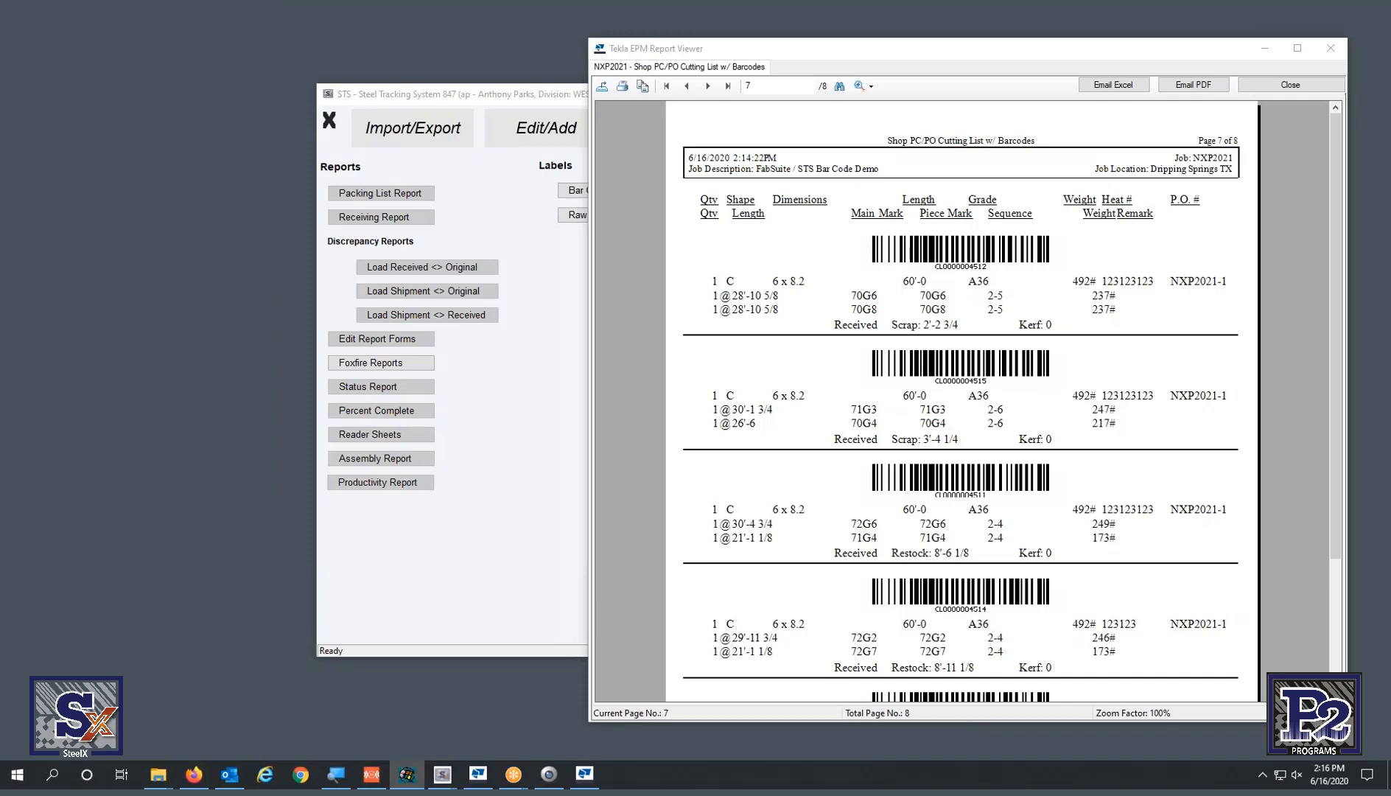
left_click(371, 773)
- Drag the mirrored iPhone window to the left, beside the cutting list report
left_click_drag(1330, 57, 163, 38)
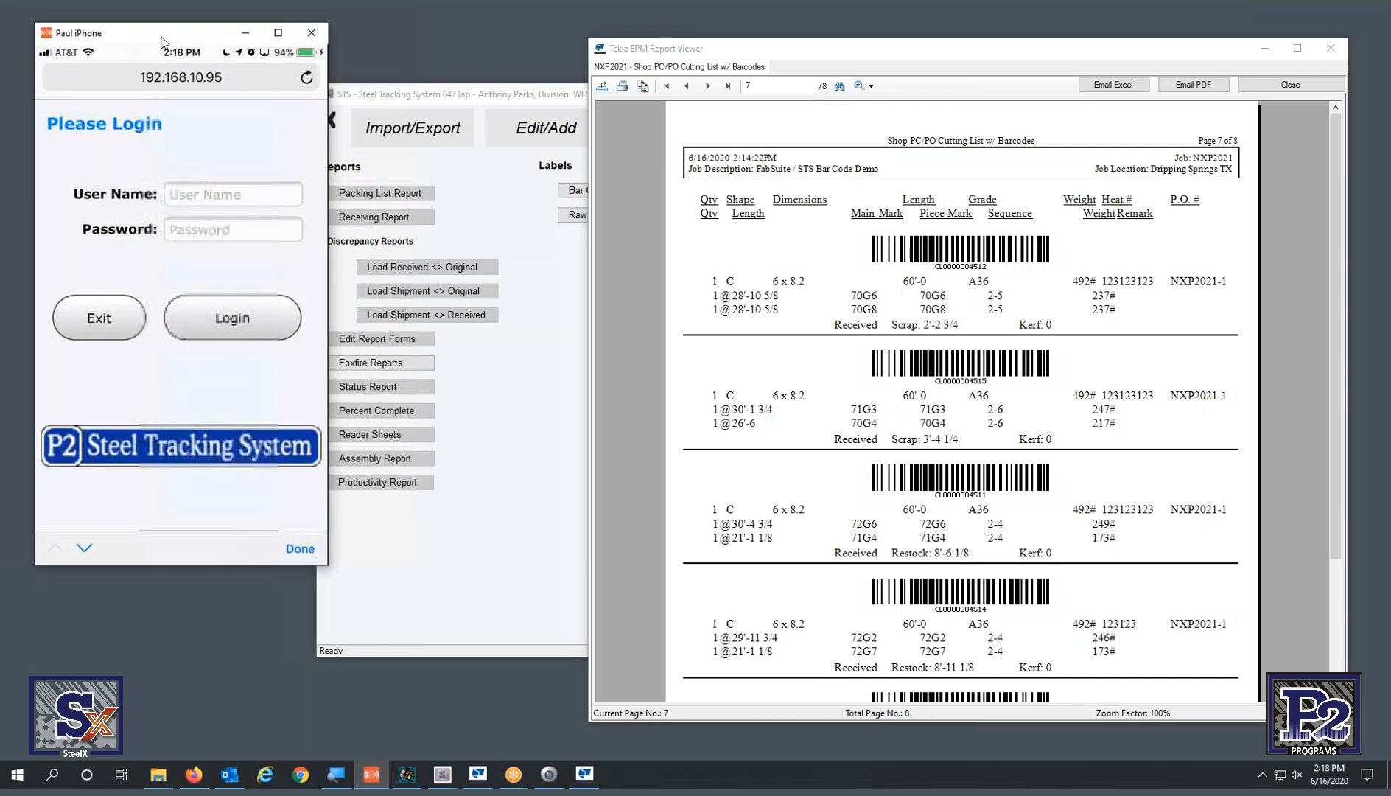
- Log in to the STS mobile app with the user name and password
type("ap")
key("Tab")
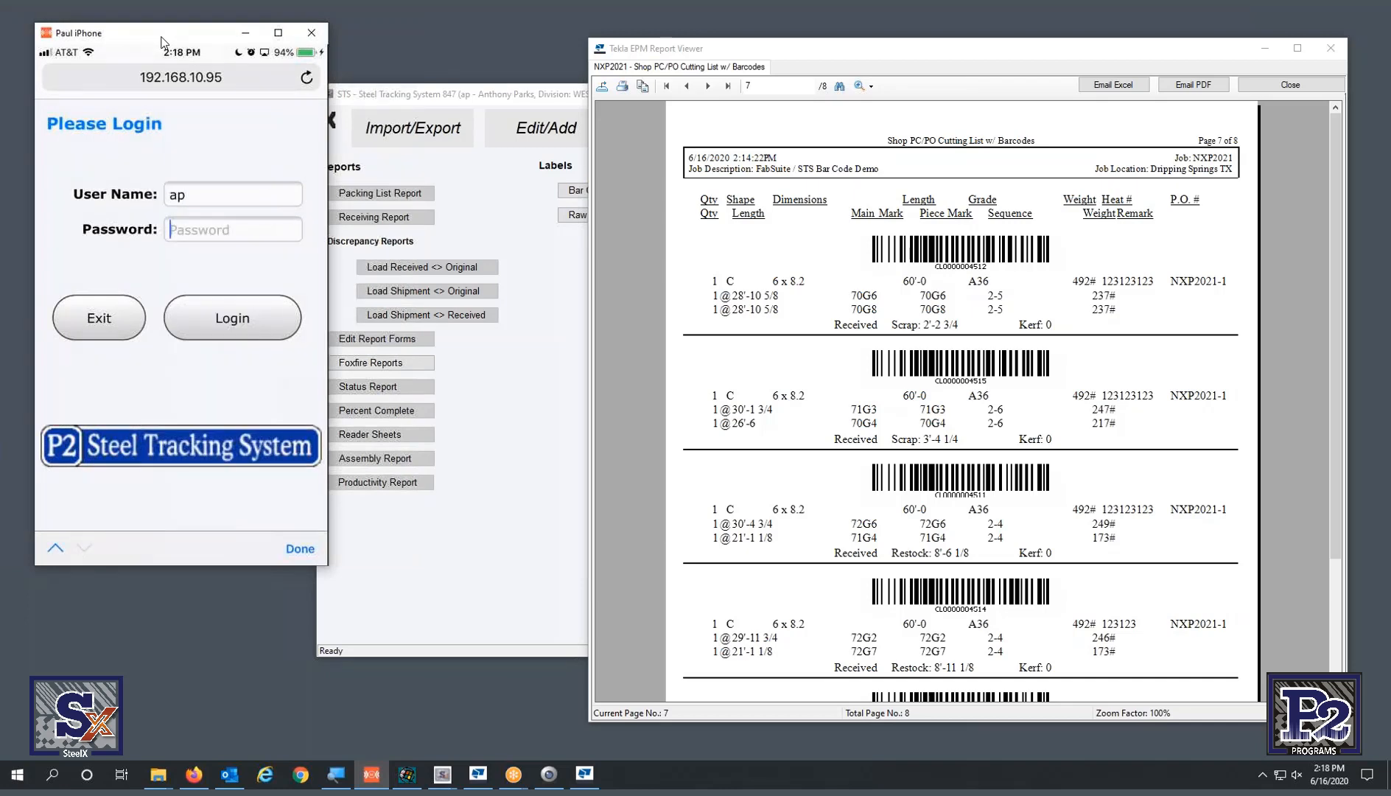
type("ap")
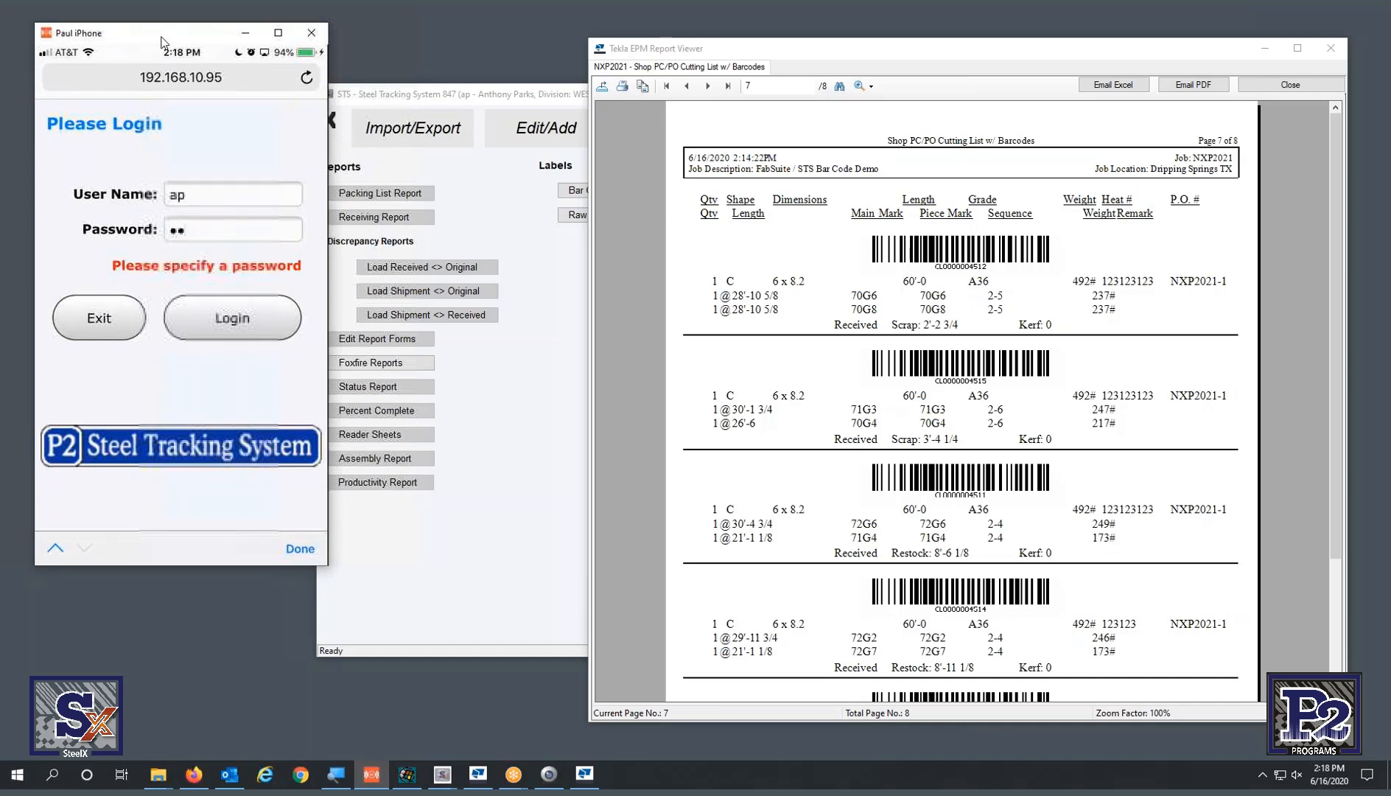
key("Return")
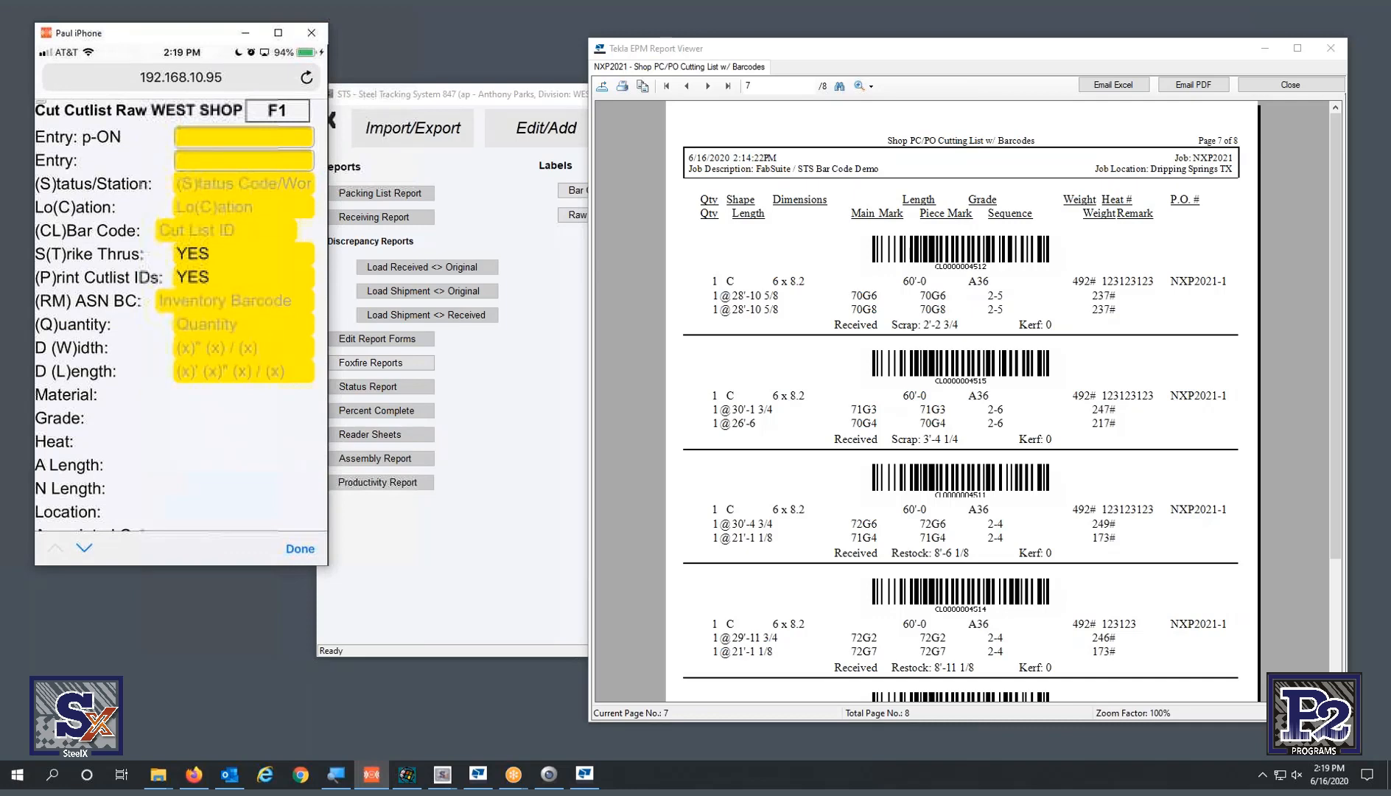
- Set the cut entry's status to CUT and location to SAWBAY
type("SCUT")
key("Return")
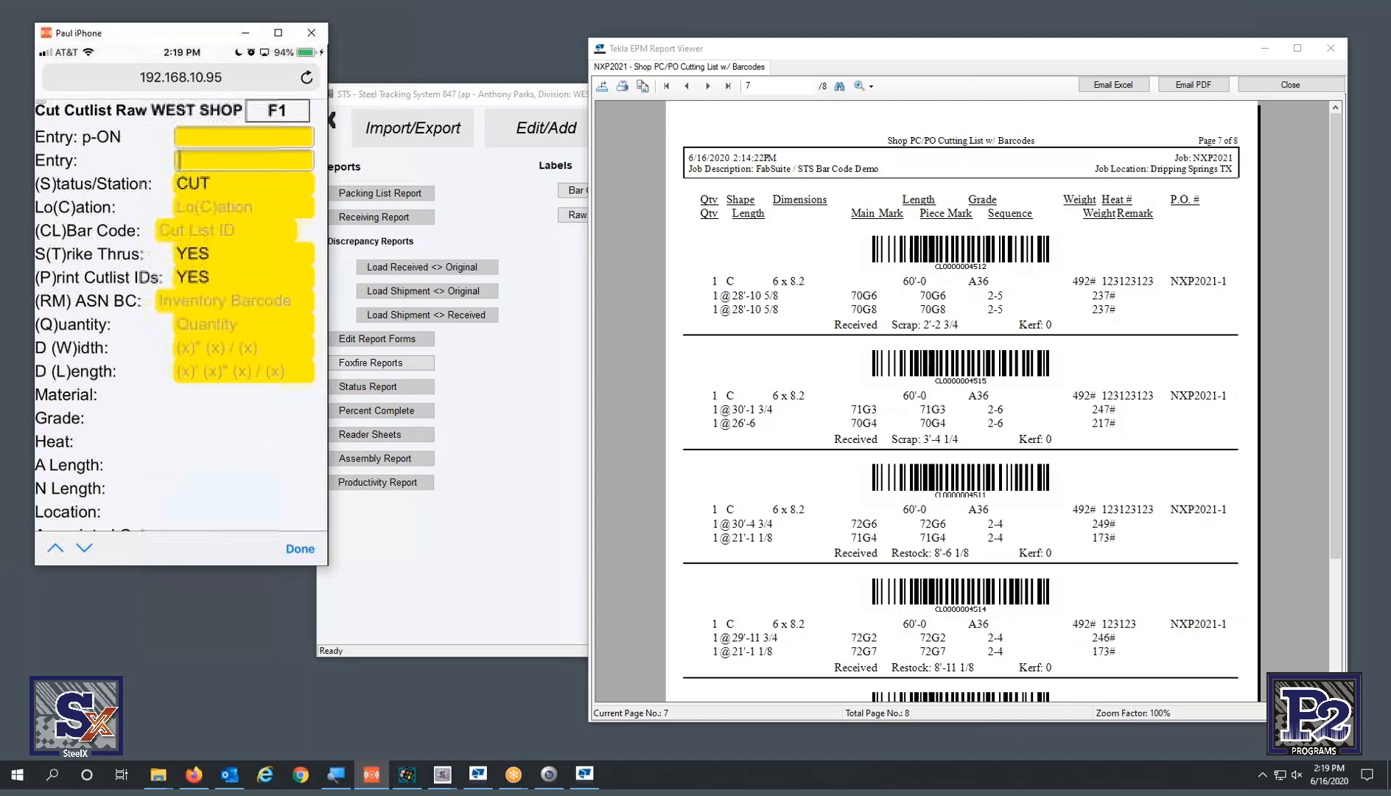
type("CSAWBAY")
key("Return")
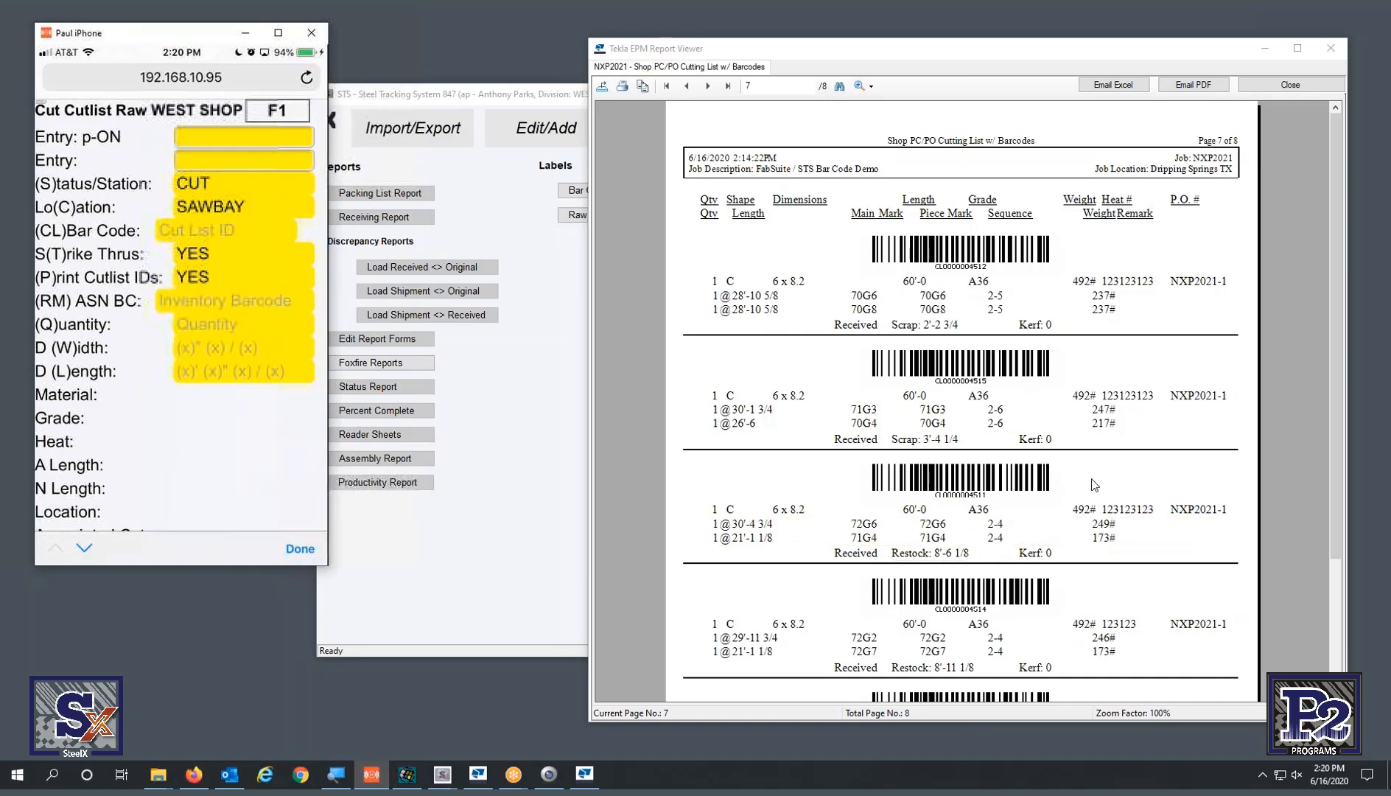
type("CL0000004515")
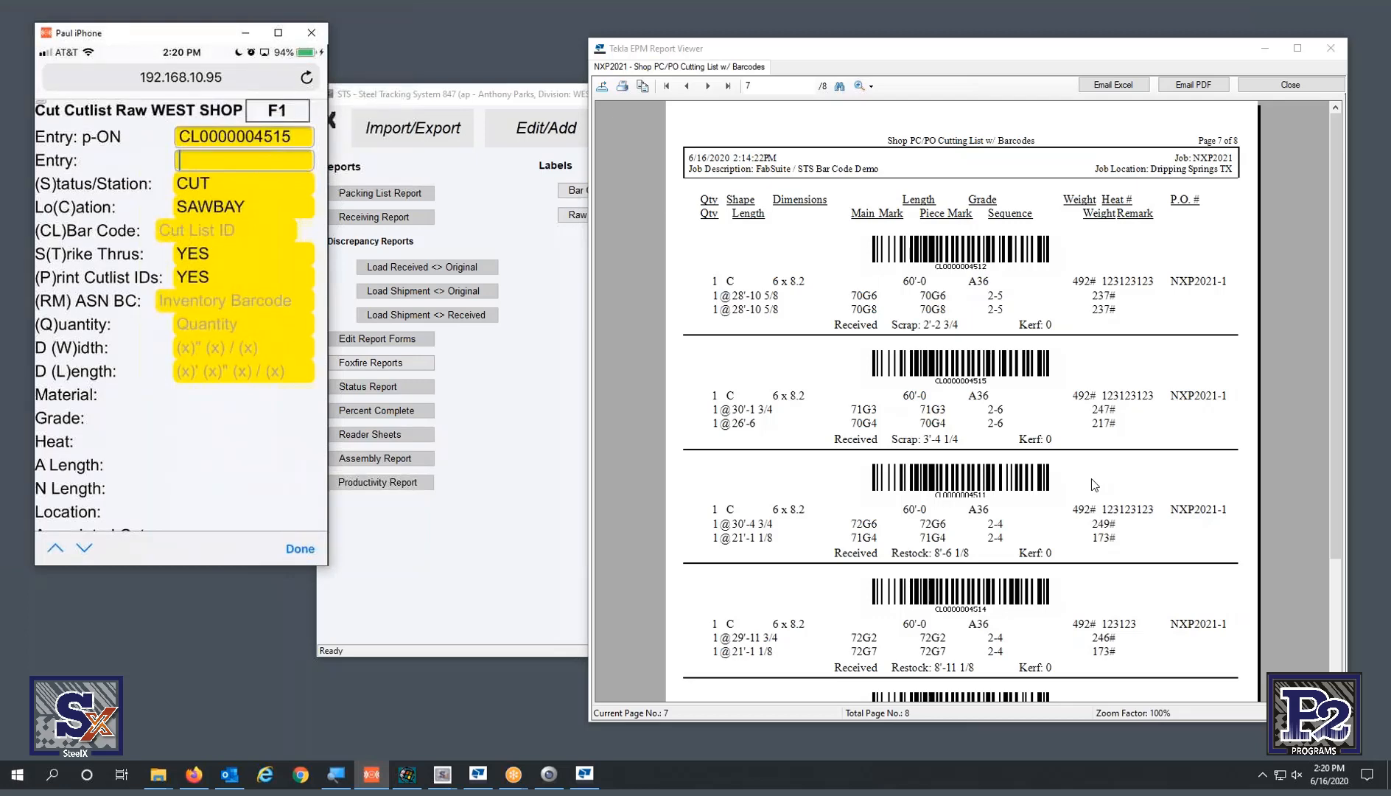
key("Return")
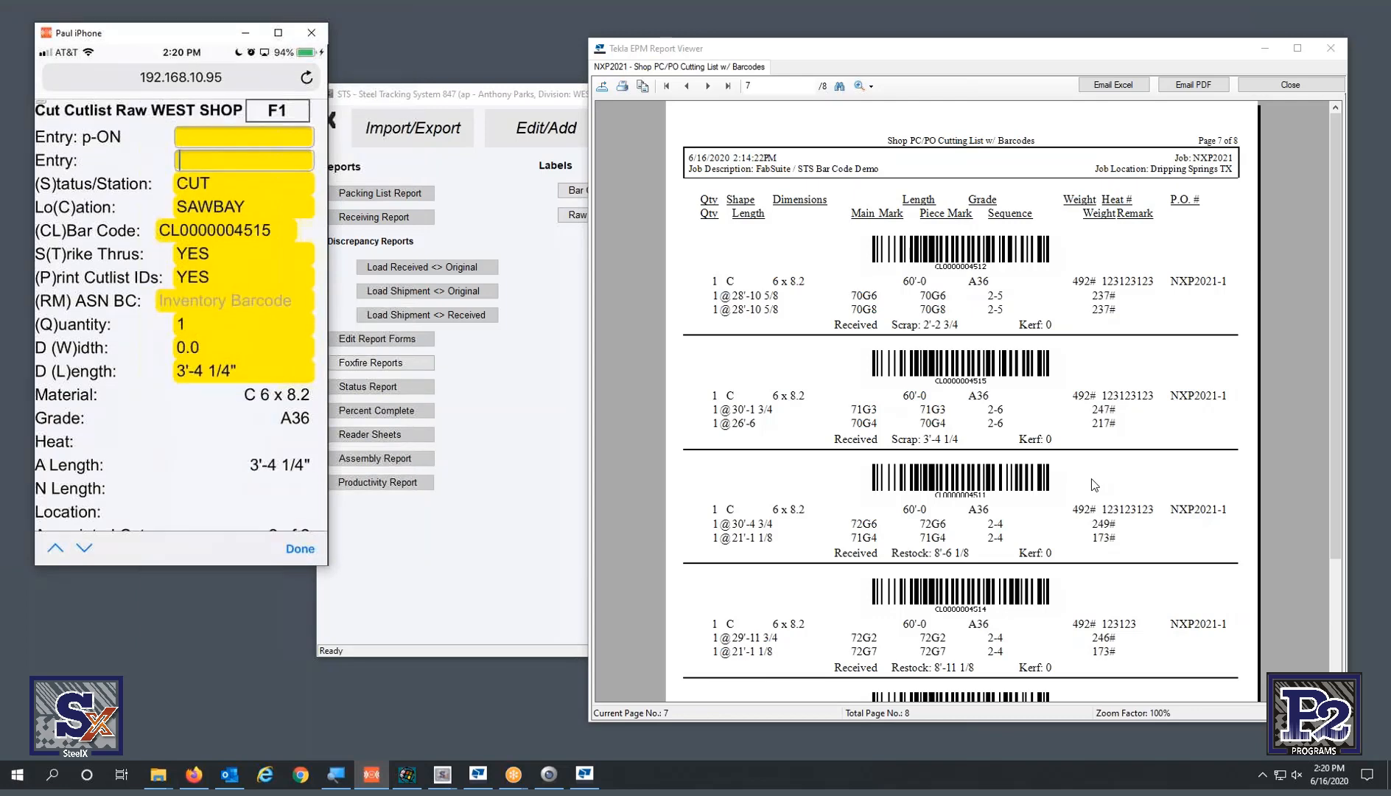
type("CL0000004511")
key("Return")
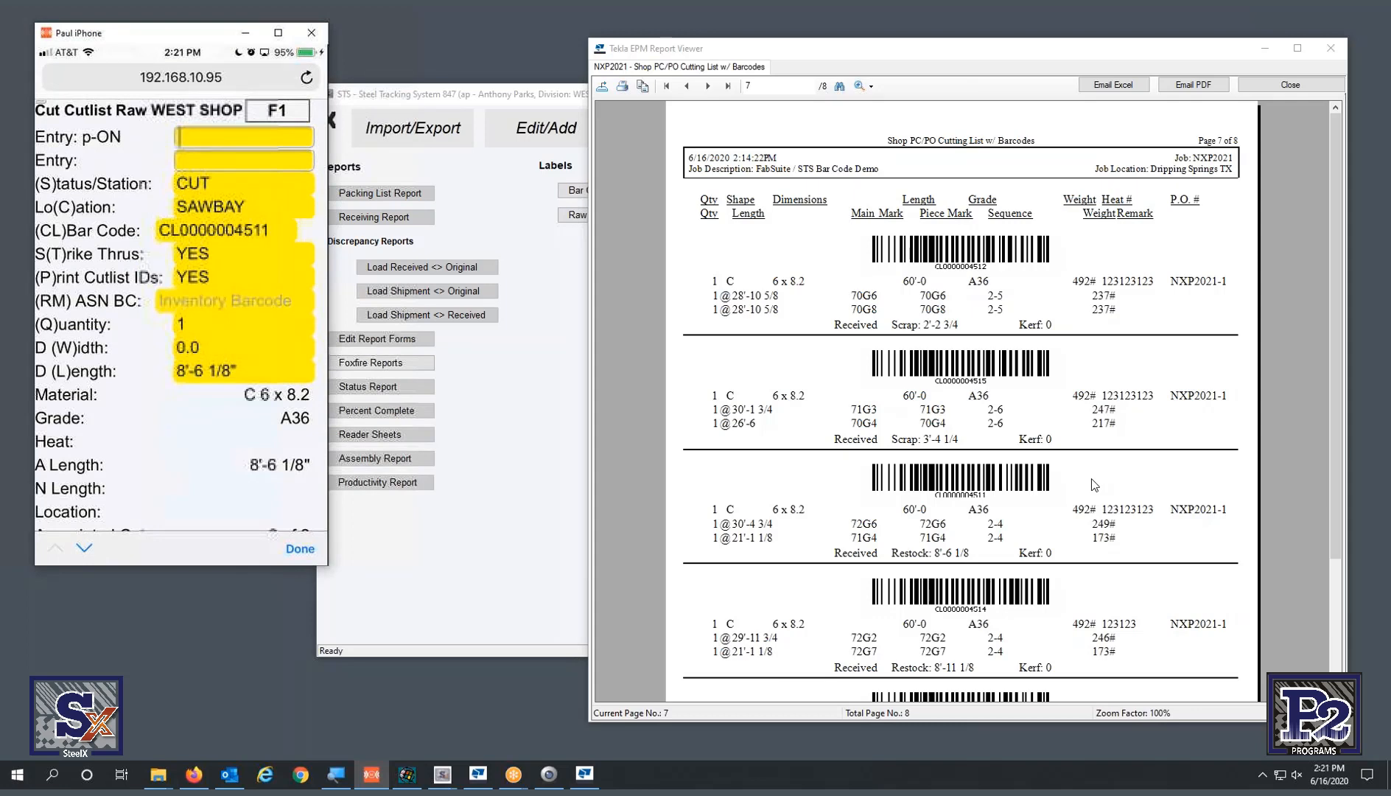
type("RM20000184")
key("Return")
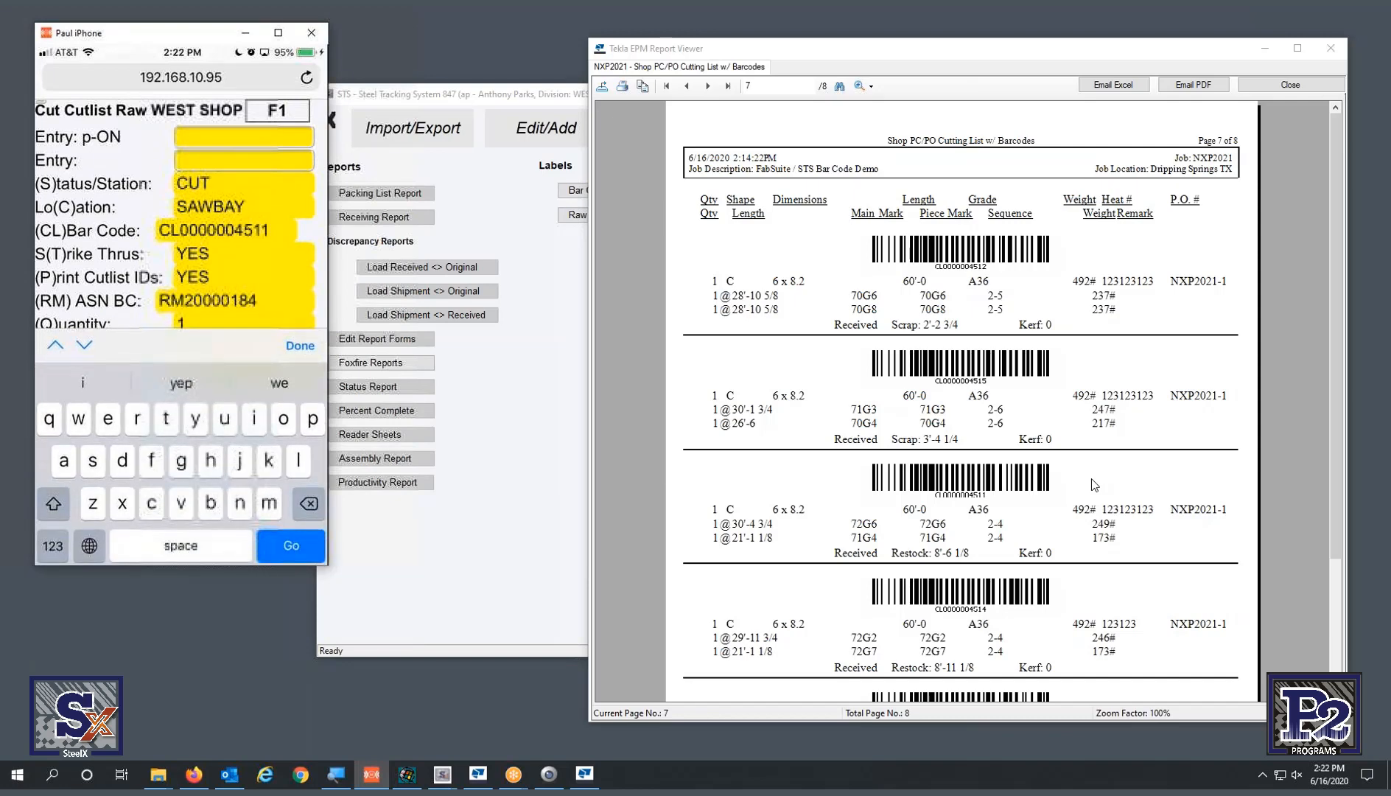
- Enter L8 6 to set the remnant length to 8'-6"
type("L")
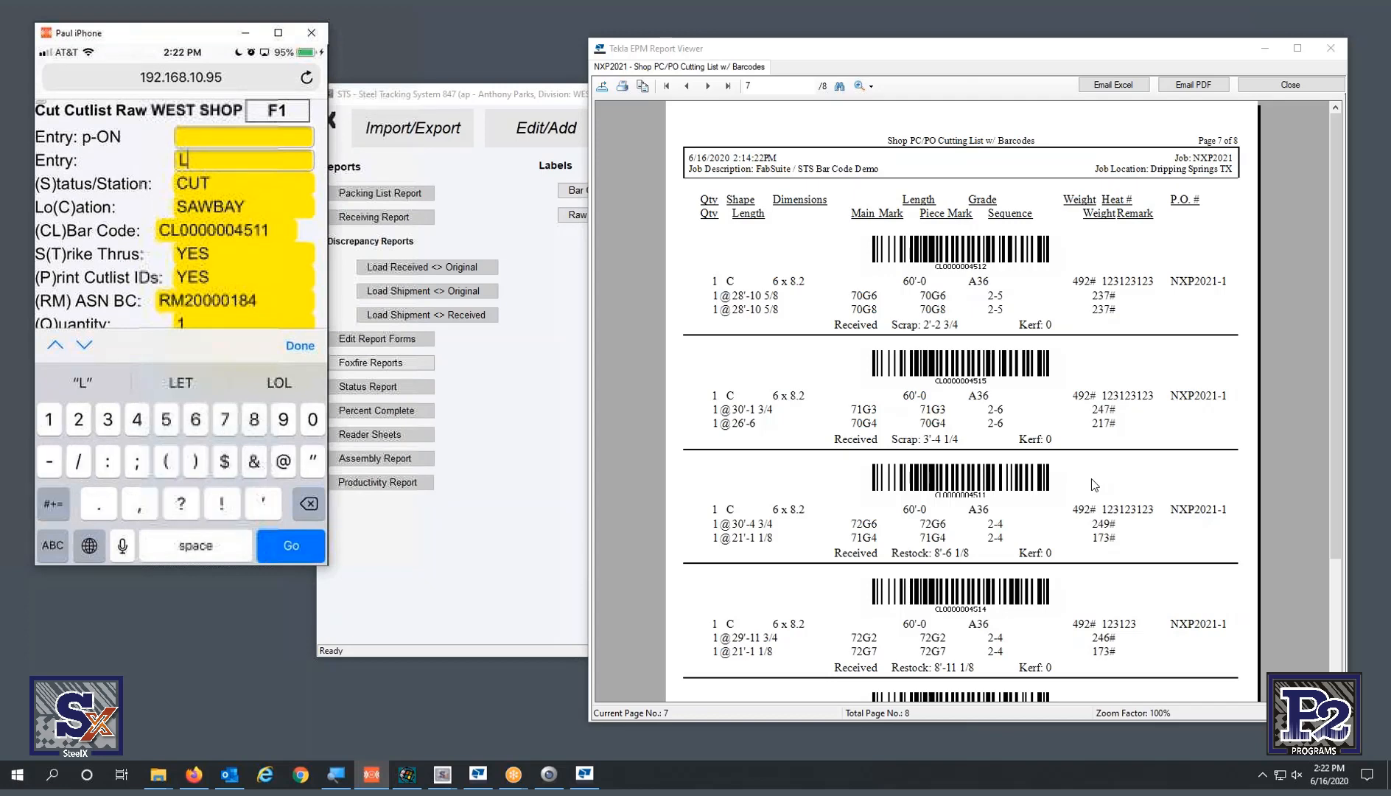
type("8")
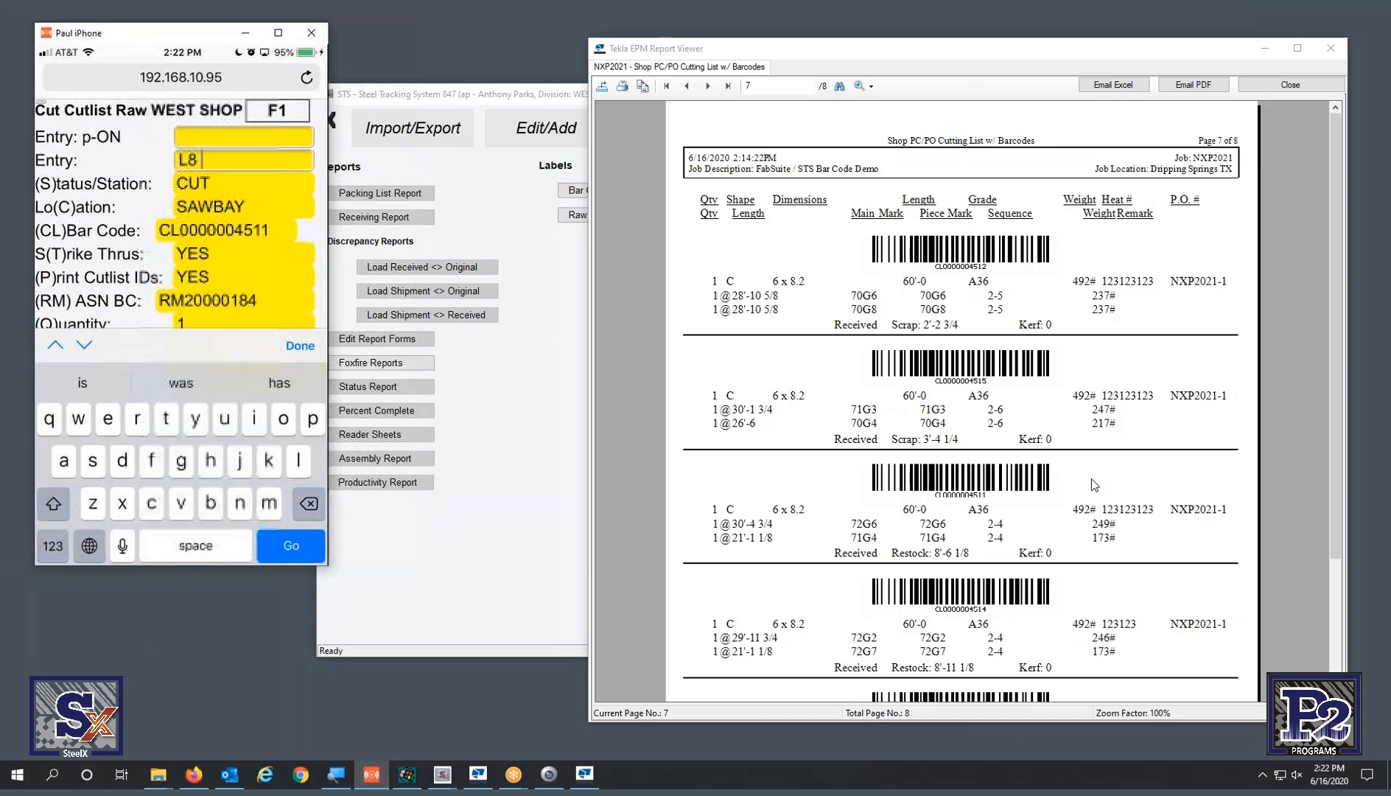
type(" 6")
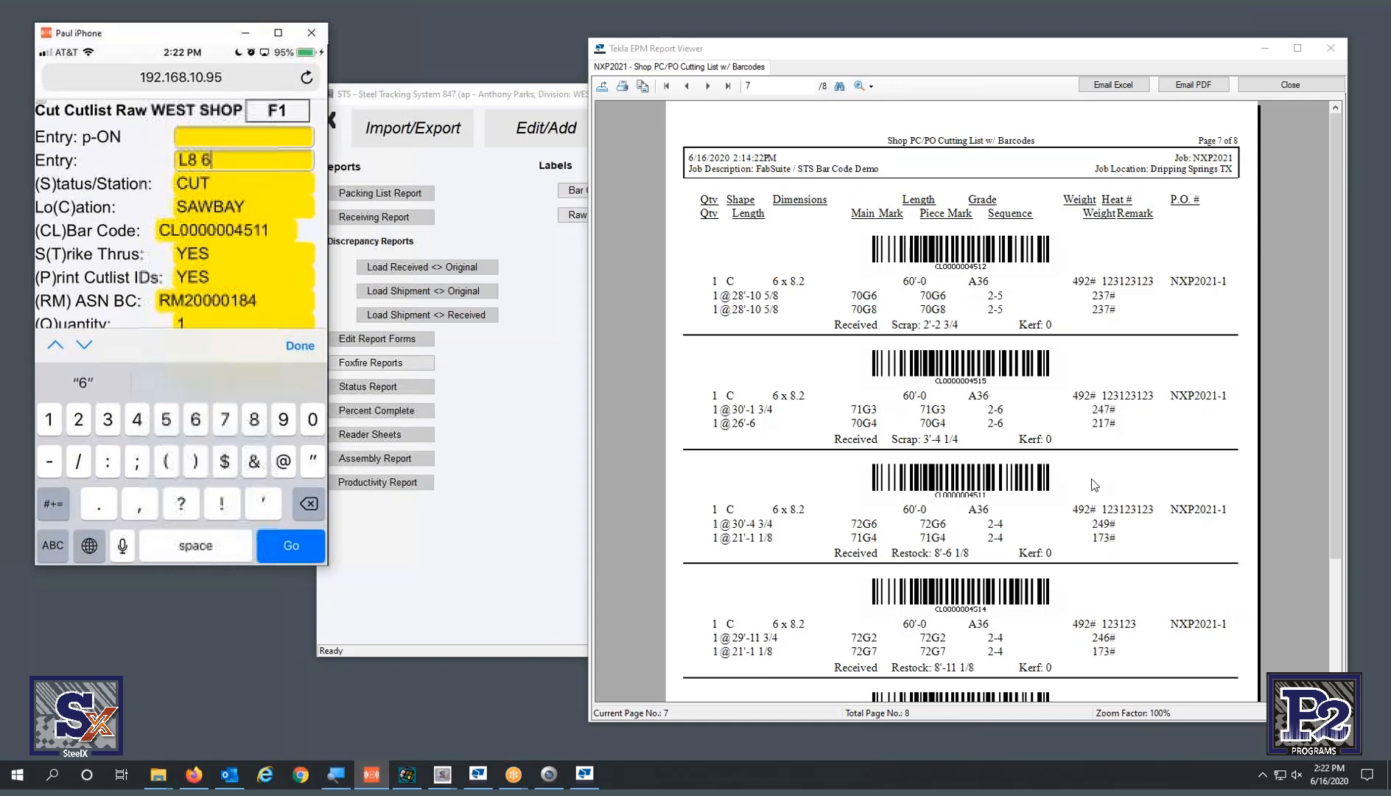
key("Return")
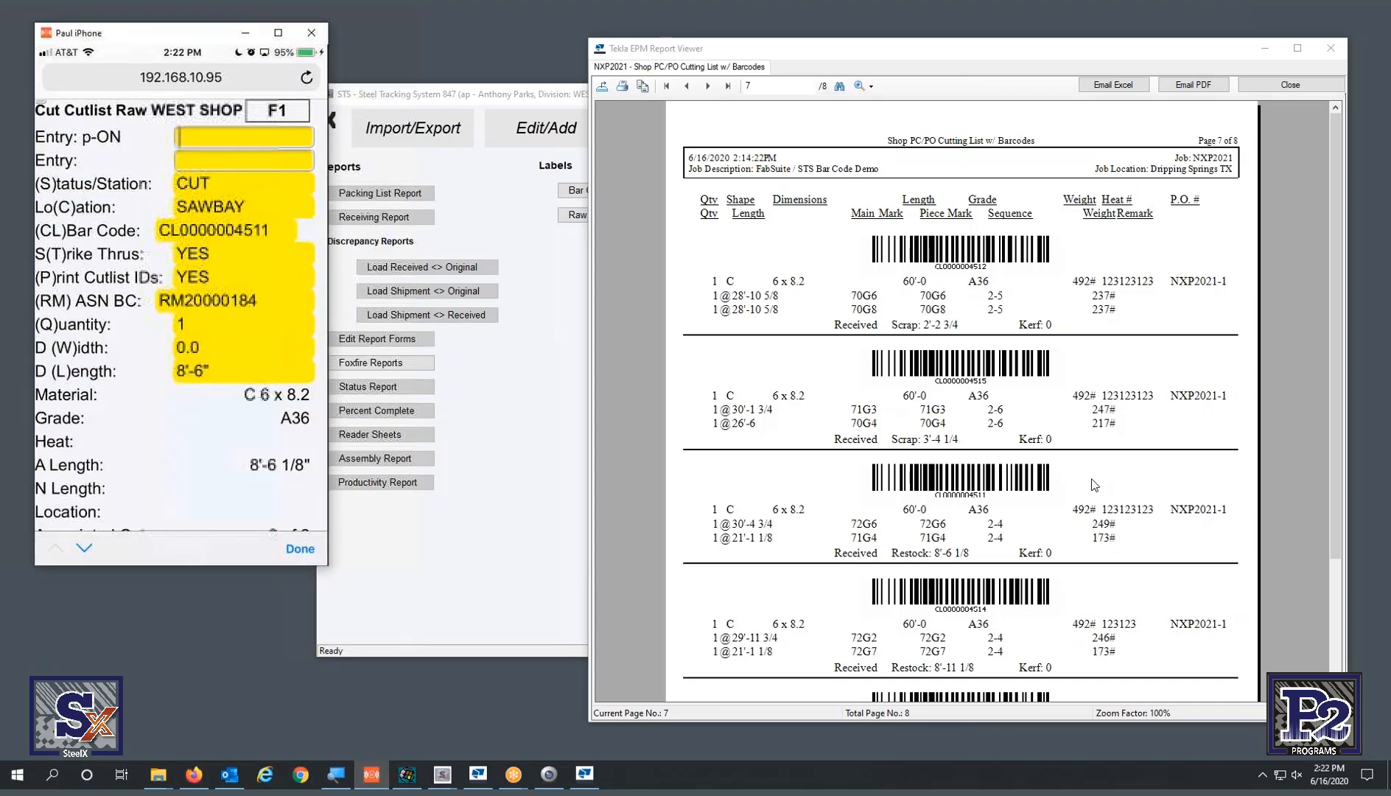
type("G")
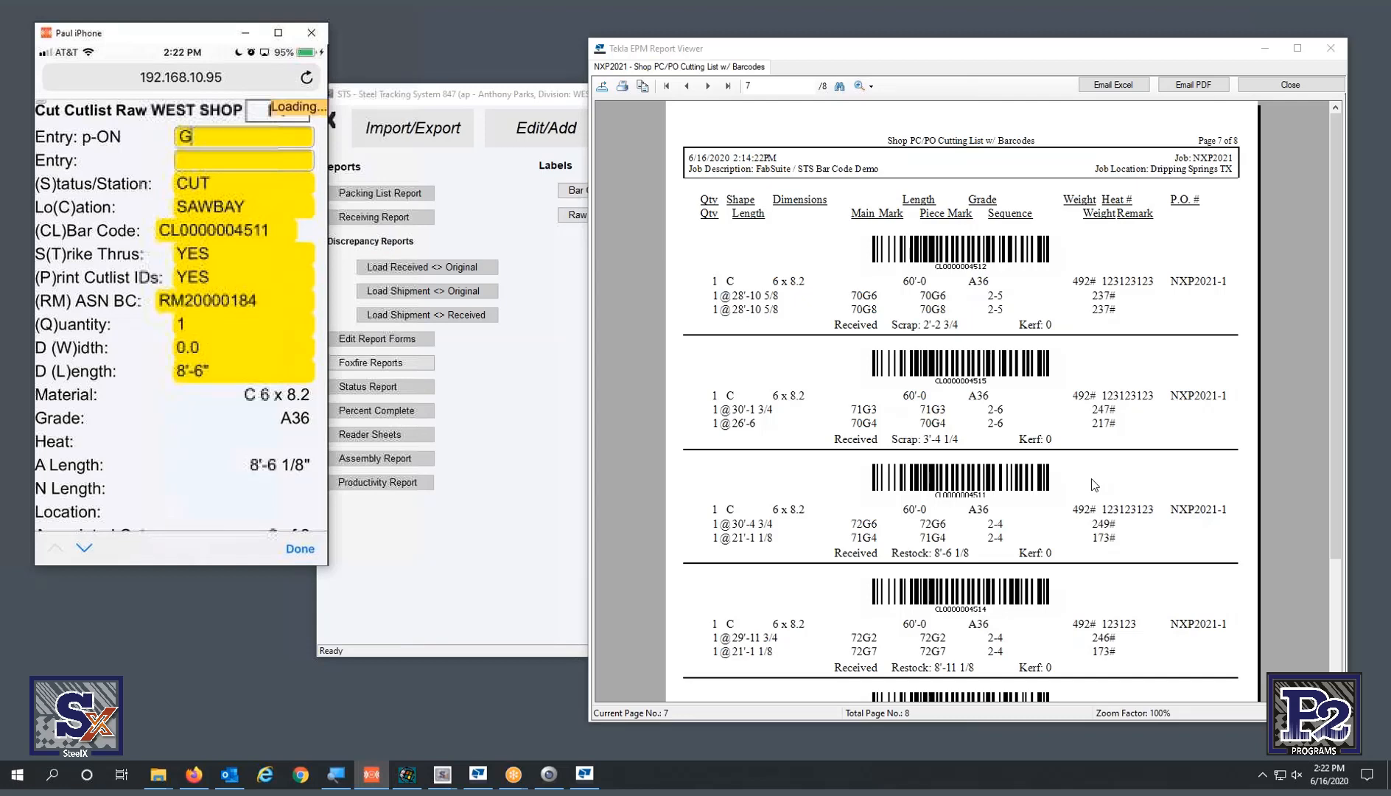
key("Return")
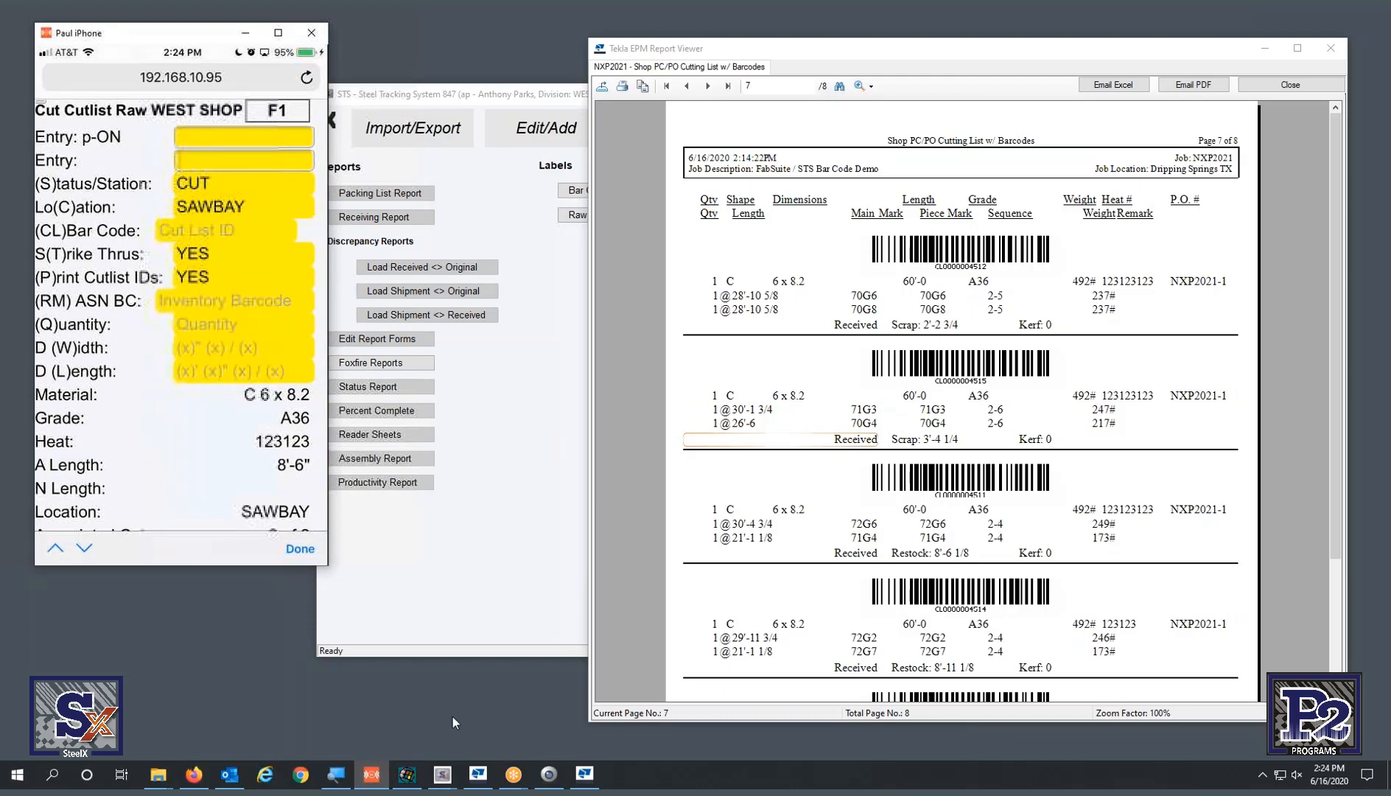
- Select piece 71G4 under drawing 71 and open its Production Status
left_click(475, 784)
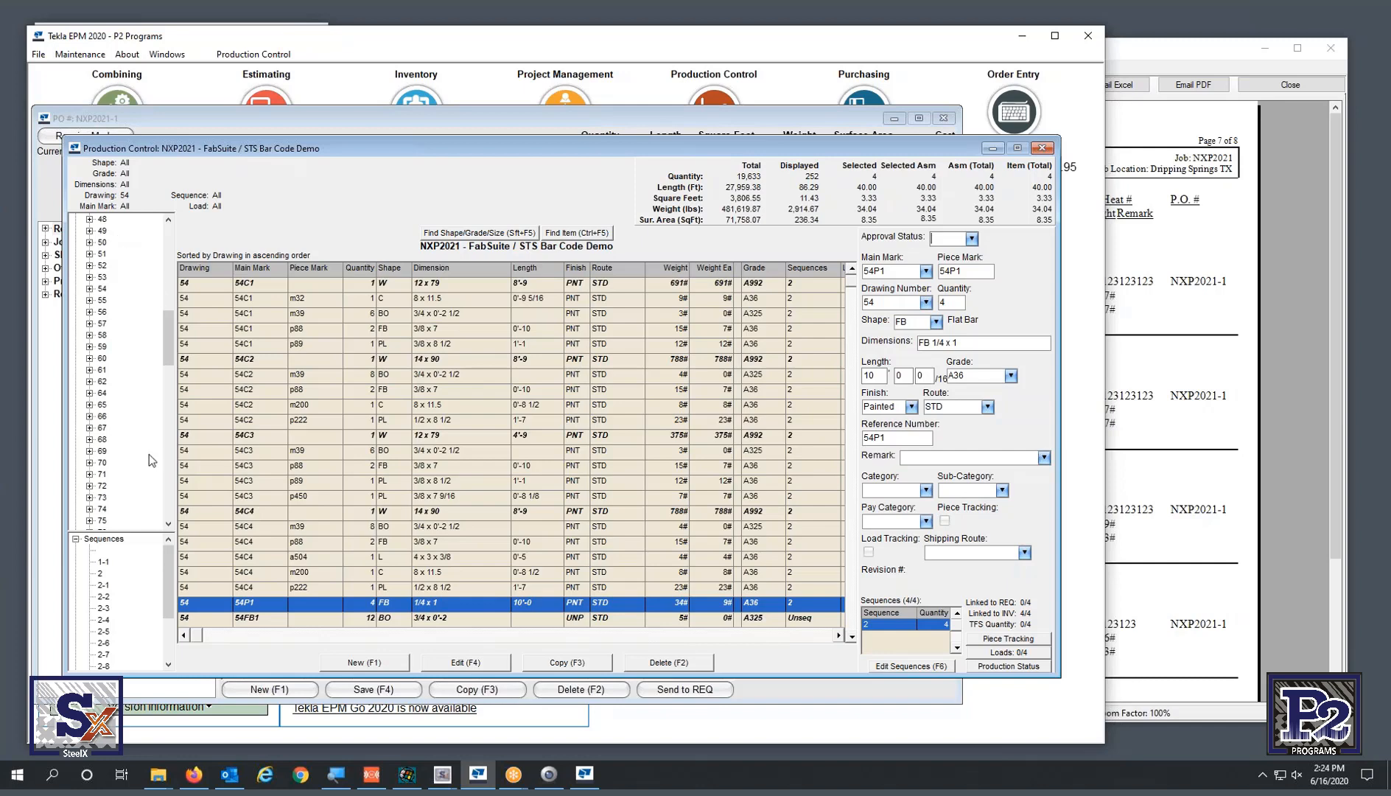
left_click(101, 473)
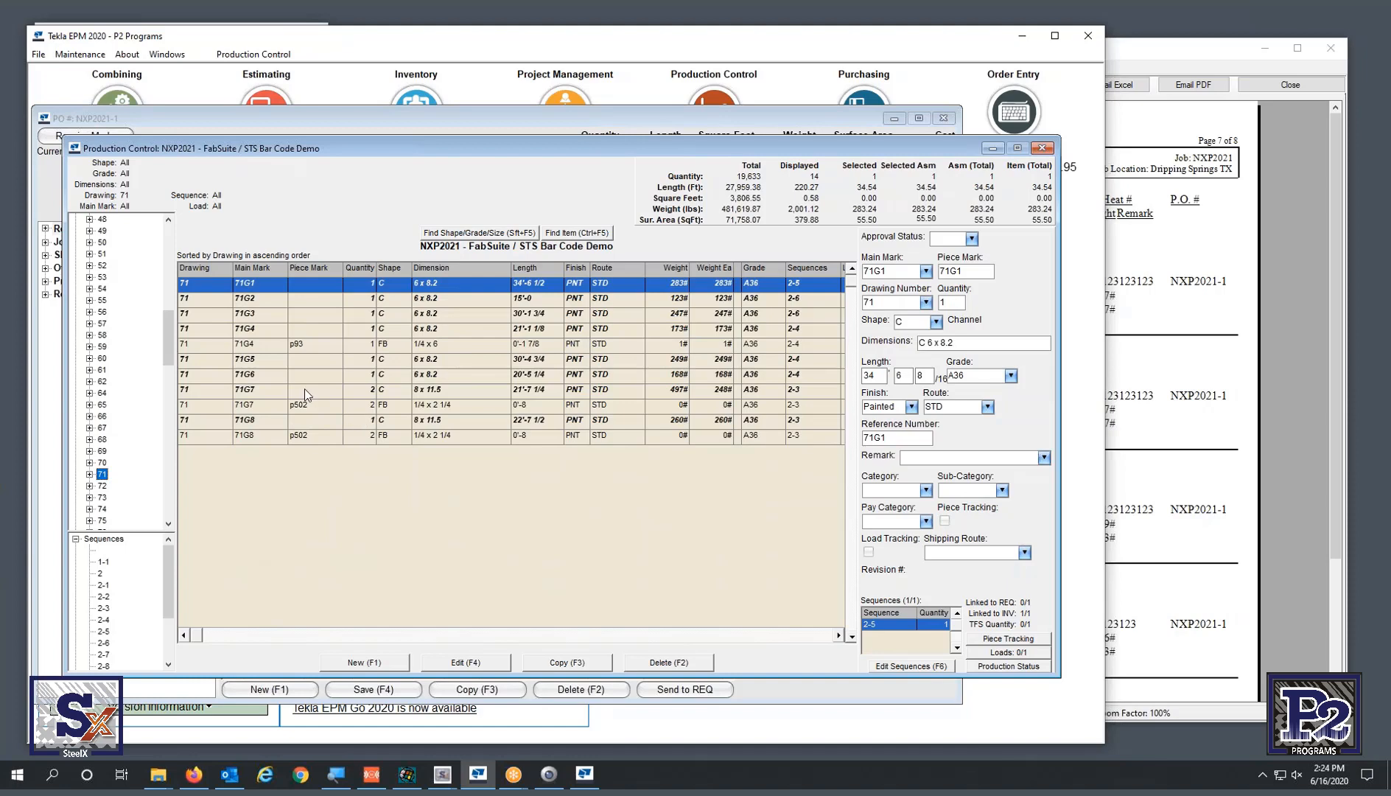
left_click(287, 330)
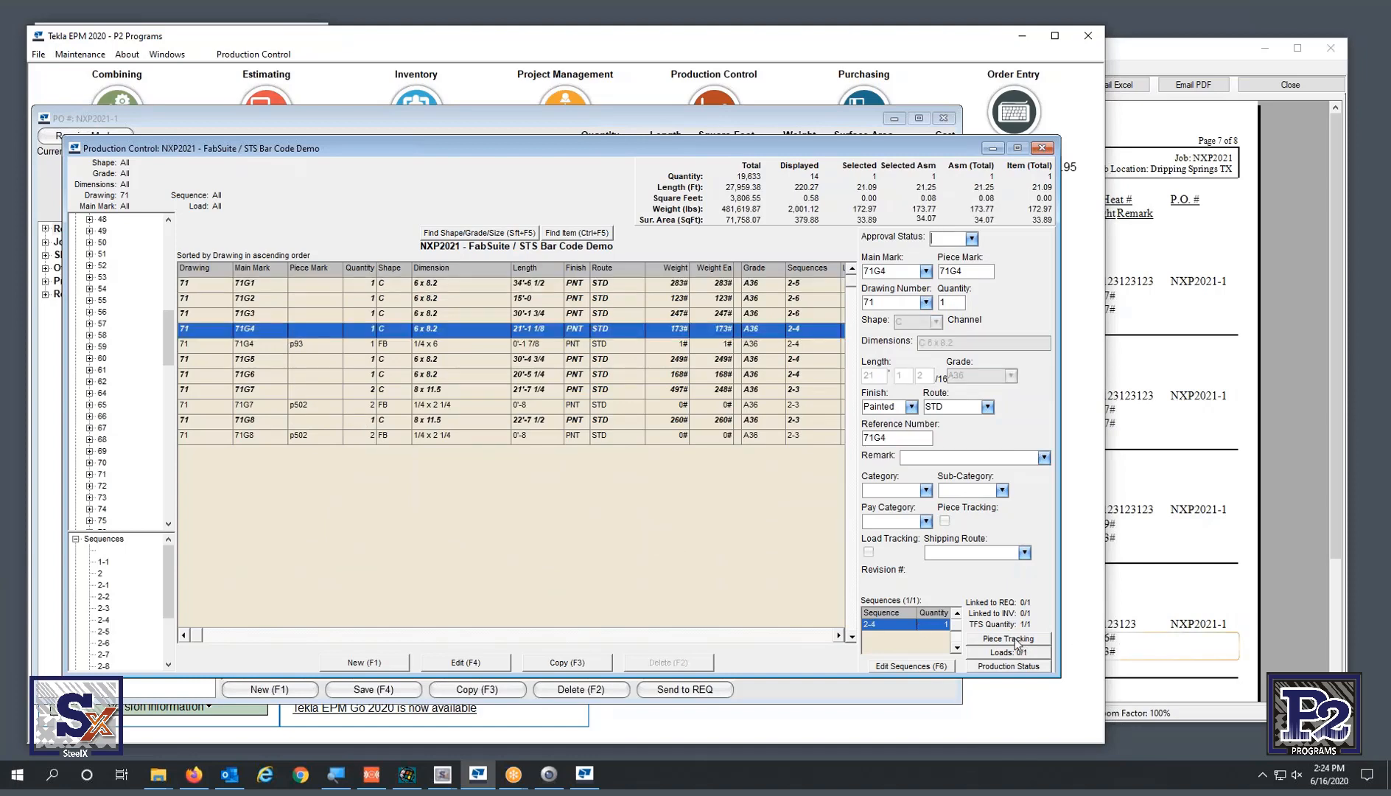
left_click(1005, 667)
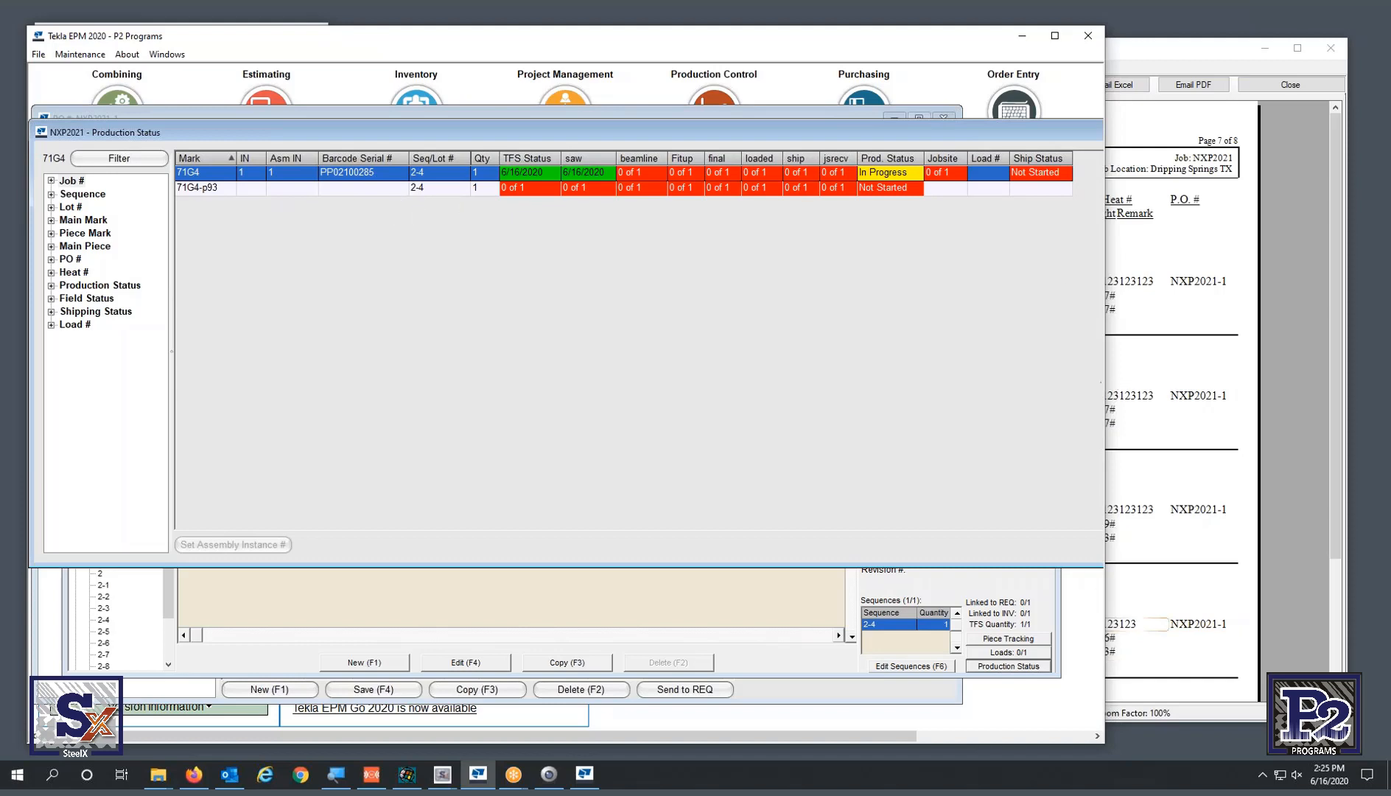
- Resize the 71G4 Production Status to check the 6/16/2020 saw cut, then close it
left_click_drag(1105, 622, 1353, 556)
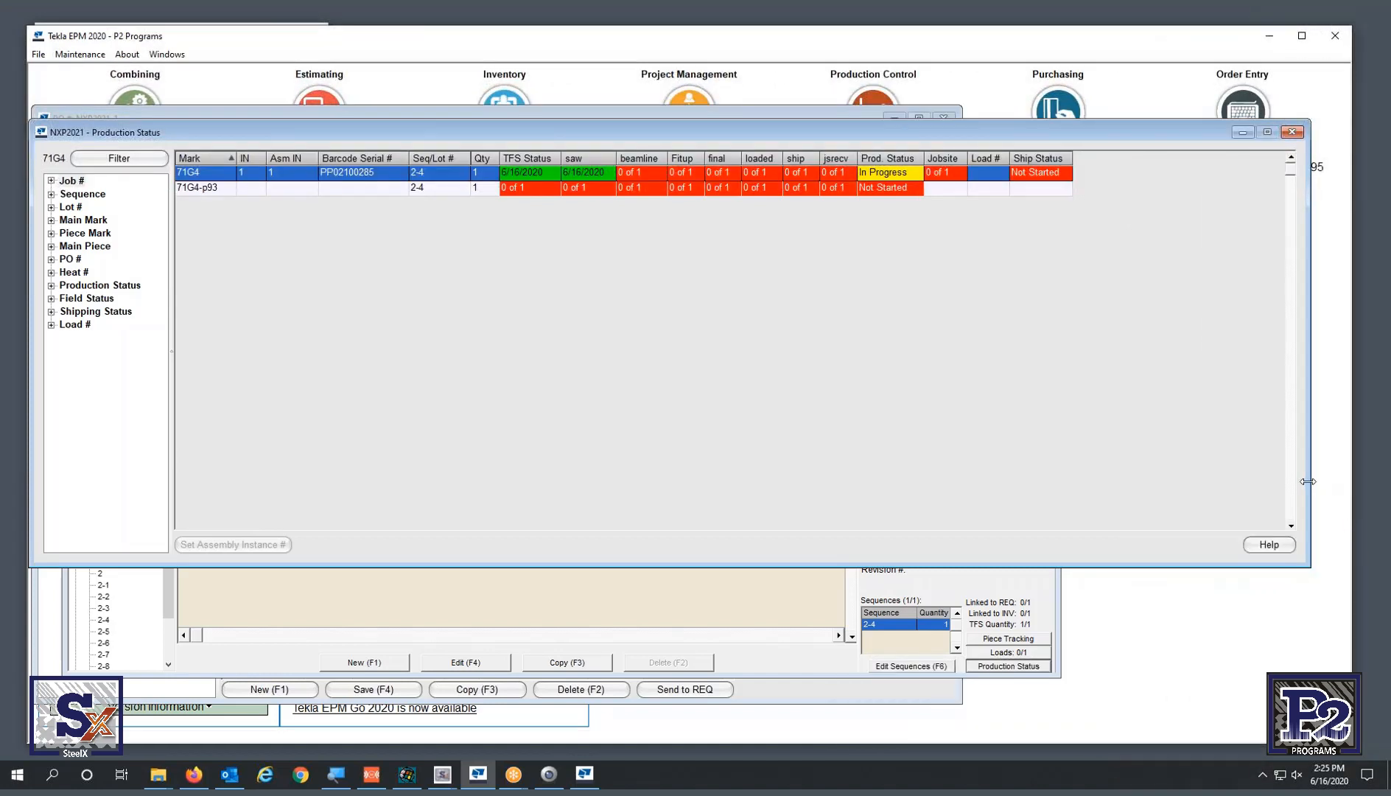
left_click_drag(1310, 483, 1106, 483)
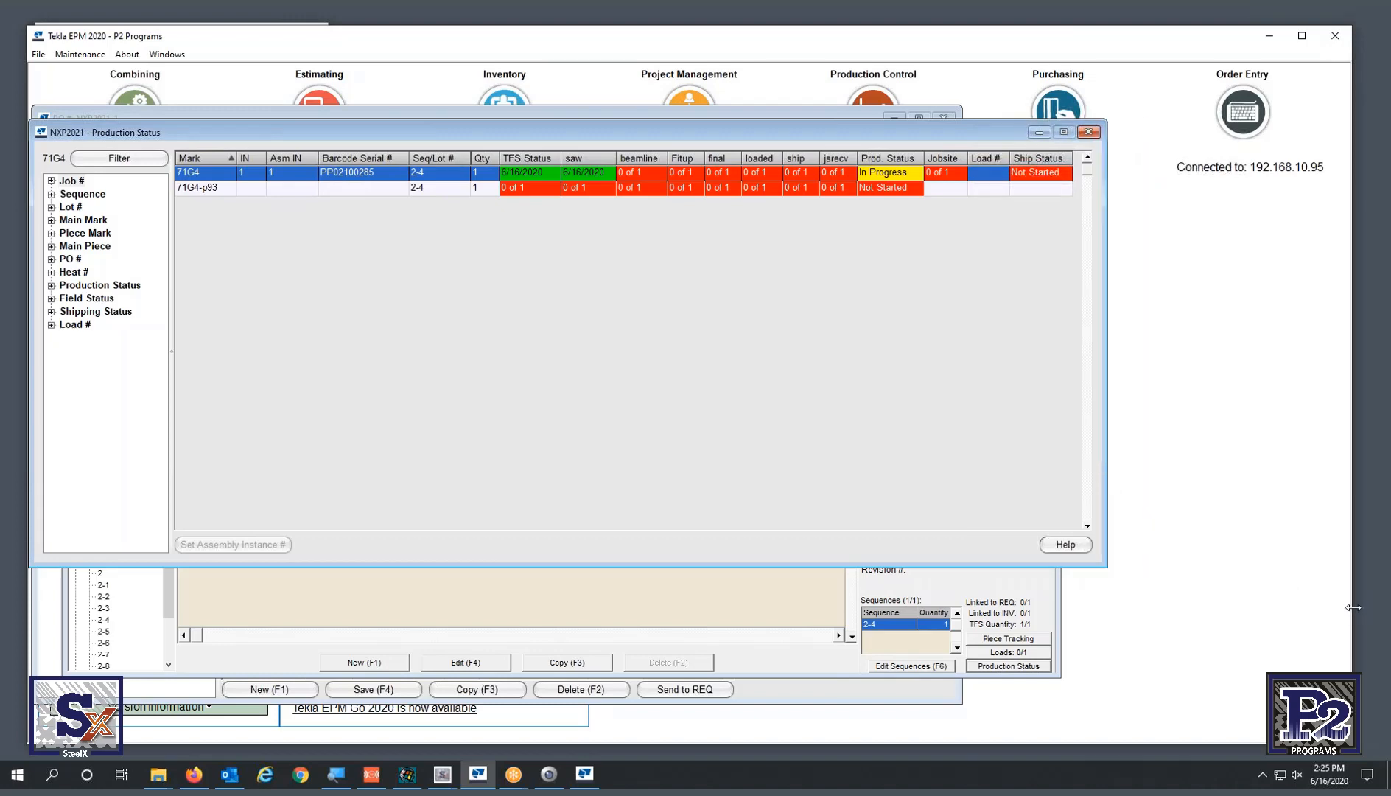
left_click_drag(1352, 610, 1142, 612)
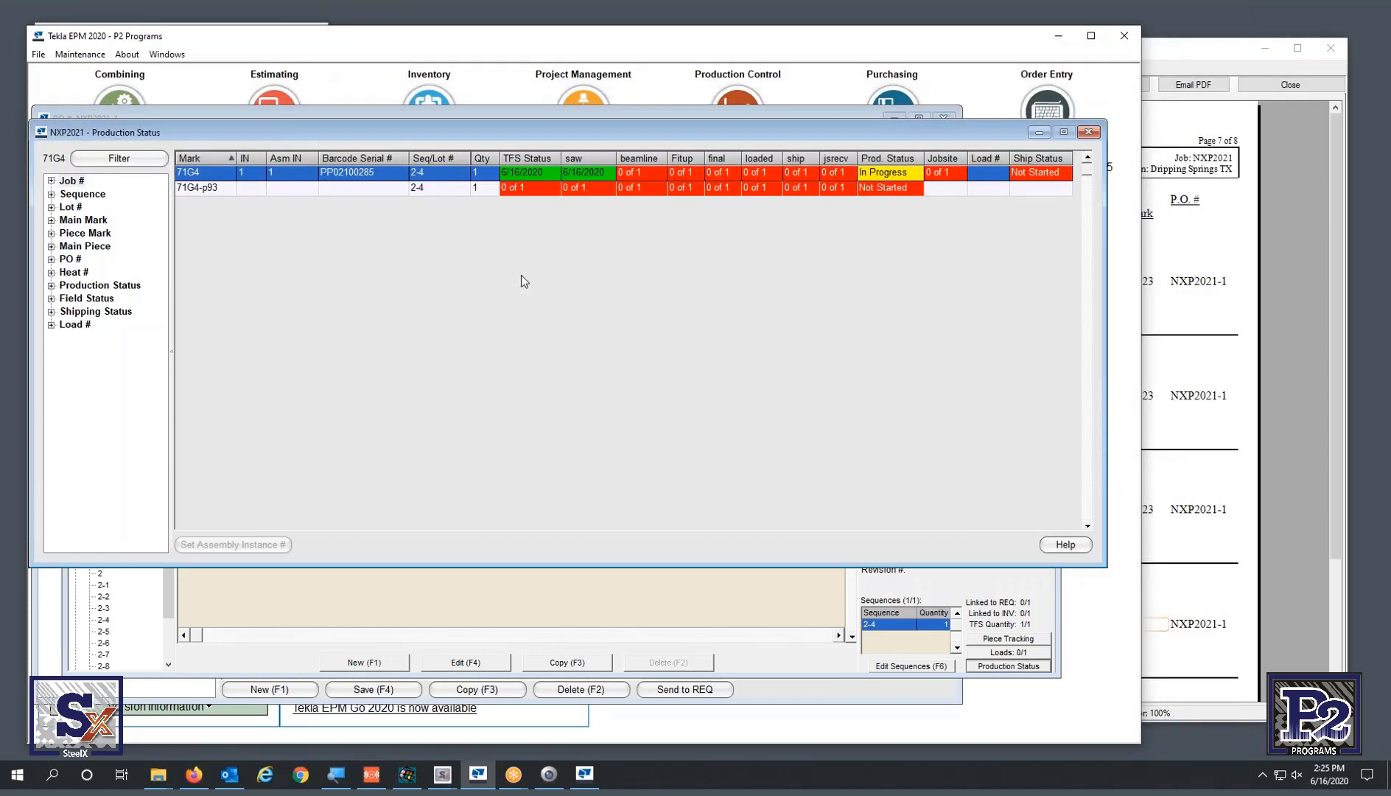
left_click(1088, 131)
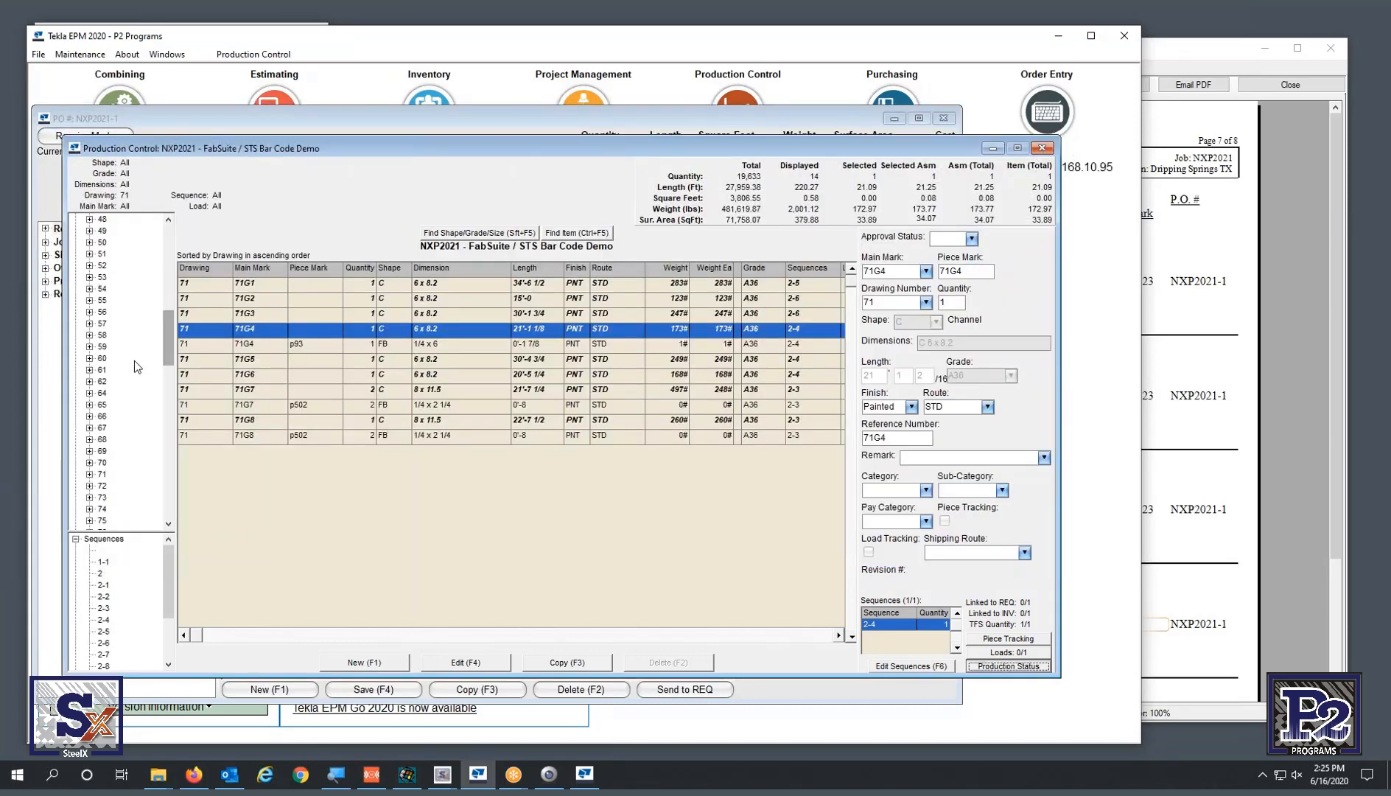
- Open Production Status for 72G6 in drawing 72, review both sawn pieces, then close it
left_click(103, 486)
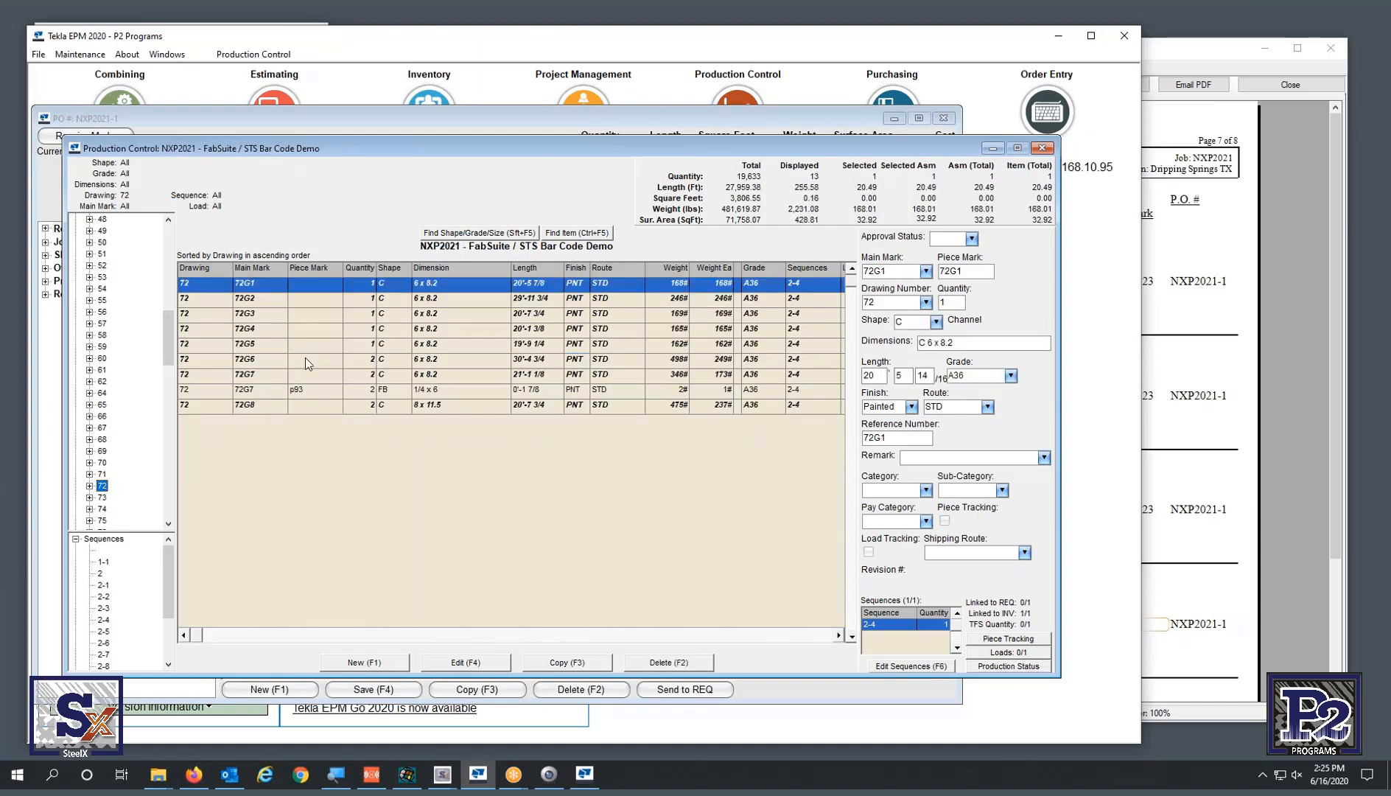
left_click(279, 358)
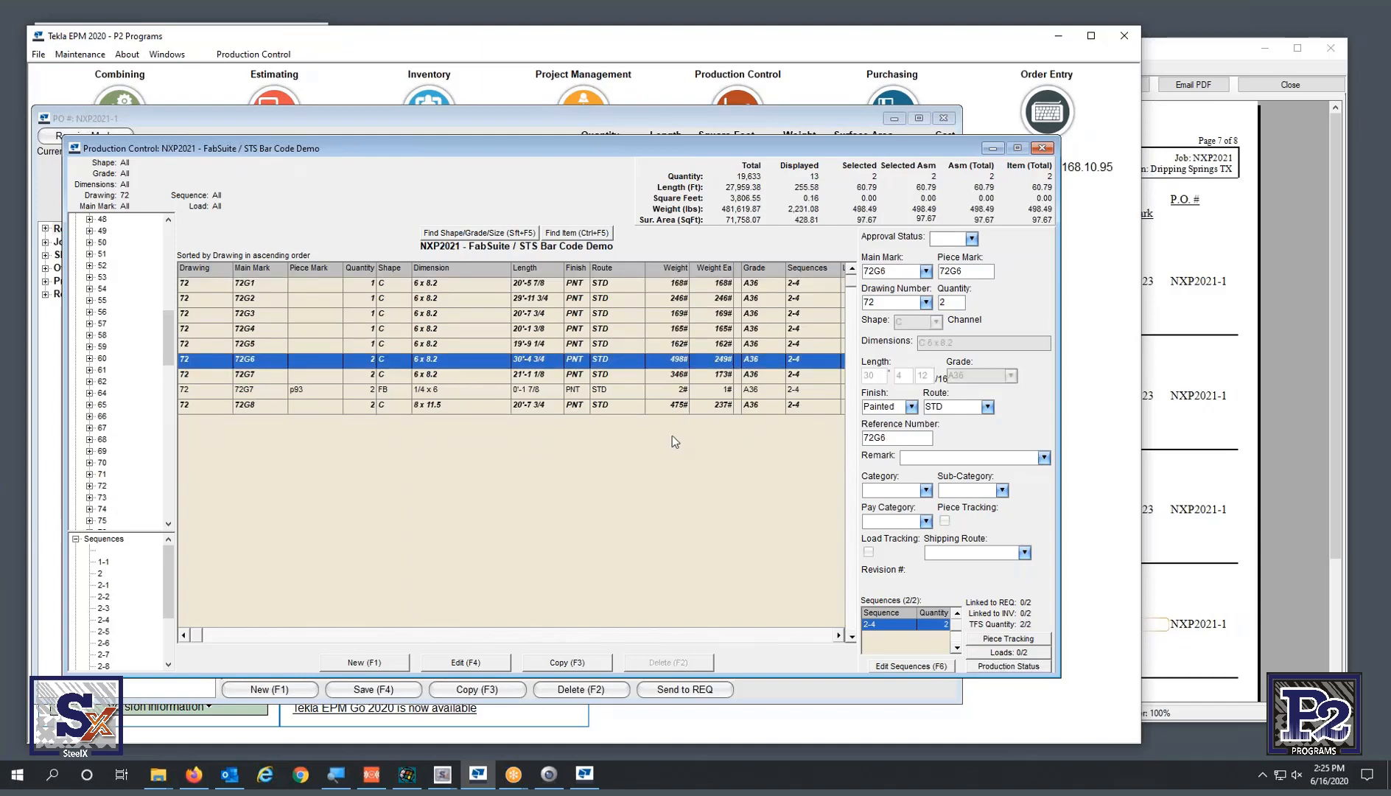
left_click(1005, 666)
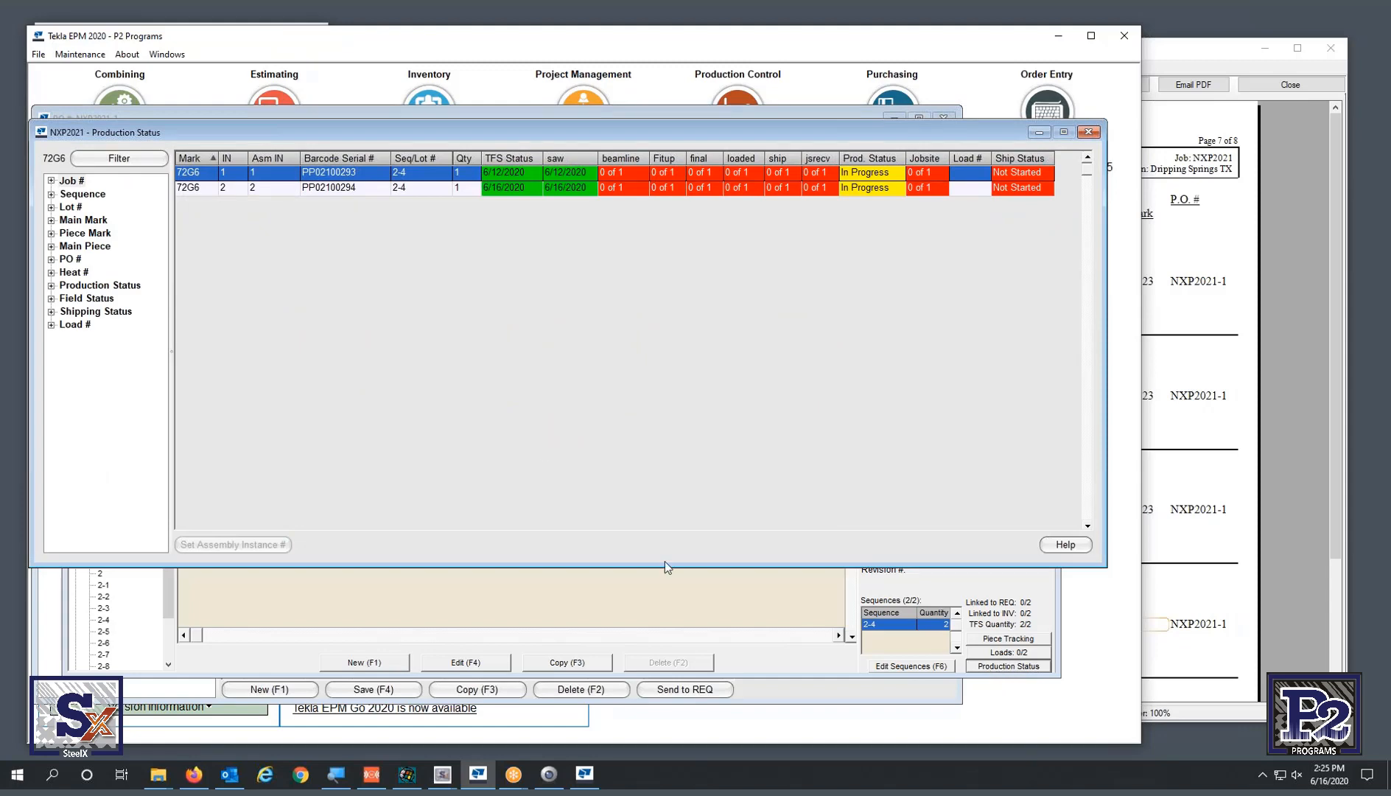
left_click(365, 189)
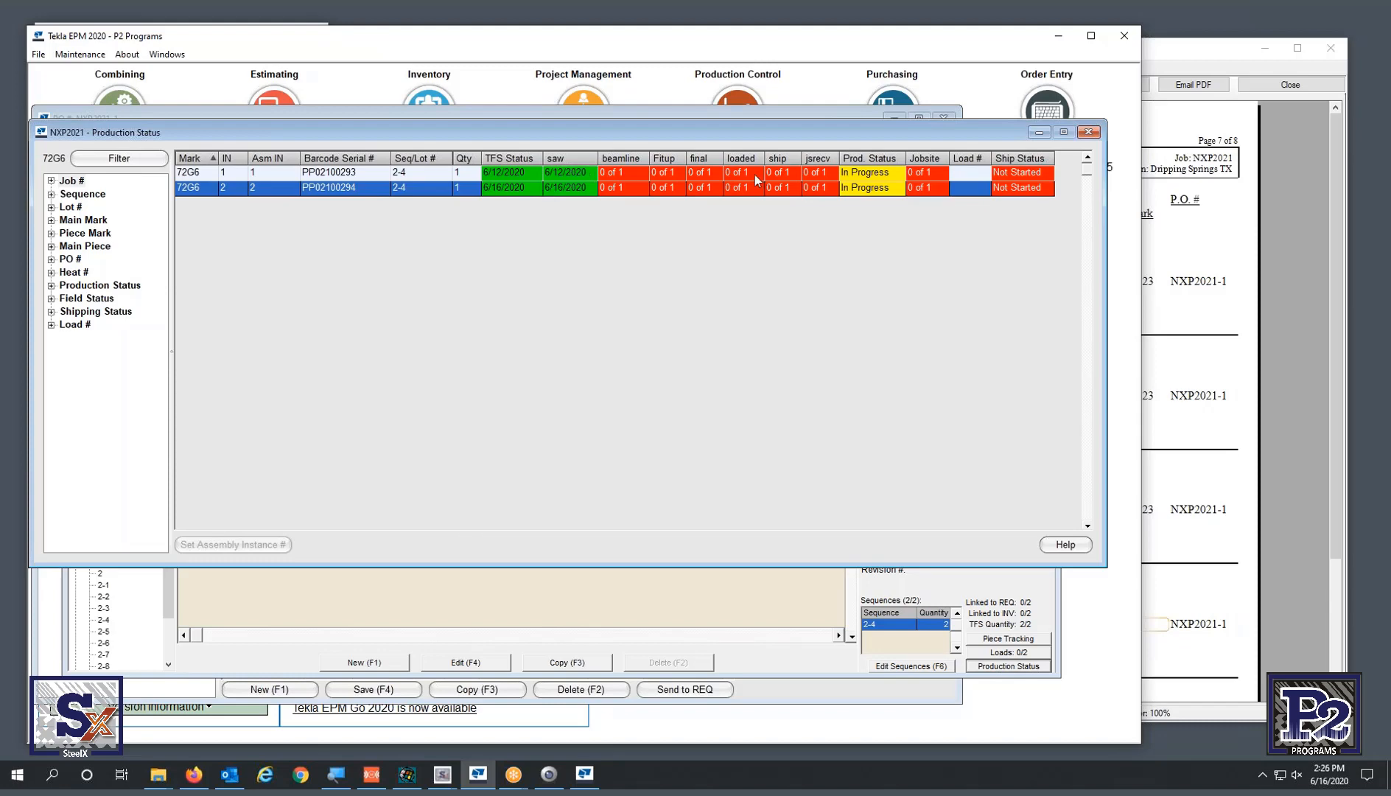
left_click(1088, 132)
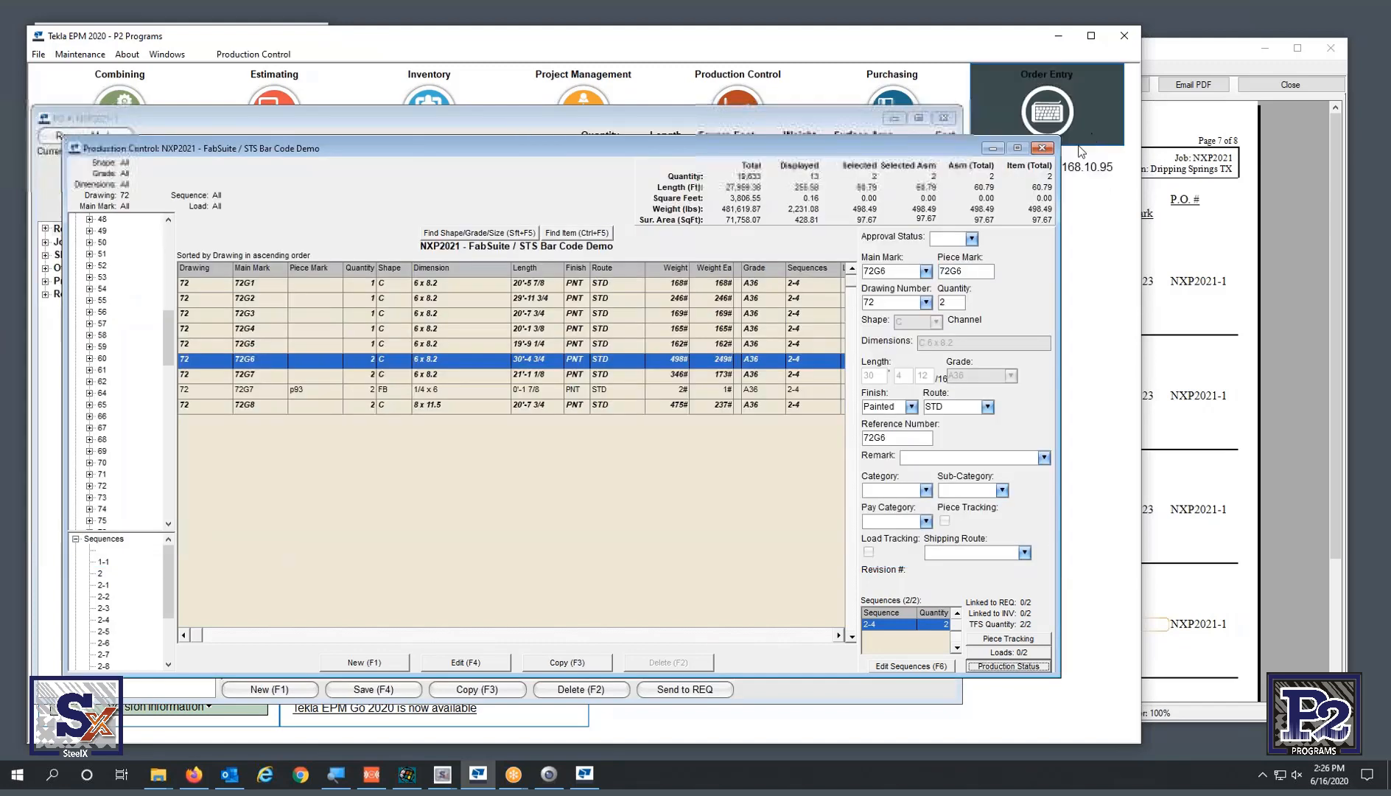
- Bring the mirrored iPhone with the Cut Cutlist Raw form back to the front
left_click(442, 774)
left_click(491, 728)
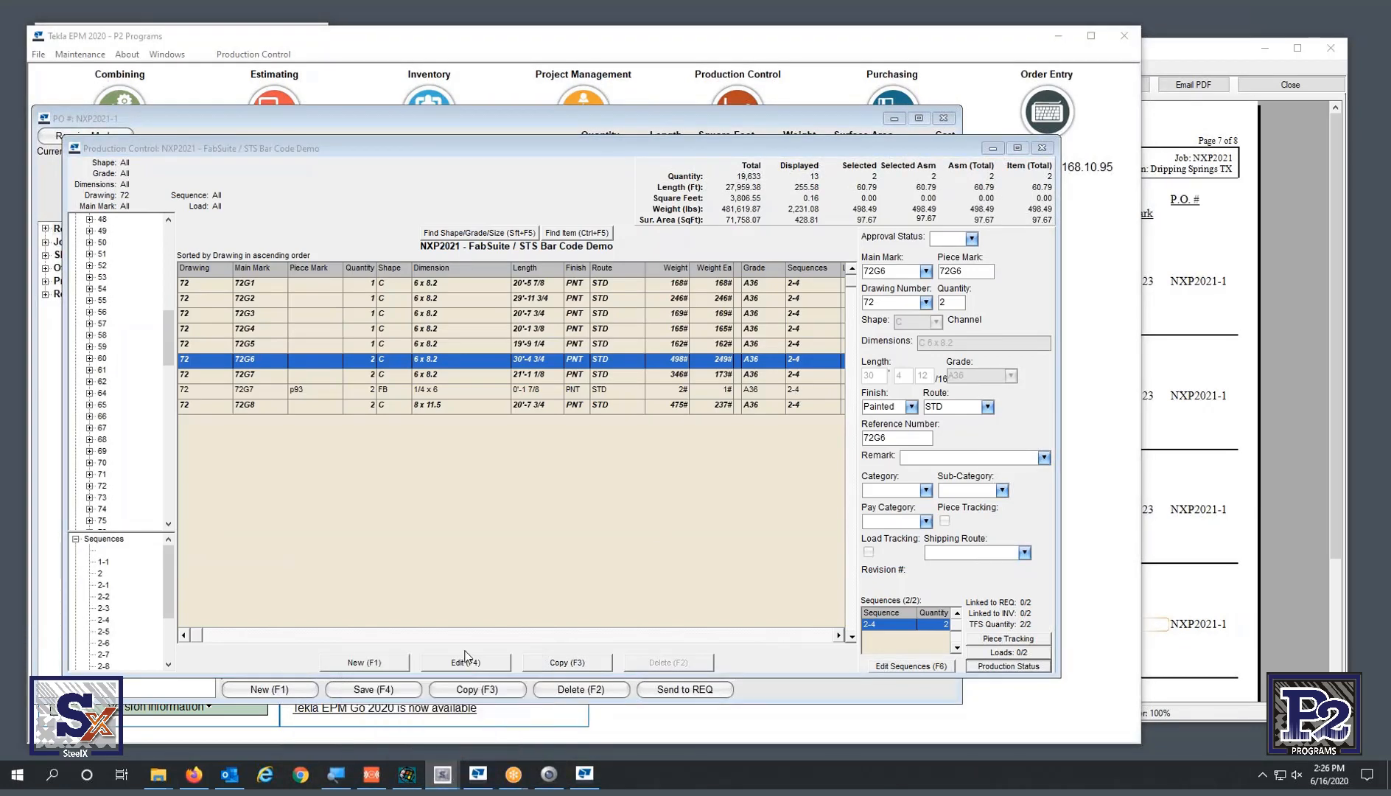
left_click(448, 779)
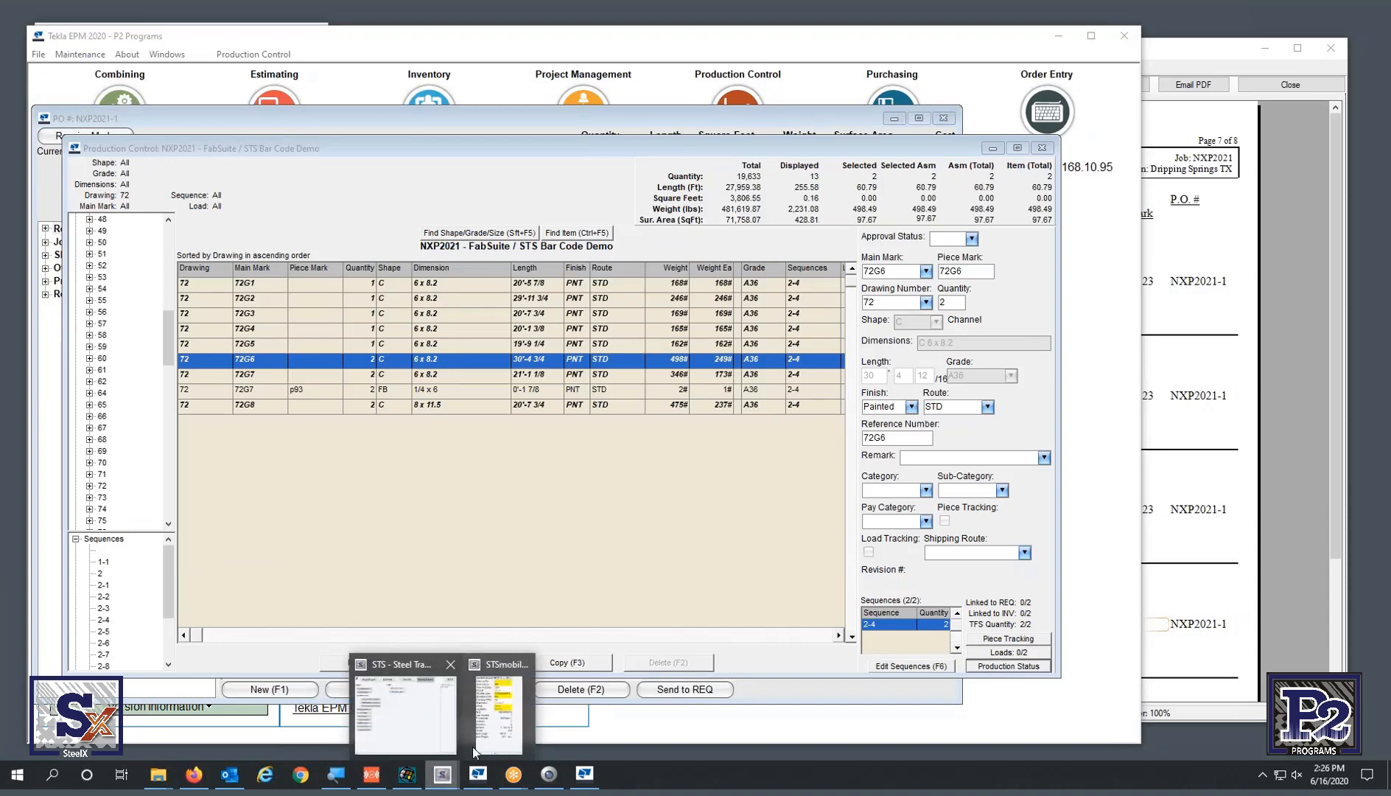
left_click(503, 723)
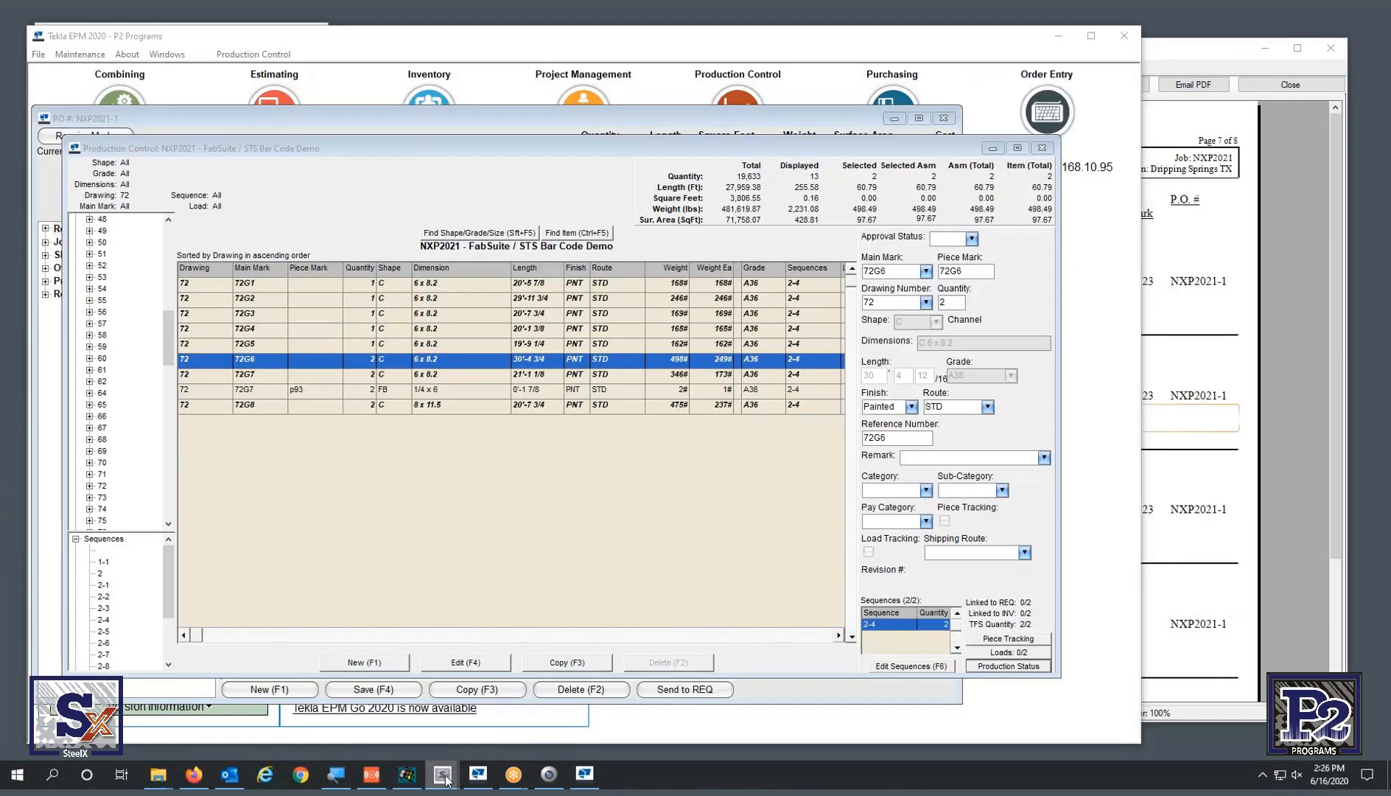
mouse_move(442, 781)
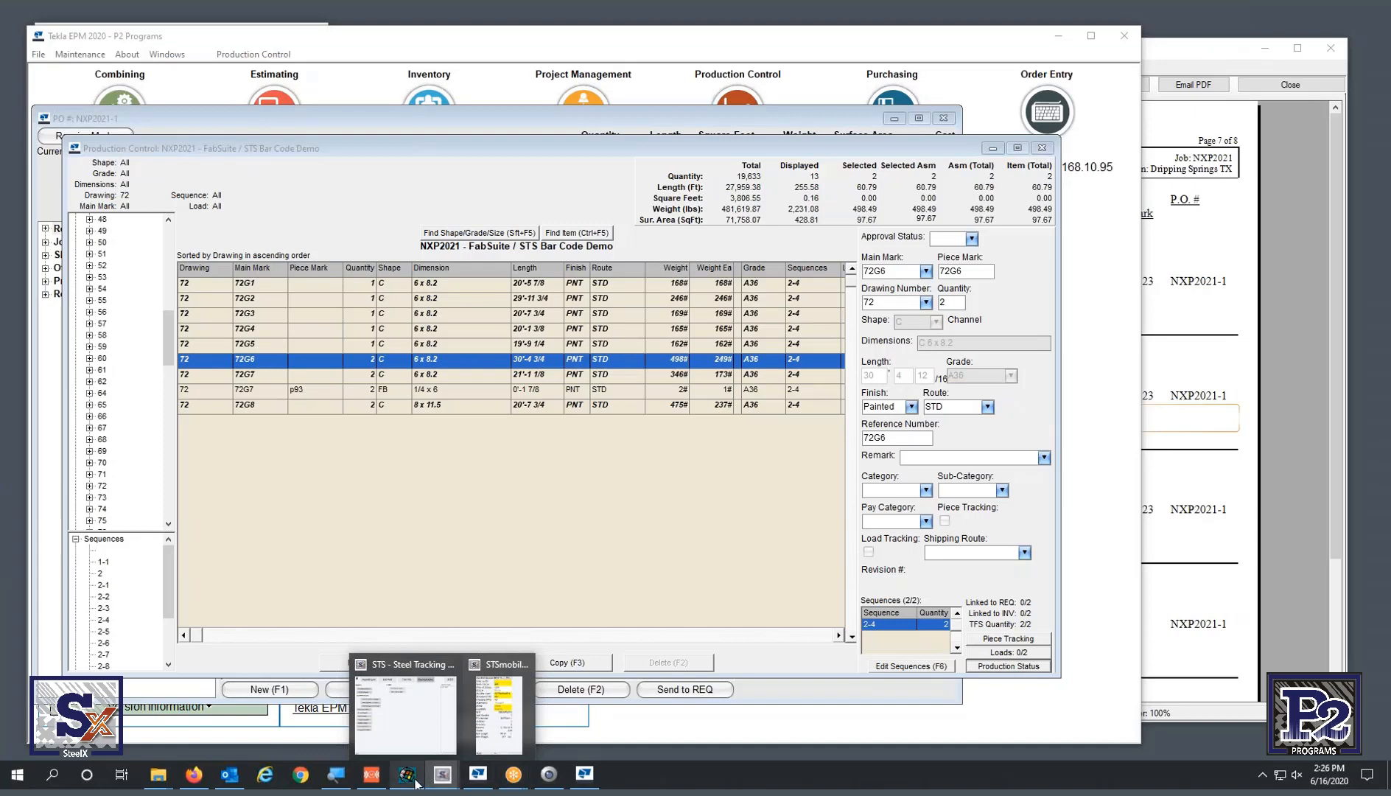
left_click(372, 774)
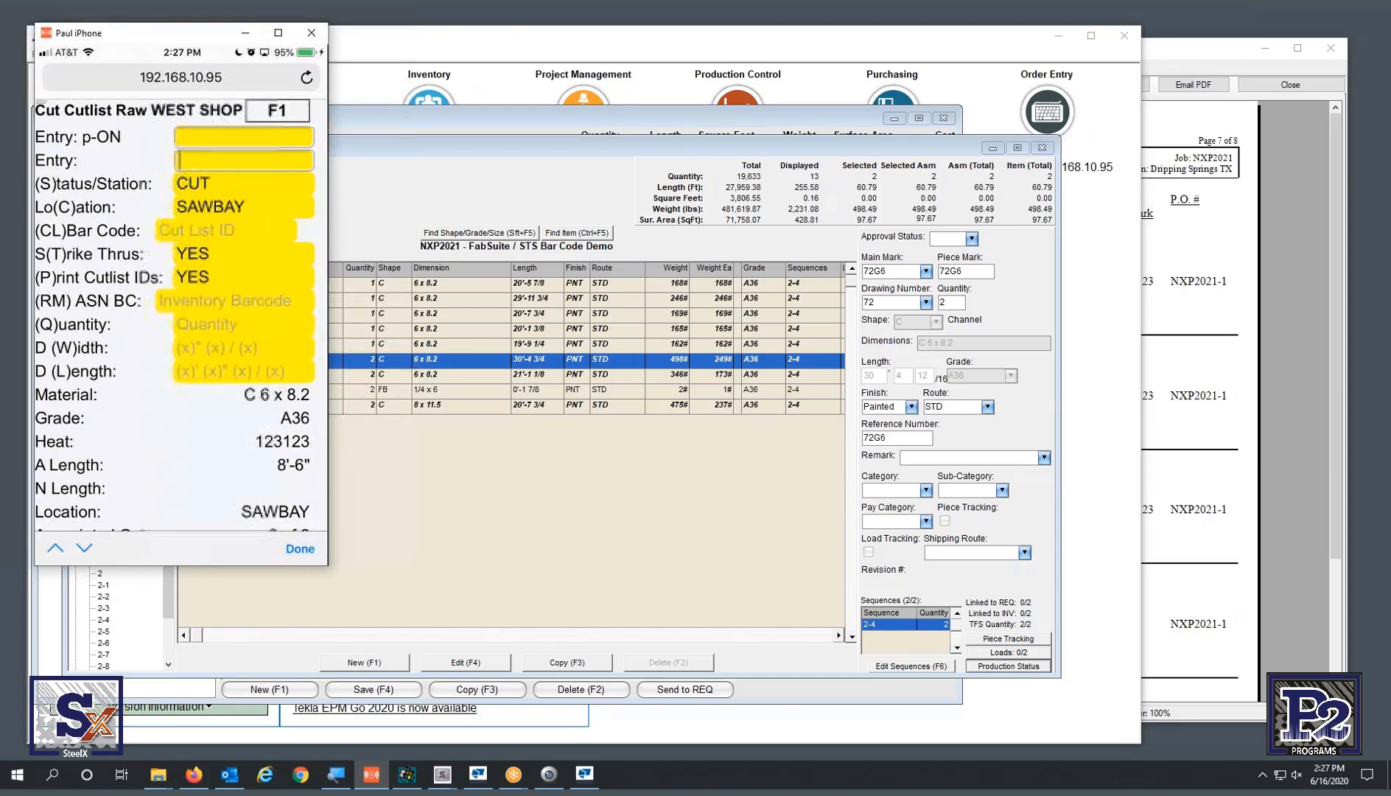
- Exit the Cut Cutlist Raw screen using the F1 option F10 - Exit Current Screen
left_click(278, 111)
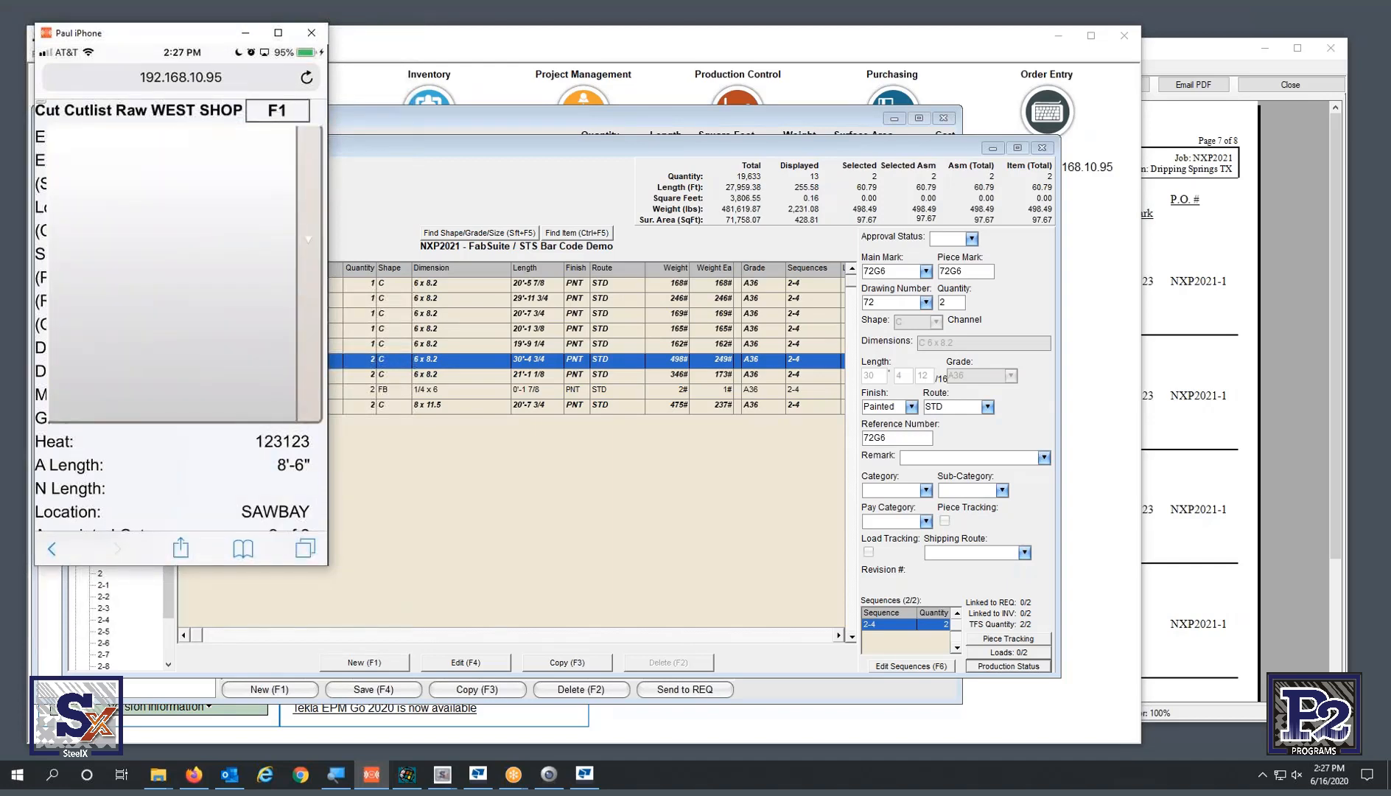
left_click(184, 273)
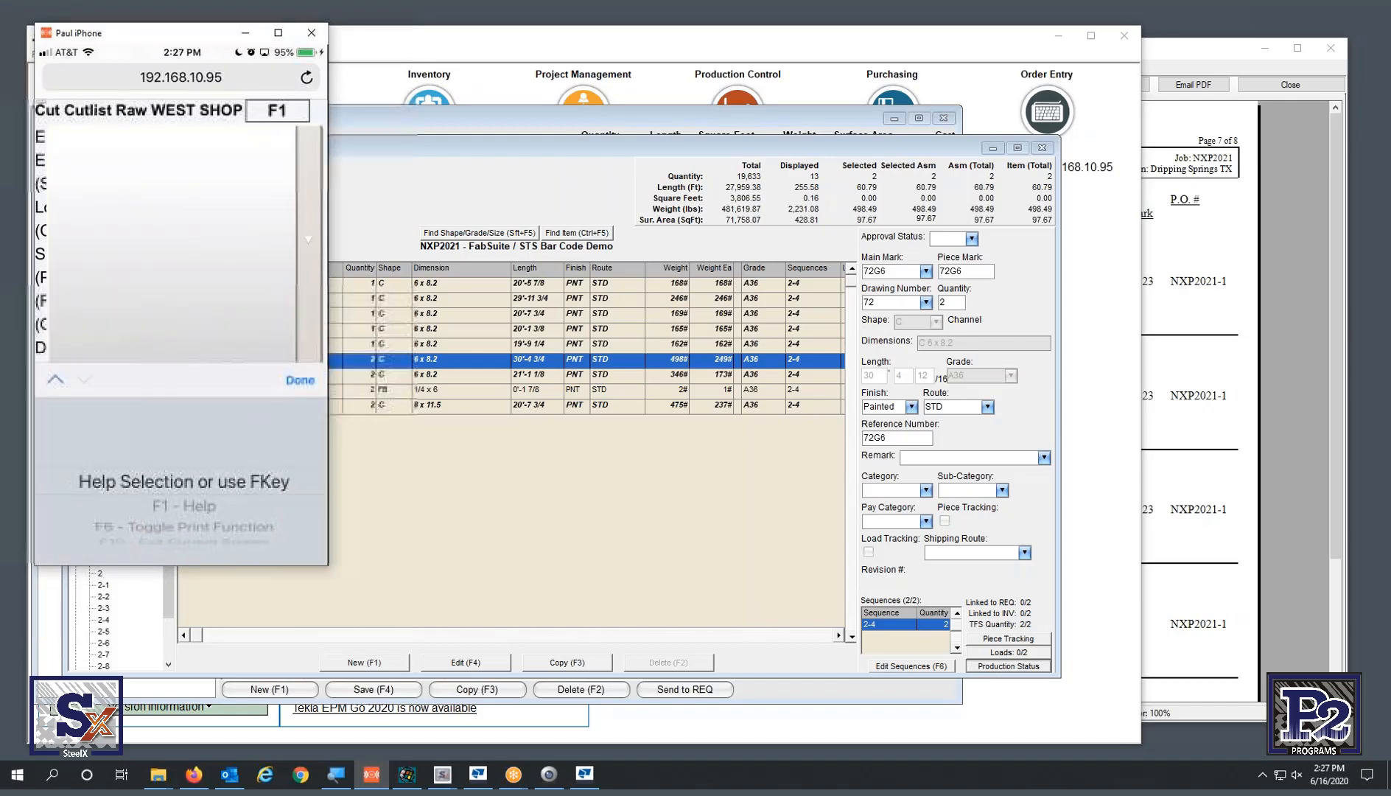
scroll(184, 481, "down", 3)
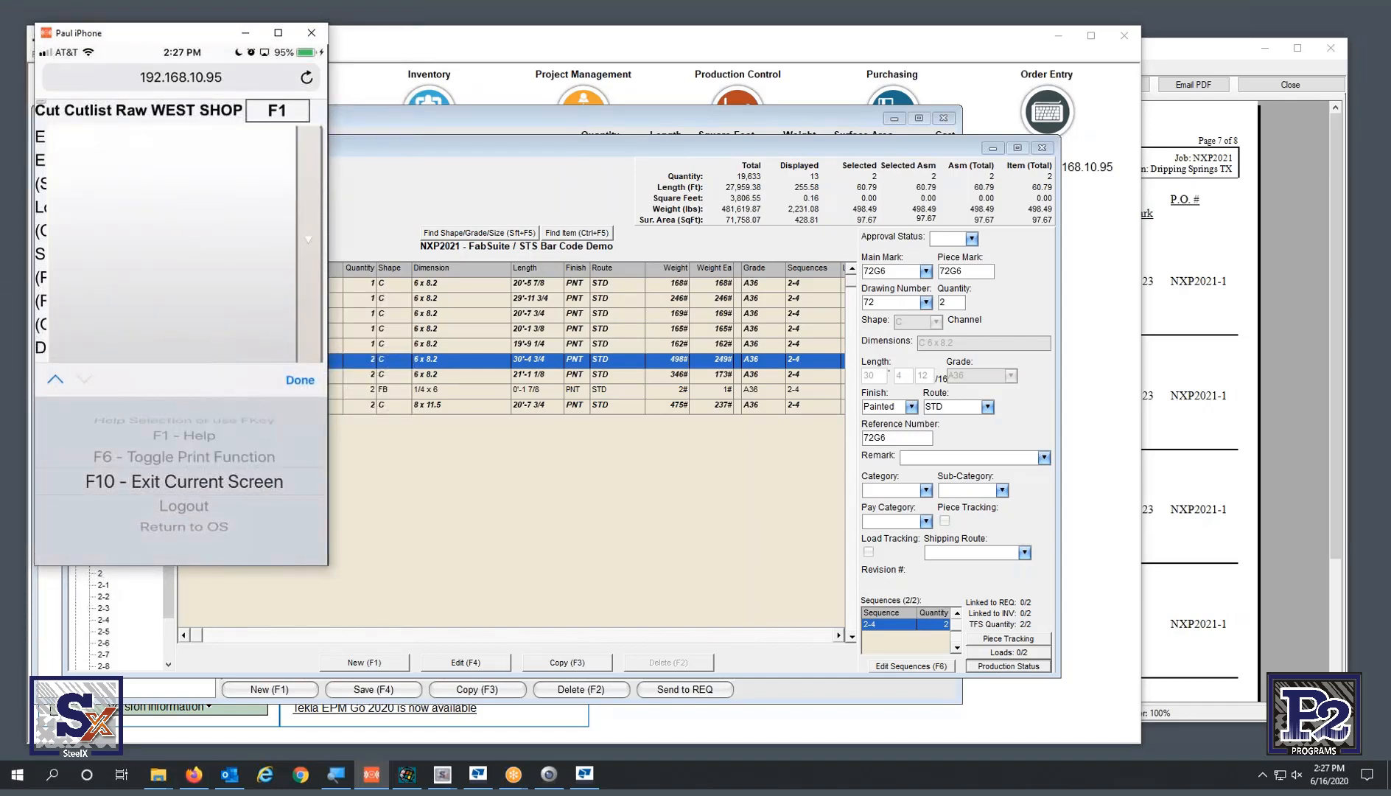
left_click(300, 380)
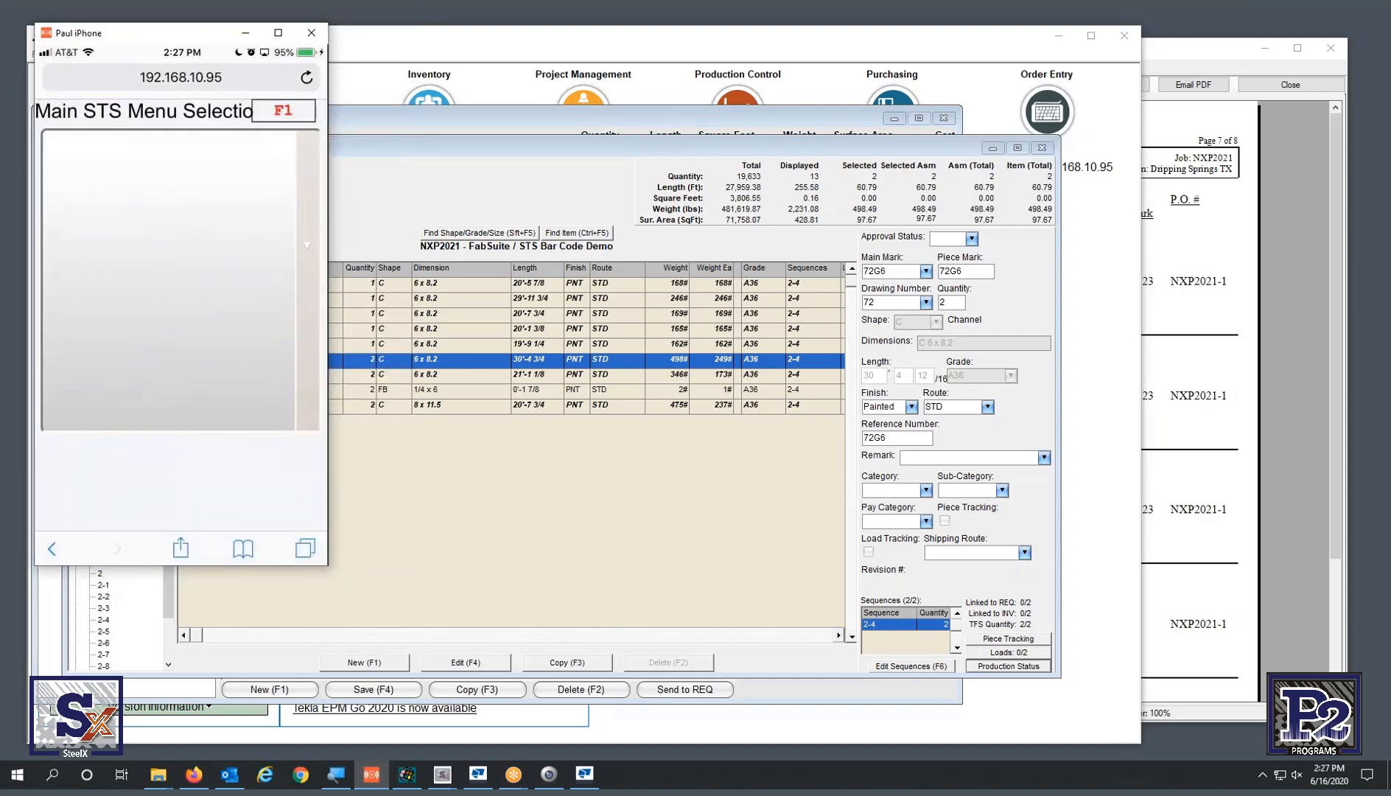
- Select Inspections in the Main STS Menu Selection and confirm with Done
left_click(181, 279)
scroll(183, 483, "down", 3)
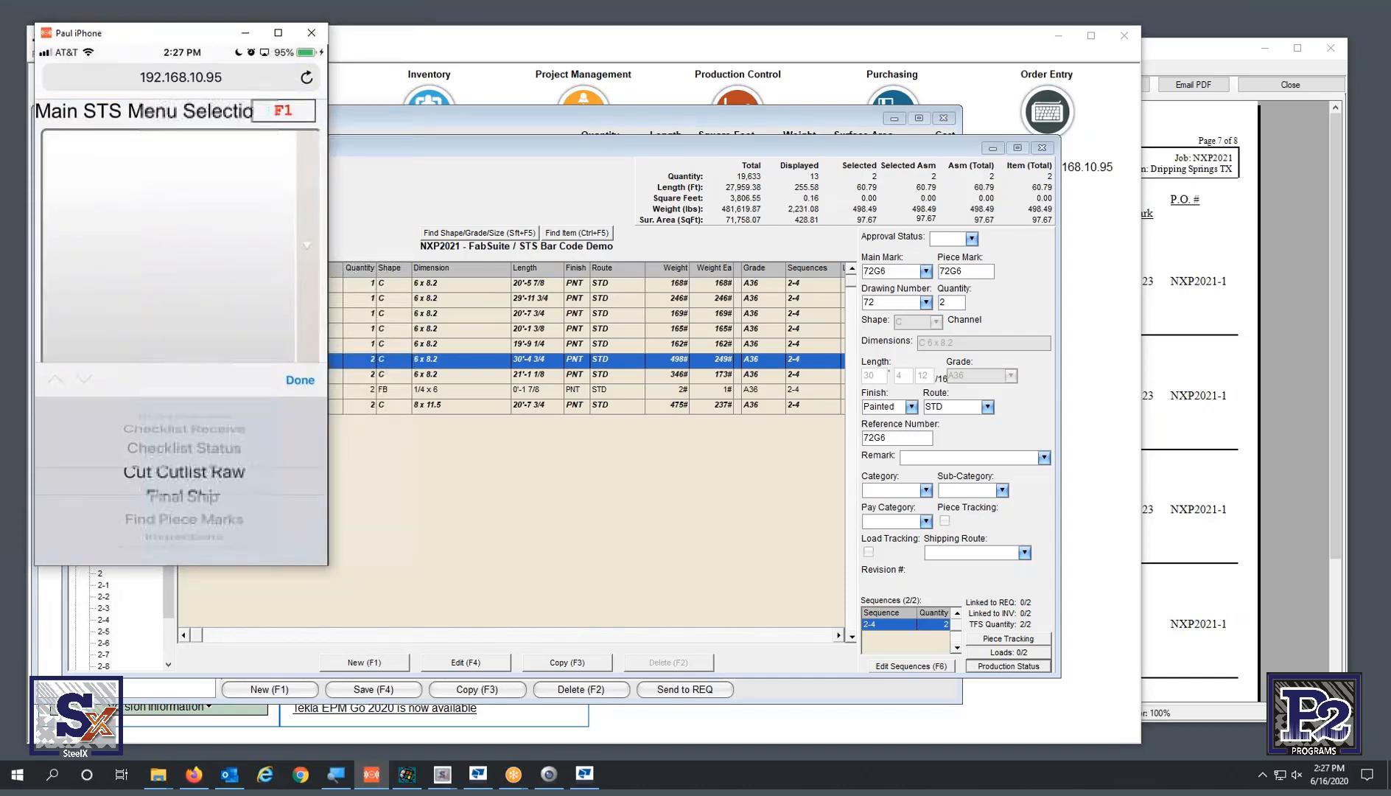
scroll(183, 479, "down", 3)
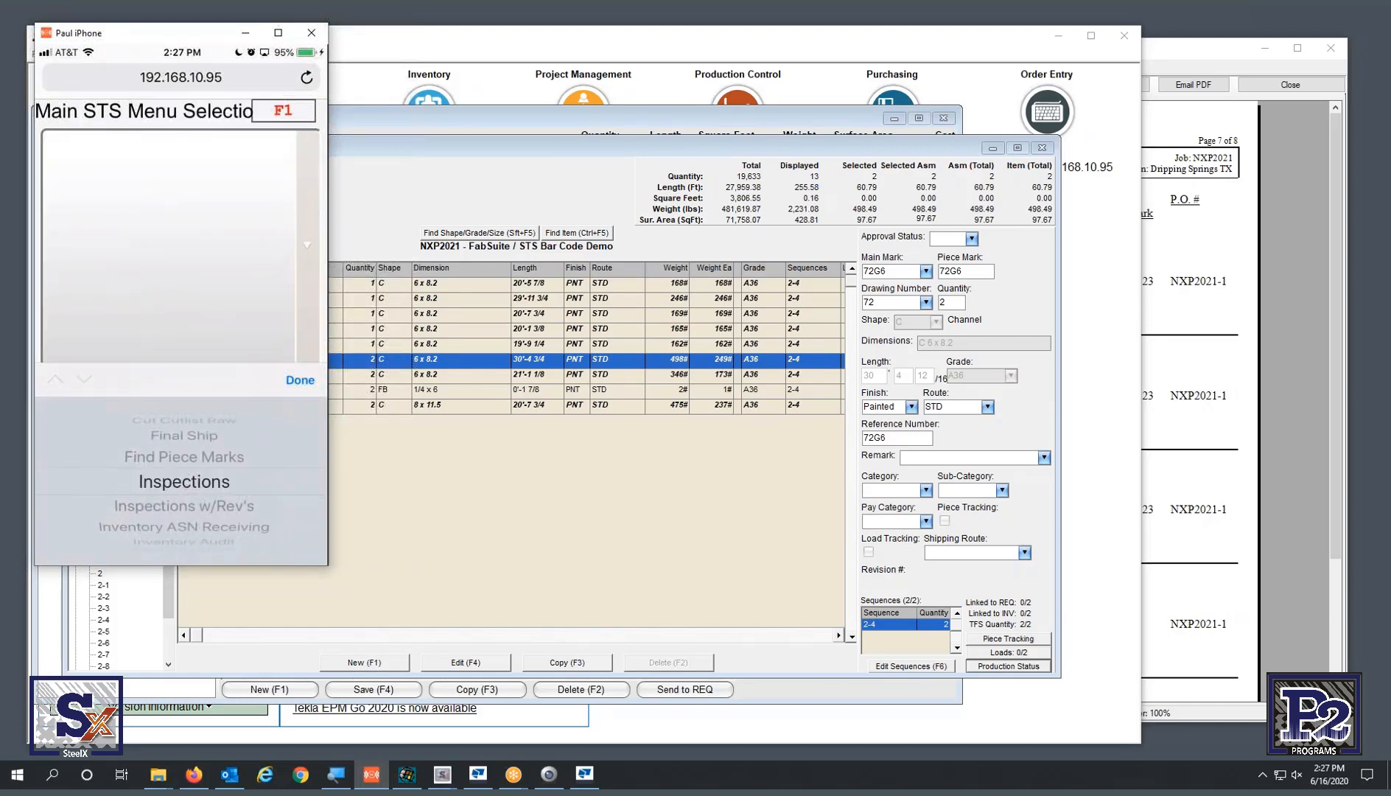
left_click(300, 380)
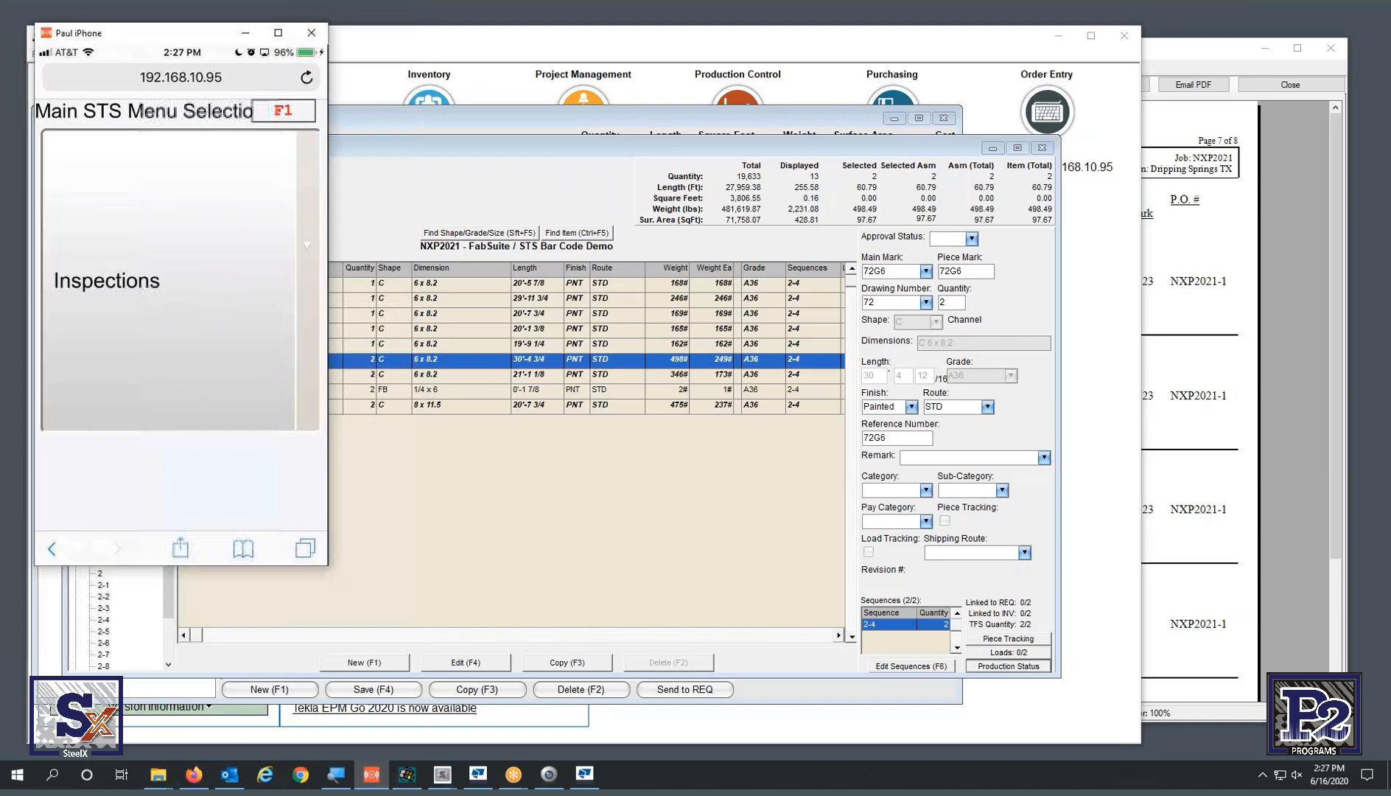
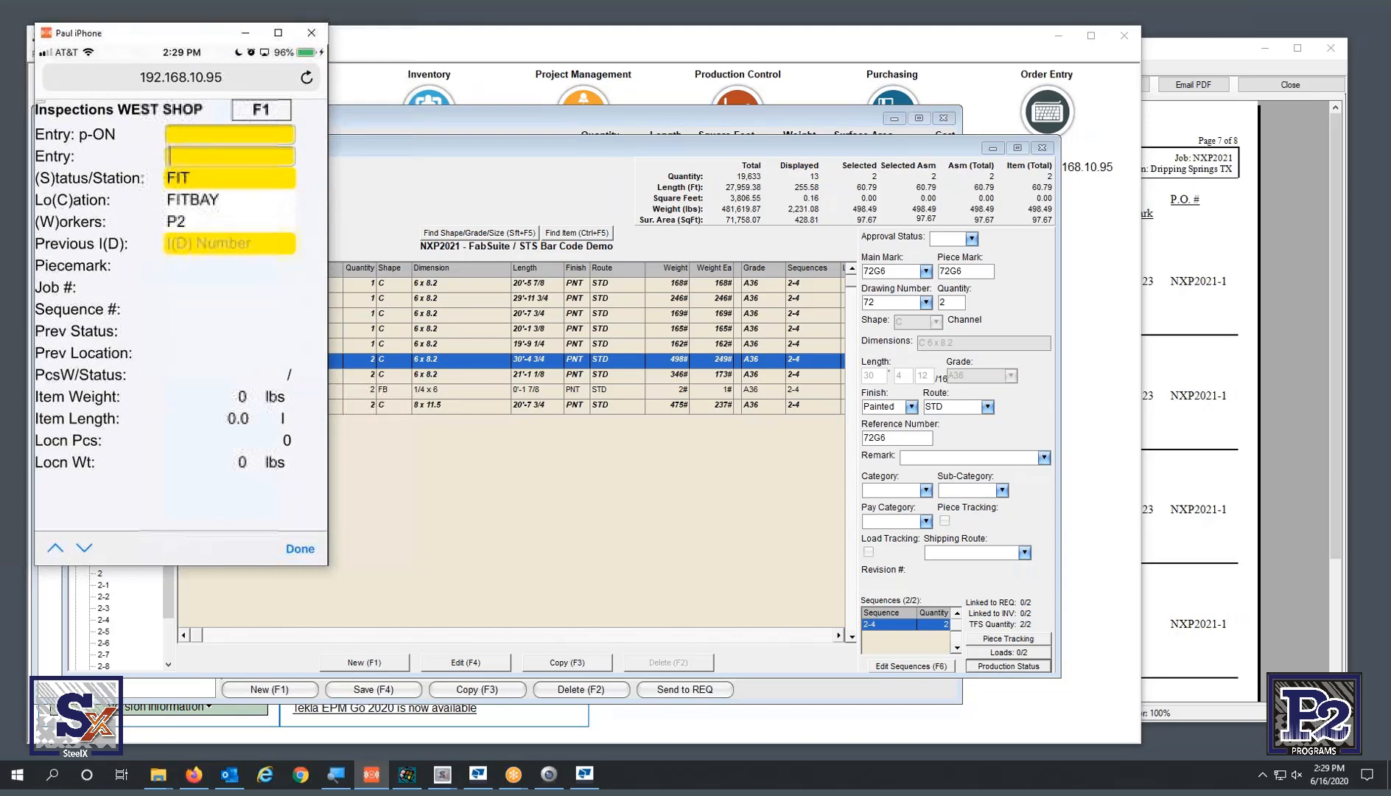
- Record pieces 71G4 (PP02100285) and 72G6 (PP02100294) at FIT, then enter SWELD to switch to WELD
type("PP02100285")
key("Return")
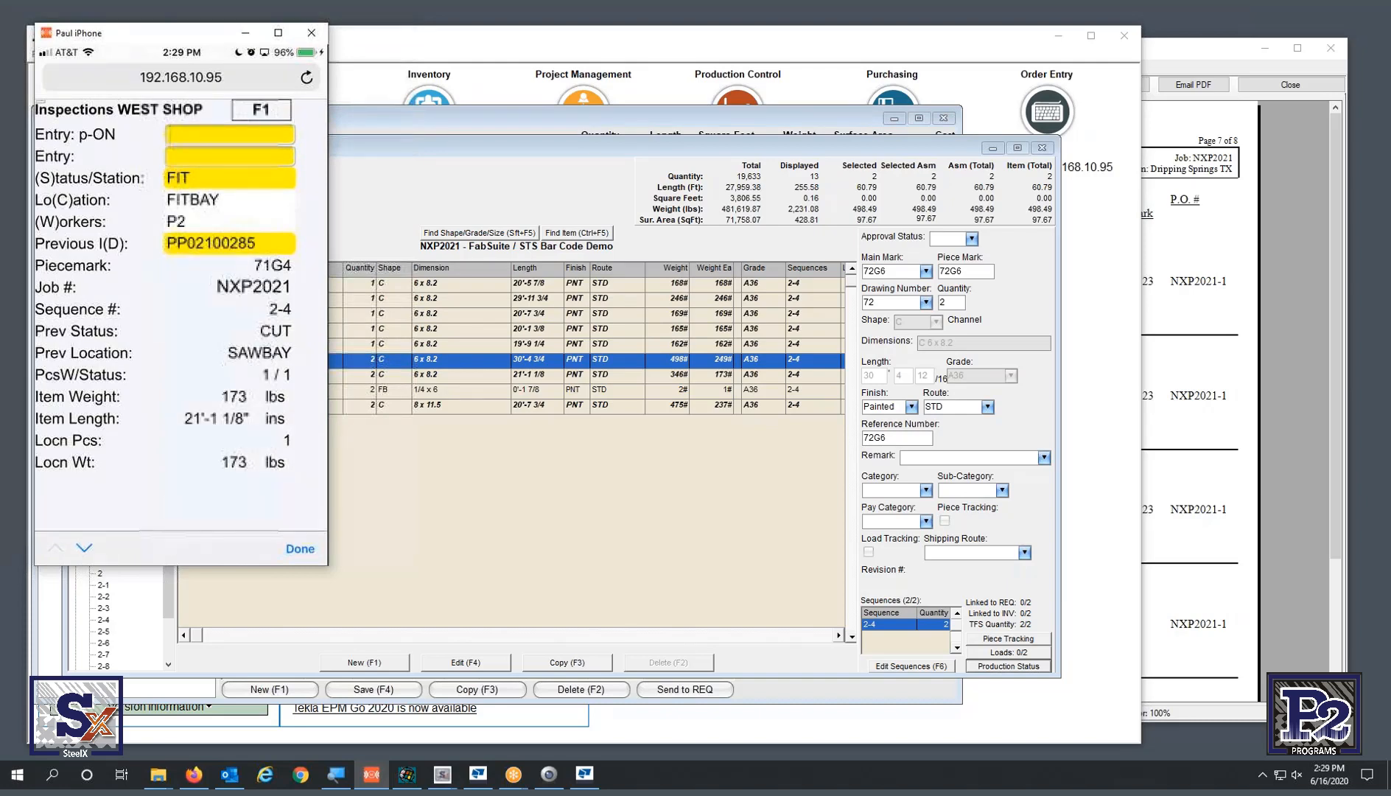
type("PP02100294")
key("Return")
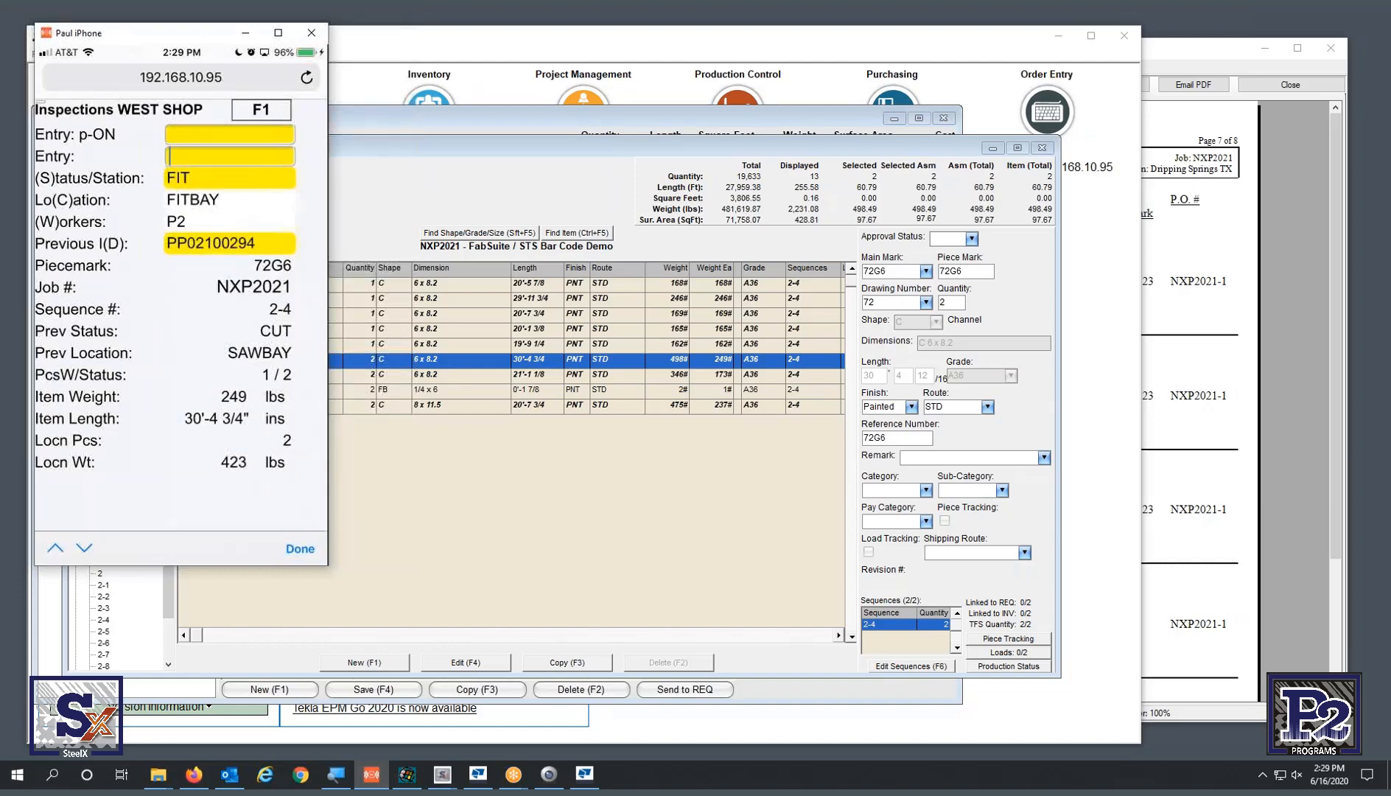
type("SWELD")
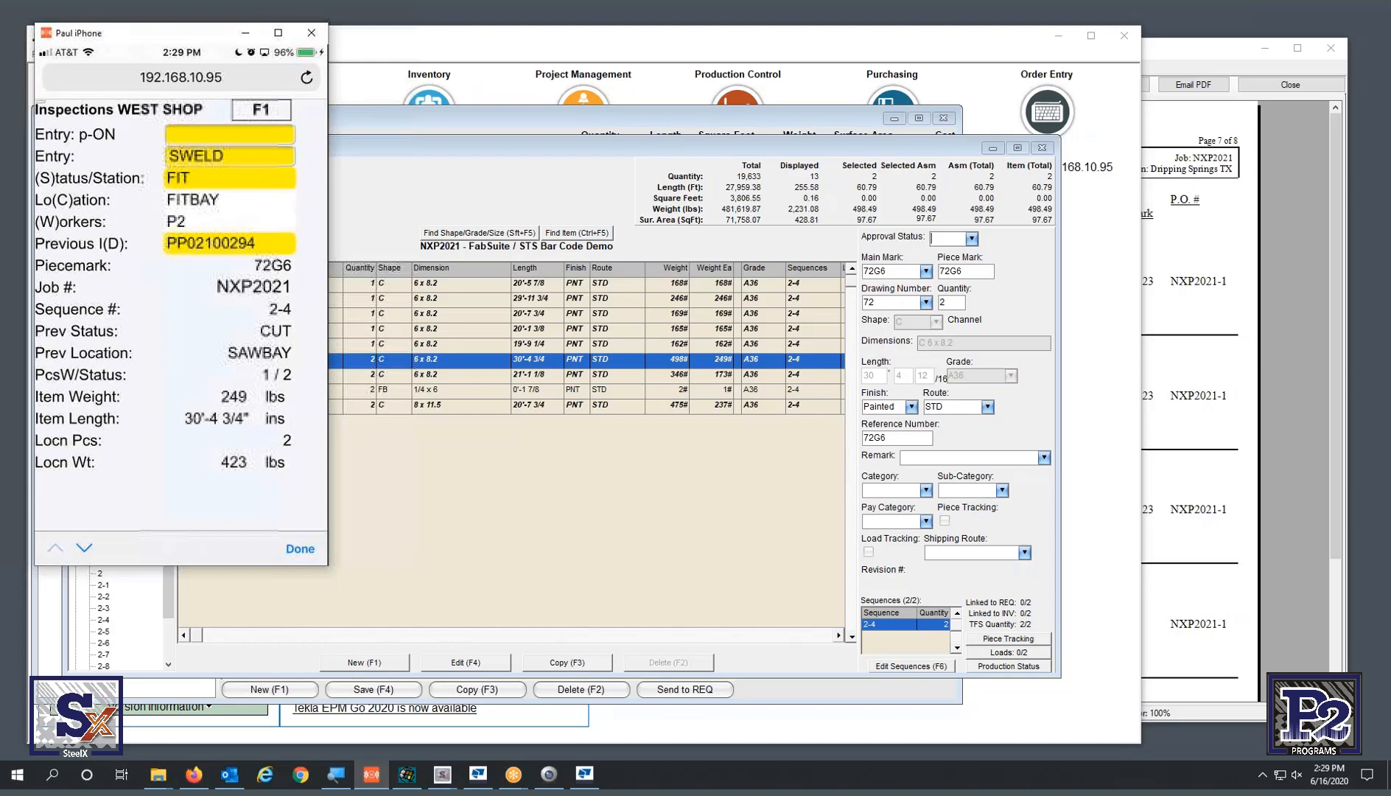
key("Return")
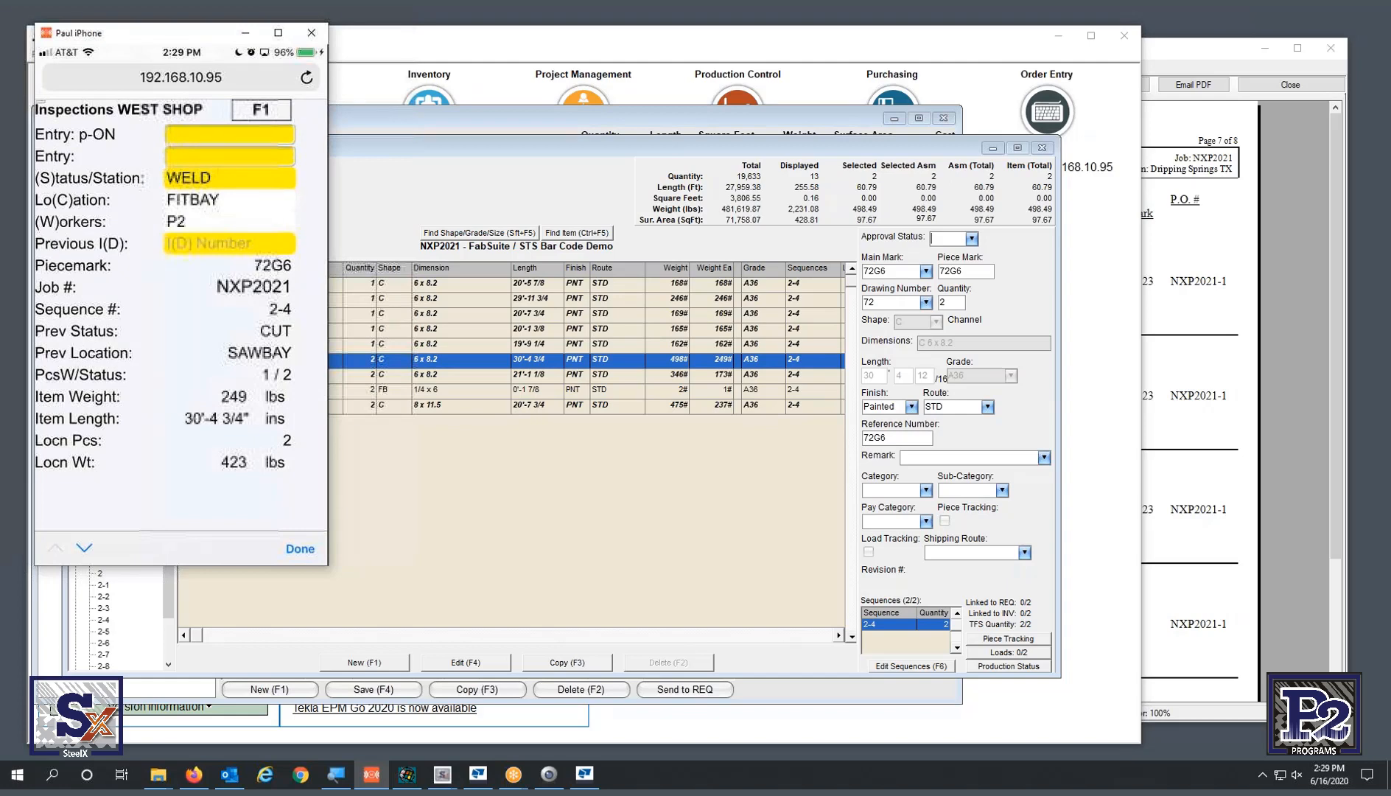
- Set worker AWP with WAWP and record pieces PP02100285 and PP02100294 at WELD
type("WAWP")
key("Return")
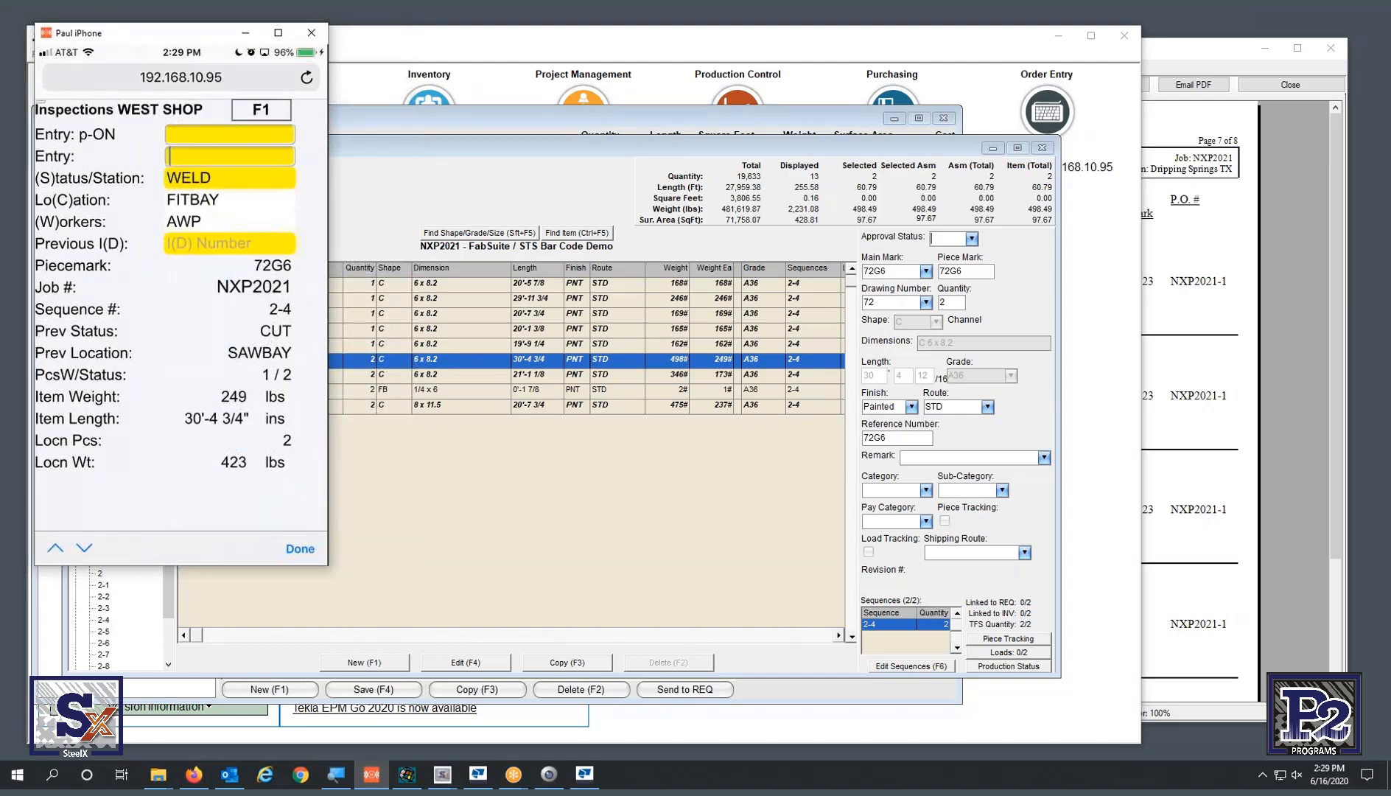
type("PP02100285")
key("Return")
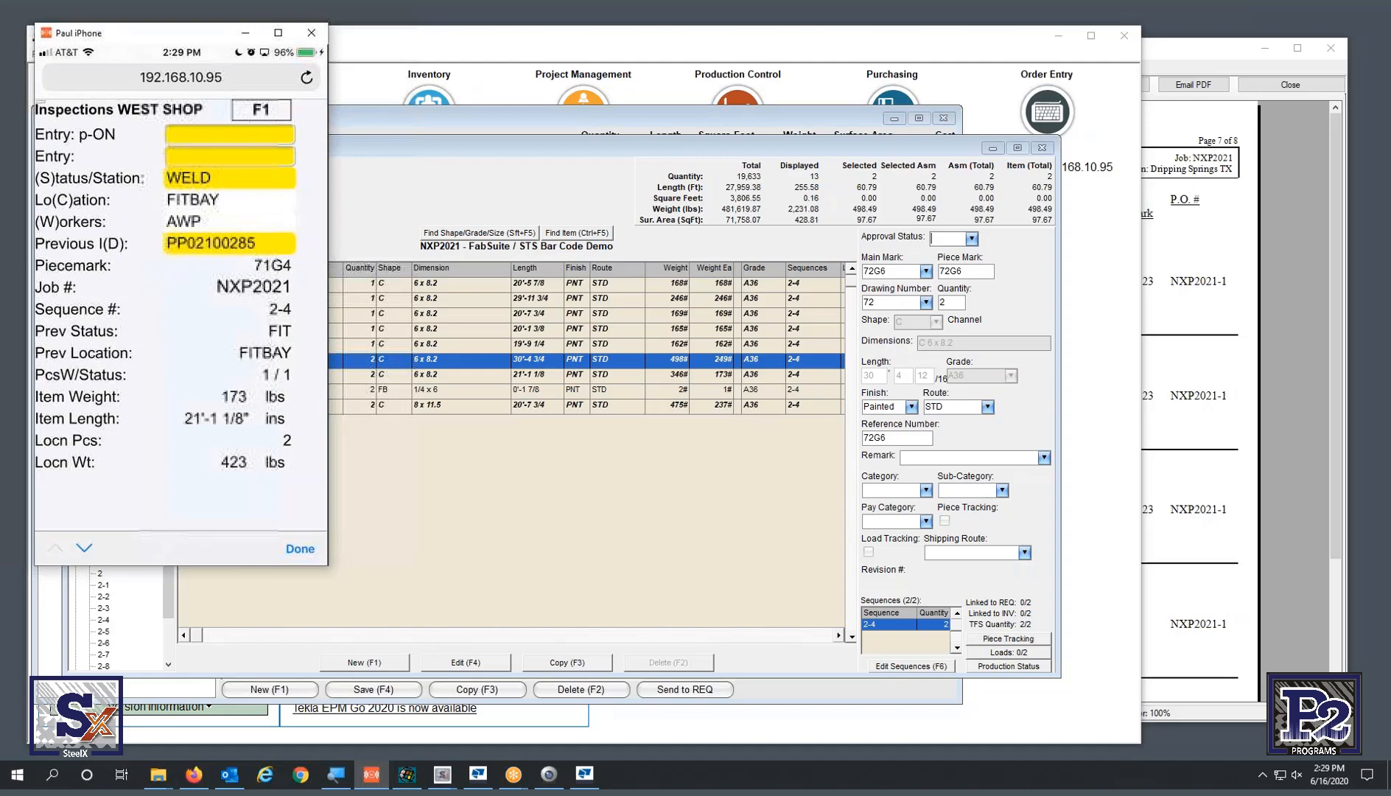
type("PP02100294")
key("Return")
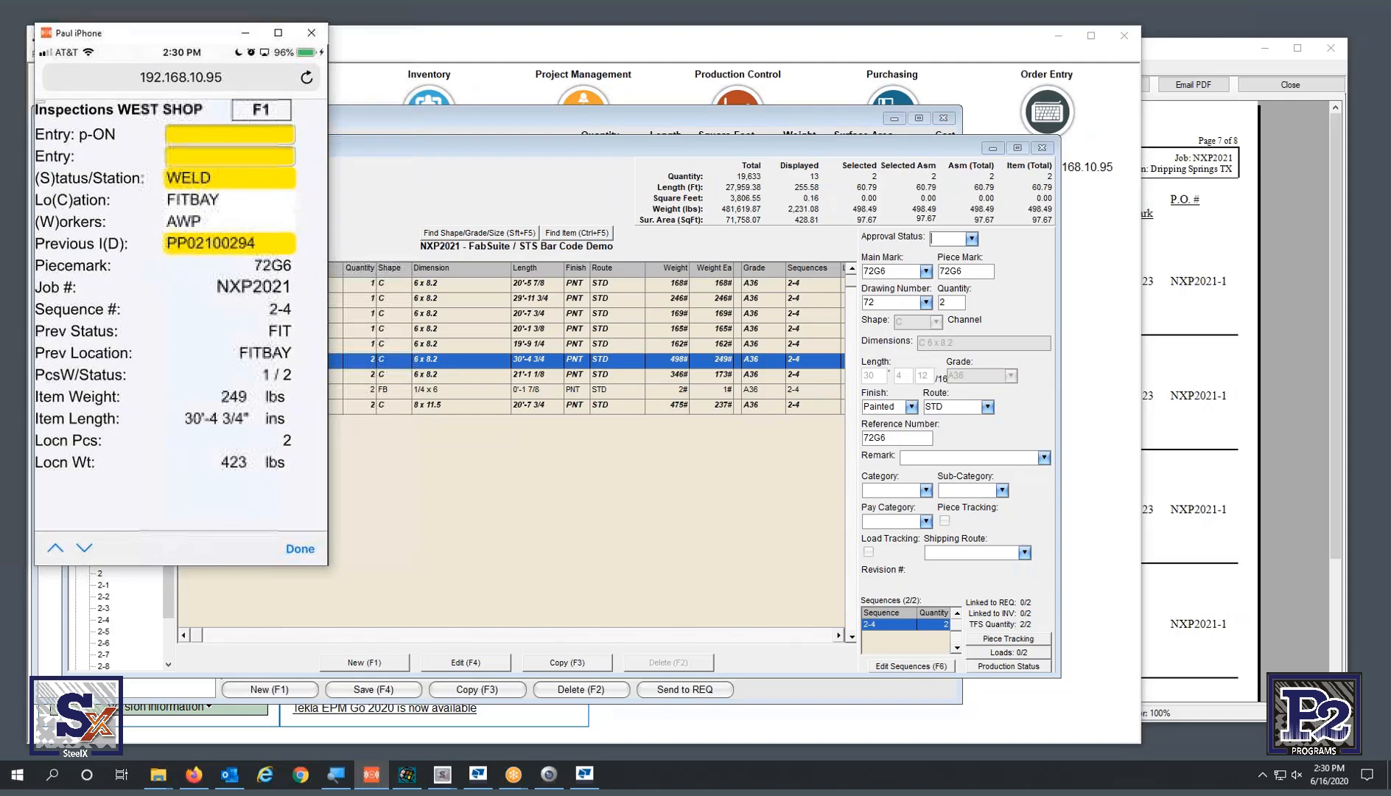
- Switch the station to FINAL with SFINAL and record PP02100285 and PP02100294 there
type("SFINAL")
key("Return")
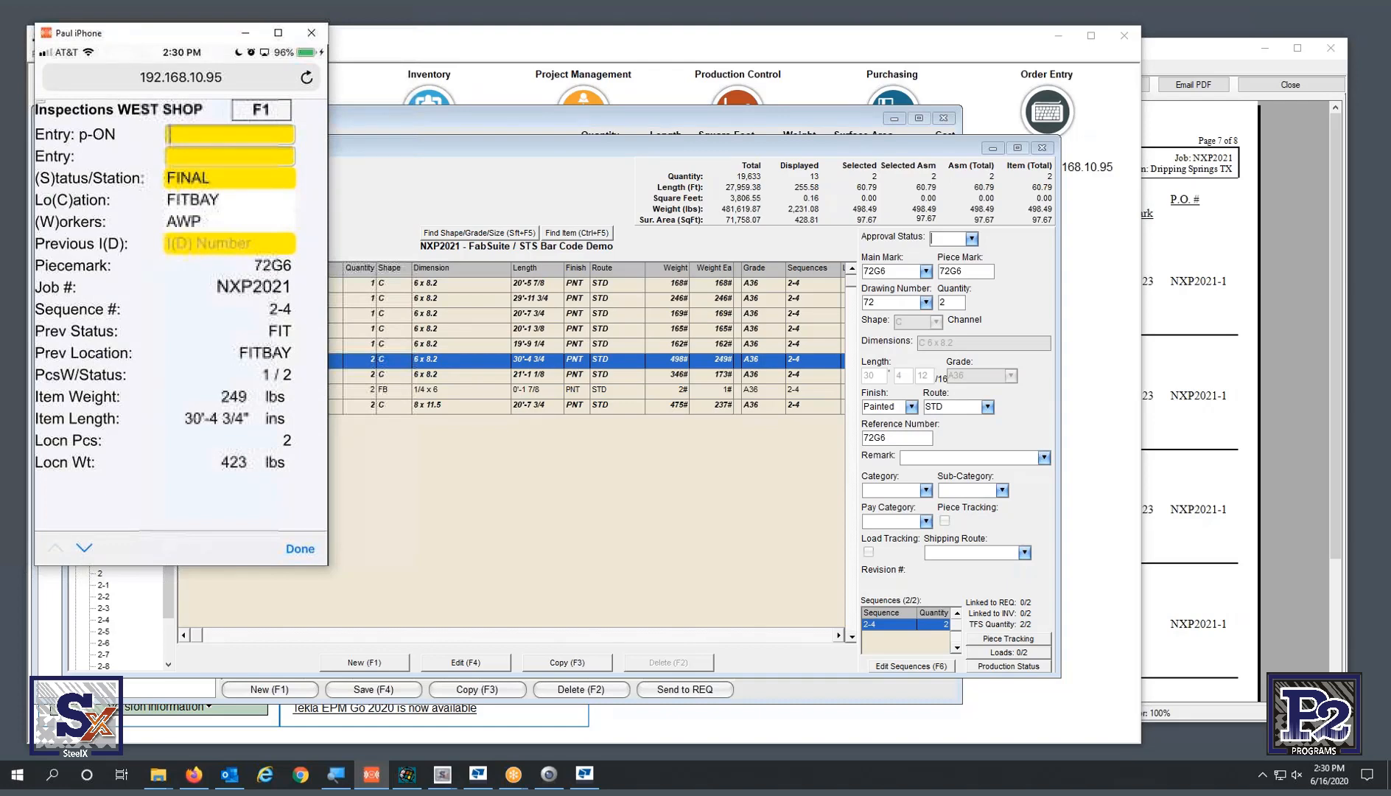
type("PP02100285")
key("Return")
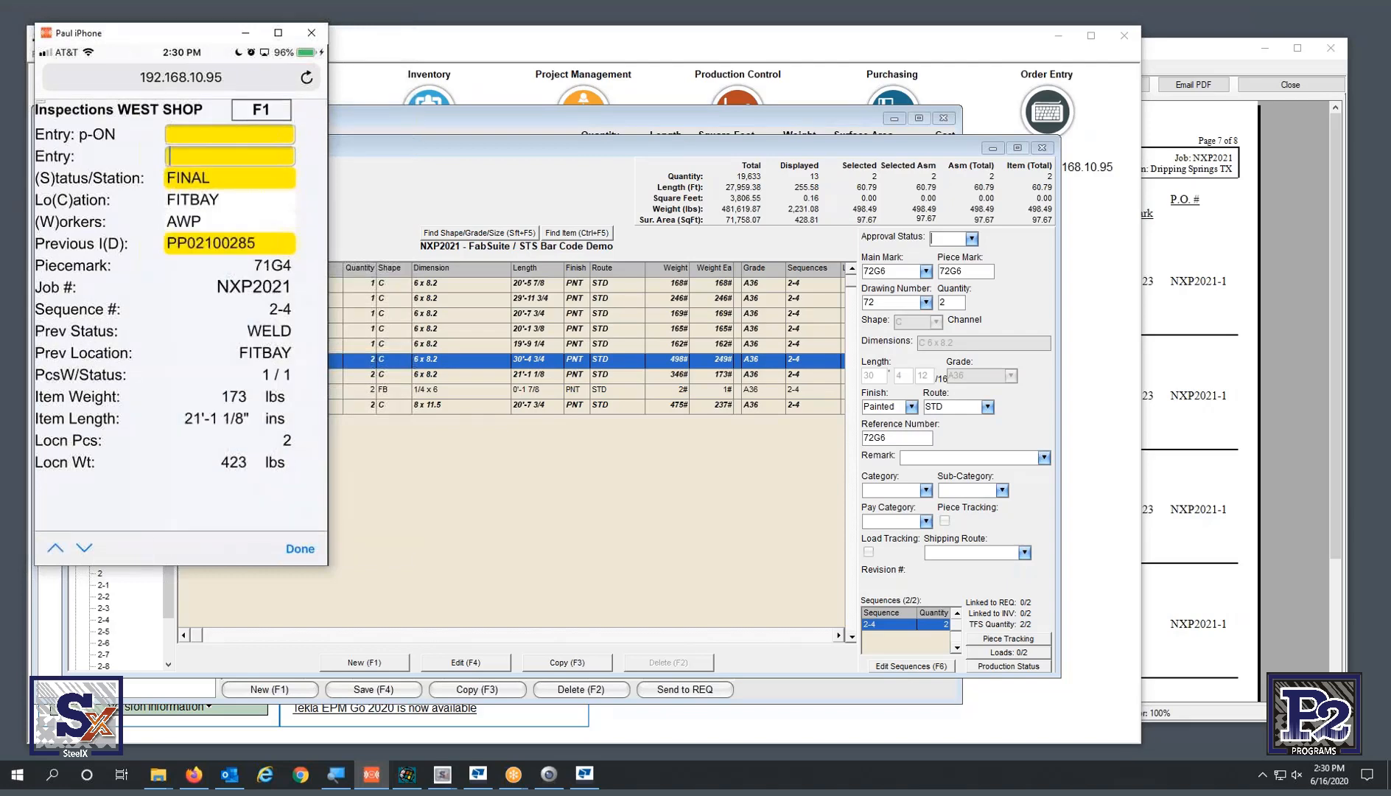
type("PP02100294")
key("Return")
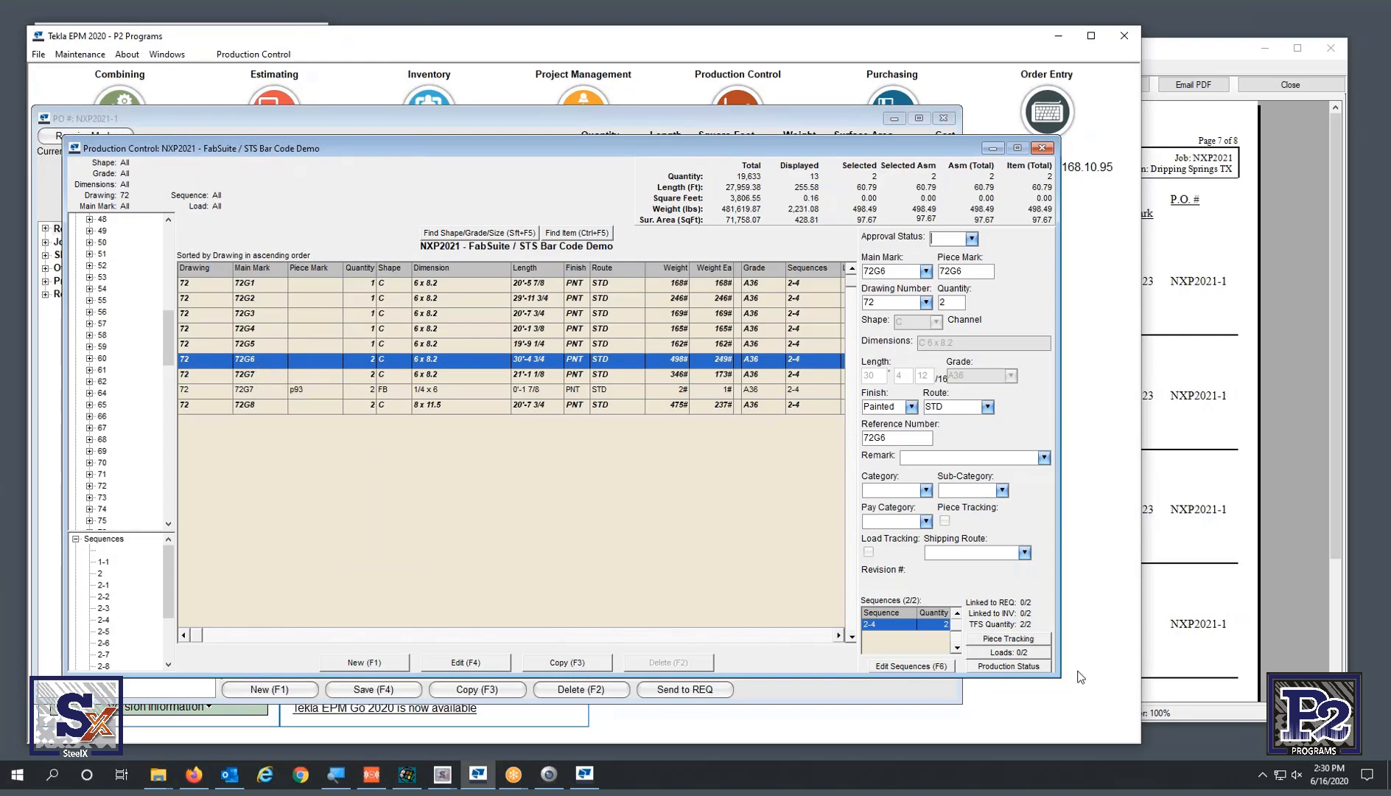
- Check Production Status of 72G6 and 71G4 (drawing 71) for new dates, then return to Steel Tracking System
left_click(992, 669)
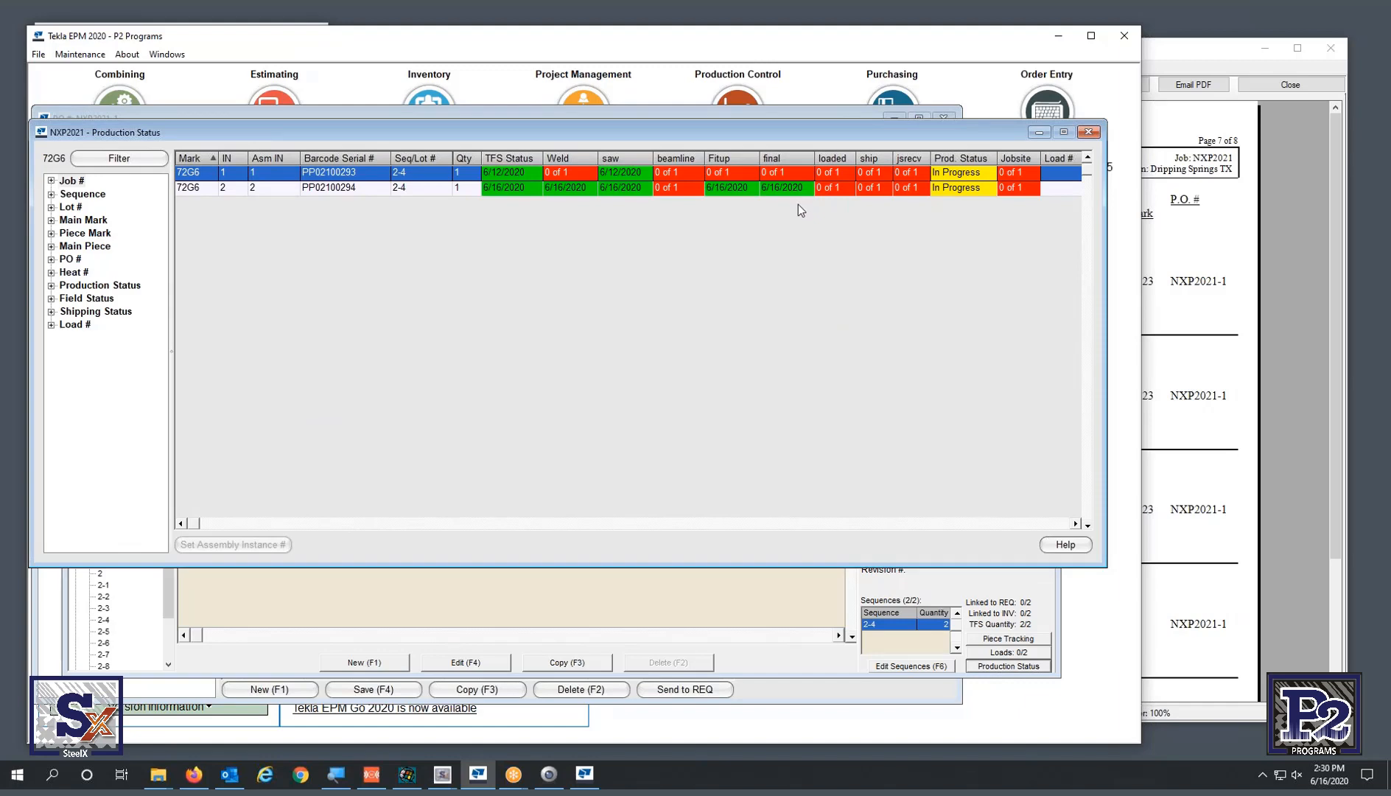
left_click(1088, 132)
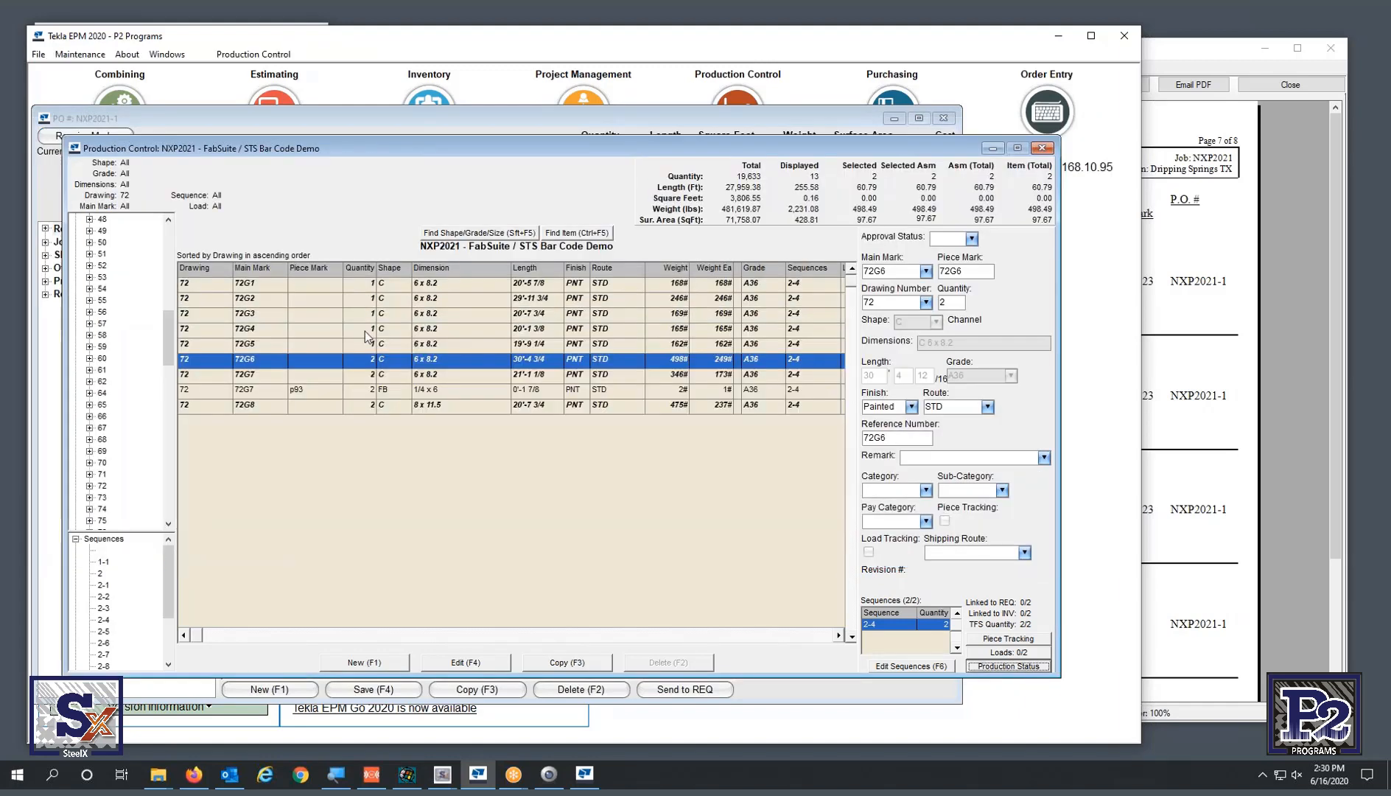
left_click(101, 474)
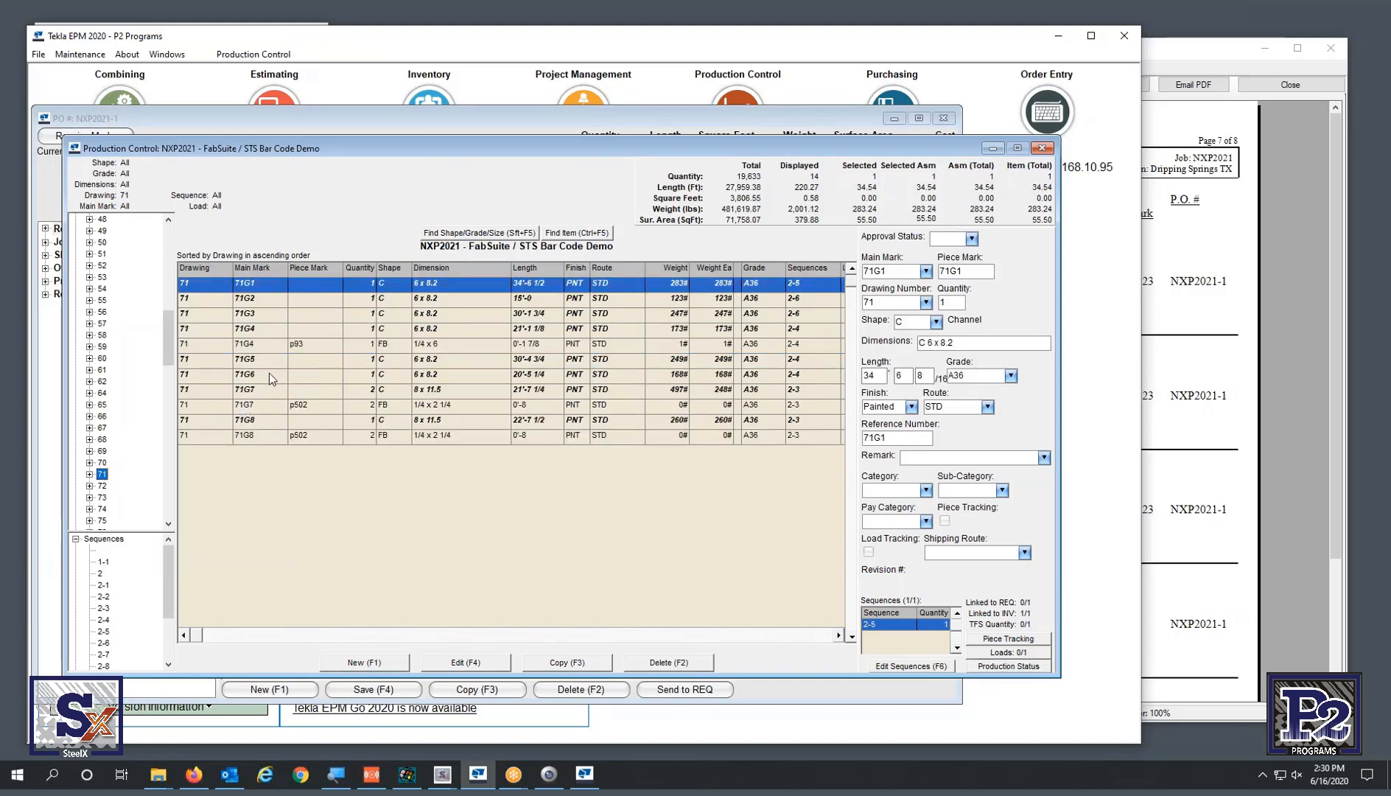
left_click(274, 328)
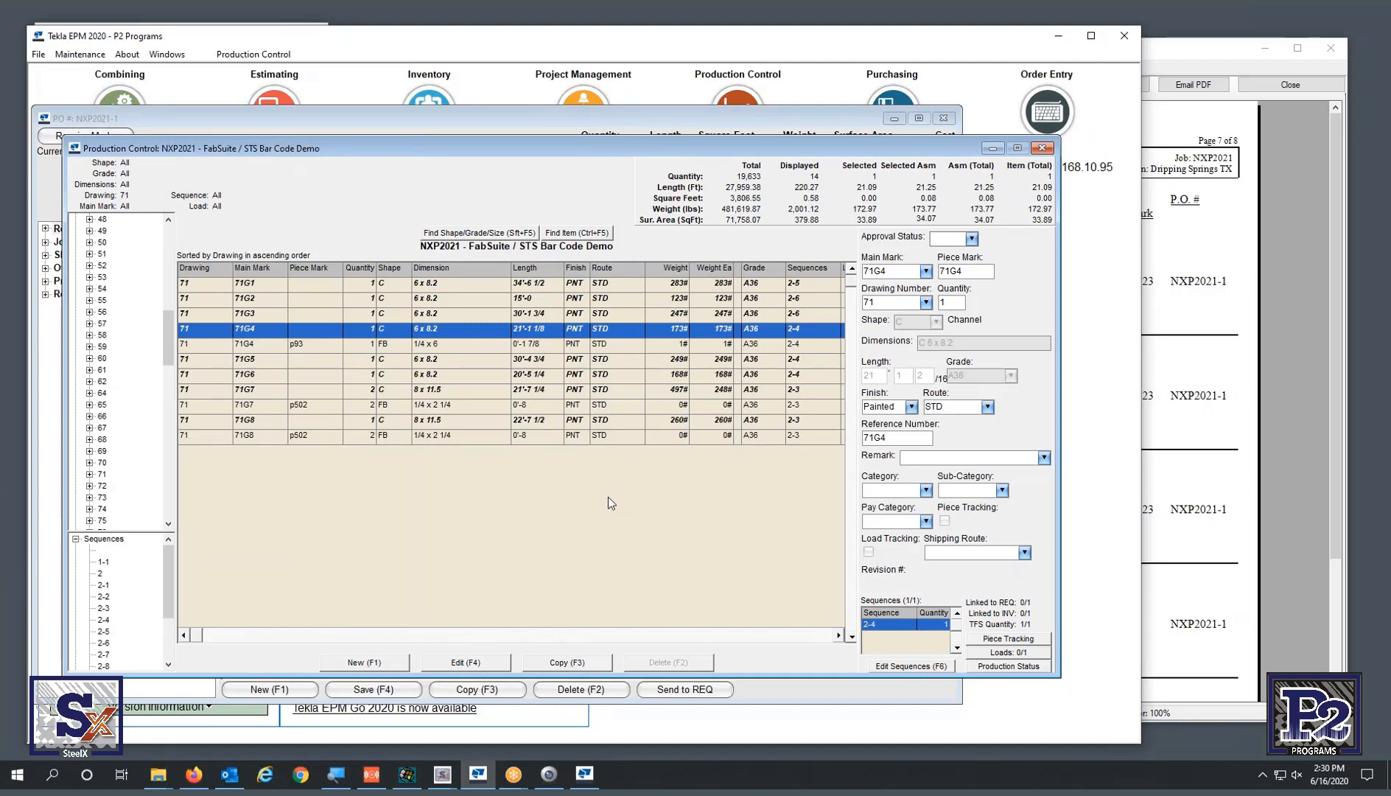
left_click(1008, 666)
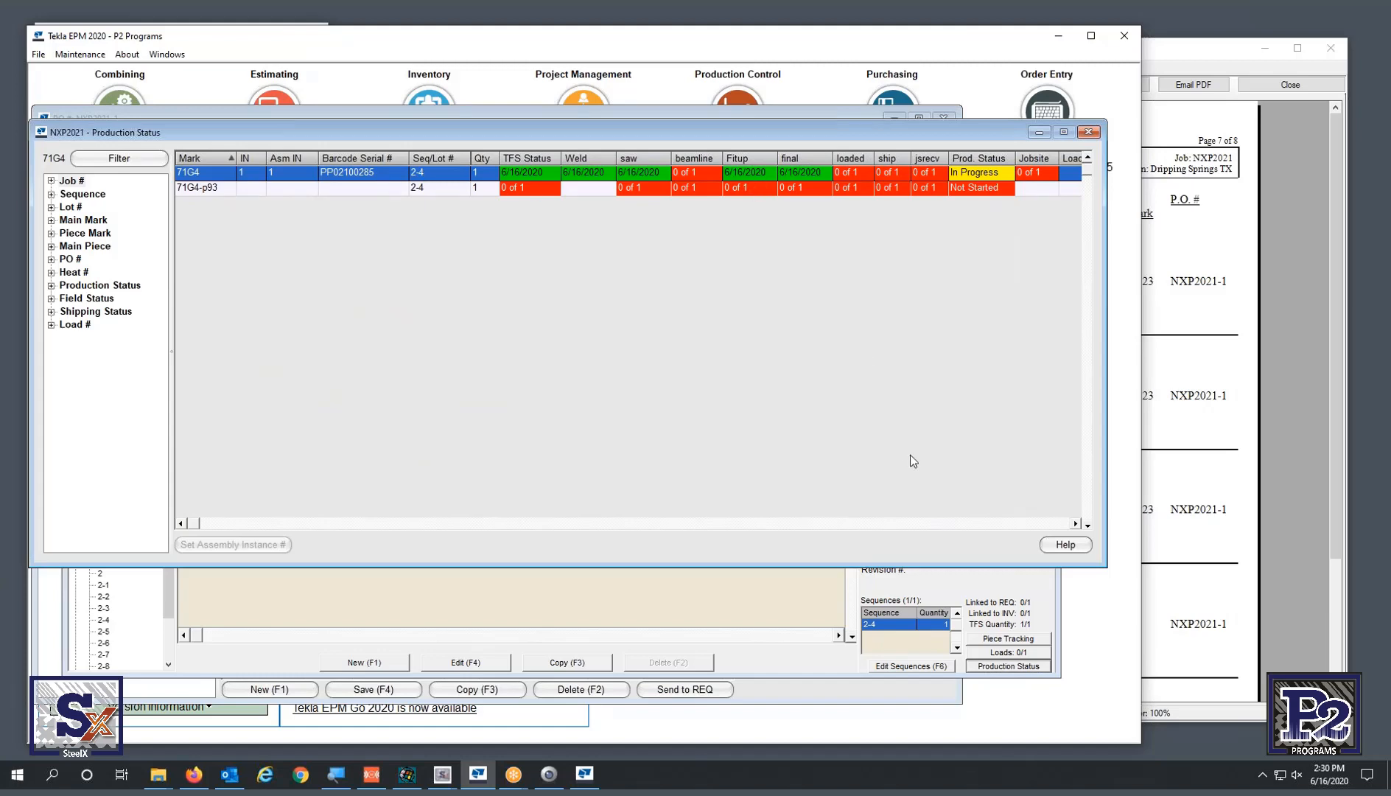
left_click(443, 776)
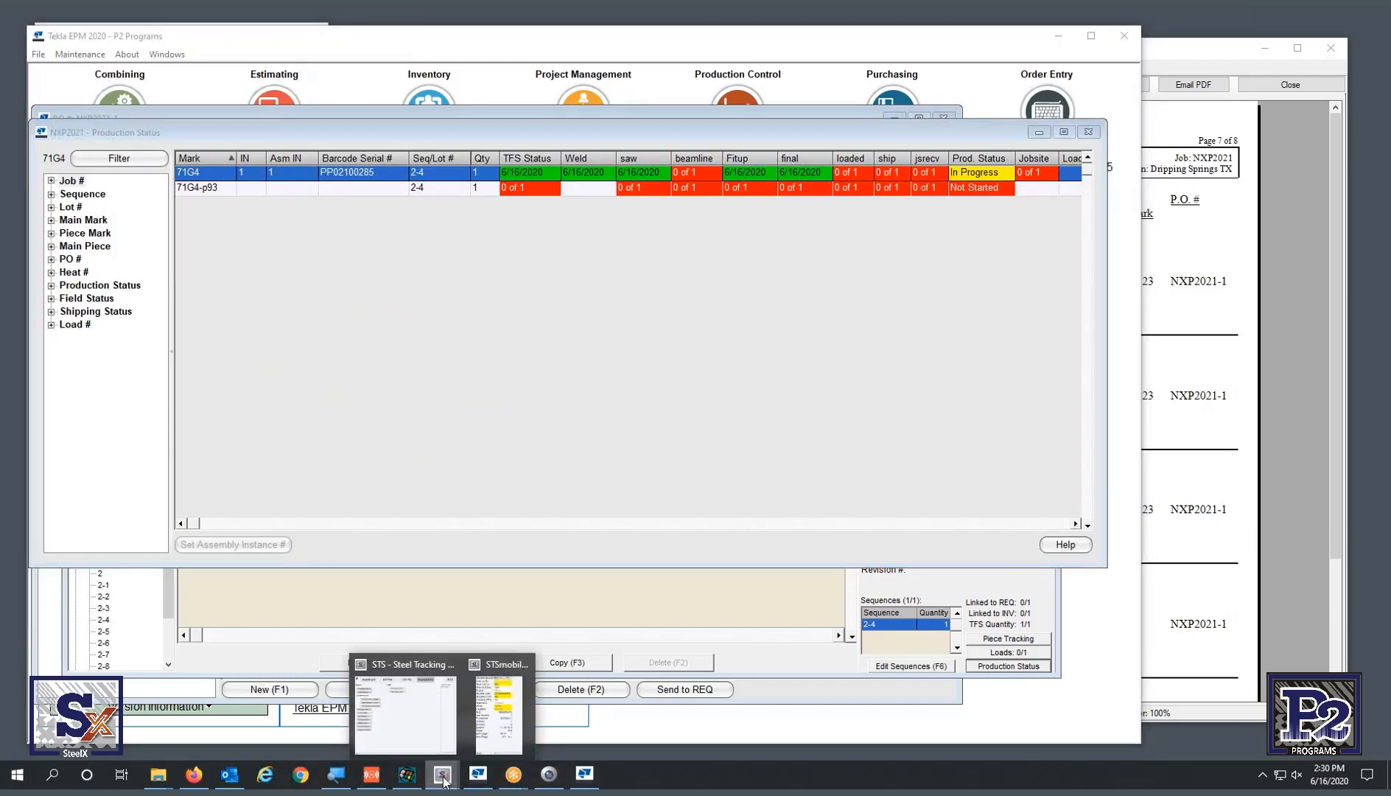
left_click(451, 711)
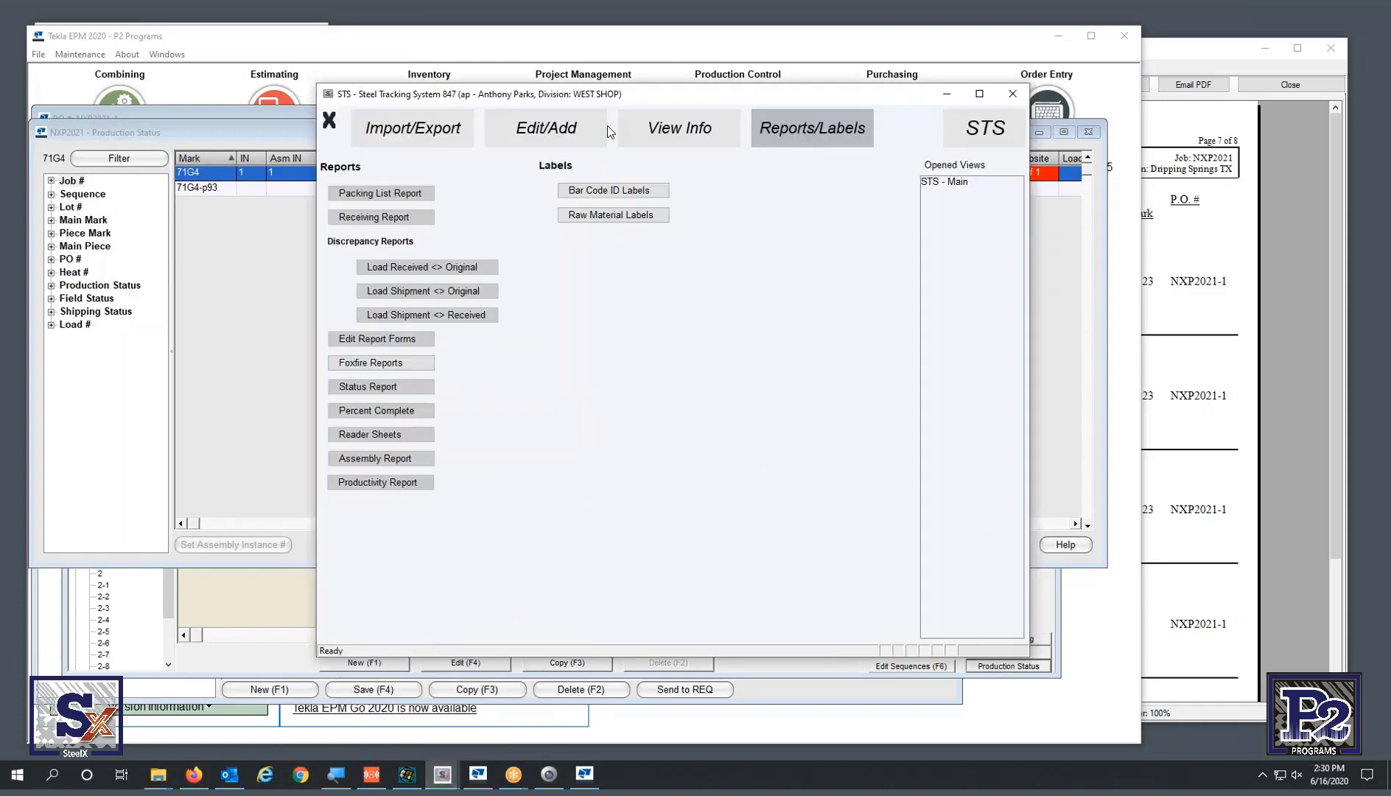
- In View Load Information, pick job NXP2021, select sheets 71 and 72, get information and browse
left_click(653, 131)
left_click(421, 193)
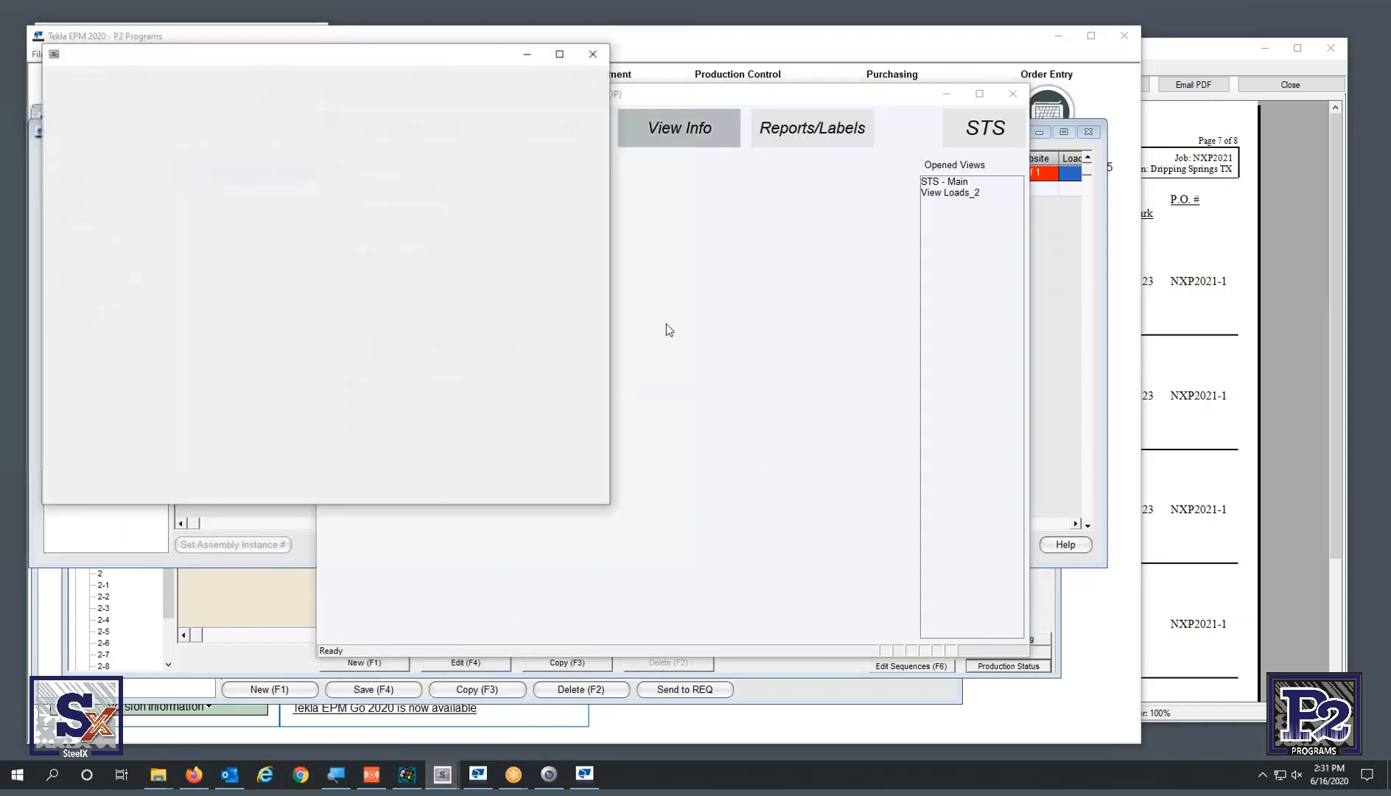
left_click(161, 193)
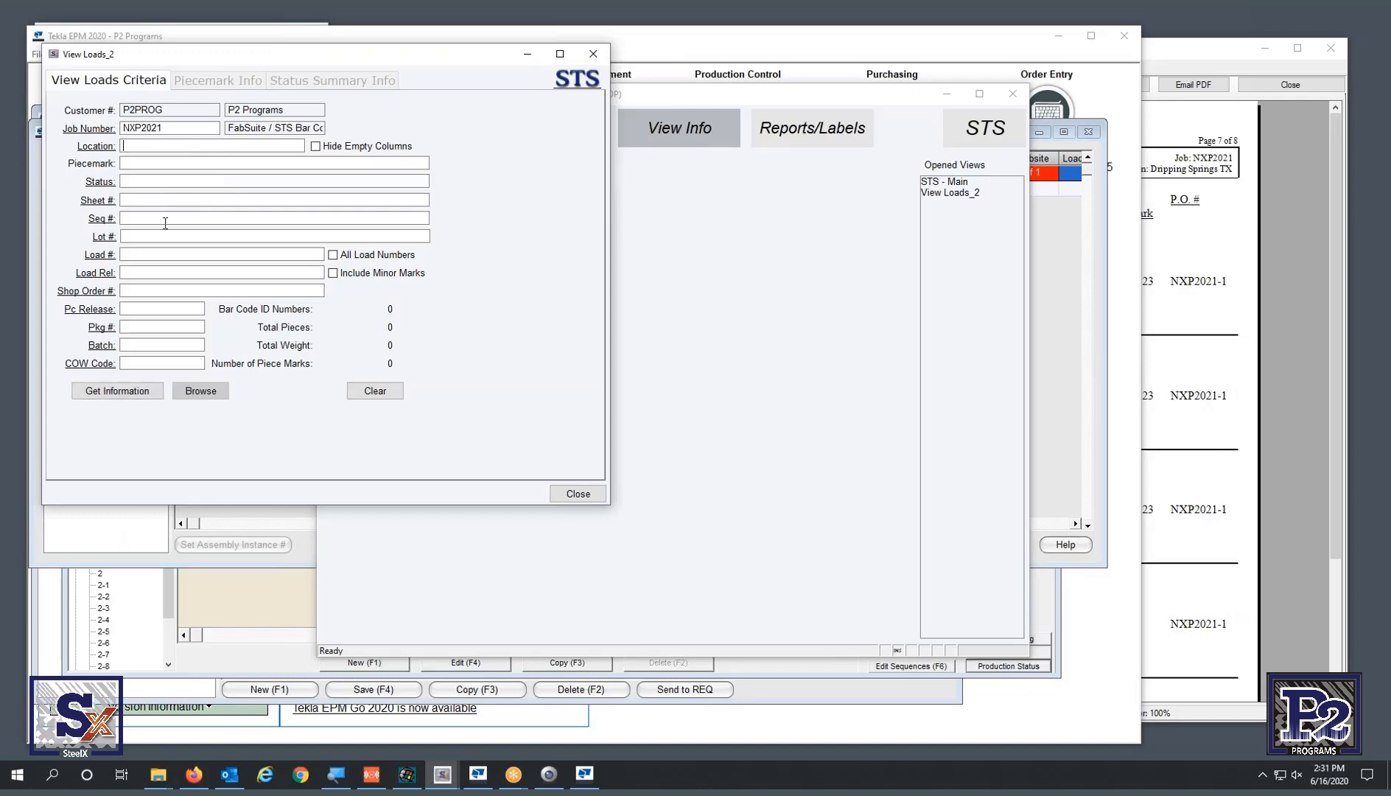
left_click(102, 201)
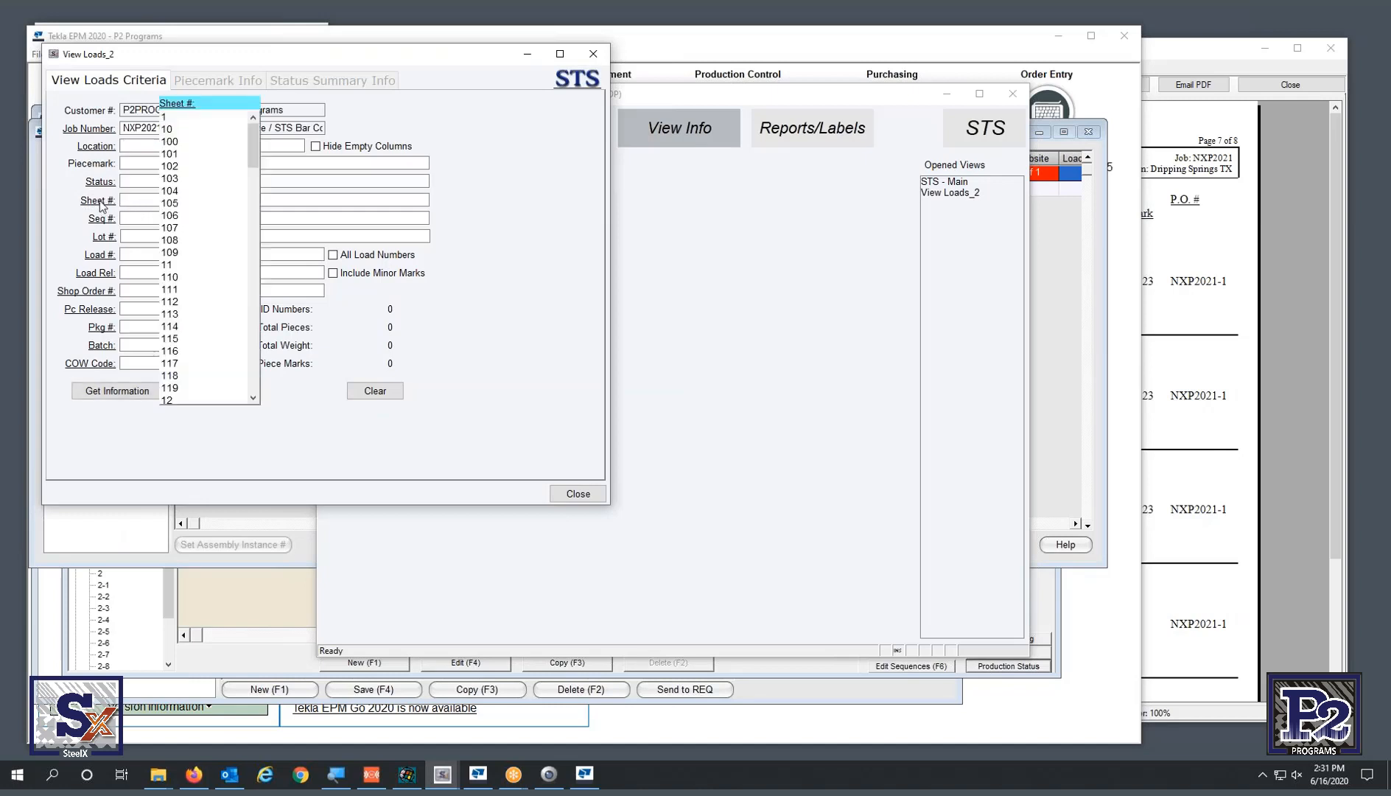
left_click(257, 336)
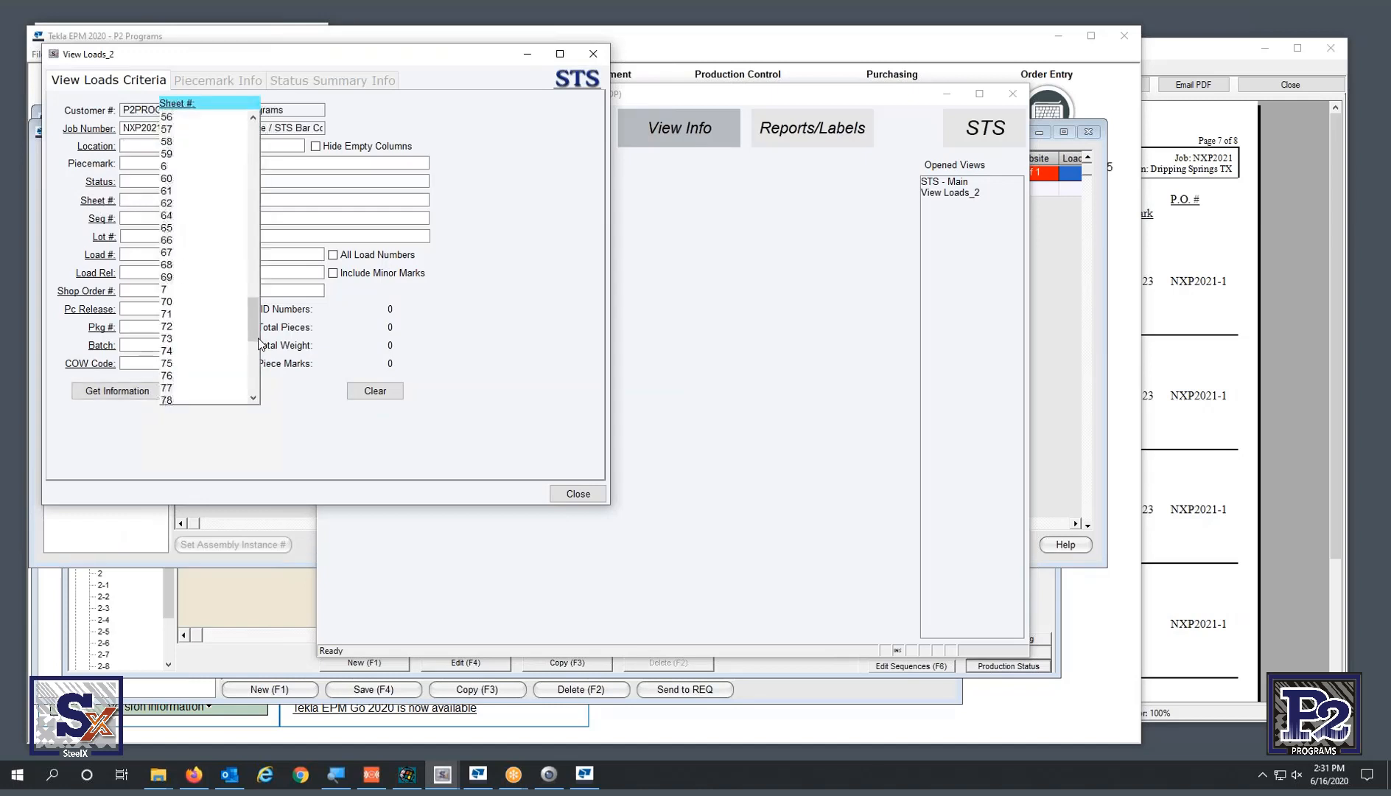
left_click(177, 315)
left_click(177, 328, "ctrl")
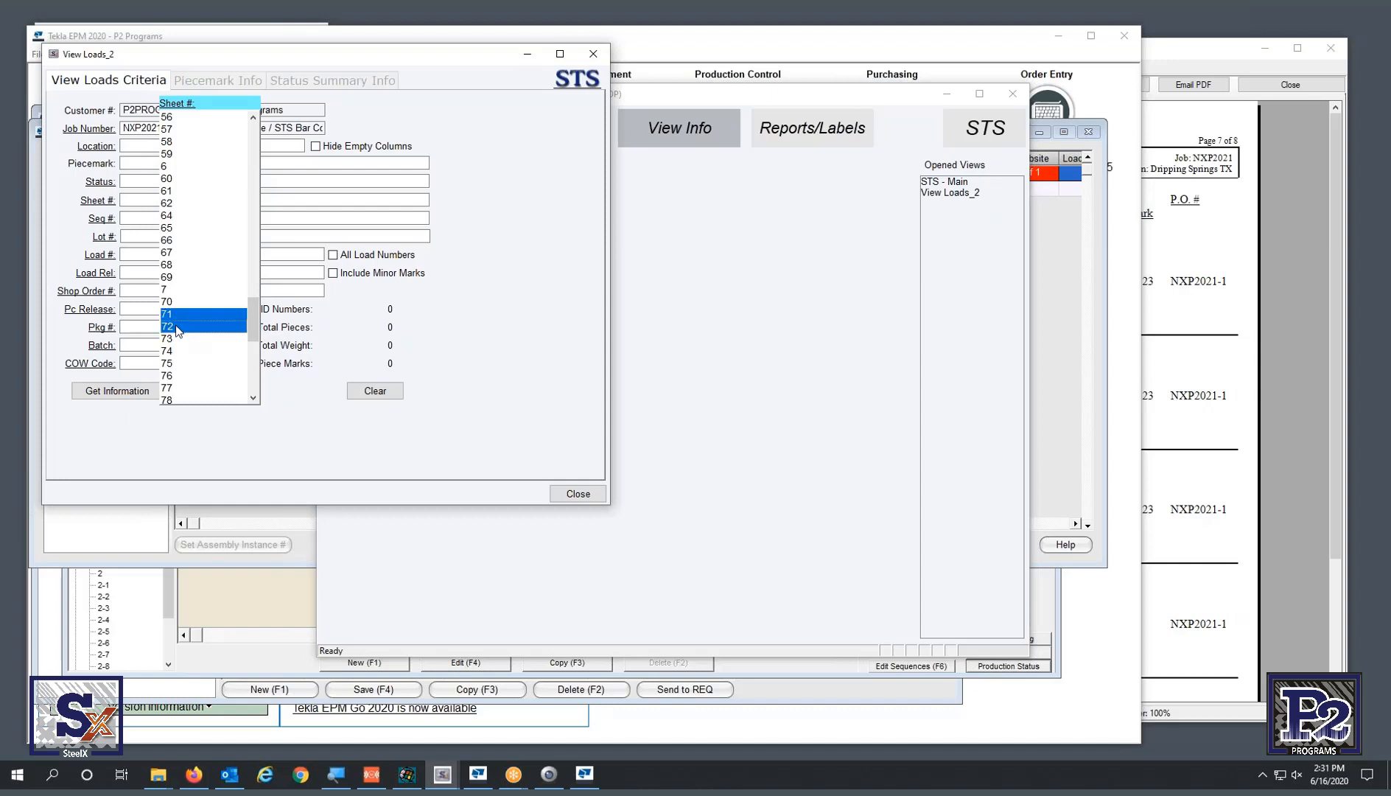
left_click(341, 457)
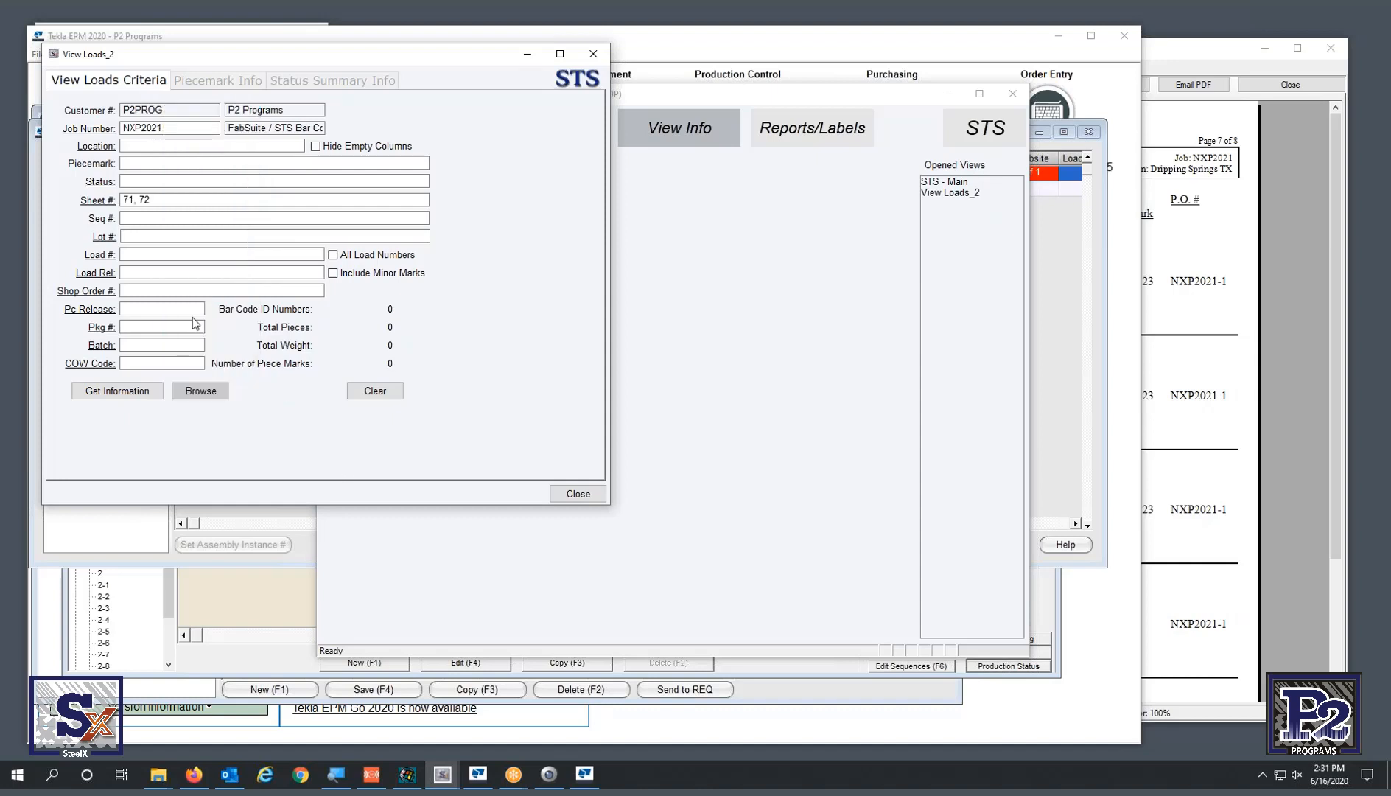
left_click(148, 394)
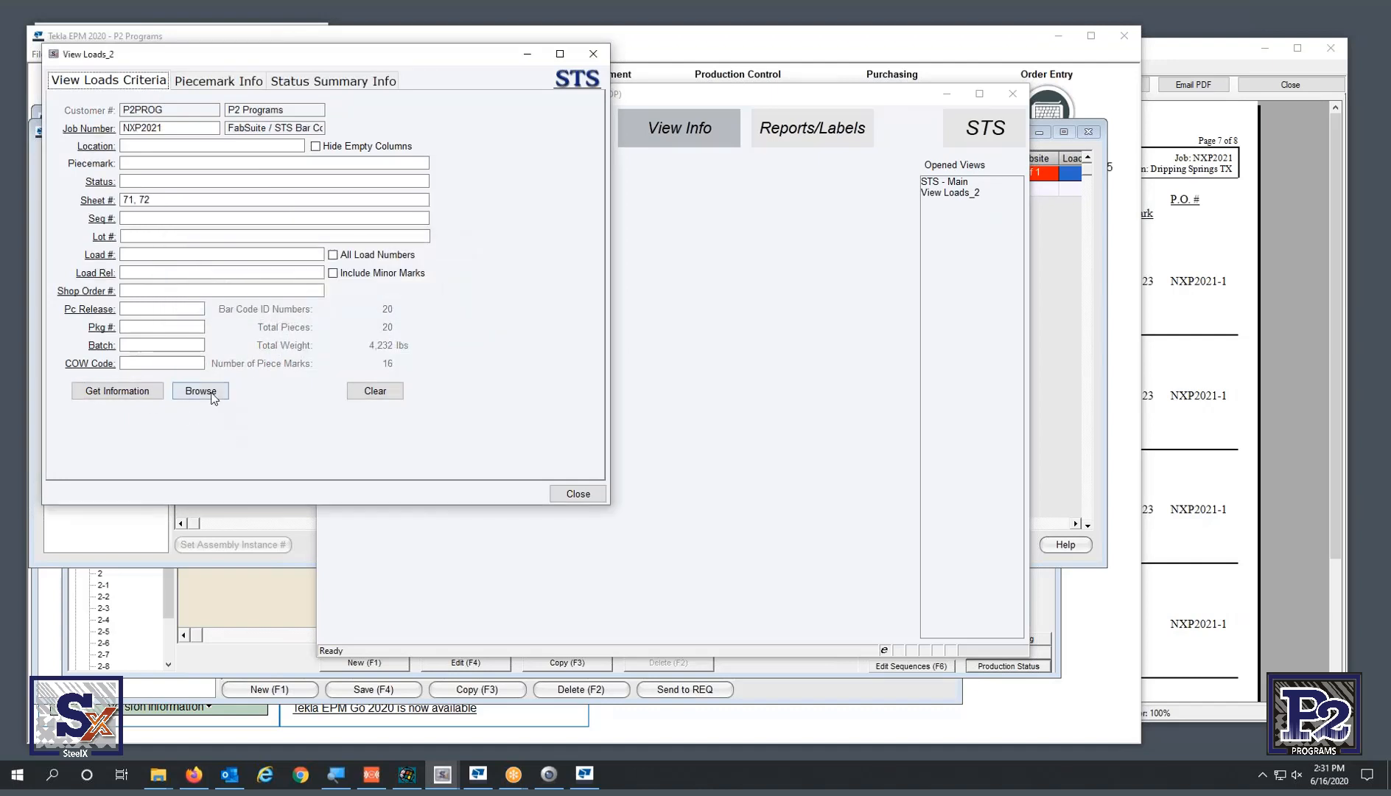
left_click(213, 396)
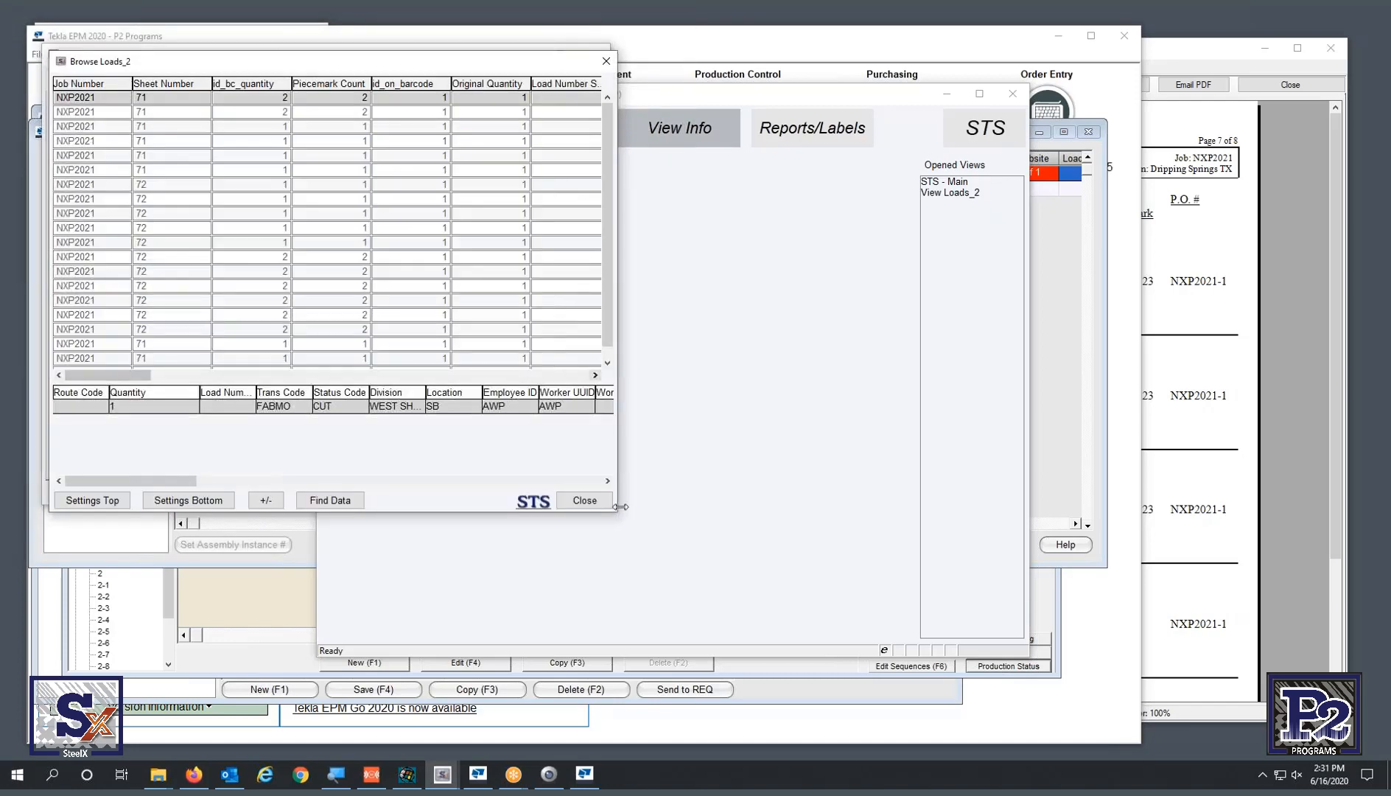
- Enlarge the Browse Loads grid, move the Pcmk Qty column, and sort ascending by ID Serial Number
left_click_drag(615, 510, 1303, 737)
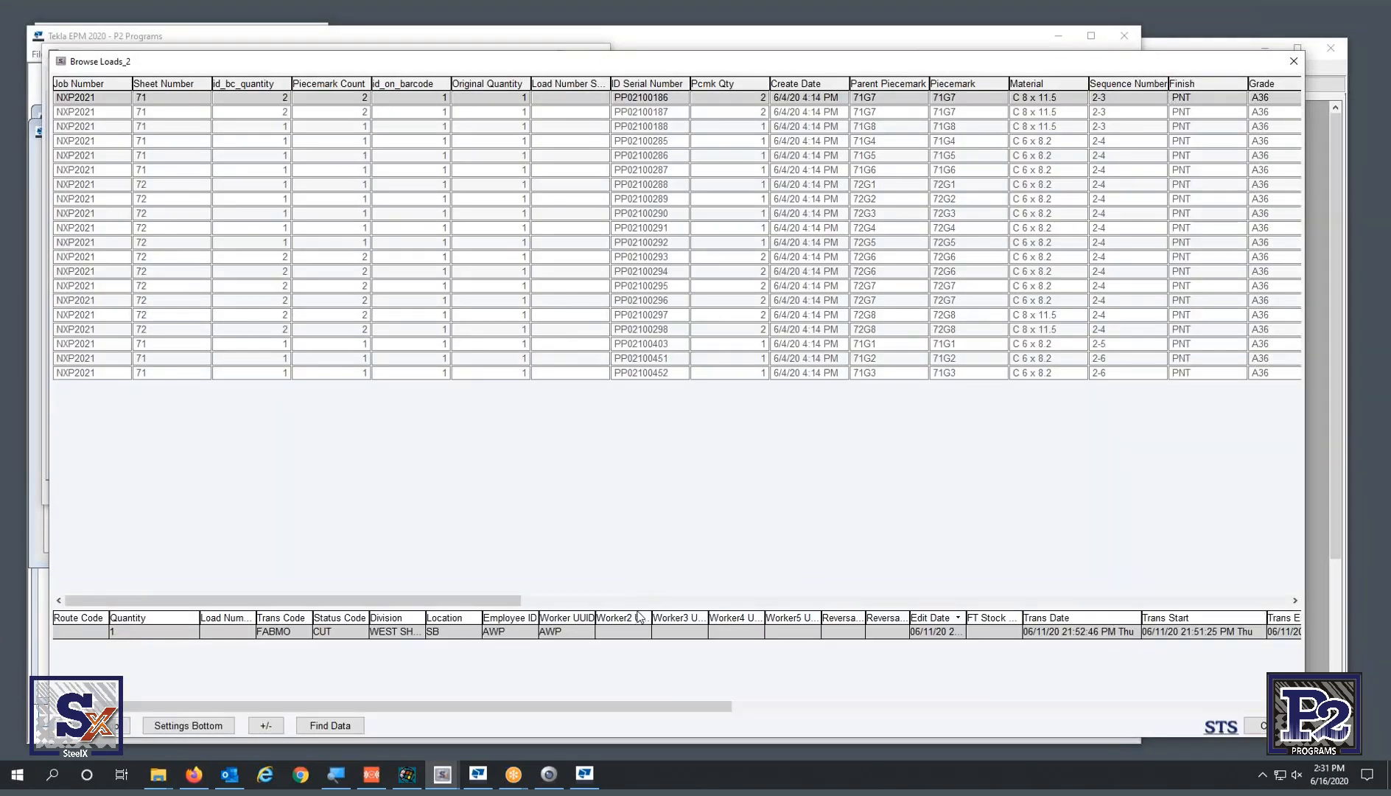
left_click_drag(637, 613, 646, 546)
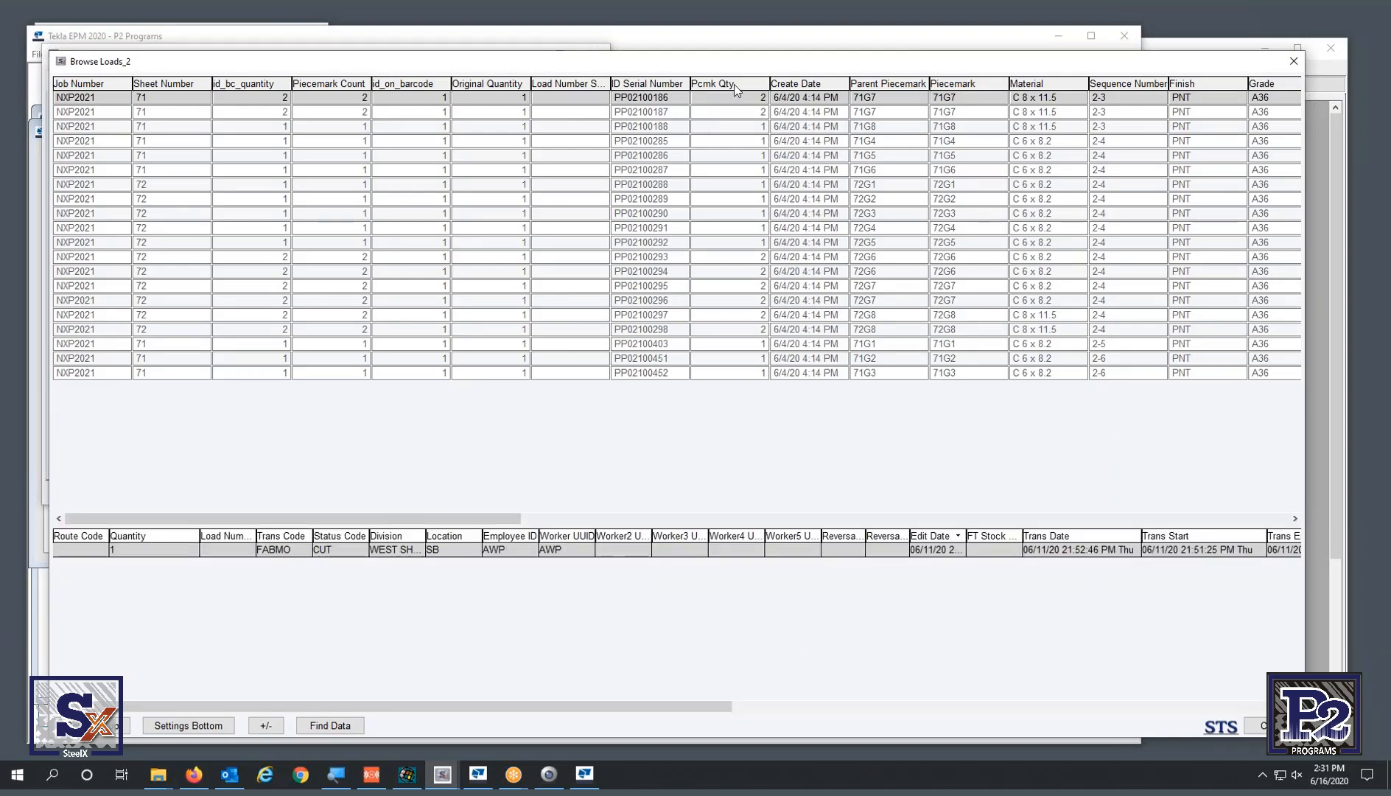
left_click_drag(734, 88, 570, 88)
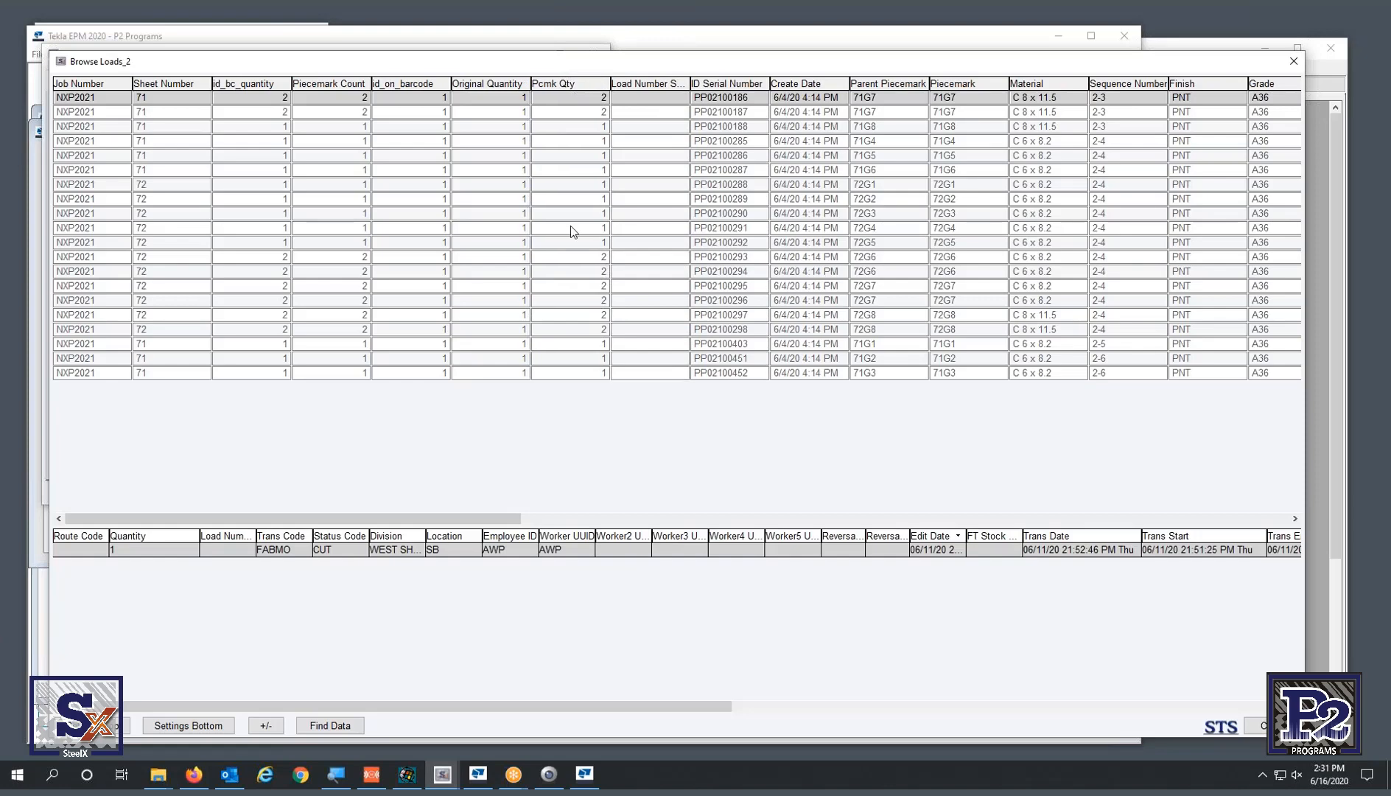
left_click(764, 87)
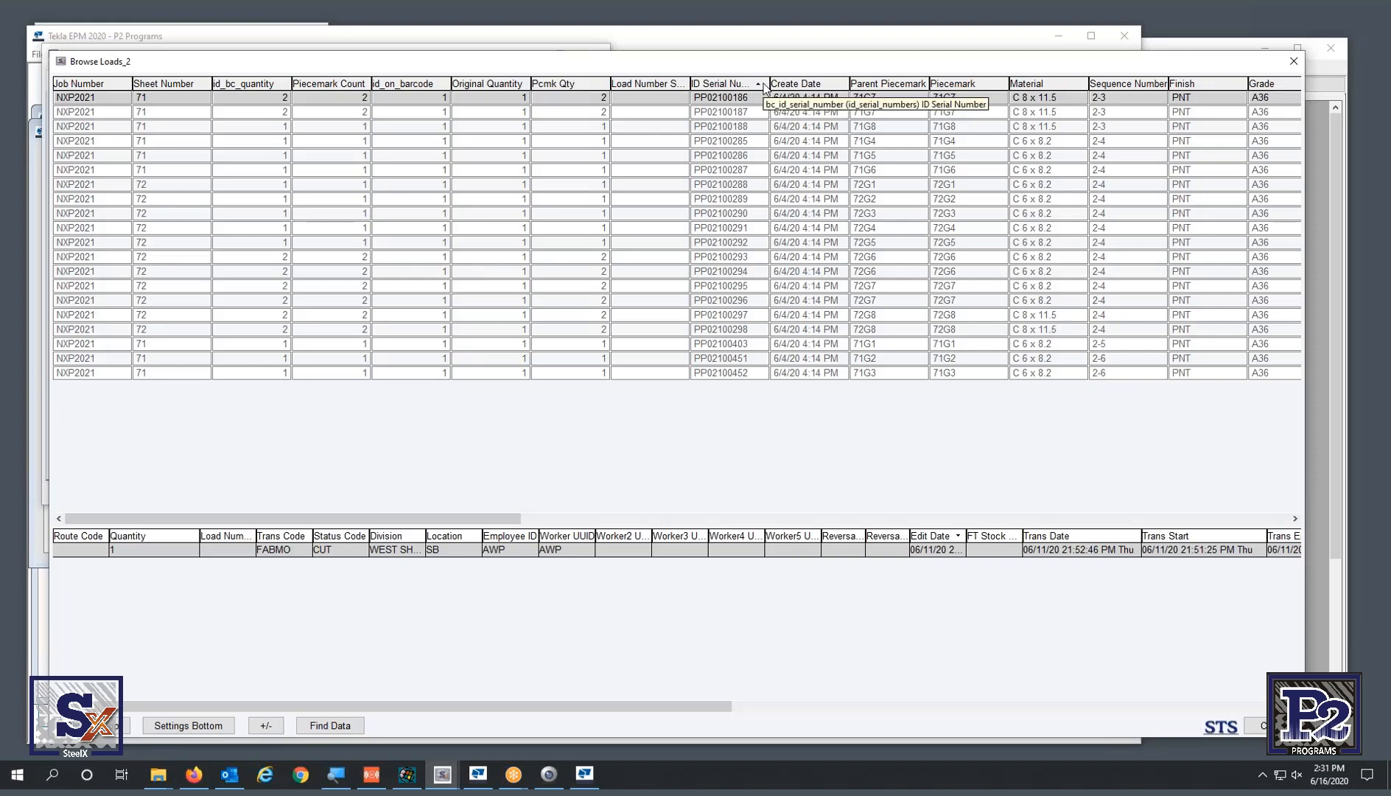
left_click(764, 87)
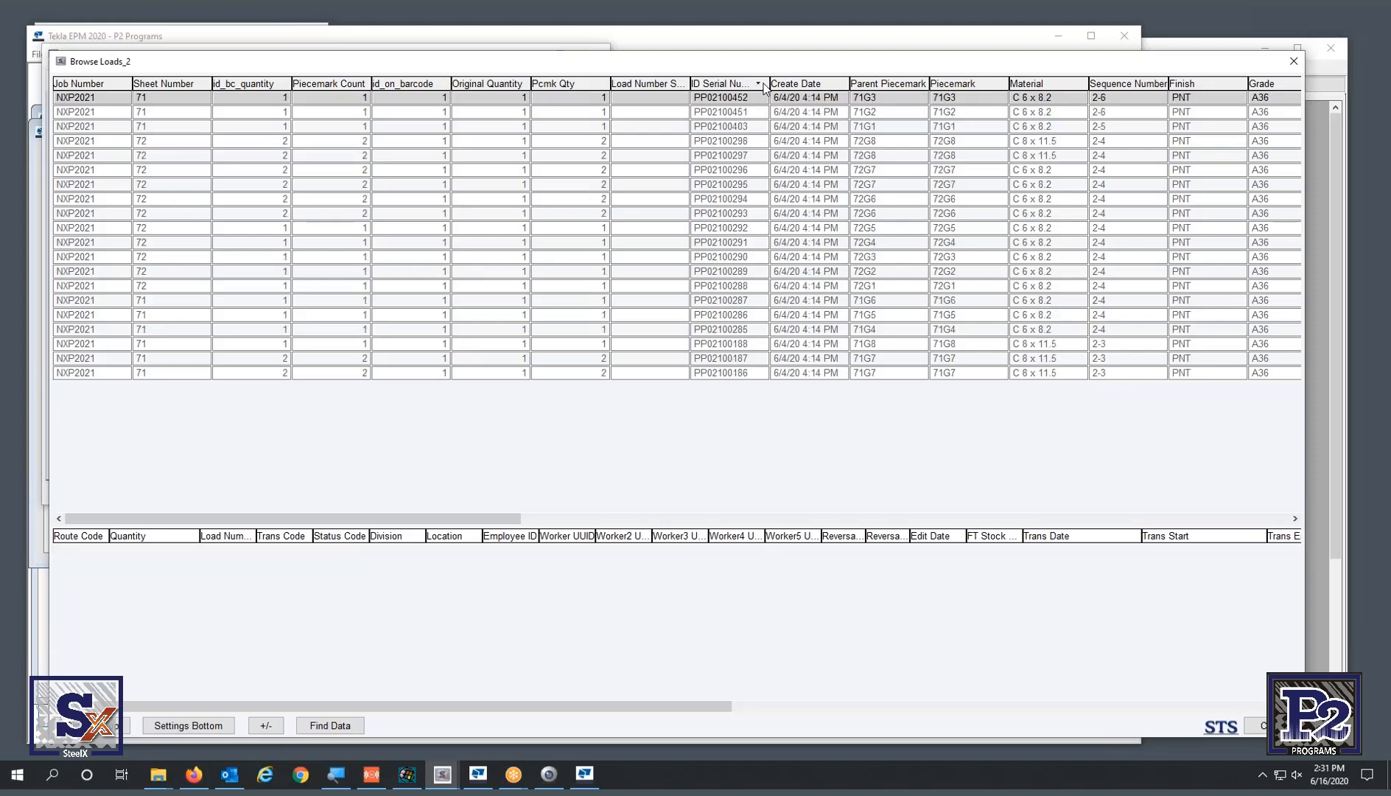
left_click(764, 87)
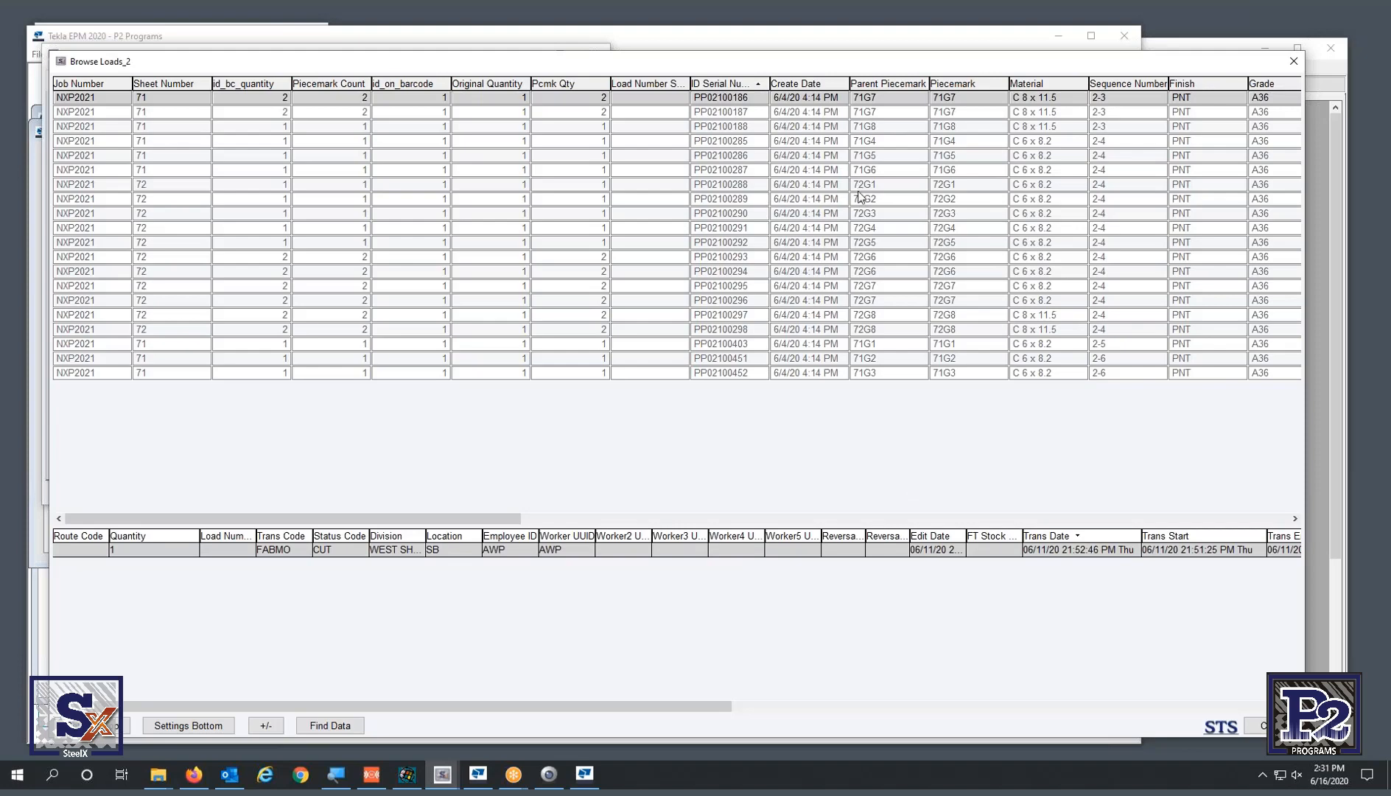
- Review piece 71G4's transaction history, resizing the Division, Idfile ID and Raw Material columns
left_click(881, 142)
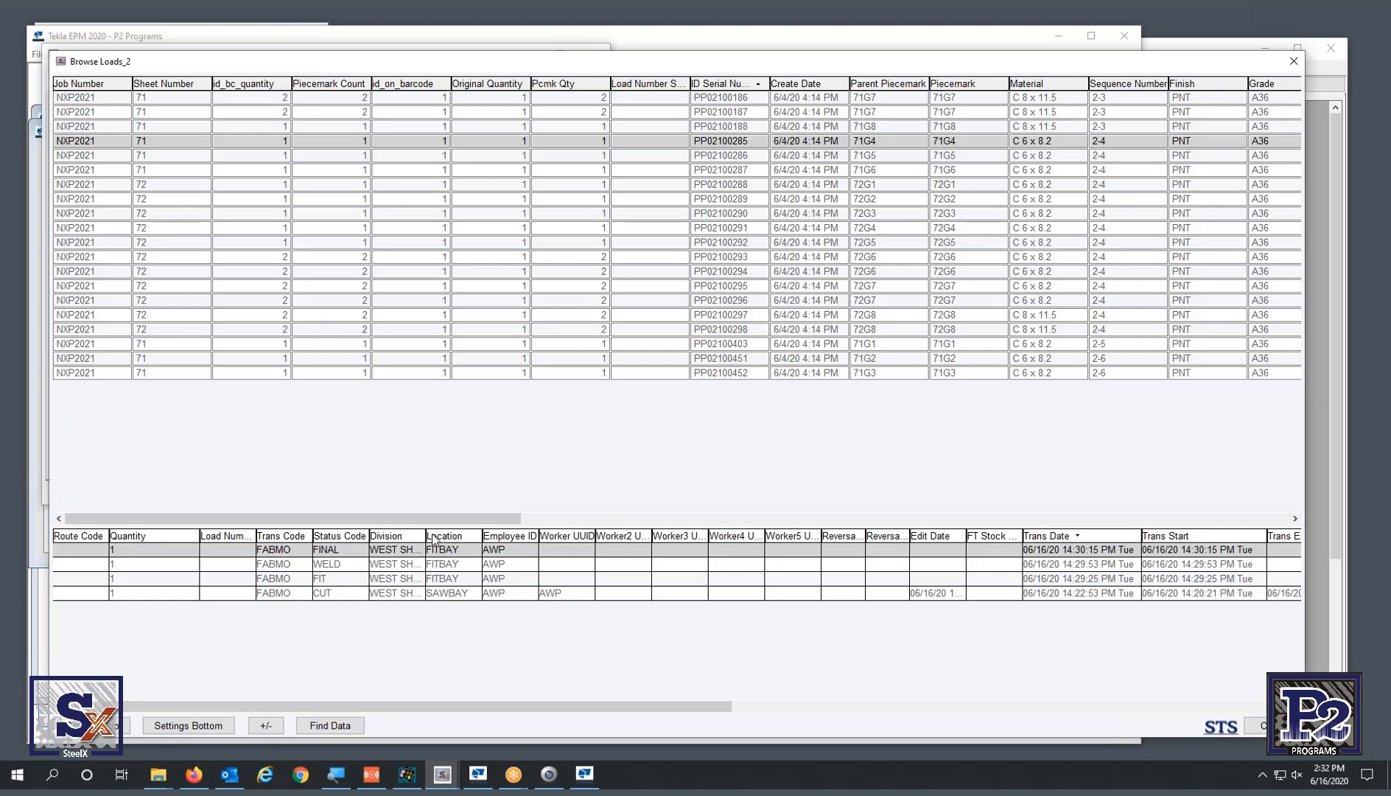
left_click_drag(425, 535, 445, 537)
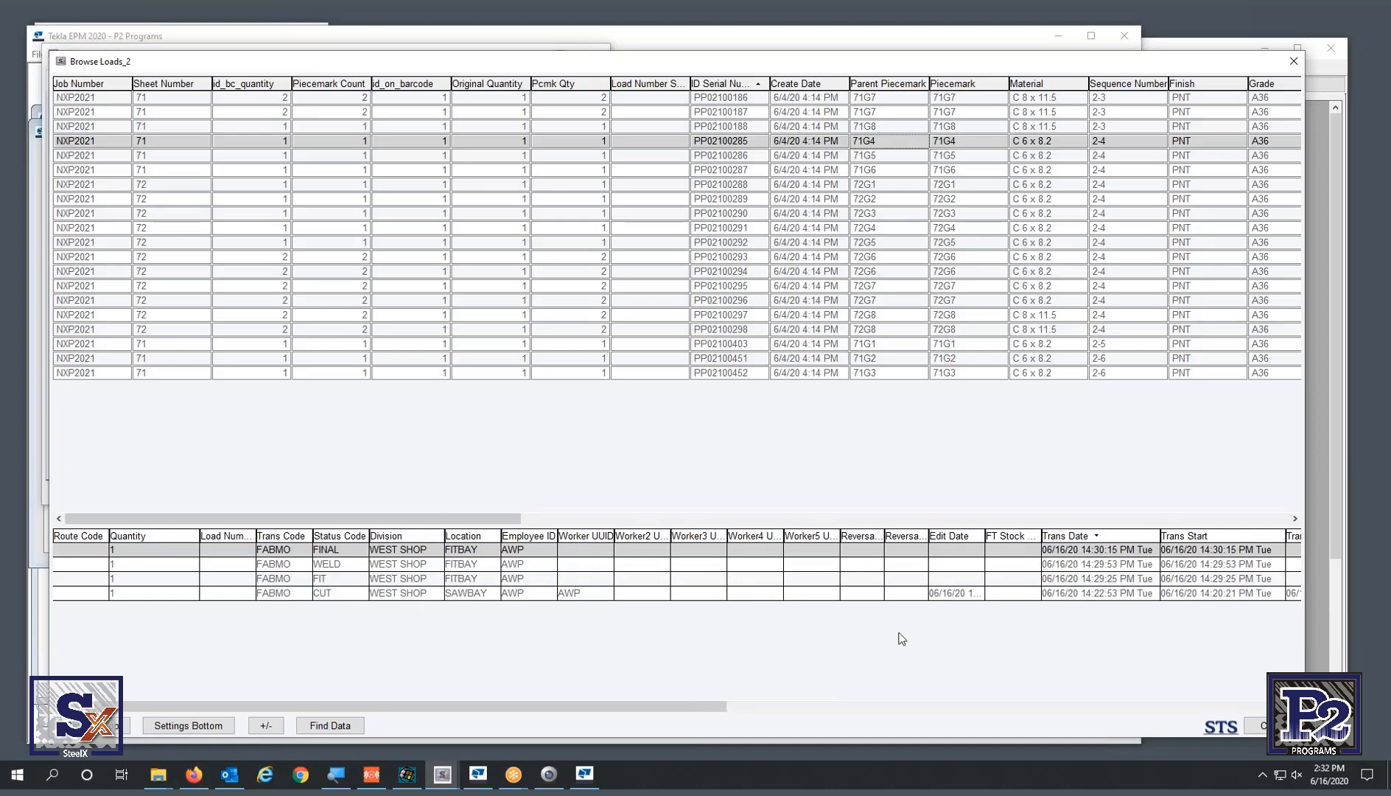
left_click(977, 594)
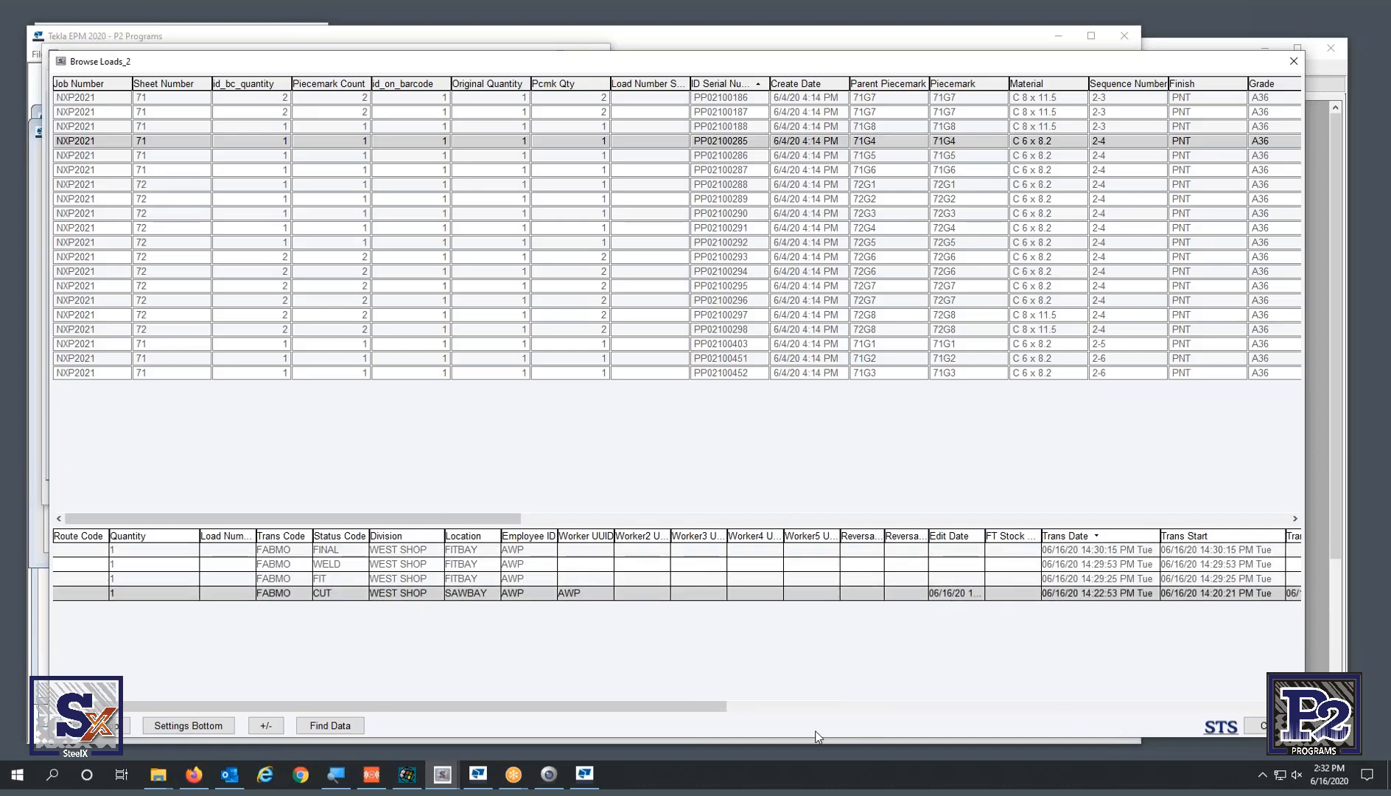
left_click(744, 705)
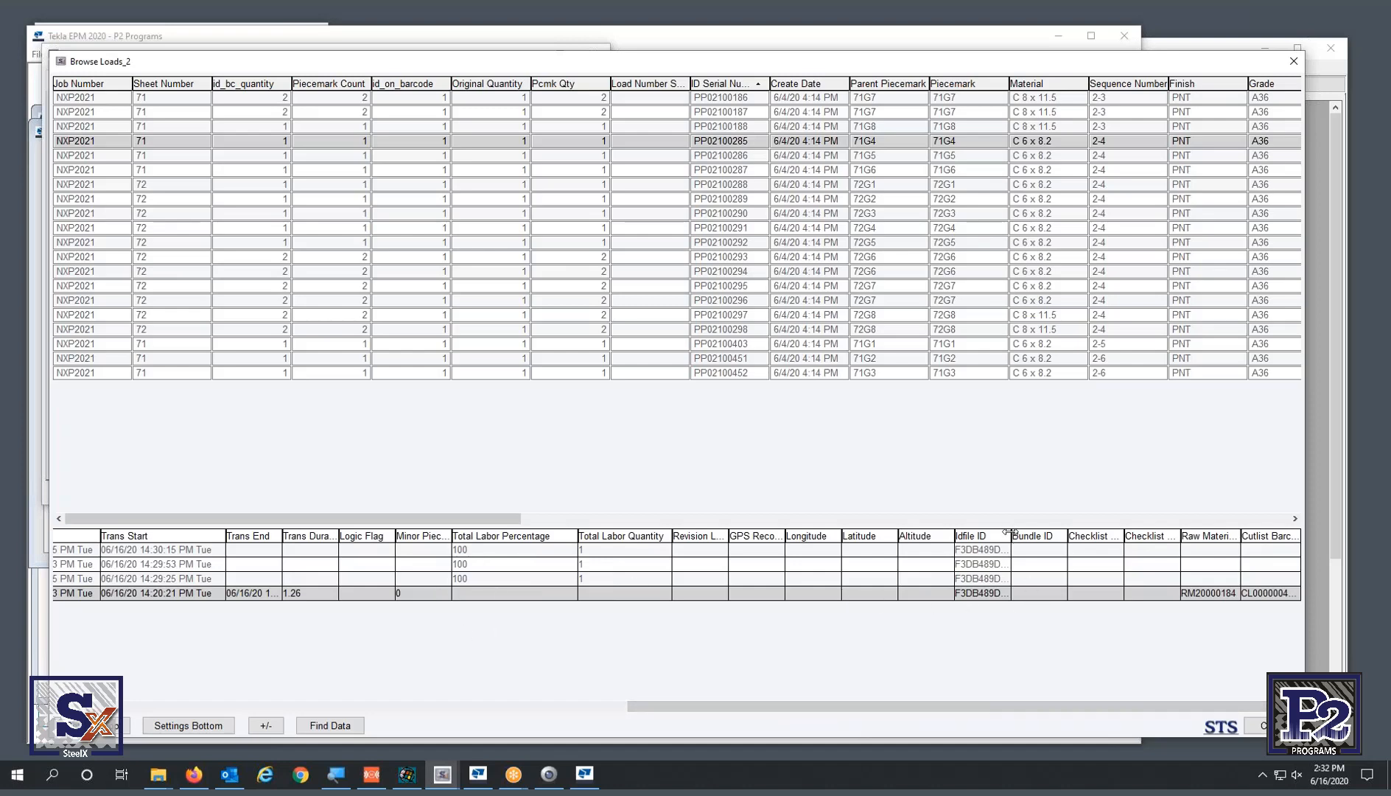
left_click_drag(1009, 537, 1195, 549)
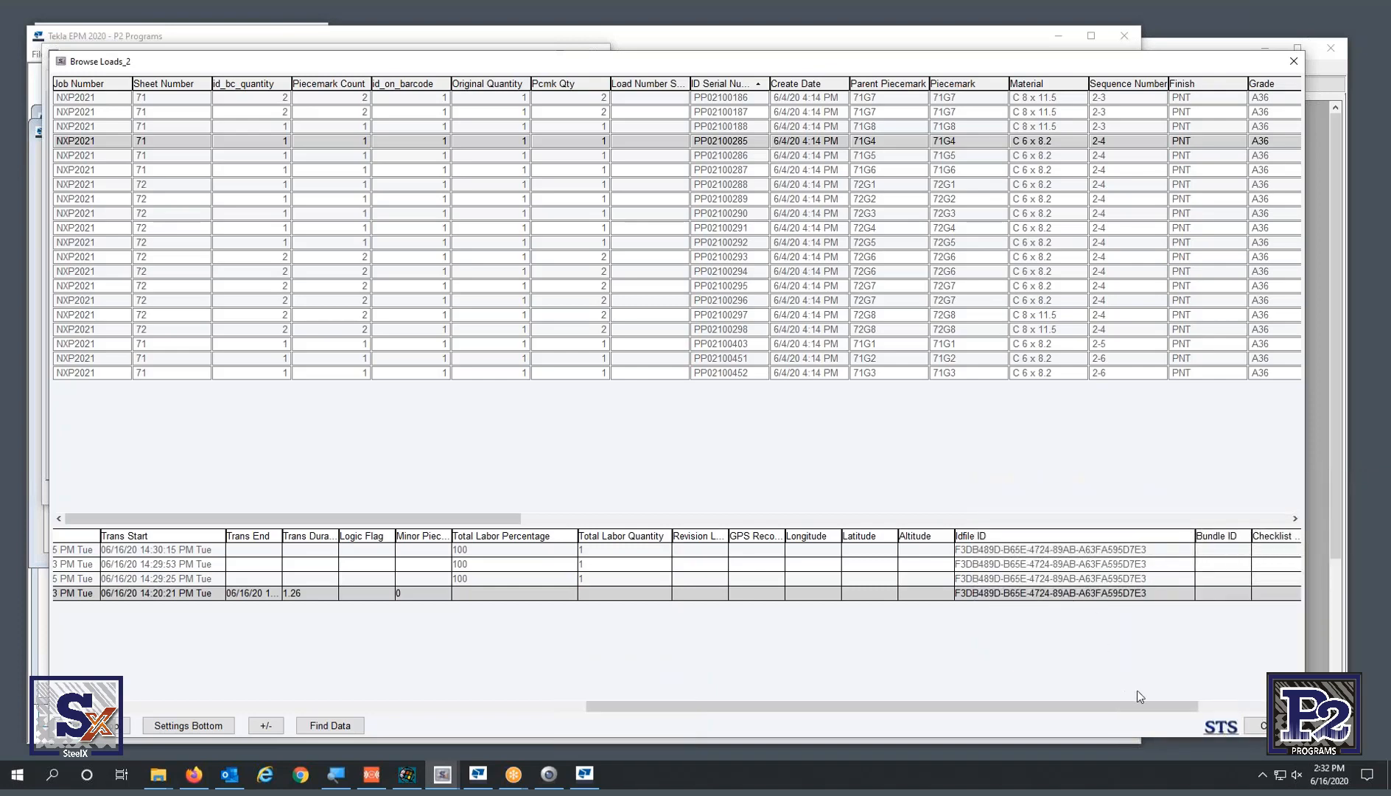
left_click_drag(1150, 705, 1240, 705)
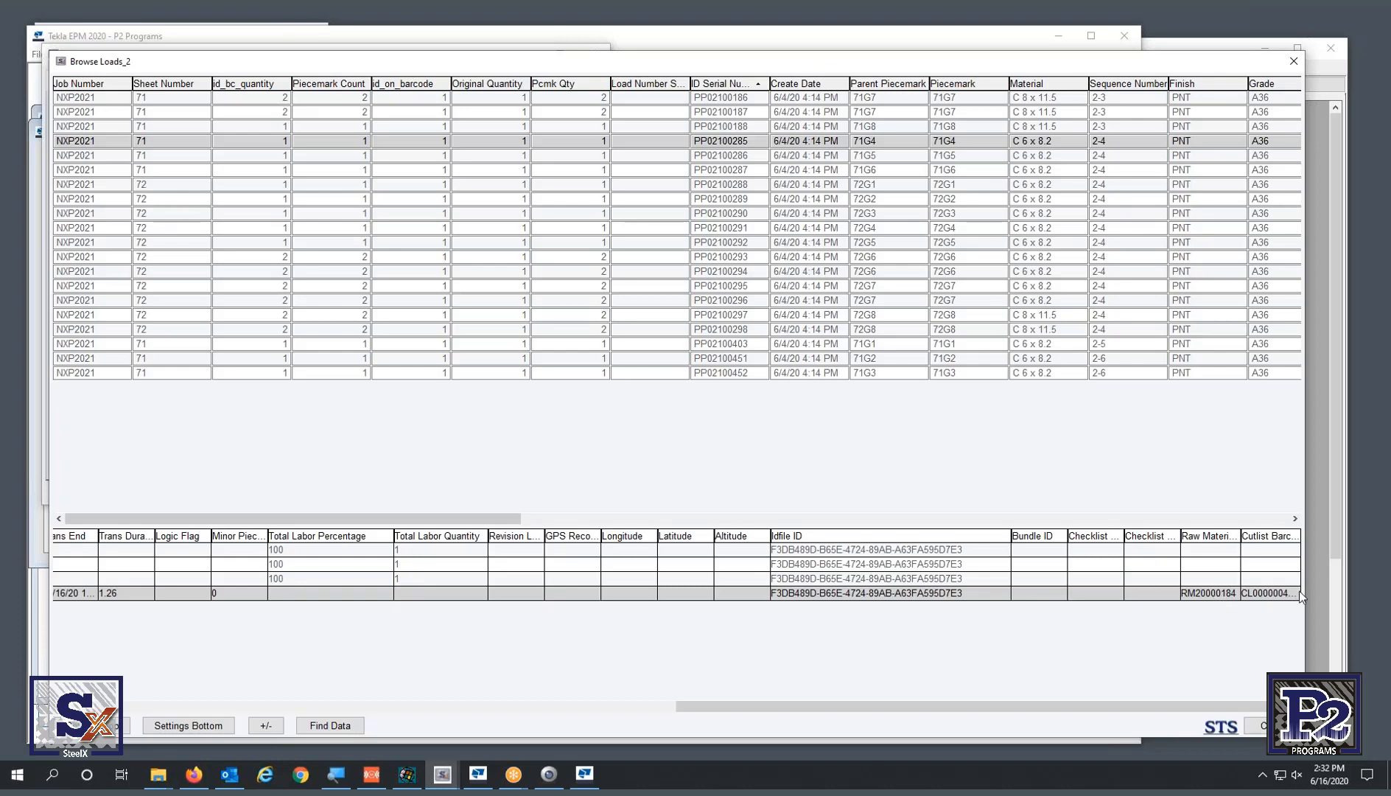
left_click_drag(1240, 536, 1334, 540)
left_click(1295, 706)
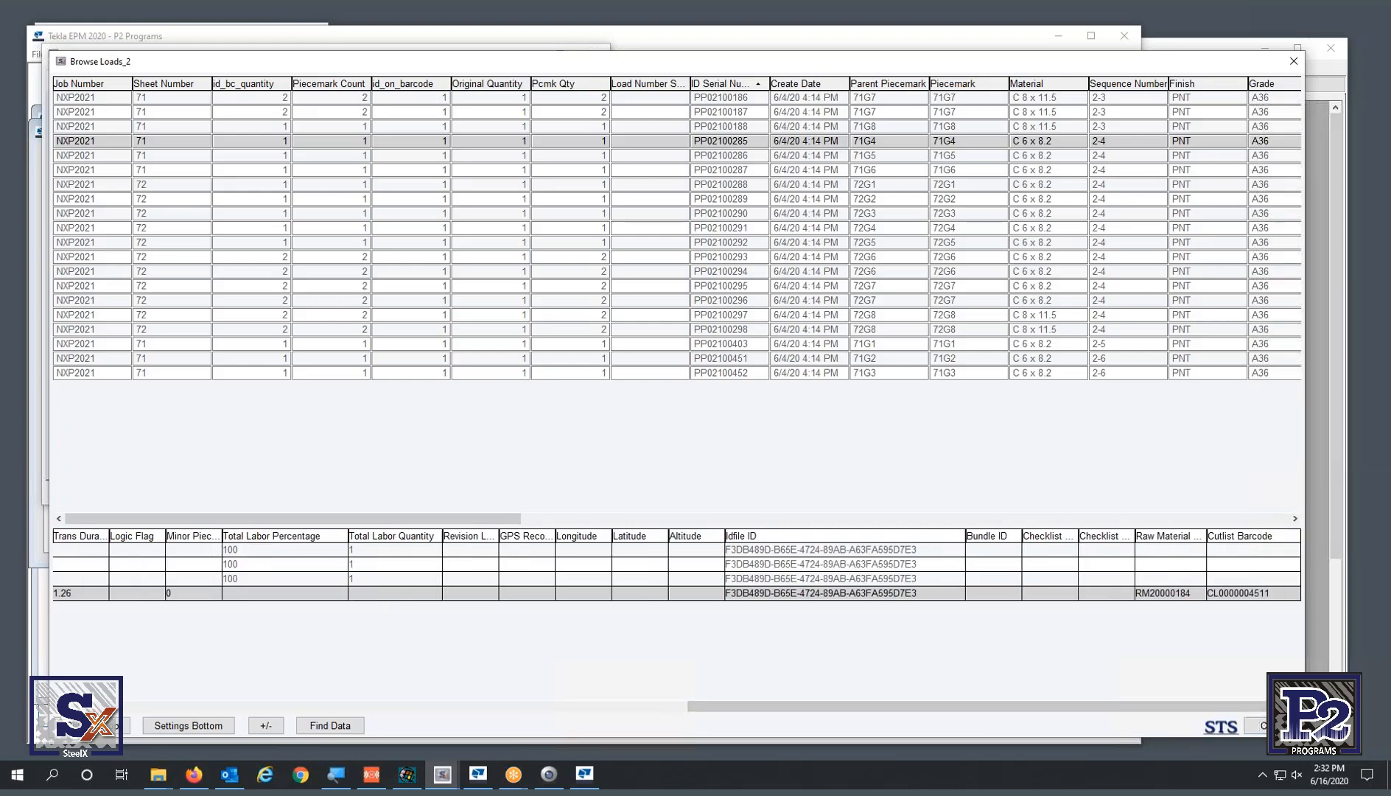
left_click_drag(899, 706, 267, 709)
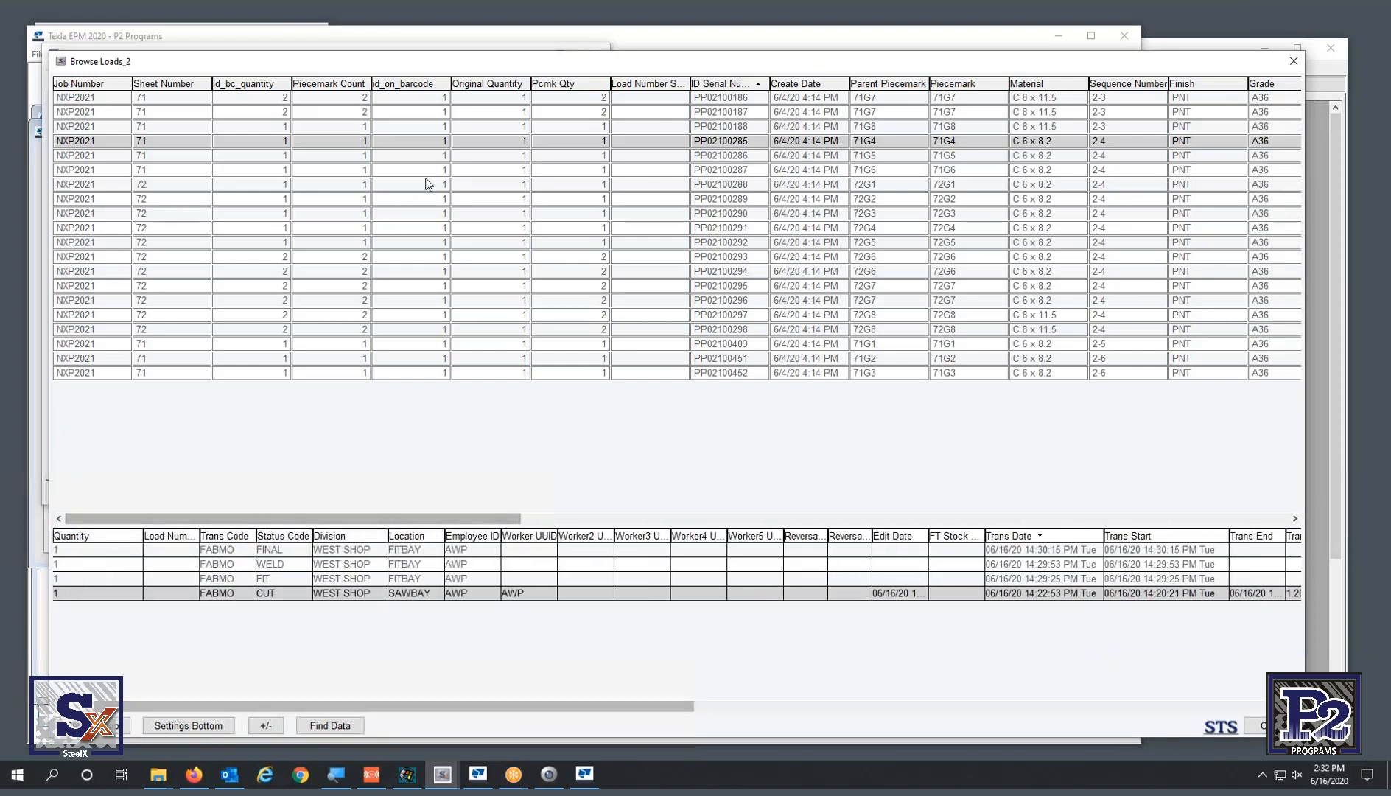
- View transactions for PP02100286, PP02100293 and PP02100294, then close the Browse Loads grid
left_click(825, 155)
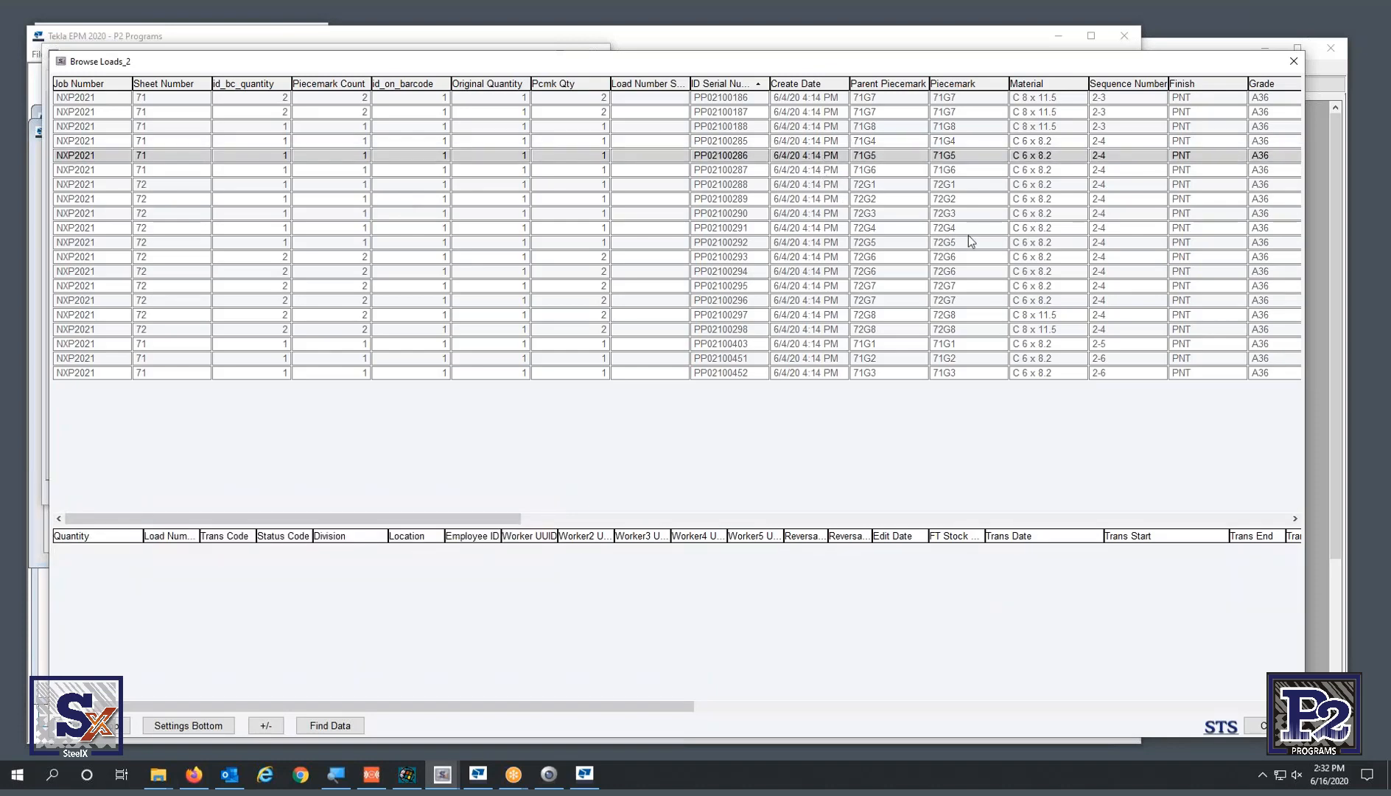
left_click(904, 260)
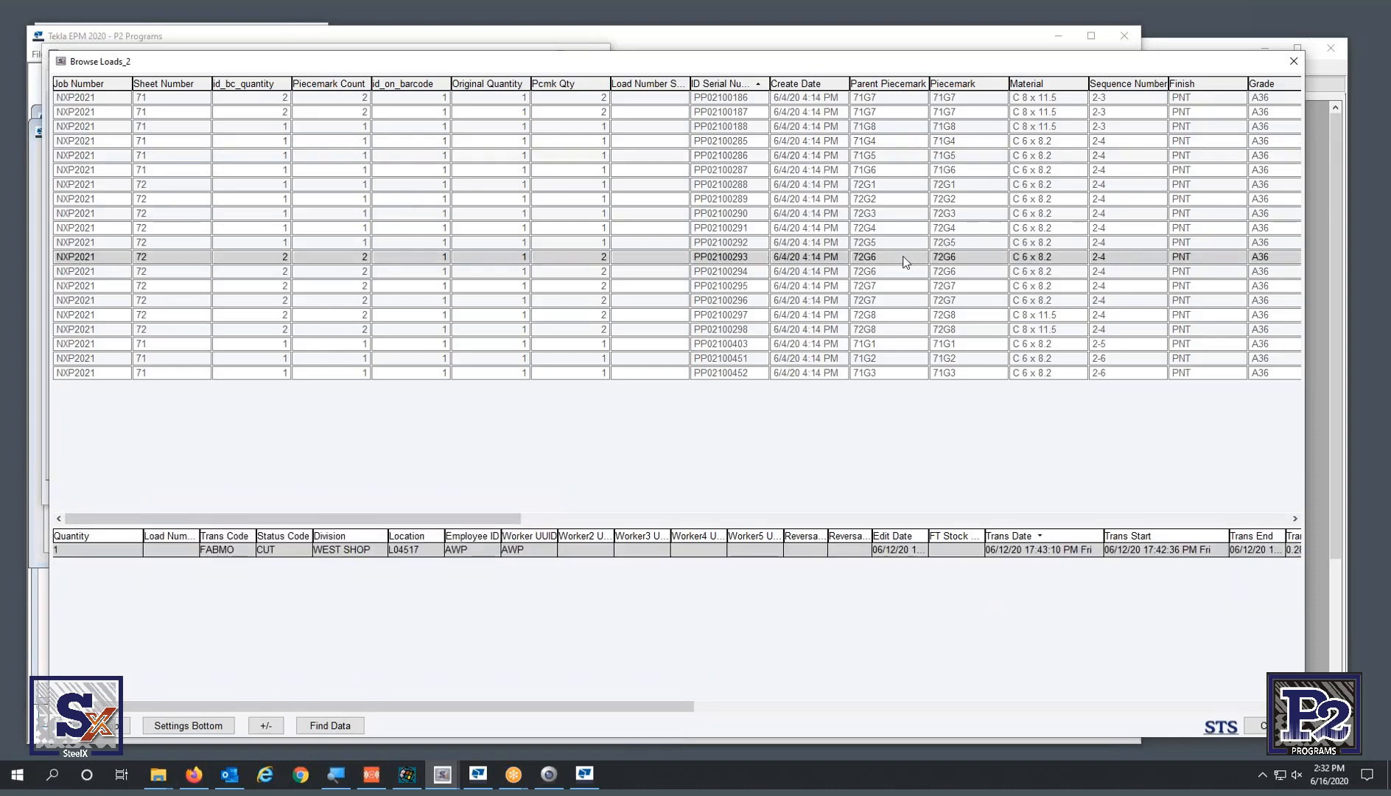
left_click(742, 271)
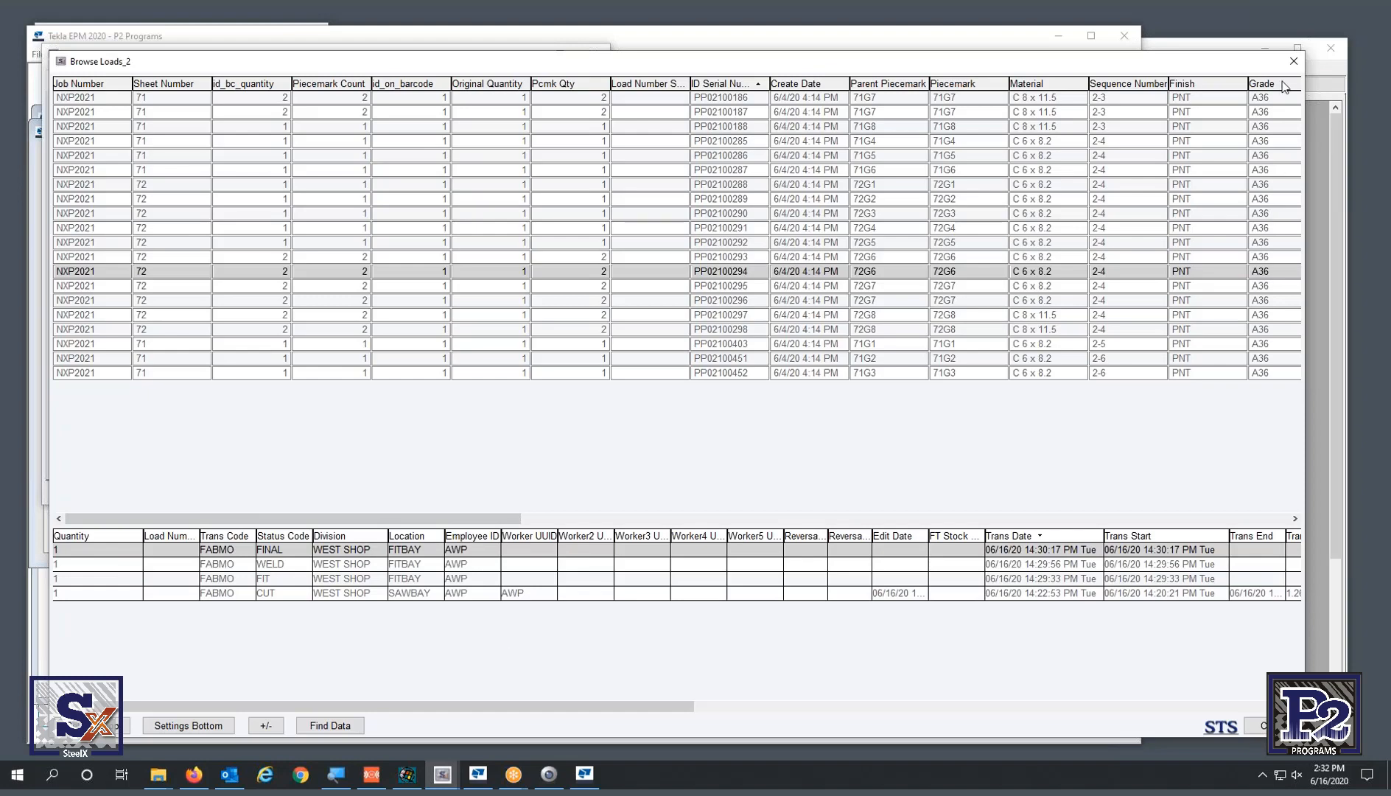
left_click(1293, 61)
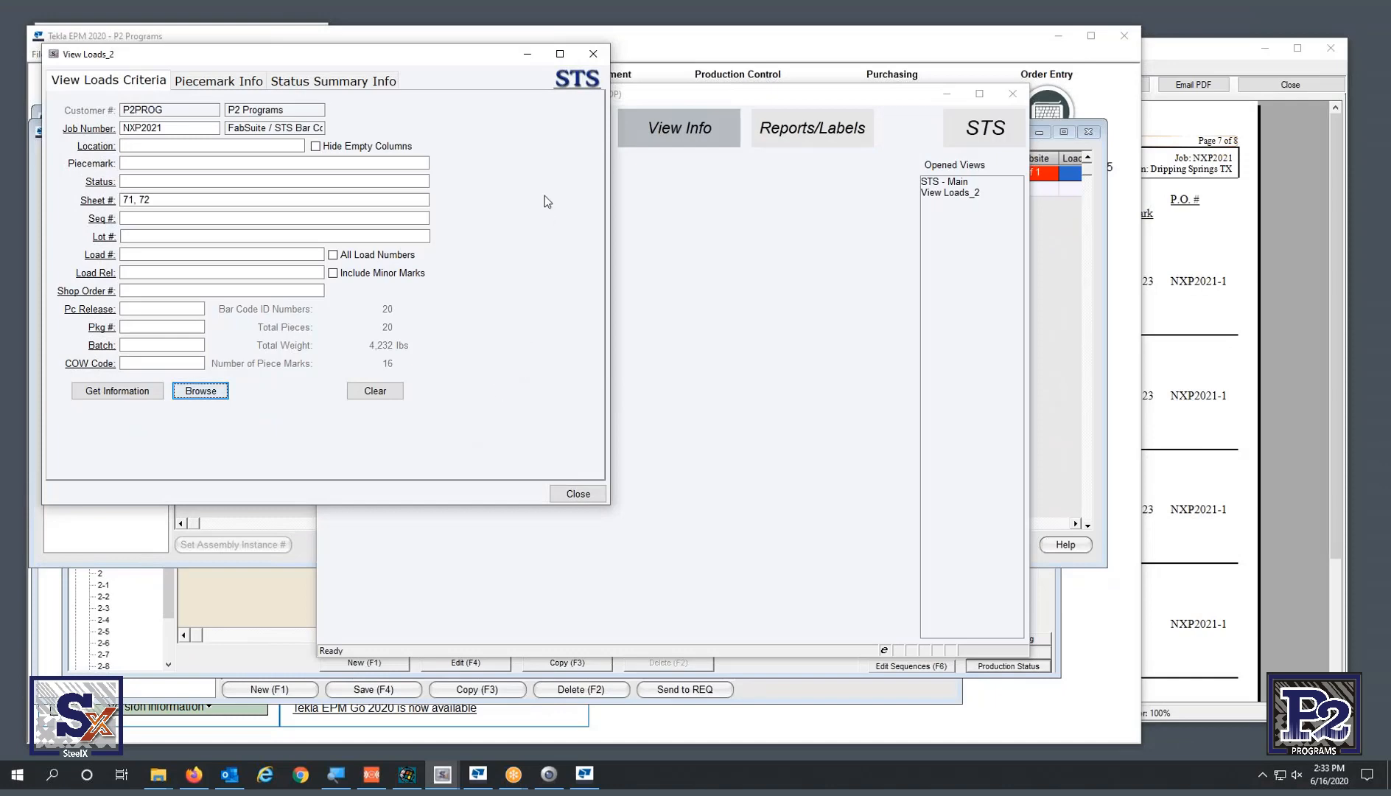
- Close View Loads_2 and Production Status, minimize Tekla EPM, and close the cutting list report viewer
left_click(593, 54)
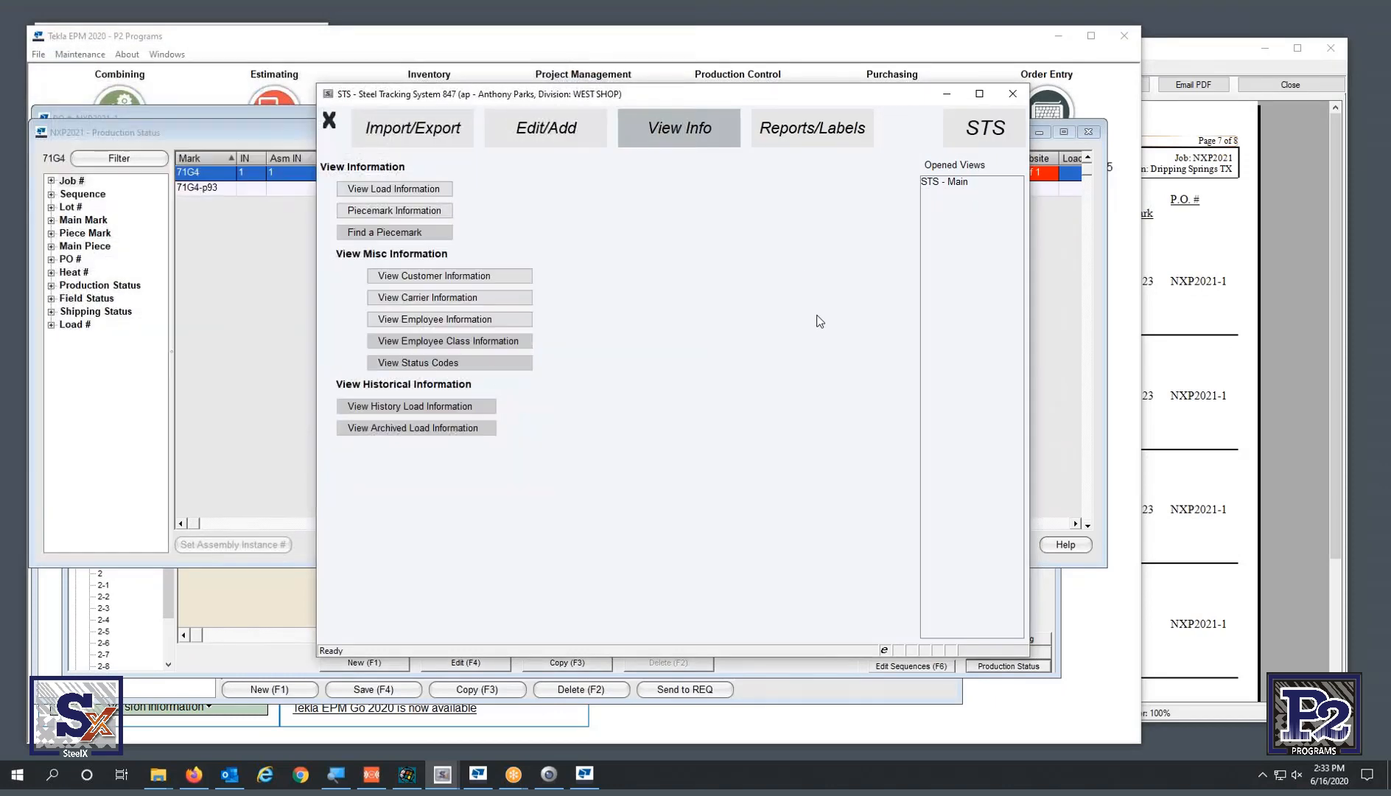
left_click(291, 372)
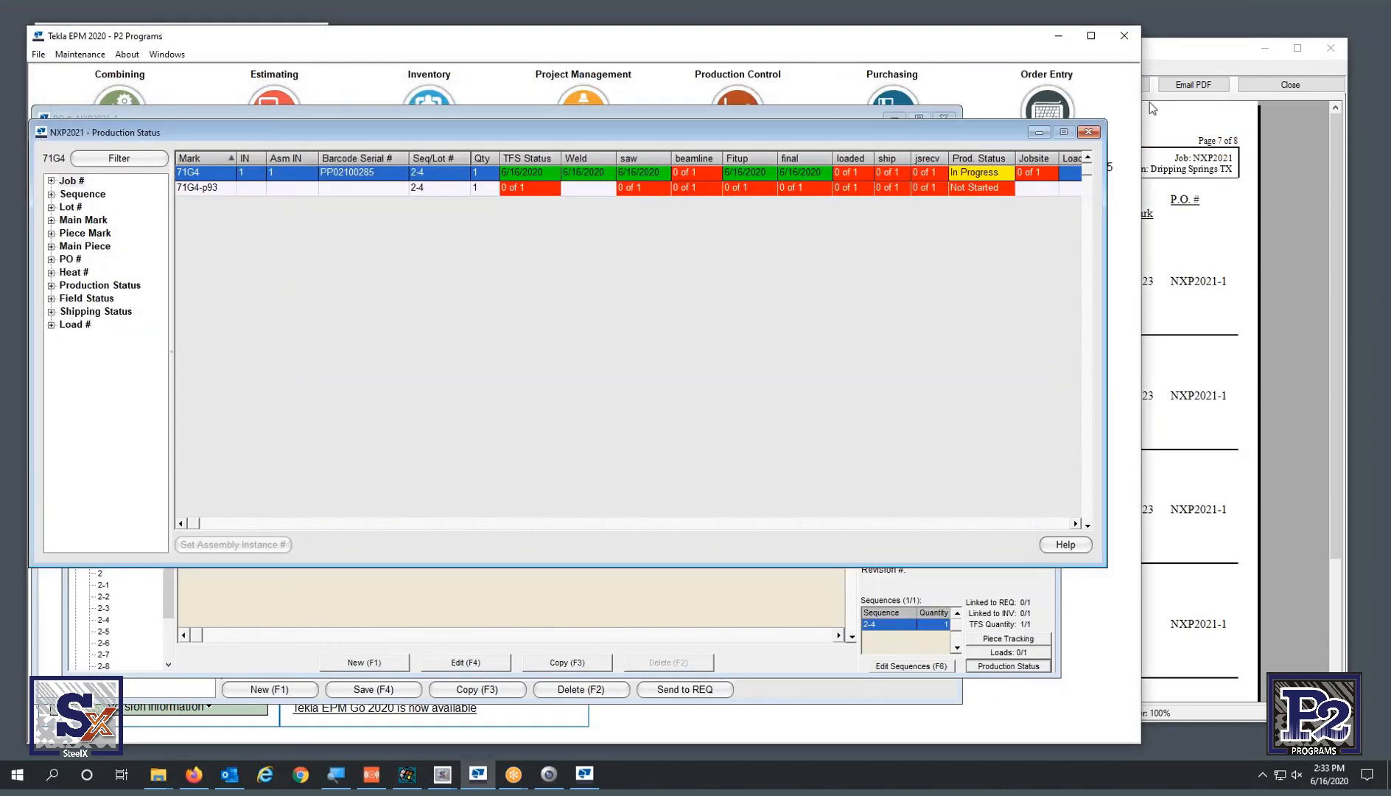
left_click(1087, 133)
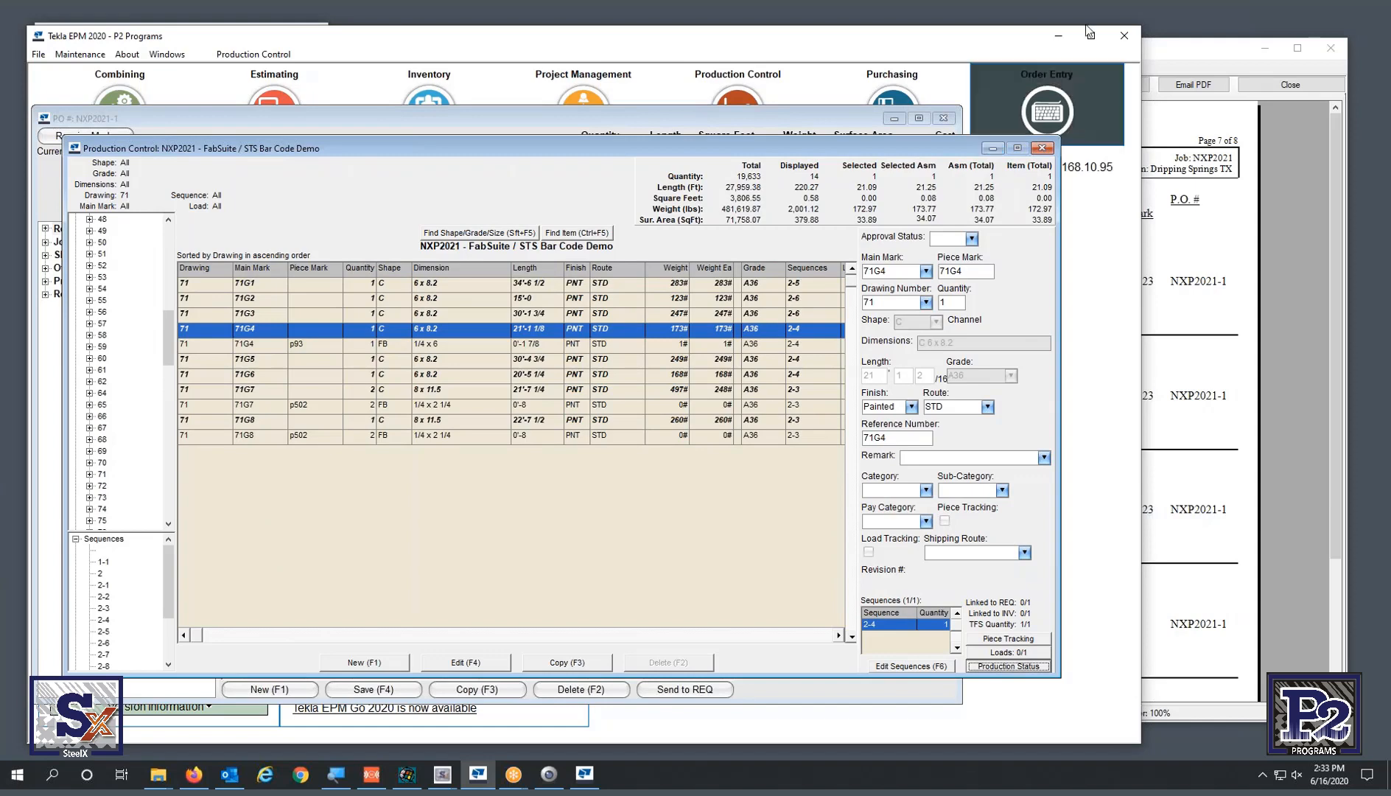
left_click(1058, 35)
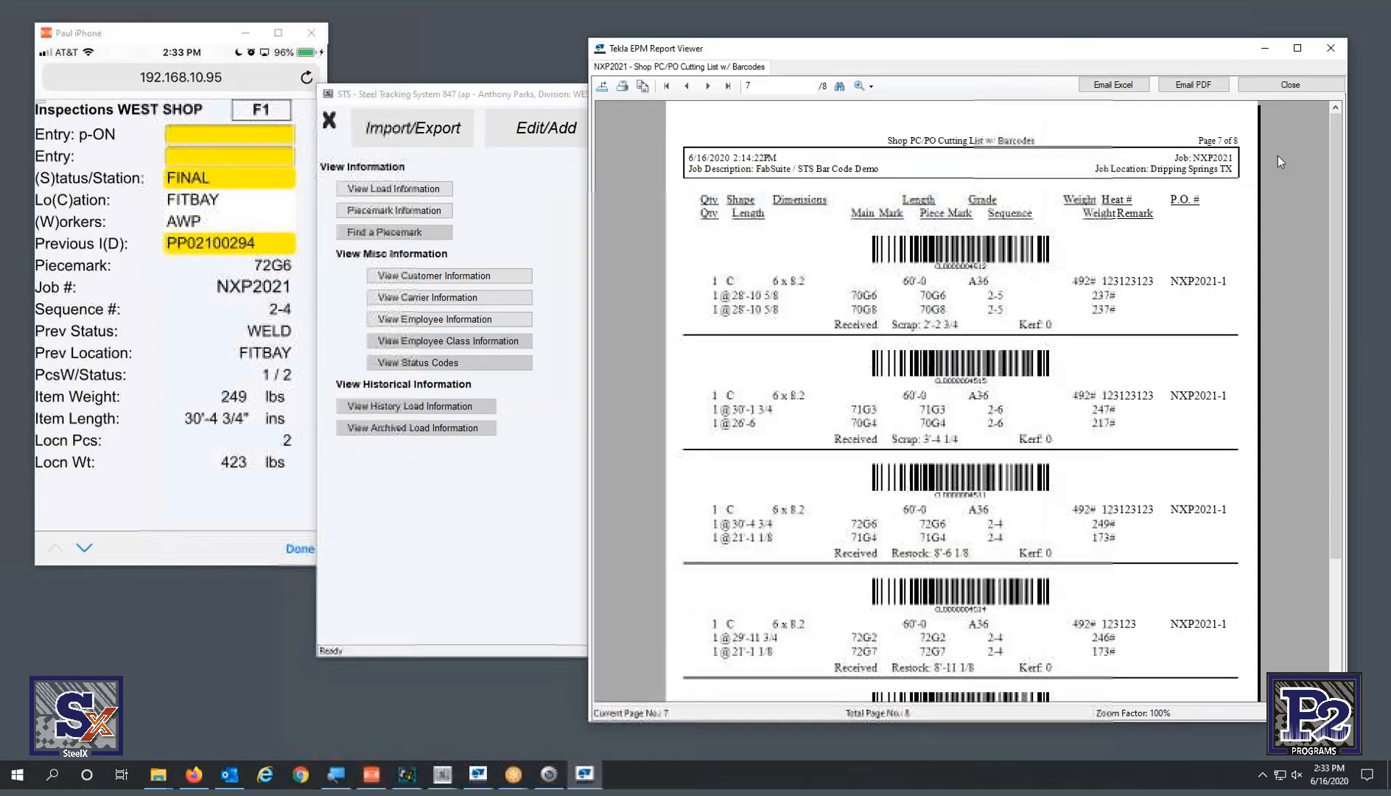
left_click(1285, 88)
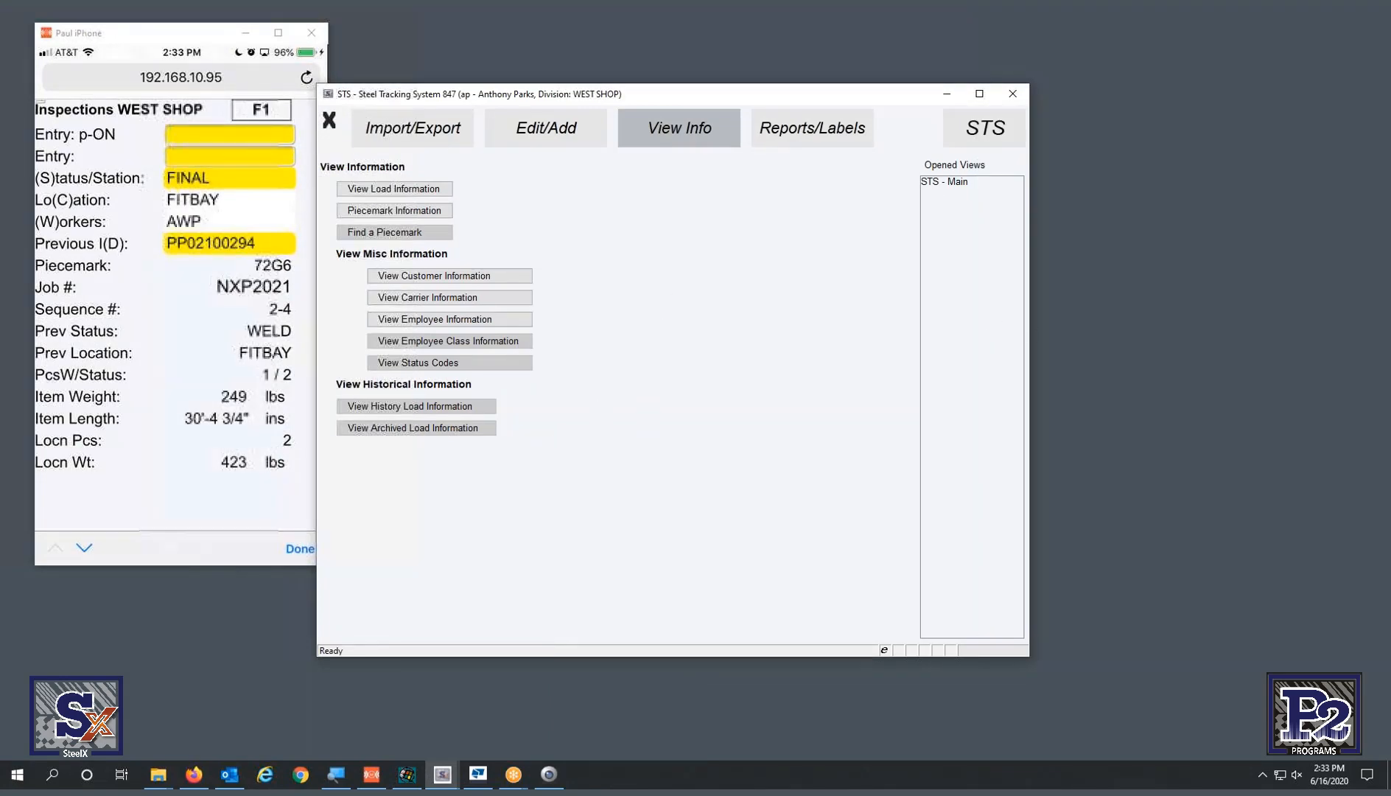
- Move the phone mirror aside, return STS Mobile to the Main STS Menu, and launch Shipping
key("alt+Tab")
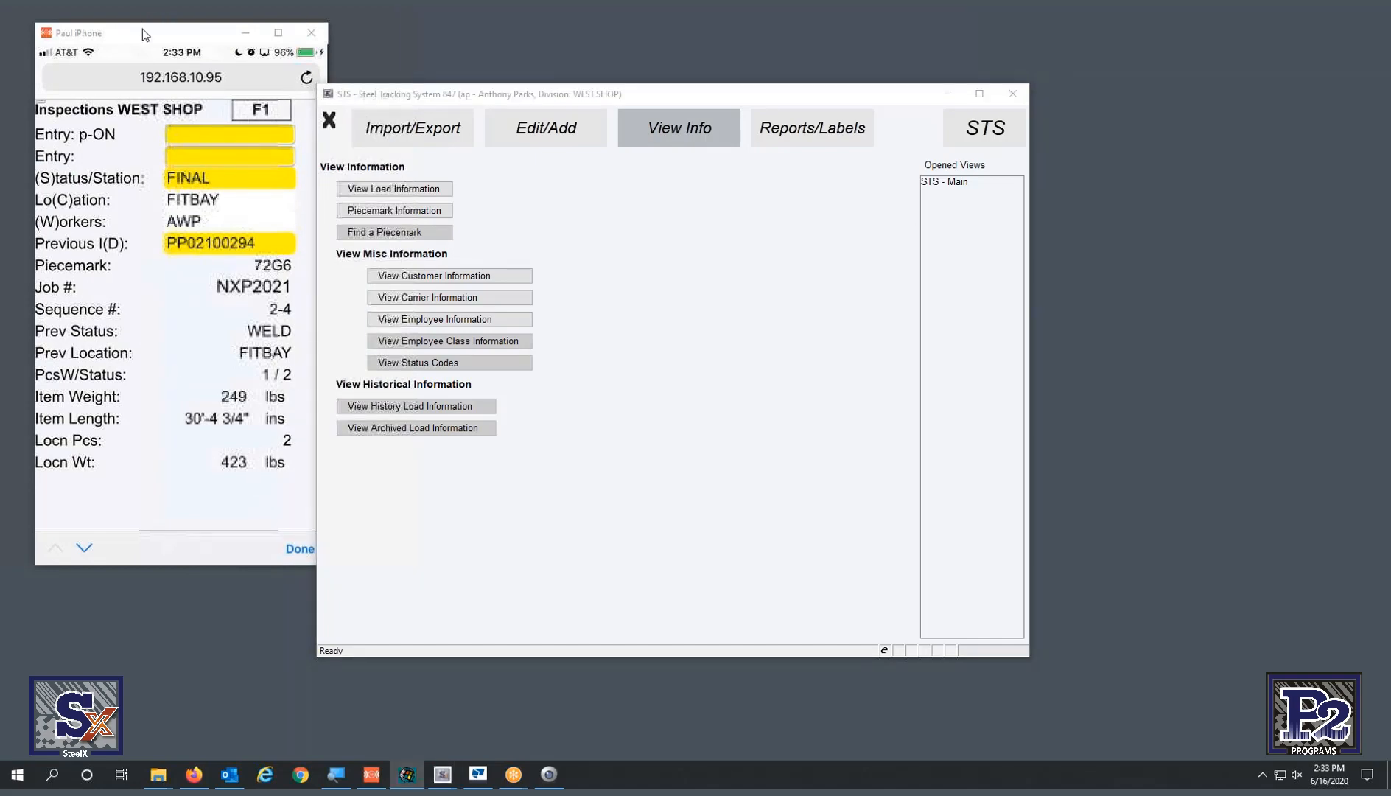
left_click_drag(142, 30, 191, 57)
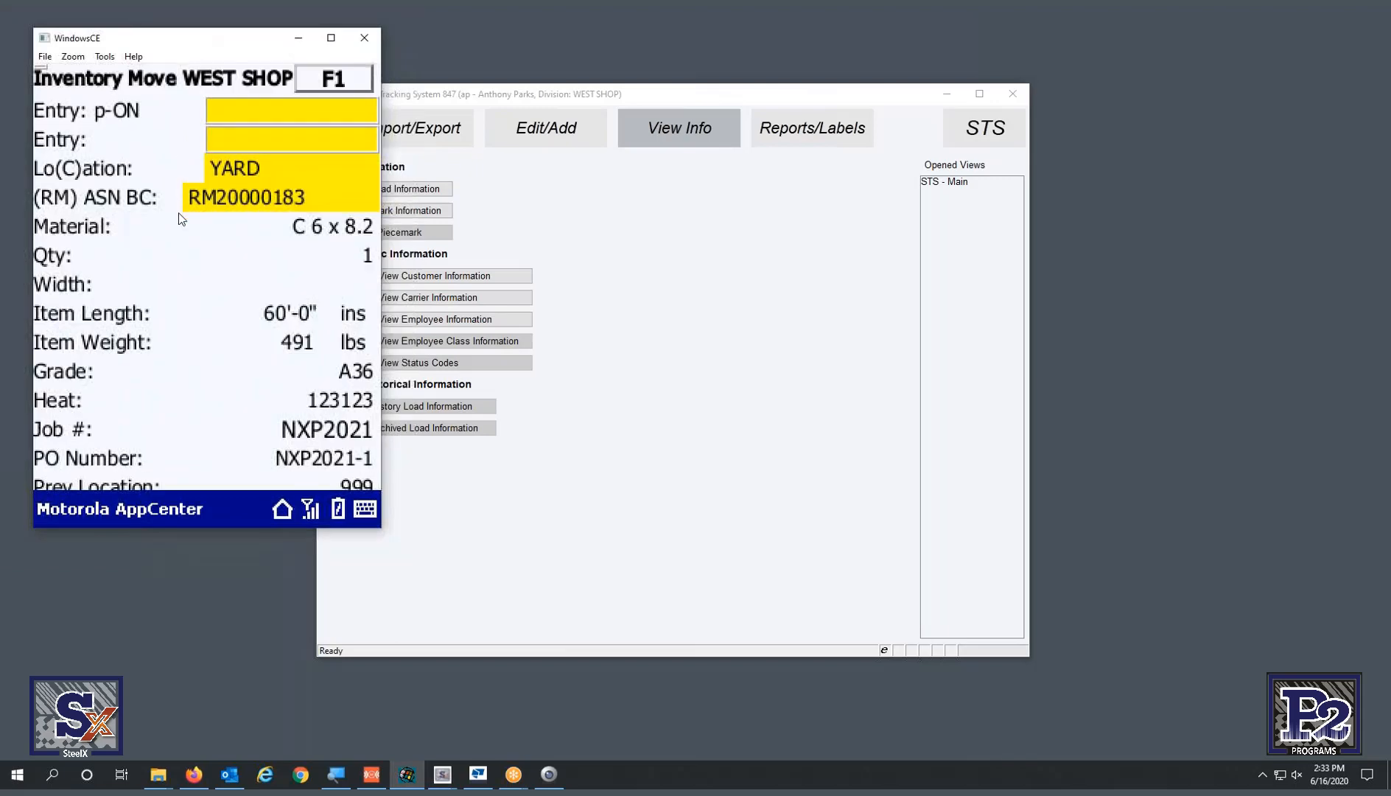
left_click(340, 89)
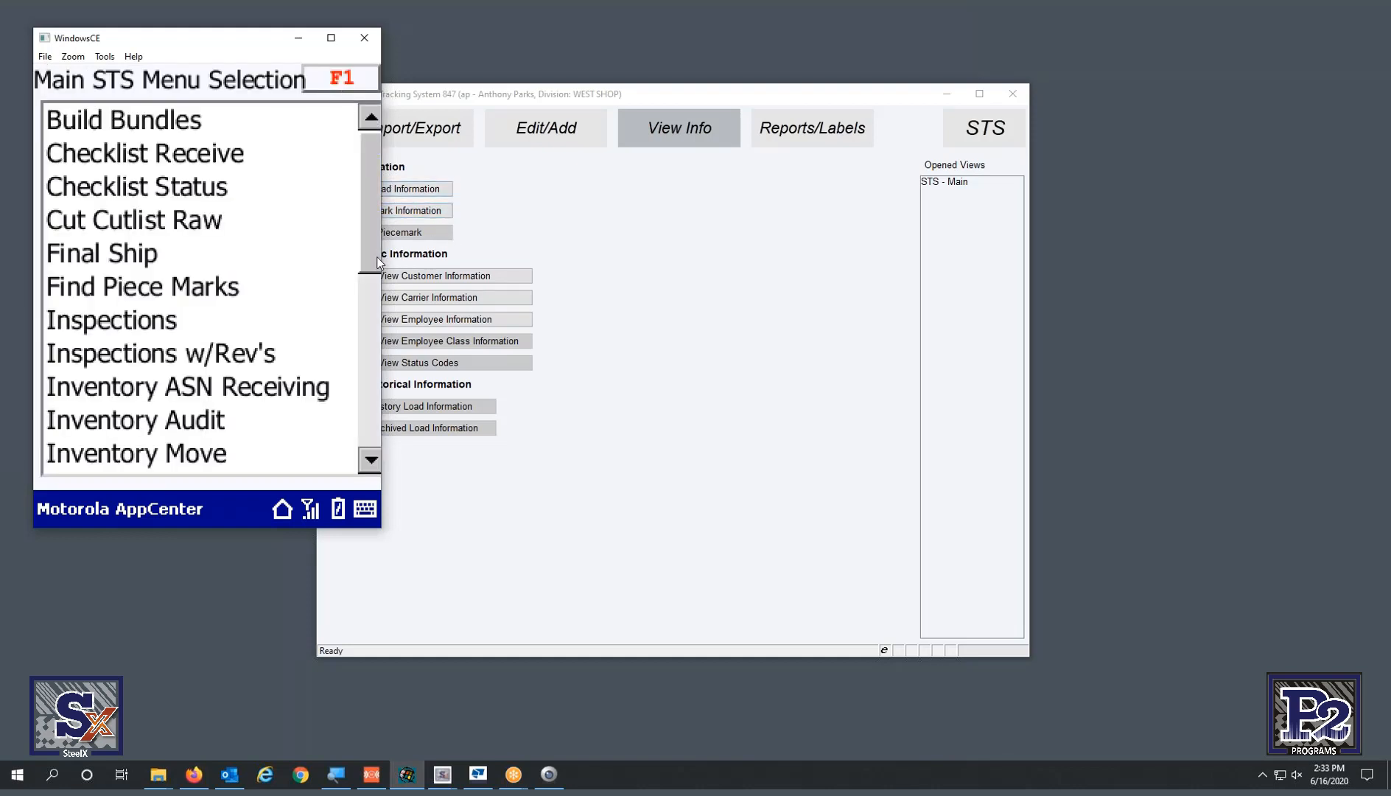
scroll(370, 341, "down", 5)
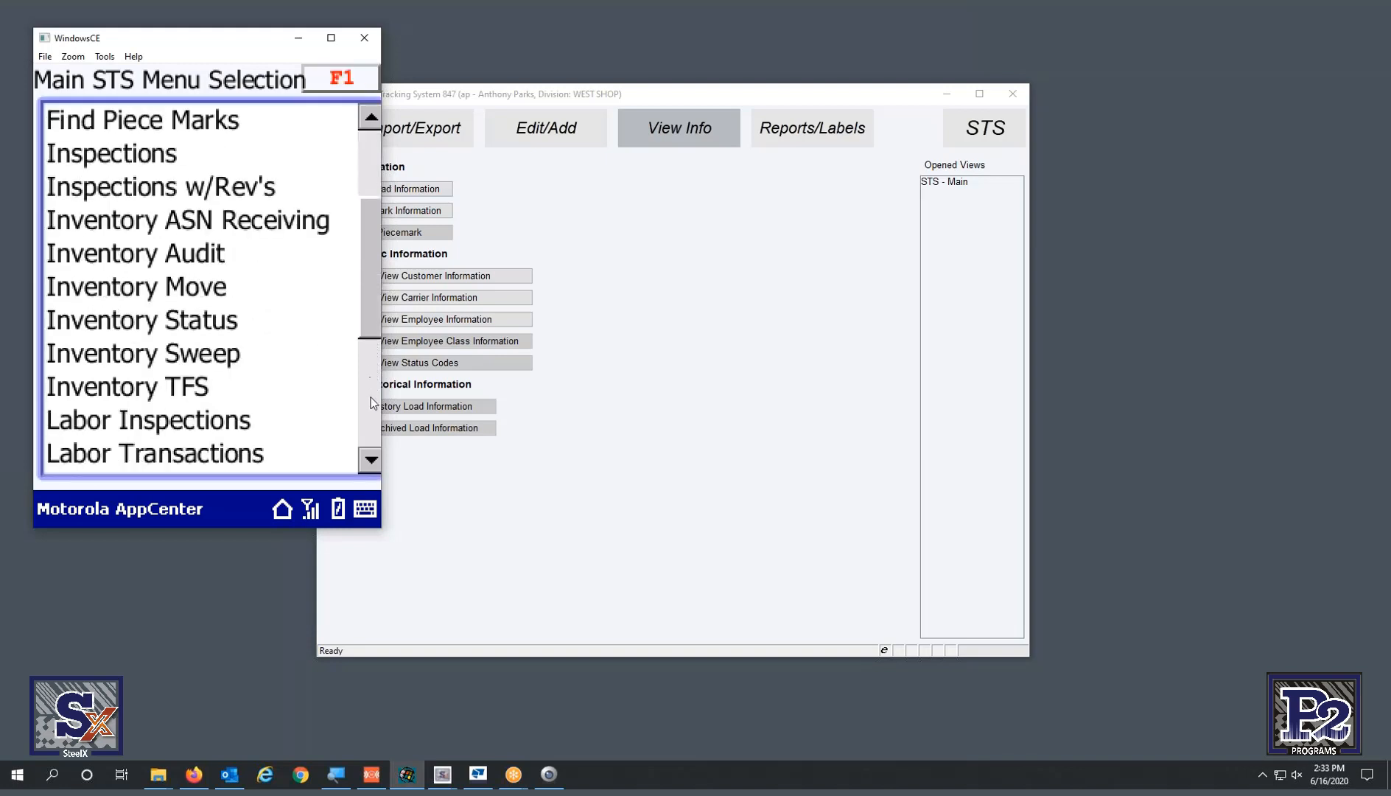
scroll(371, 403, "down", 3)
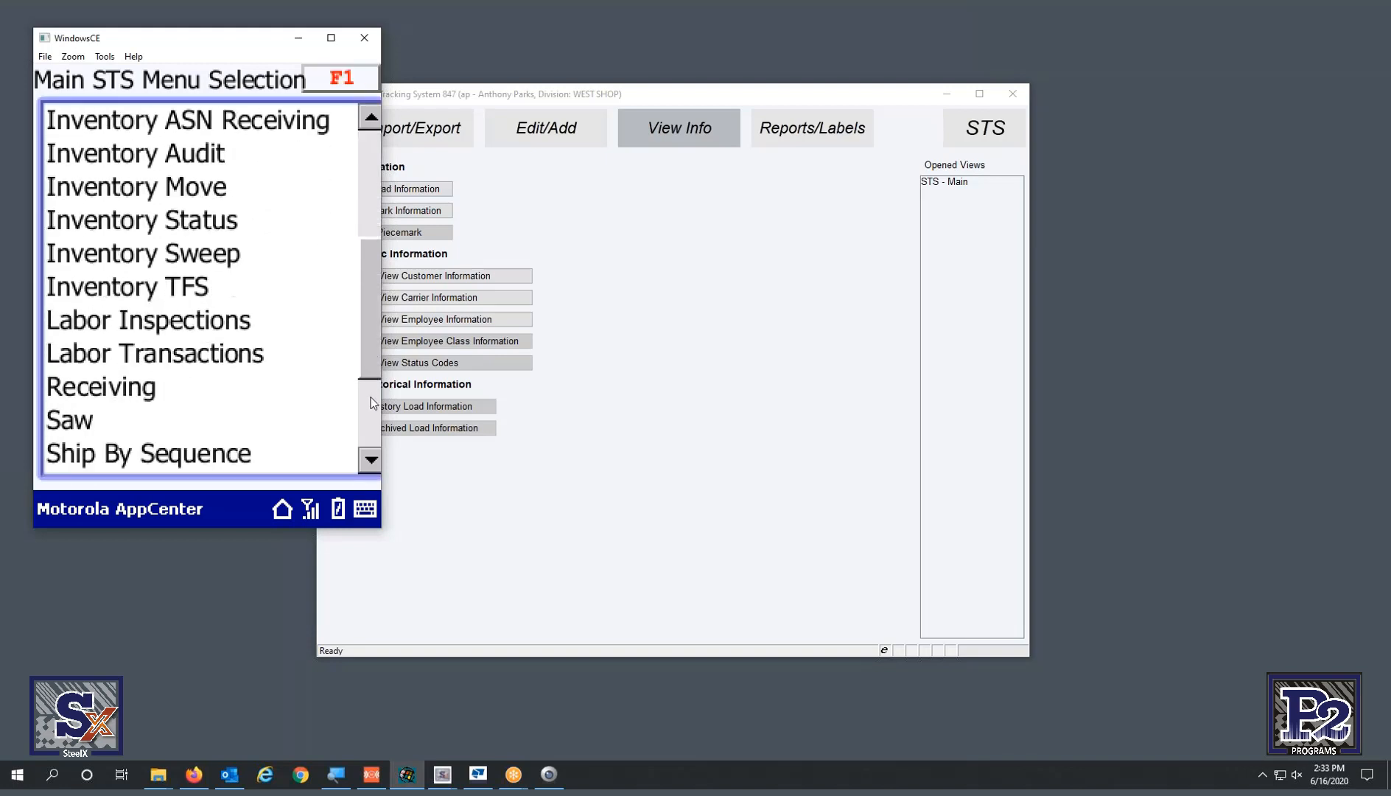
scroll(372, 402, "down", 2)
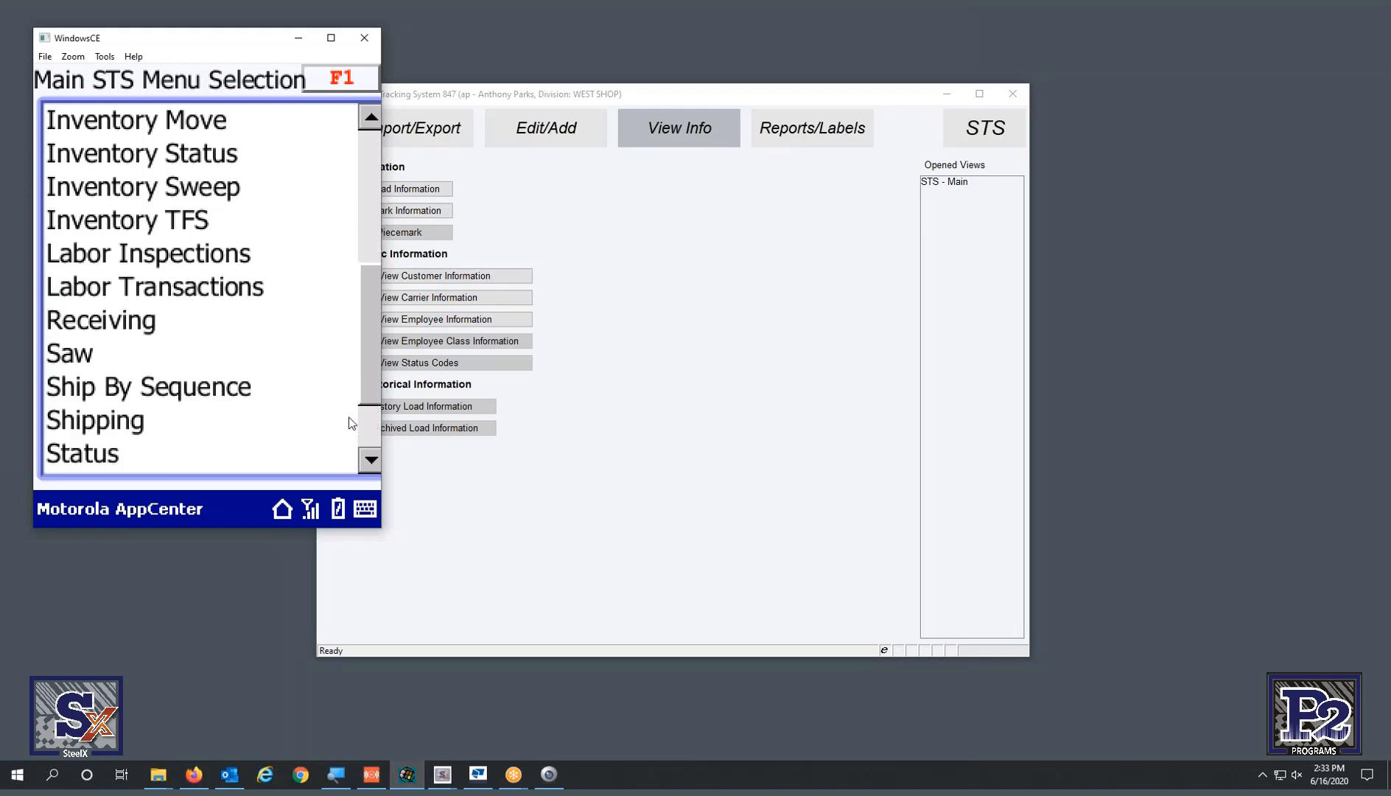
left_click(350, 423)
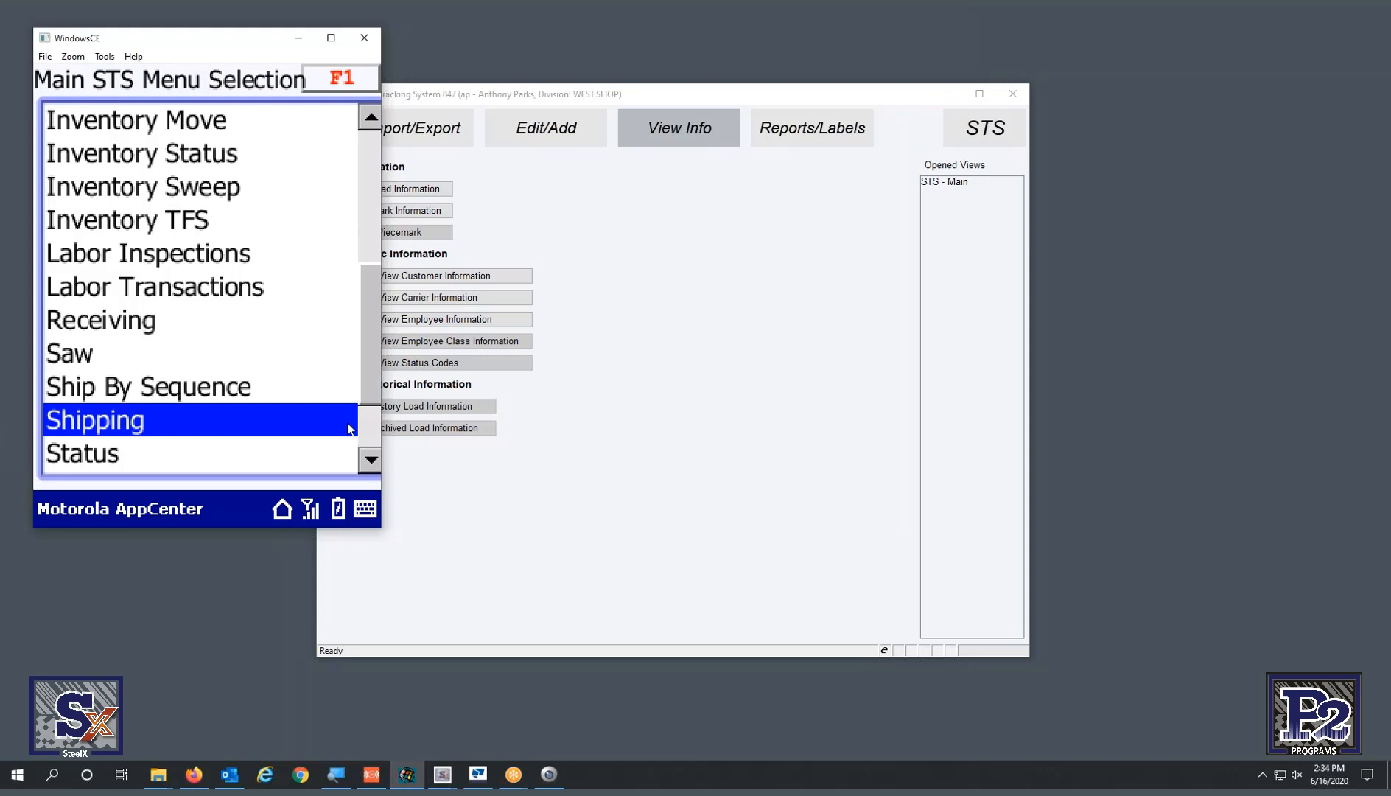
left_click(347, 419)
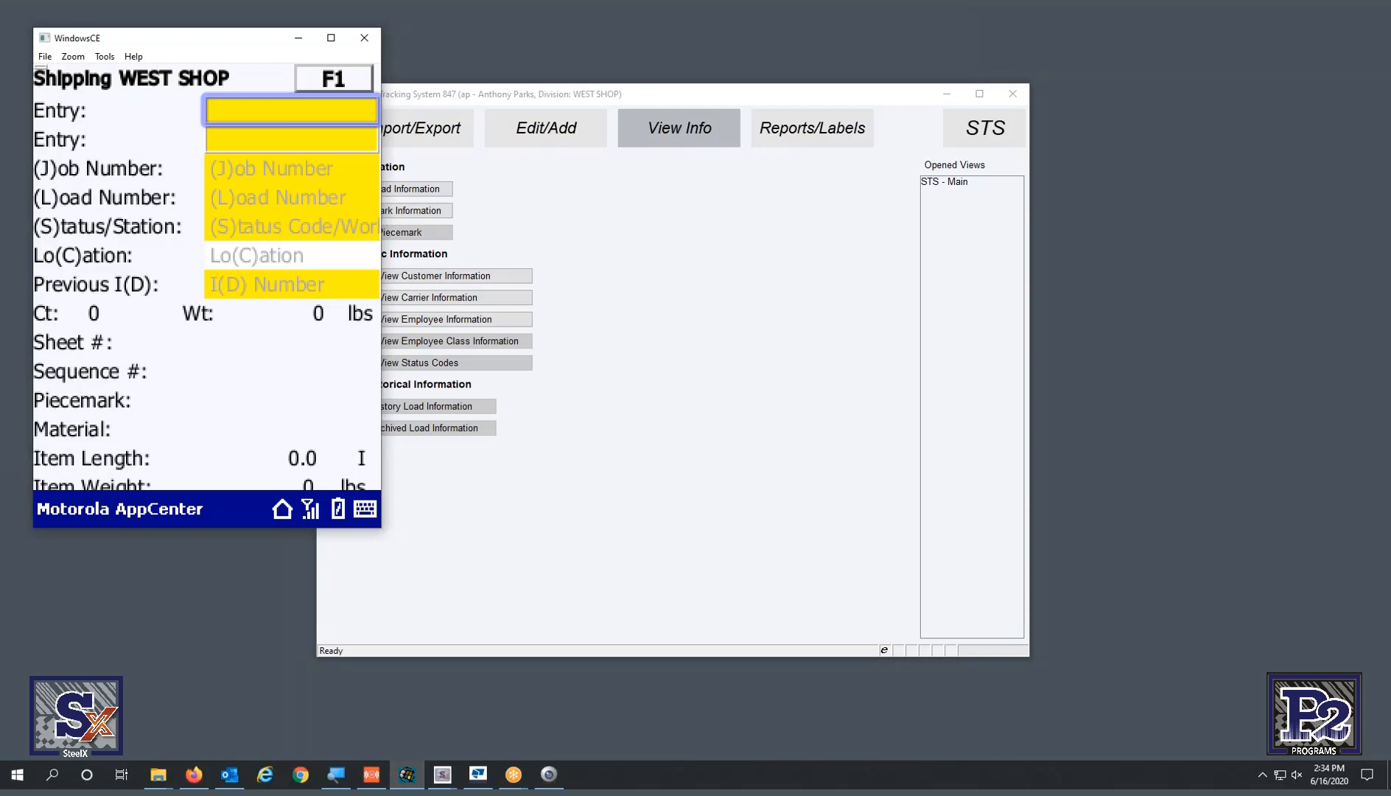
- Drag the phone mirror window back on screen beside the emulator's Shipping screen
left_click_drag(1390, 72, 539, 60)
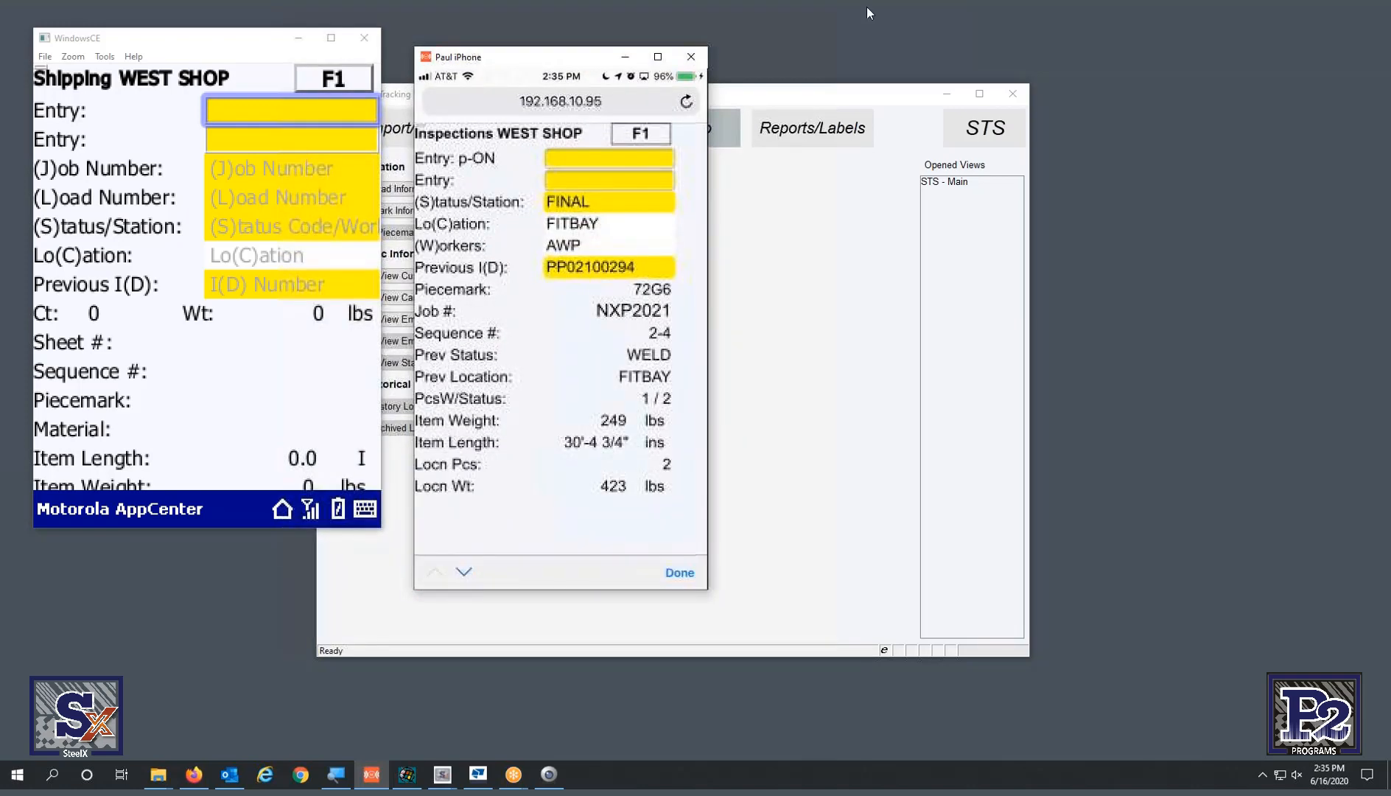
- Move the phone mirror off screen so only the Shipping WEST SHOP screen remains
left_click_drag(562, 63, 1390, 64)
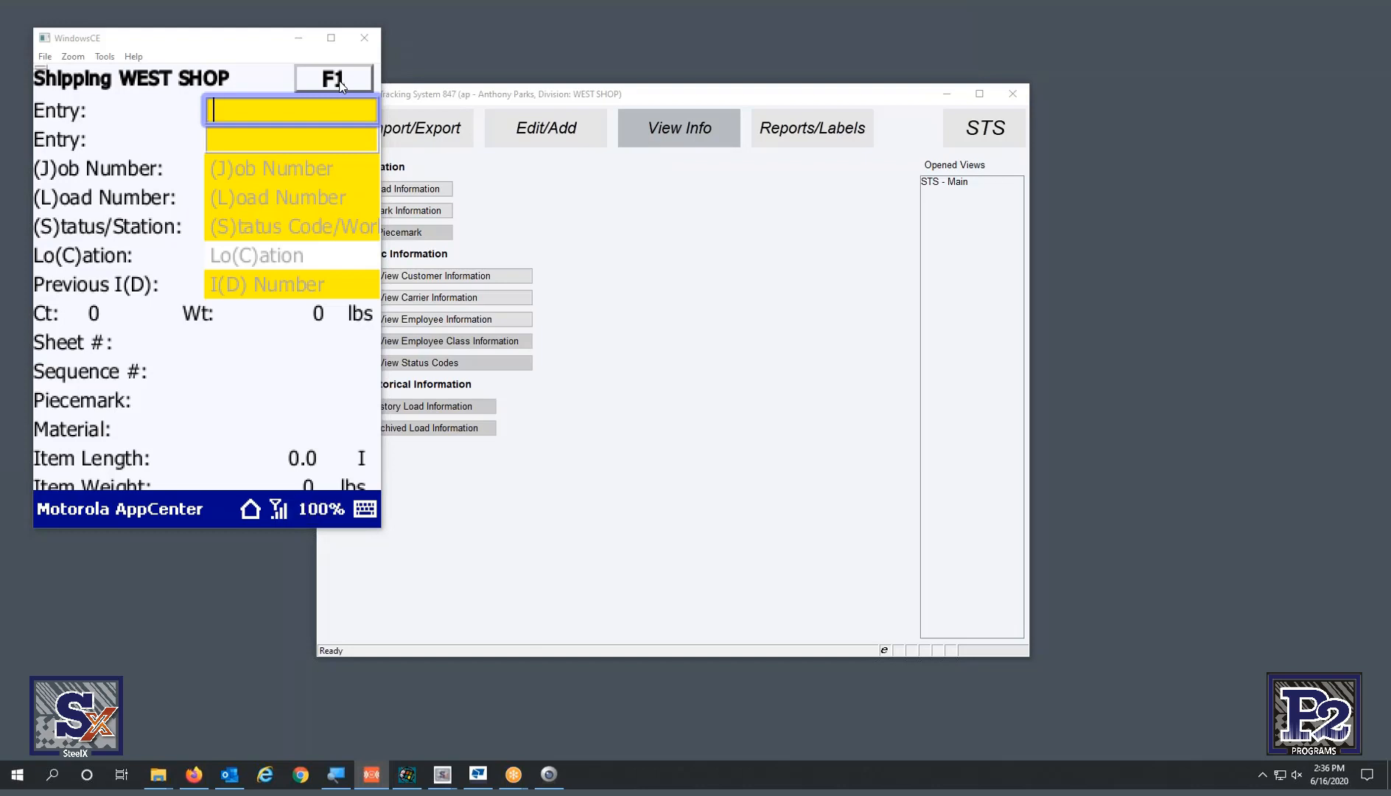
- Enter job NXP2021, create new load 2 with L, answer n to interim load, and type SLOAD
type("jnxp2021")
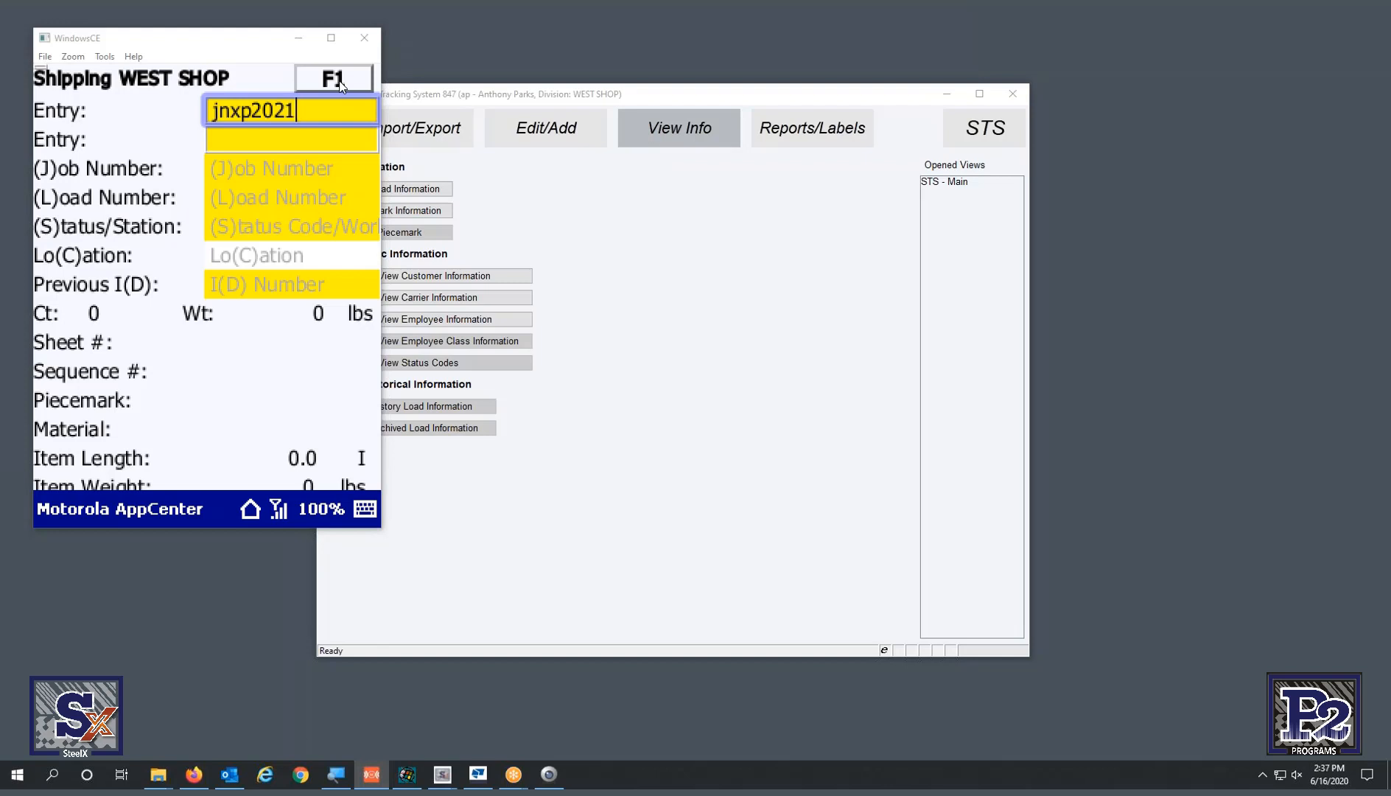
key("Return")
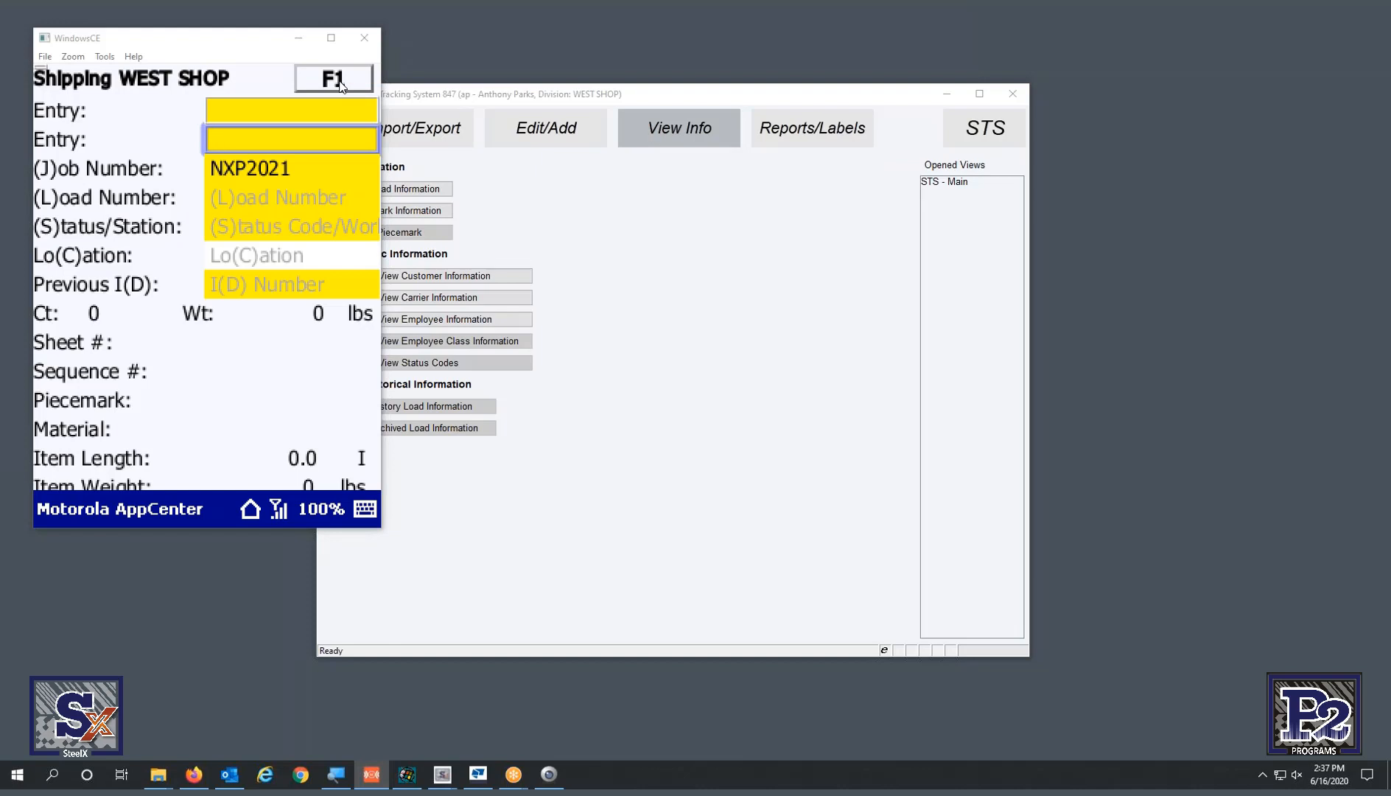
type("L")
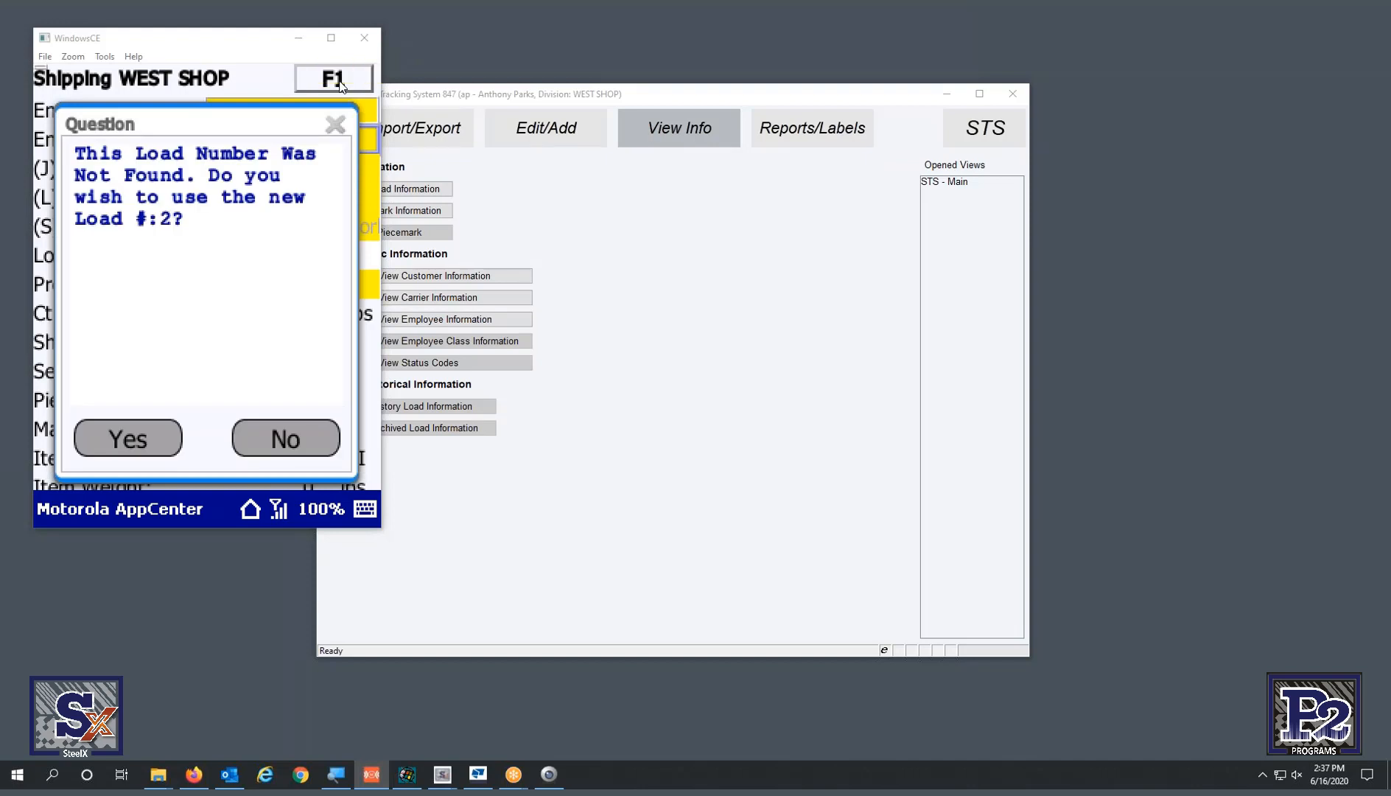
key("Return")
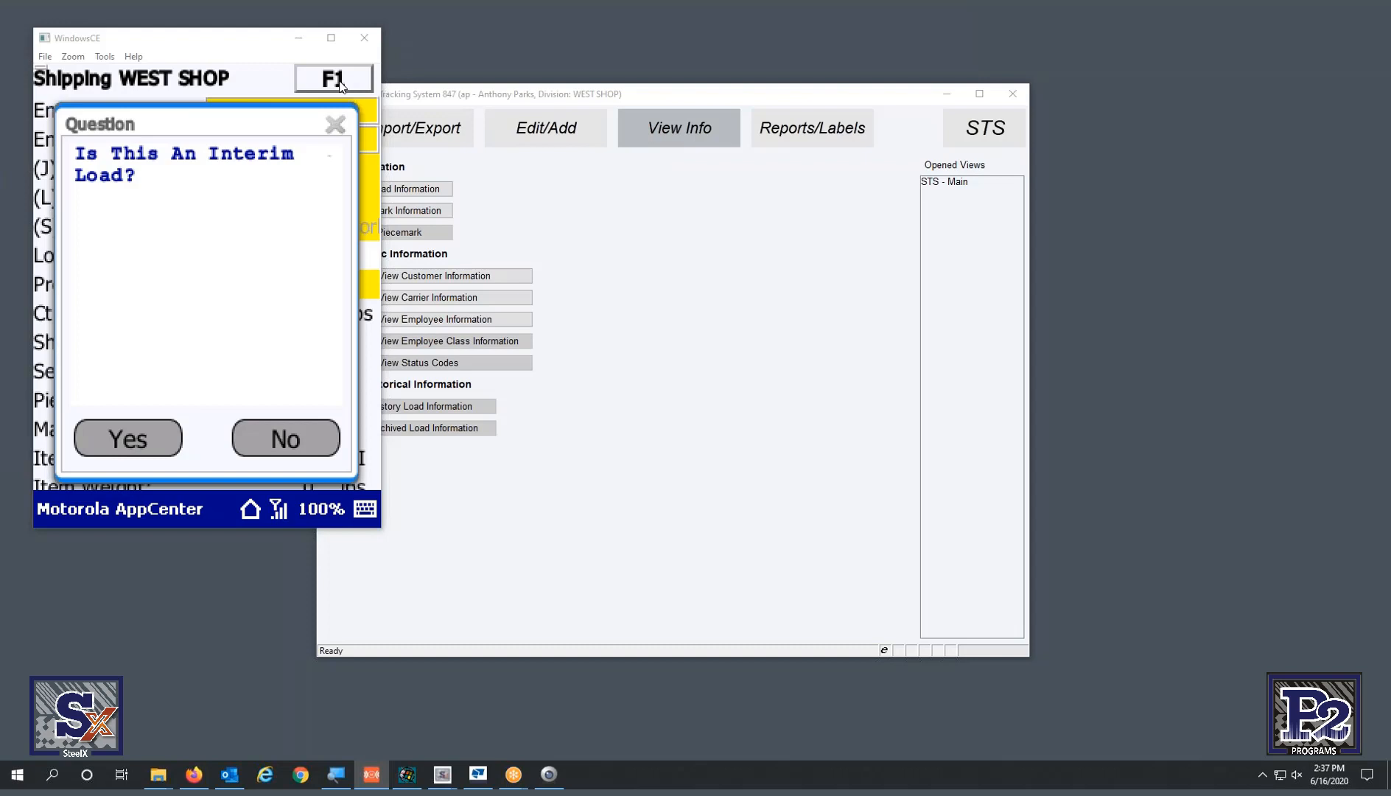
key("n")
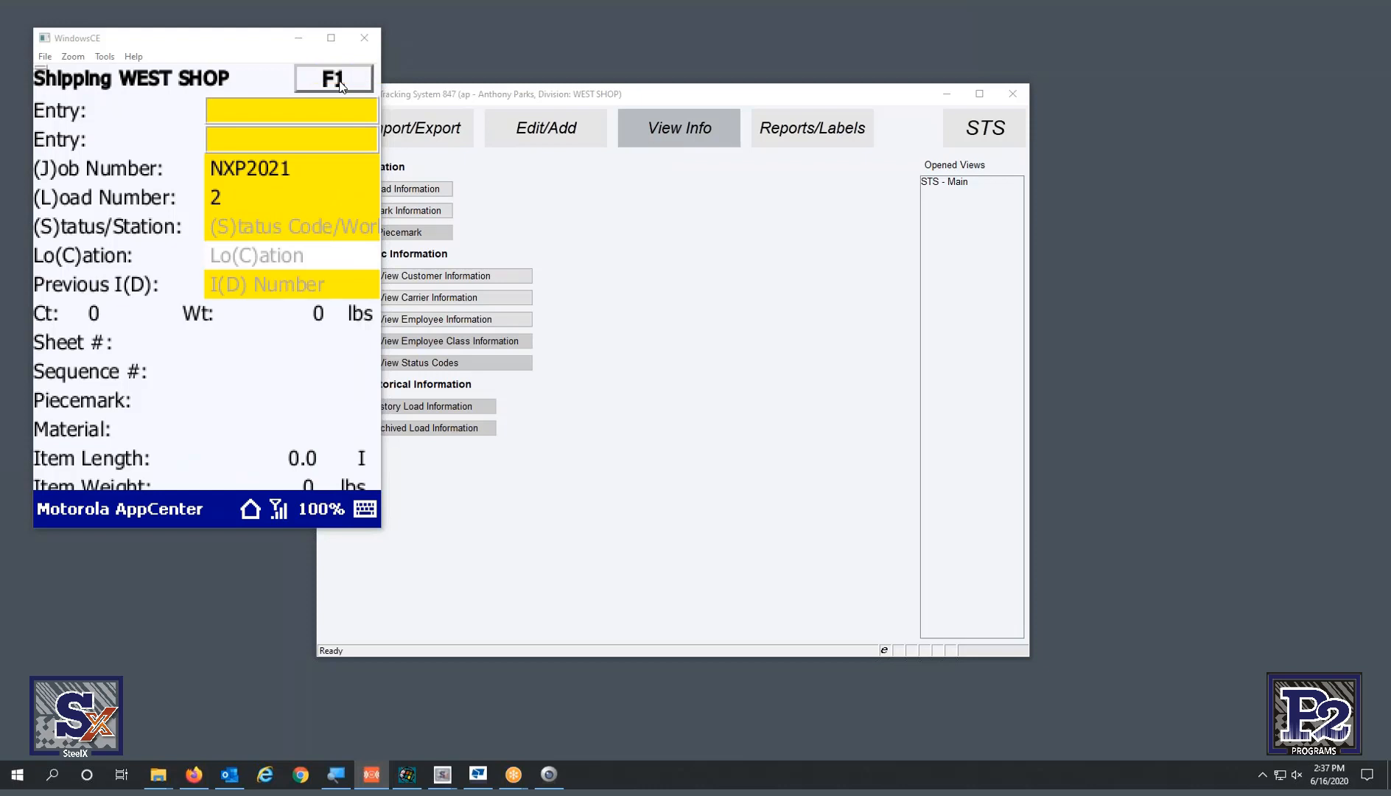
type("SLOAD")
- Dock the STSmobile window beside the emulator and reopen Checklist Receive from the Main STS Menu
left_click_drag(1089, 77, 506, 46)
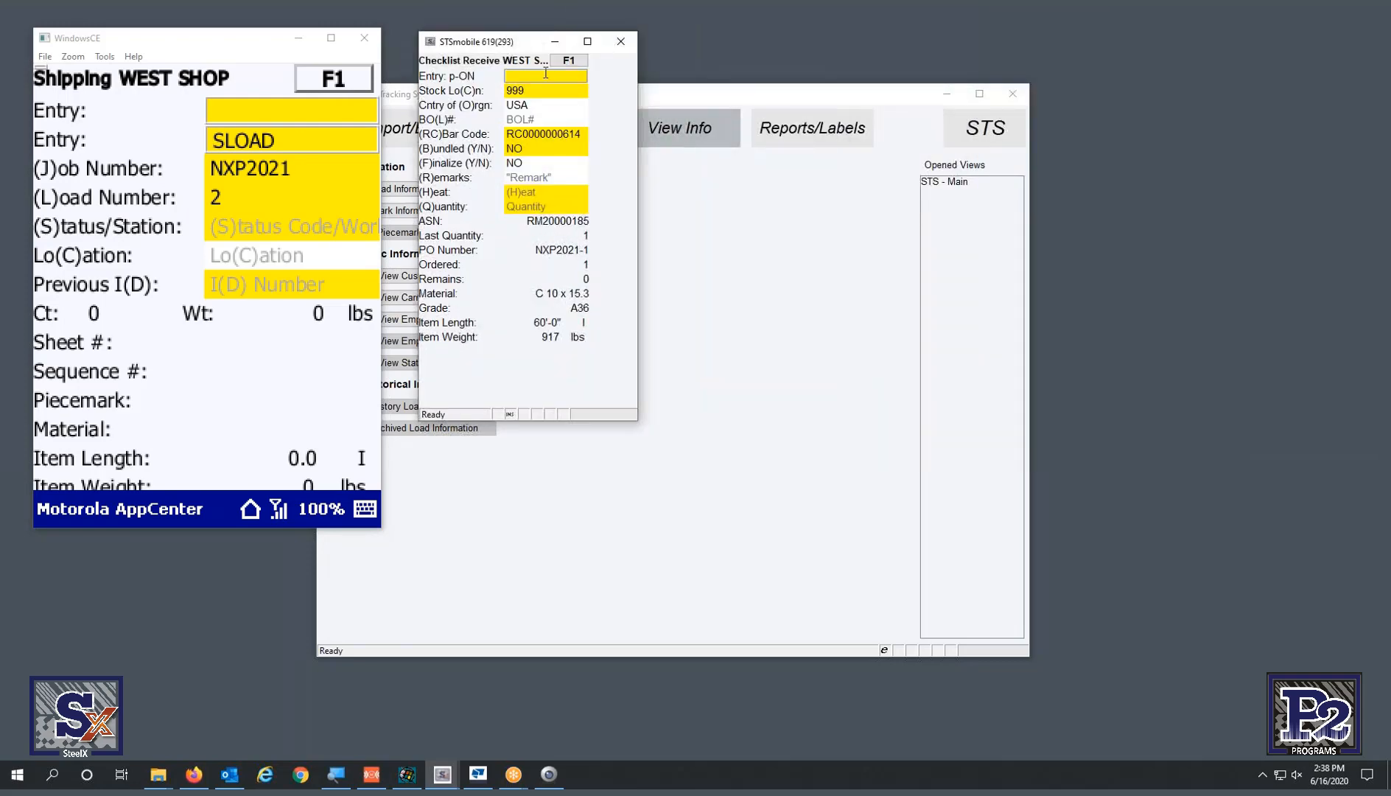
left_click(569, 60)
left_click(524, 126)
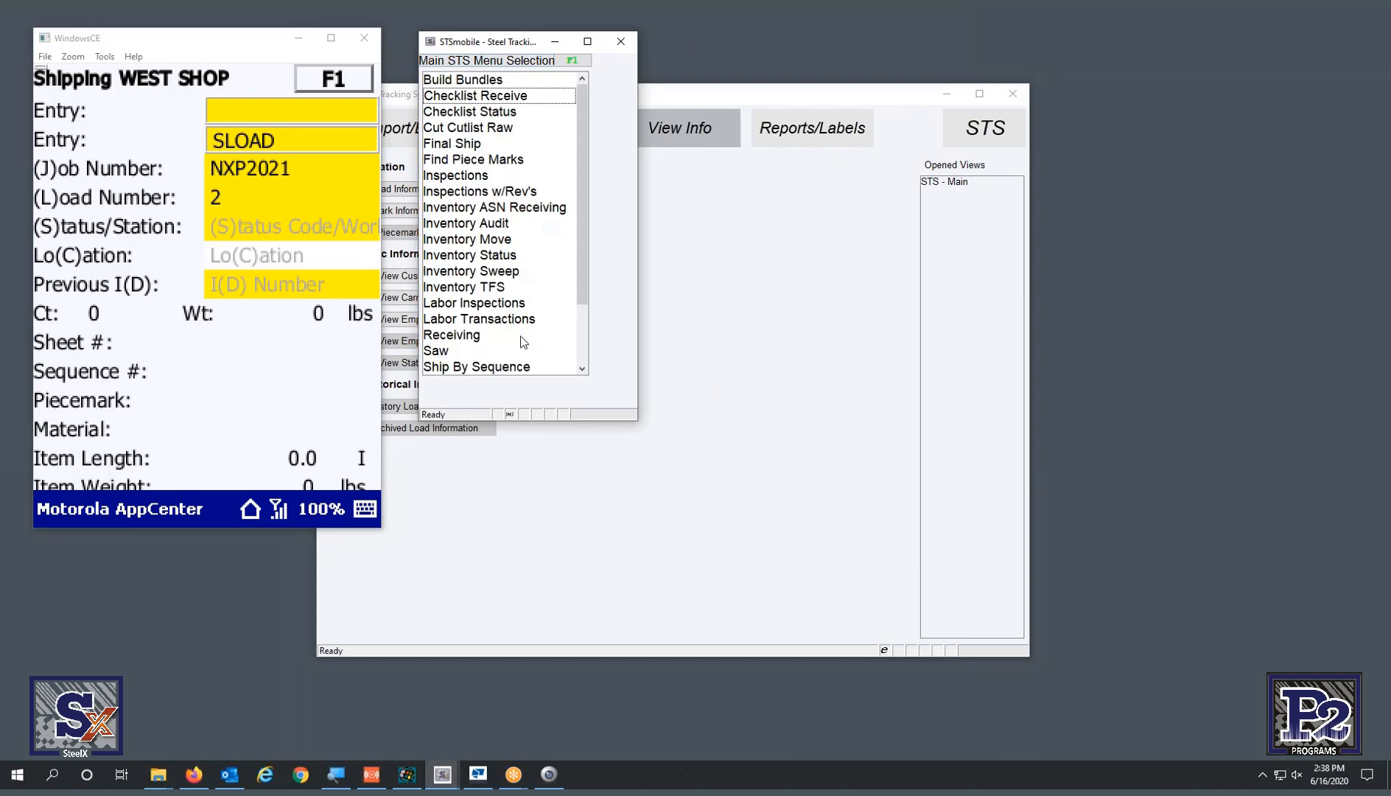
scroll(582, 332, "down", 2)
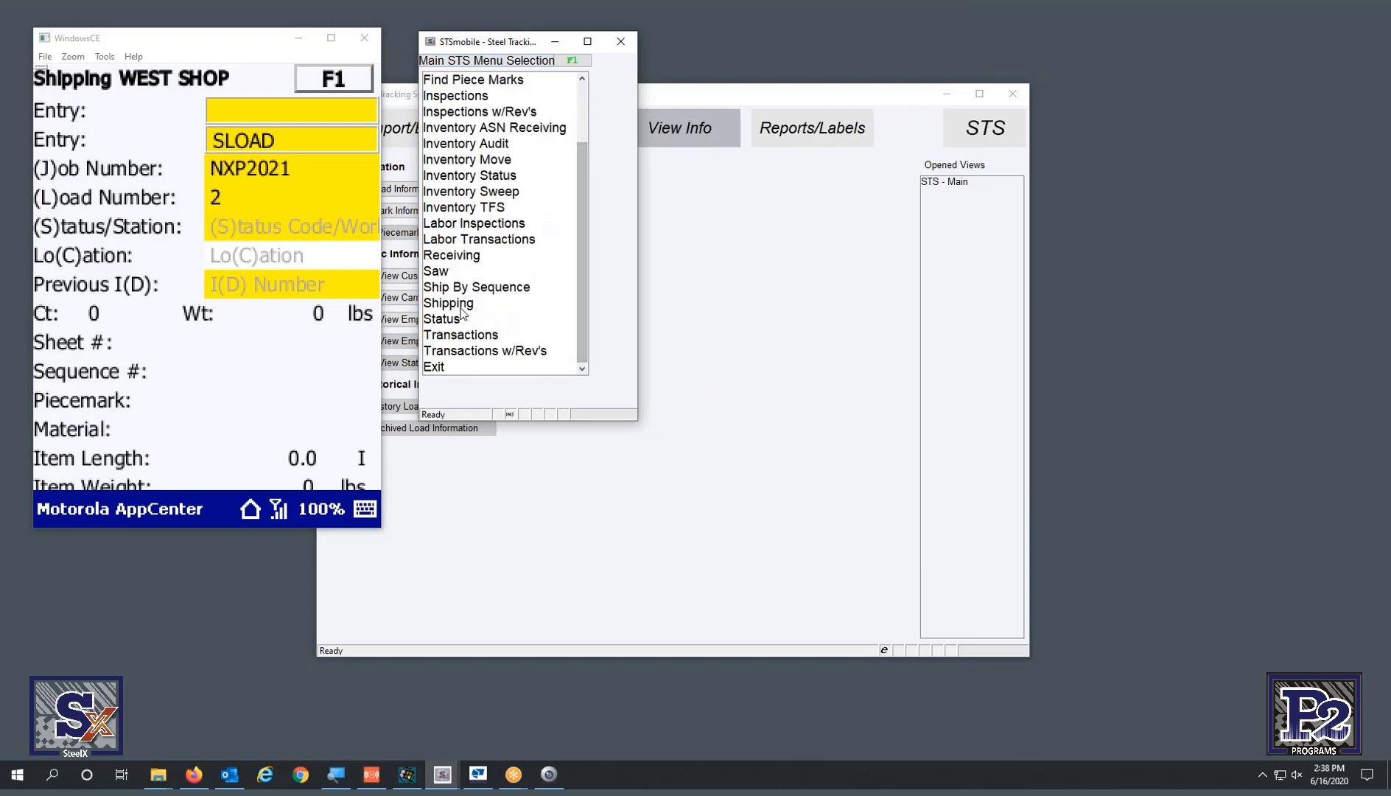
key("Return")
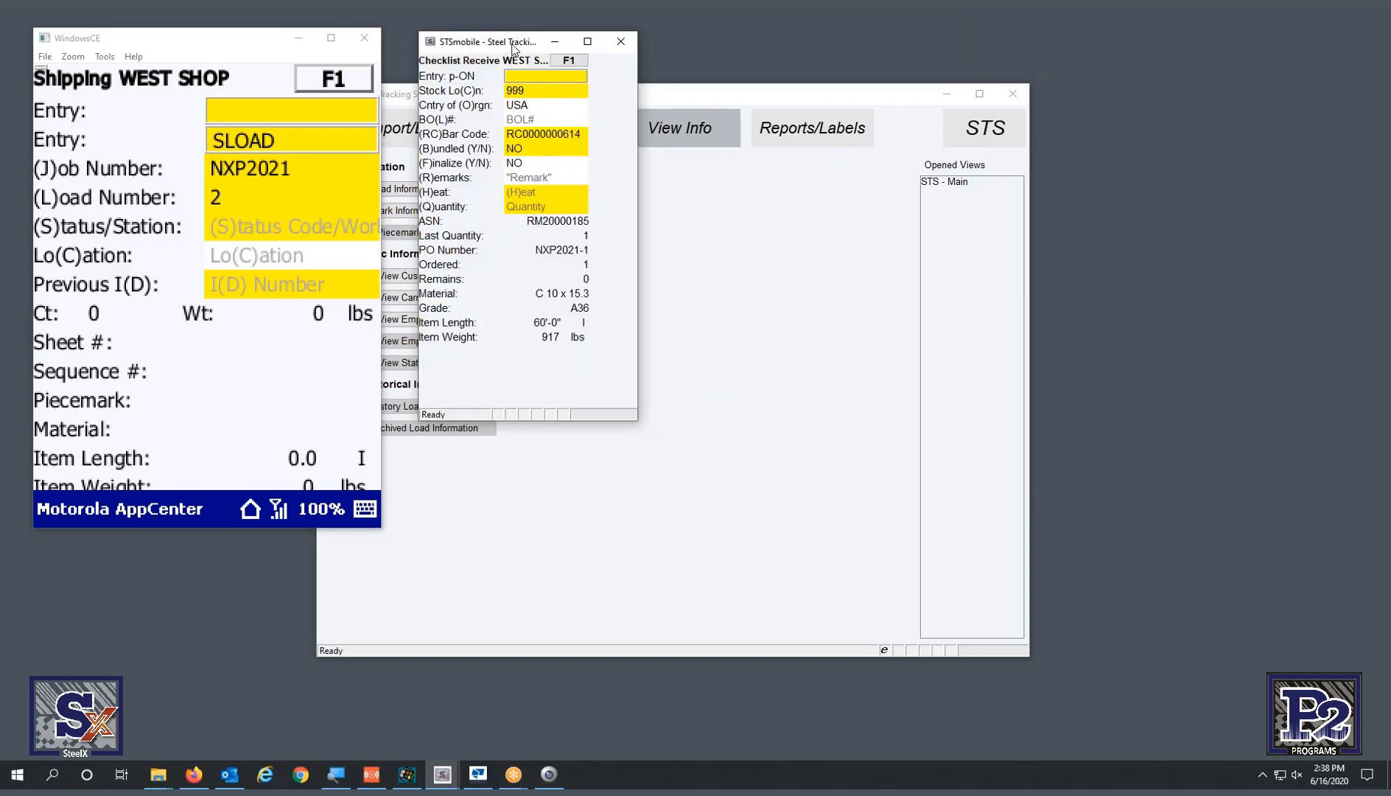
left_click_drag(516, 42, 580, 68)
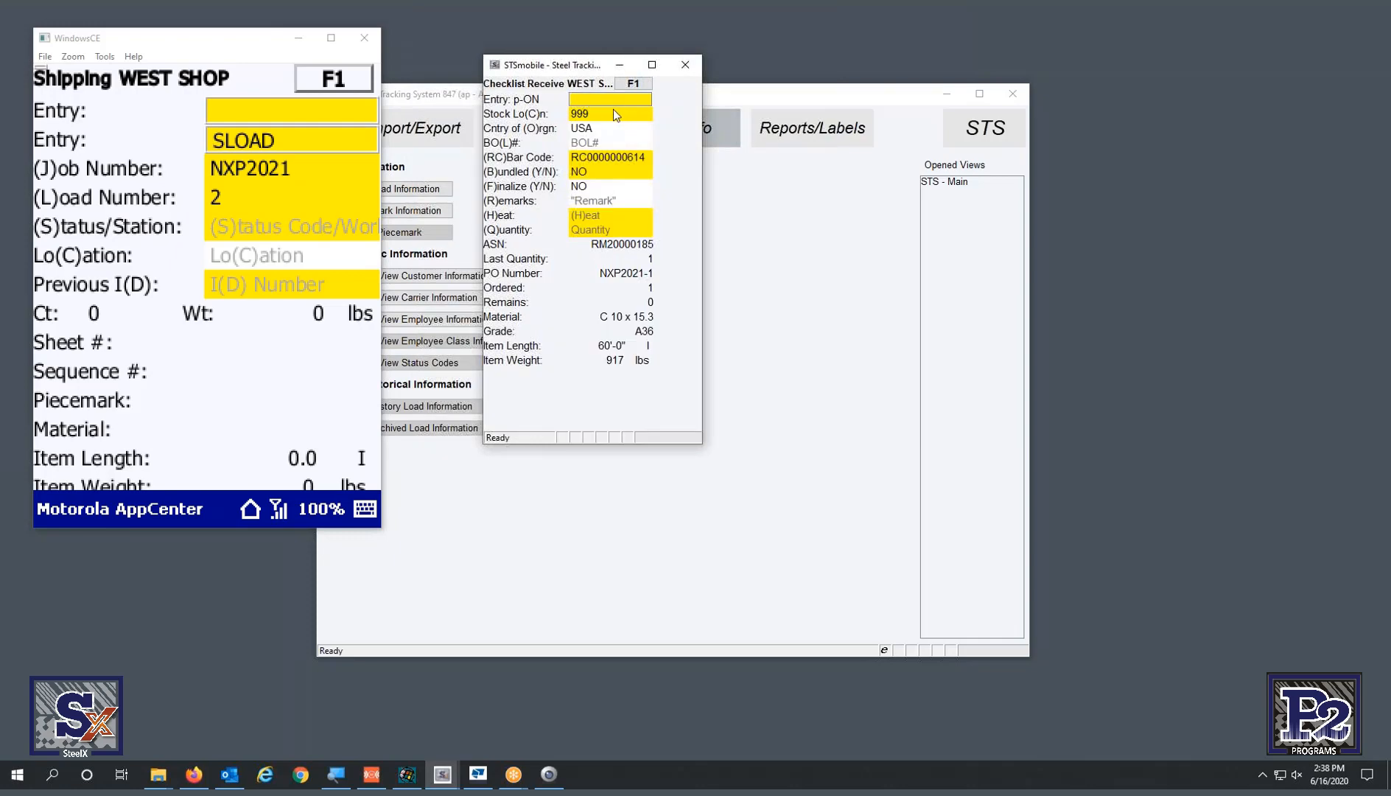
- On STSmobile's Shipping screen, enter job JNXP2021, load L2 and status SLOAD
key("Escape")
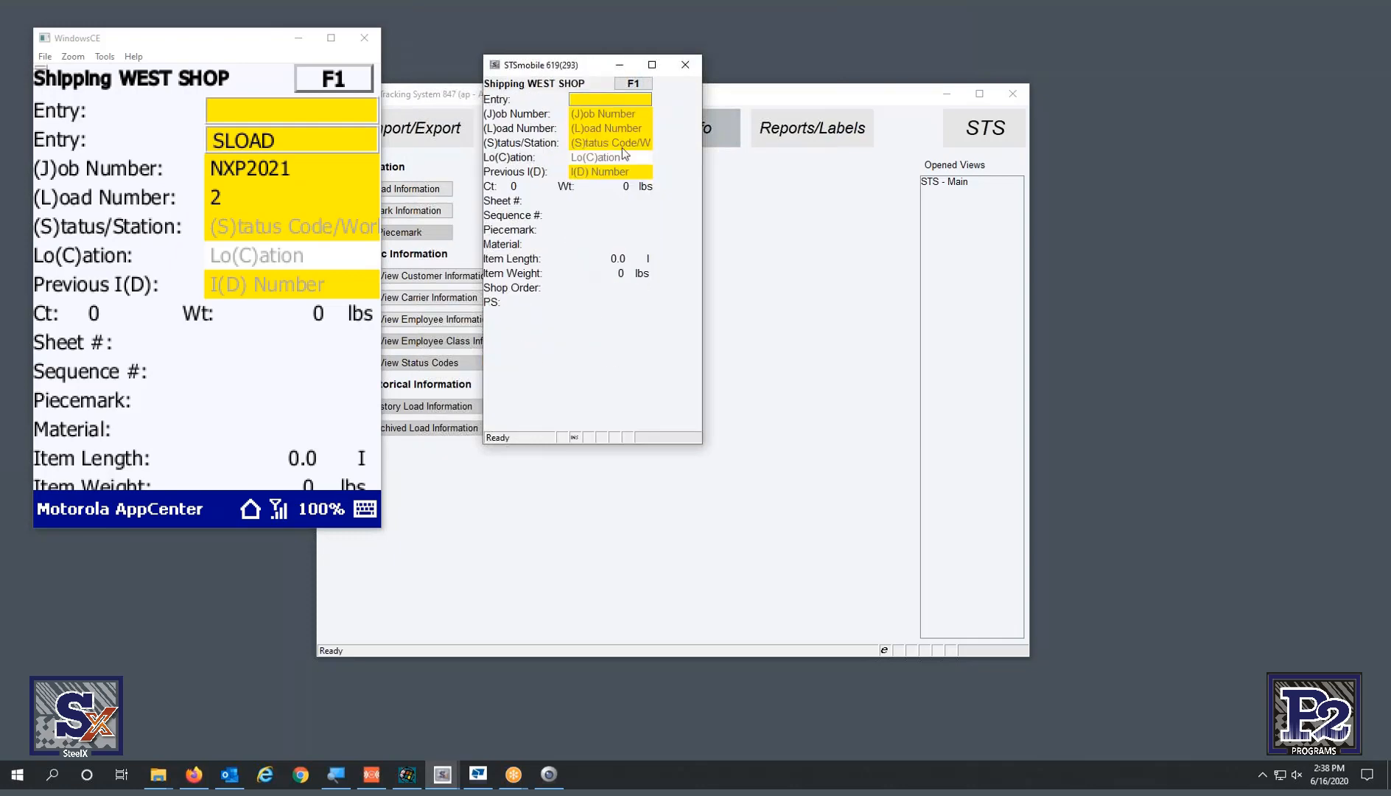
type("JNXP")
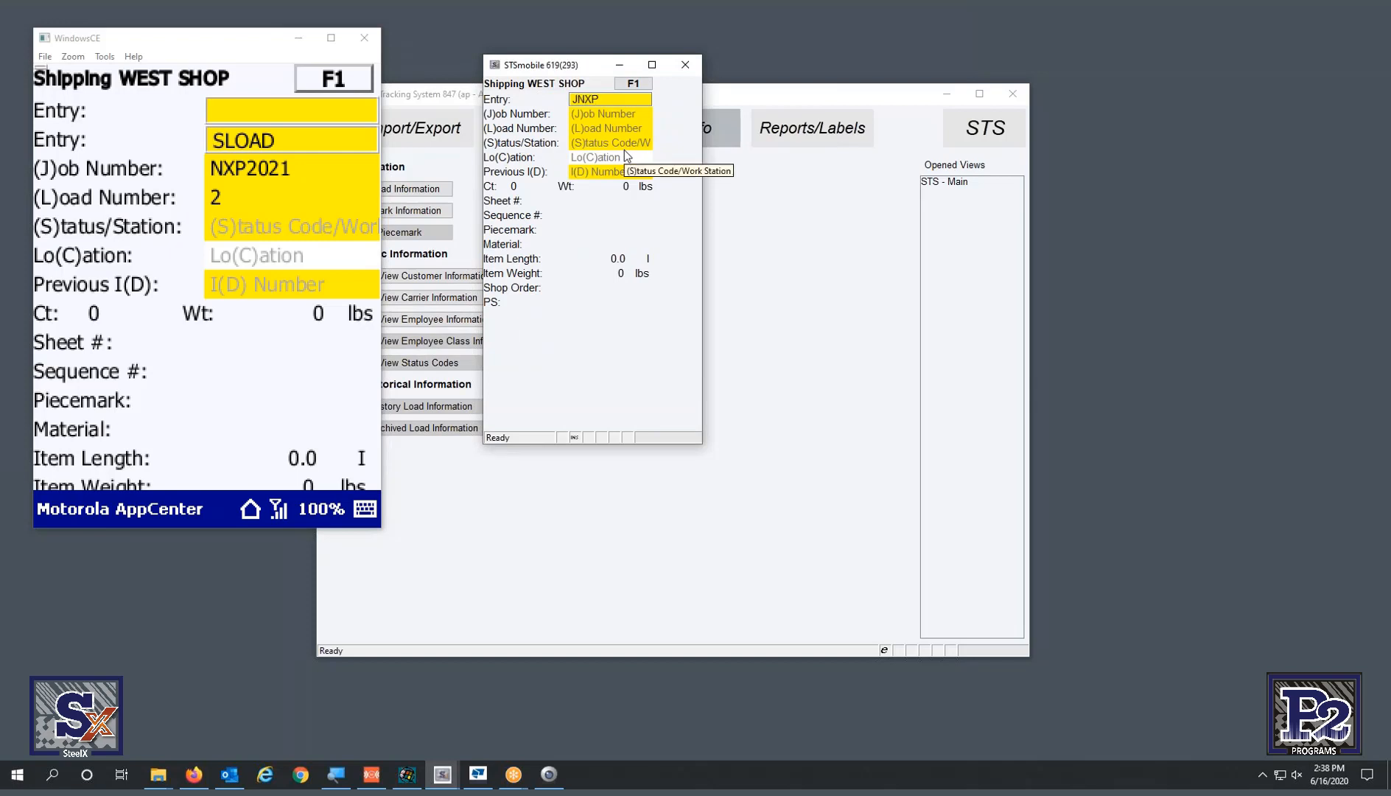
type("2021")
key("Return")
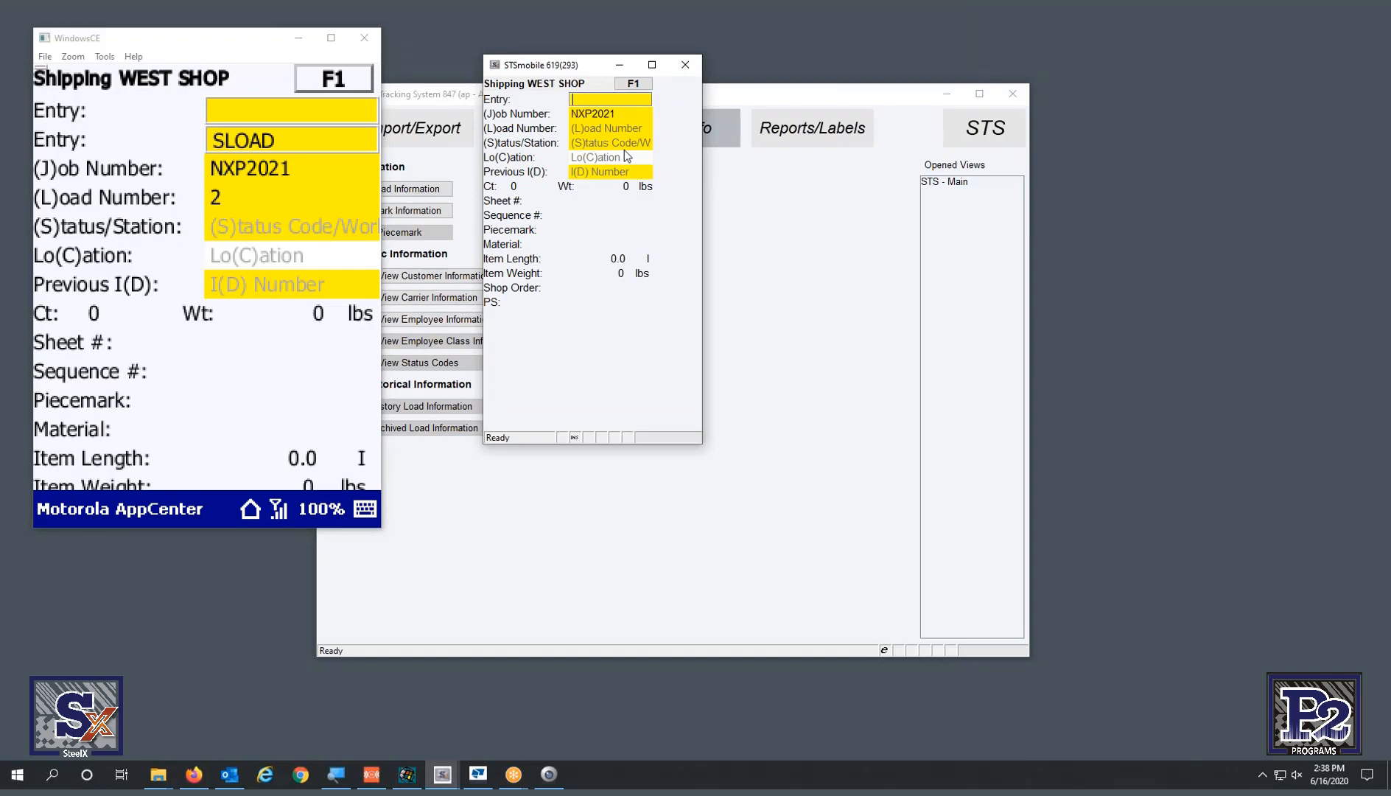
type("L2")
key("Return")
type("SLOAD")
key("Return")
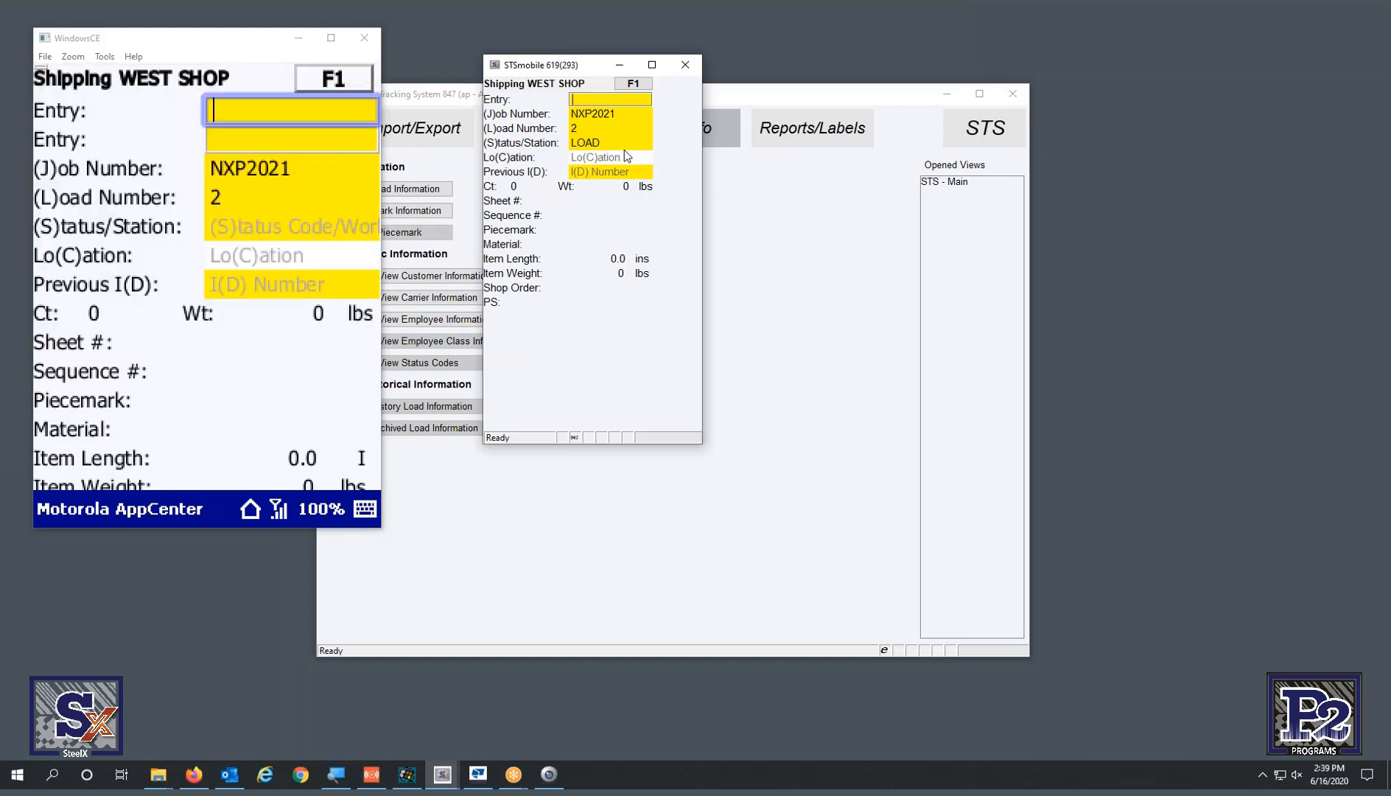
- On the emulator, set status LOAD and location YARD, then load piece PP02100294
type("sload")
key("Return")
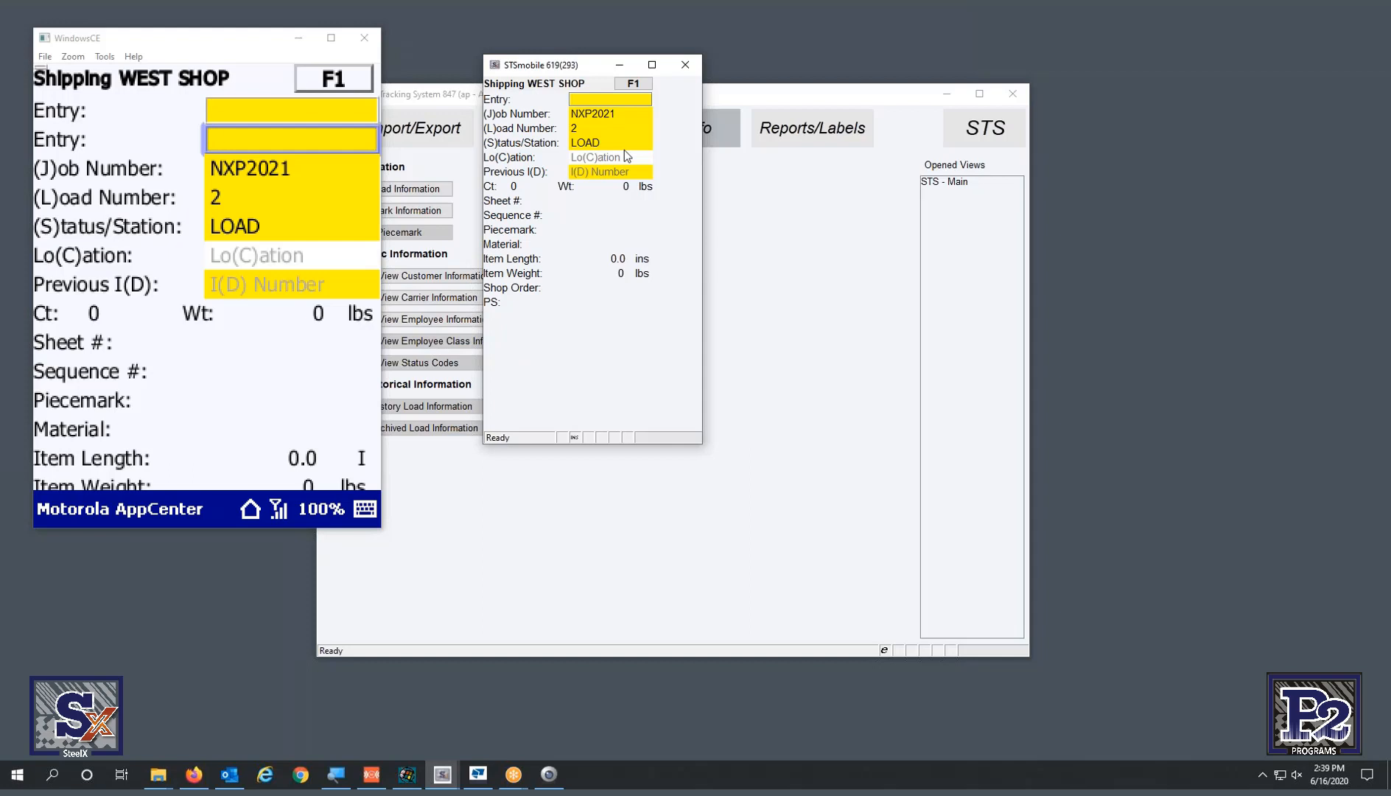
type("CYARD")
key("Return")
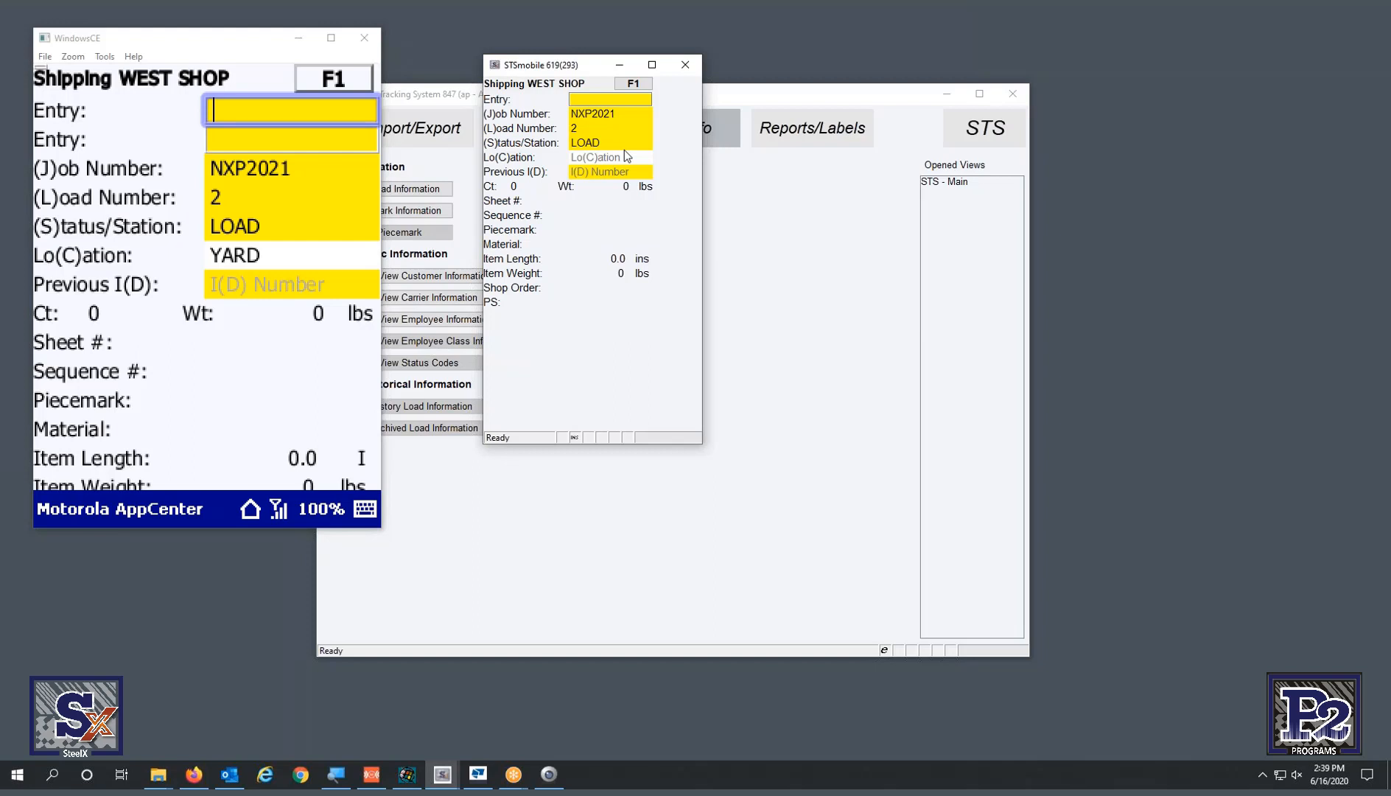
type("PP02100294")
key("Return")
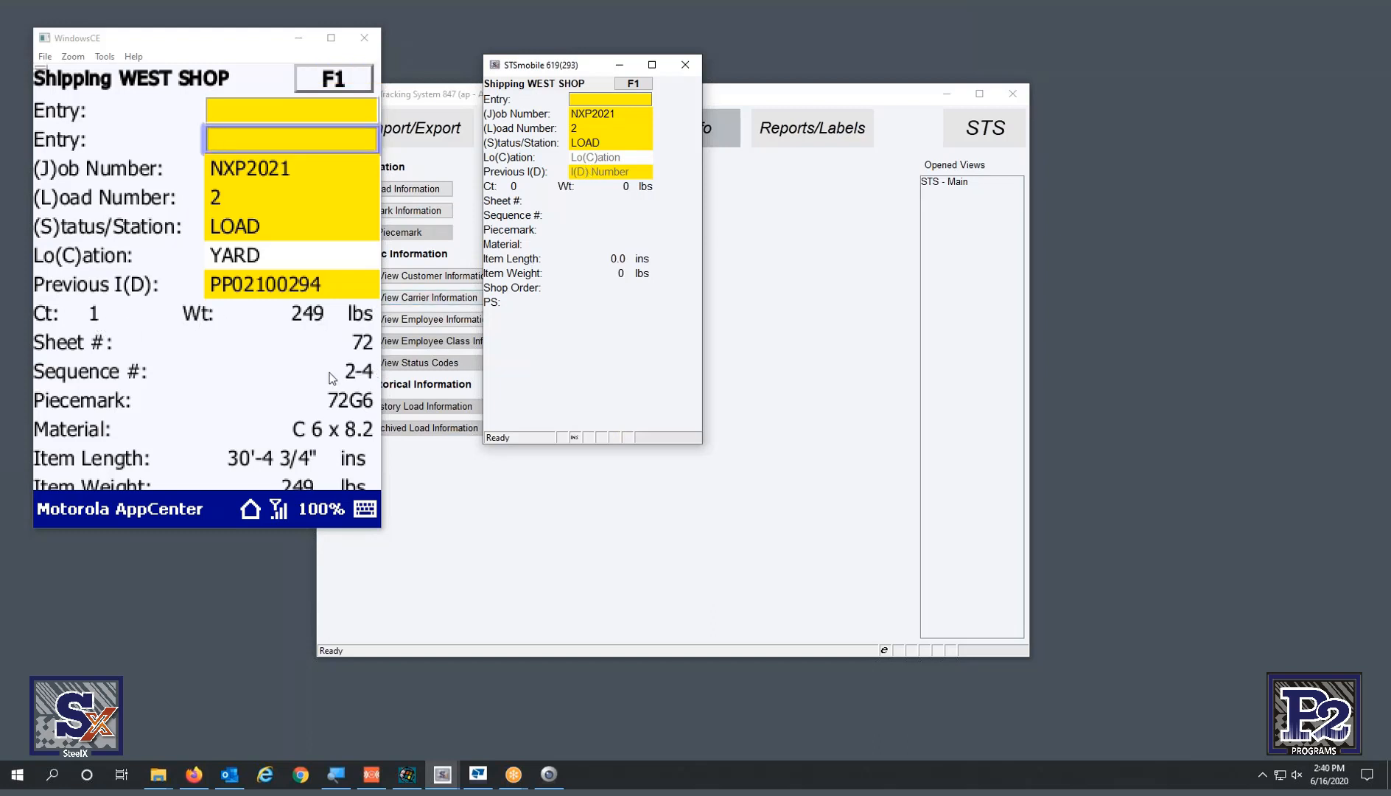
scroll(333, 378, "down", 4)
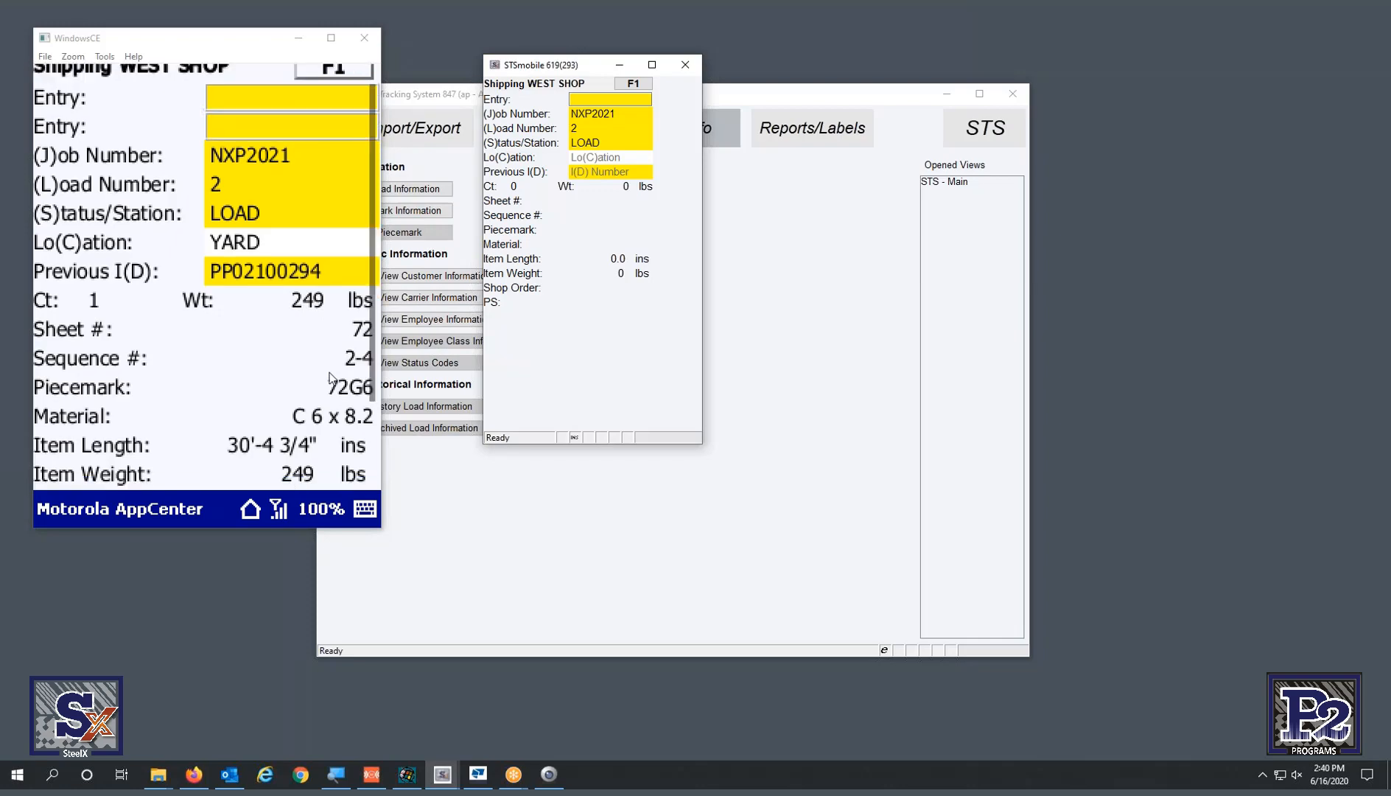
scroll(333, 378, "up", 4)
scroll(332, 378, "down", 3)
scroll(332, 378, "up", 3)
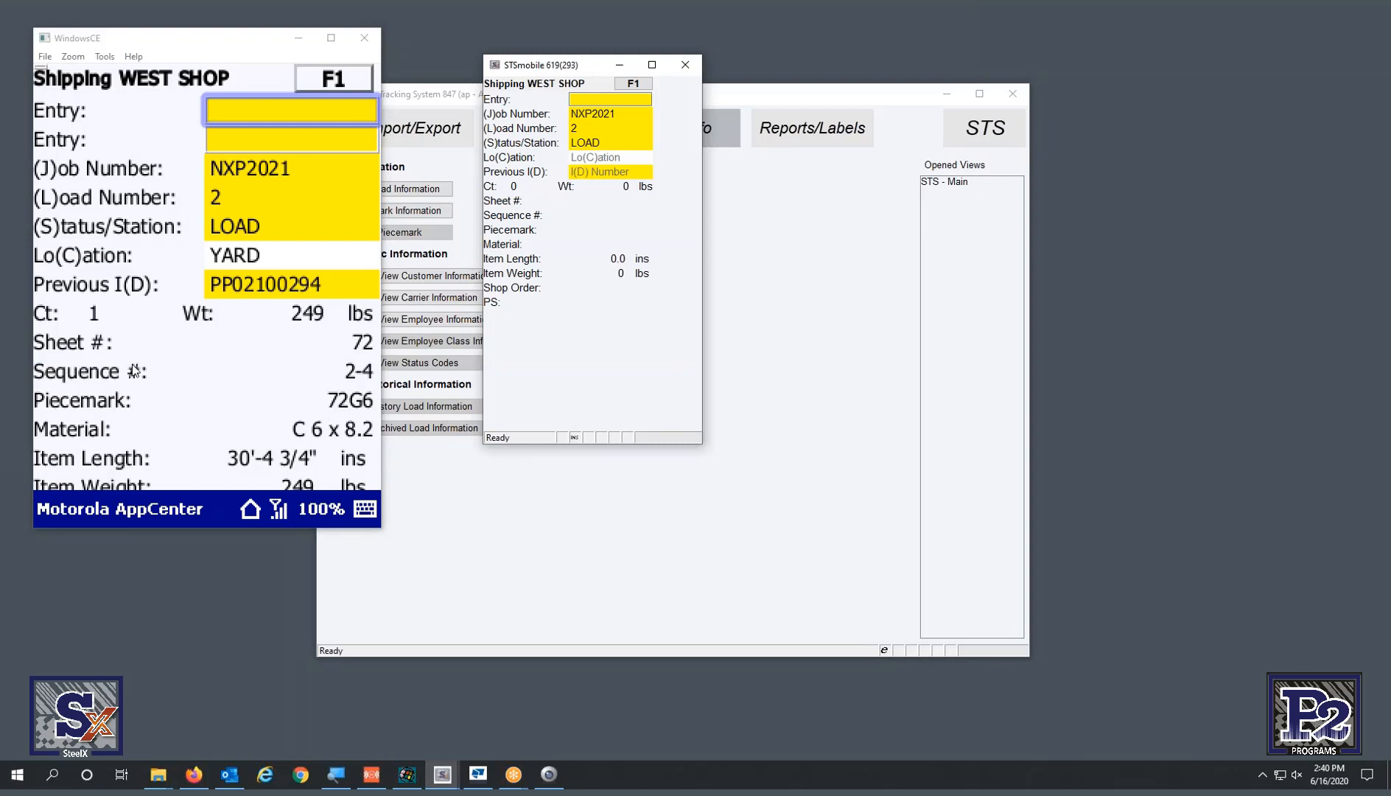
type("PP02100285")
key("Return")
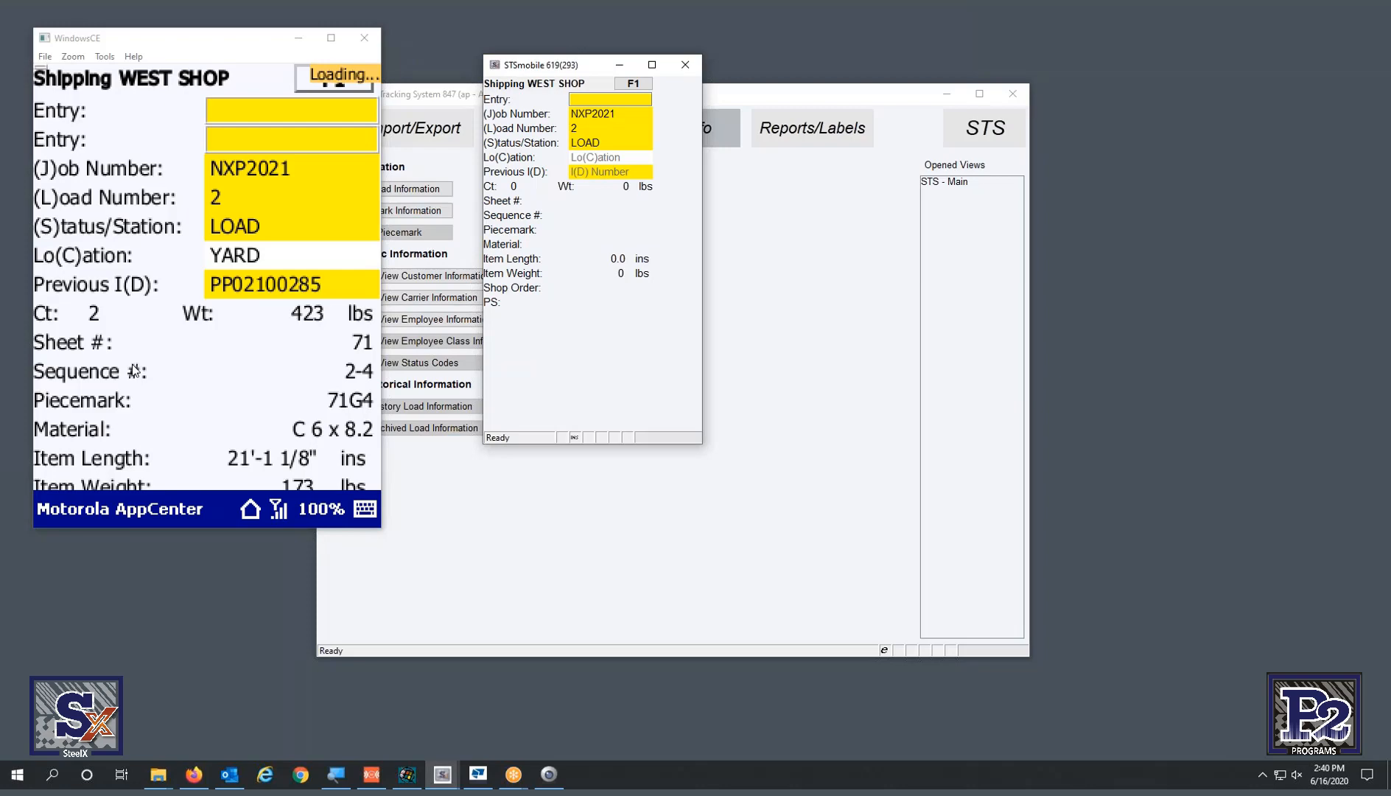
- Open Tekla EPM's Load Tracking list for job NXP2021
left_click(478, 774)
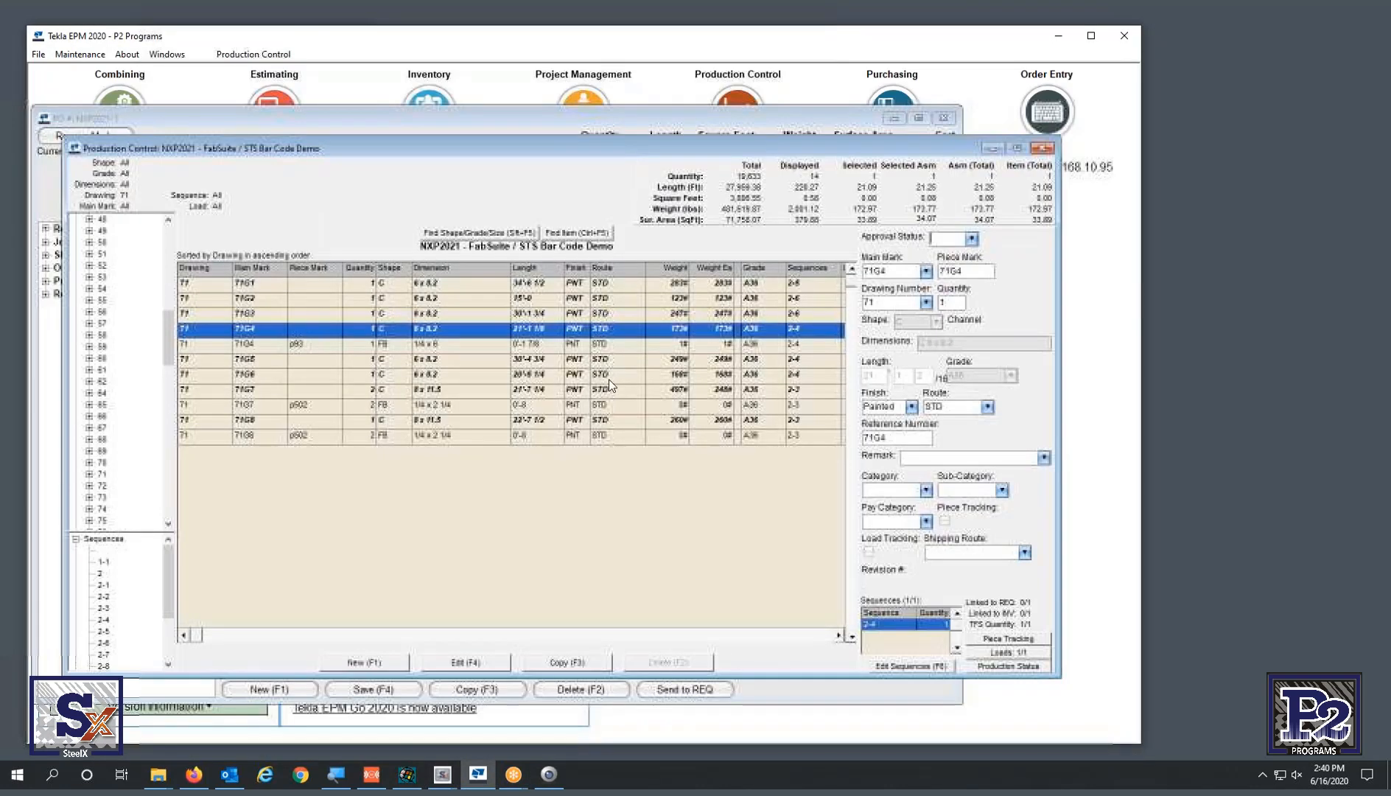
left_click(259, 54)
left_click(278, 151)
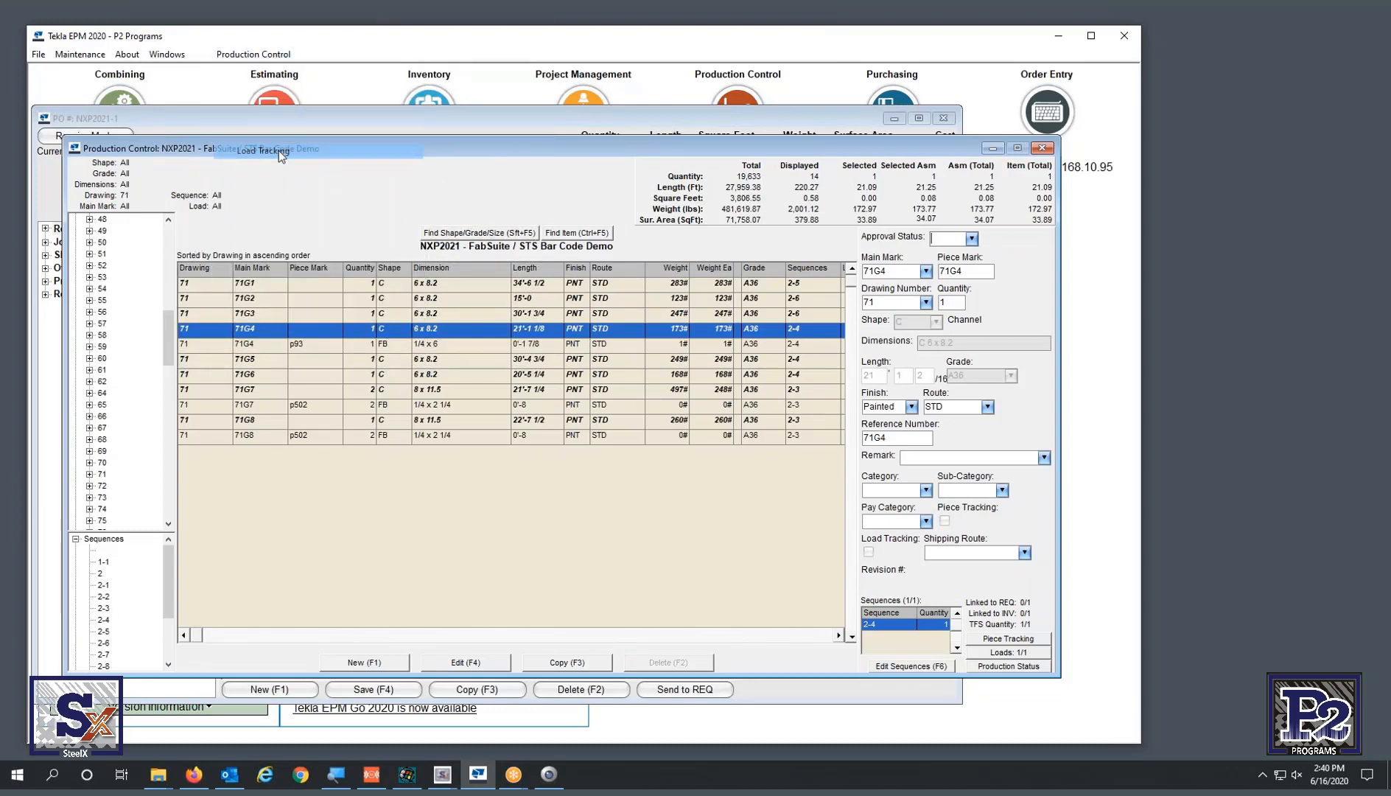
- Inspect load 2's Material and Loaded tabs in Load Properties, then close it
left_click(470, 239)
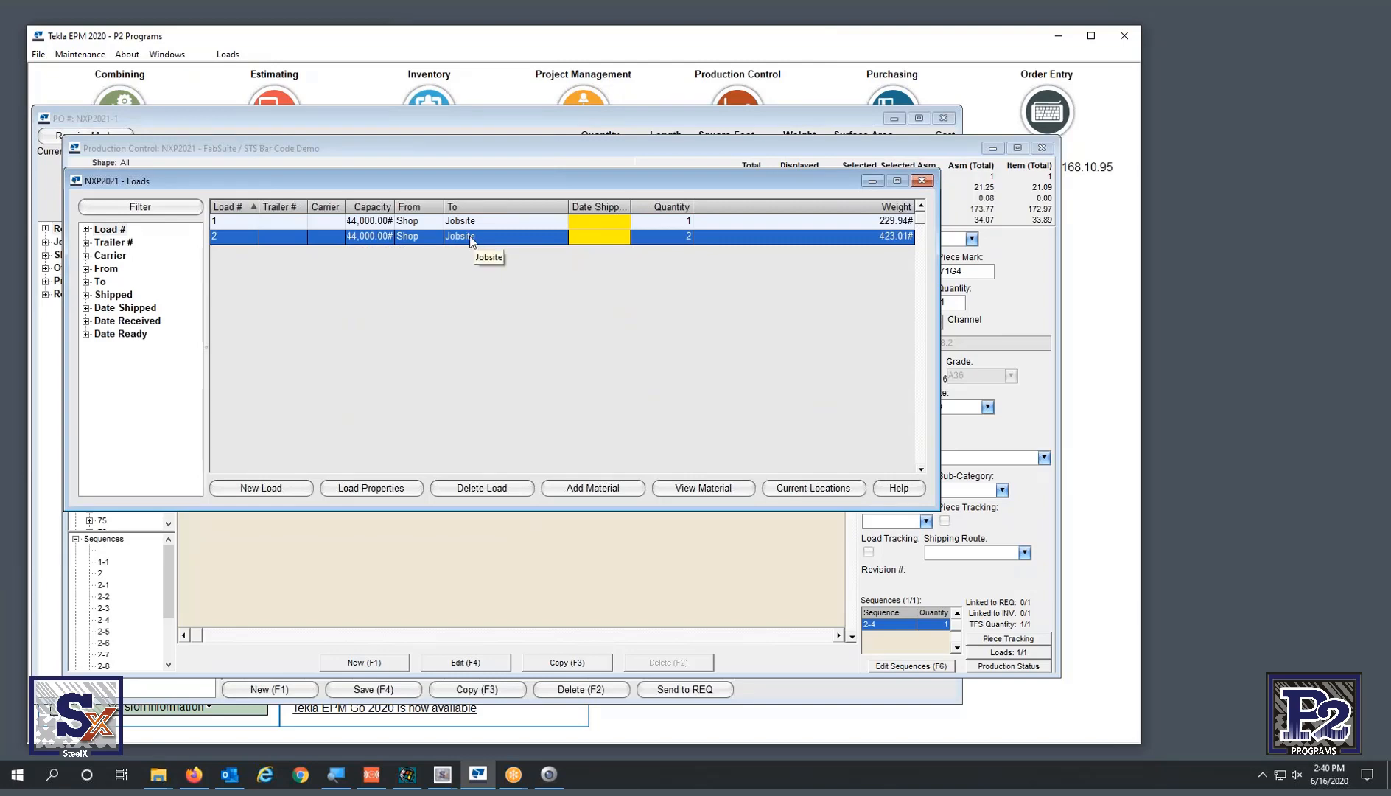
double_click(470, 239)
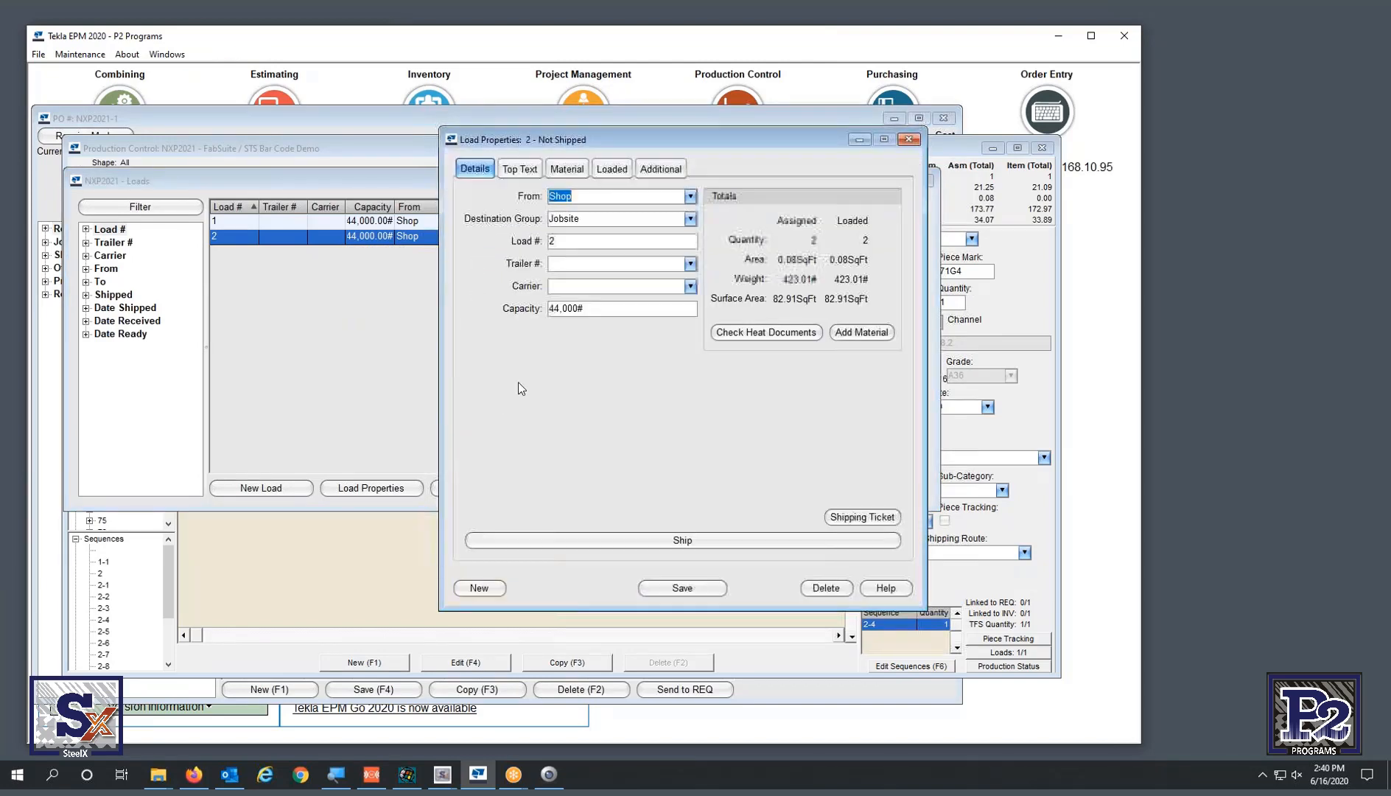
left_click(562, 177)
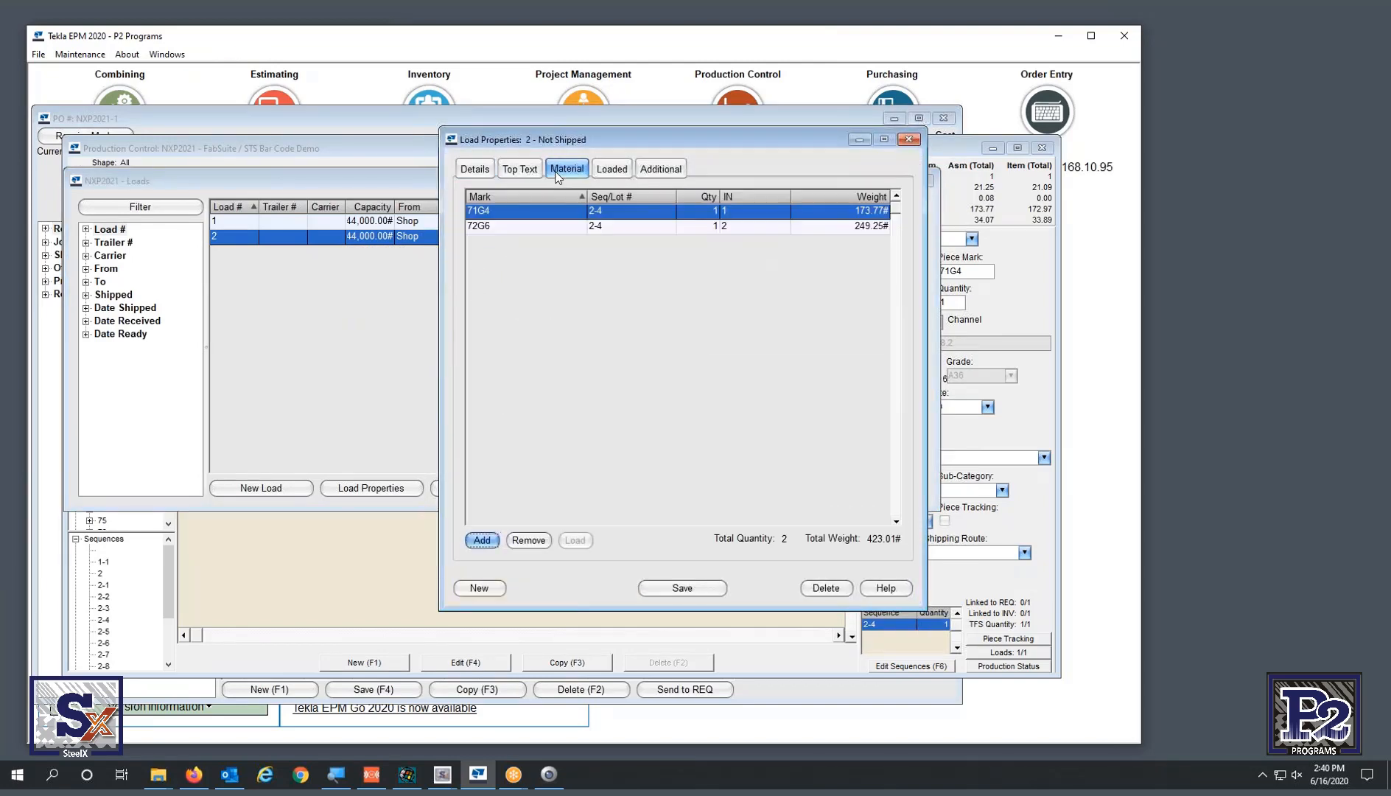
left_click(611, 177)
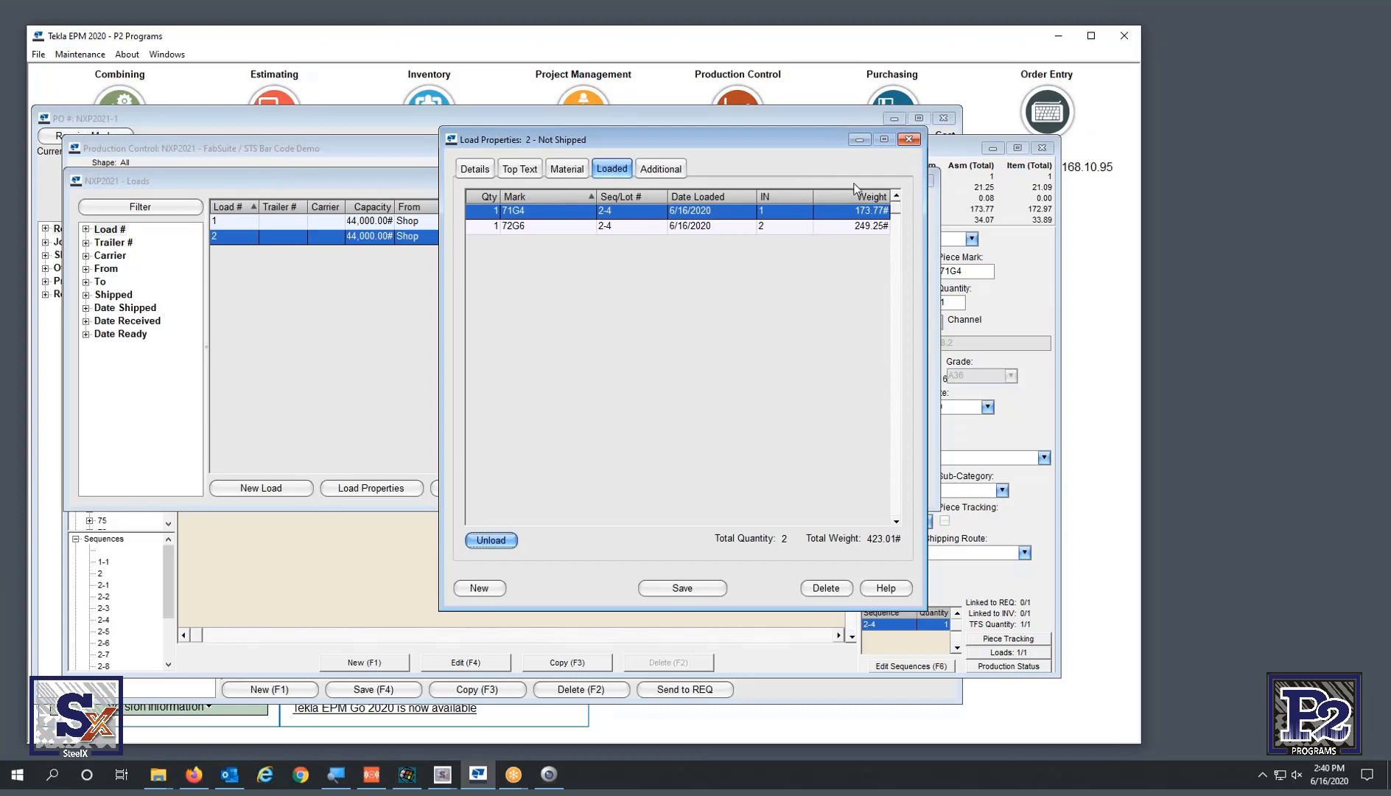
left_click(910, 140)
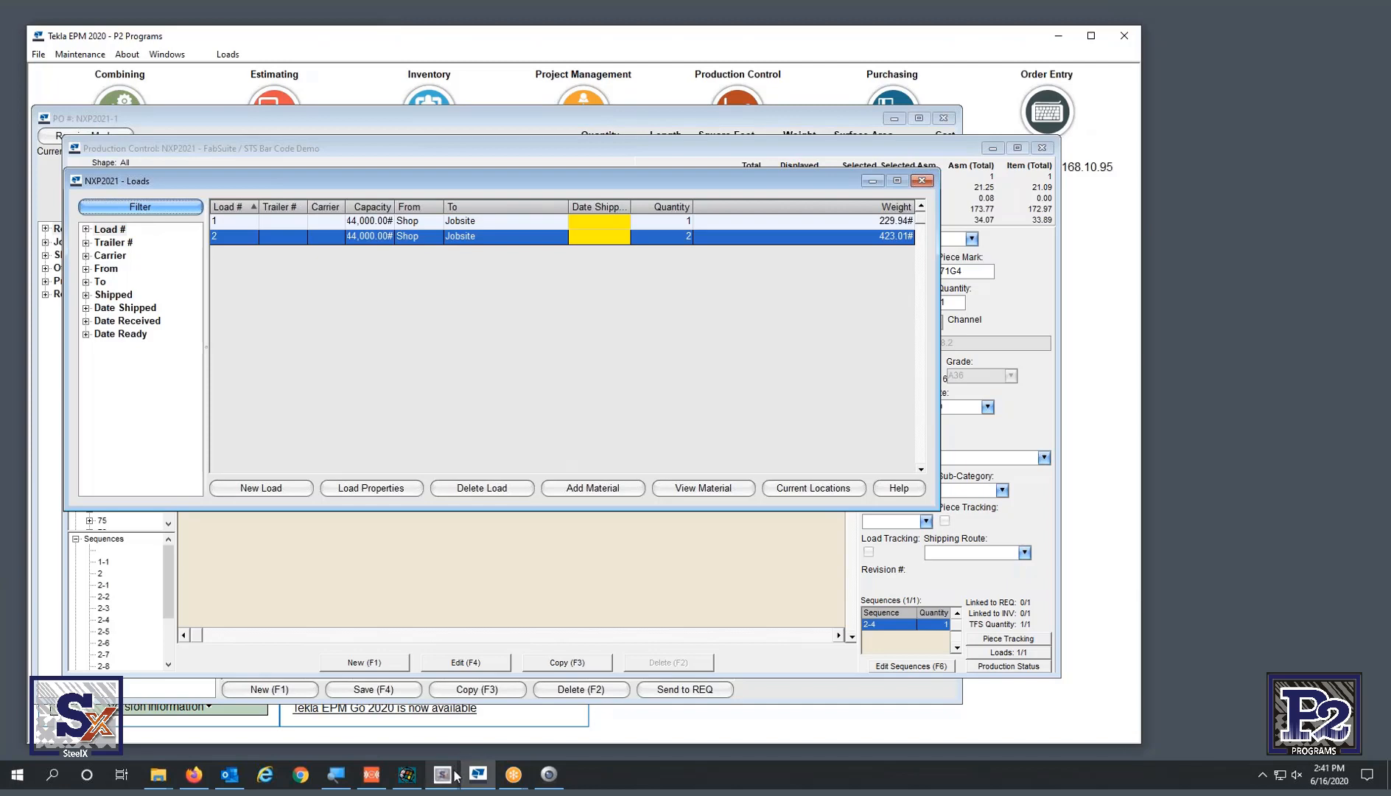
- Print load 2's packing list on the Default Printer from the emulator, then return to Tekla EPM
mouse_move(443, 774)
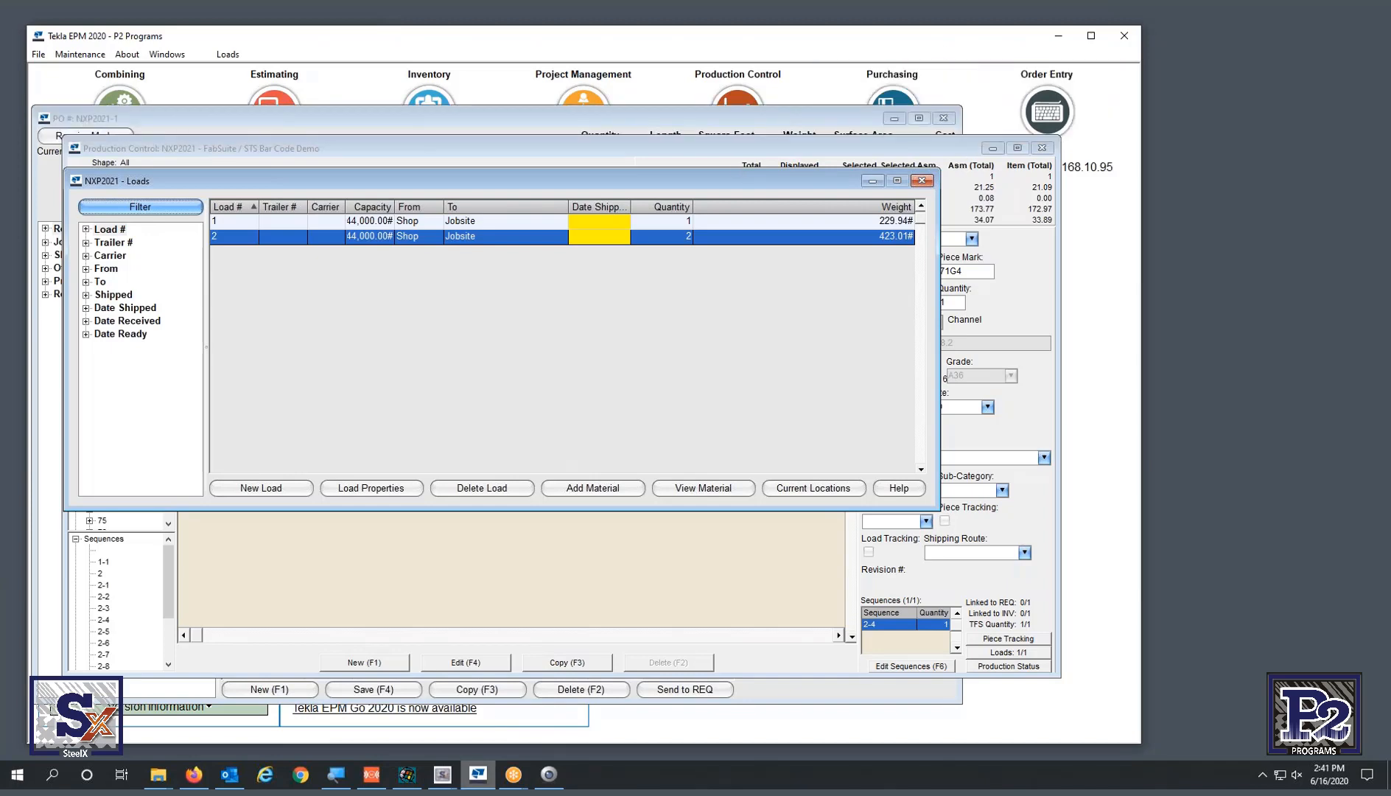
left_click(402, 775)
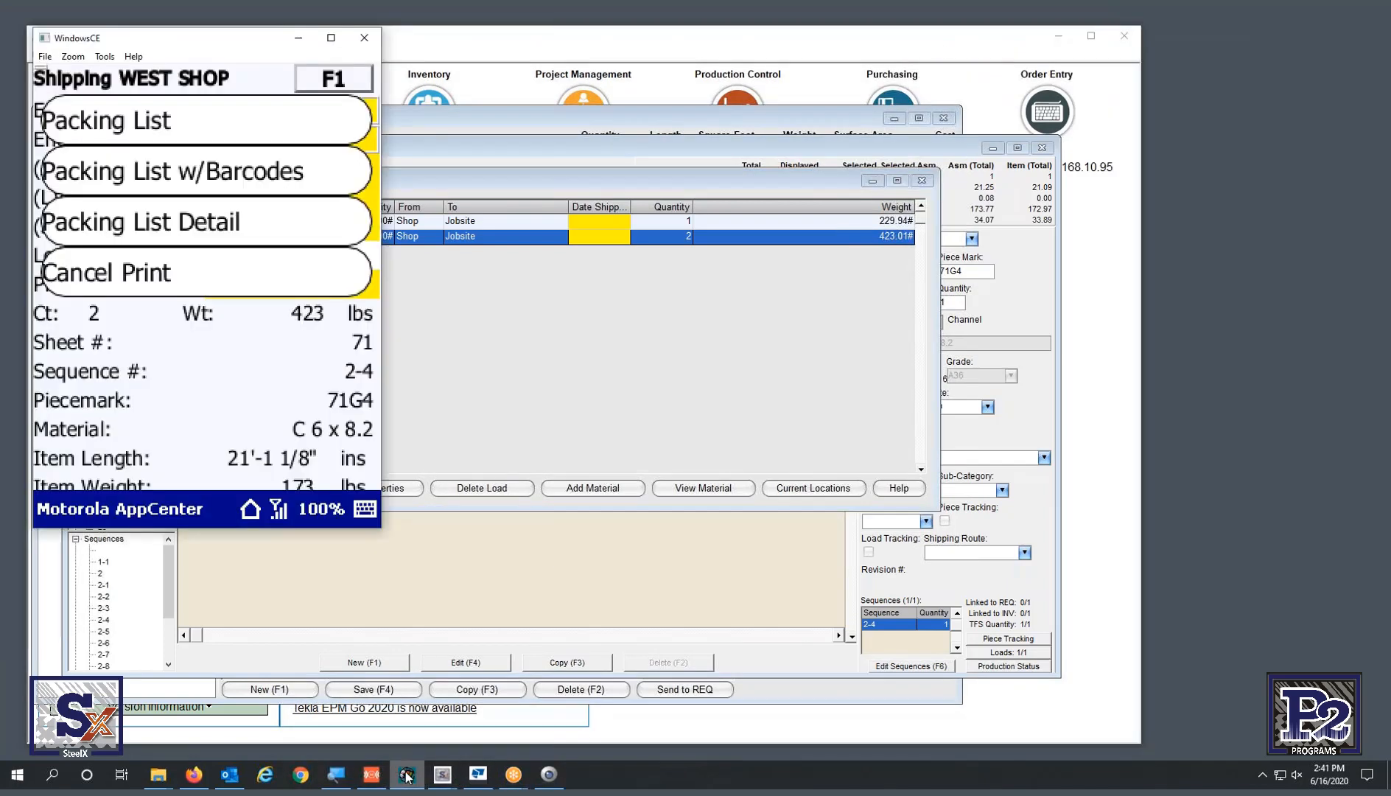
left_click(169, 133)
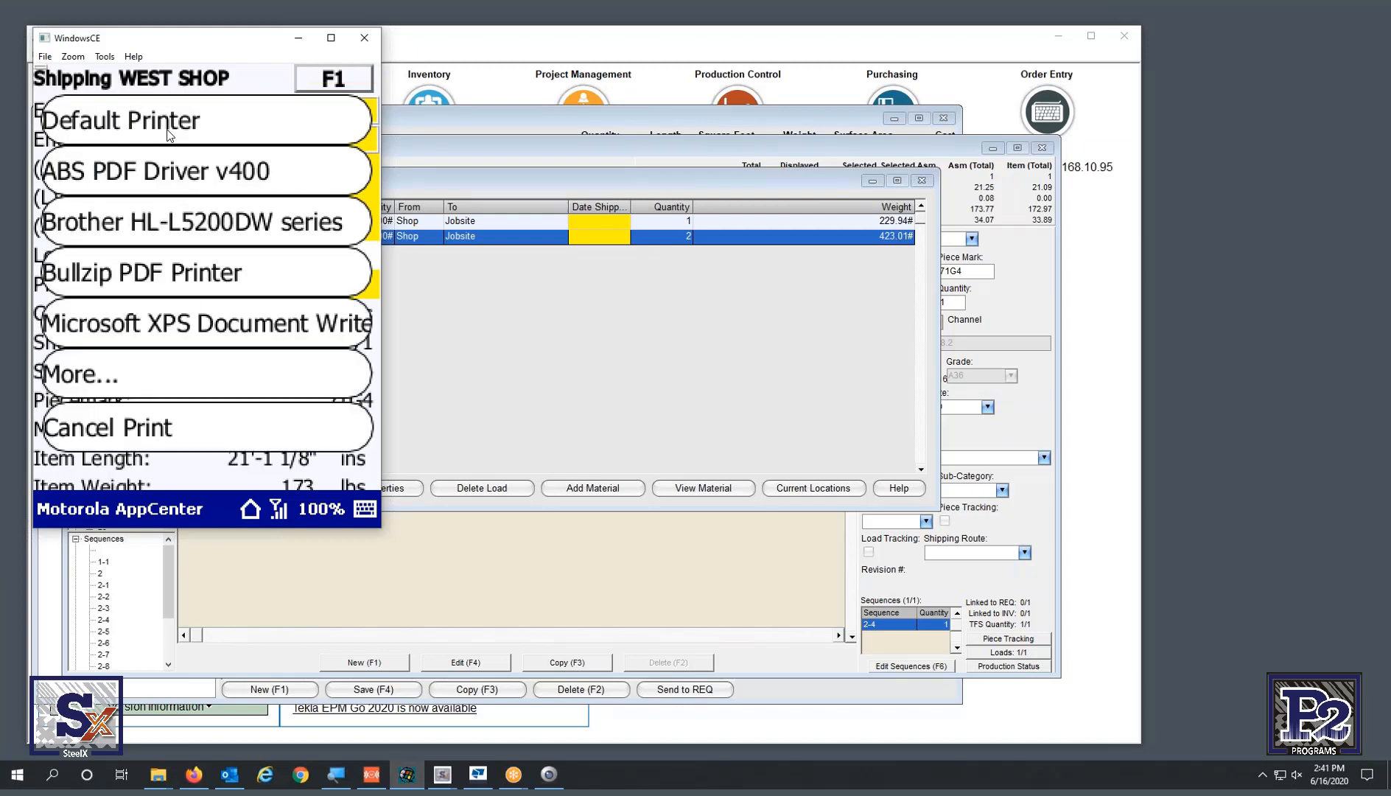
left_click(169, 133)
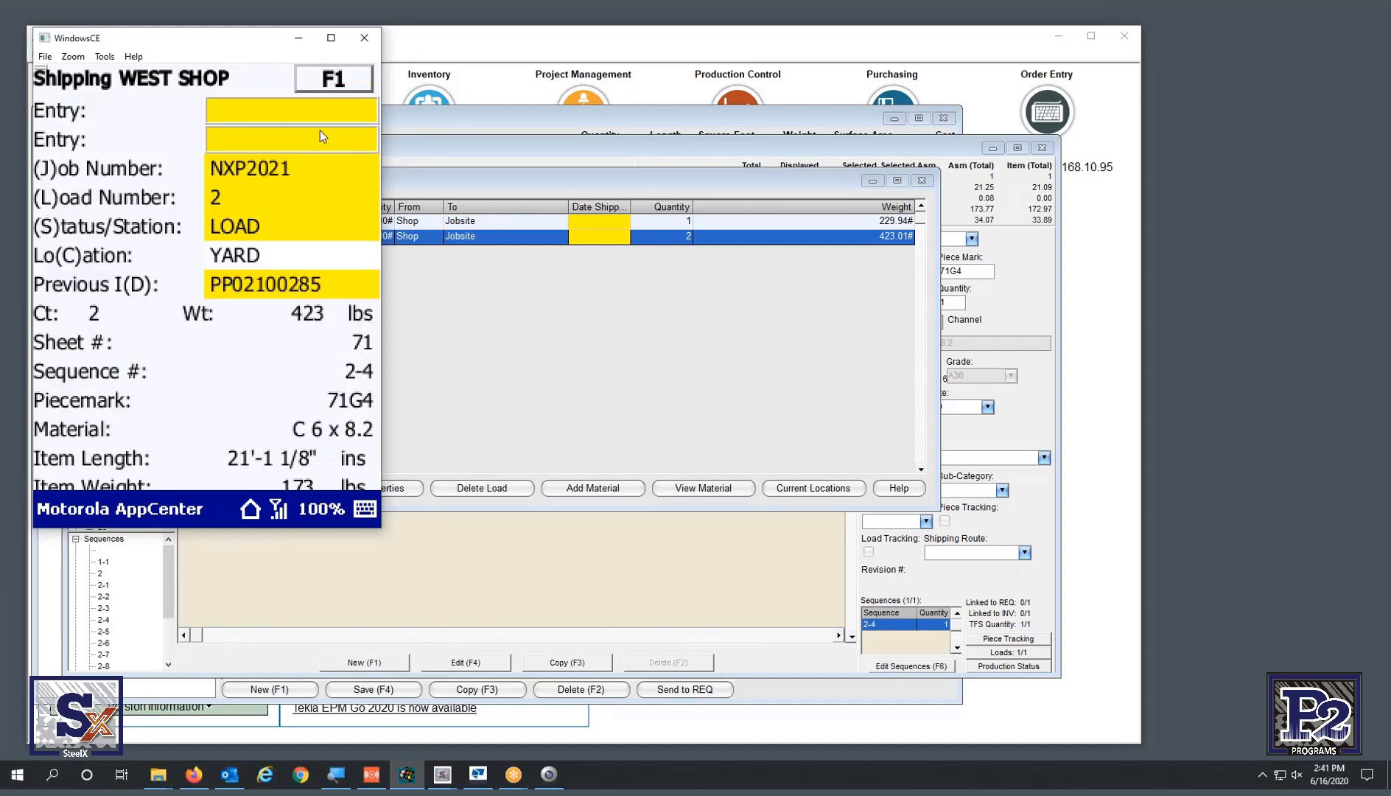
left_click(570, 390)
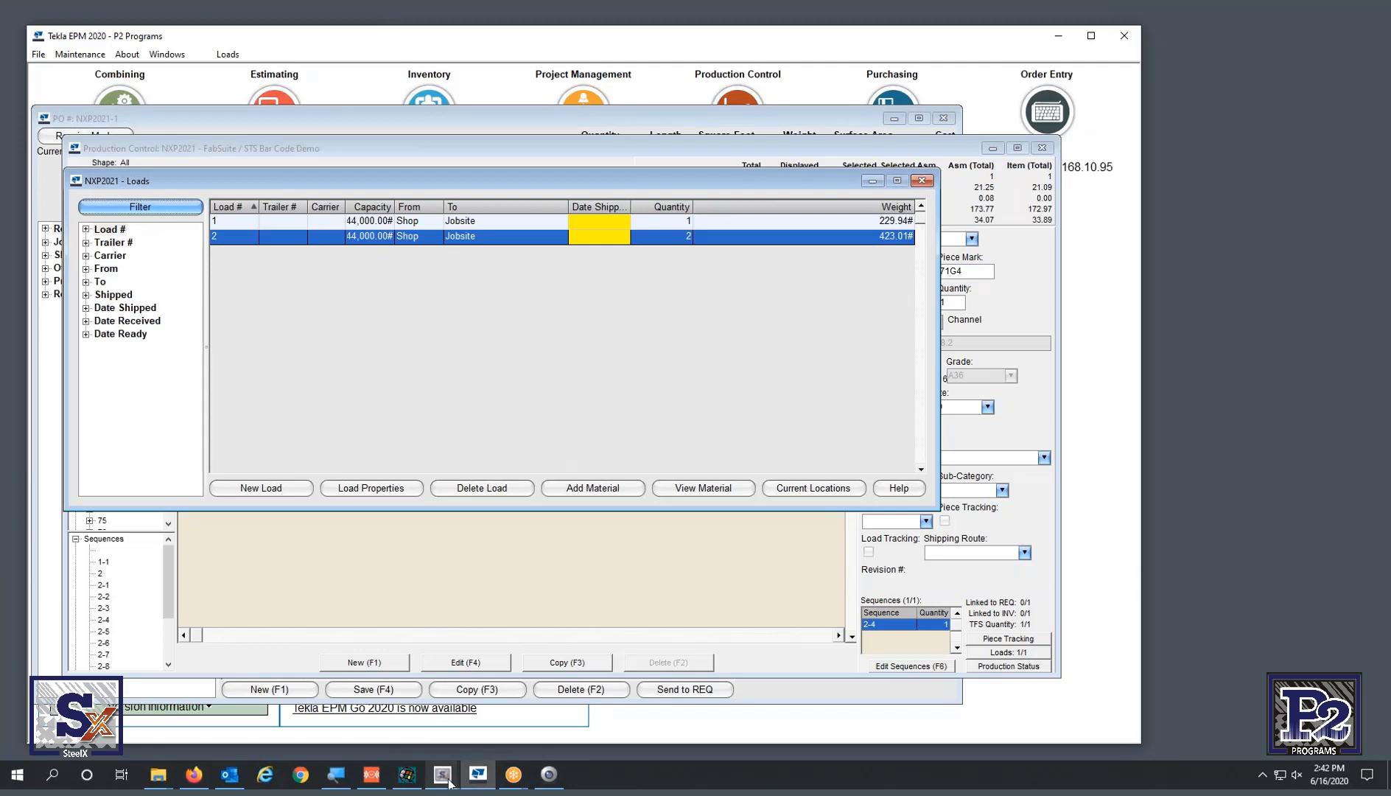
mouse_move(445, 775)
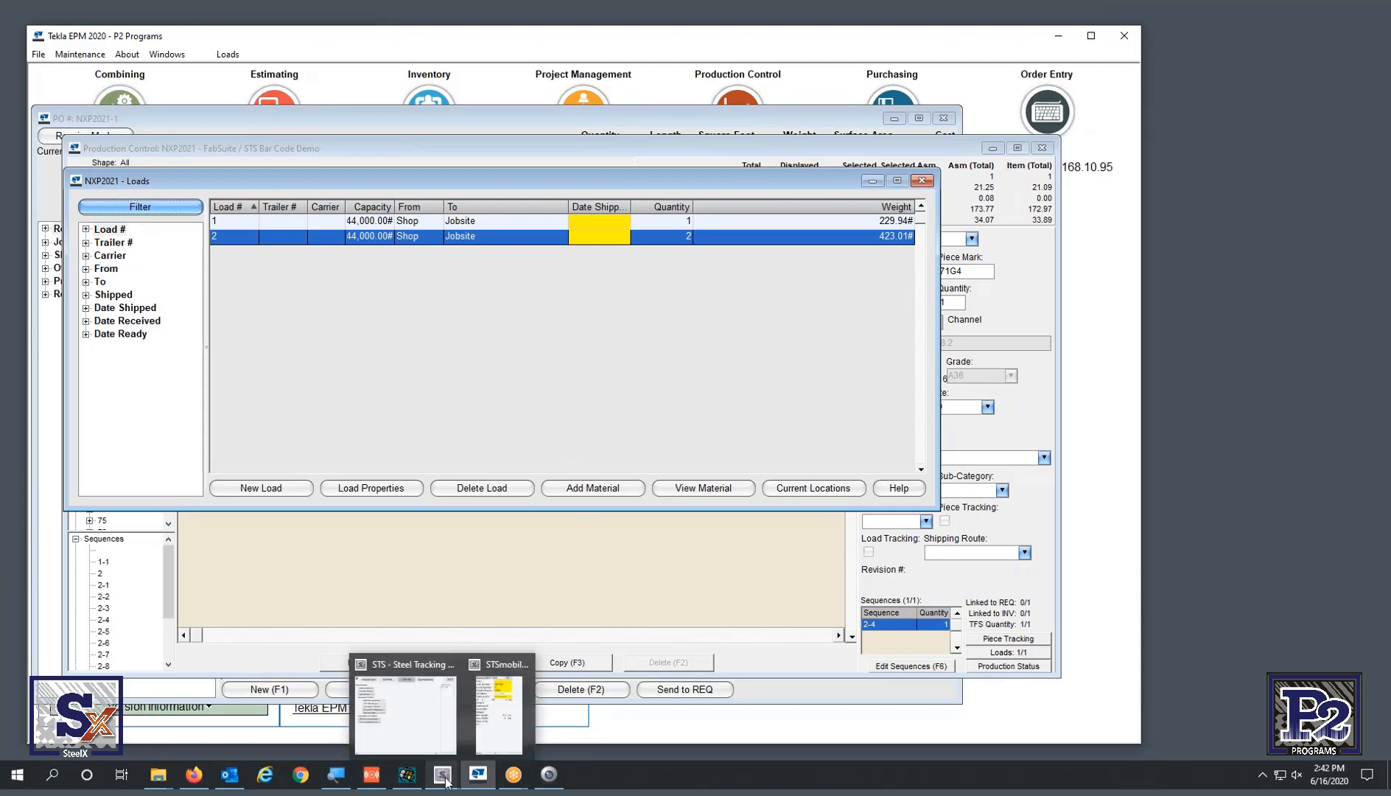
- Open View Load Information in Steel Tracking and choose job NXP2021
left_click(405, 710)
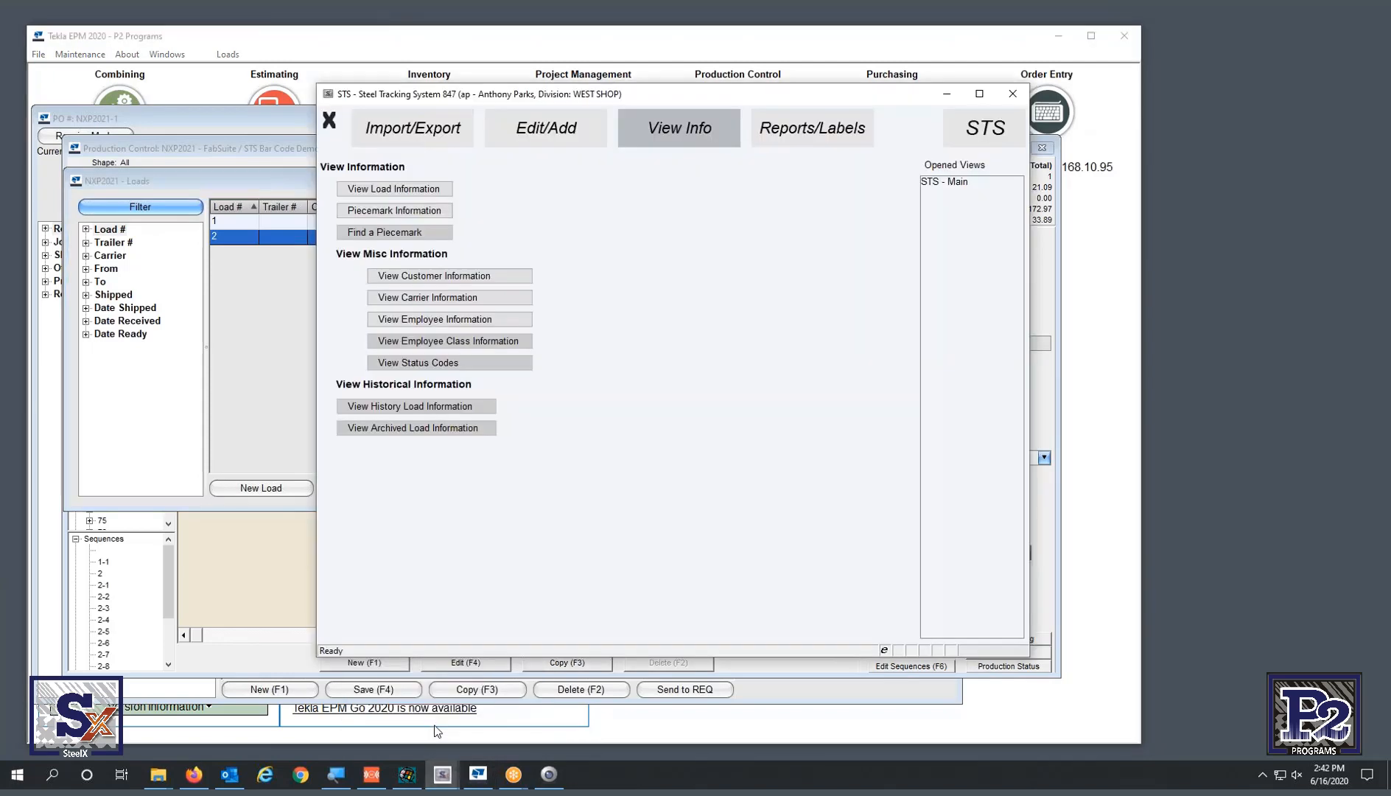
left_click(425, 189)
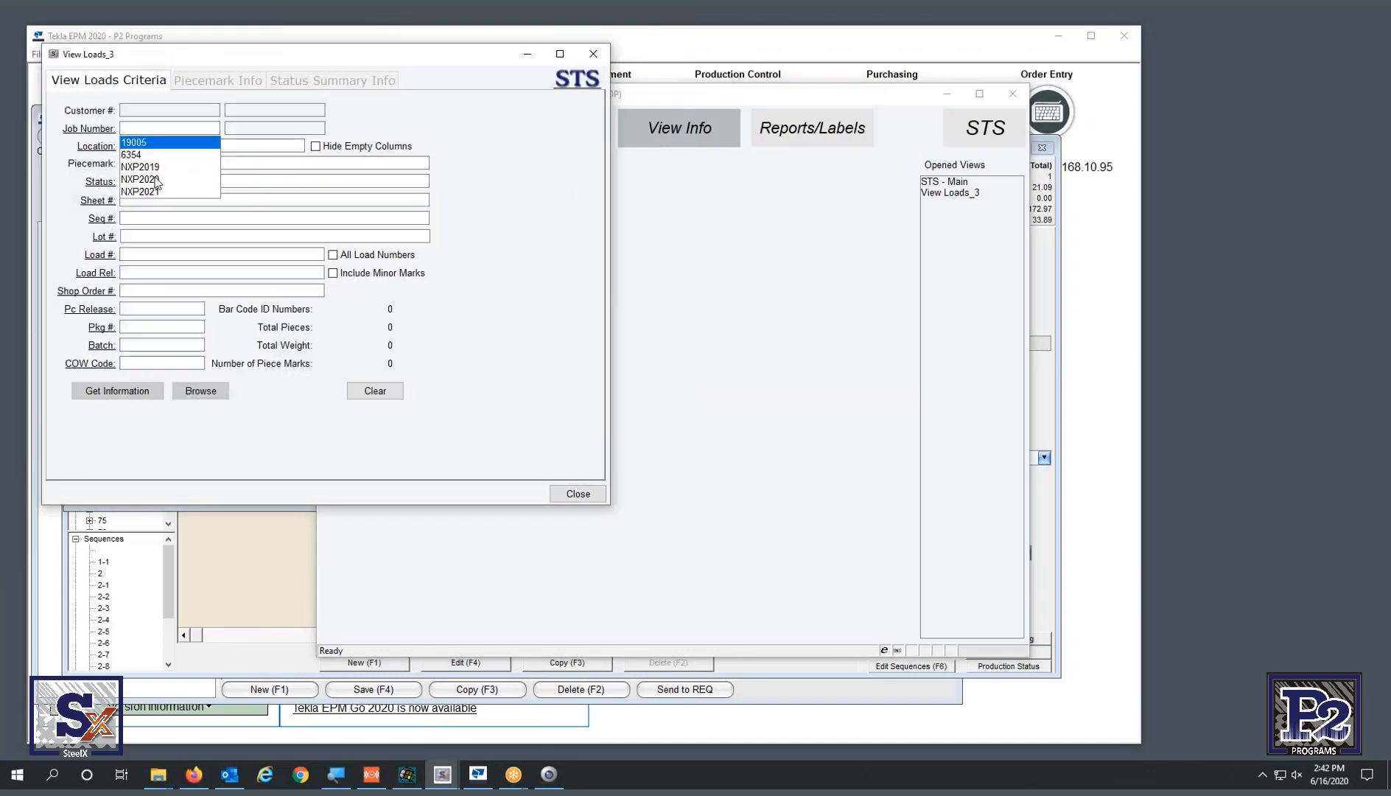
left_click(142, 192)
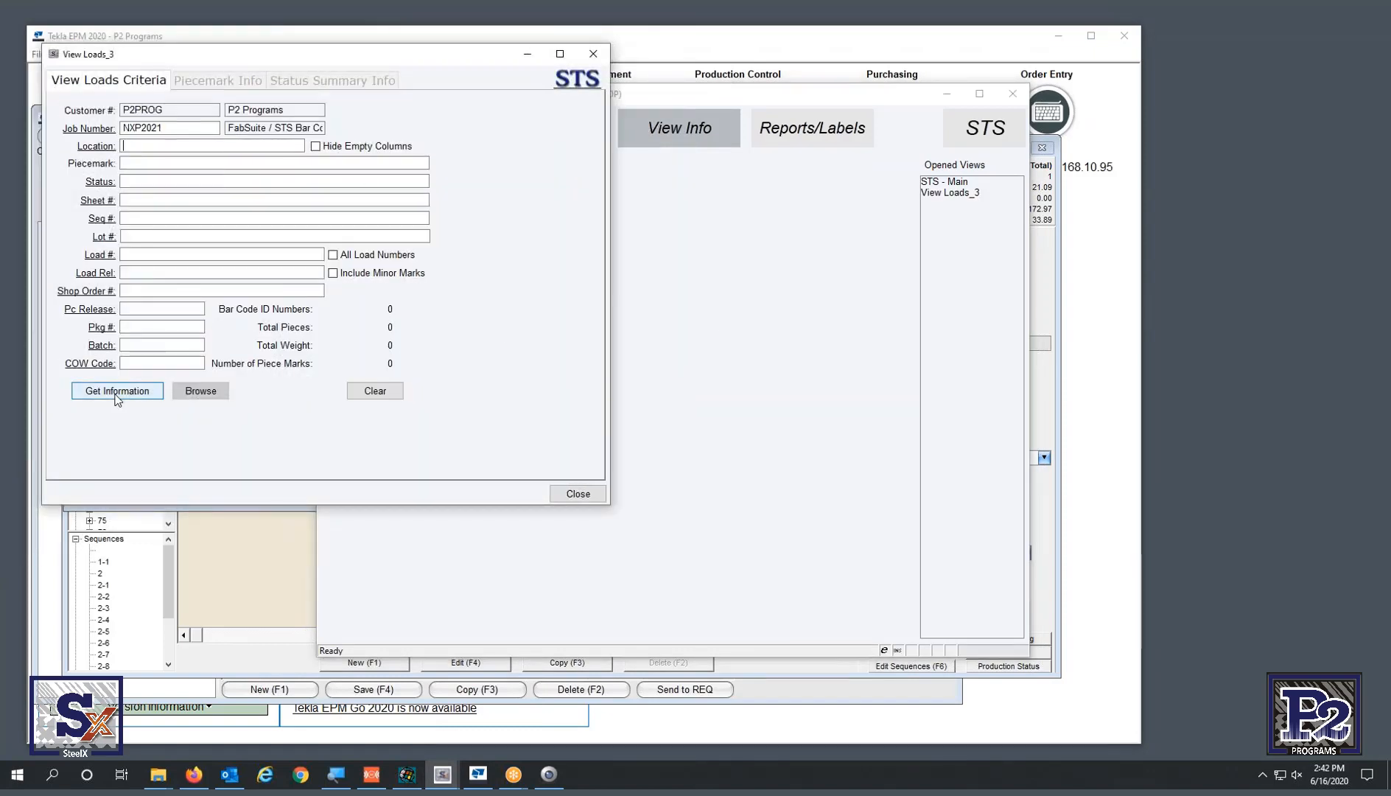
- Select sheets 70–79 and 83 and get their totals: 189 pieces, 38,015 lbs
left_click(109, 201)
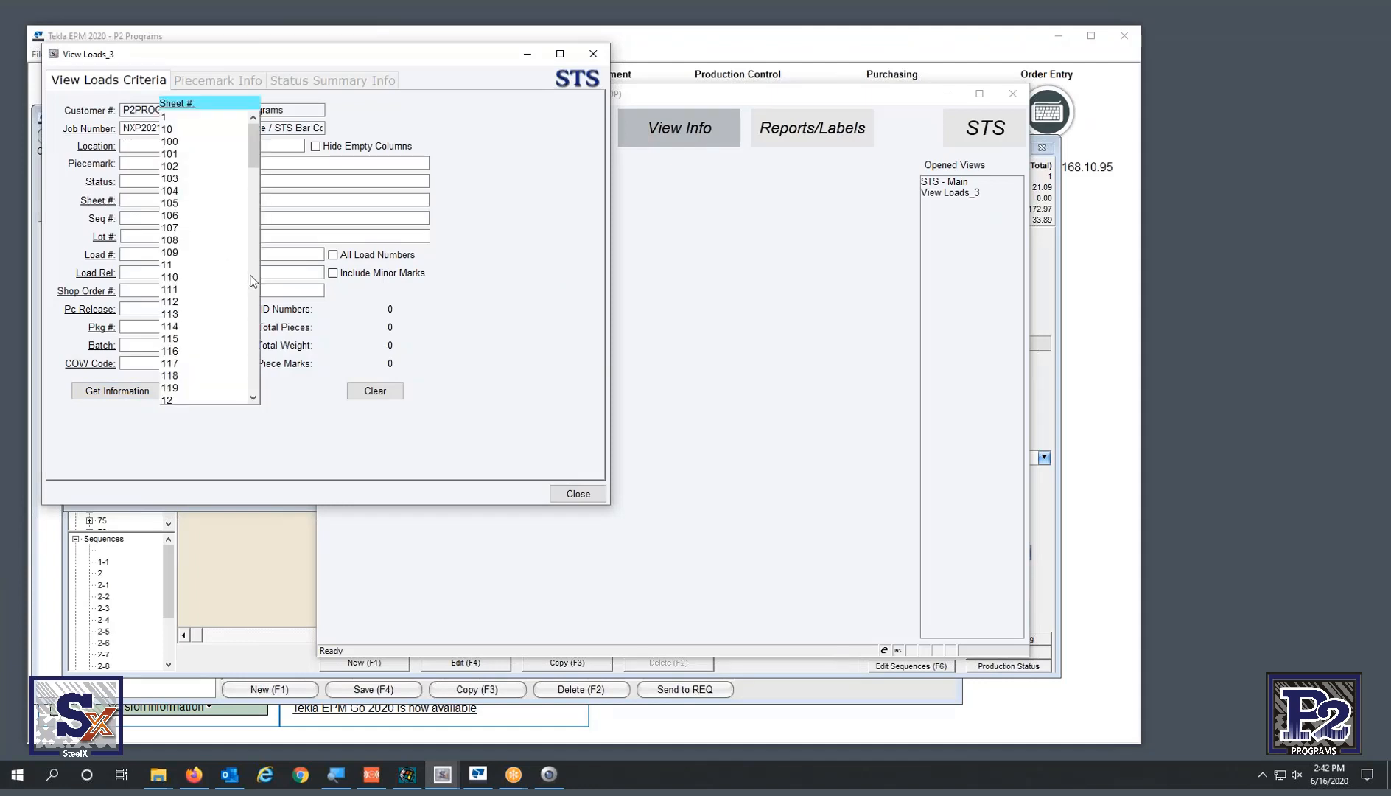
left_click(252, 286)
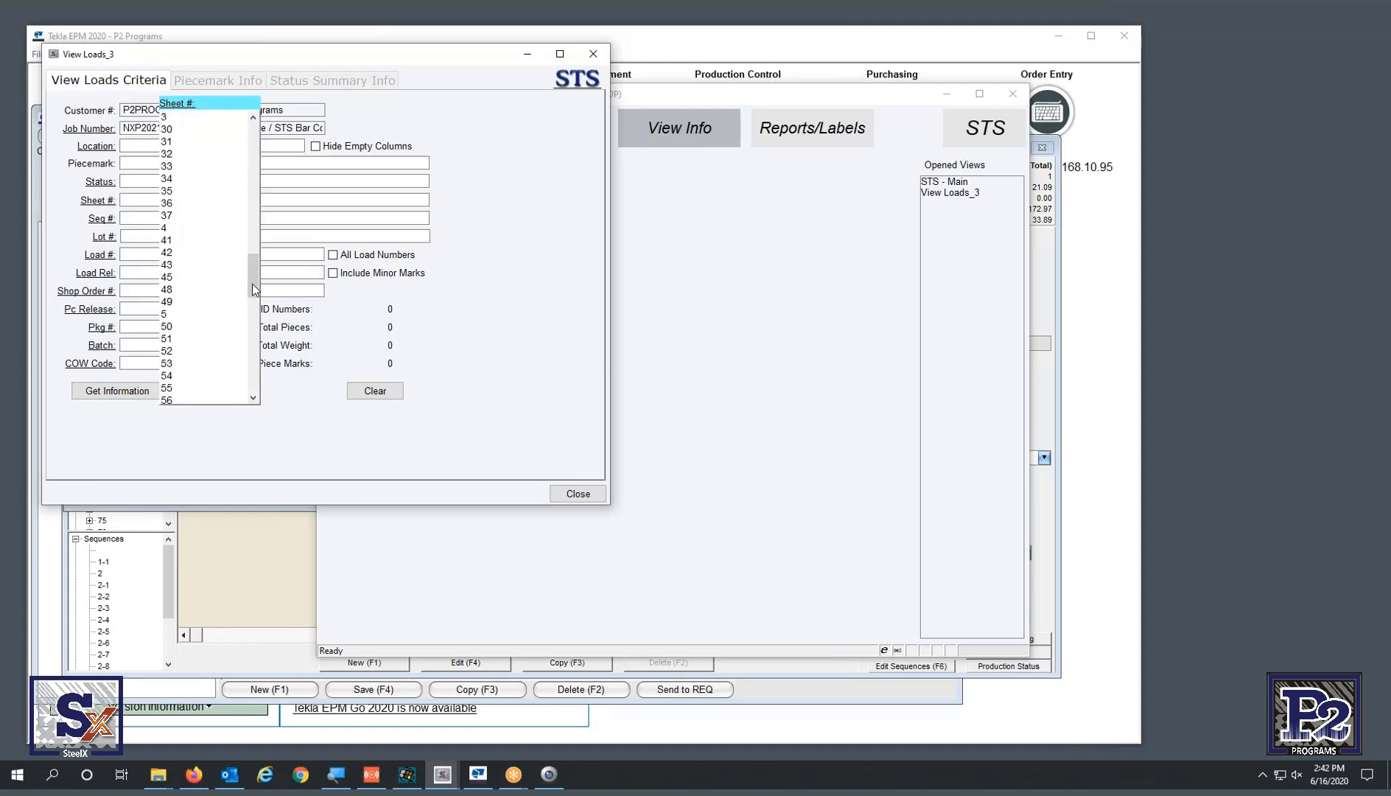
left_click_drag(248, 281, 254, 293)
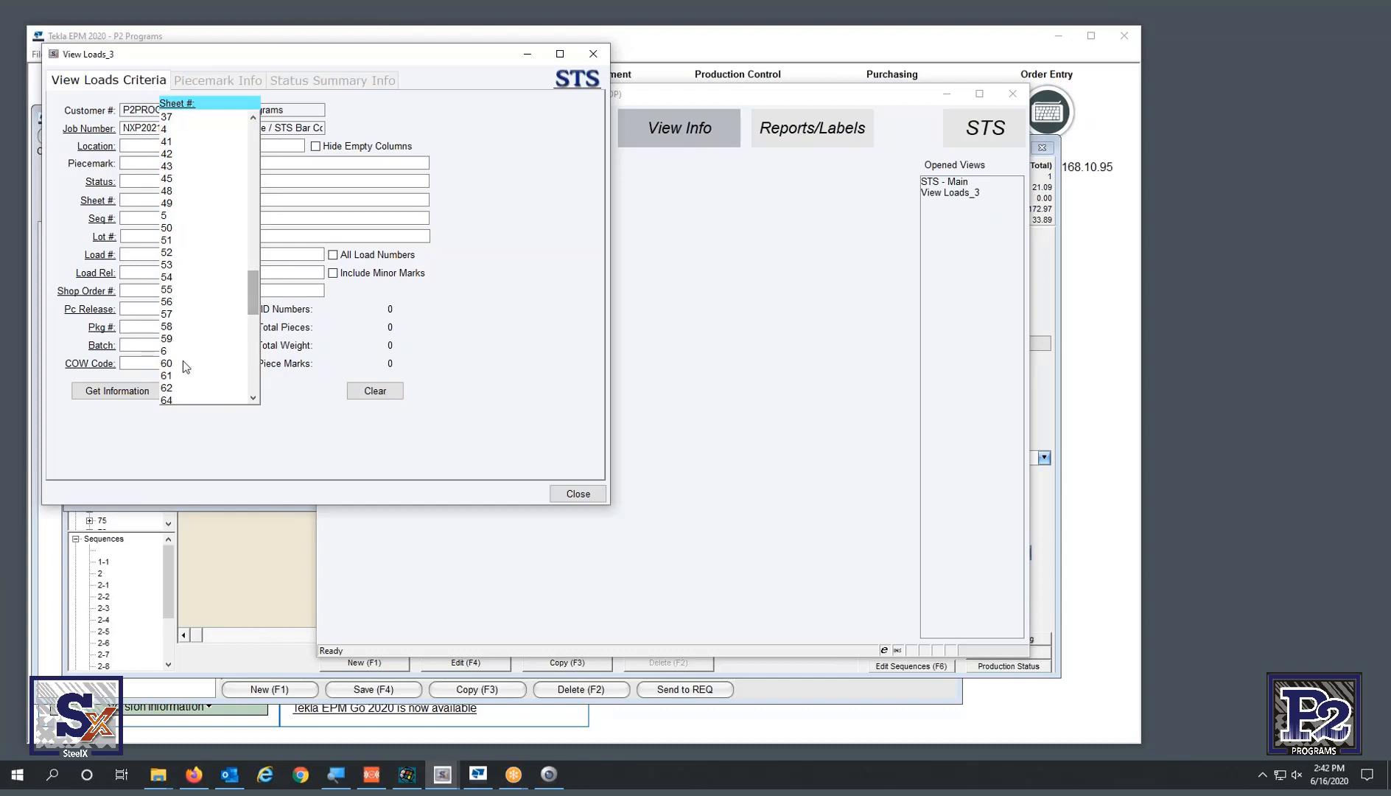
scroll(184, 366, "down", 9)
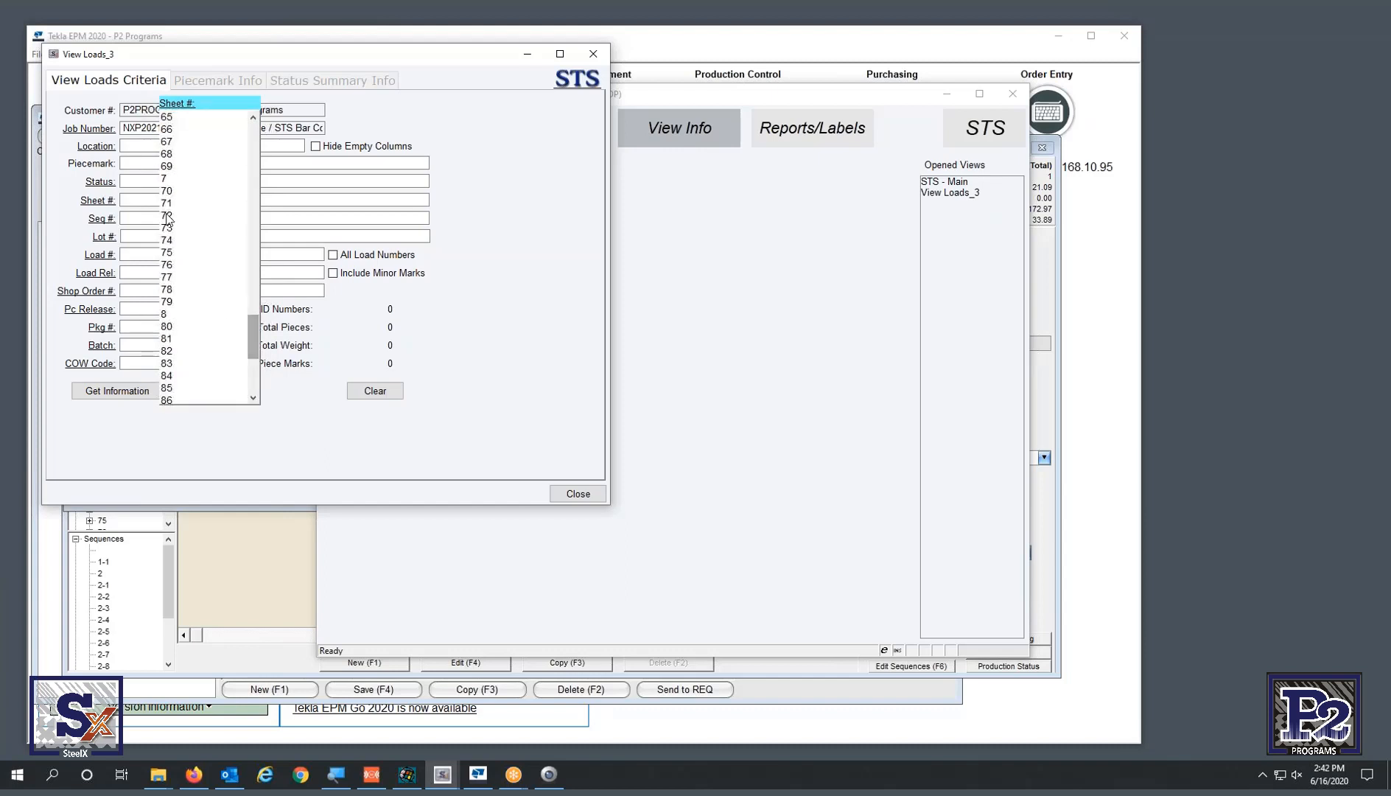
left_click(169, 192)
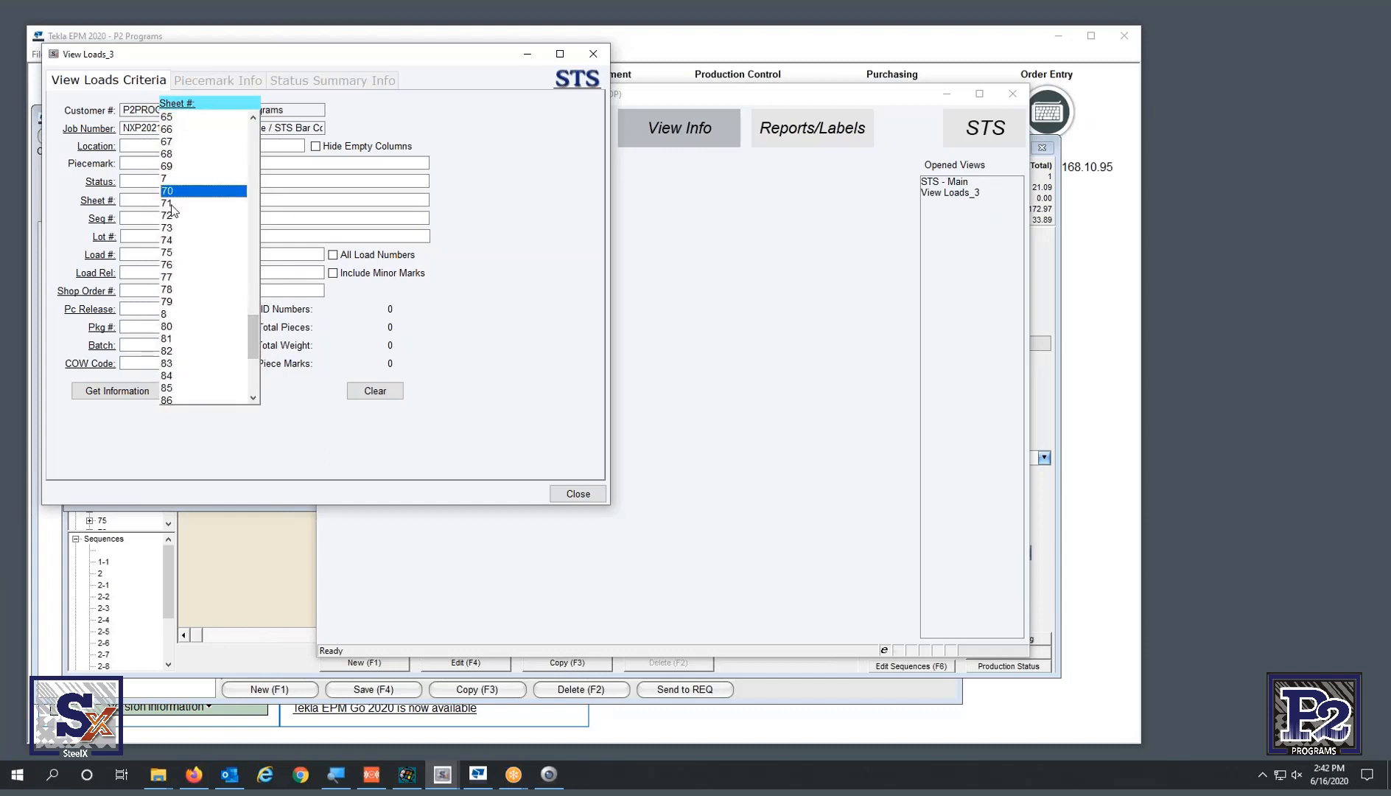
left_click(179, 303, "shift")
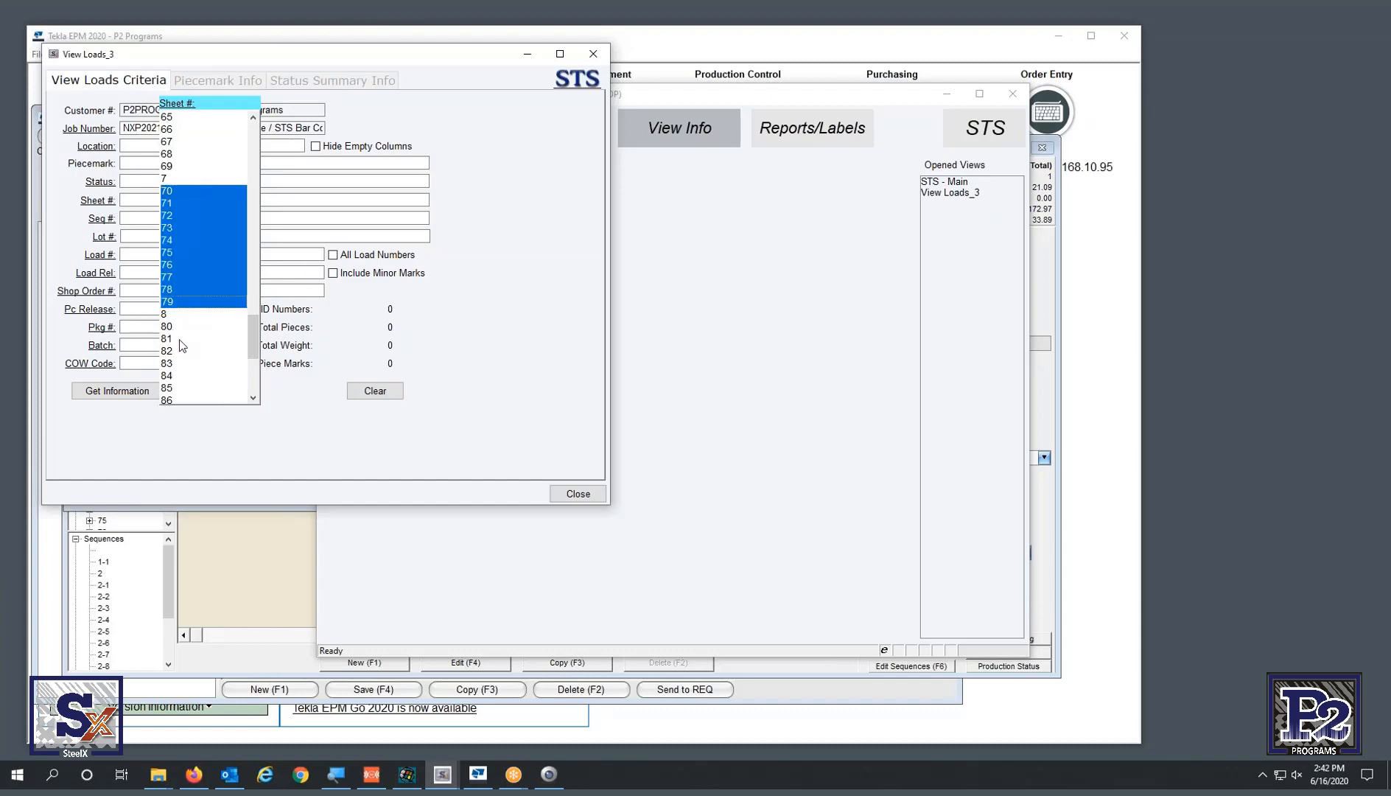
left_click(177, 365, "ctrl")
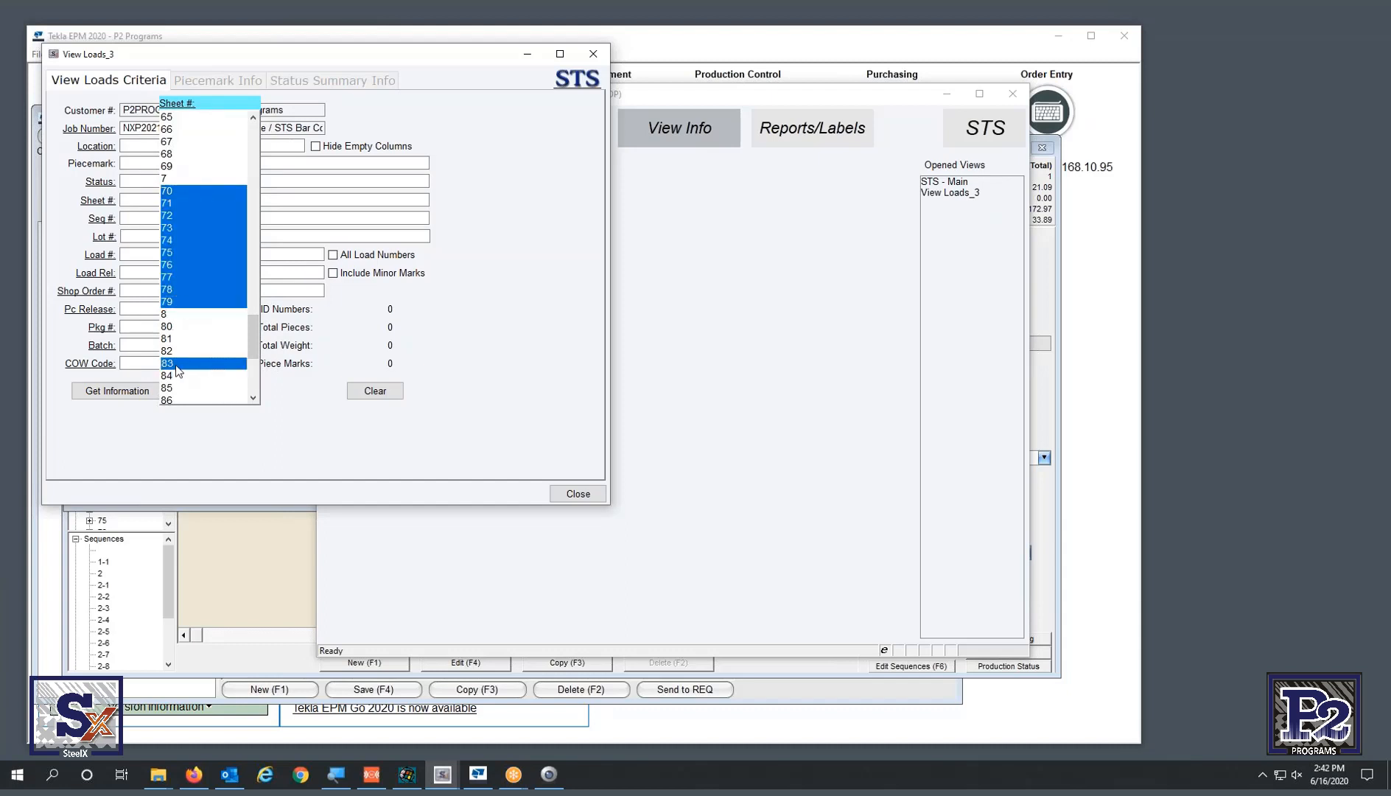
left_click(280, 445)
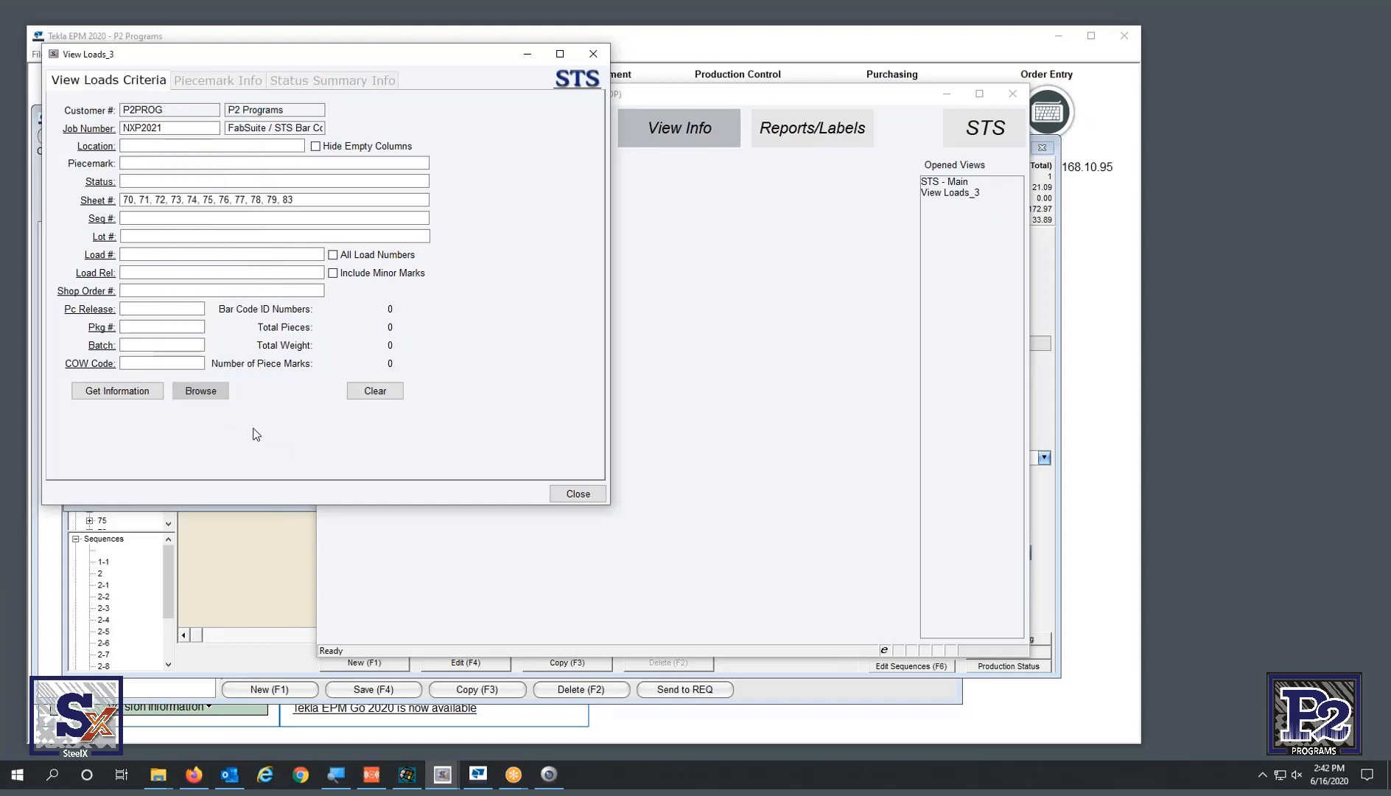
left_click(119, 392)
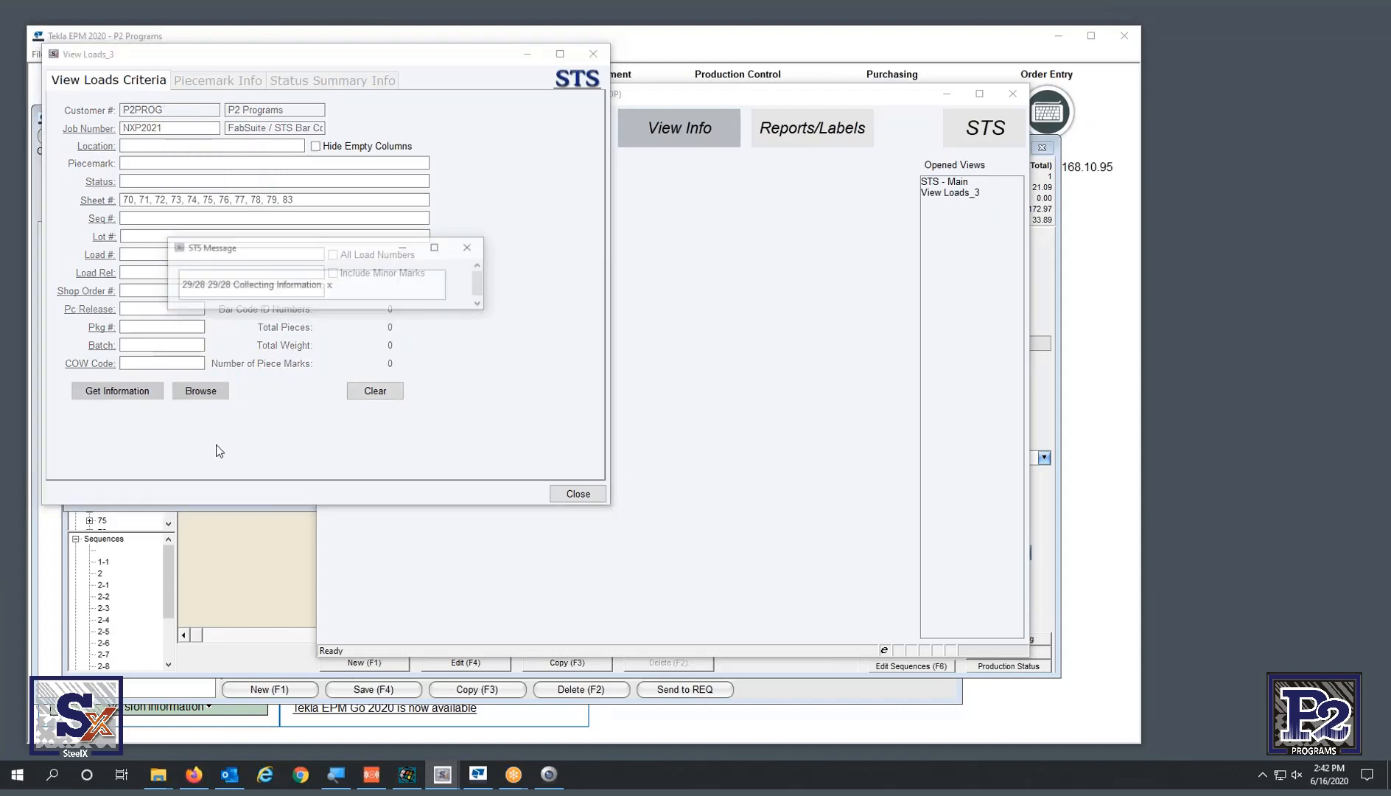
- Browse the results in a widened Browse Loads_3 grid with the FS Major GUID column widened
left_click(213, 396)
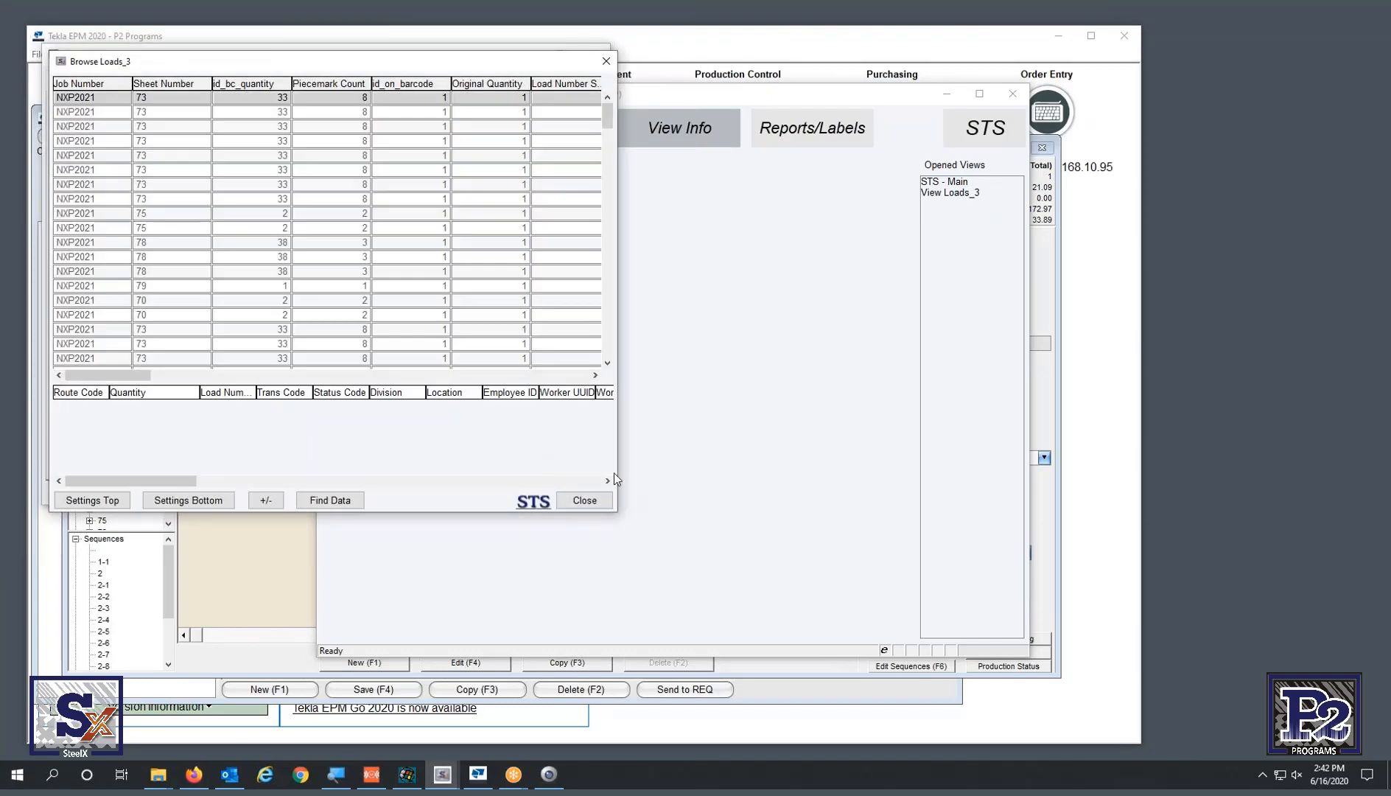
left_click_drag(617, 473, 1349, 473)
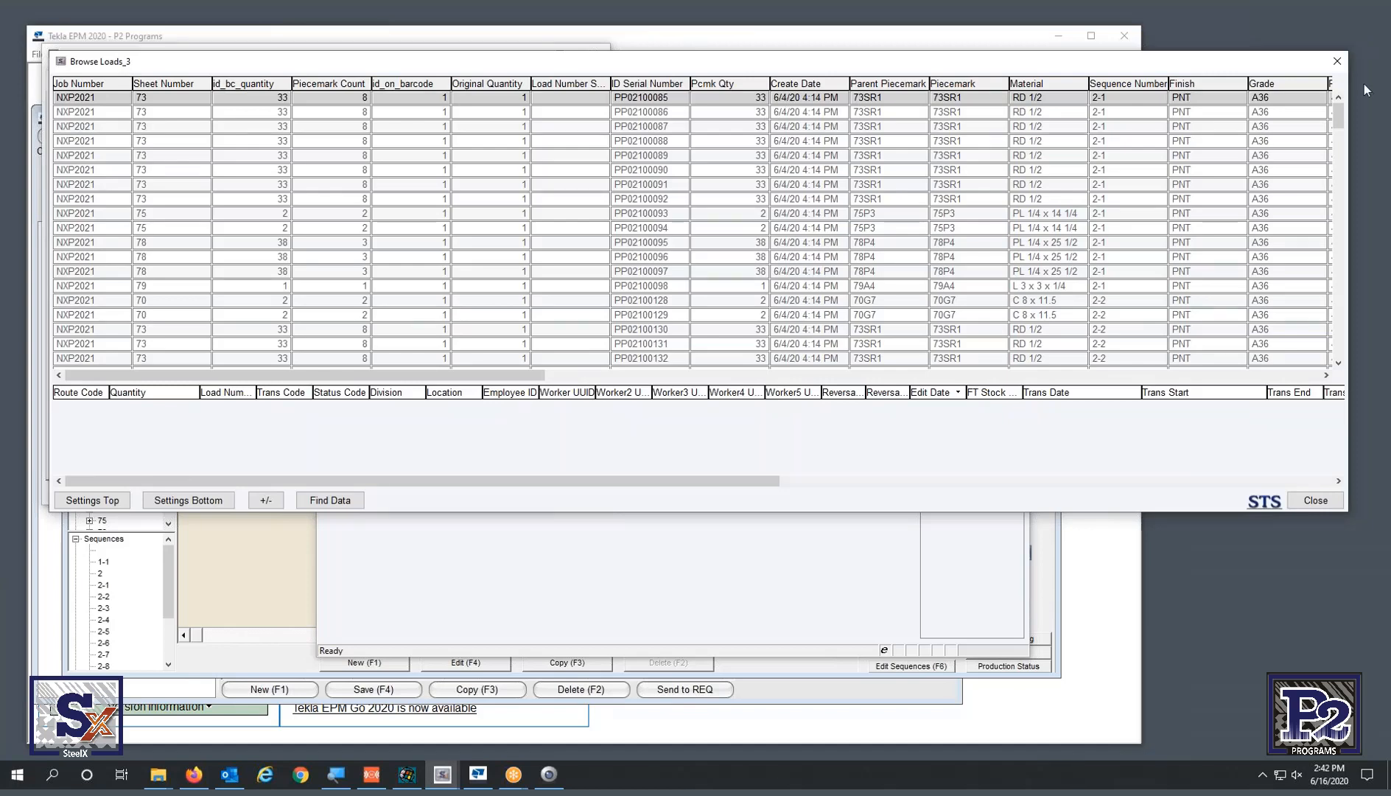
left_click(615, 376)
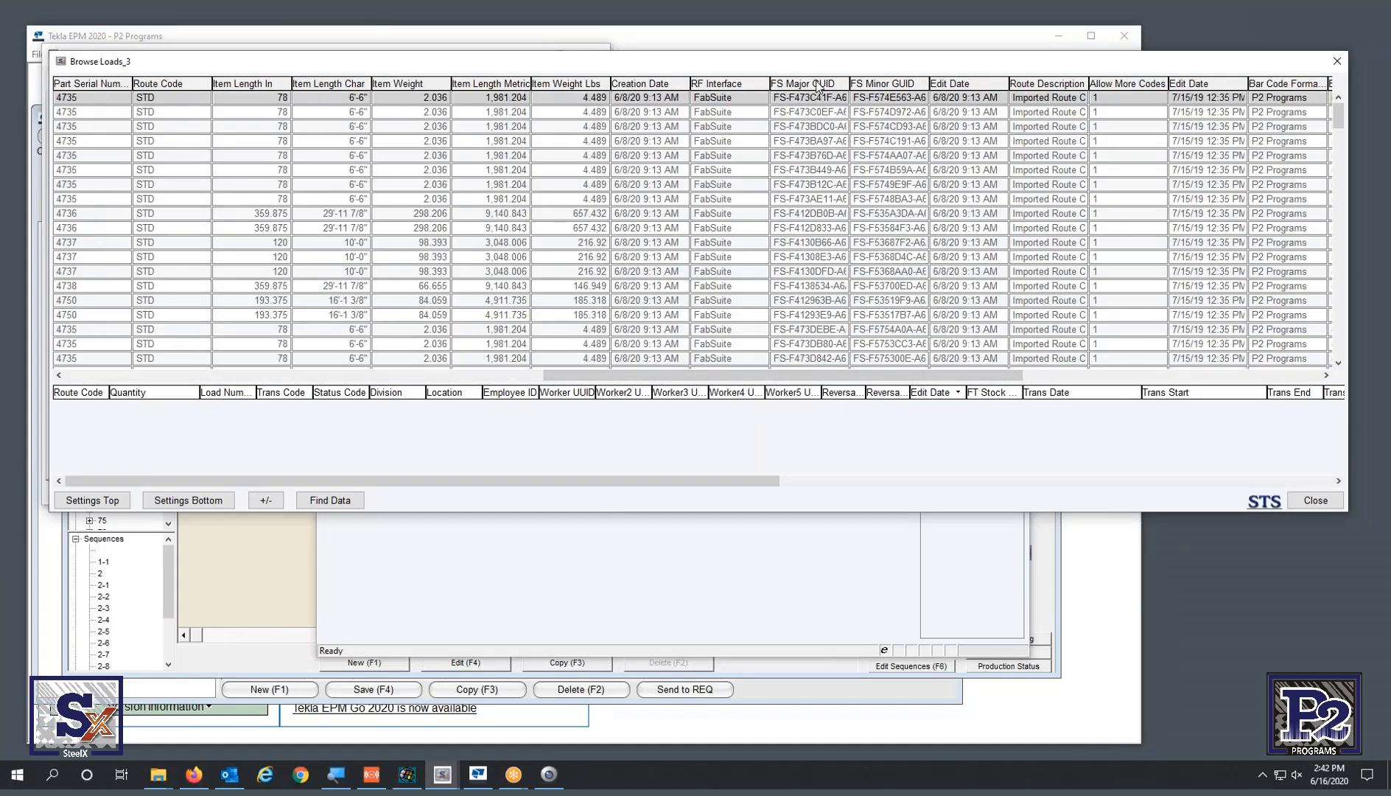
left_click(815, 124)
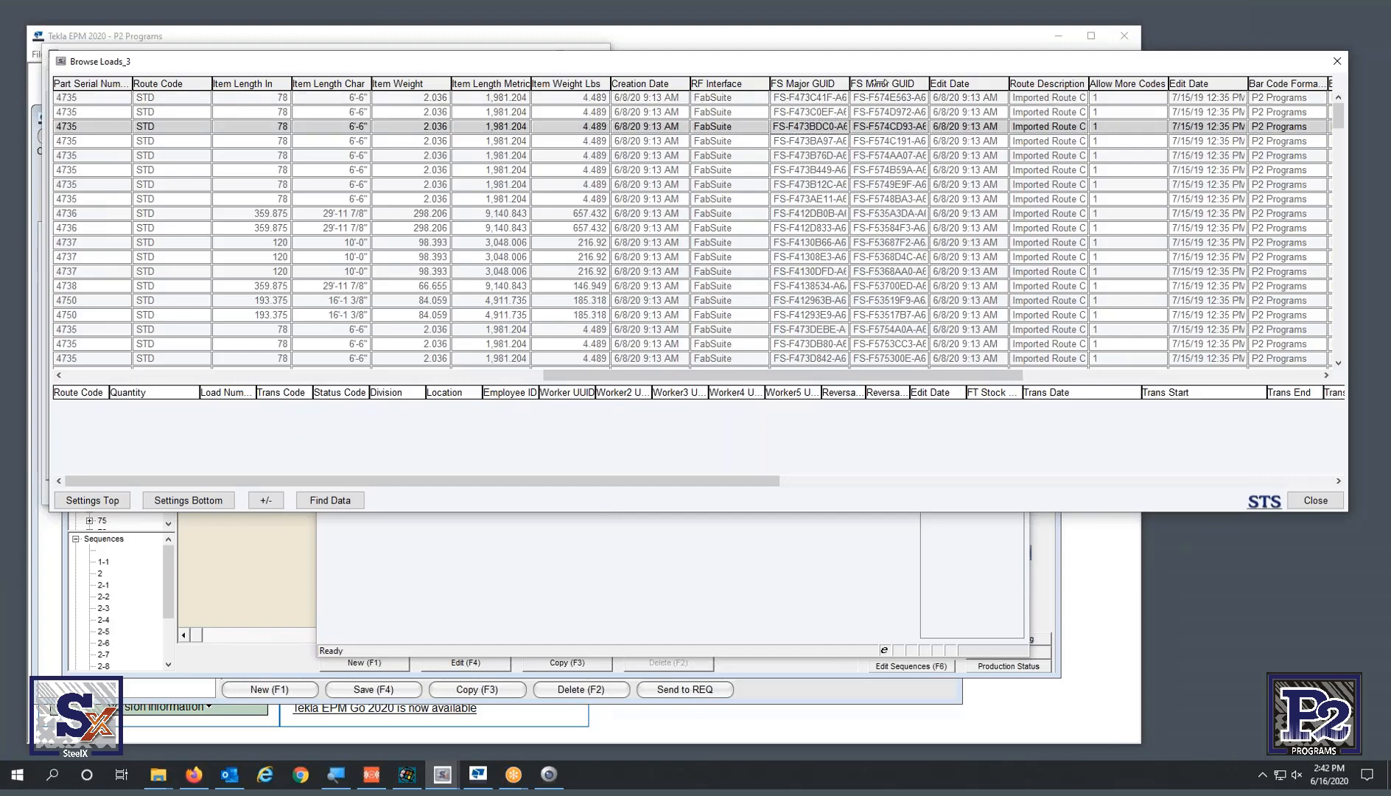
left_click_drag(848, 83, 1259, 84)
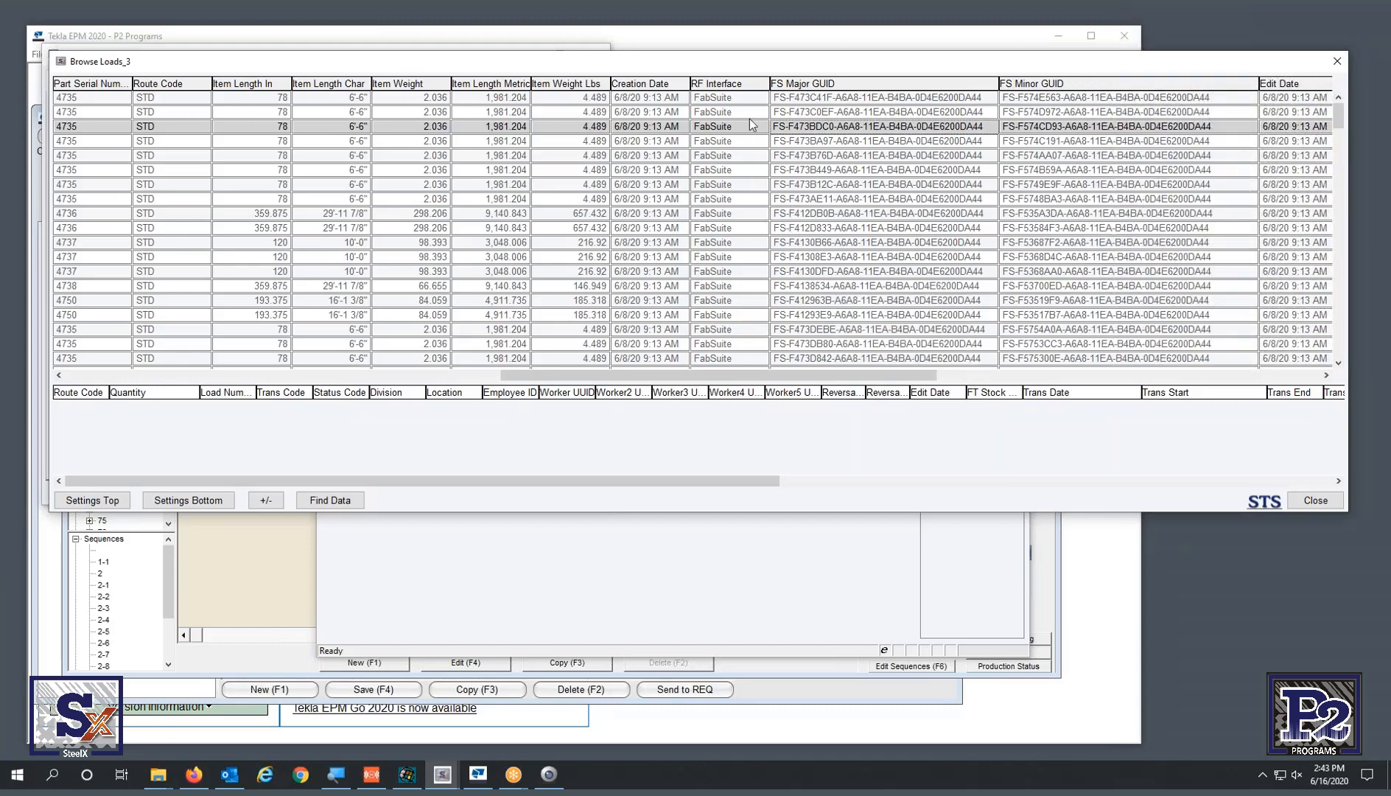
left_click(744, 138)
left_click(744, 228)
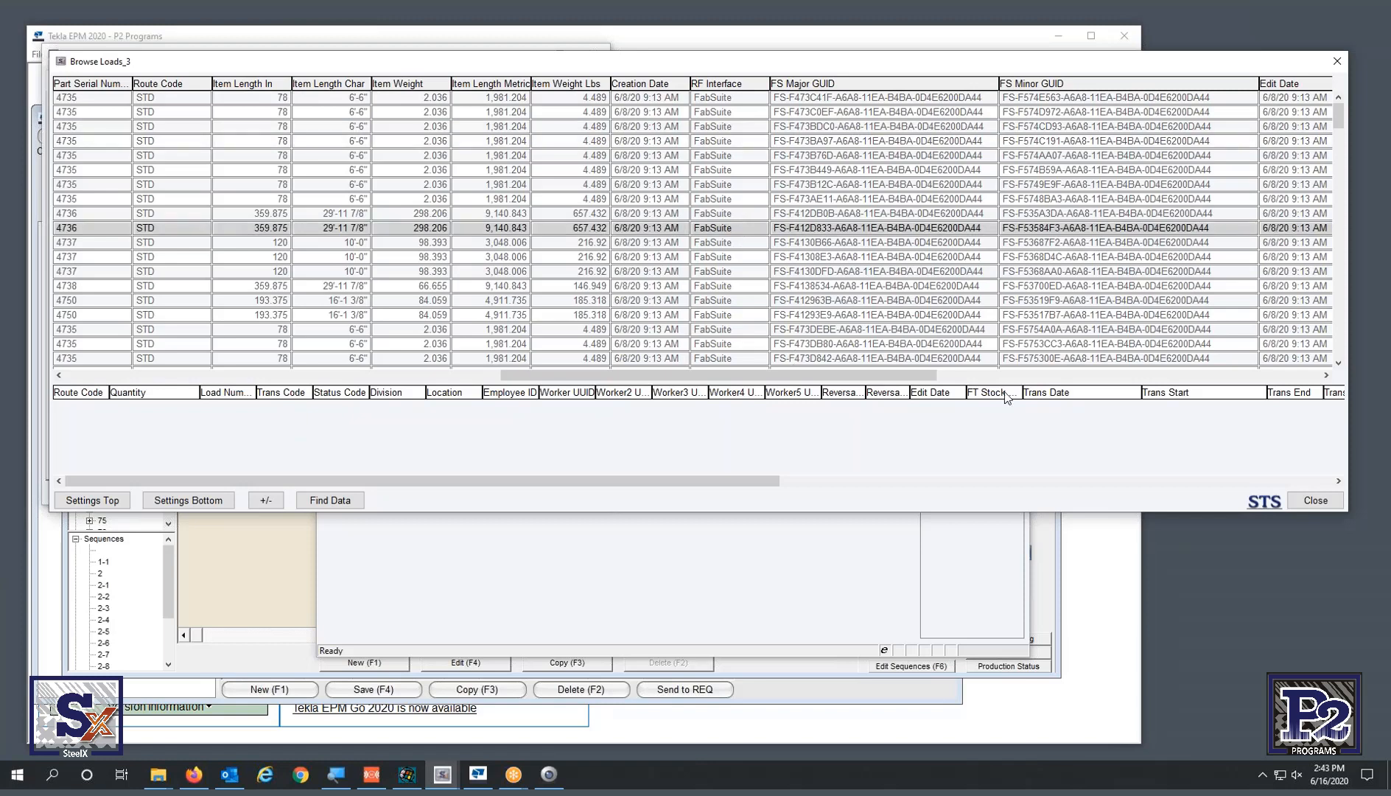
left_click(1027, 375)
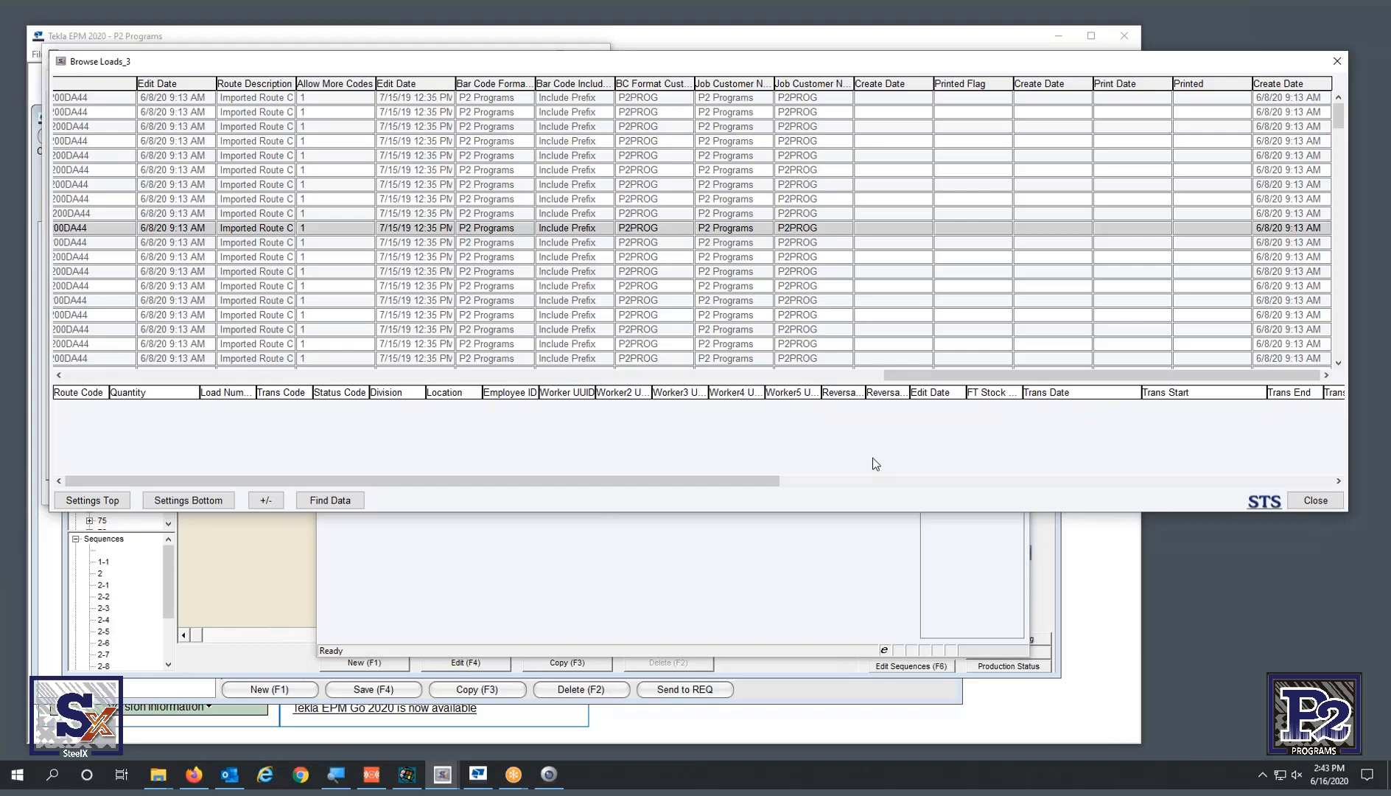
- Open the loads table's column settings and enlarge the window to see more columns
left_click(84, 505)
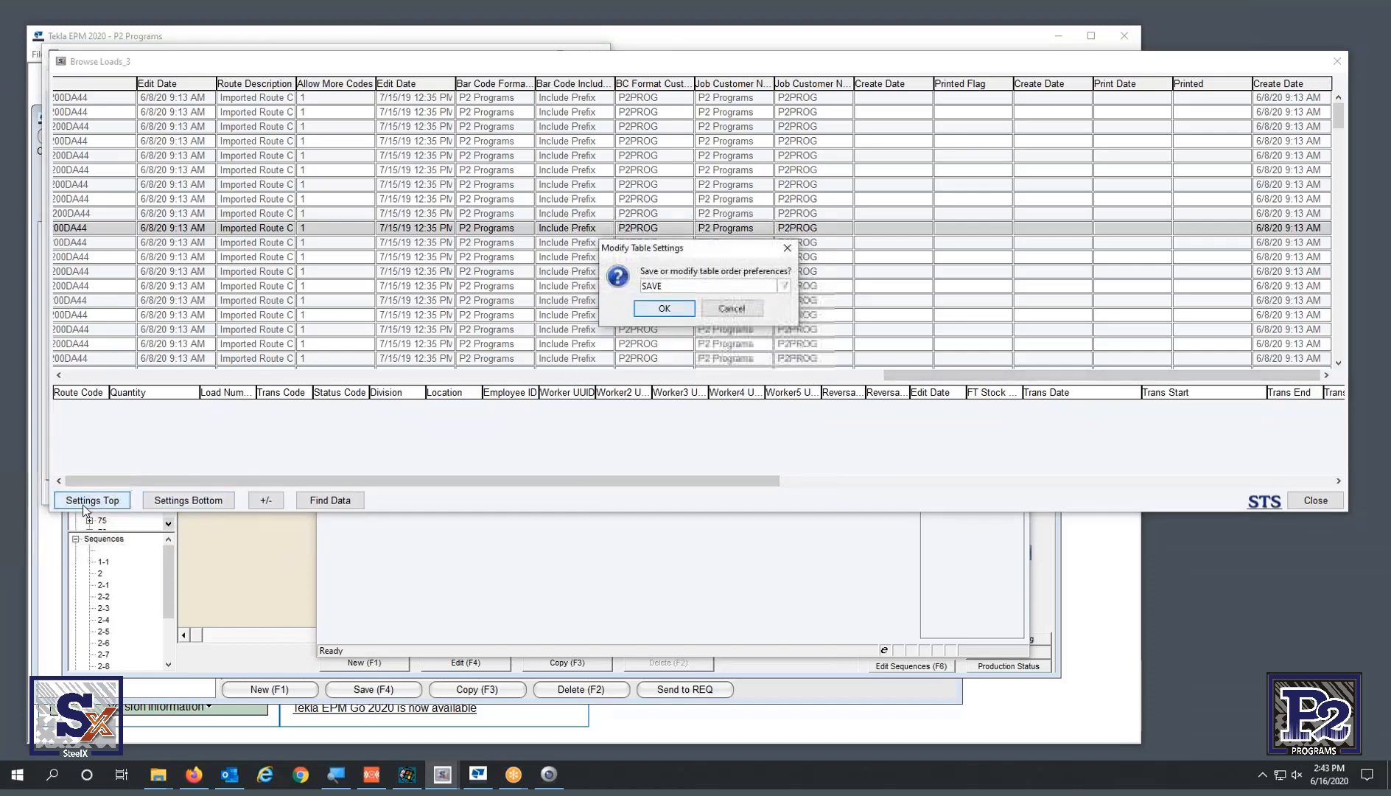
left_click(691, 287)
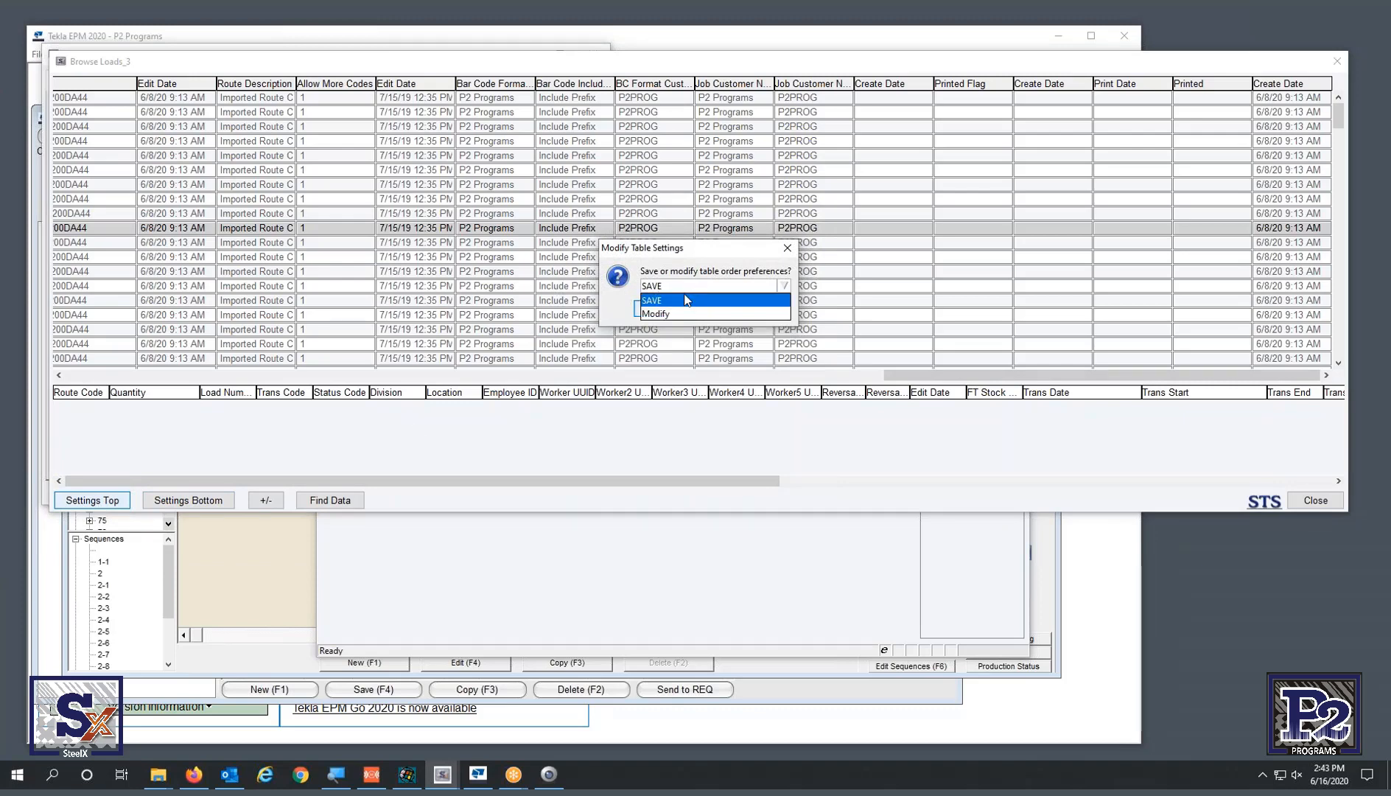
left_click(681, 322)
left_click(666, 309)
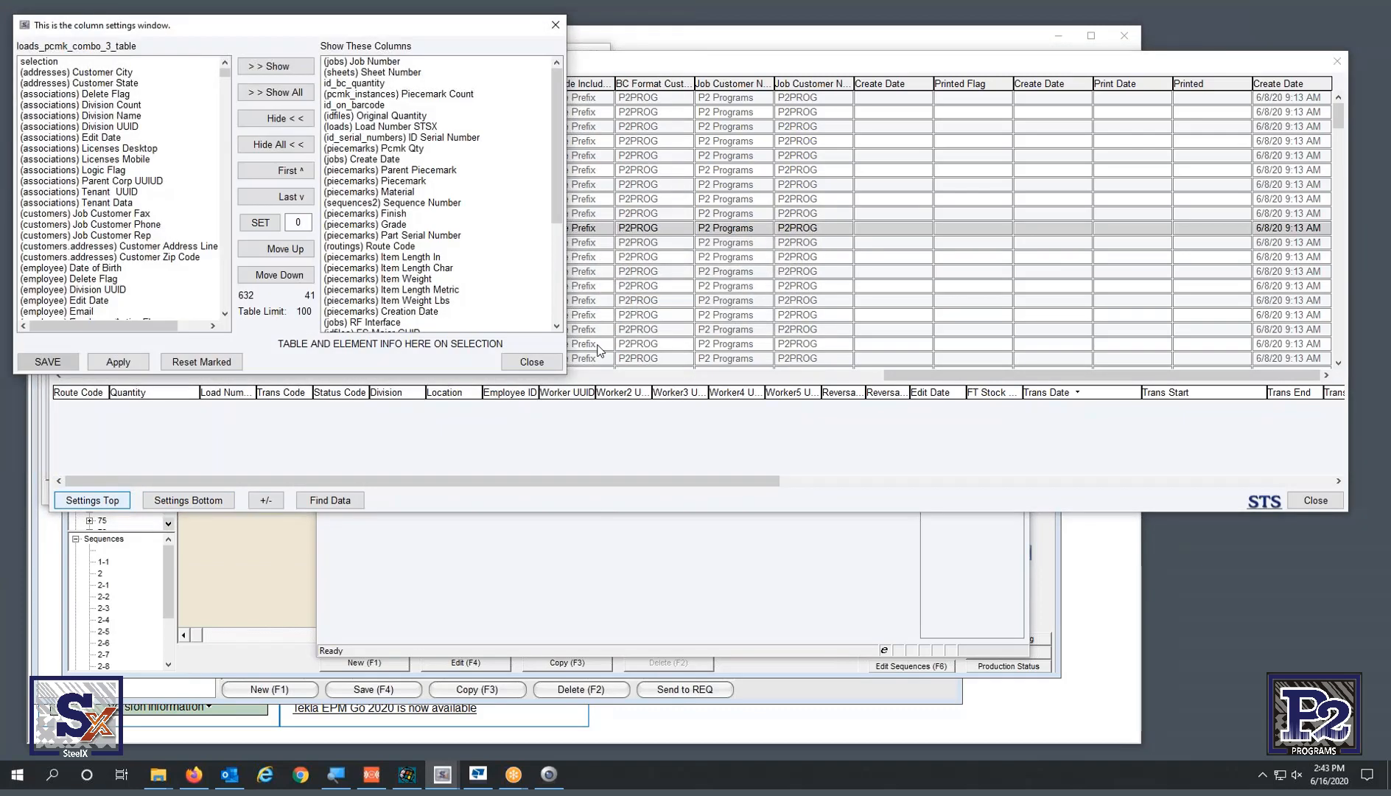
left_click_drag(566, 378, 798, 535)
left_click(223, 255)
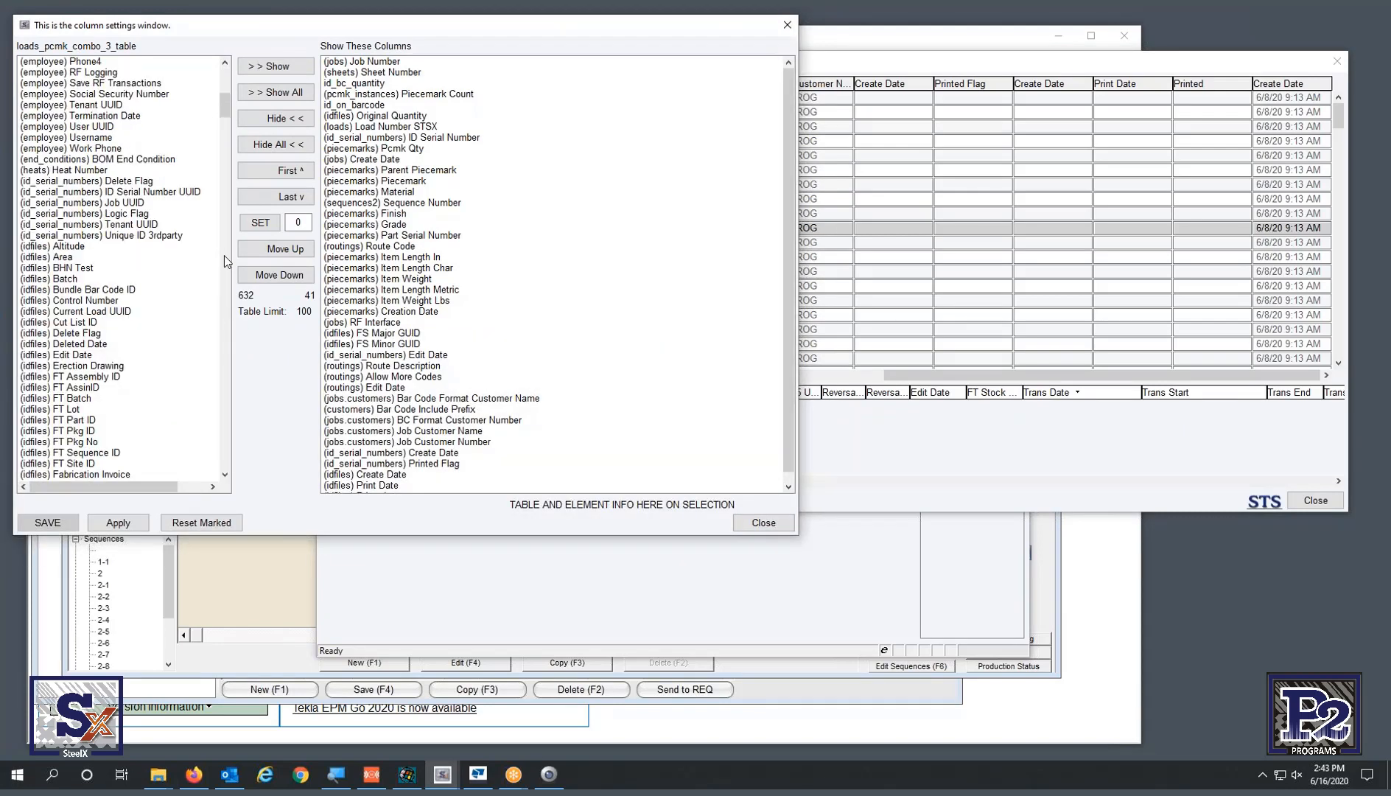
left_click(227, 260)
left_click(227, 260)
left_click(226, 262)
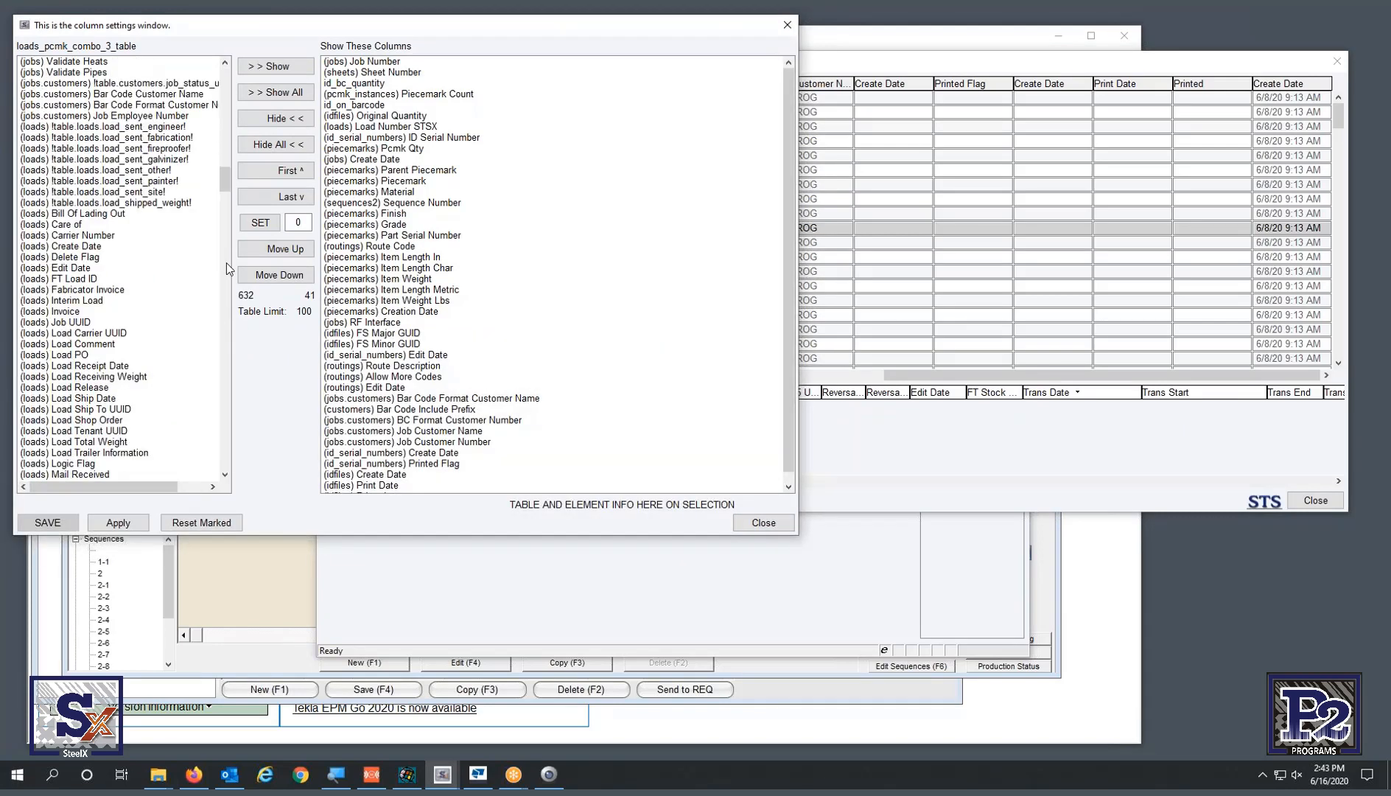
left_click(226, 264)
left_click(225, 268)
left_click(224, 279)
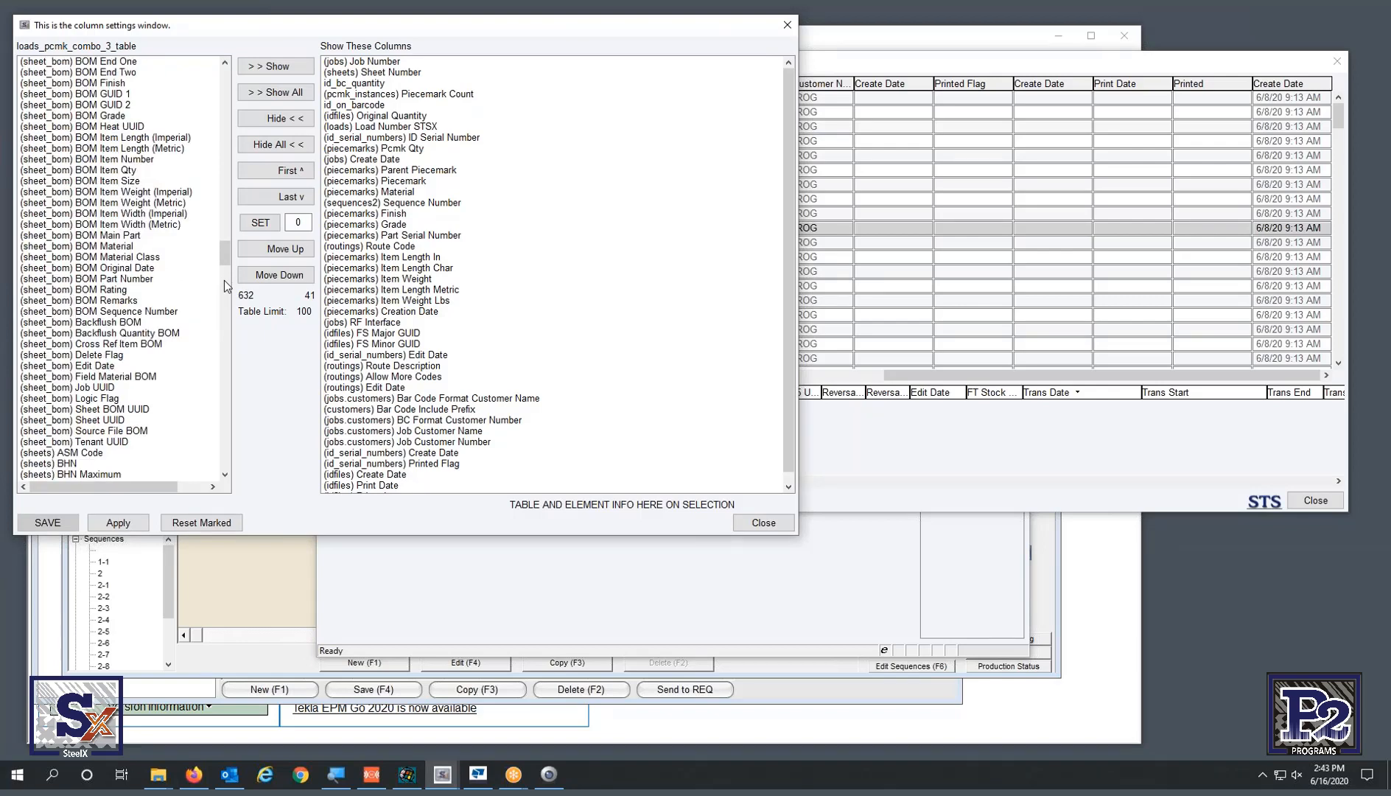
left_click_drag(227, 260, 220, 86)
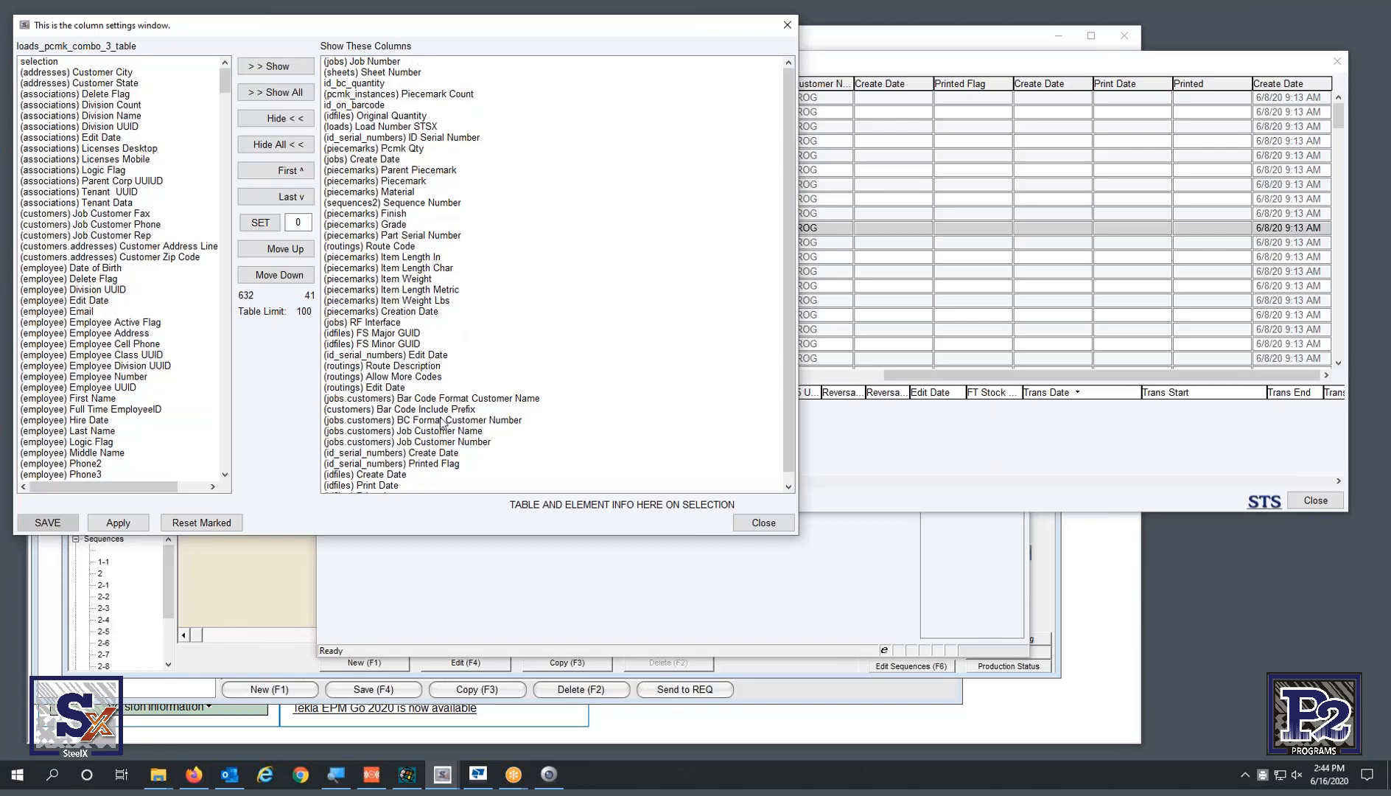
- Look up the field names for Item Weight and ID Serial Number, then close the settings
left_click(383, 281)
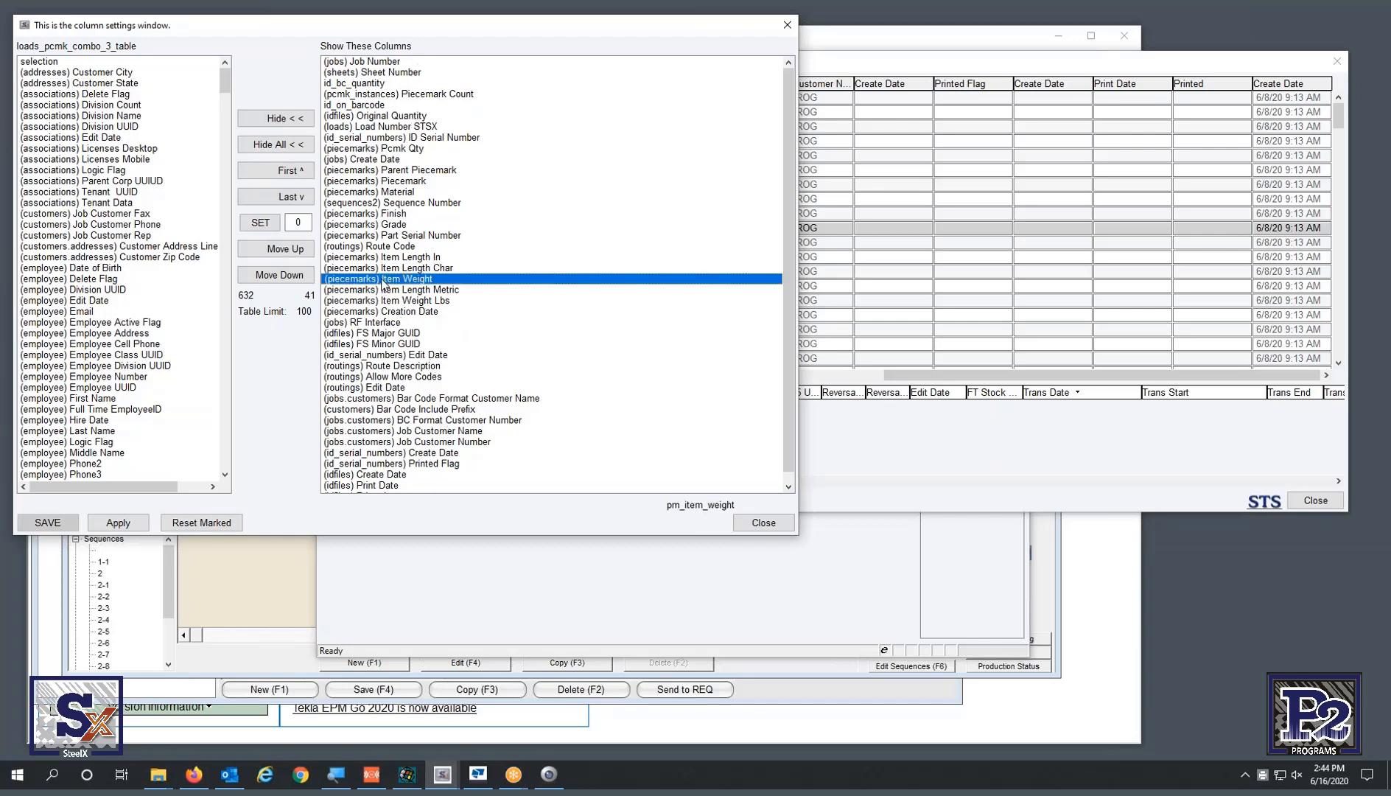
left_click(391, 139)
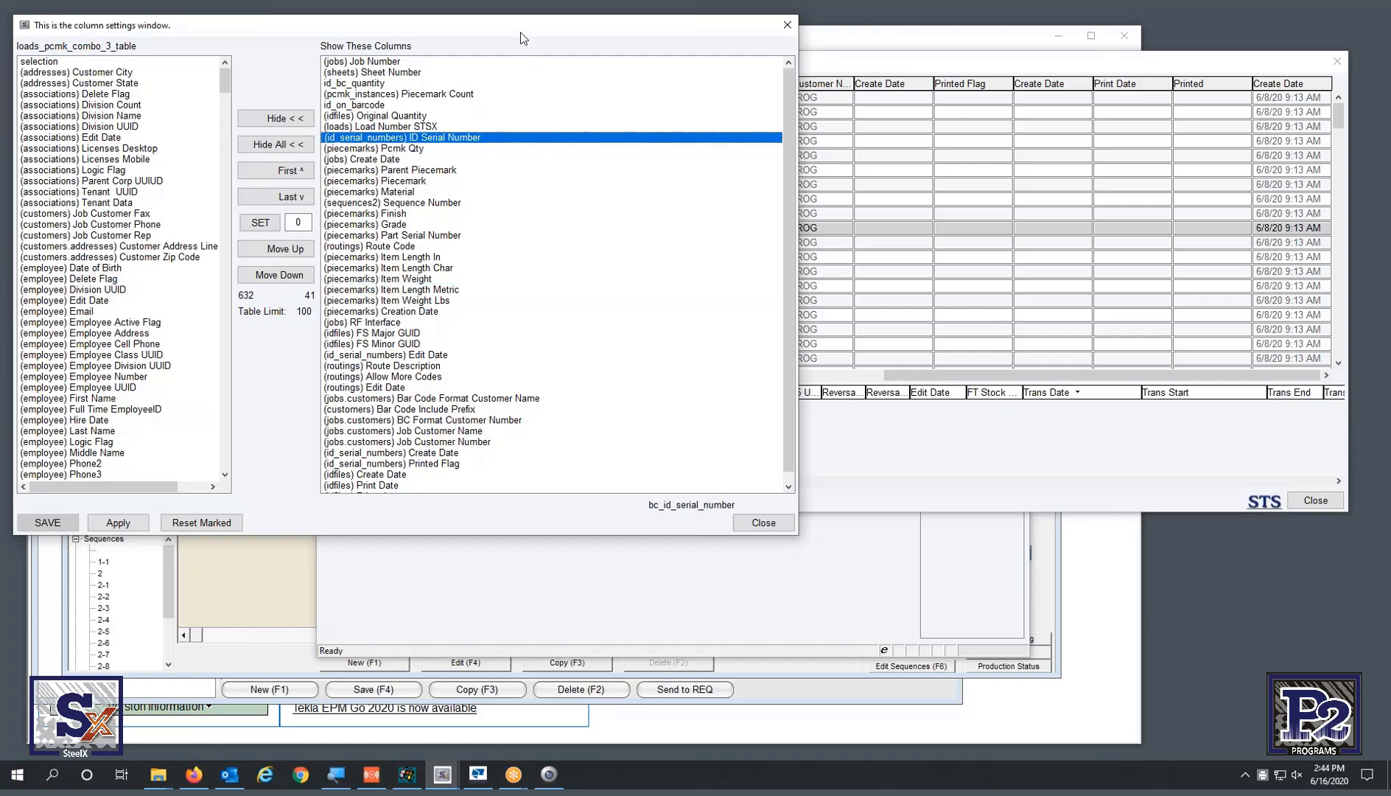
left_click_drag(522, 30, 557, 59)
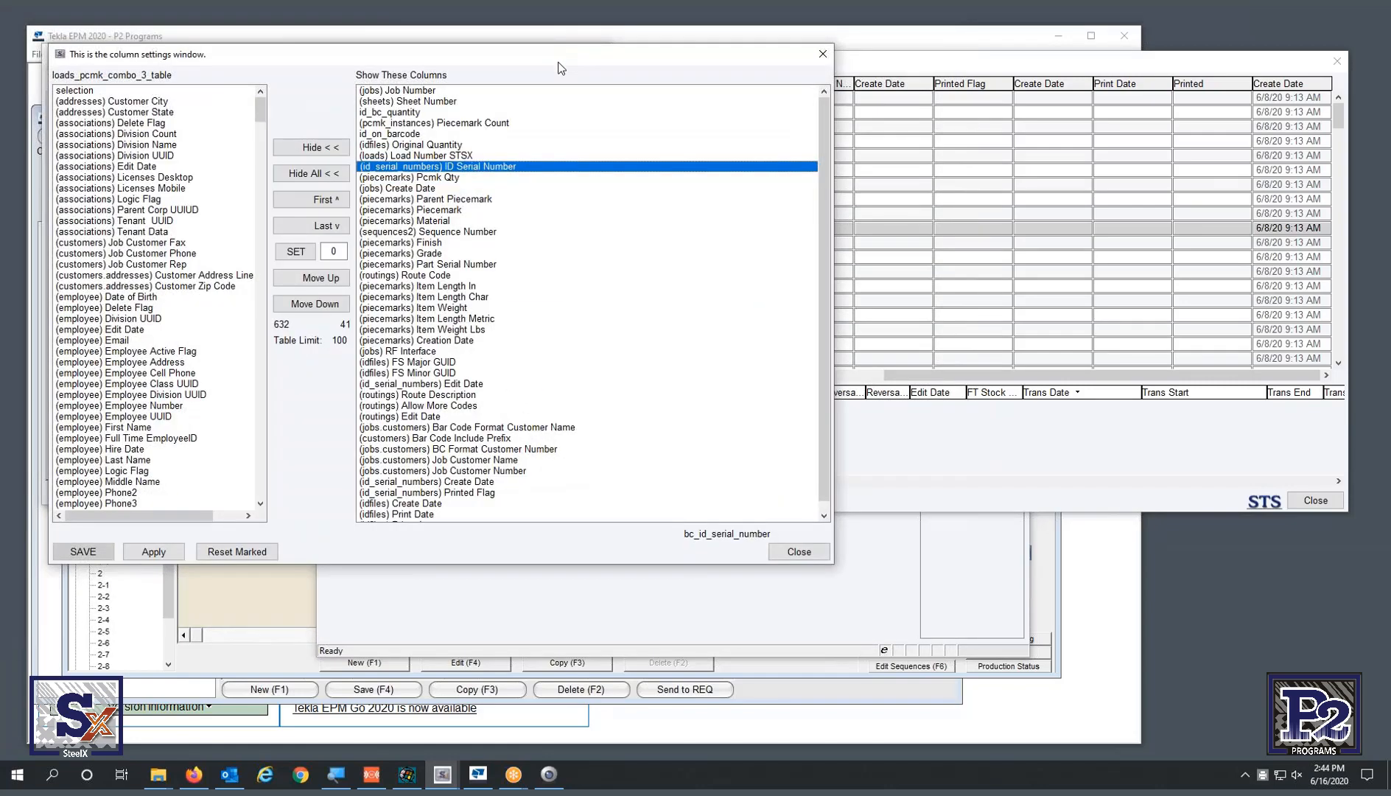
left_click(822, 56)
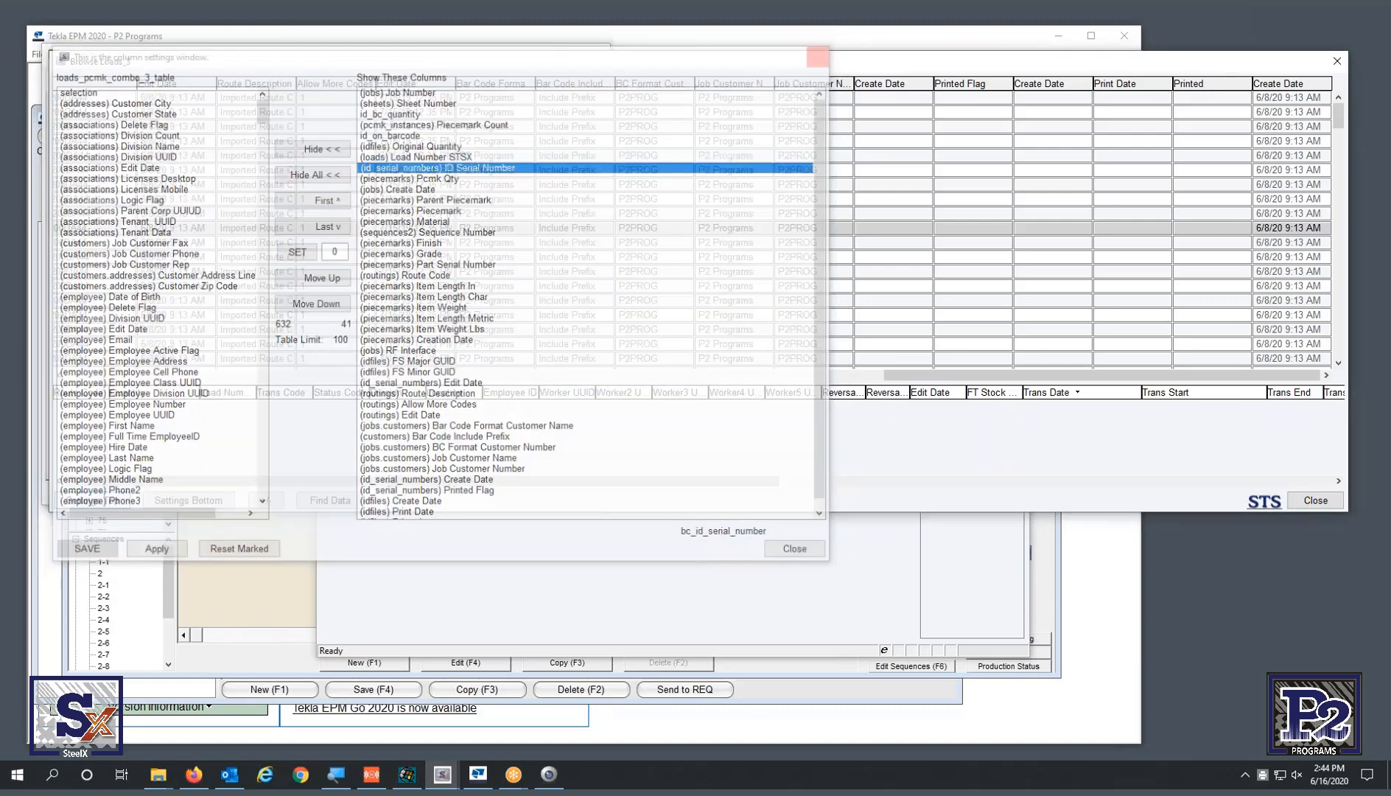
left_click_drag(637, 483, 1035, 481)
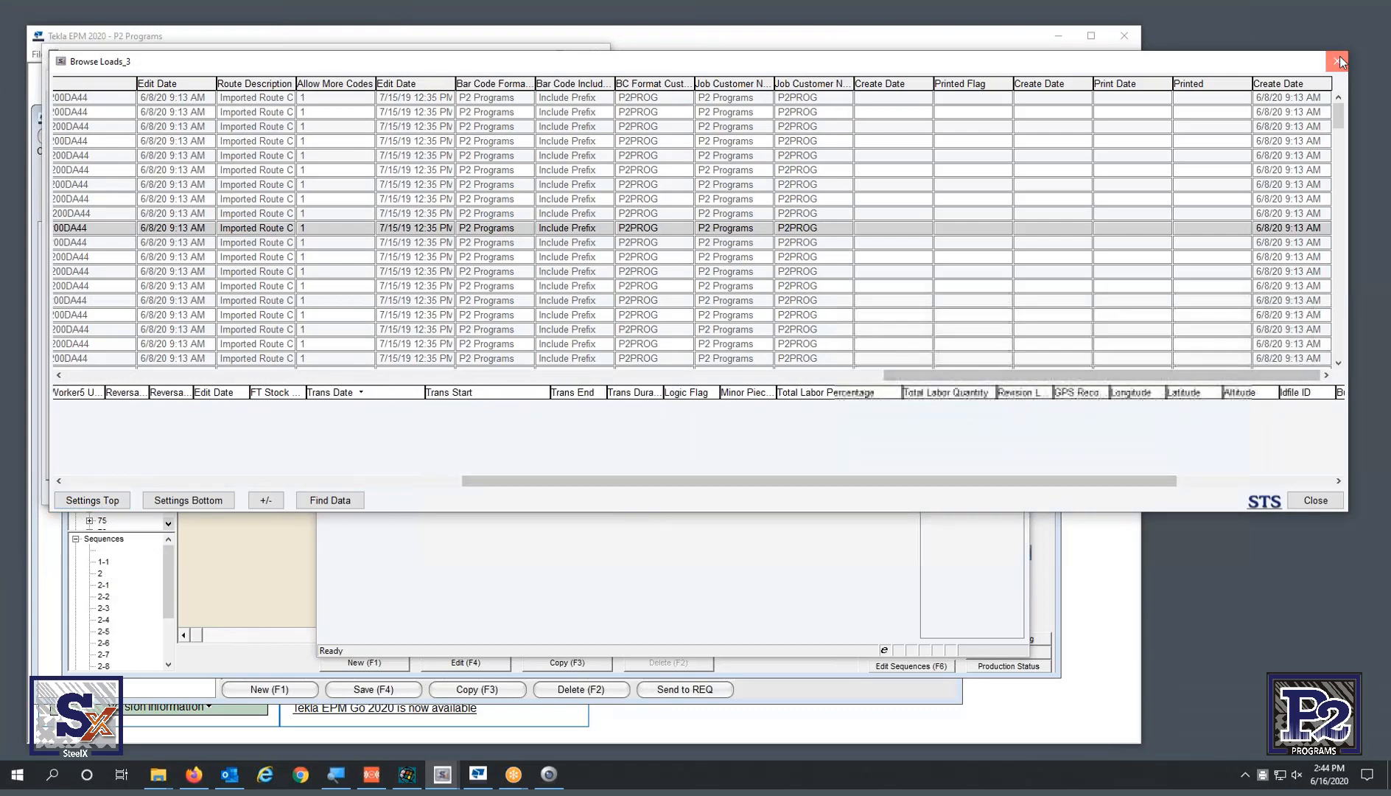
- Close Browse Loads_3 and View Loads_3, bringing the NXP2021 Loads list forward
left_click(1337, 61)
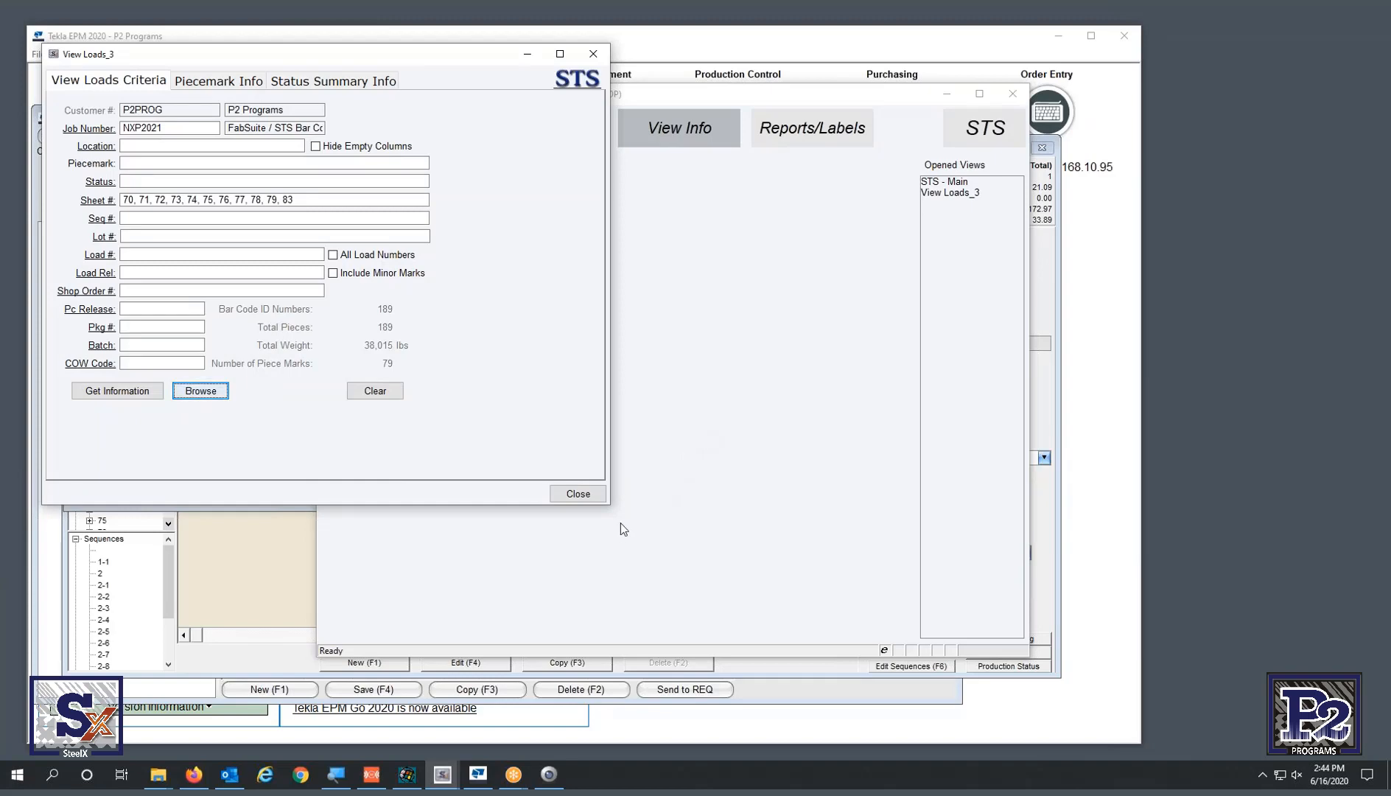
left_click(594, 55)
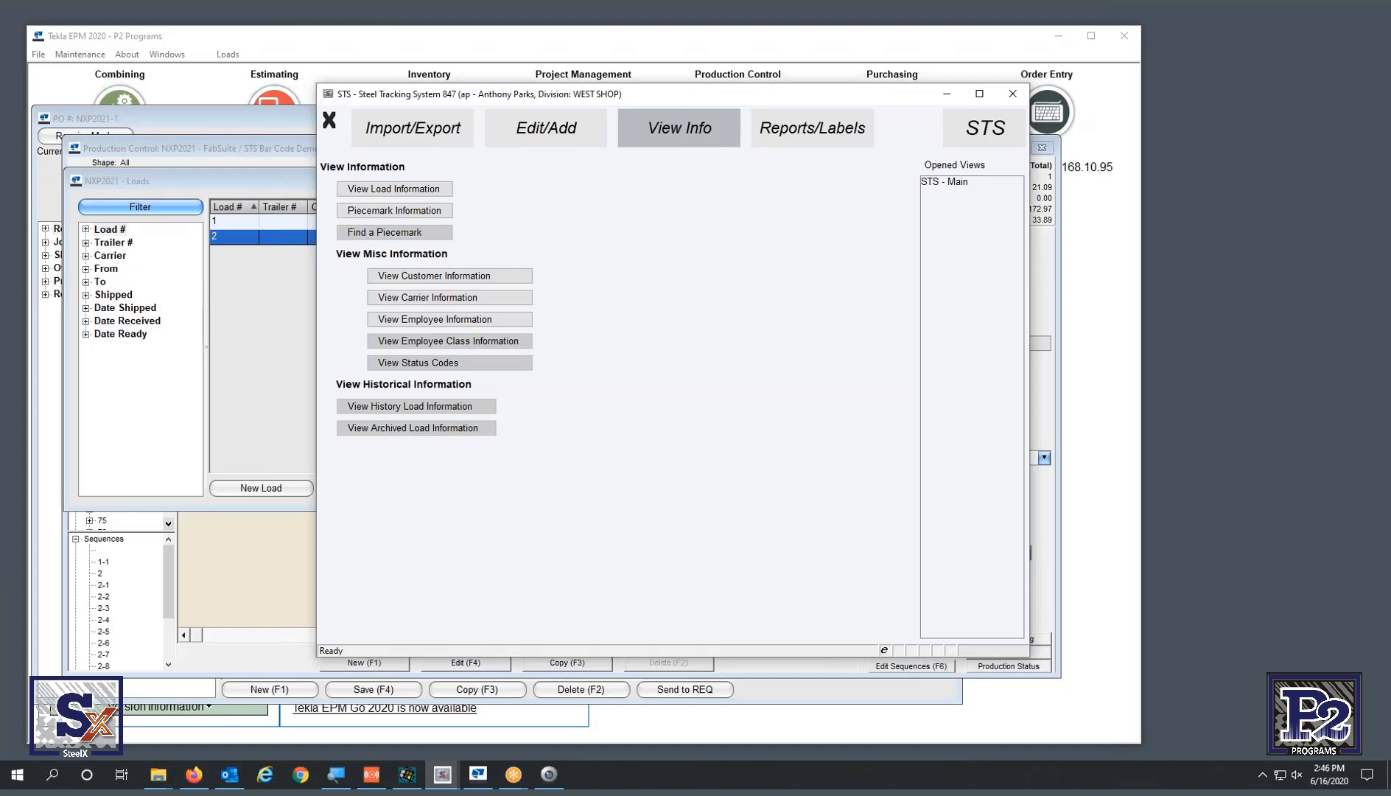
left_click(229, 366)
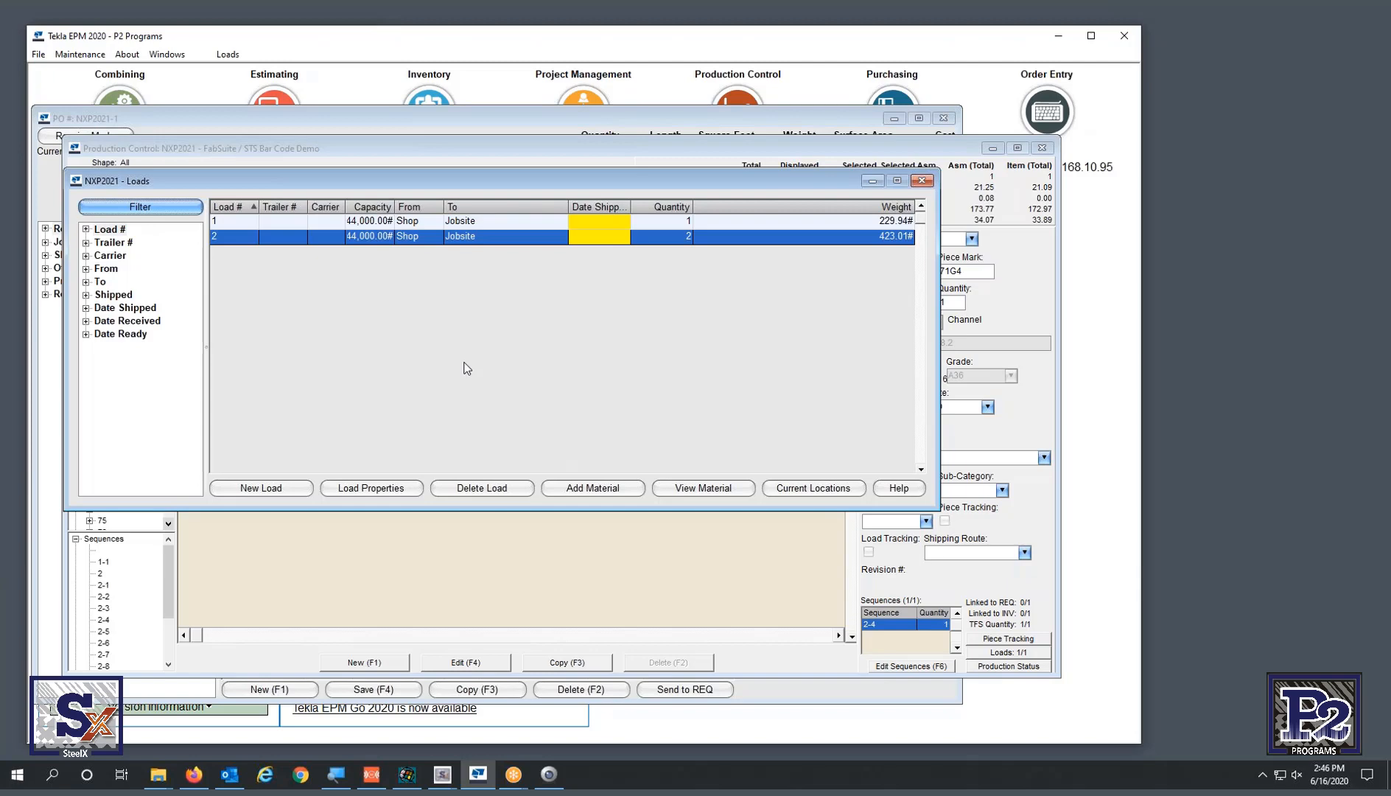
- Close the NXP2021 Loads list in Tekla EPM to return to Production Control for drawing 71
left_click(921, 180)
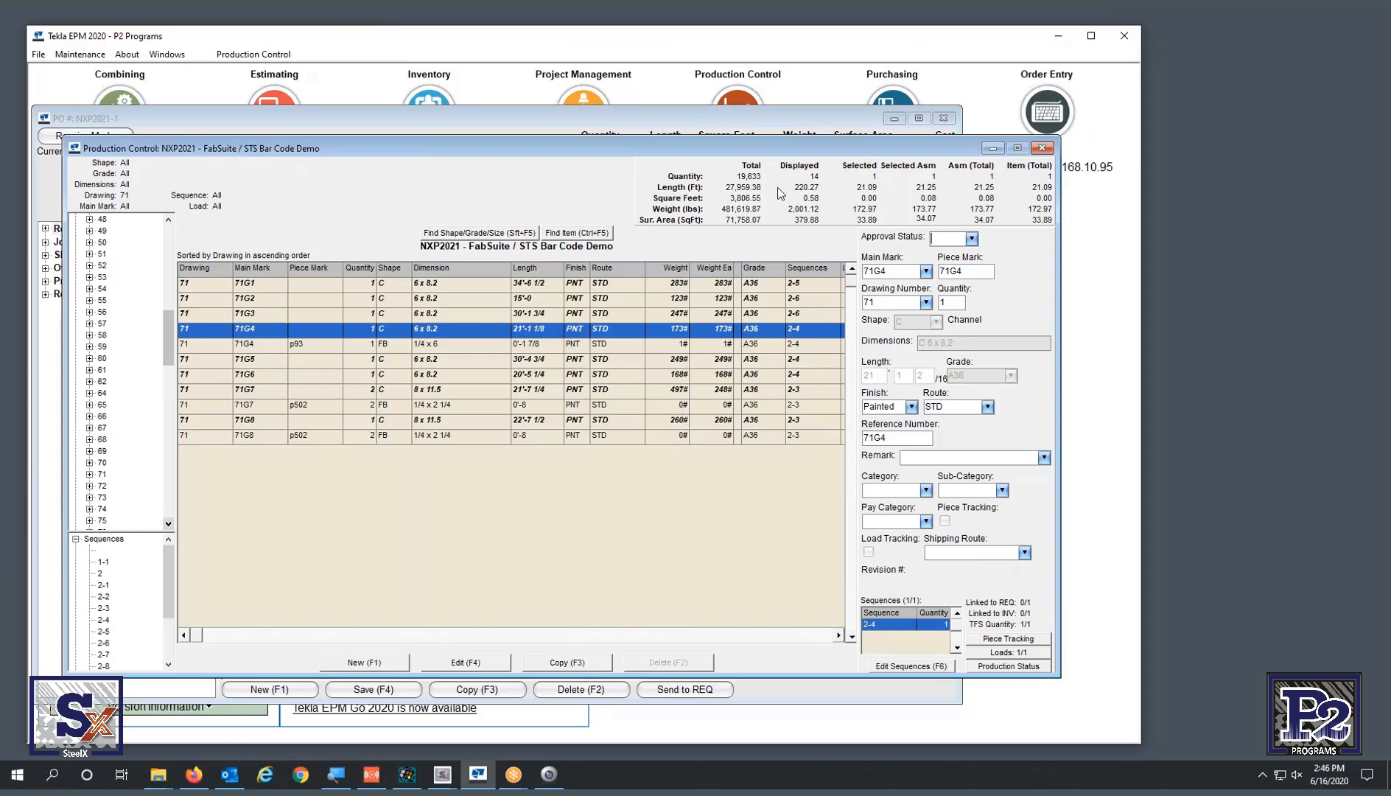
- Switch back to Steel Tracking System and start a KISS Import from Import/Export
mouse_move(442, 774)
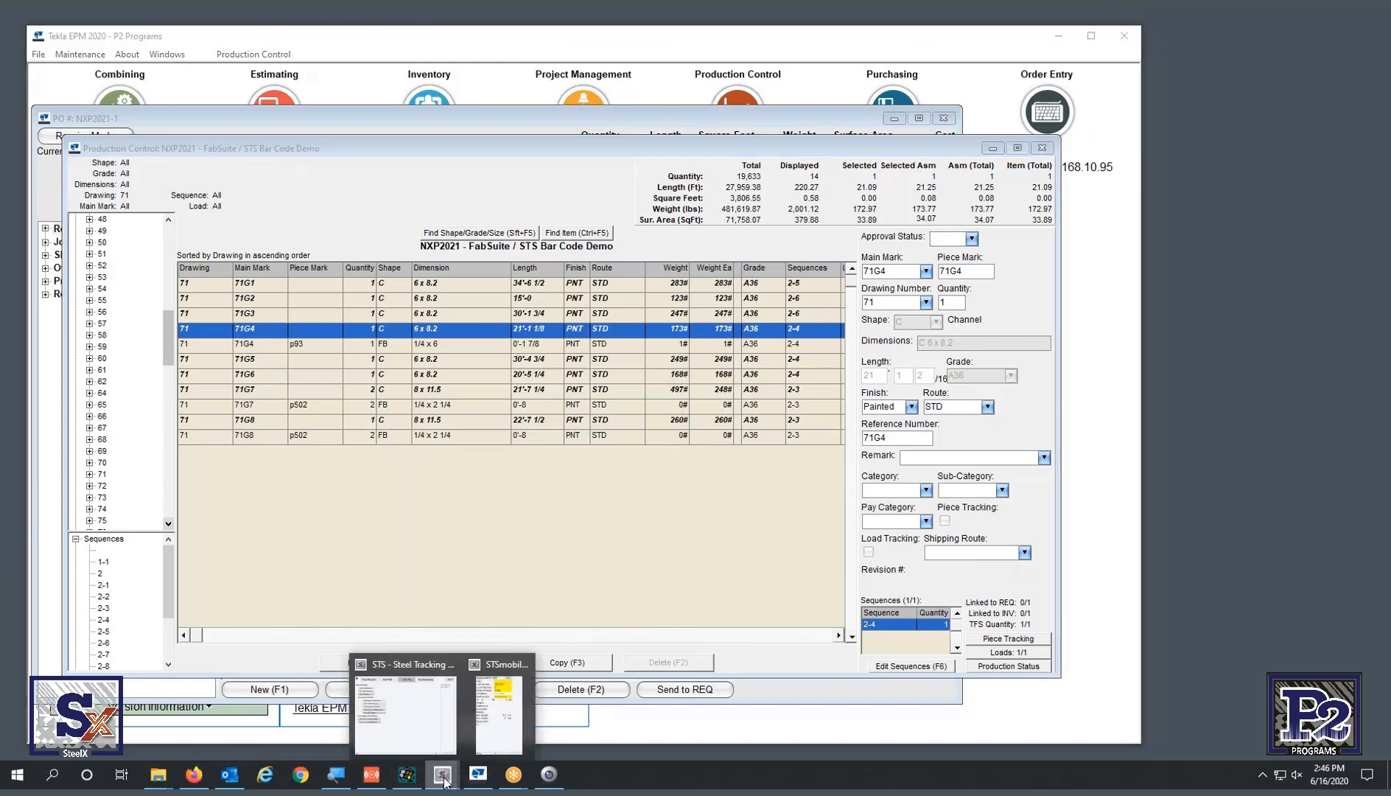
left_click(431, 707)
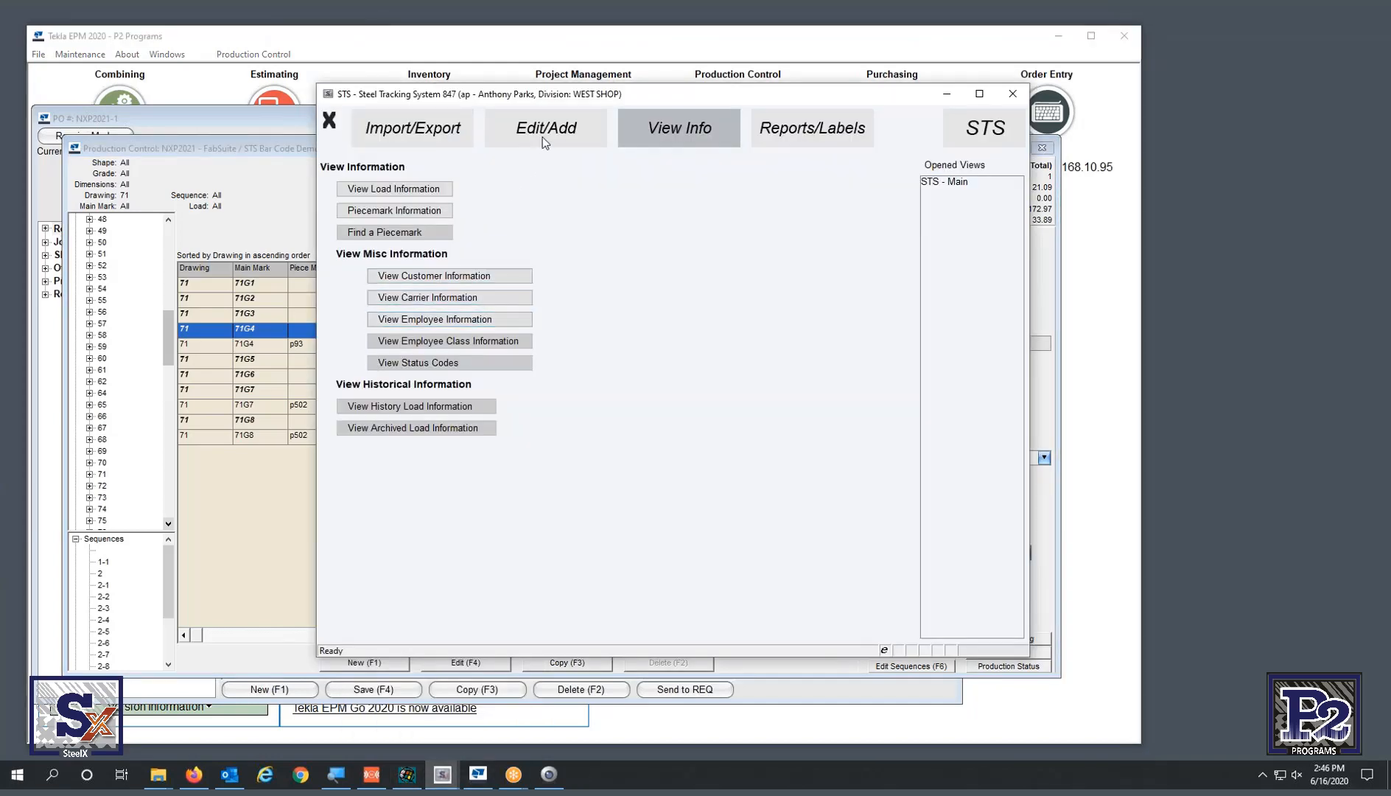
left_click(426, 136)
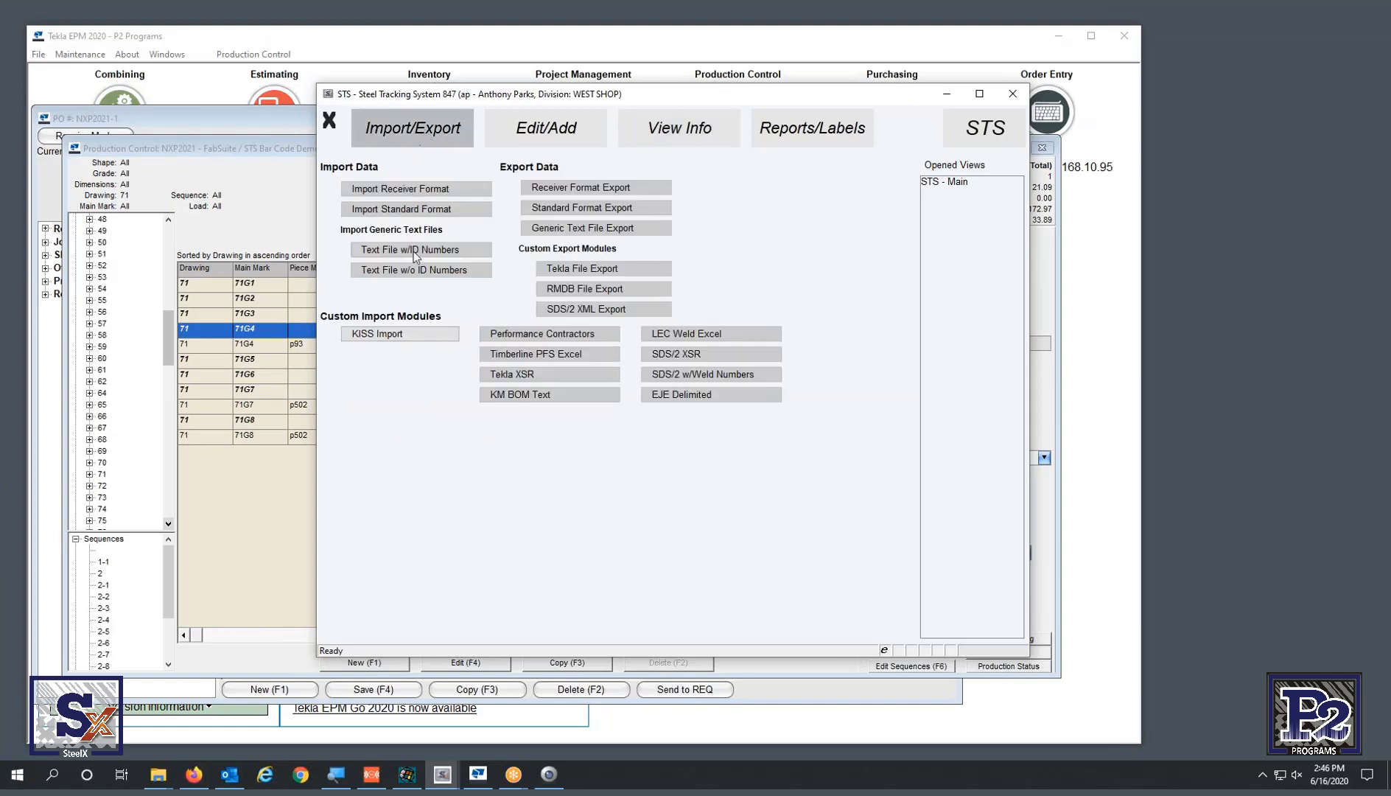
left_click(414, 334)
- Choose job NXP2021, enter sheet 54, and read the KISS file
left_click(115, 195)
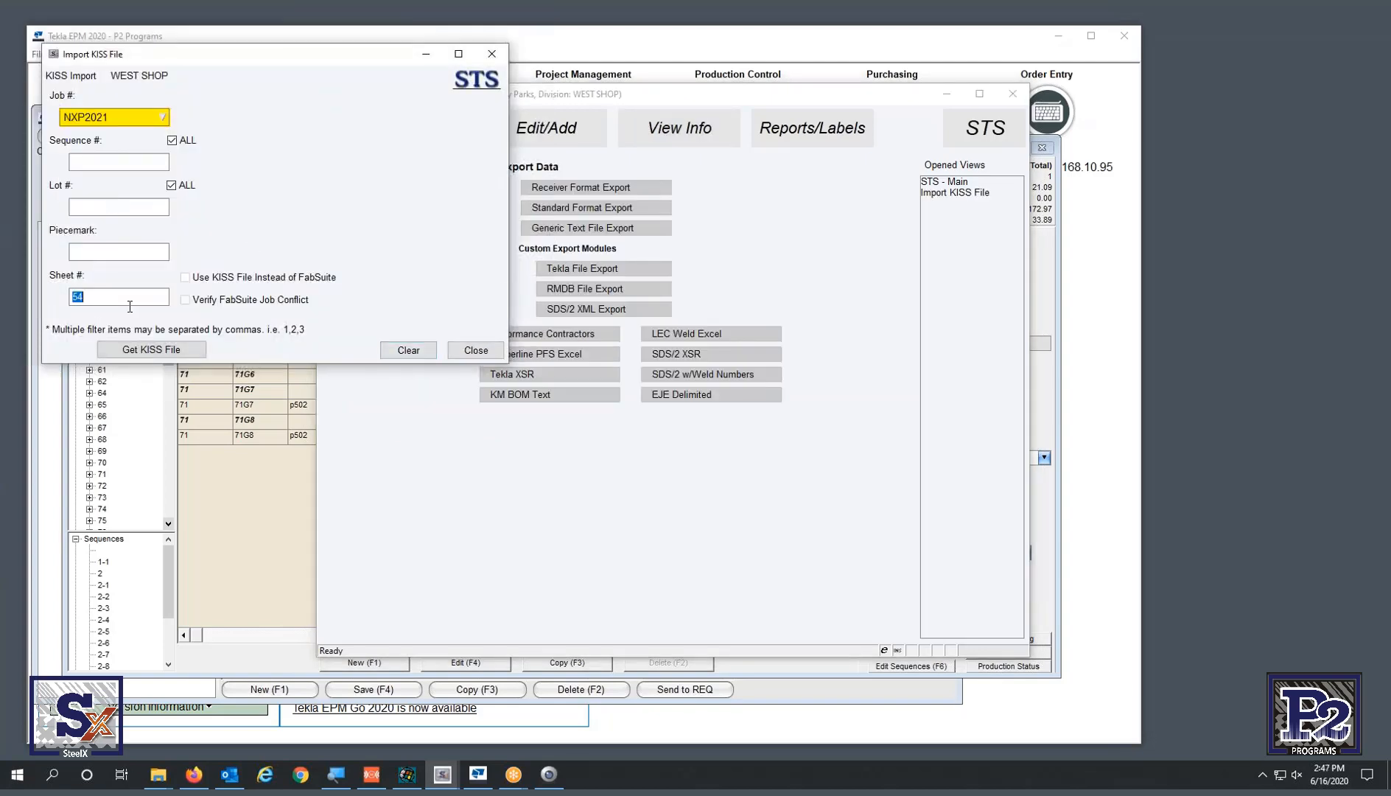
left_click(113, 296)
type("54")
left_click_drag(113, 295, 23, 293)
left_click(148, 351)
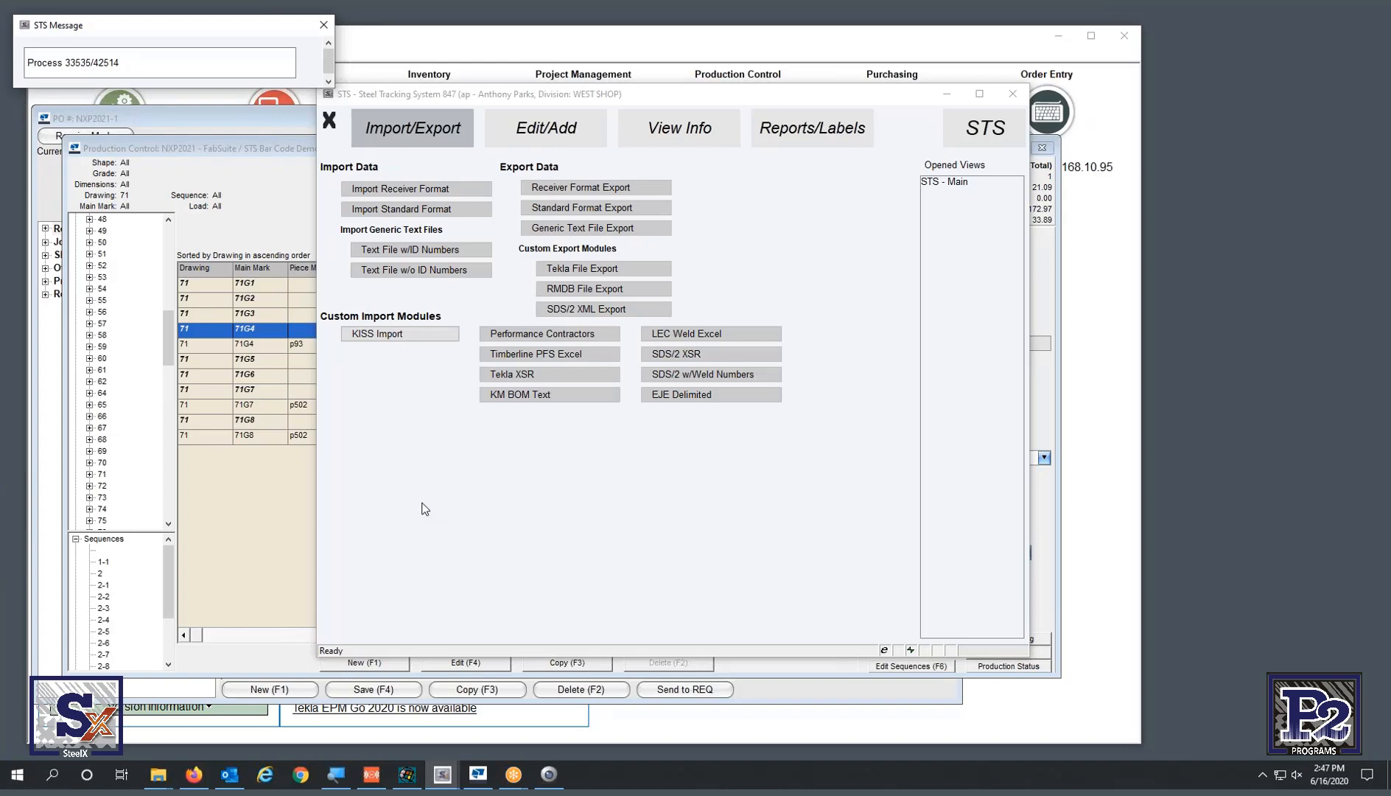
- Bring Production Control forward, open the Select Production Control Job list, then minimize it
left_click(264, 532)
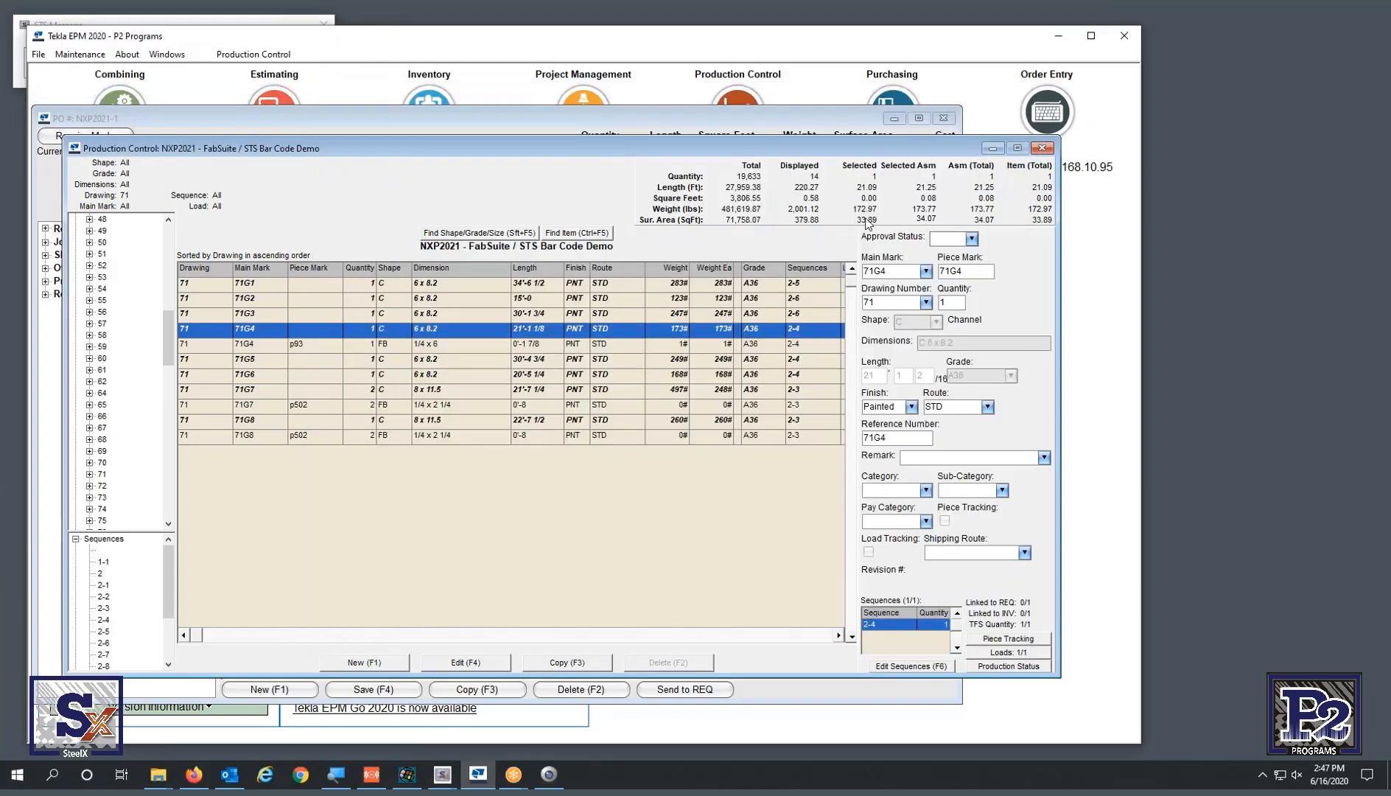
left_click(748, 91)
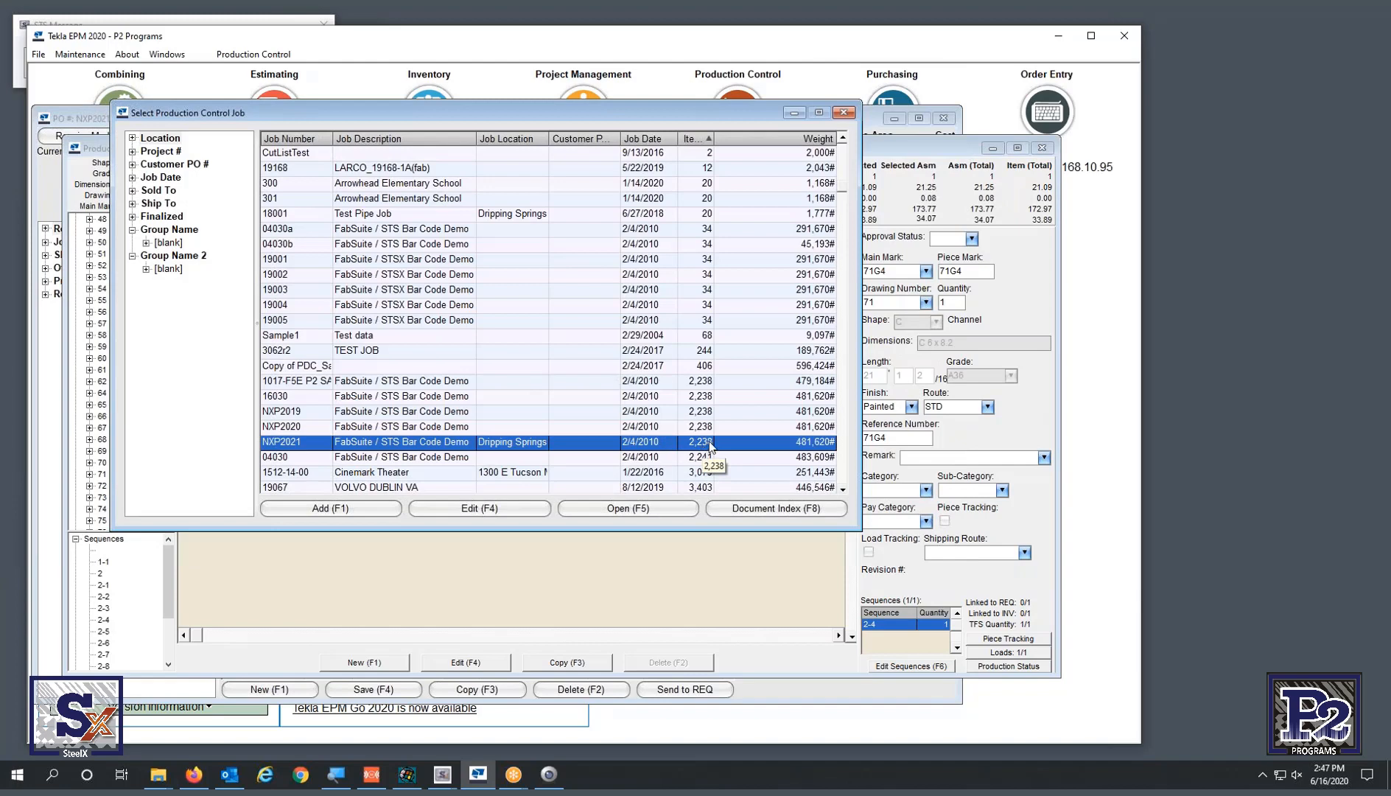
left_click(799, 113)
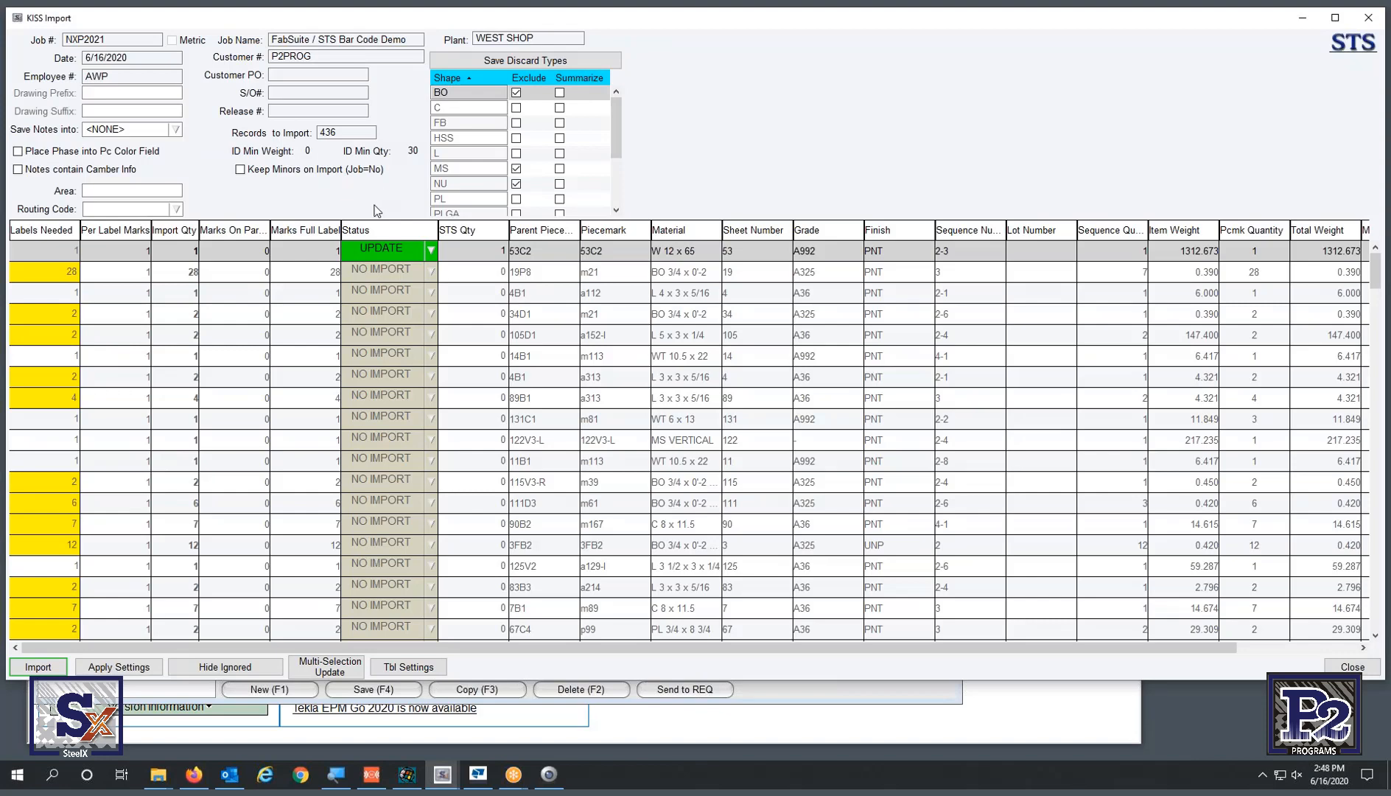
- Hide ignored rows, sort by Import Qty descending, and move that column before Per Label Marks
left_click(234, 667)
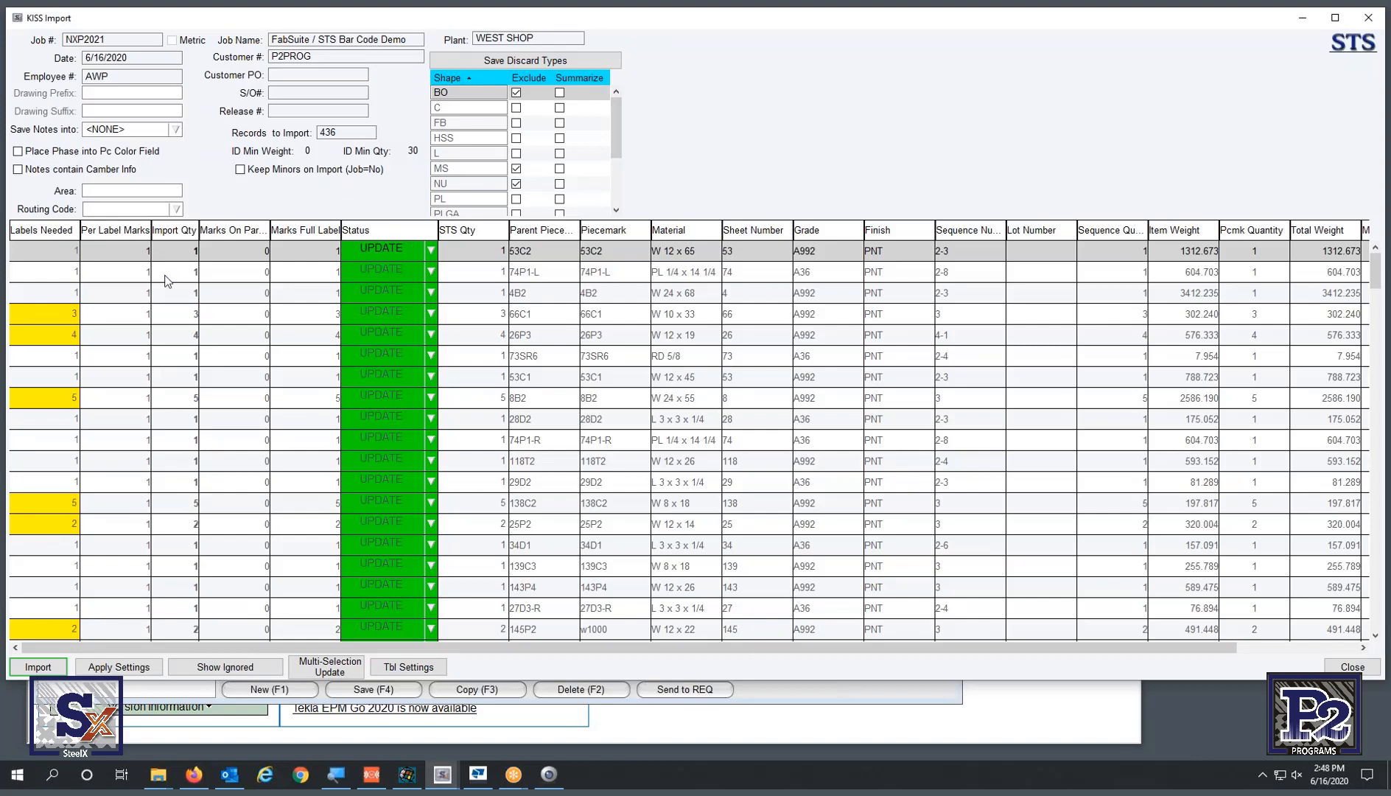
left_click(190, 236)
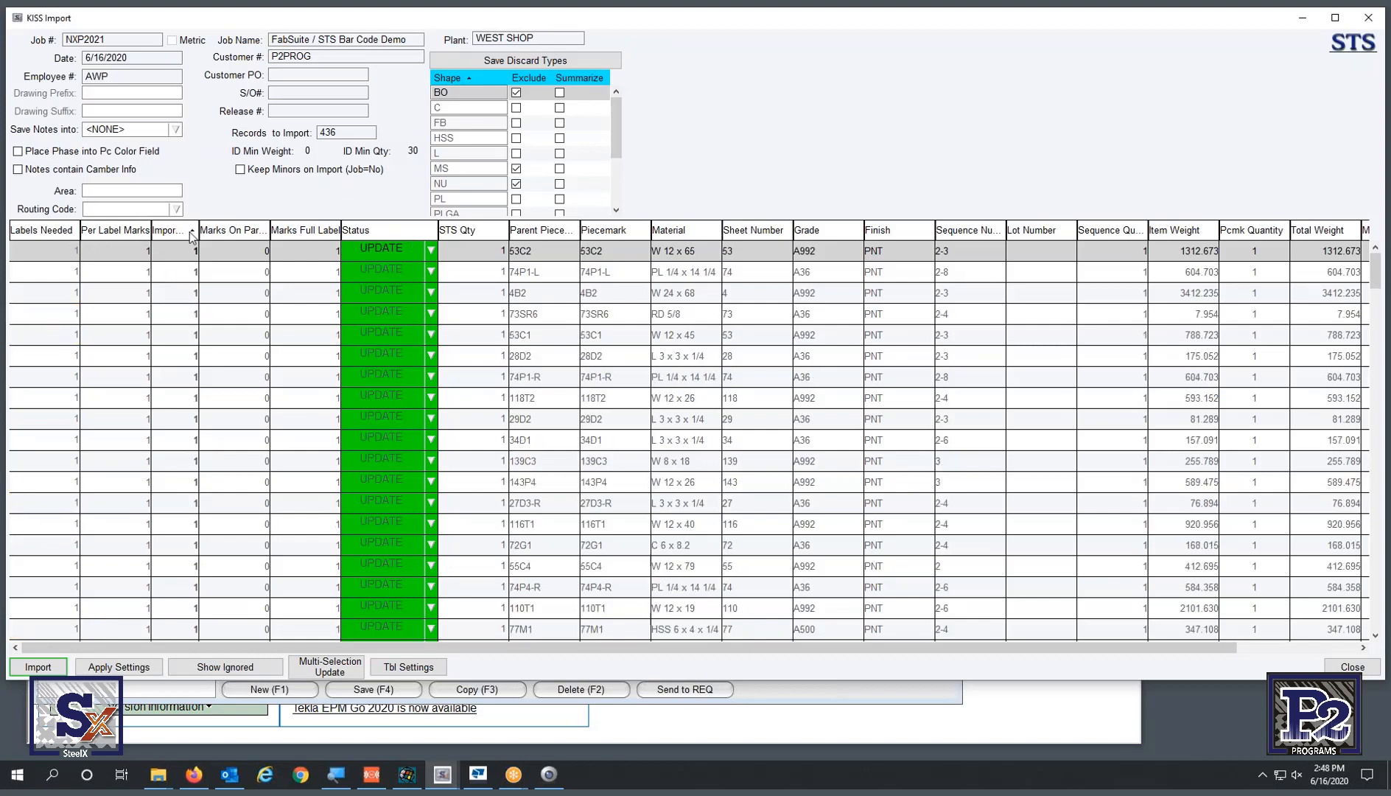
left_click(190, 236)
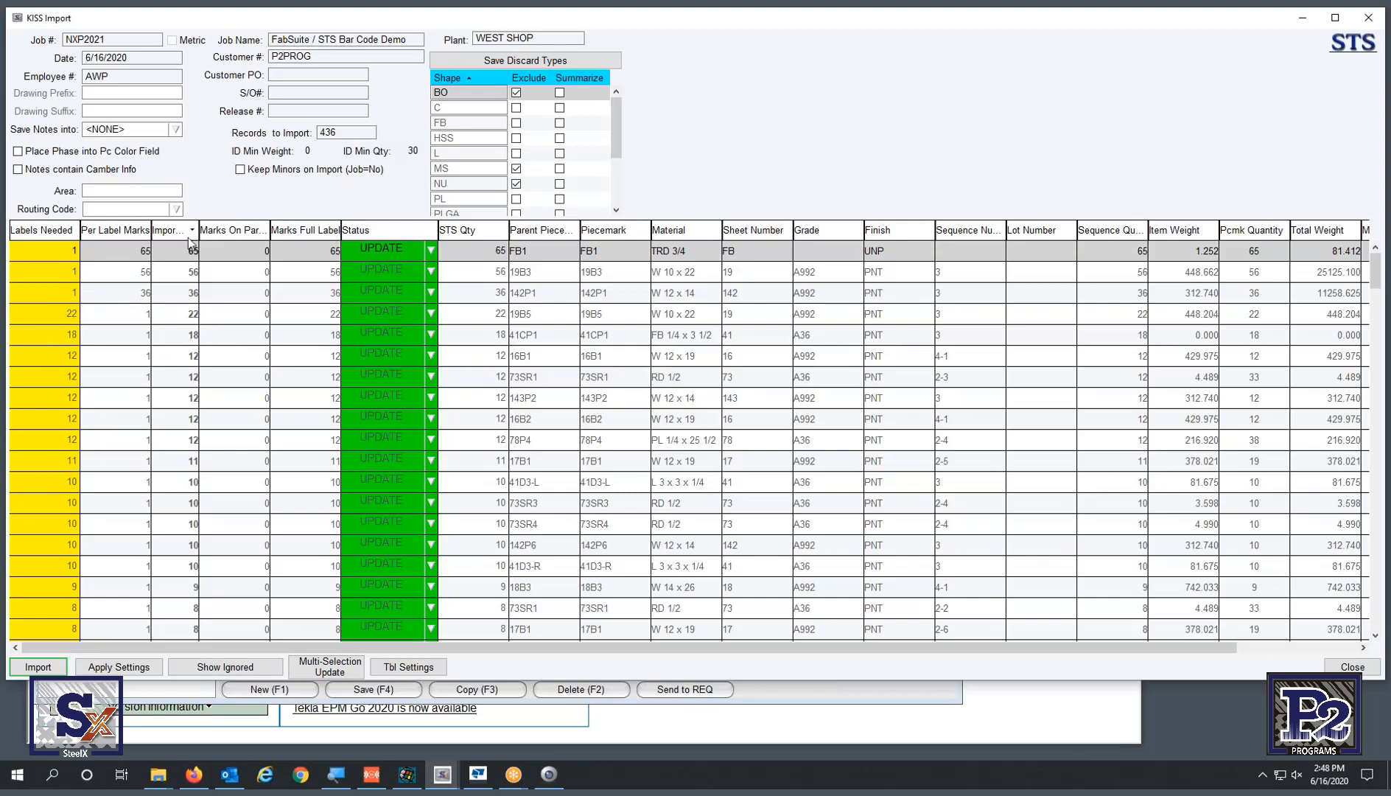
left_click_drag(185, 232, 103, 233)
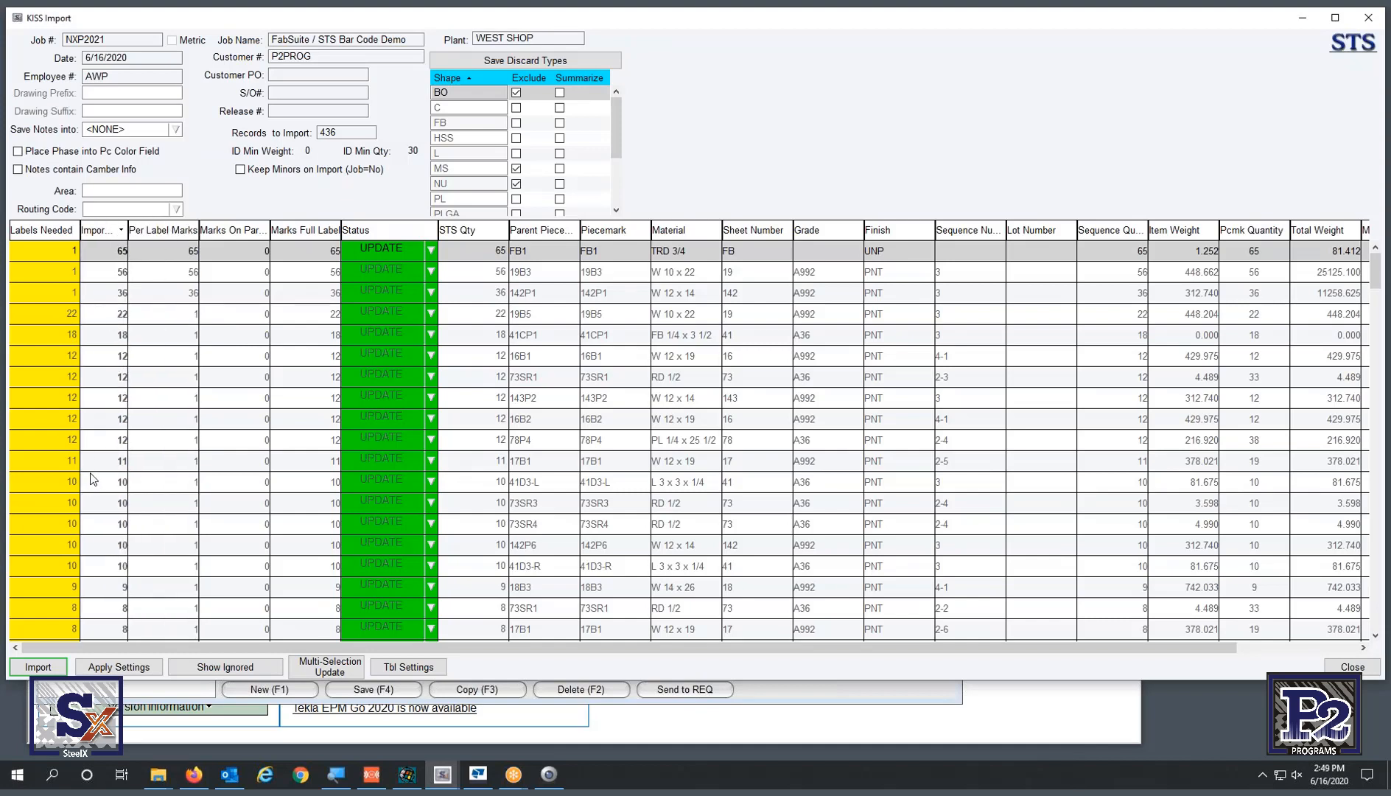
- Change piece 19B5's Labels Needed to 2, then select the 19B5 and 19B3 rows
left_click(63, 315)
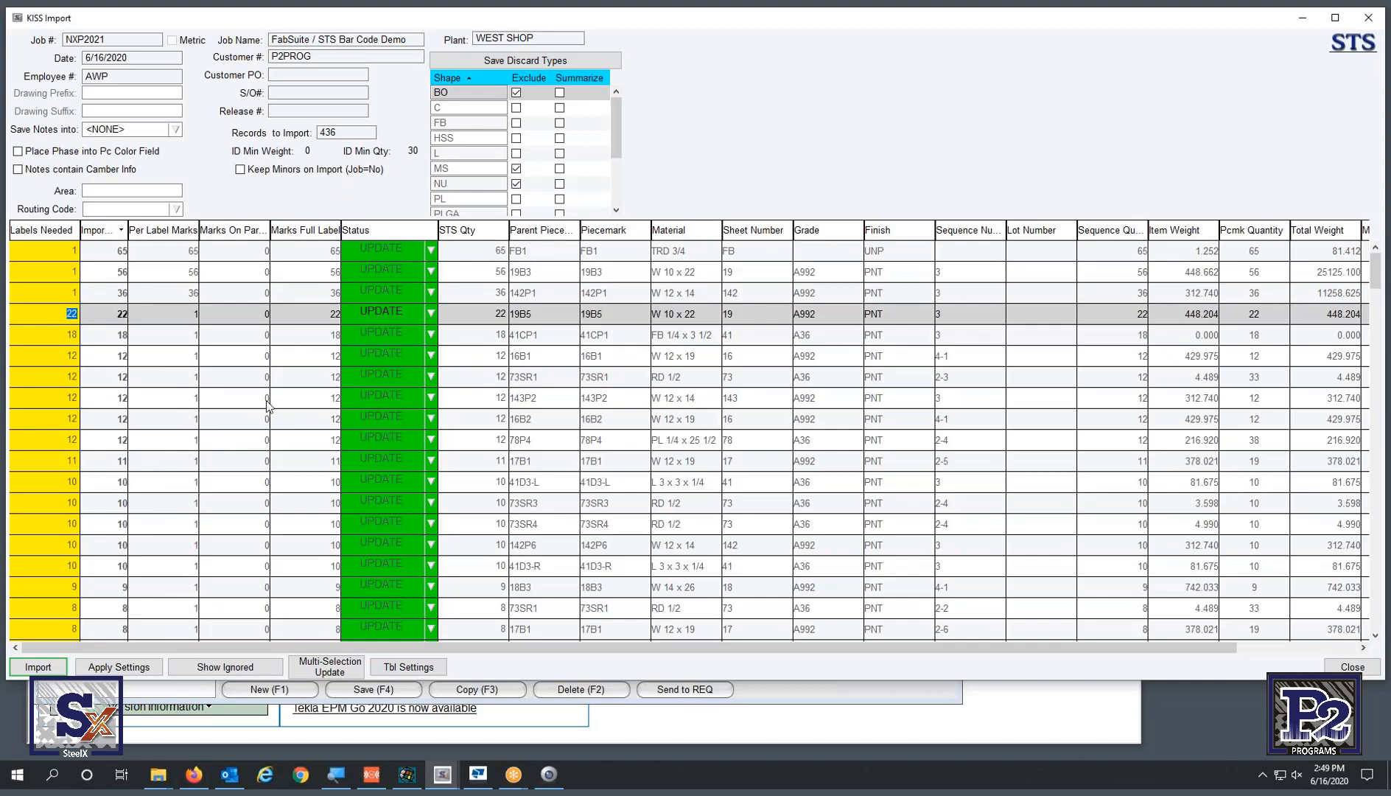
type("2")
key("Return")
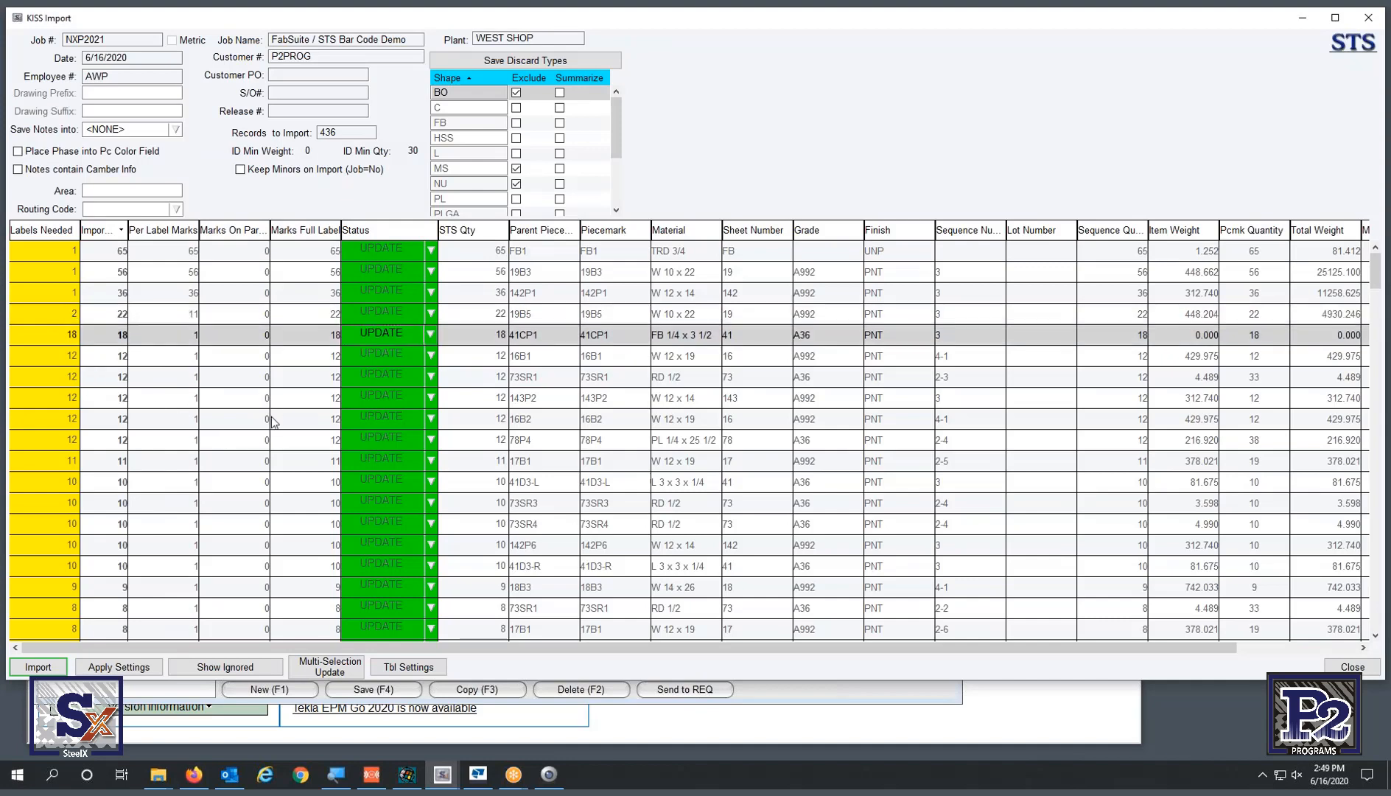
left_click(197, 315)
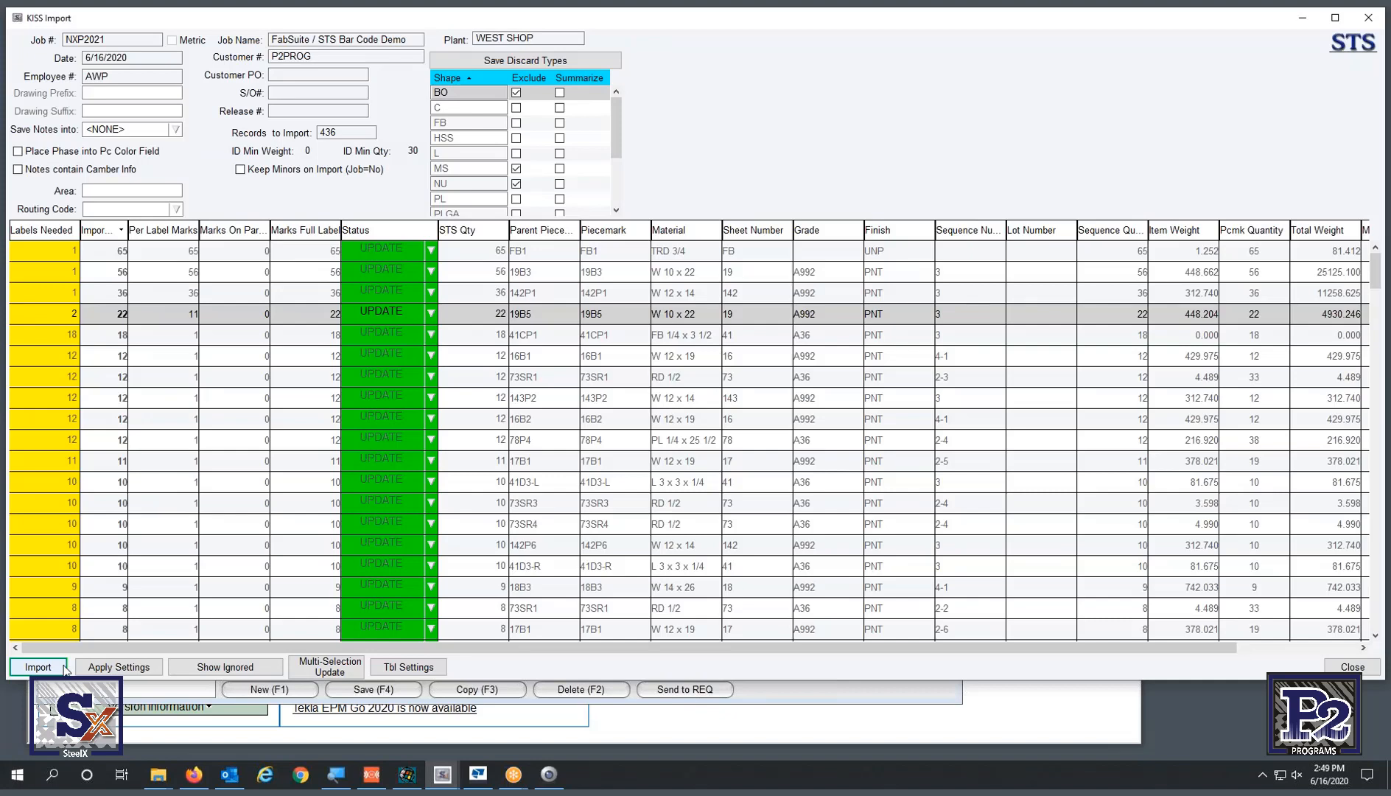
left_click(539, 269)
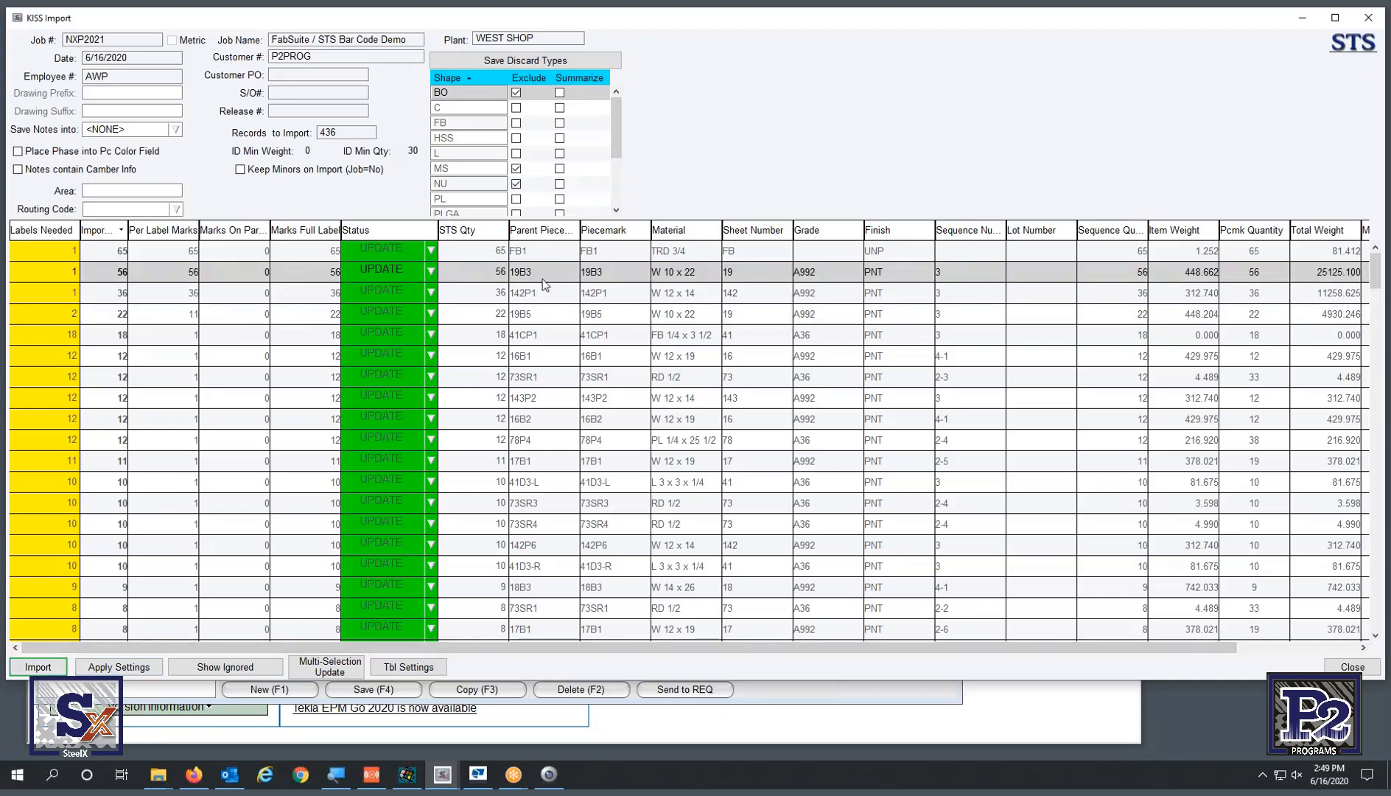